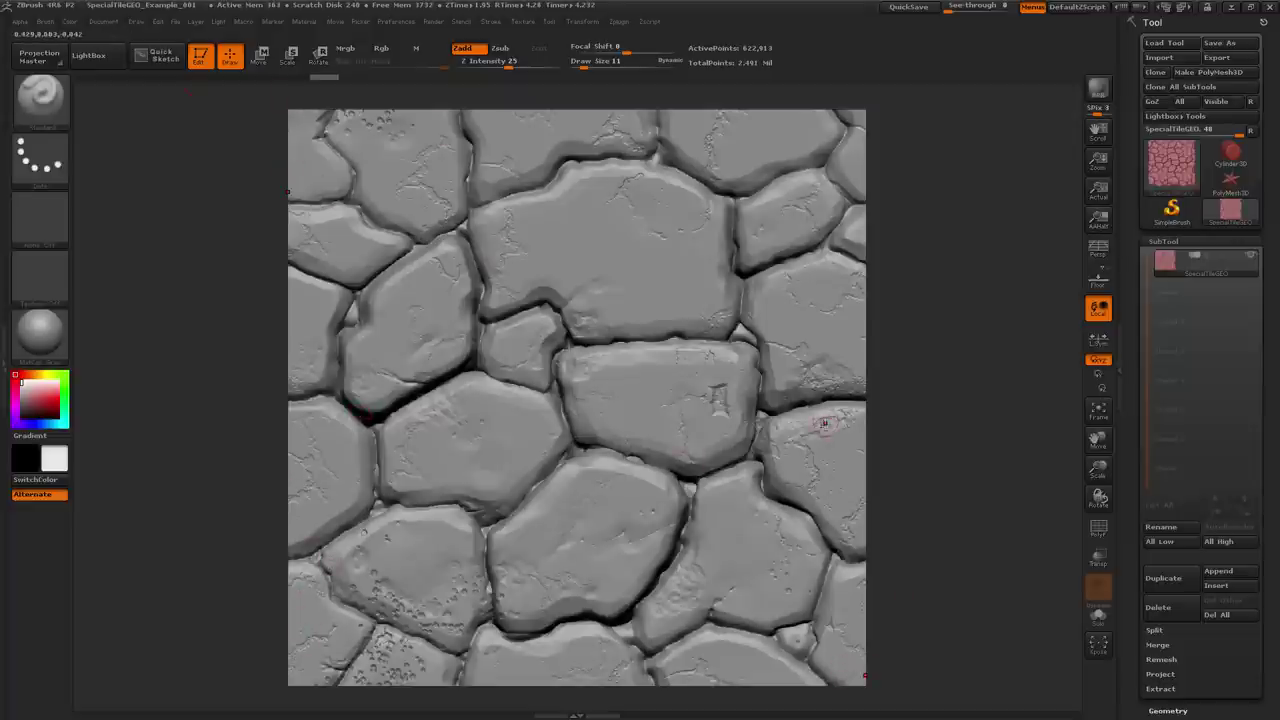
Turn off Pro and resize the document canvas to 1024 by 1024
{"action": "left_click", "coordinate": [114, 22]}
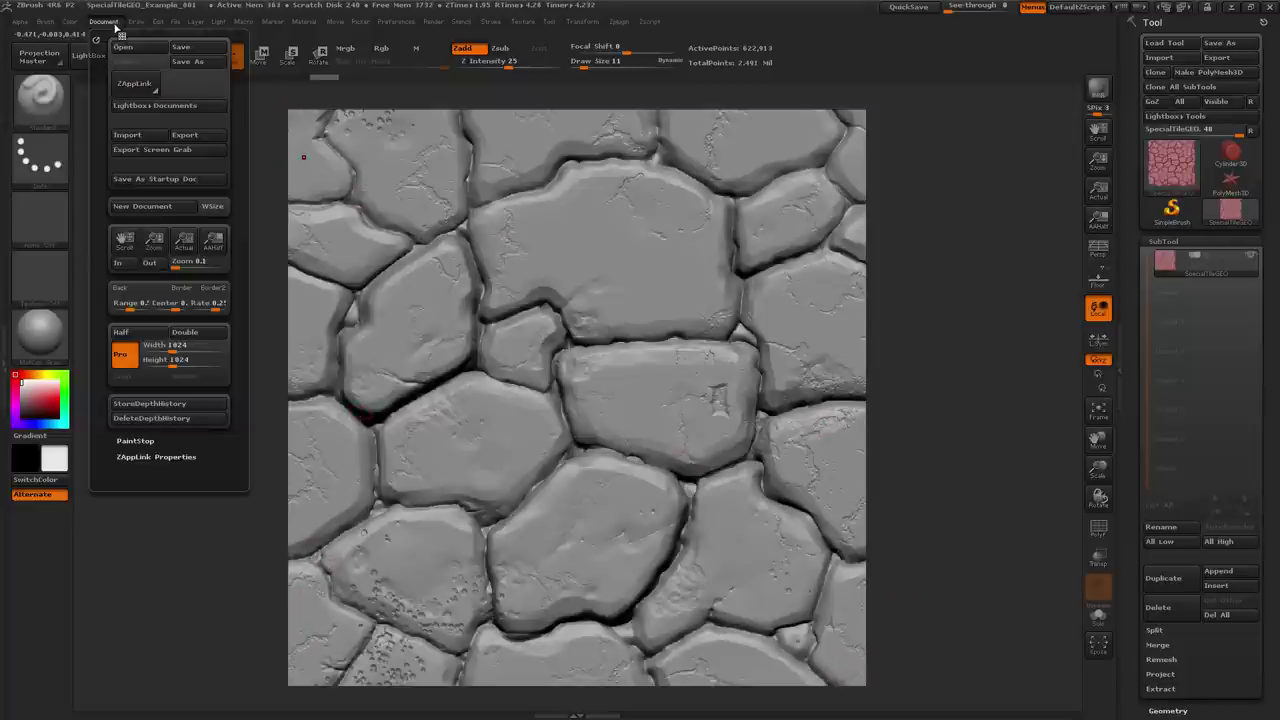
{"action": "left_click", "coordinate": [136, 360]}
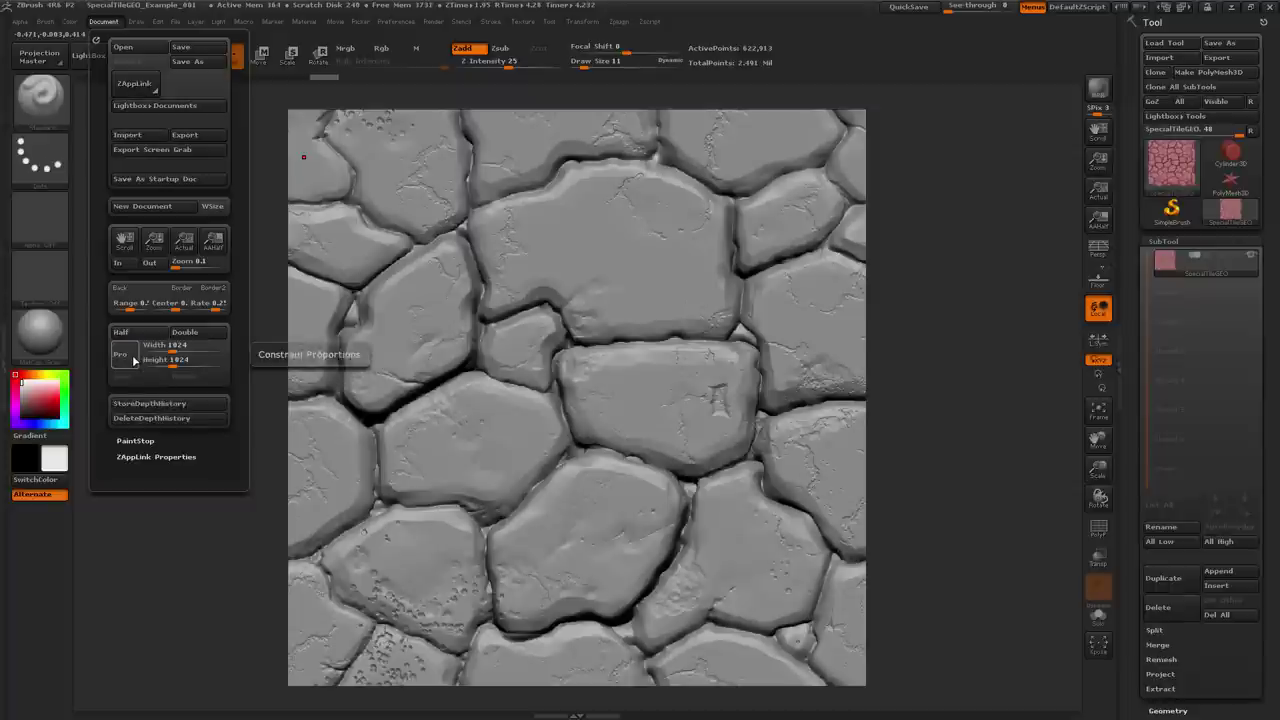
{"action": "left_click", "coordinate": [188, 345]}
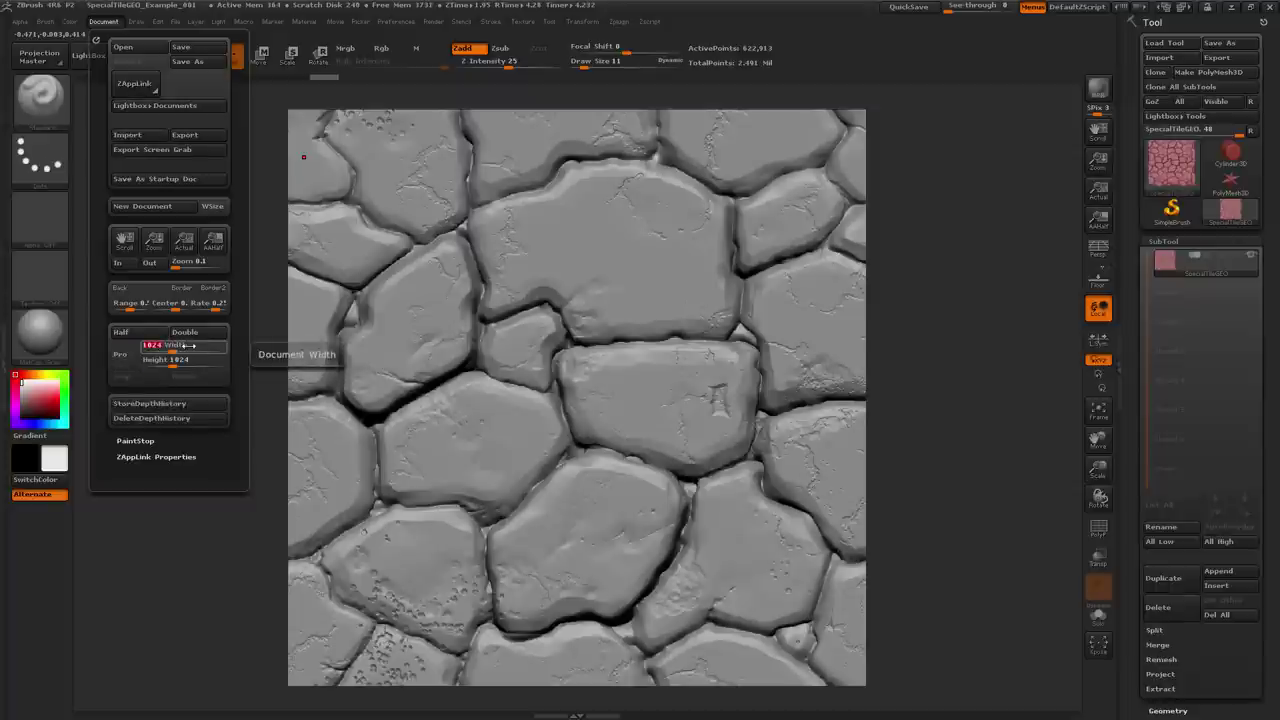
{"action": "key", "text": "Return"}
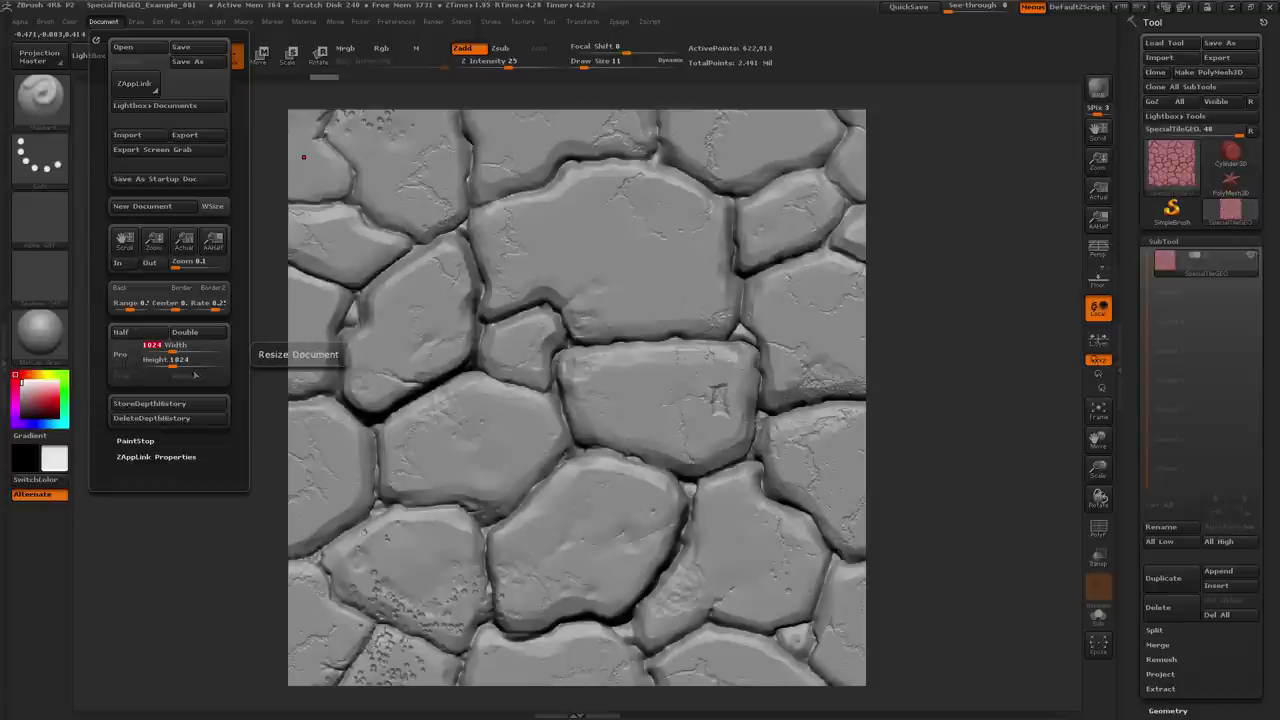
{"action": "left_click", "coordinate": [208, 378]}
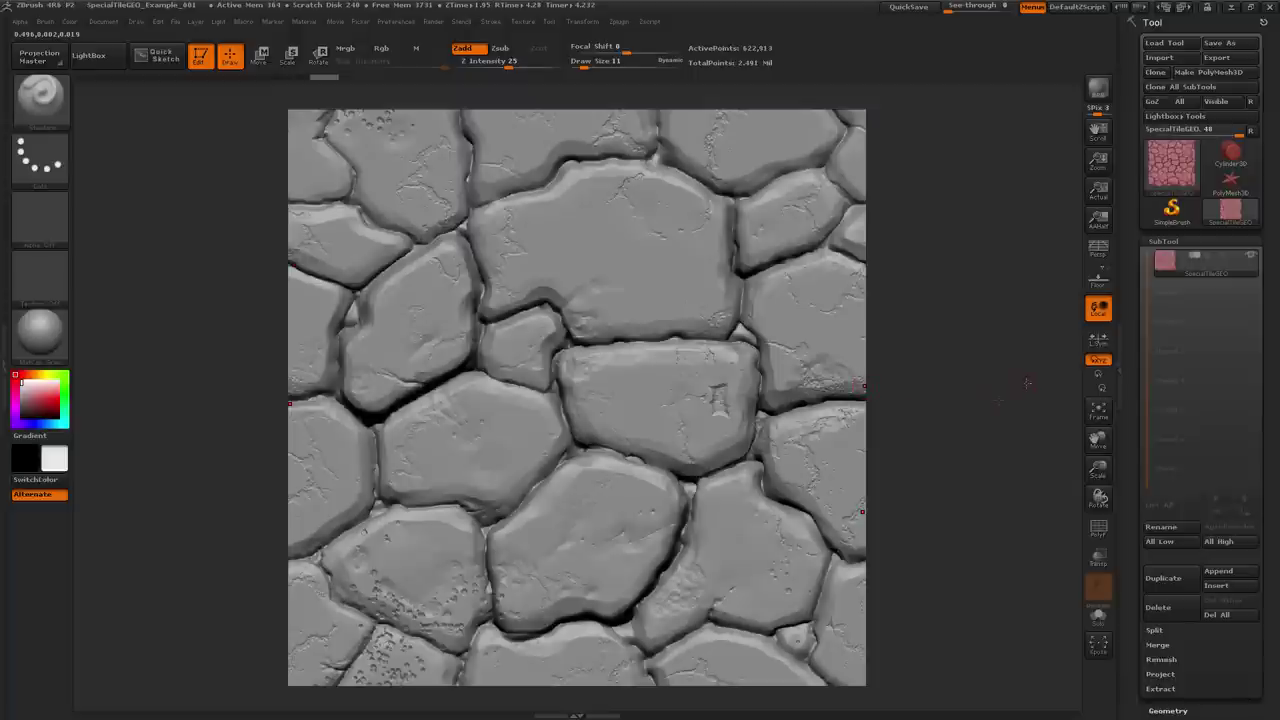
Switch to perspective view and drop the tile to subdivision level 1 in Geometry
{"action": "left_click", "coordinate": [1099, 250]}
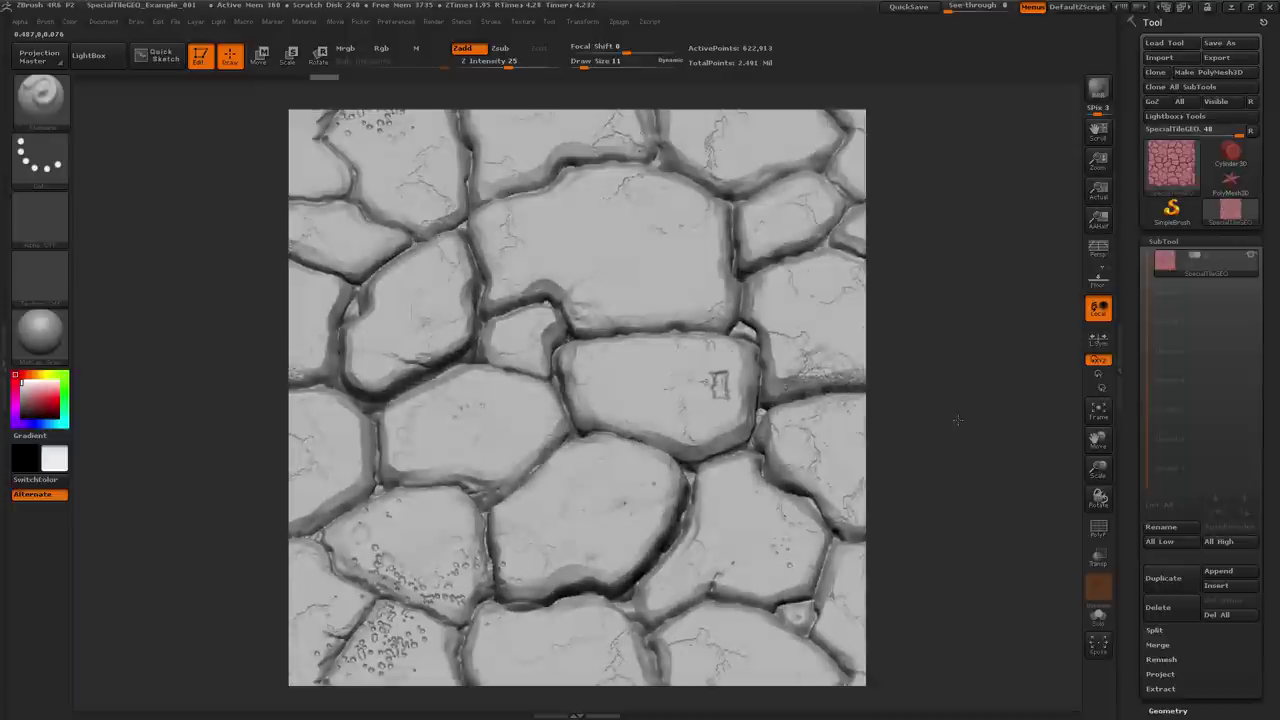
{"action": "mouse_move", "coordinate": [957, 421]}
{"action": "left_mouse_down"}
{"action": "mouse_move", "coordinate": [716, 399]}
{"action": "mouse_move", "coordinate": [983, 469]}
{"action": "left_mouse_up"}
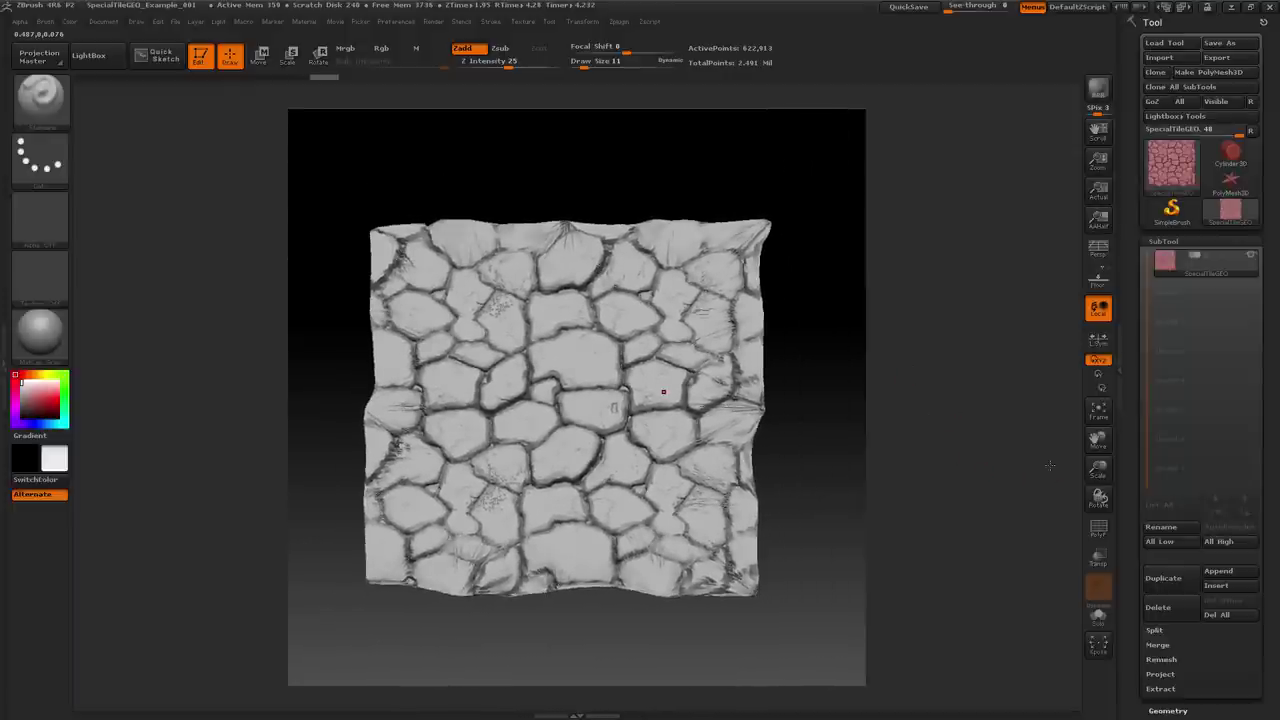
{"action": "left_click_drag", "start_coordinate": [1160, 712], "coordinate": [1160, 515]}
{"action": "left_click", "coordinate": [1162, 510]}
{"action": "left_click_drag", "start_coordinate": [1178, 289], "coordinate": [1100, 320]}
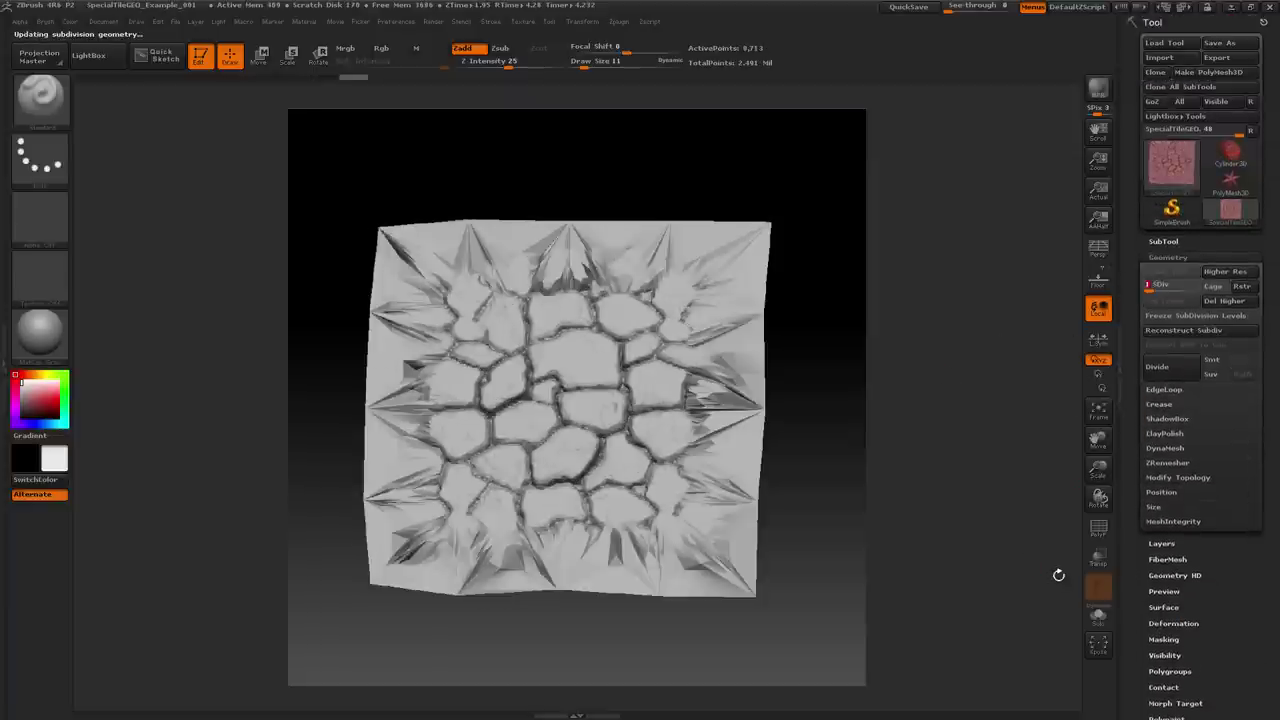
Turn on PolyF wireframe, frame the tile, and rotate it nearly face-on
{"action": "left_click", "coordinate": [1098, 527]}
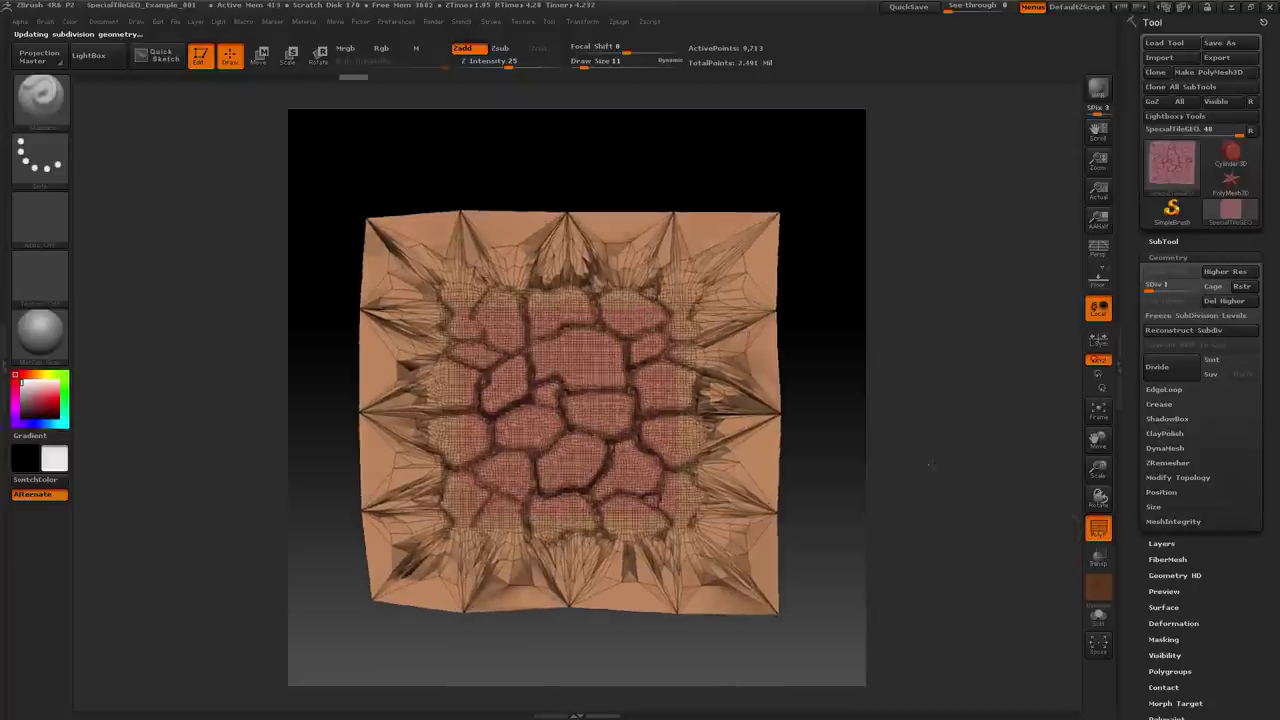
{"action": "key", "text": "f"}
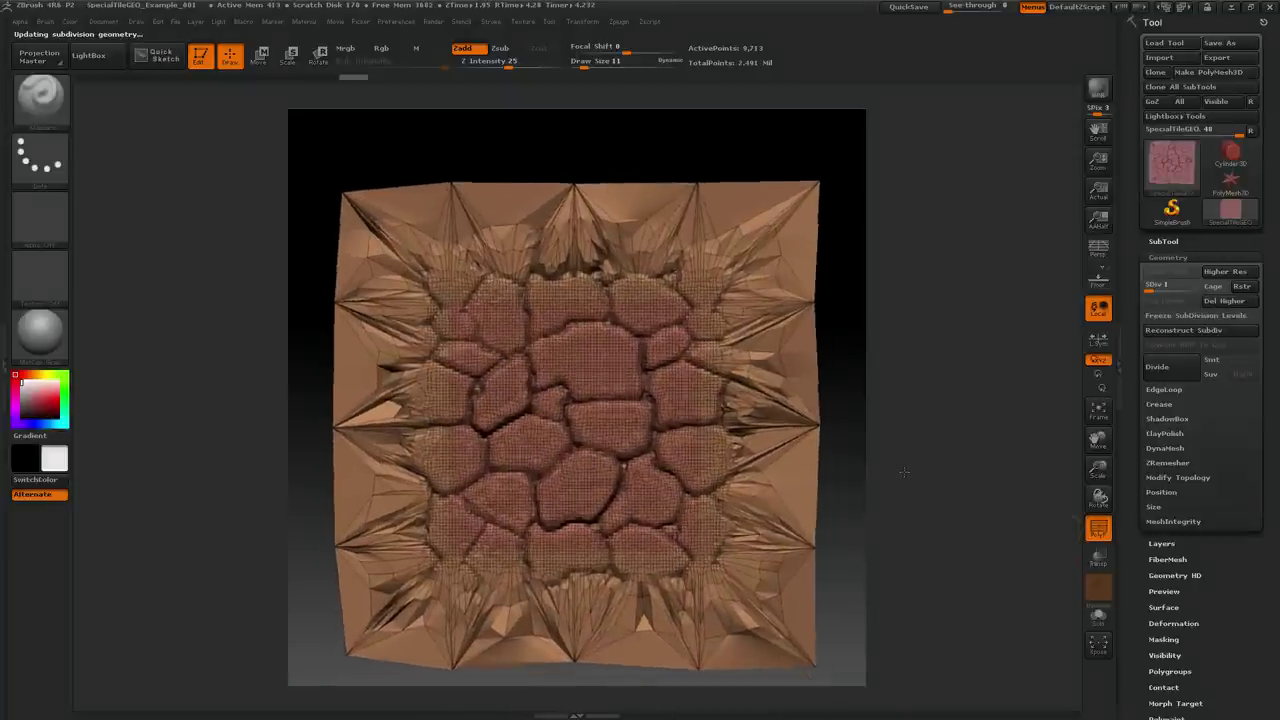
{"action": "left_click_drag", "start_coordinate": [916, 484], "coordinate": [966, 502]}
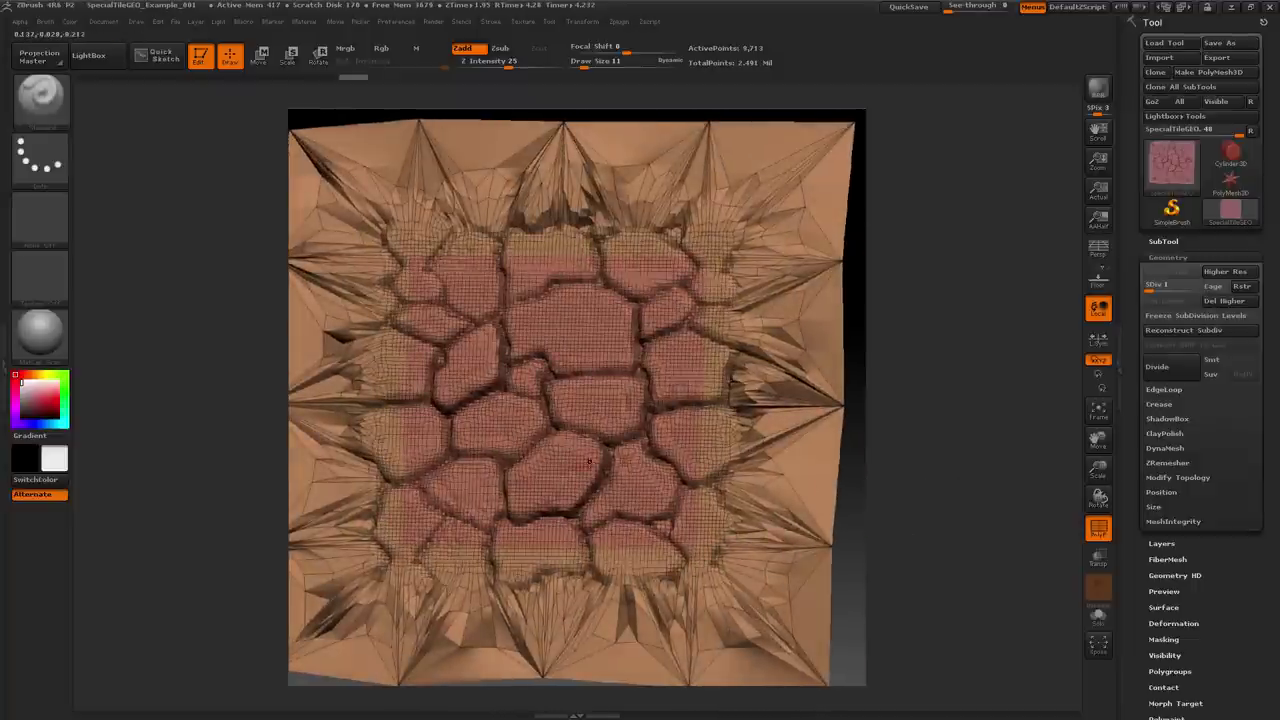
{"action": "left_click_drag", "start_coordinate": [908, 509], "coordinate": [928, 512]}
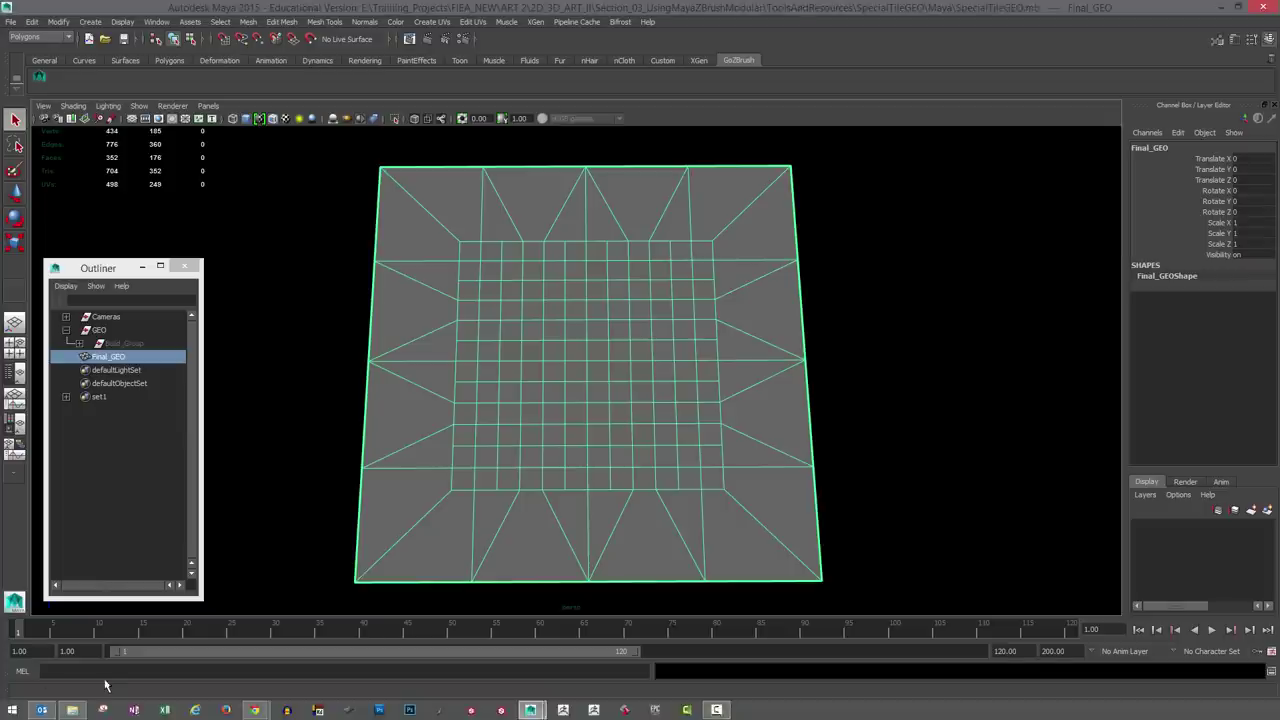
Deselect Final_GEO and use Select Set Members on set1 to pick the 100 central grid faces
{"action": "left_click", "coordinate": [283, 507]}
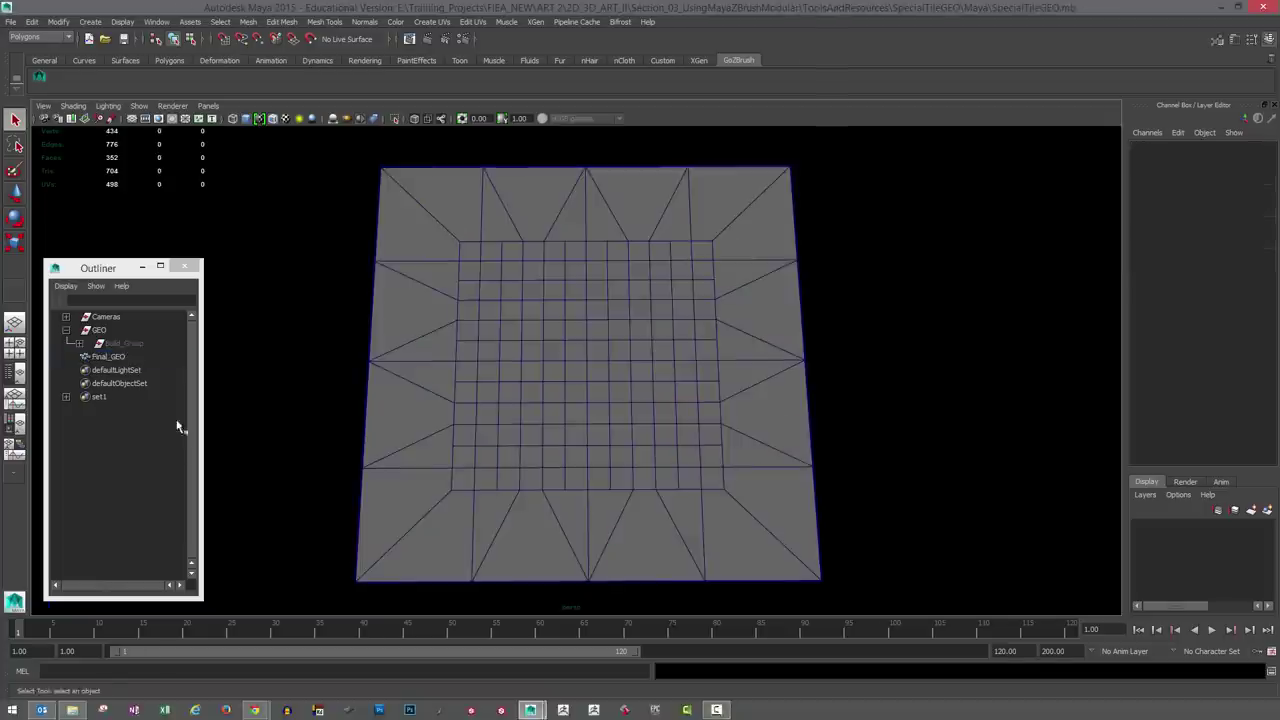
{"action": "left_click", "coordinate": [97, 397]}
{"action": "right_click", "coordinate": [105, 399]}
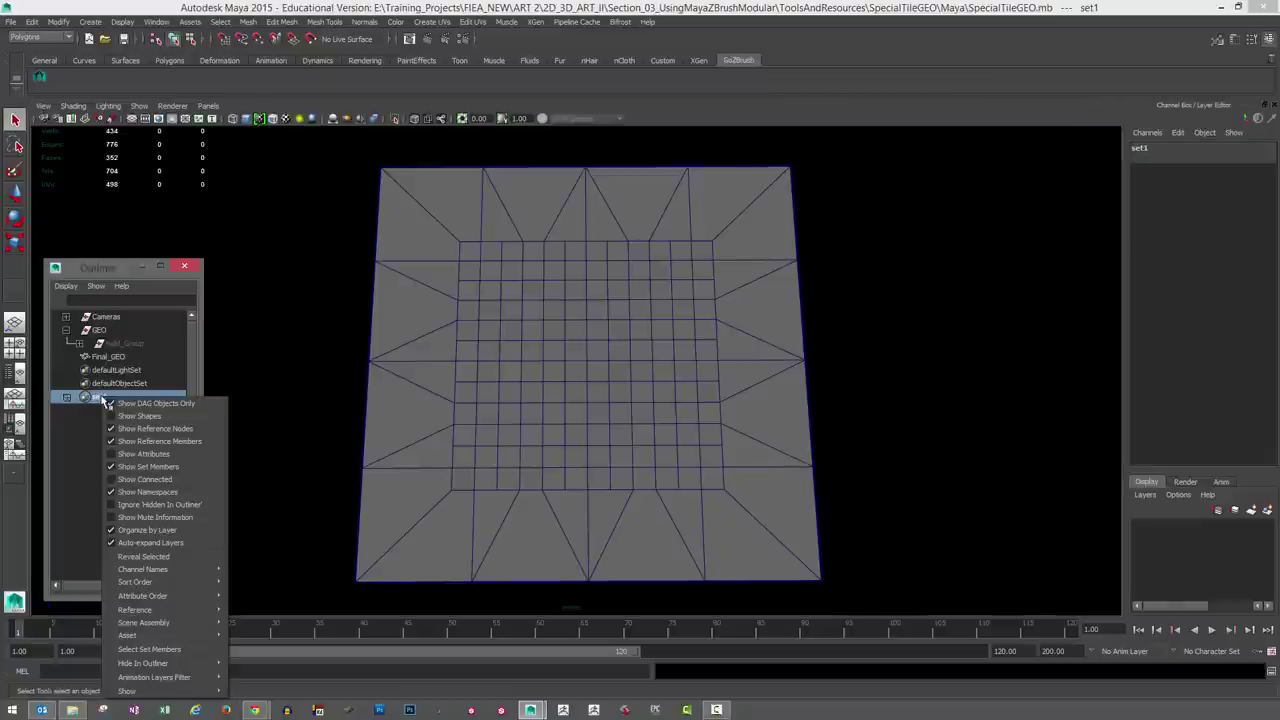
{"action": "left_click", "coordinate": [166, 654]}
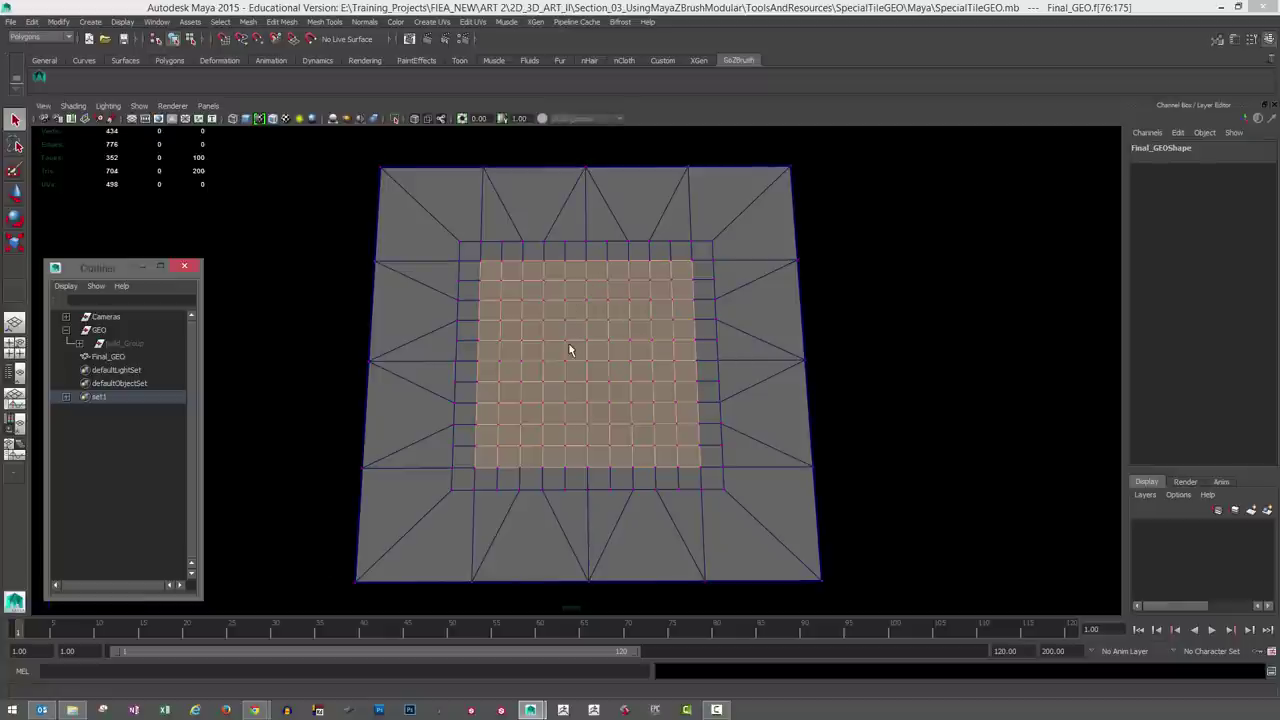
{"action": "left_click_drag", "start_coordinate": [729, 420], "coordinate": [897, 443], "text": "alt"}
{"action": "right_click_drag", "start_coordinate": [816, 403], "coordinate": [900, 554], "text": "alt"}
{"action": "left_click_drag", "start_coordinate": [900, 554], "coordinate": [867, 485], "text": "alt"}
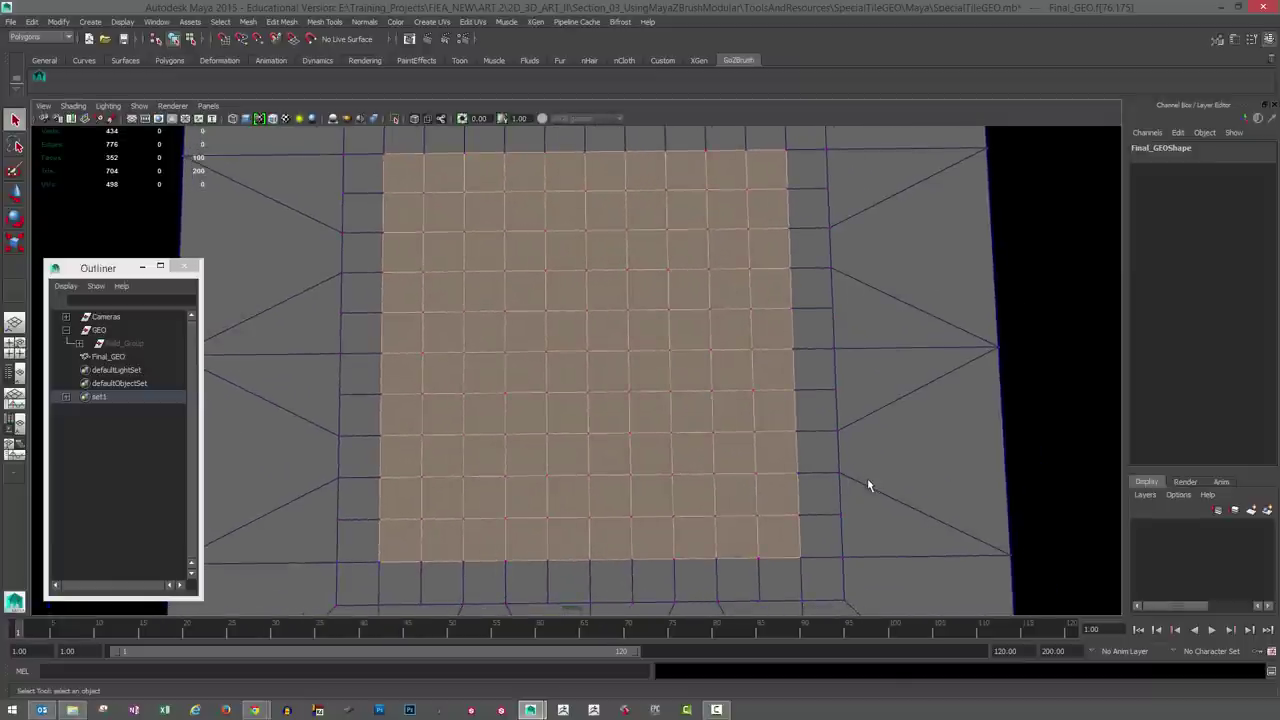
{"action": "right_click_drag", "start_coordinate": [869, 485], "coordinate": [814, 430], "text": "alt"}
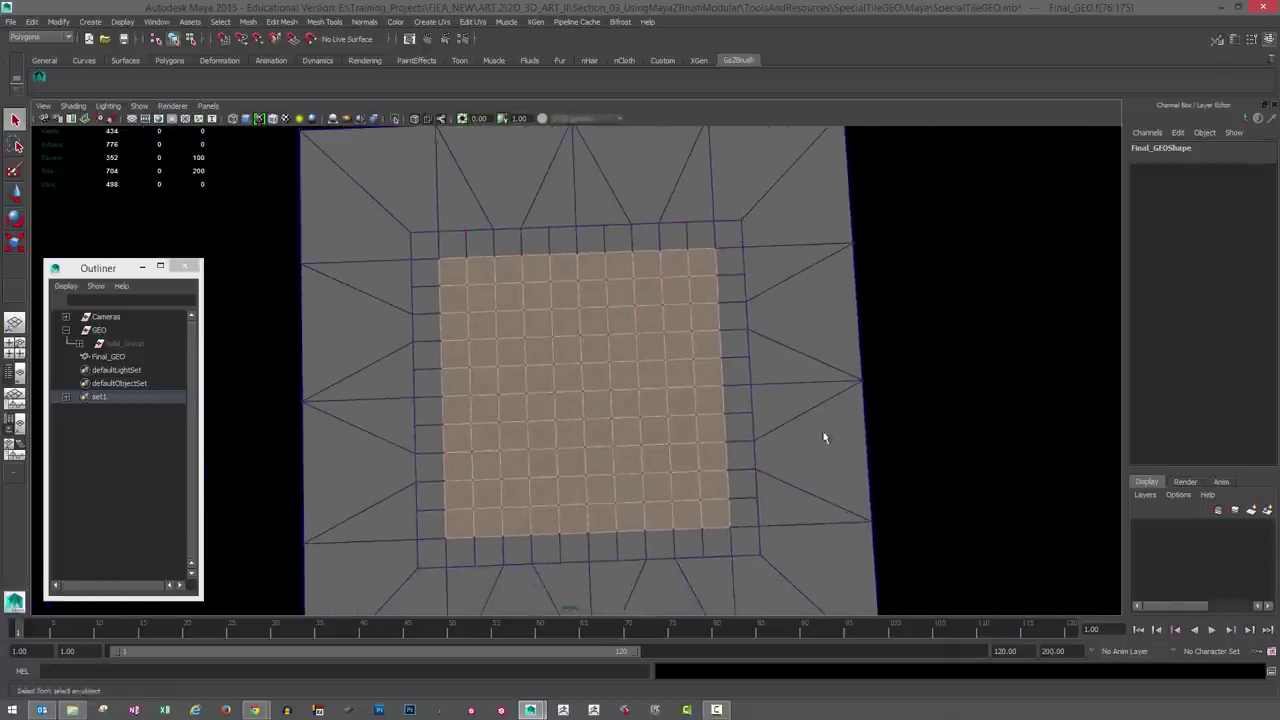
{"action": "left_click_drag", "start_coordinate": [814, 430], "coordinate": [797, 430], "text": "alt"}
{"action": "left_click_drag", "start_coordinate": [700, 457], "coordinate": [569, 443], "text": "alt"}
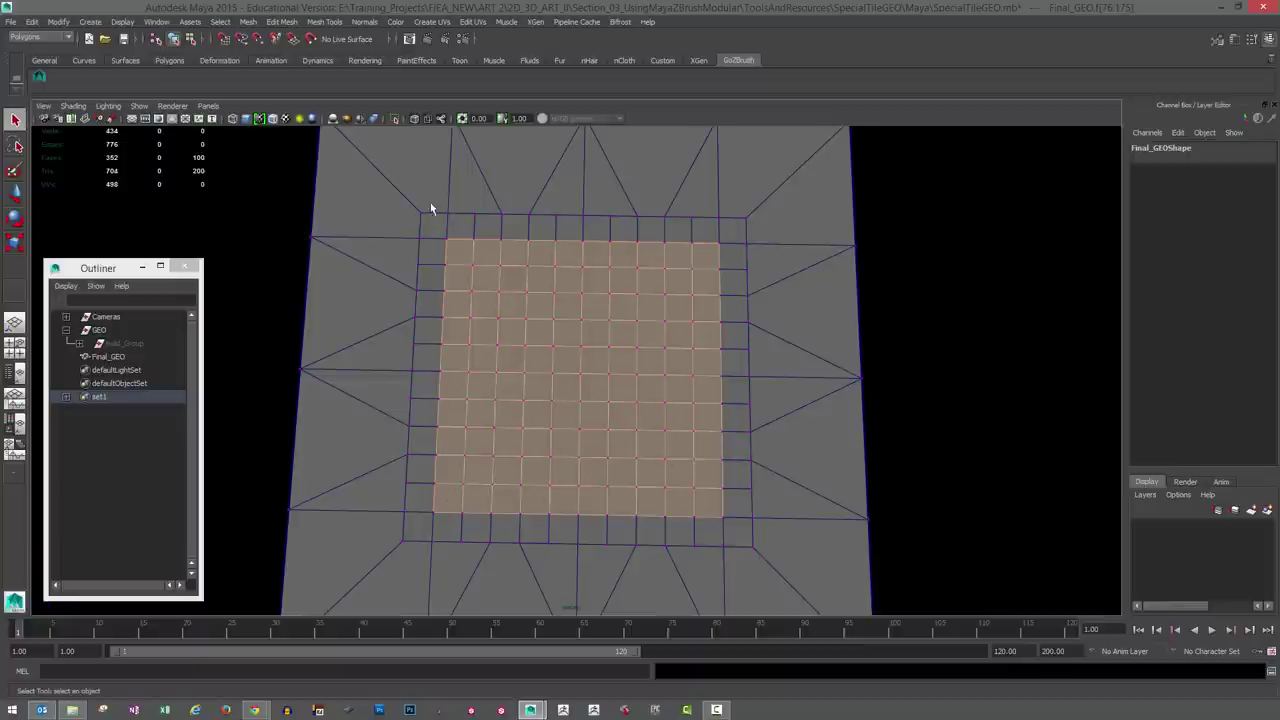
{"action": "left_click_drag", "start_coordinate": [749, 497], "coordinate": [900, 449], "text": "alt"}
{"action": "right_click_drag", "start_coordinate": [900, 449], "coordinate": [707, 433], "text": "alt"}
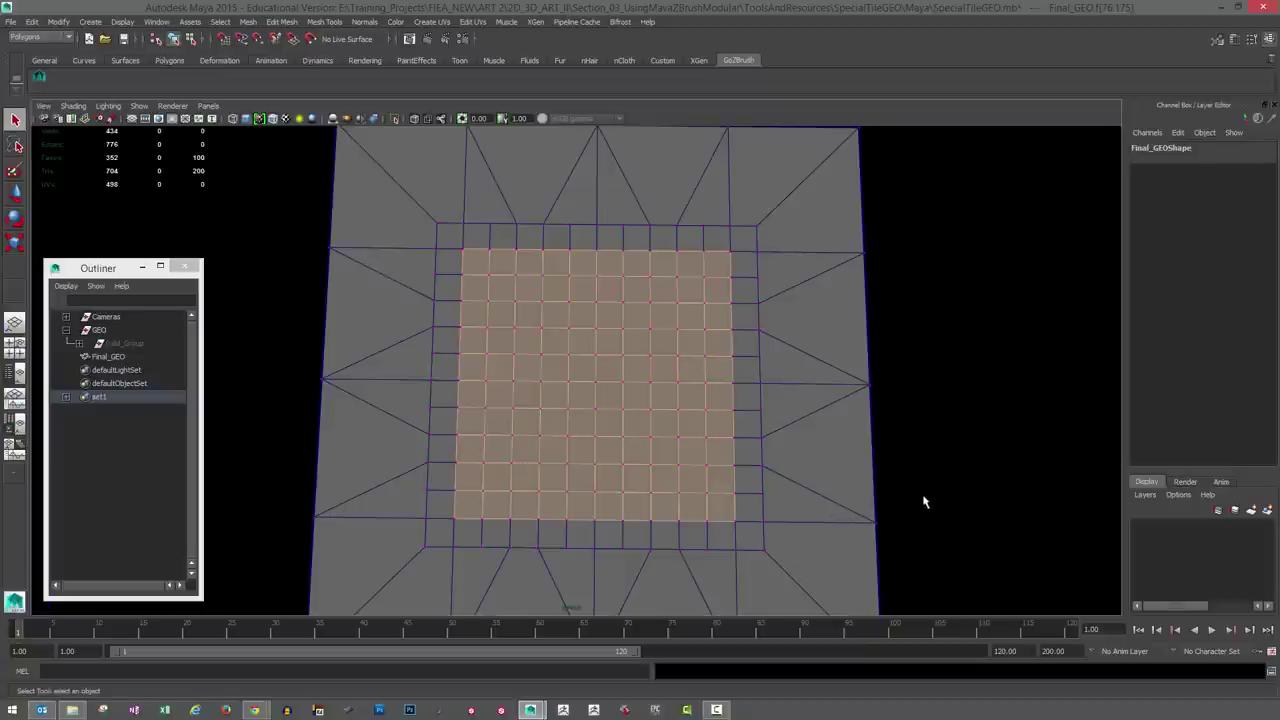
{"action": "scroll", "coordinate": [880, 436], "scroll_direction": "down", "scroll_amount": 3}
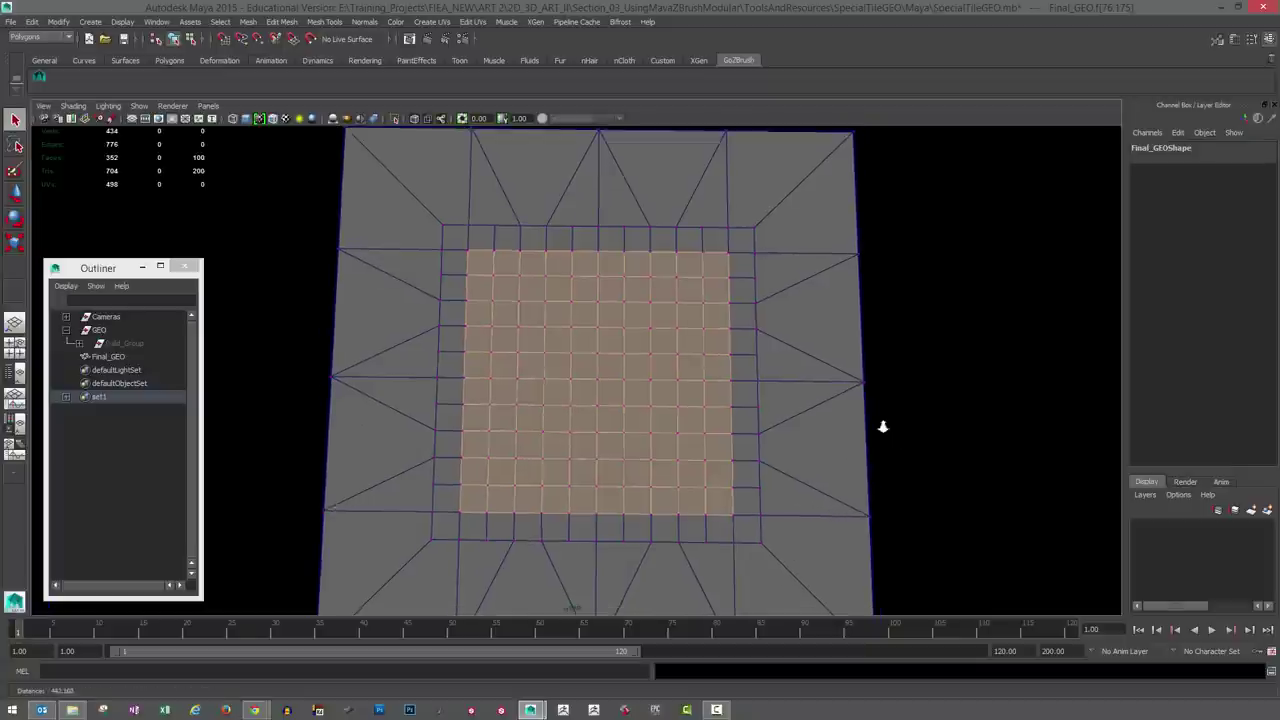
{"action": "left_click_drag", "start_coordinate": [823, 416], "coordinate": [856, 402], "text": "alt"}
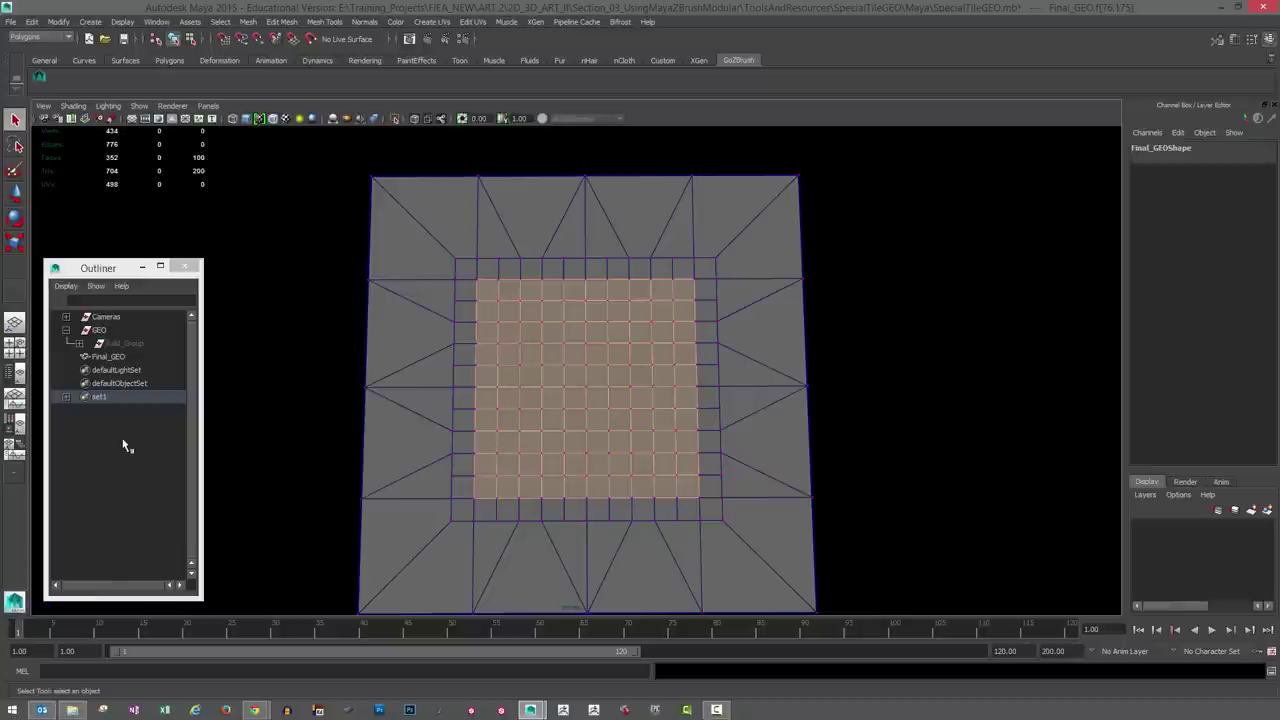
Hide Final_GEO, unhide Build_Group, and select the inner SpecialTileGEO grid
{"action": "left_click", "coordinate": [112, 358]}
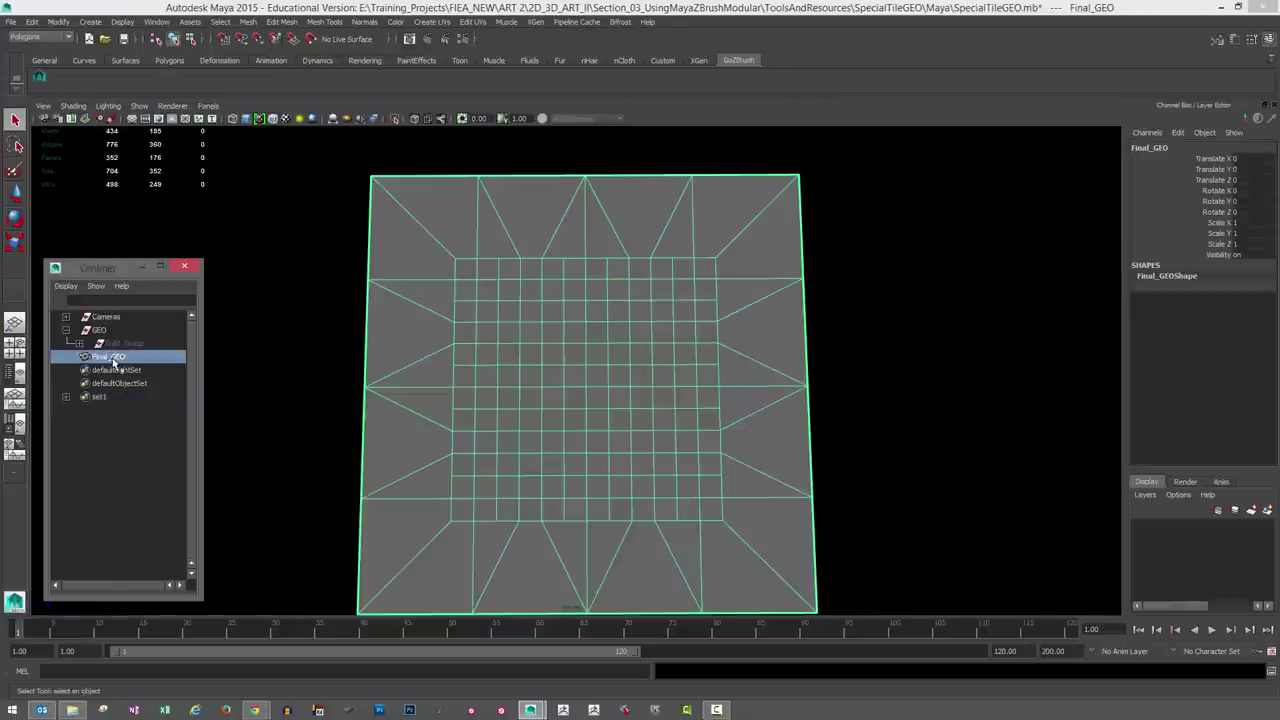
{"action": "key", "text": "ctrl+h"}
{"action": "left_click", "coordinate": [120, 345]}
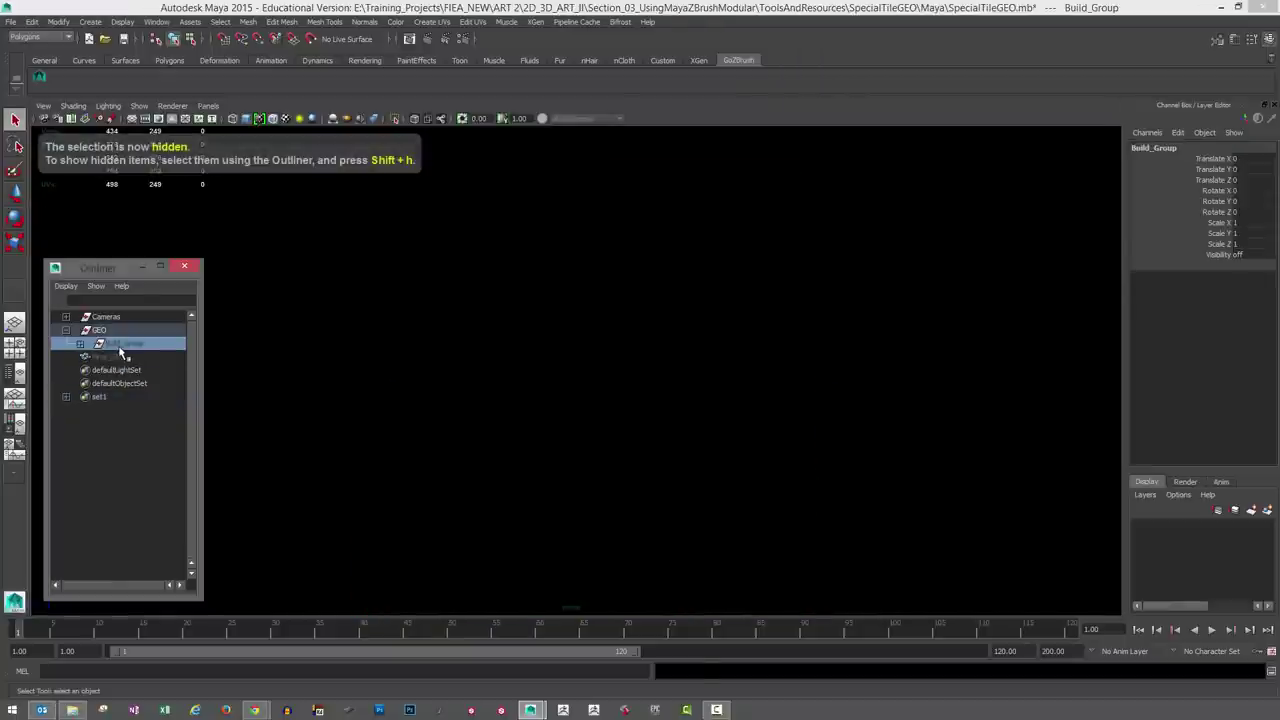
{"action": "key", "text": "shift+h"}
{"action": "left_click", "coordinate": [284, 410]}
{"action": "left_click", "coordinate": [505, 453]}
{"action": "left_click_drag", "start_coordinate": [505, 453], "coordinate": [542, 457], "text": "alt"}
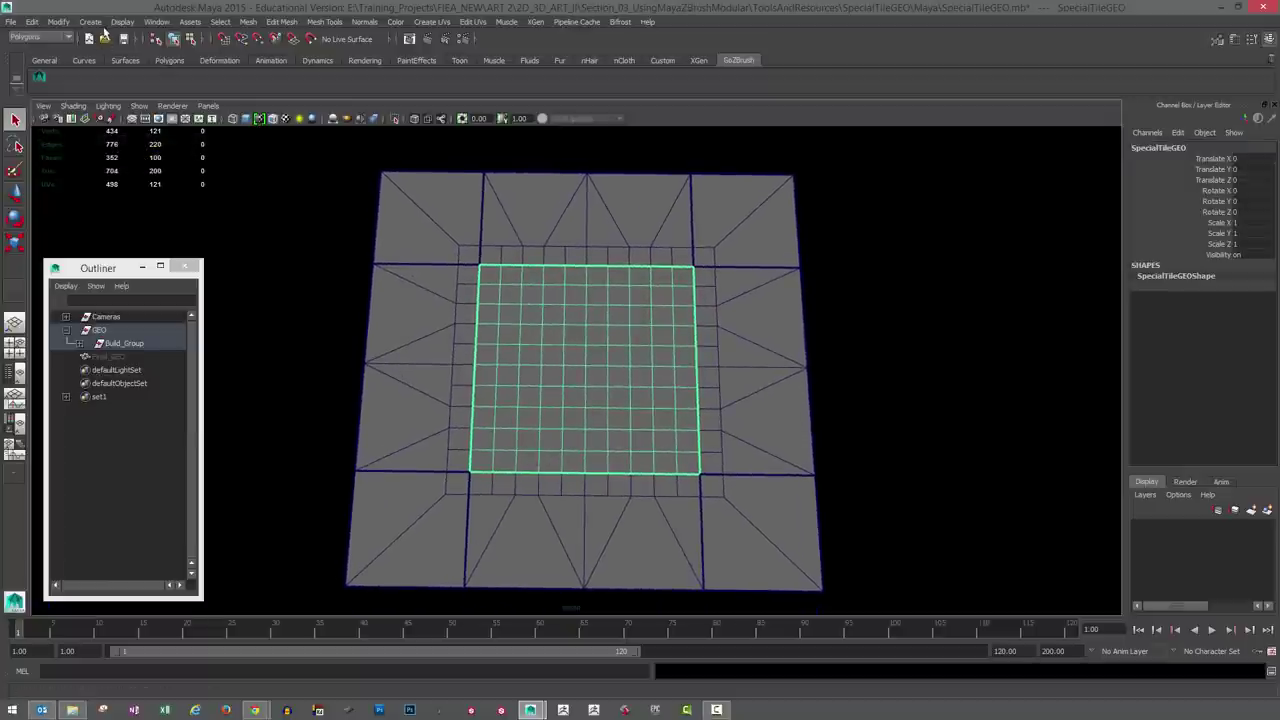
Set the Polygon Plane options to width 100 and height 100
{"action": "left_click", "coordinate": [90, 21]}
{"action": "mouse_move", "coordinate": [160, 53]}
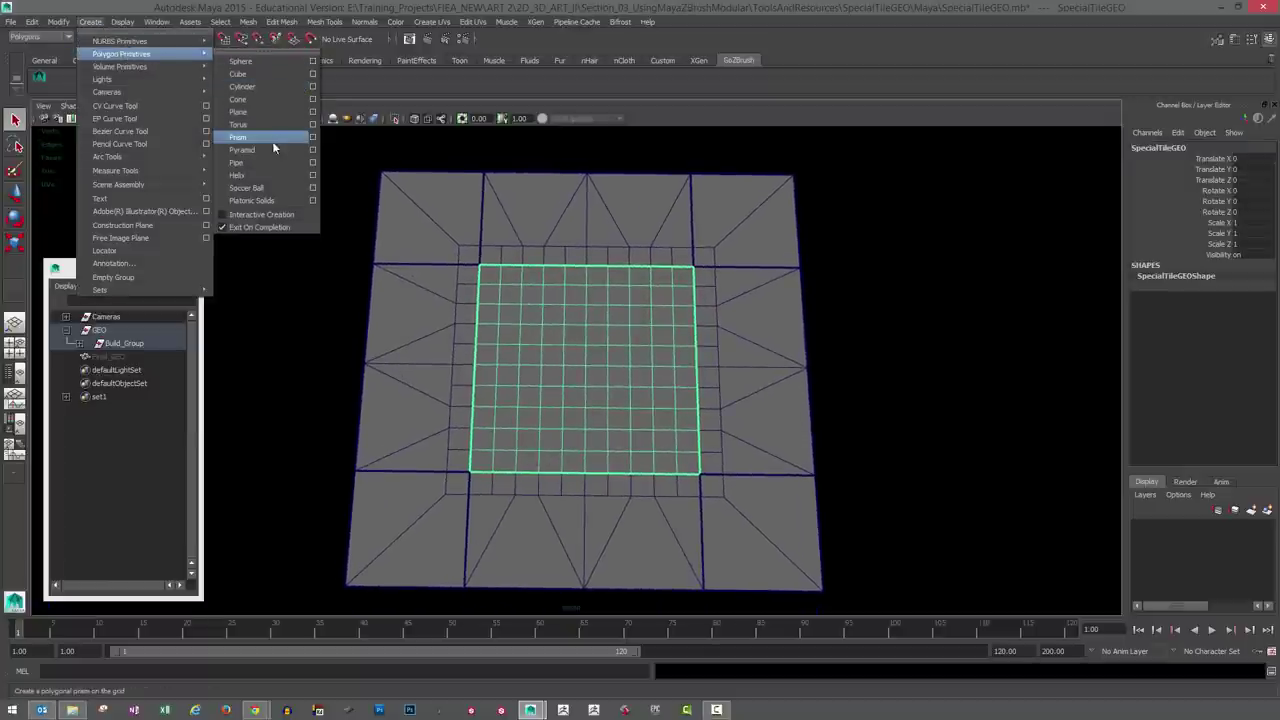
{"action": "key", "text": "Escape"}
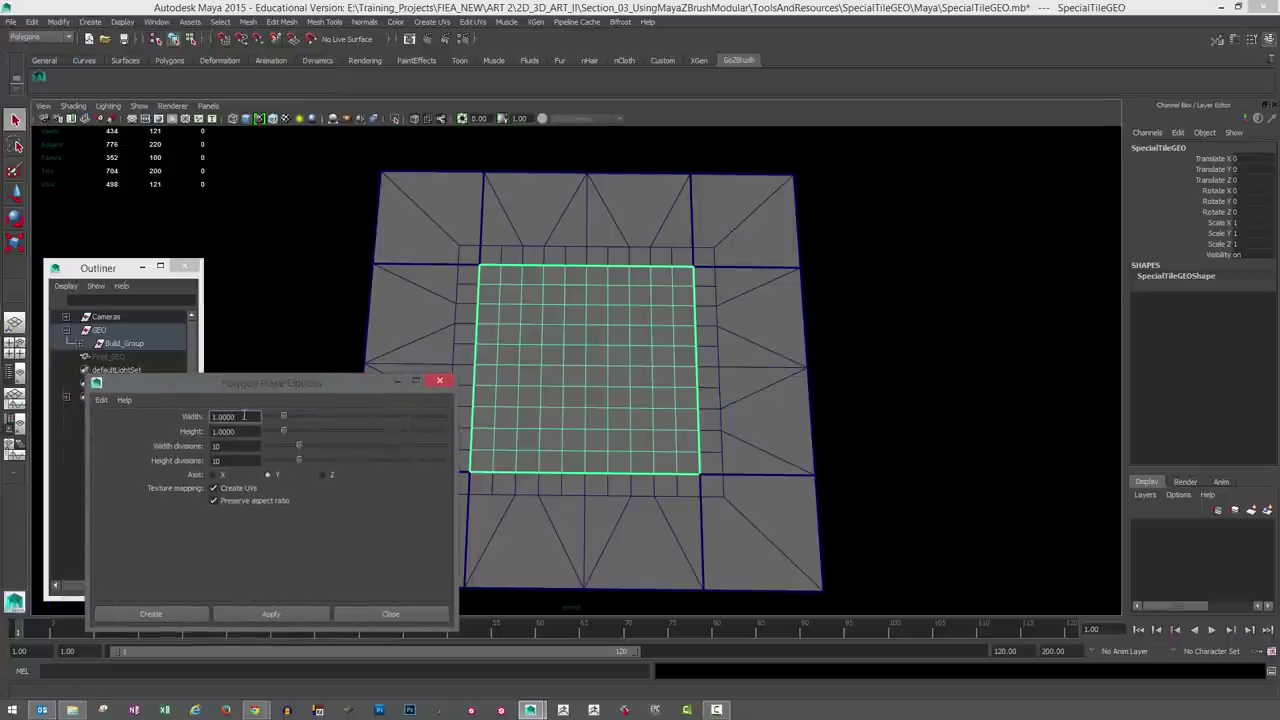
{"action": "type", "text": "100"}
{"action": "double_click", "coordinate": [252, 431]}
{"action": "type", "text": "100"}
{"action": "key", "text": "Tab"}
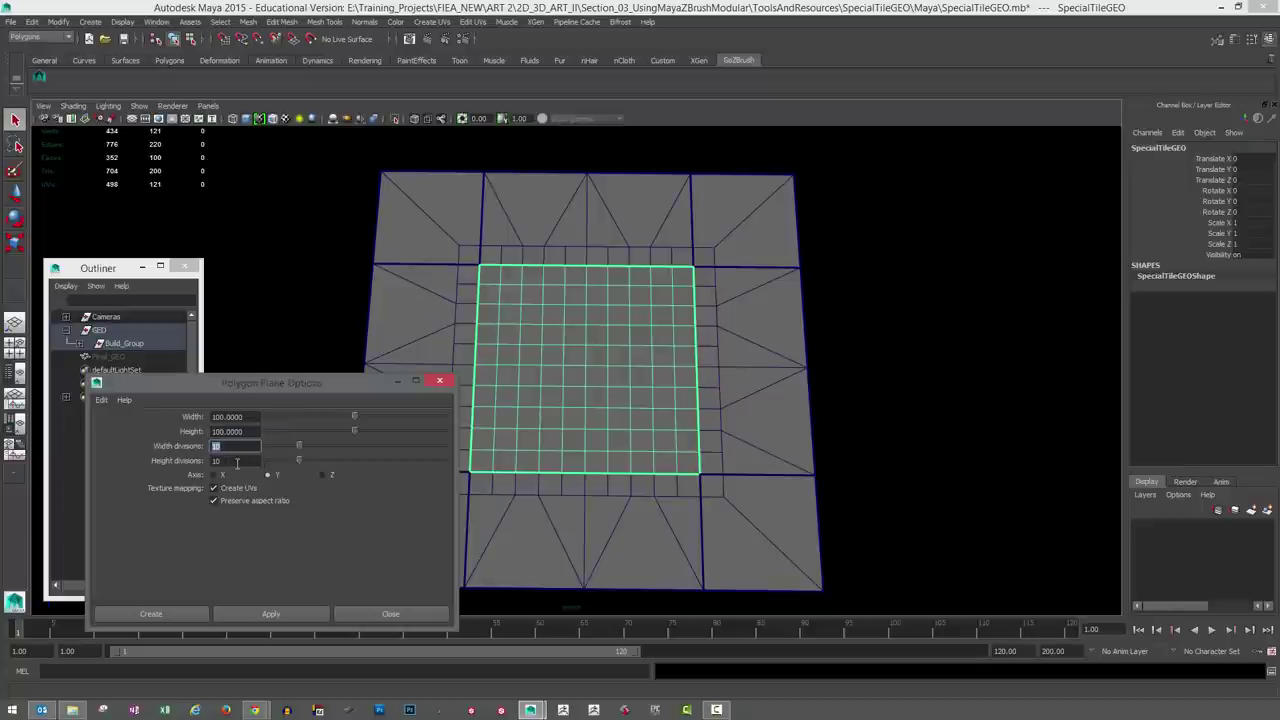
{"action": "left_click", "coordinate": [440, 381]}
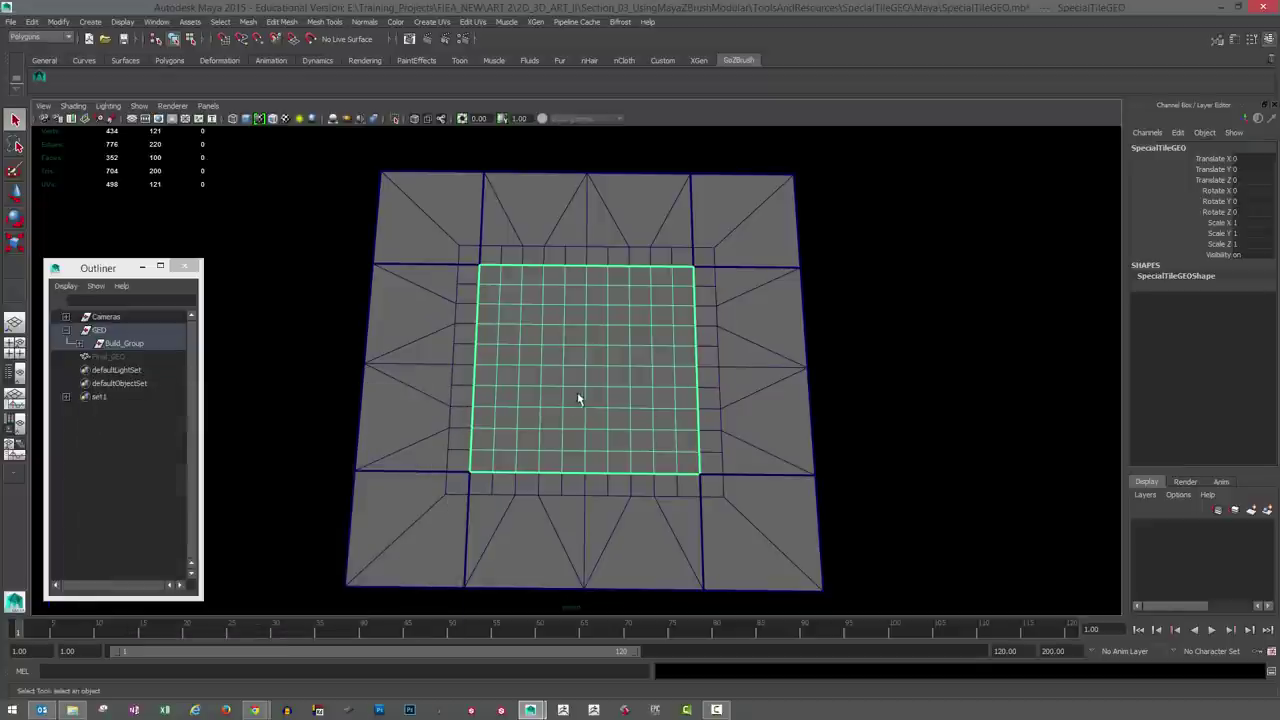
Delete the diagonal edges on the right border piece SpecialTileGEO1
{"action": "left_click", "coordinate": [723, 381]}
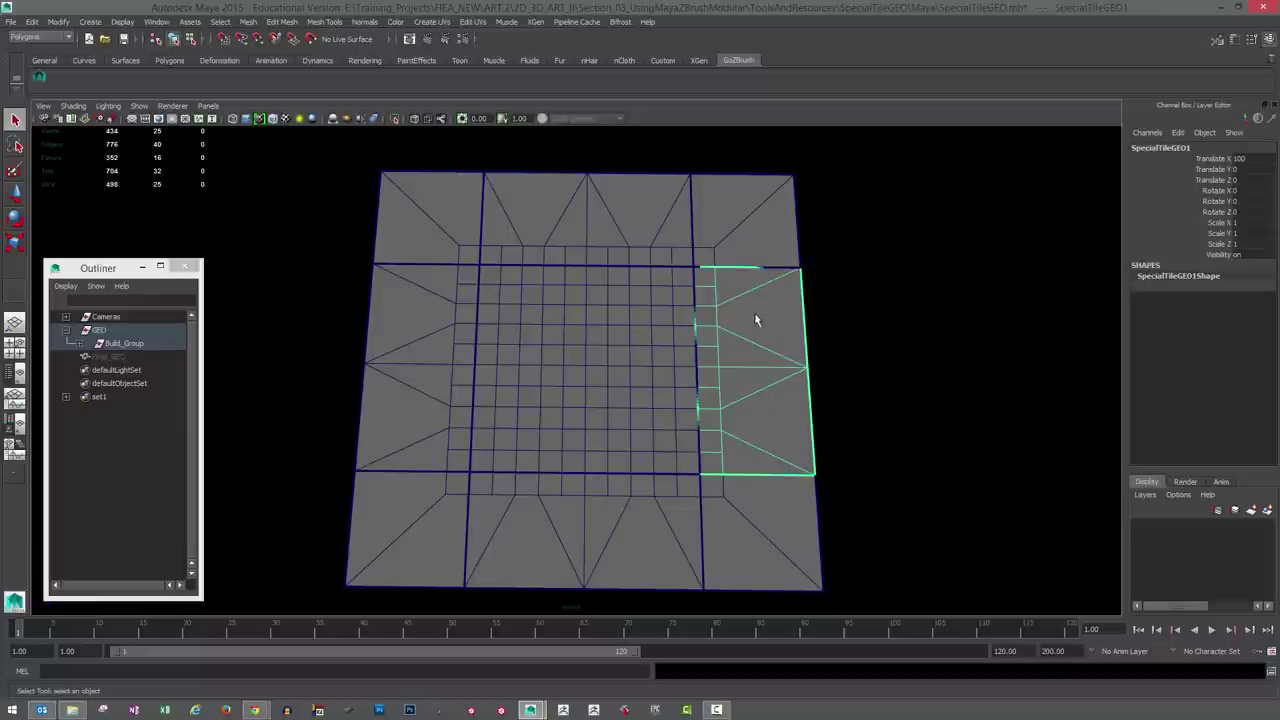
{"action": "key", "text": "F10"}
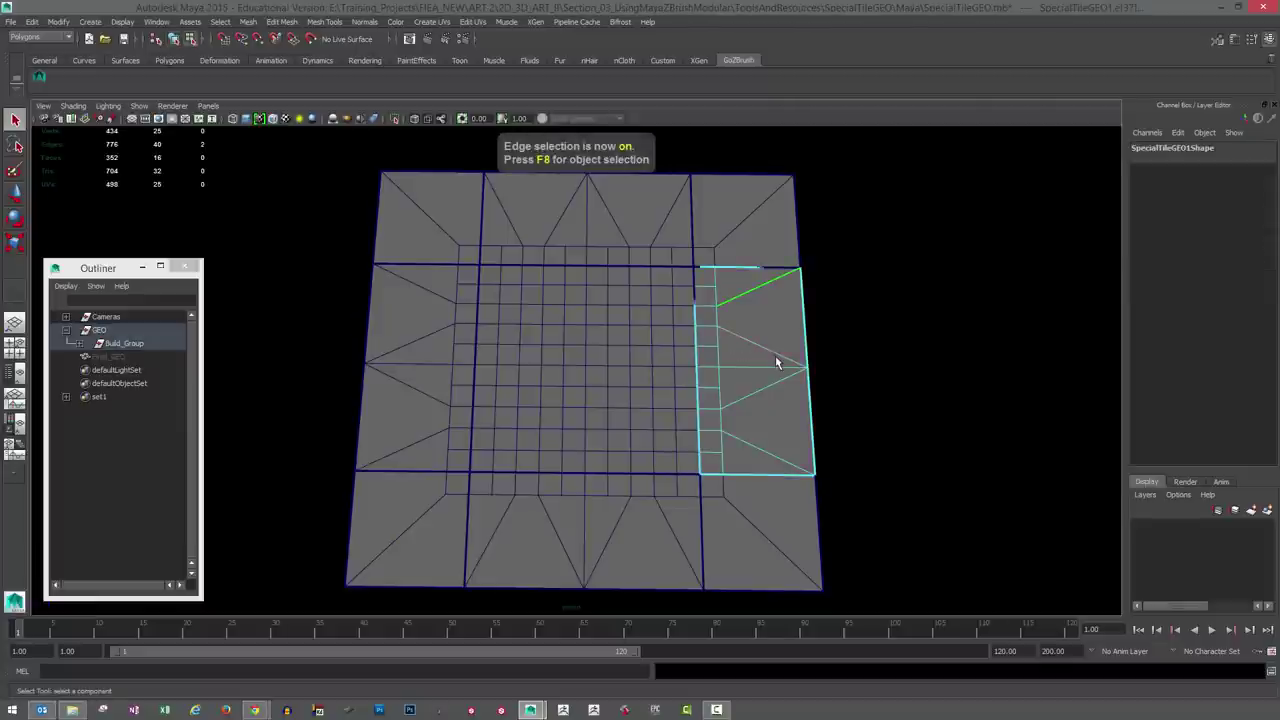
{"action": "right_click", "coordinate": [771, 350]}
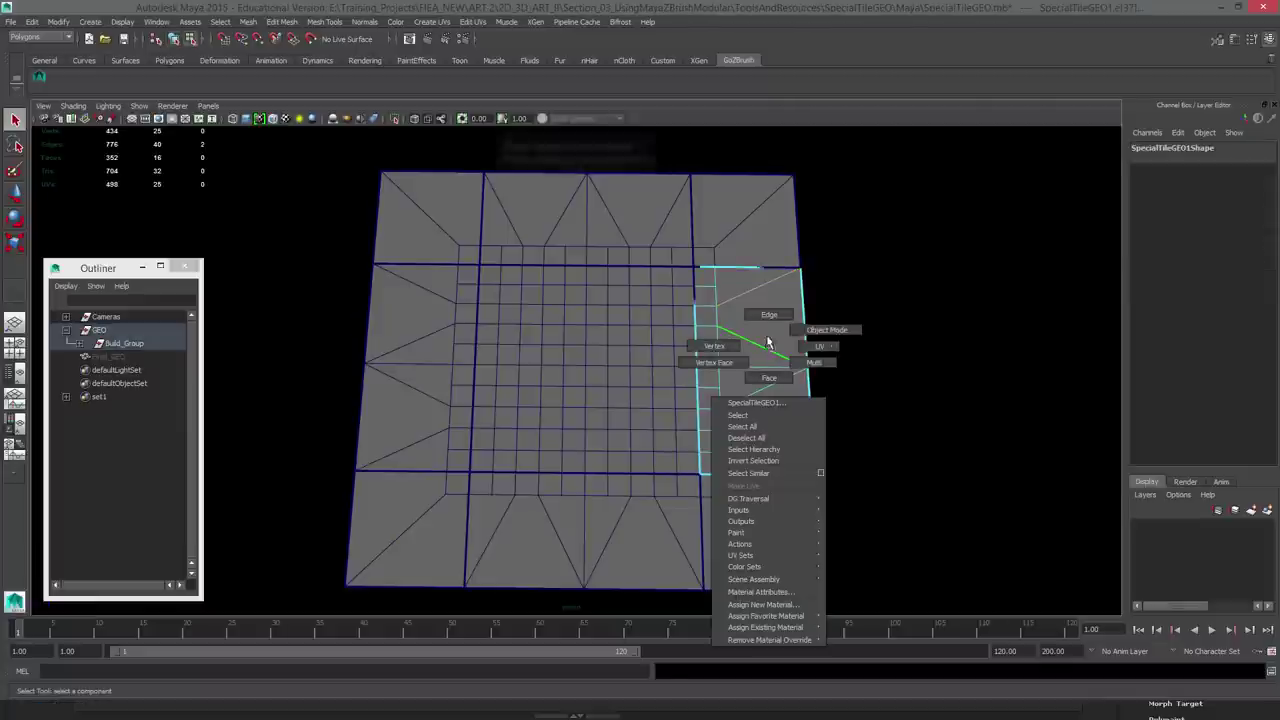
{"action": "left_click", "coordinate": [760, 313]}
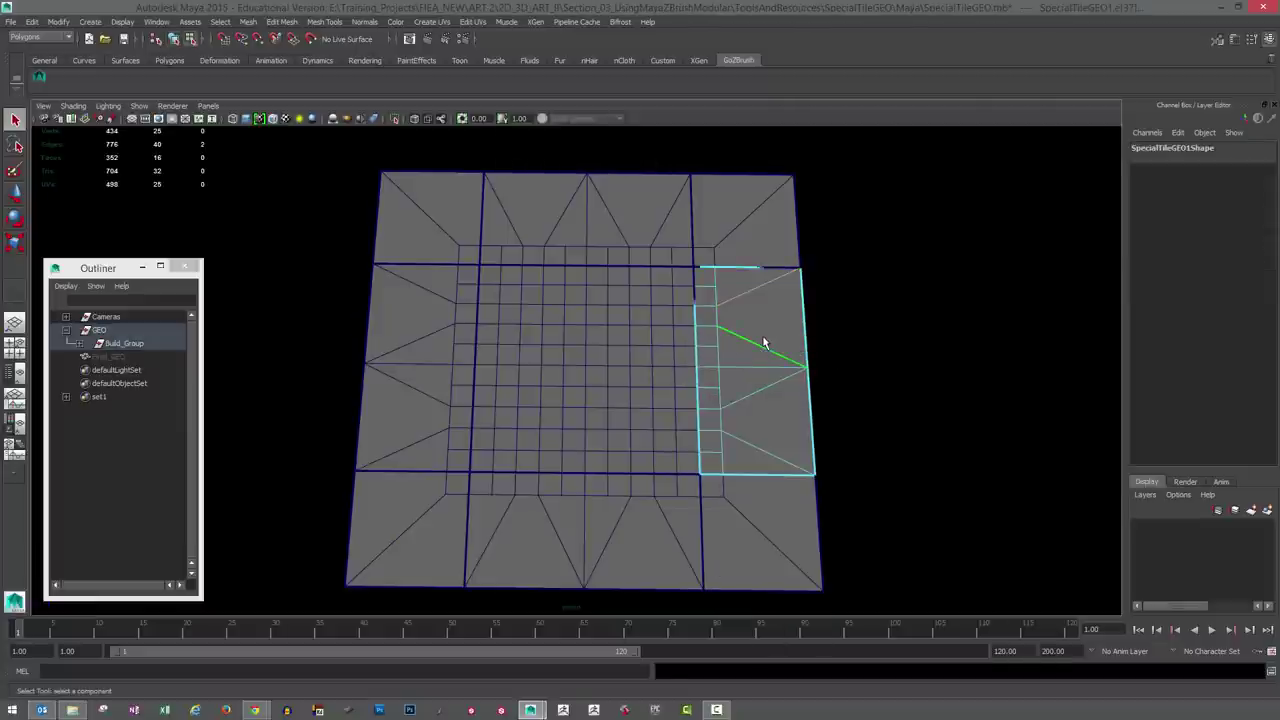
{"action": "left_click", "coordinate": [763, 343]}
{"action": "key", "text": "Delete"}
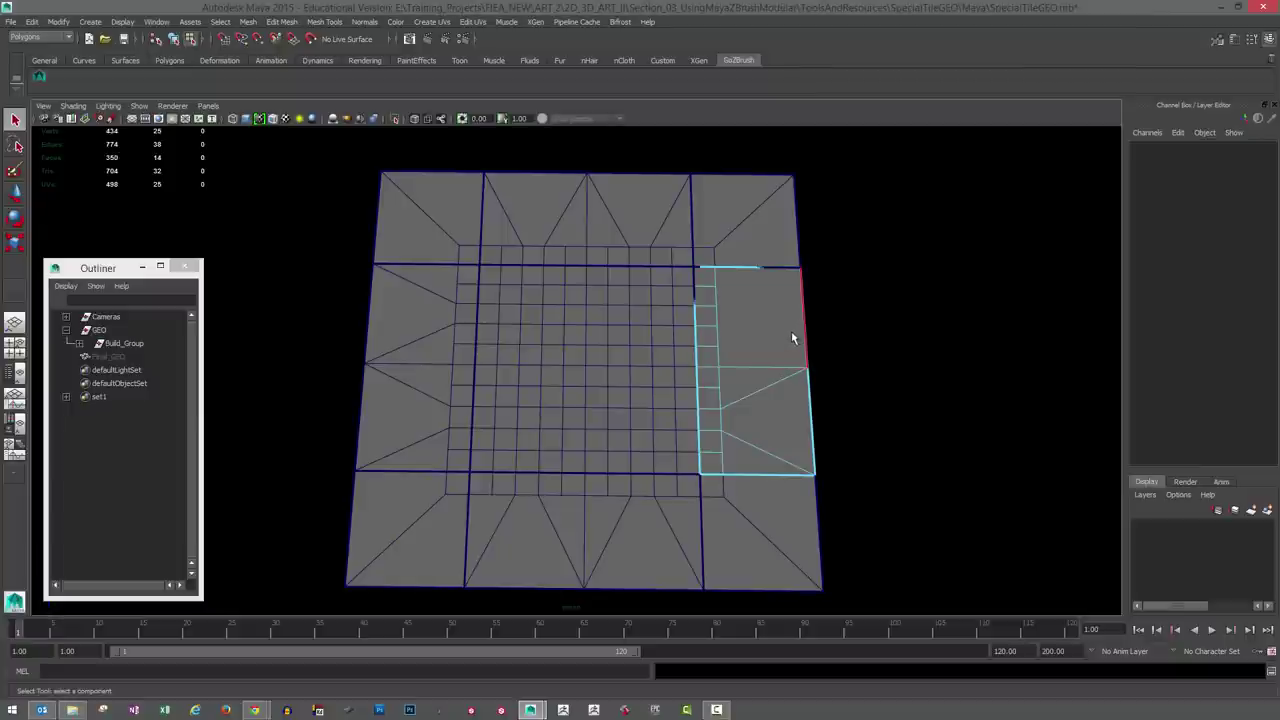
Undo twice to restore the deleted diagonal edges
{"action": "key", "text": "F9"}
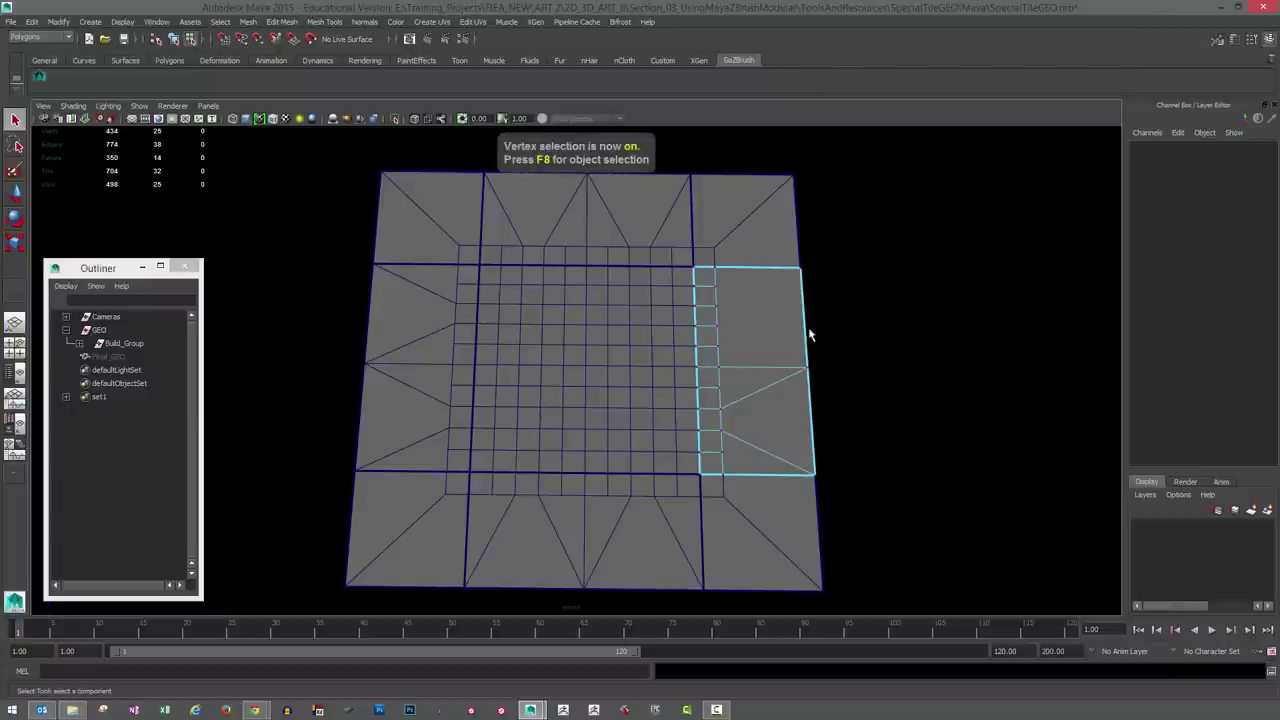
{"action": "right_click", "coordinate": [735, 352]}
{"action": "left_click", "coordinate": [733, 340]}
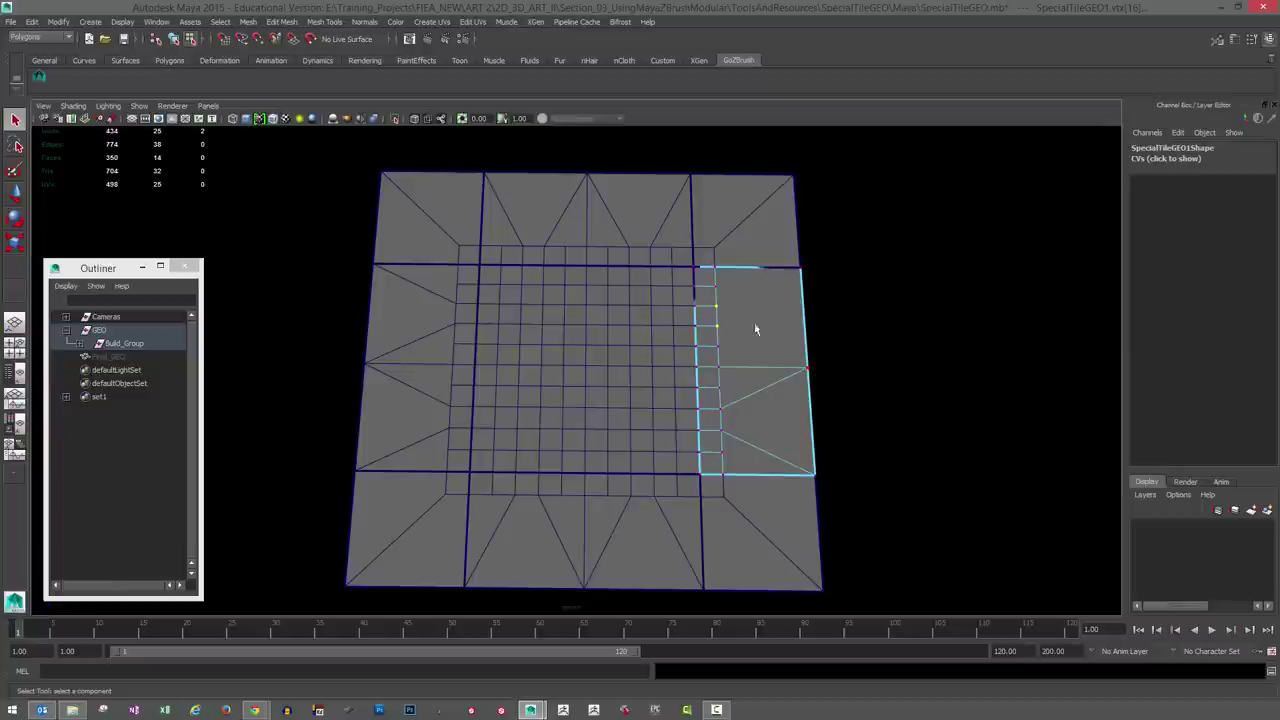
{"action": "key", "text": "ctrl+z"}
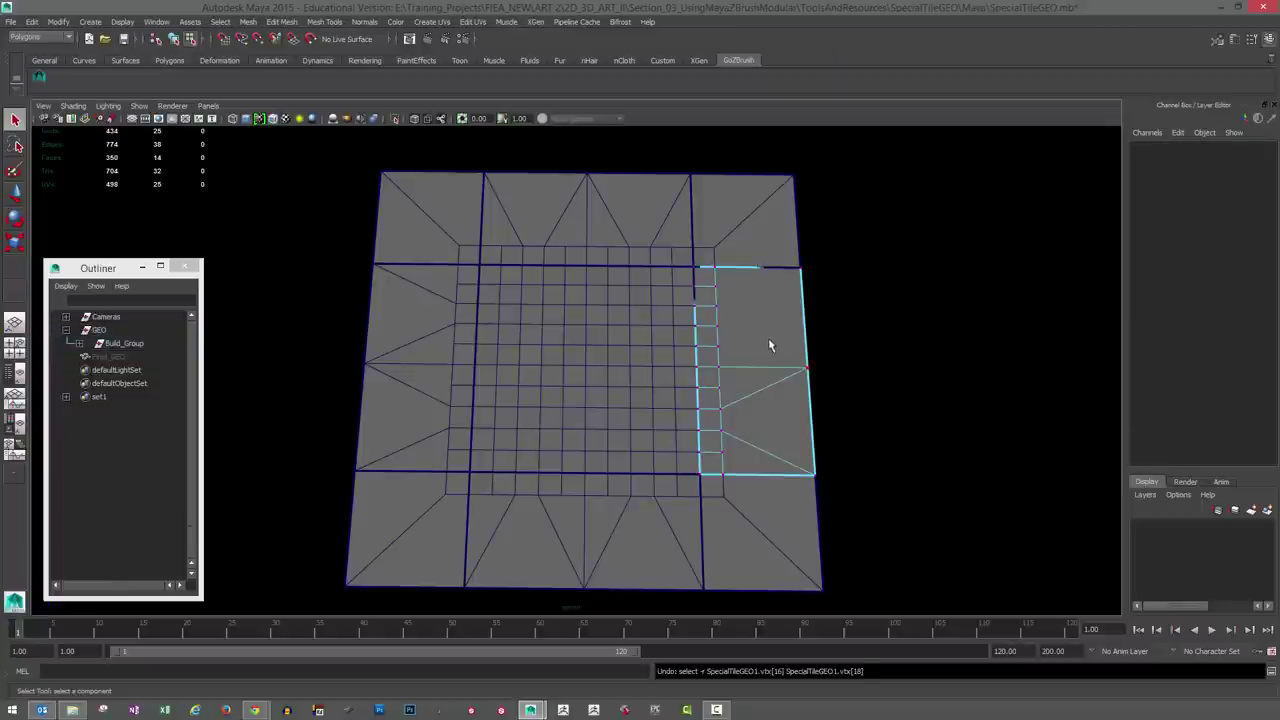
{"action": "key", "text": "ctrl+z"}
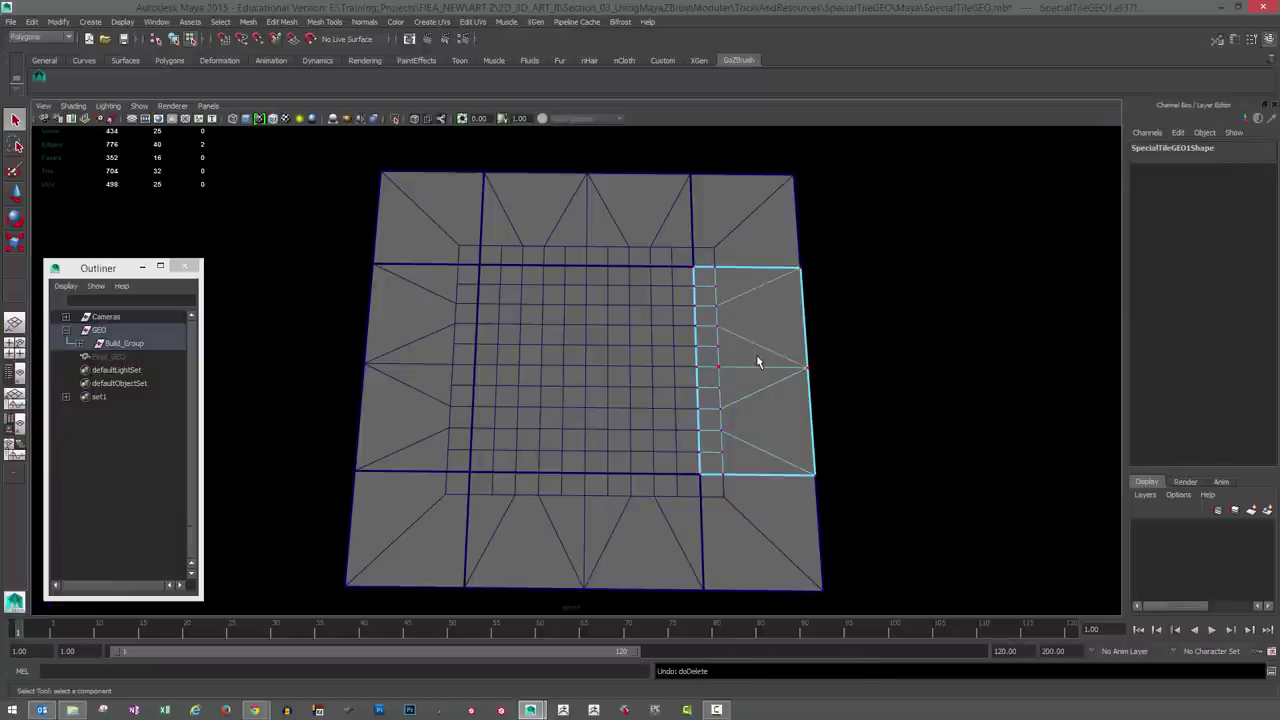
Reselect the right border piece in object mode and choose the Multi-Cut tool
{"action": "key", "text": "F8"}
{"action": "left_click", "coordinate": [864, 348]}
{"action": "left_click", "coordinate": [745, 346]}
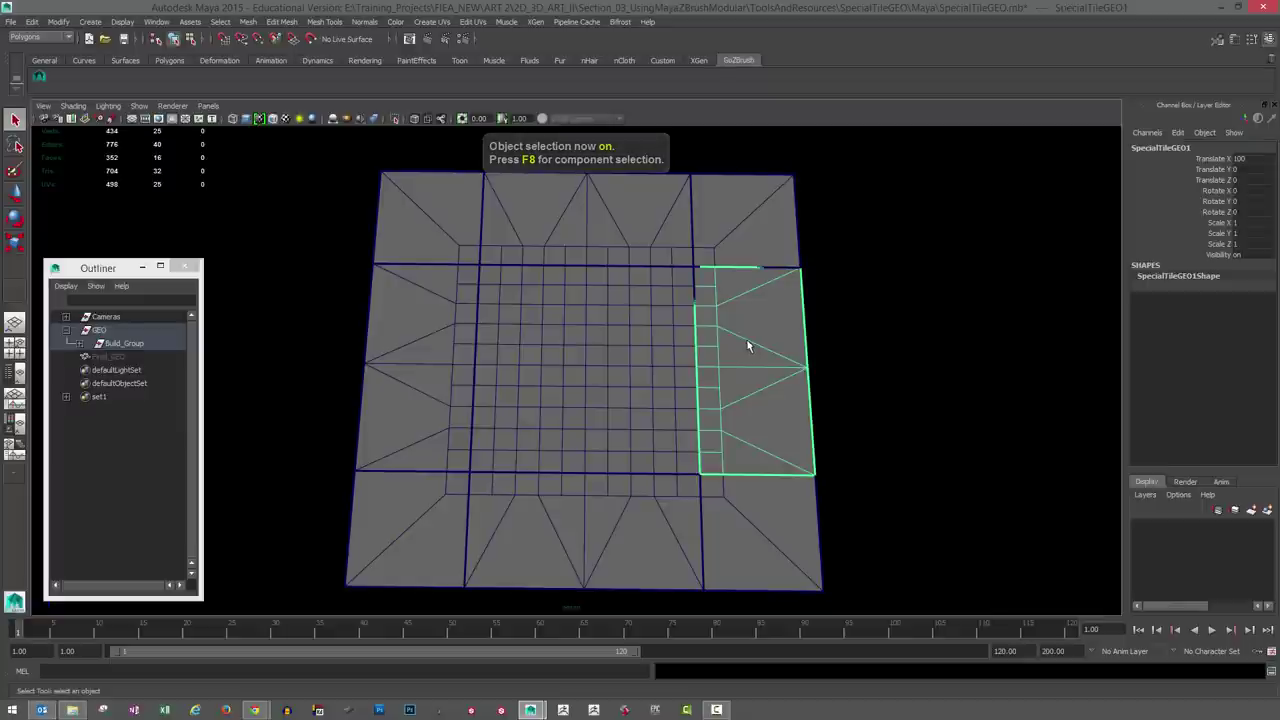
{"action": "right_click_drag", "start_coordinate": [747, 345], "coordinate": [680, 342], "text": "shift"}
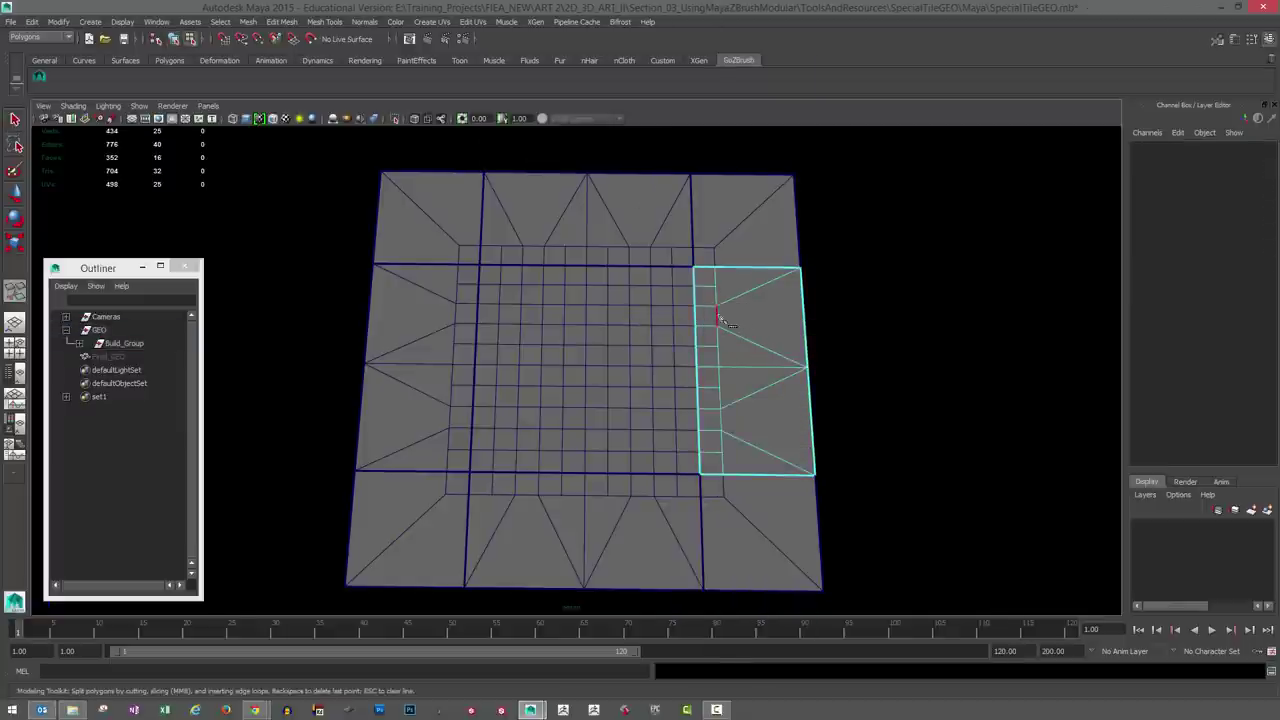
Place Multi-Cut points on the border piece's edges, then cancel the unfinished cuts
{"action": "left_click", "coordinate": [799, 270]}
{"action": "key", "text": "BackSpace"}
{"action": "left_click", "coordinate": [717, 326]}
{"action": "left_click", "coordinate": [718, 324]}
{"action": "key", "text": "BackSpace"}
{"action": "key", "text": "BackSpace"}
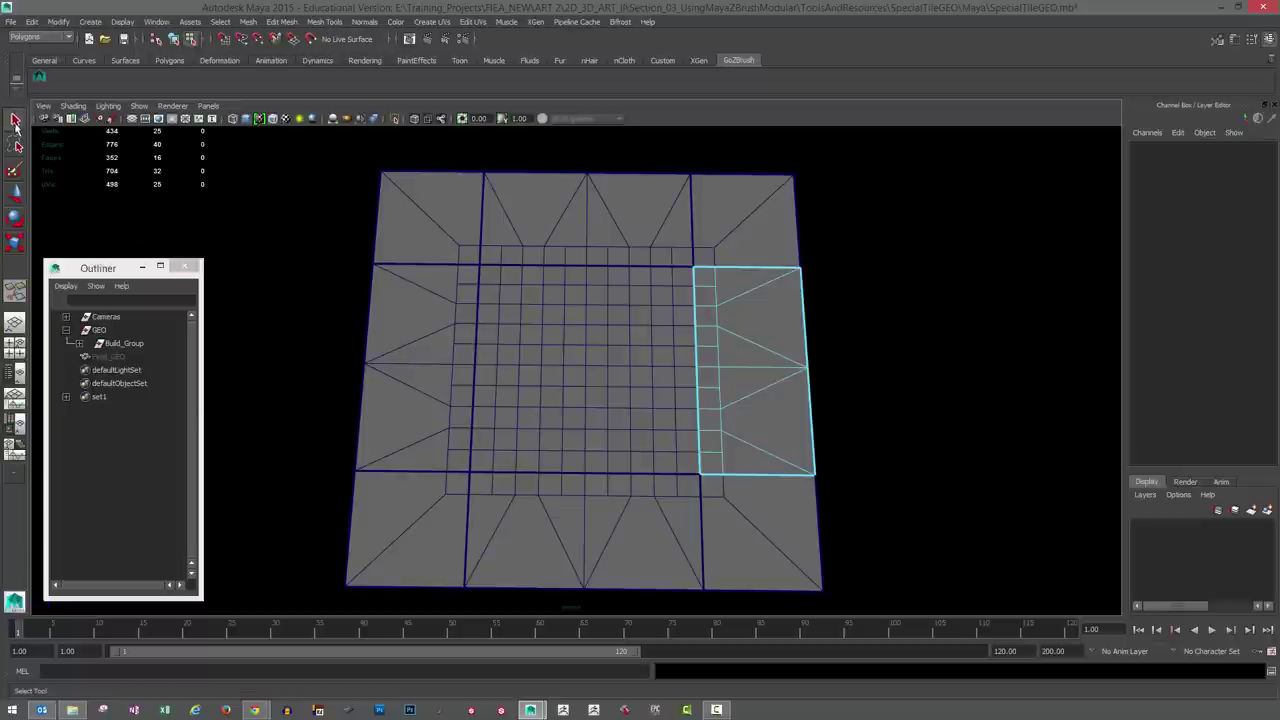
Return to object selection and select the central grid piece
{"action": "key", "text": "q"}
{"action": "left_click", "coordinate": [386, 276]}
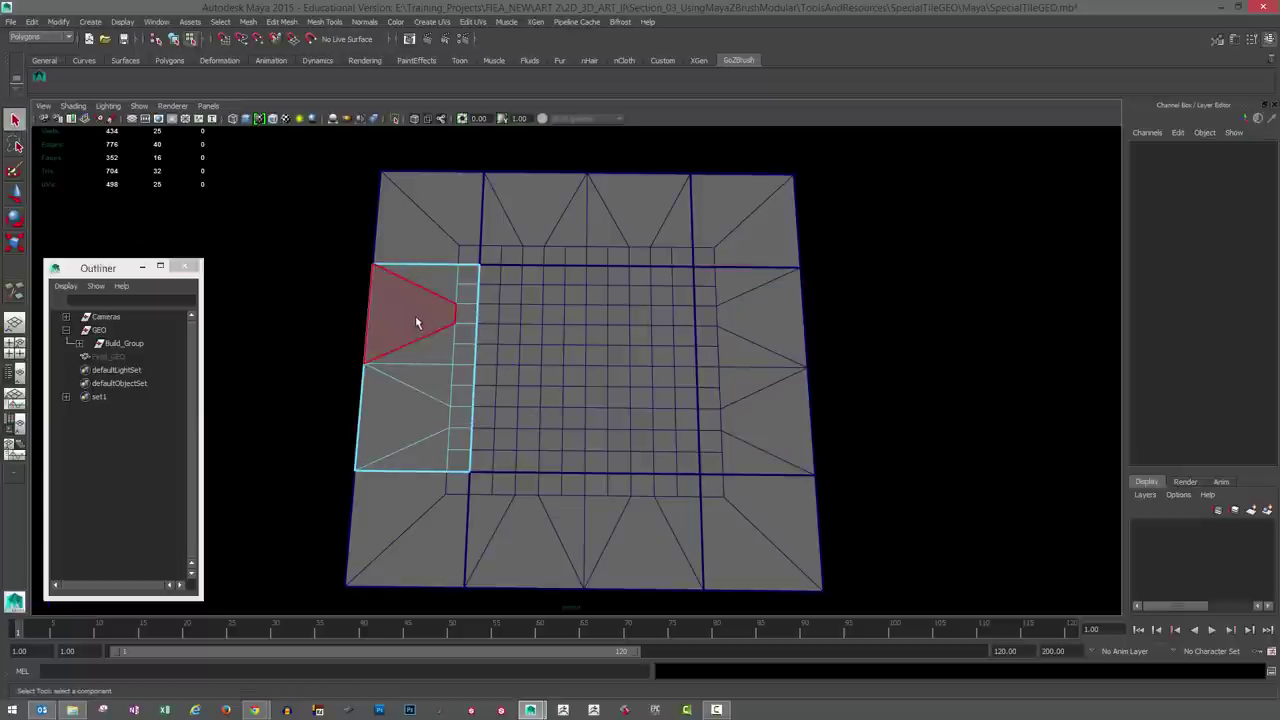
{"action": "key", "text": "F8"}
{"action": "left_click", "coordinate": [330, 262]}
{"action": "left_click", "coordinate": [580, 338]}
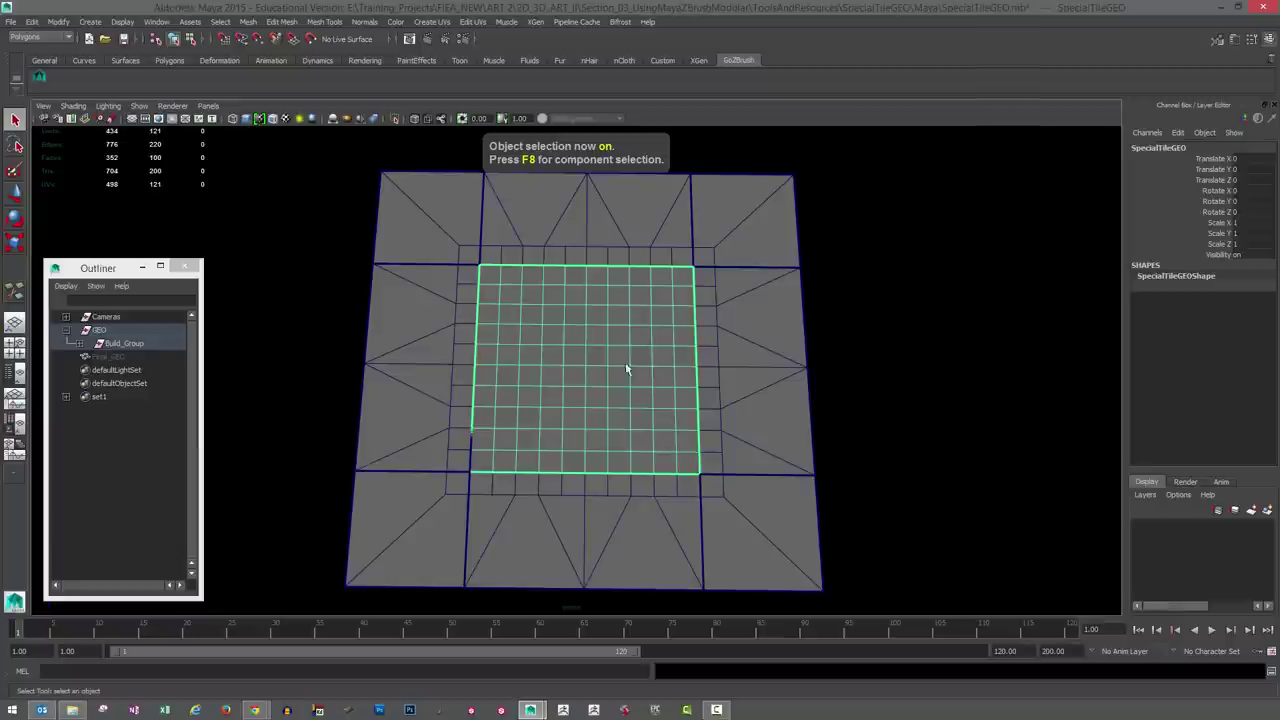
{"action": "left_click", "coordinate": [156, 21]}
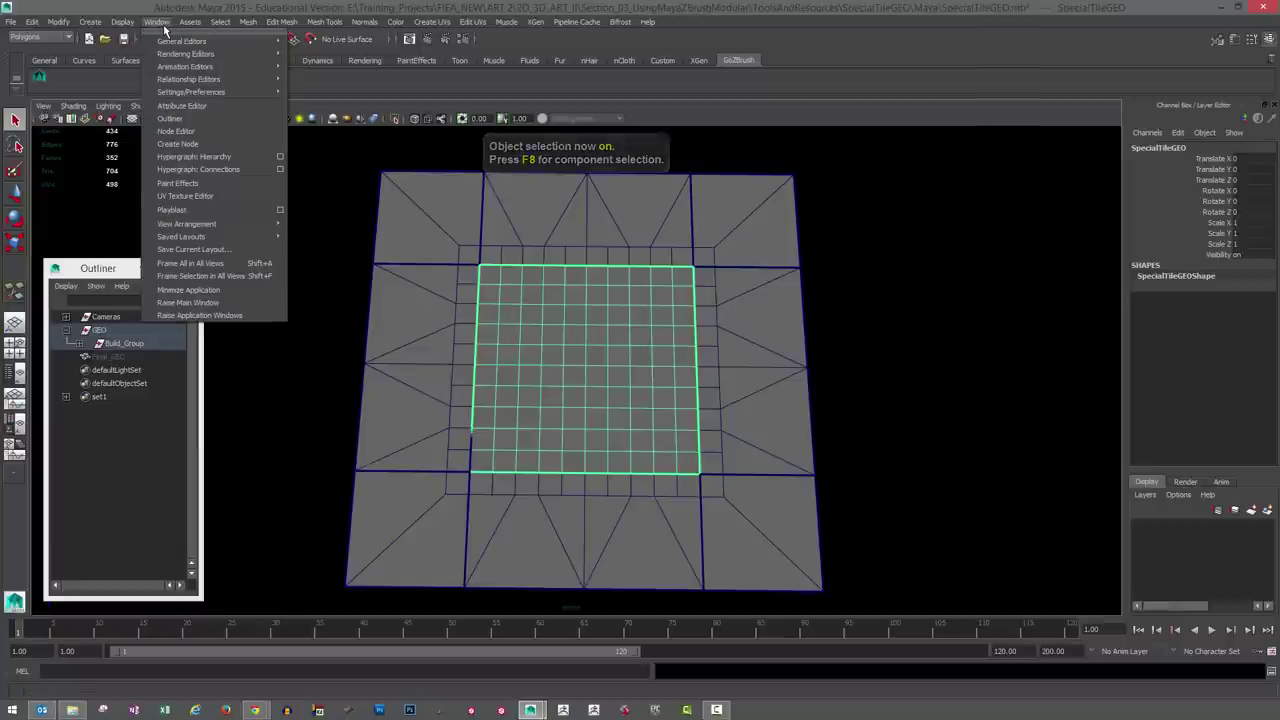
{"action": "left_click", "coordinate": [255, 196]}
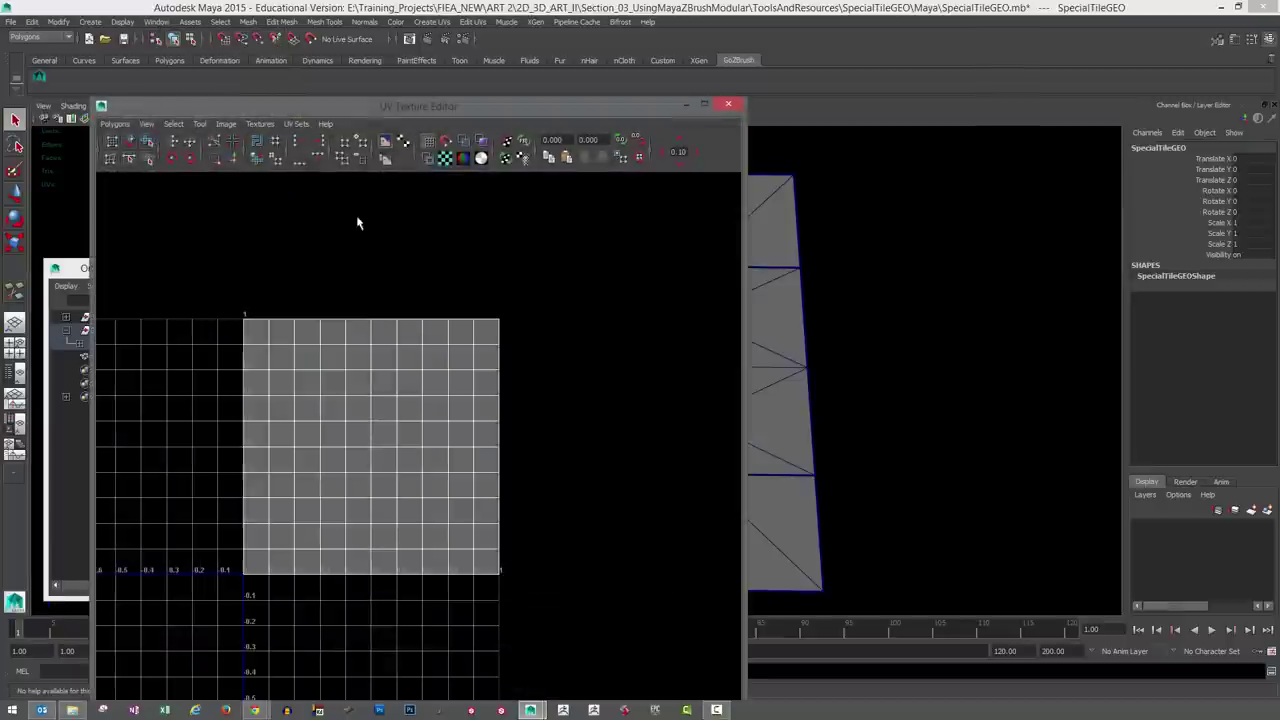
{"action": "left_click_drag", "start_coordinate": [253, 113], "coordinate": [219, 16]}
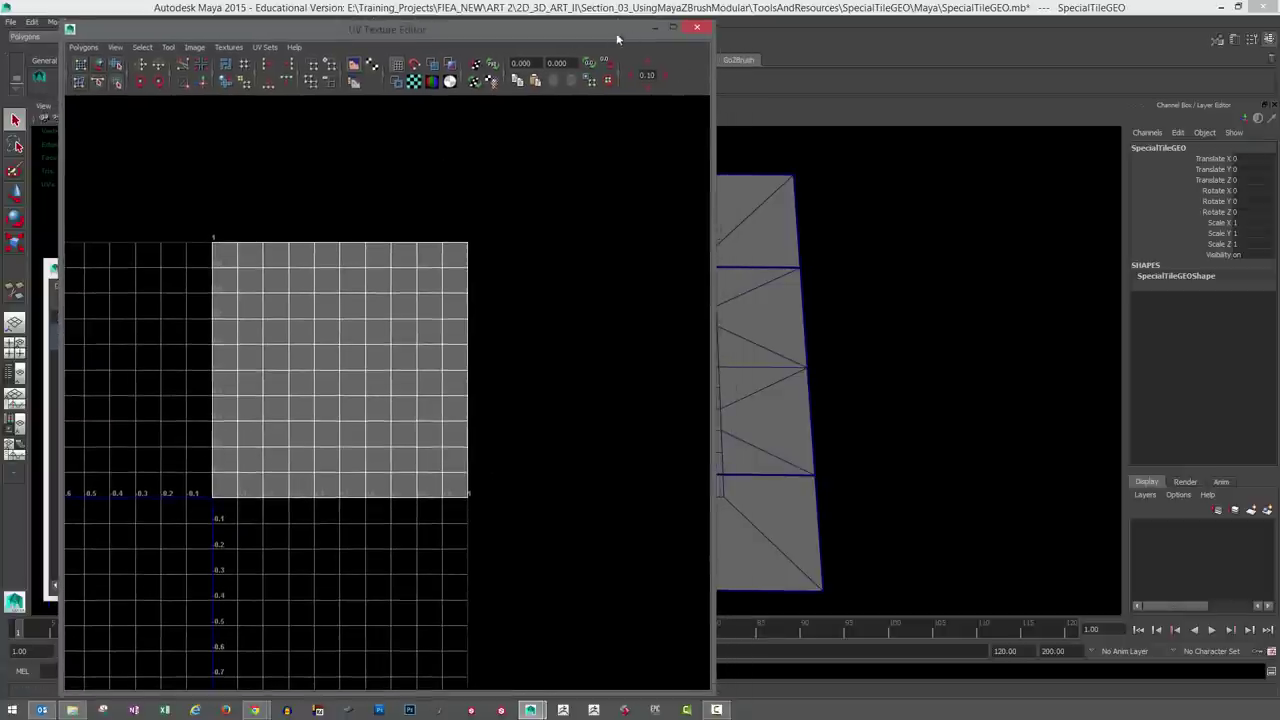
{"action": "left_click_drag", "start_coordinate": [621, 22], "coordinate": [860, 157]}
{"action": "left_click_drag", "start_coordinate": [775, 157], "coordinate": [1250, 118]}
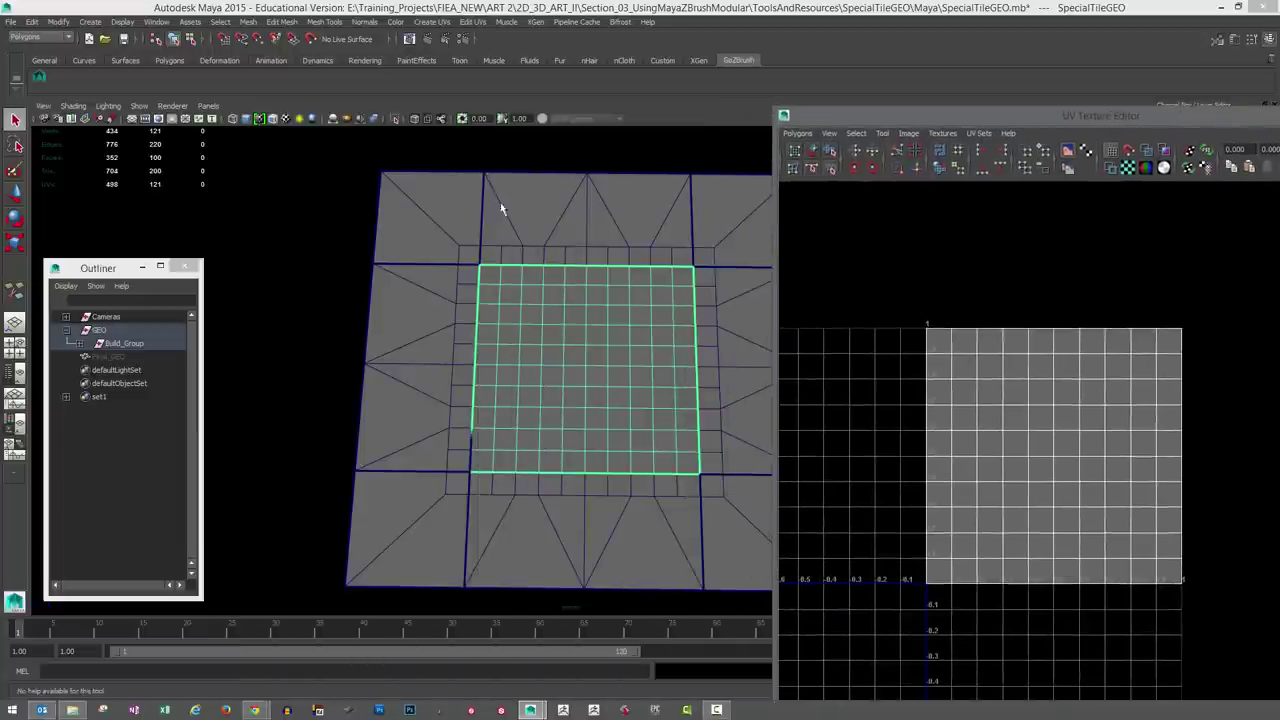
{"action": "left_click", "coordinate": [859, 543]}
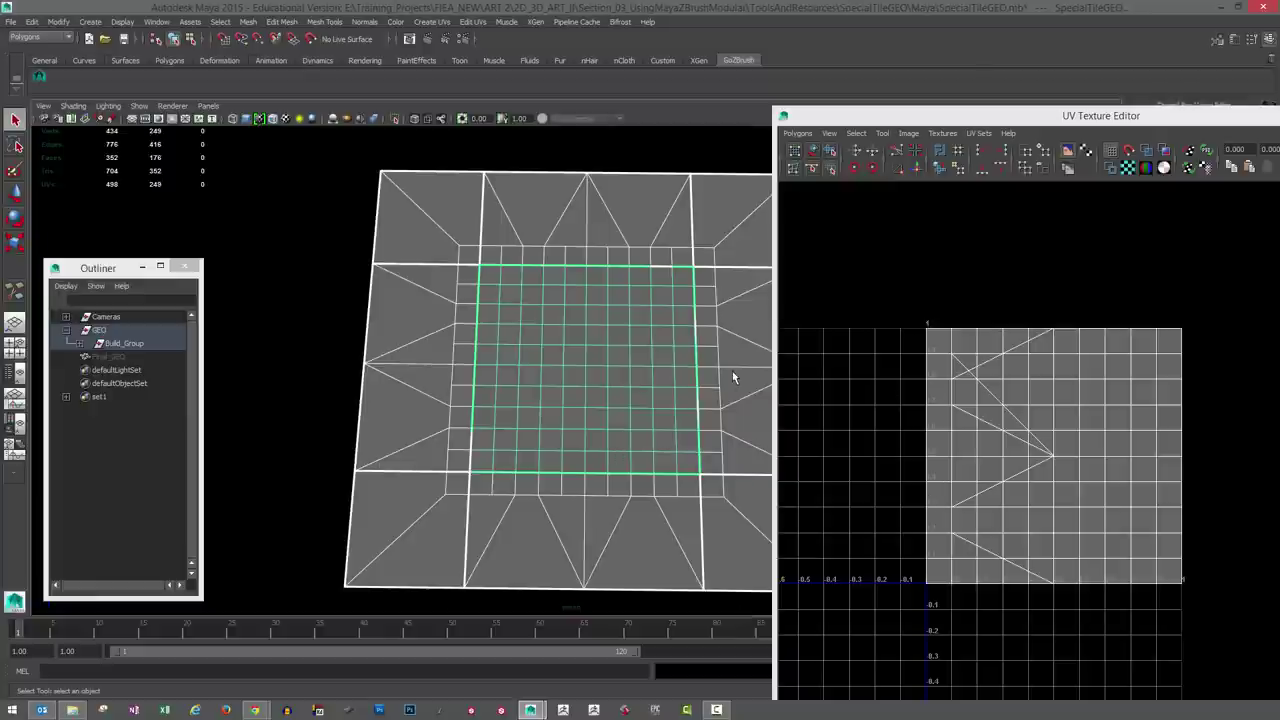
{"action": "left_click", "coordinate": [651, 323]}
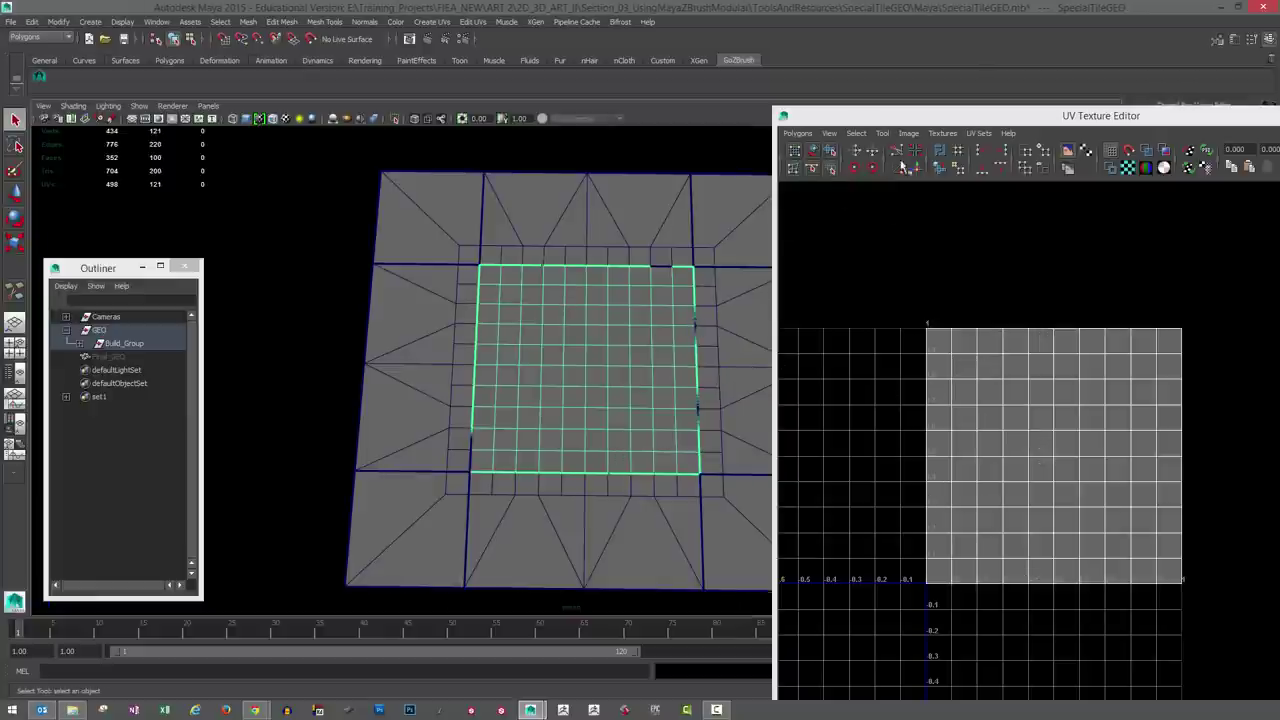
{"action": "left_click_drag", "start_coordinate": [352, 162], "coordinate": [690, 262]}
{"action": "left_click_drag", "start_coordinate": [374, 256], "coordinate": [420, 568]}
{"action": "left_click_drag", "start_coordinate": [422, 505], "coordinate": [760, 600], "text": "shift"}
{"action": "left_click_drag", "start_coordinate": [731, 263], "coordinate": [768, 432], "text": "shift"}
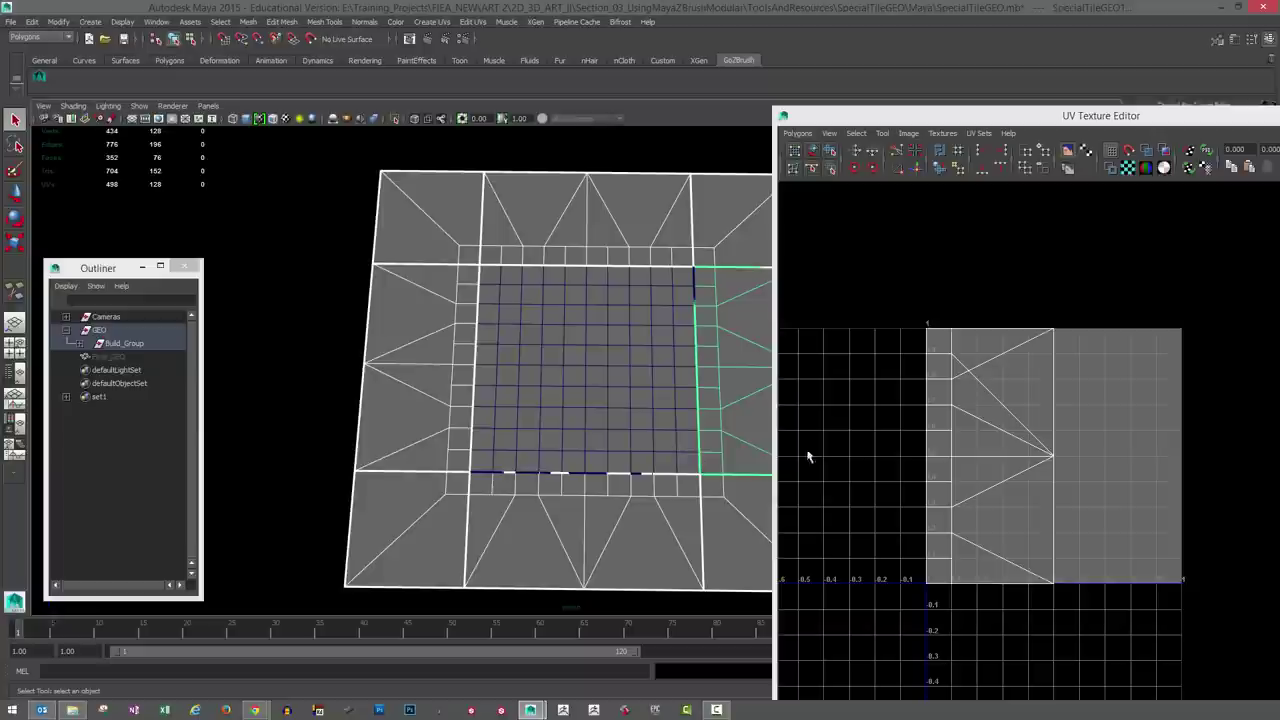
{"action": "key", "text": "ctrl+shift+i"}
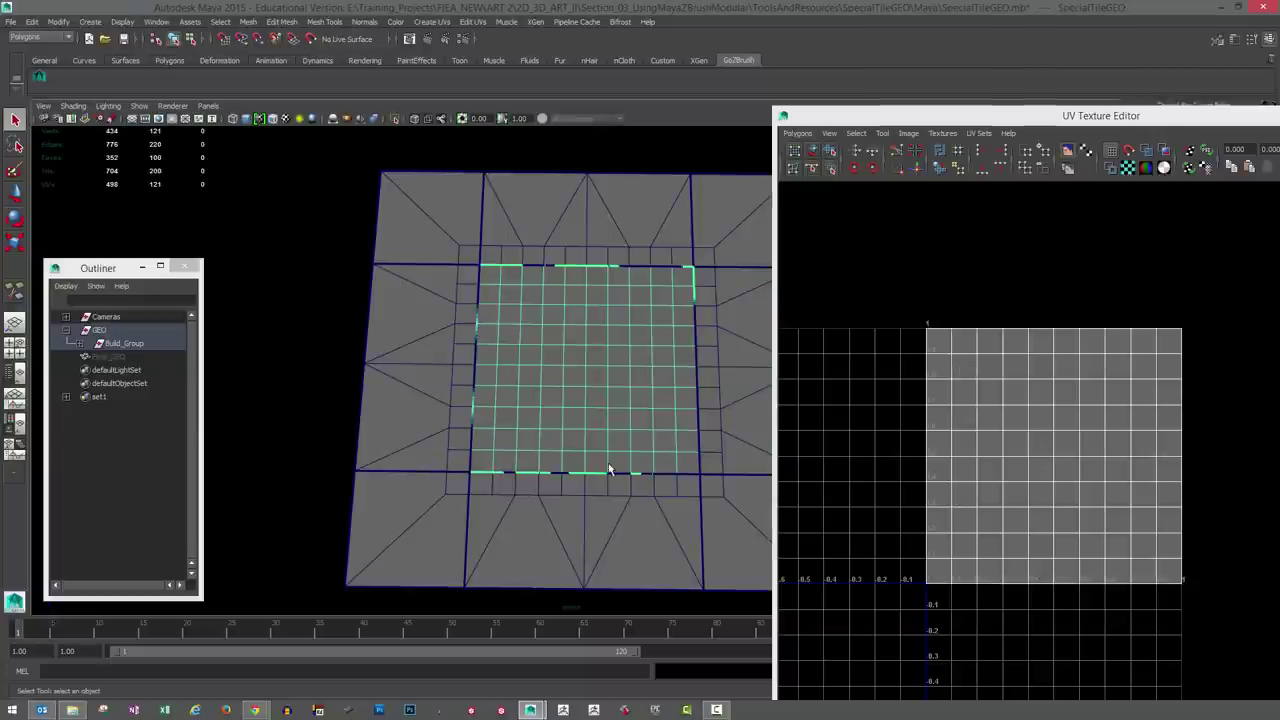
{"action": "left_click_drag", "start_coordinate": [1190, 115], "coordinate": [943, 95]}
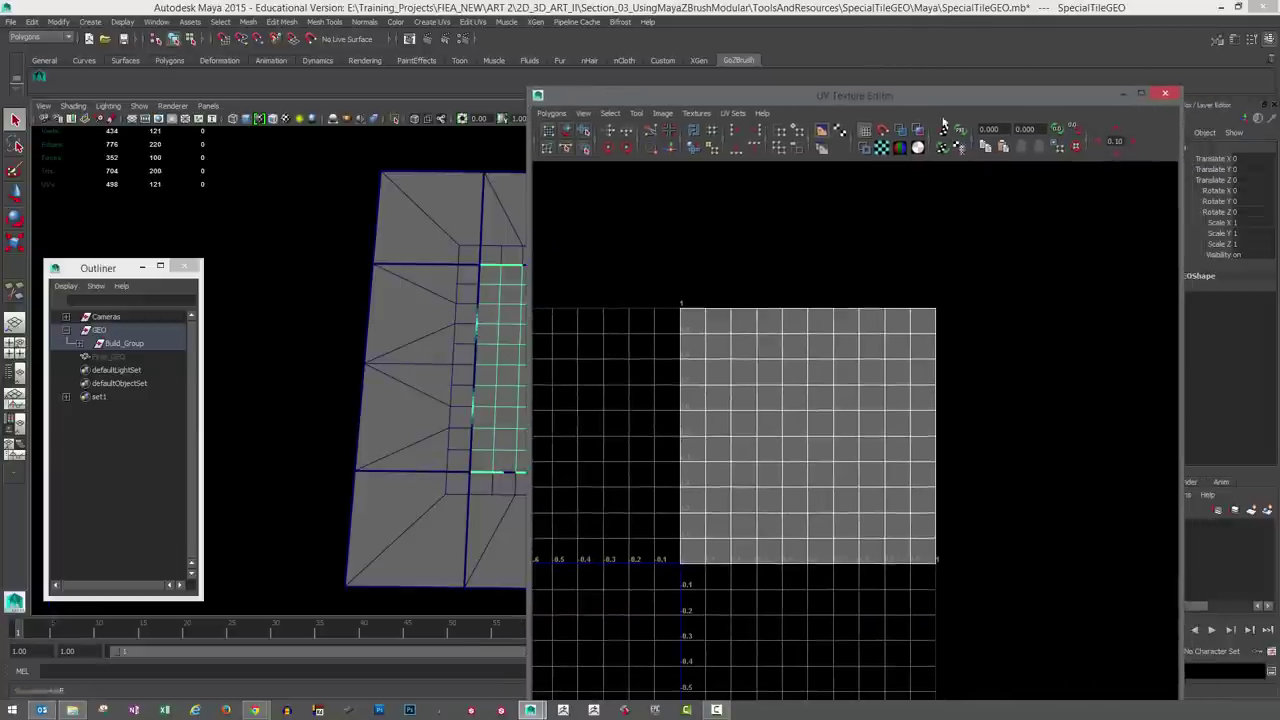
{"action": "left_click", "coordinate": [1165, 93]}
Hide Build_Group with Ctrl+H and unhide Final_GEO with Shift+H
{"action": "left_click", "coordinate": [596, 158]}
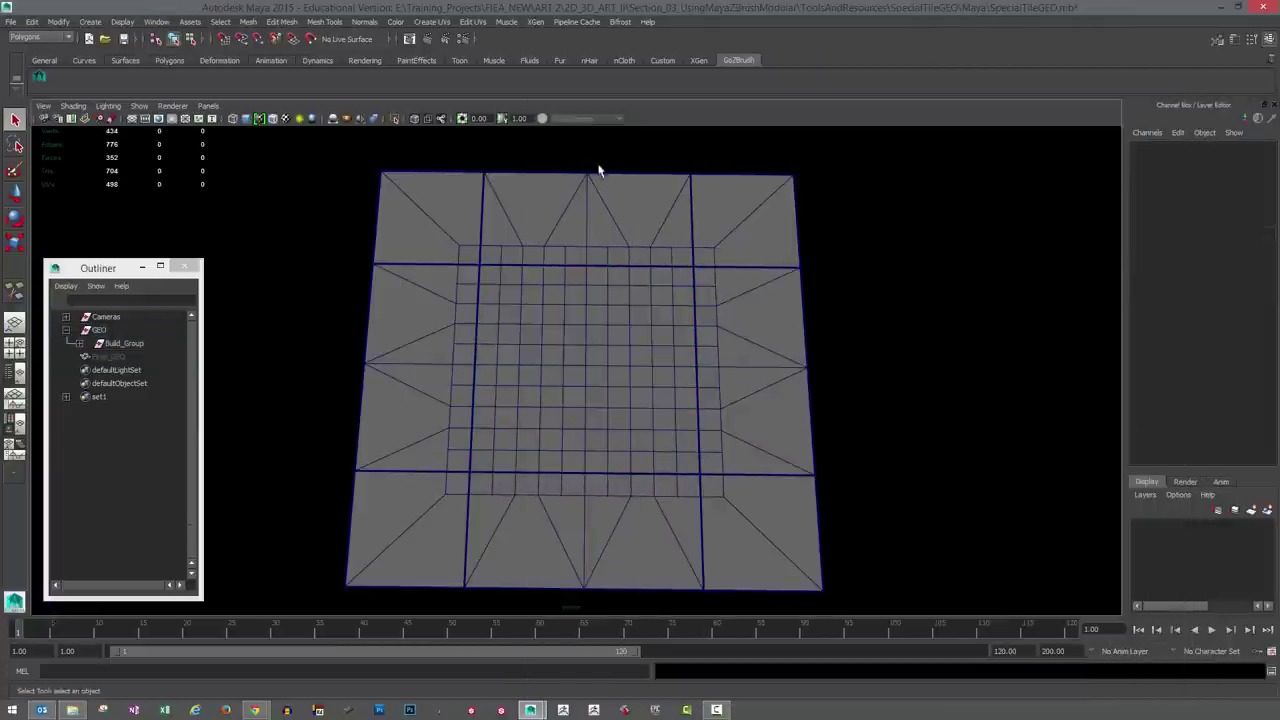
{"action": "left_click", "coordinate": [116, 344]}
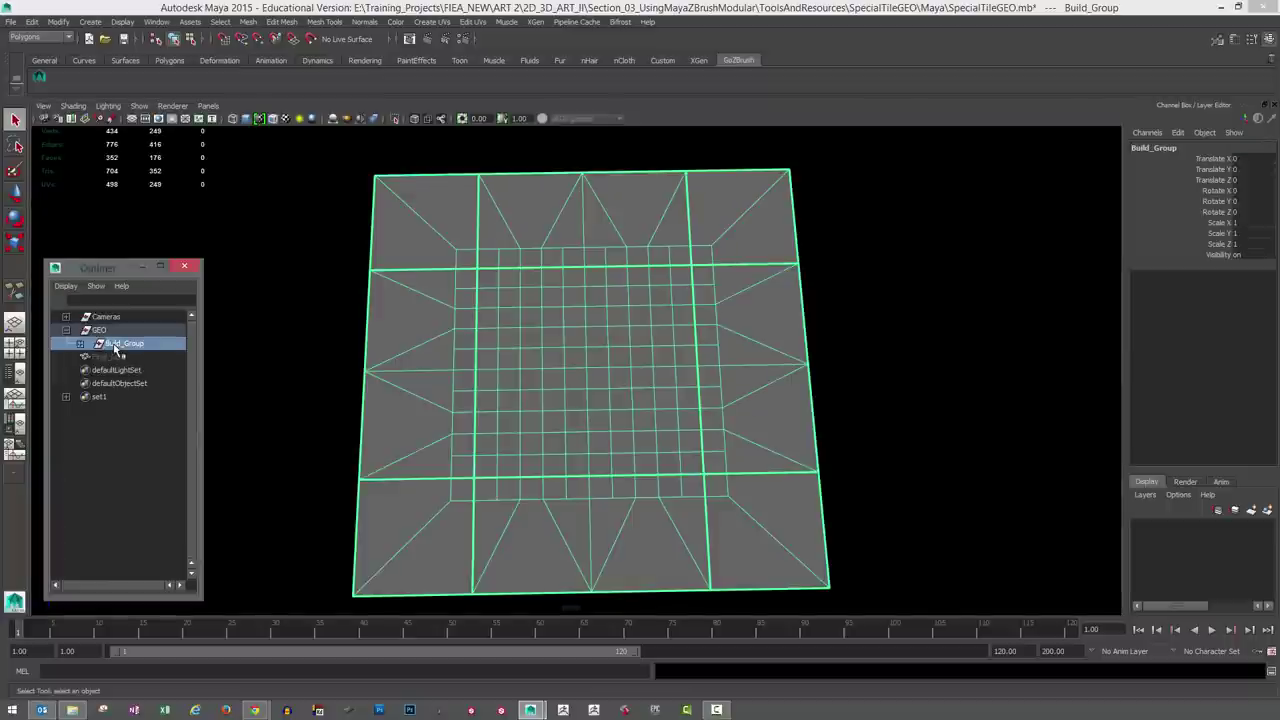
{"action": "key", "text": "ctrl+h"}
{"action": "left_click", "coordinate": [107, 358]}
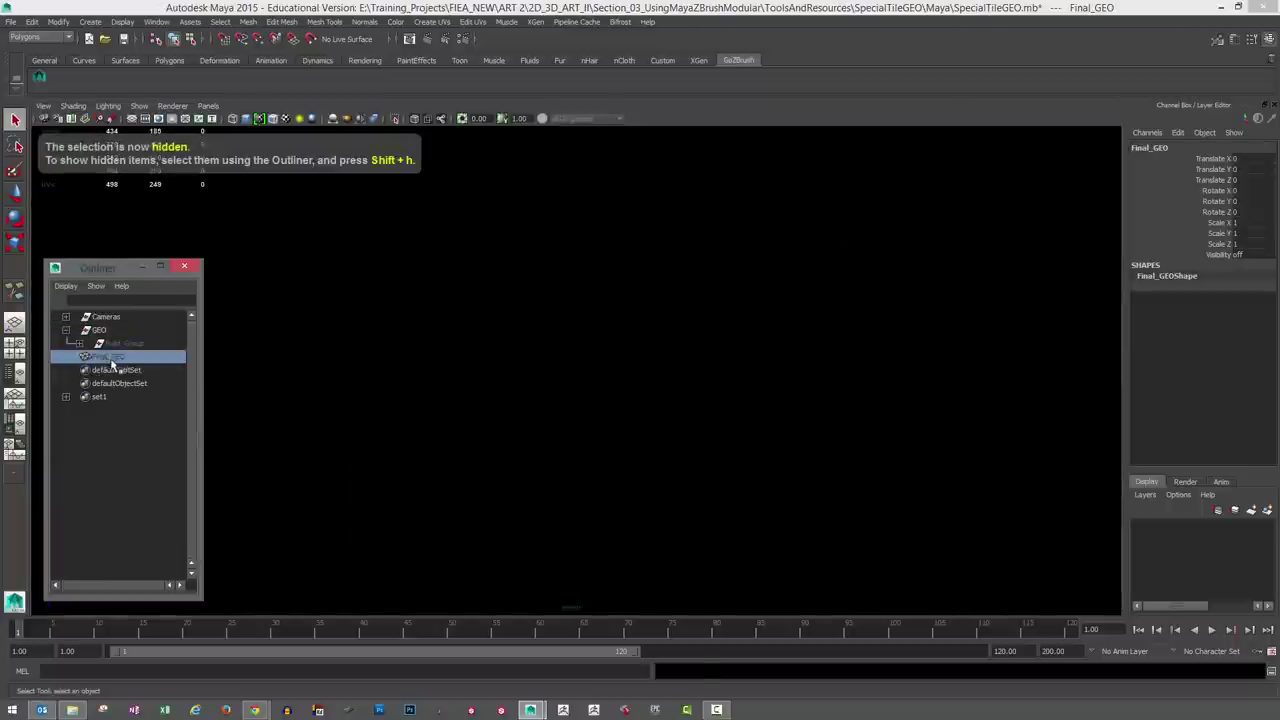
{"action": "key", "text": "shift+h"}
Reselect the Final_GEO mesh and select all 185 of its vertices
{"action": "left_click", "coordinate": [290, 345]}
{"action": "left_click", "coordinate": [455, 388]}
{"action": "left_click_drag", "start_coordinate": [480, 368], "coordinate": [471, 371], "text": "alt"}
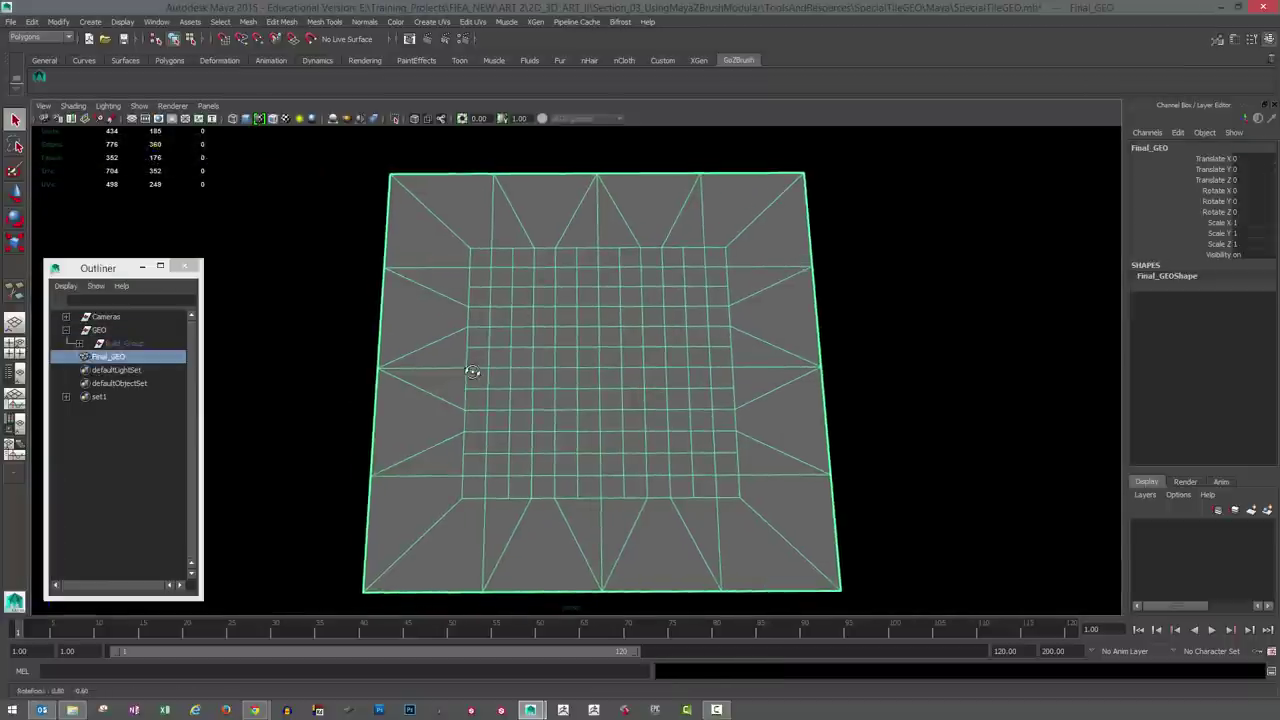
{"action": "left_click", "coordinate": [250, 23]}
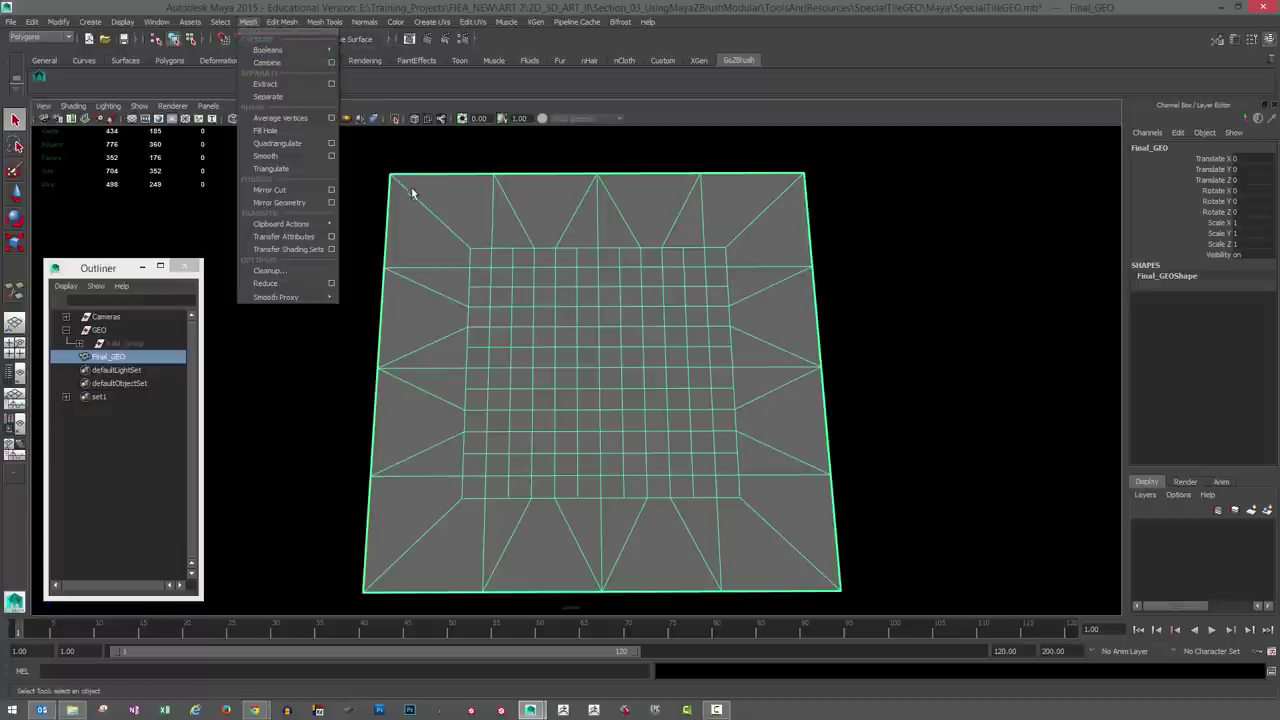
{"action": "left_click", "coordinate": [378, 202]}
{"action": "left_click", "coordinate": [471, 286]}
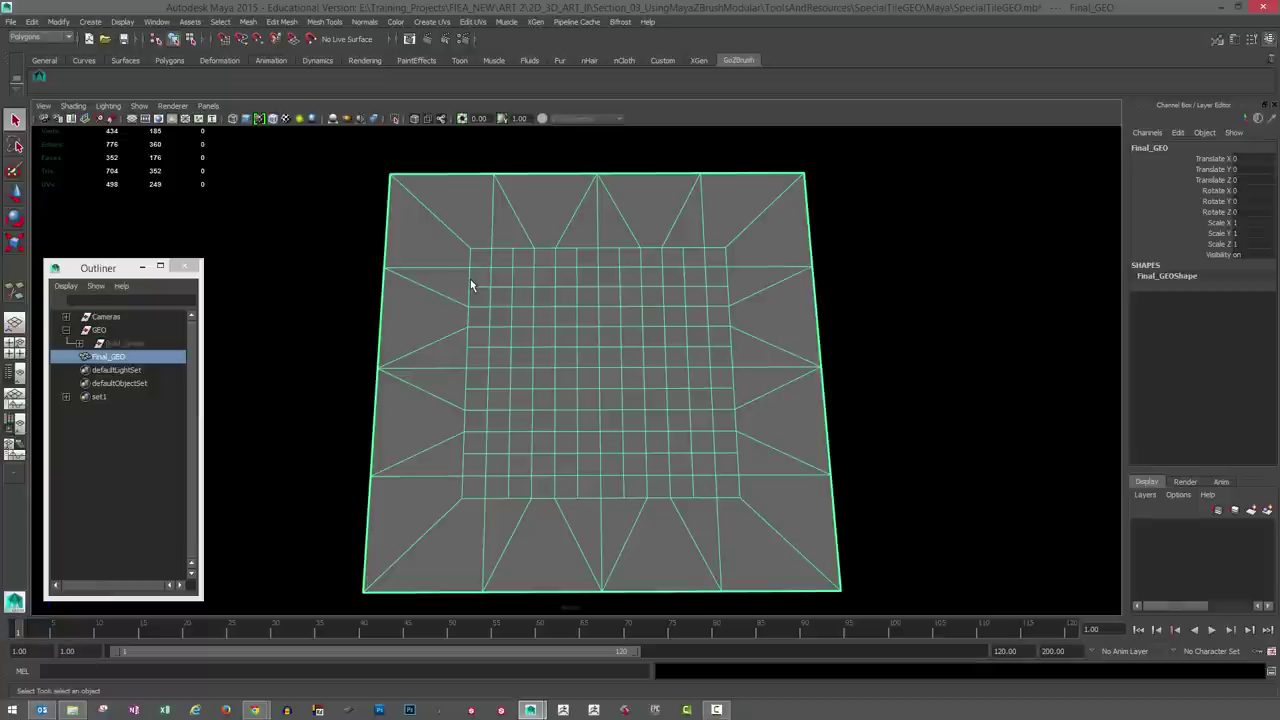
{"action": "key", "text": "ctrl+F9"}
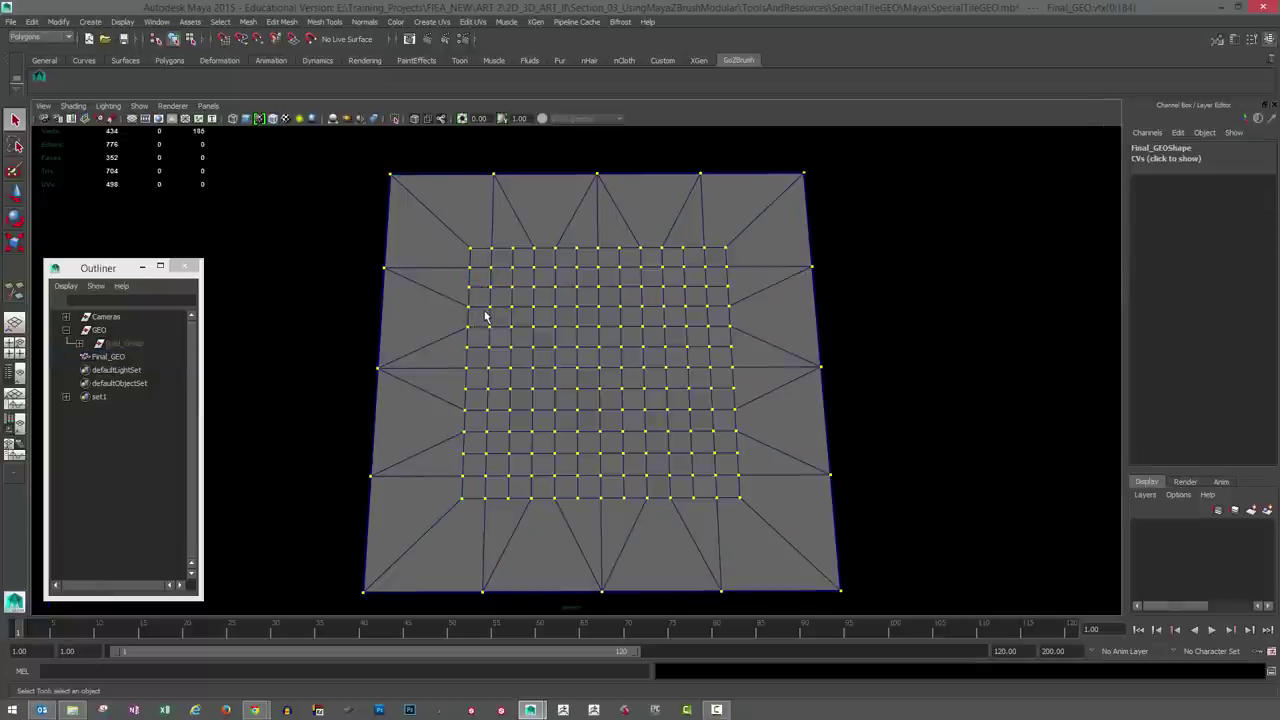
Open the Merge Vertices options, check the 0.0010 threshold, and close them
{"action": "right_click", "coordinate": [490, 316], "text": "ctrl"}
{"action": "right_click", "coordinate": [490, 316], "text": "shift"}
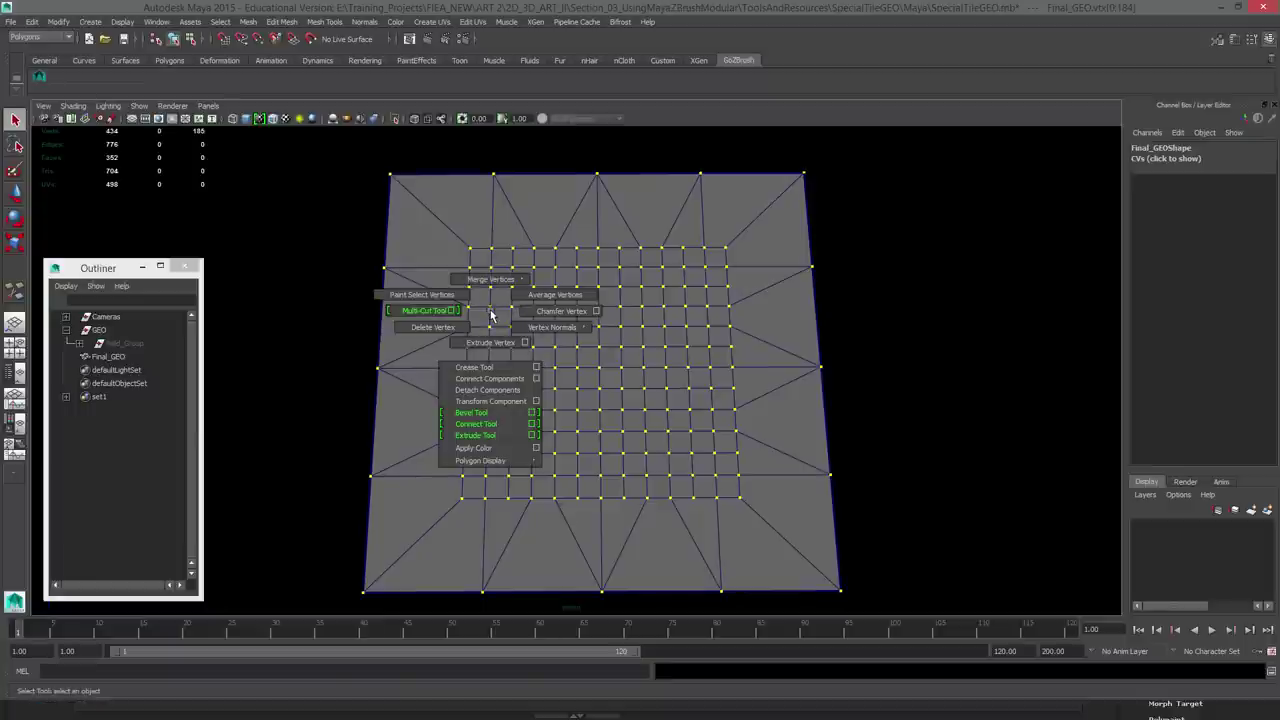
{"action": "right_click_drag", "start_coordinate": [490, 316], "coordinate": [590, 270], "text": "shift"}
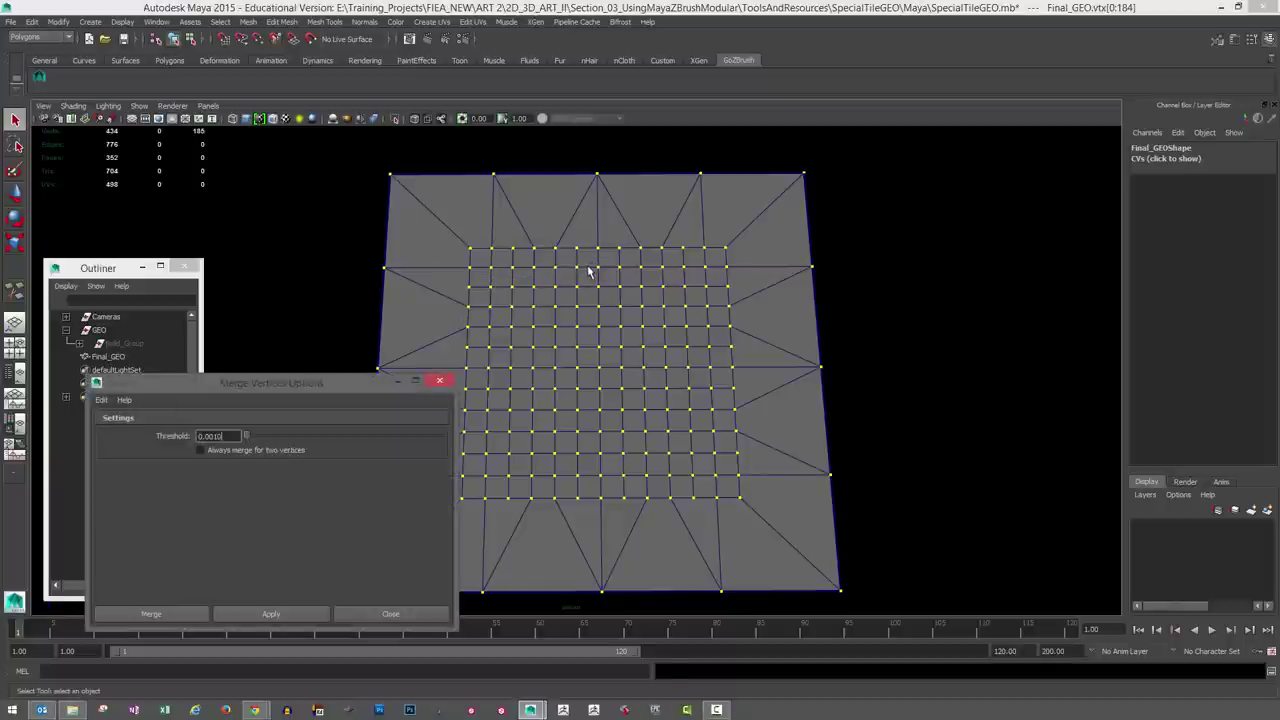
{"action": "left_click_drag", "start_coordinate": [316, 398], "coordinate": [430, 345]}
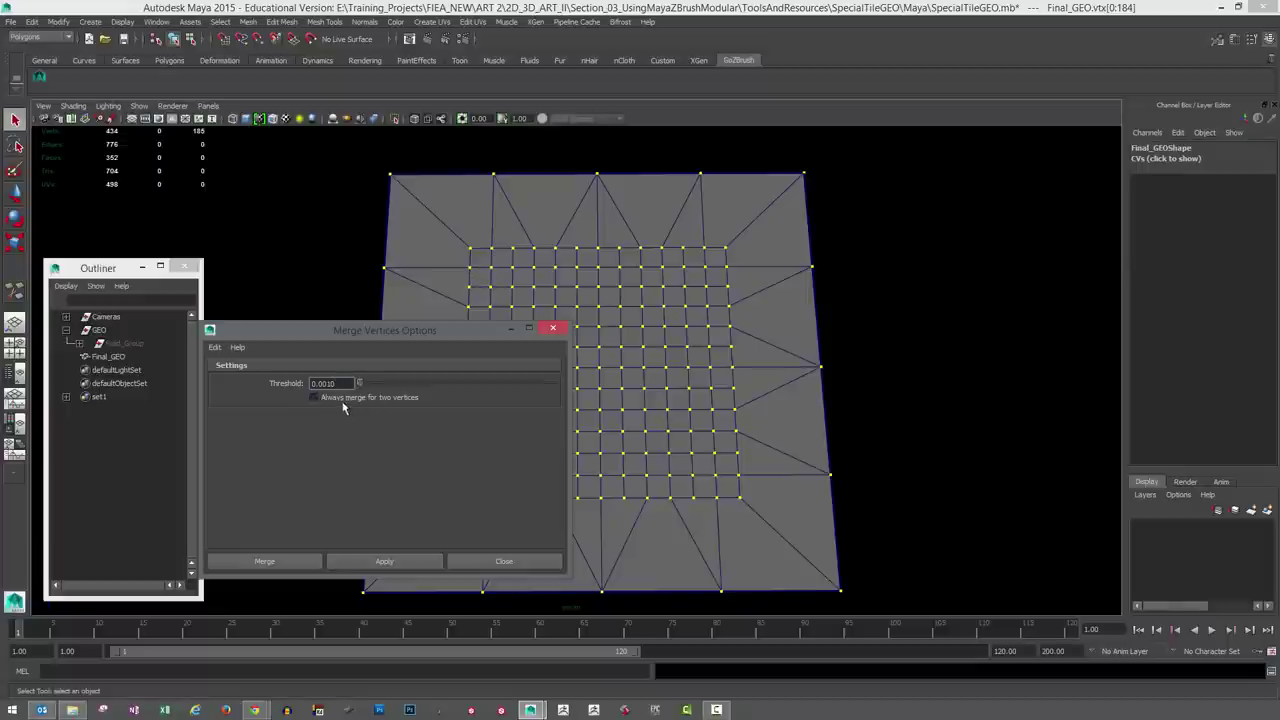
{"action": "left_click", "coordinate": [556, 329]}
Switch back to object mode, select Final_GEO, then deselect it
{"action": "key", "text": "F8"}
{"action": "left_click", "coordinate": [472, 339]}
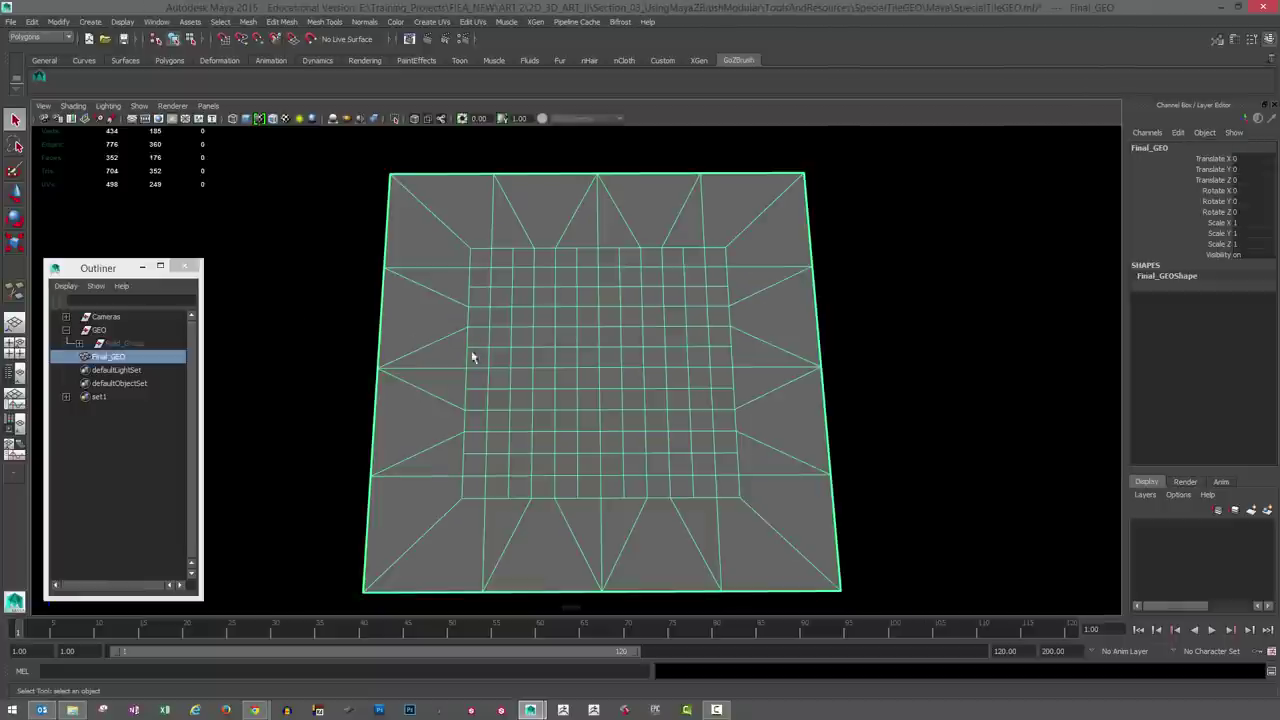
{"action": "left_click", "coordinate": [295, 461]}
Select the tile plane and open Export Selection options with OBJexport file type
{"action": "left_click_drag", "start_coordinate": [295, 461], "coordinate": [296, 465], "text": "alt"}
{"action": "left_click", "coordinate": [398, 447]}
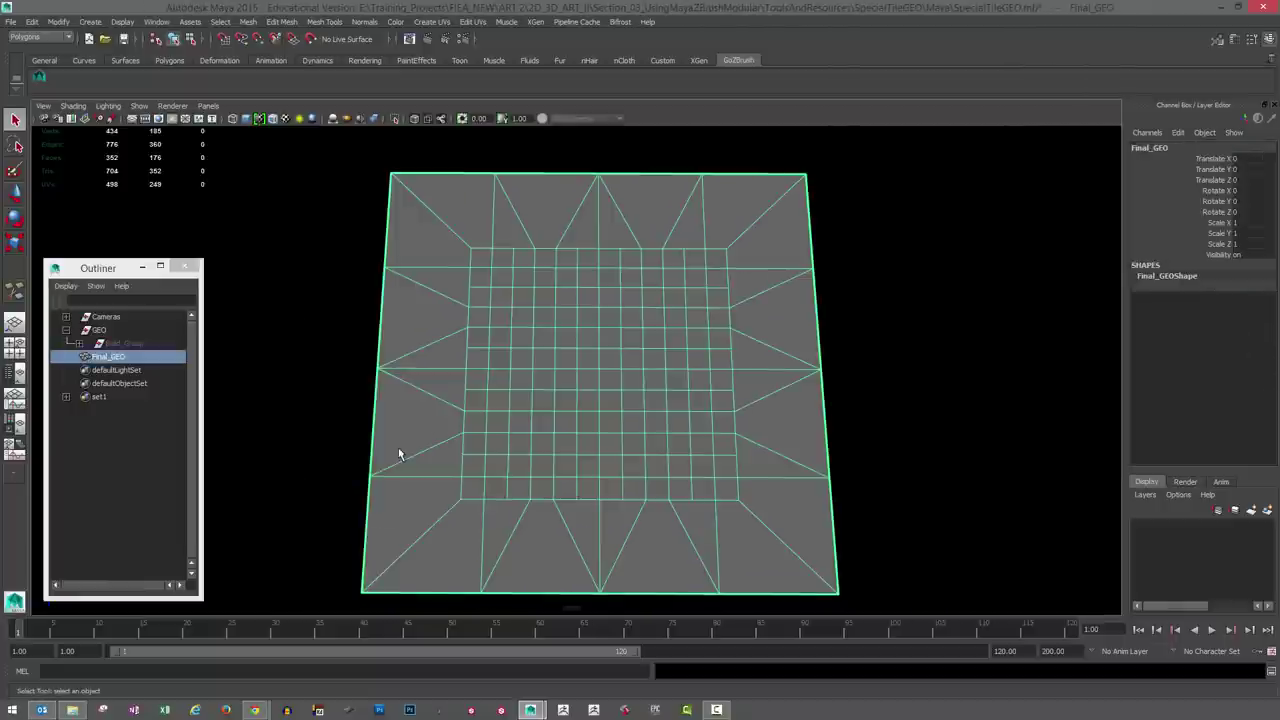
{"action": "left_click_drag", "start_coordinate": [400, 427], "coordinate": [434, 426], "text": "alt"}
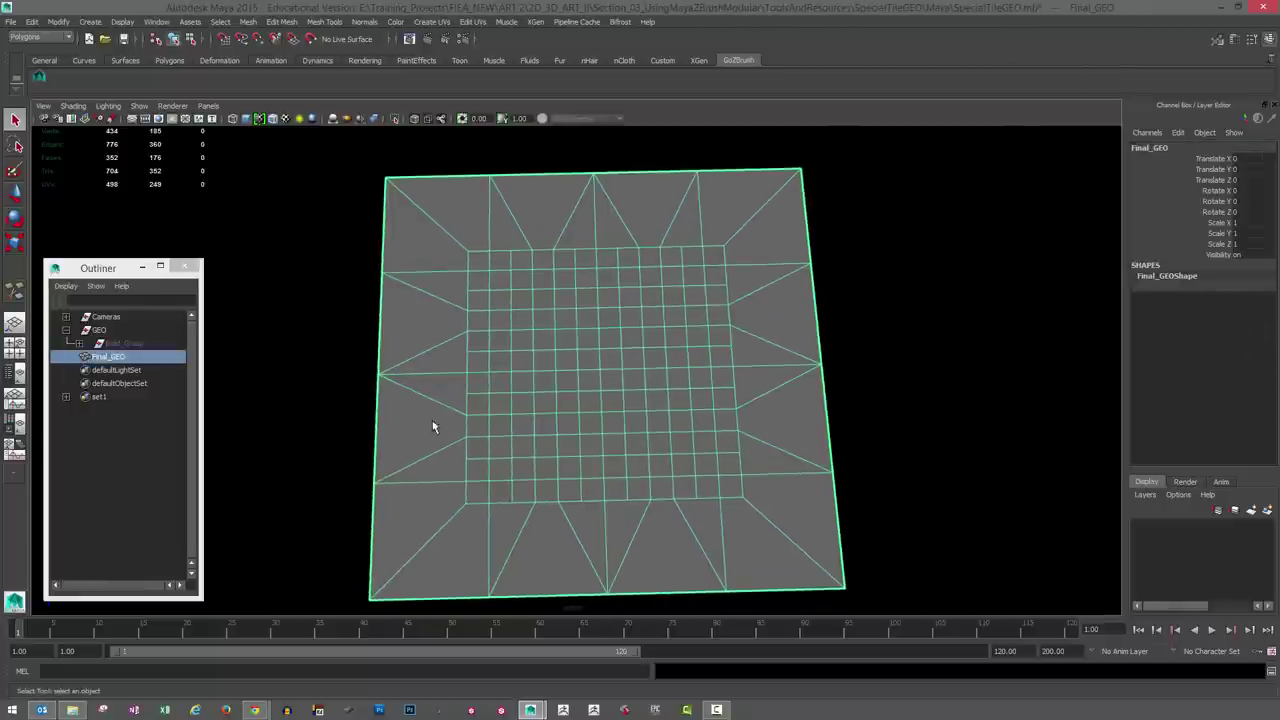
{"action": "left_click", "coordinate": [10, 21]}
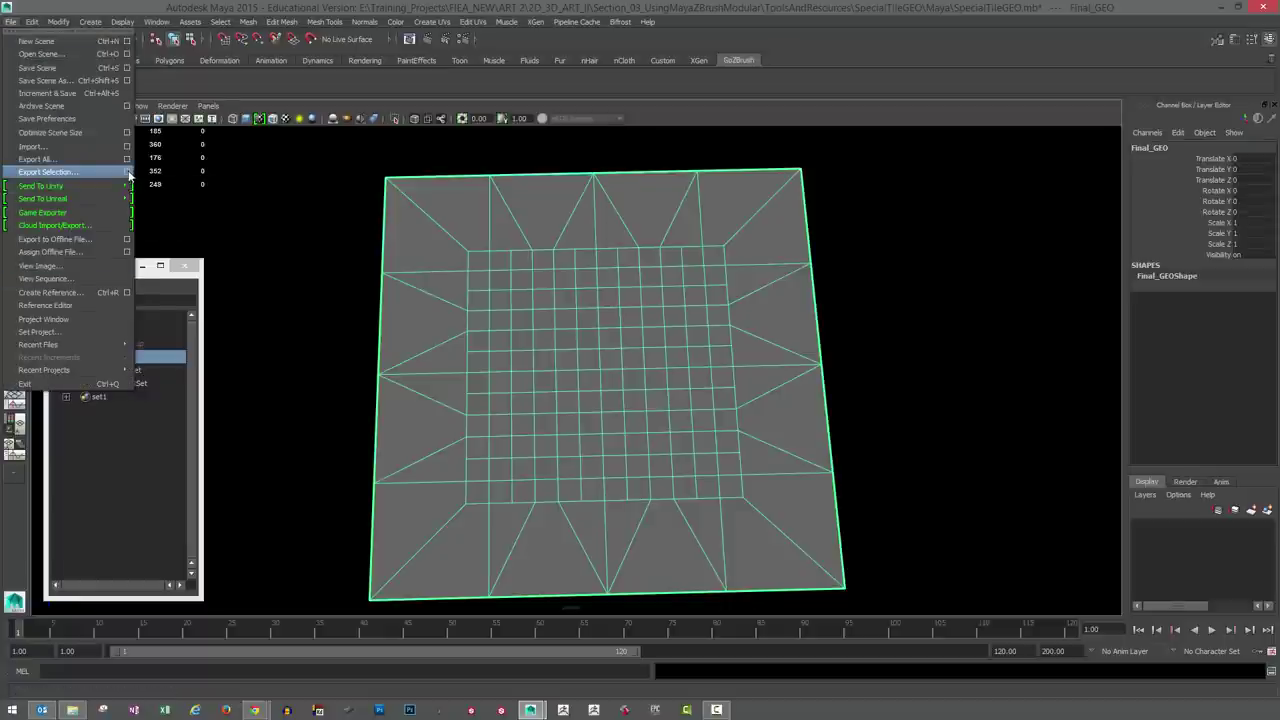
{"action": "left_click", "coordinate": [129, 173]}
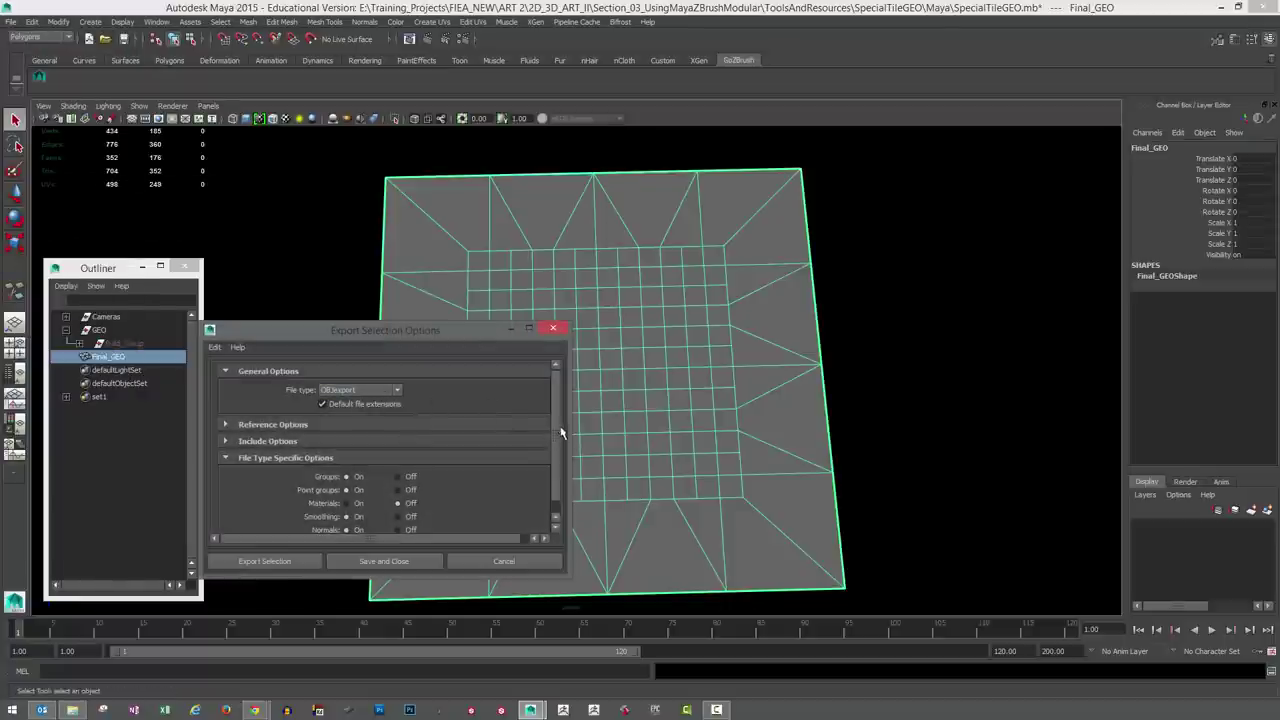
{"action": "left_click_drag", "start_coordinate": [560, 435], "coordinate": [556, 449]}
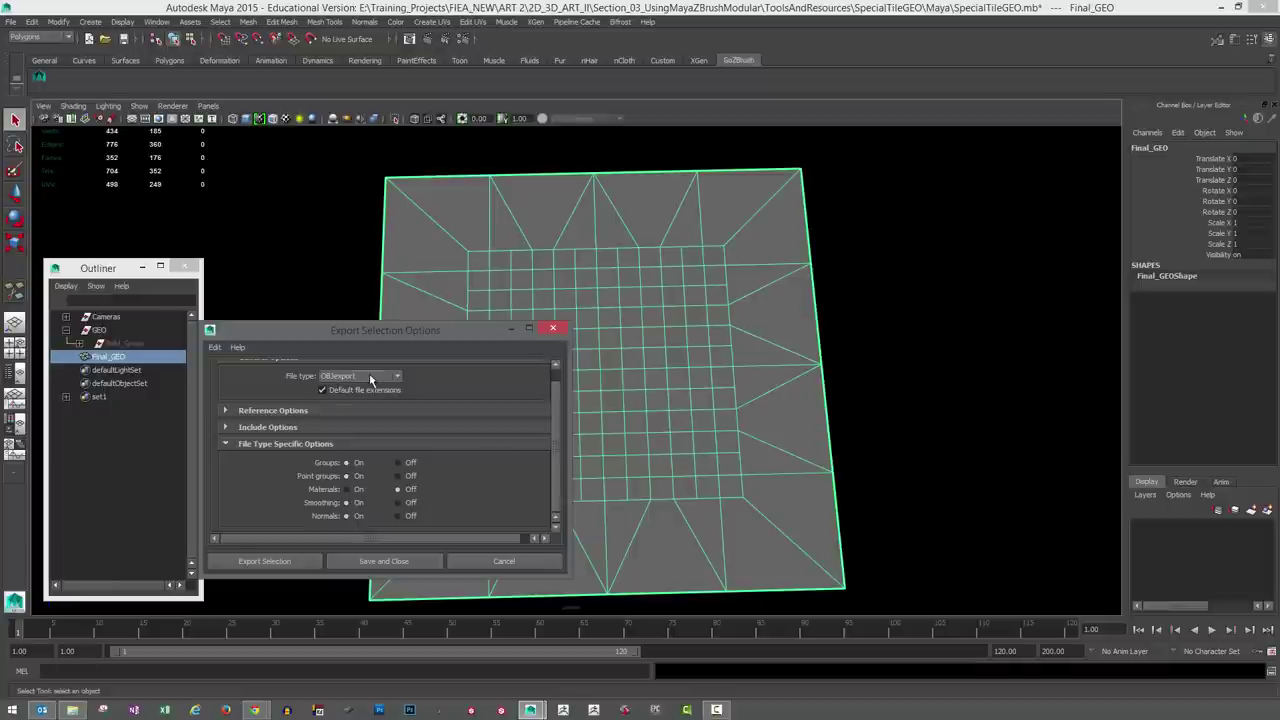
Confirm objExport.mll is loaded in the Plug-in Manager, then close it
{"action": "left_click", "coordinate": [157, 21]}
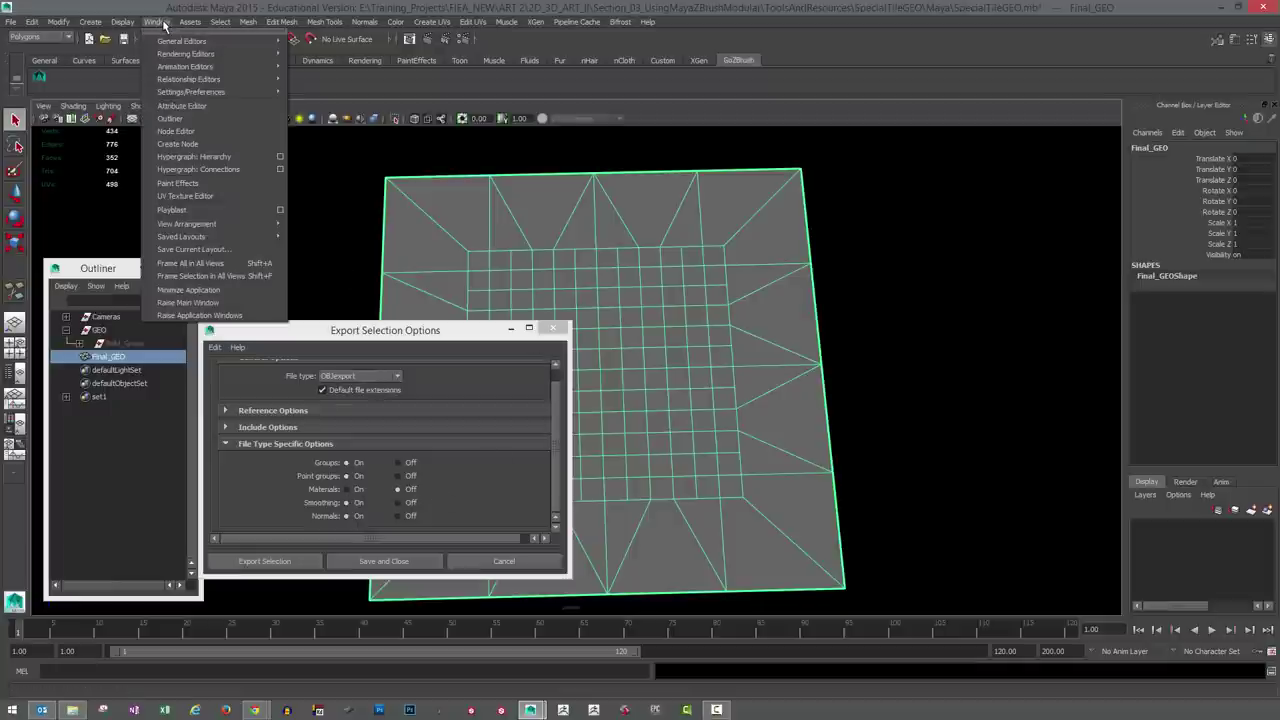
{"action": "mouse_move", "coordinate": [195, 93]}
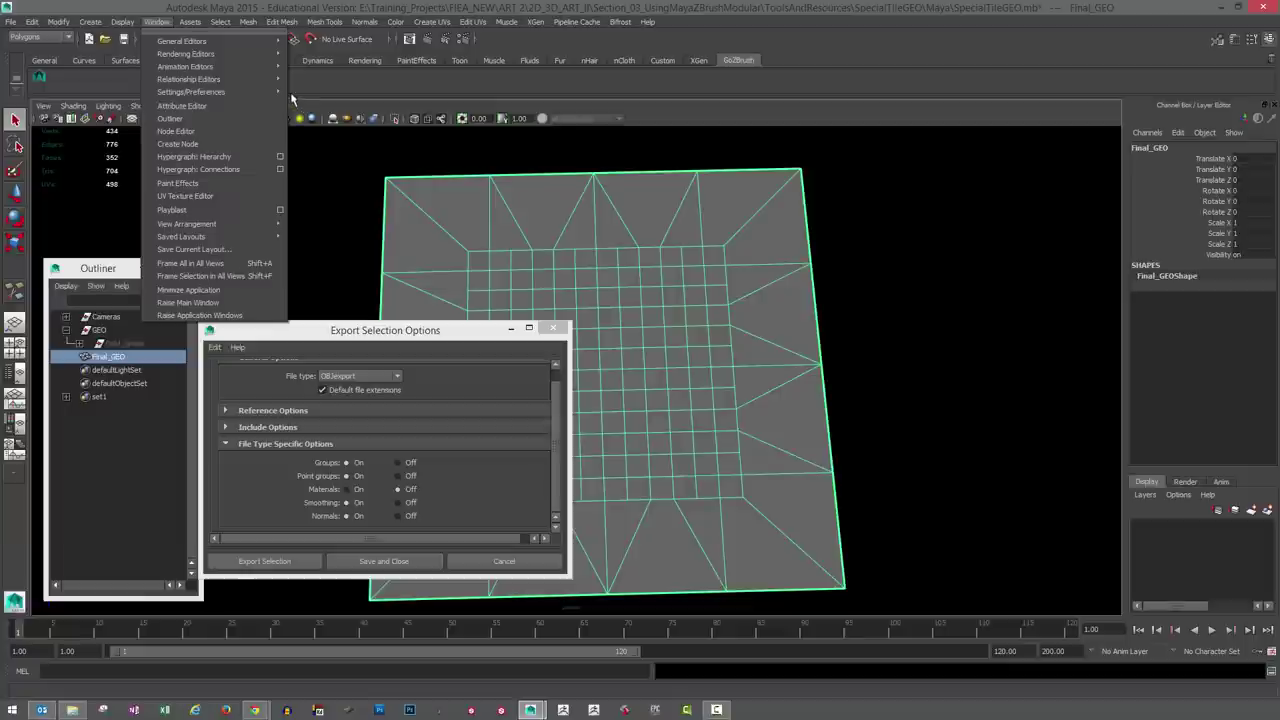
{"action": "left_click", "coordinate": [342, 196]}
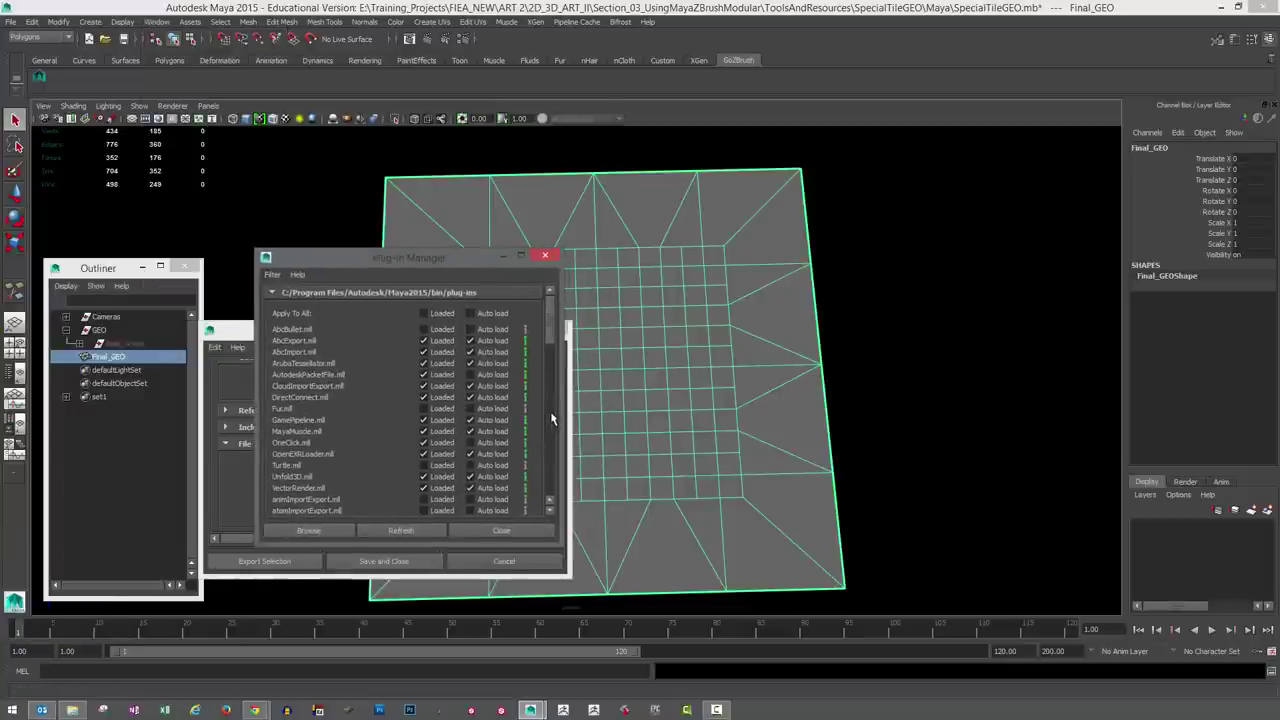
{"action": "left_click_drag", "start_coordinate": [551, 338], "coordinate": [545, 413]}
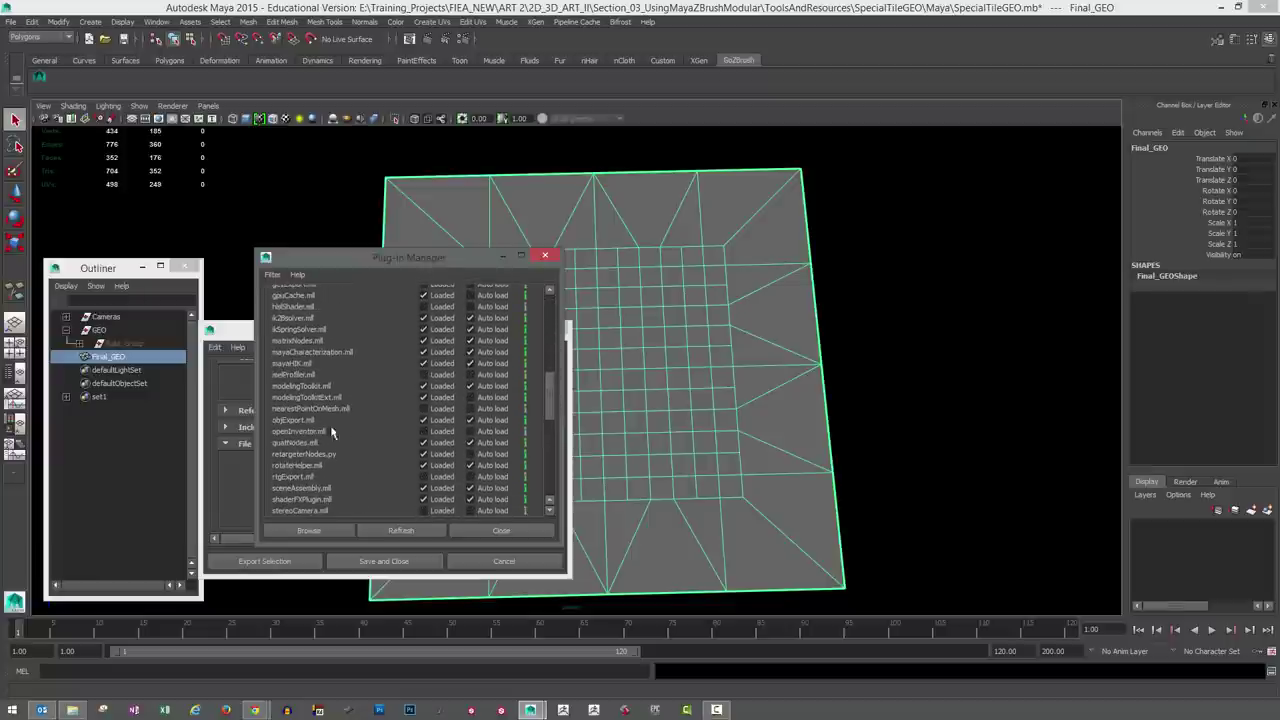
{"action": "left_click", "coordinate": [545, 257]}
{"action": "left_click_drag", "start_coordinate": [578, 336], "coordinate": [592, 339], "text": "alt"}
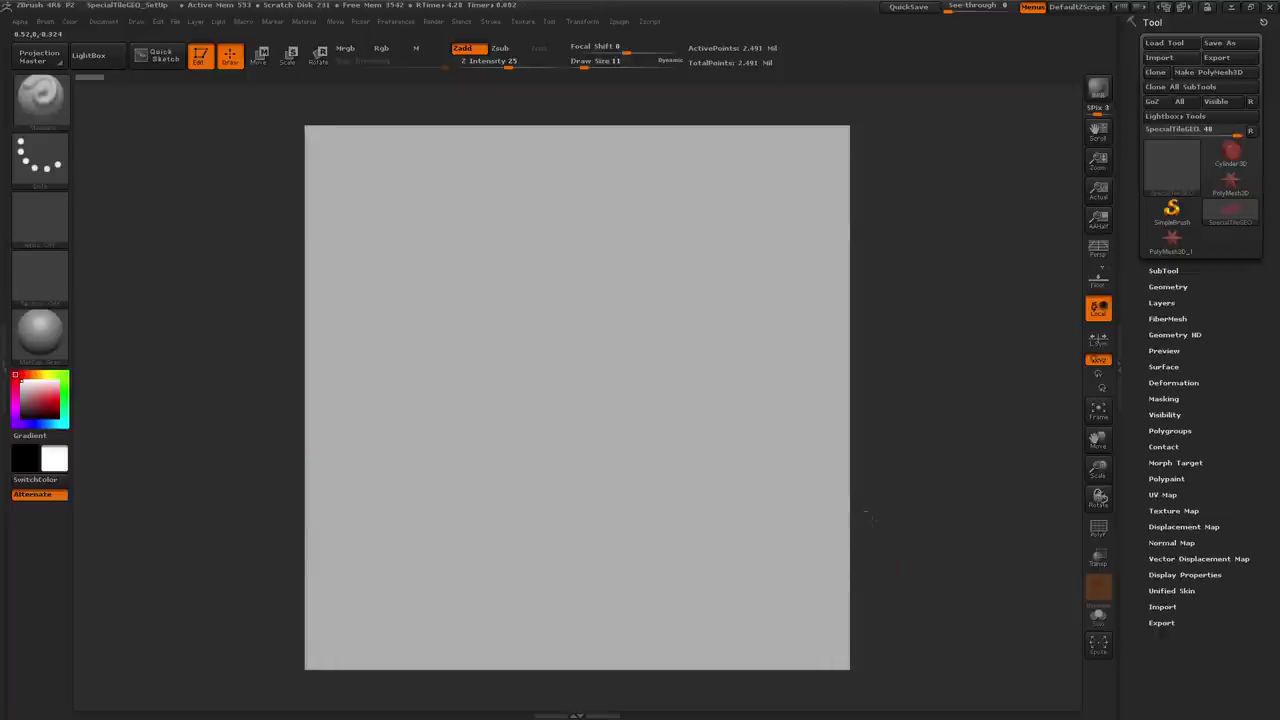
Show the plane's PolyF wireframe from the ZAppLink Top view, then switch to the PolyMesh3D_1 star
{"action": "left_click_drag", "start_coordinate": [866, 514], "coordinate": [886, 486]}
{"action": "left_click", "coordinate": [1098, 528]}
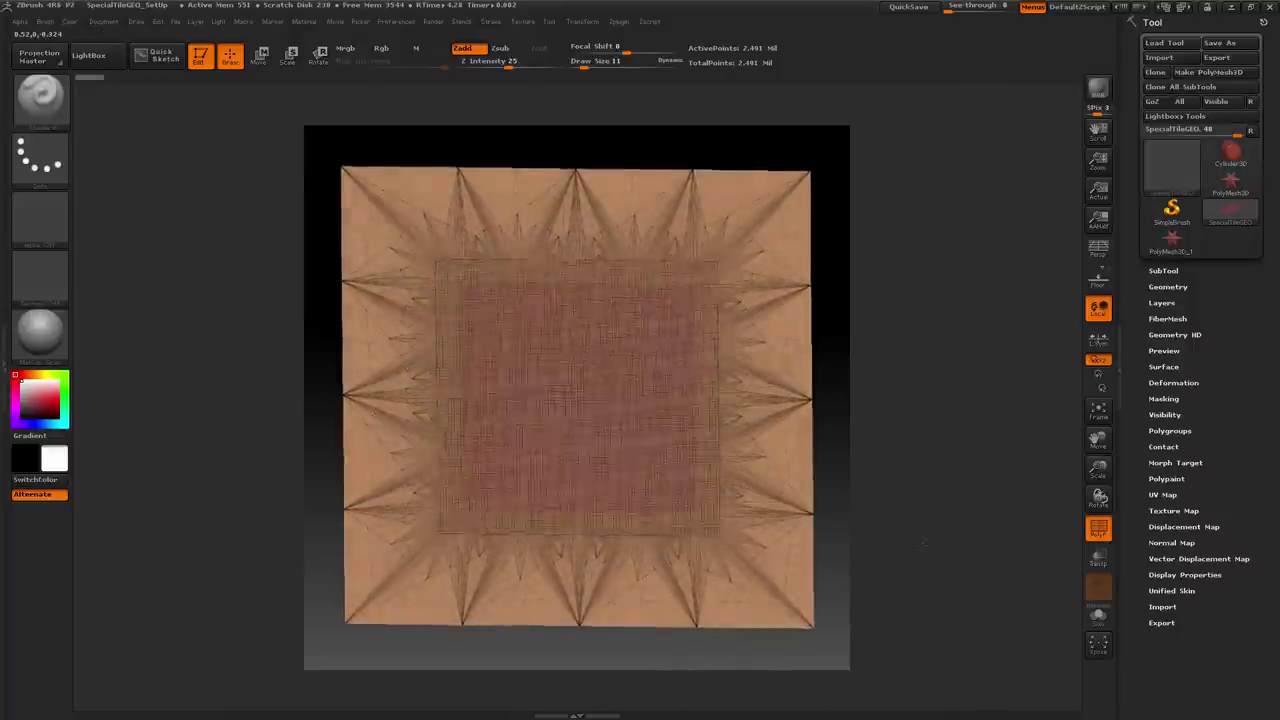
{"action": "key", "text": "shift"}
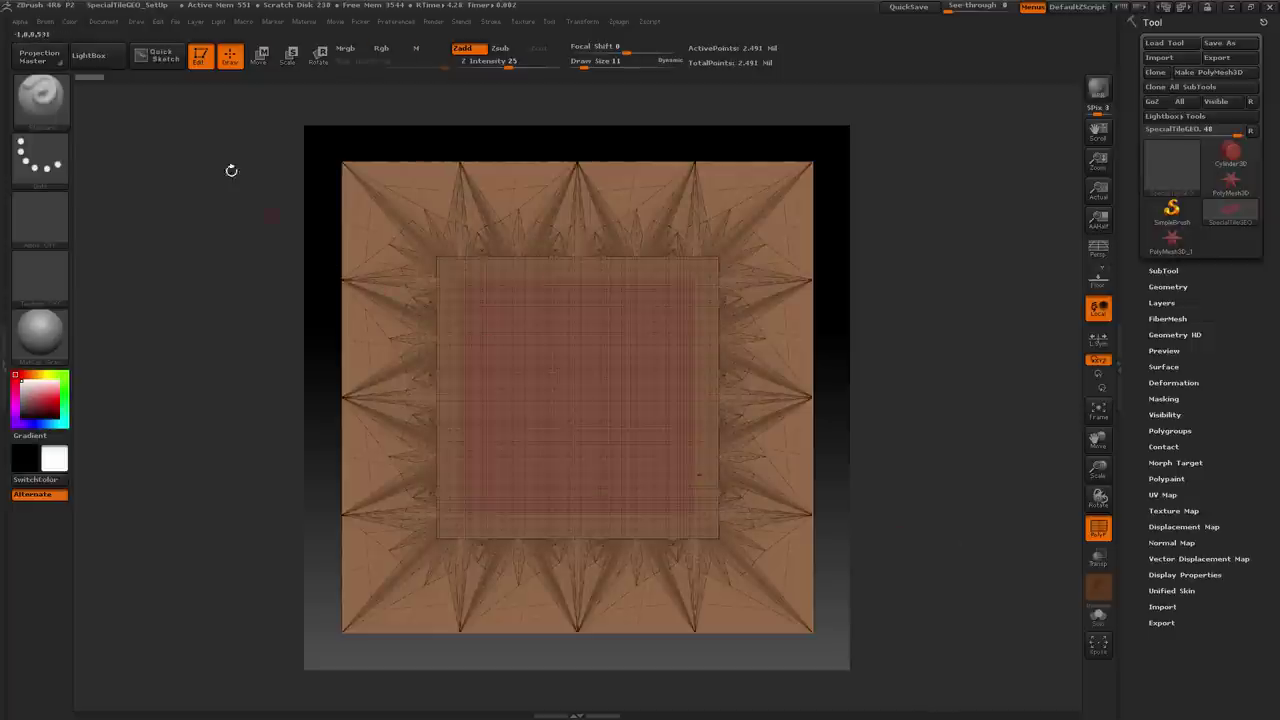
{"action": "left_click", "coordinate": [103, 21]}
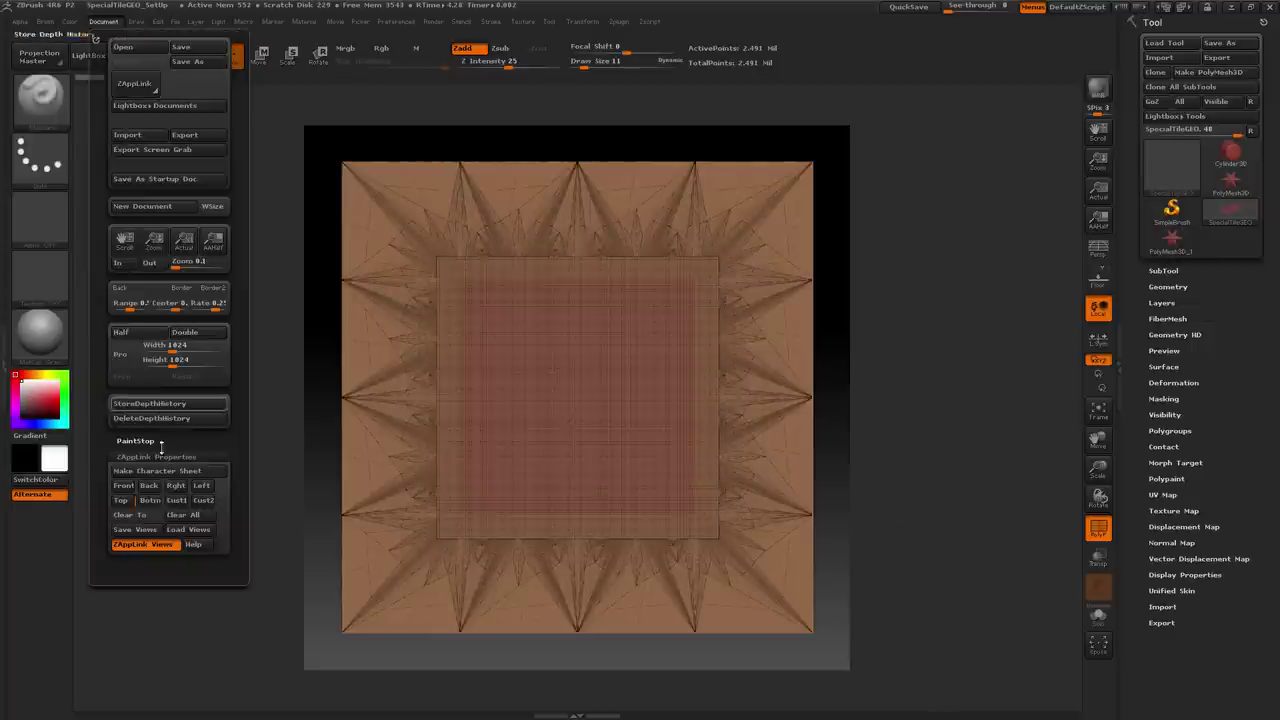
{"action": "left_click", "coordinate": [122, 500]}
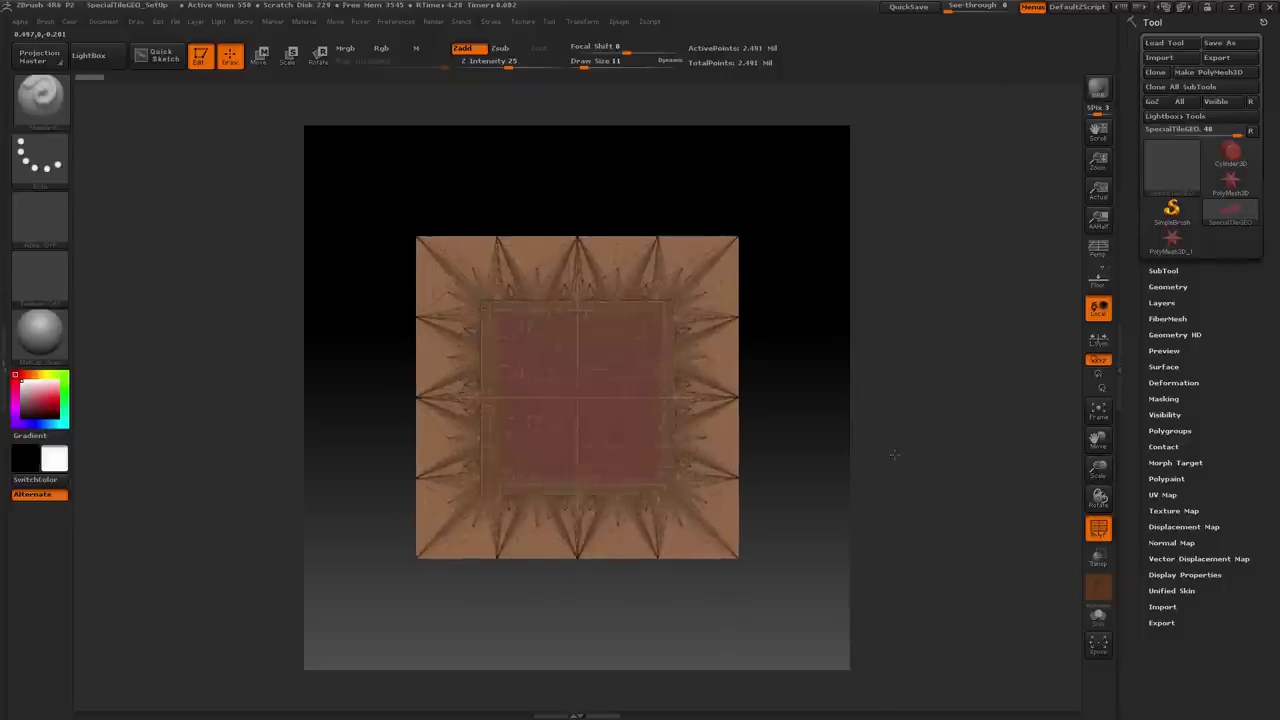
{"action": "left_click", "coordinate": [1180, 246]}
{"action": "left_click_drag", "start_coordinate": [972, 324], "coordinate": [1127, 288]}
Leave edit mode via SimpleBrush and make PolyMesh3D the active tool
{"action": "left_click", "coordinate": [1172, 210]}
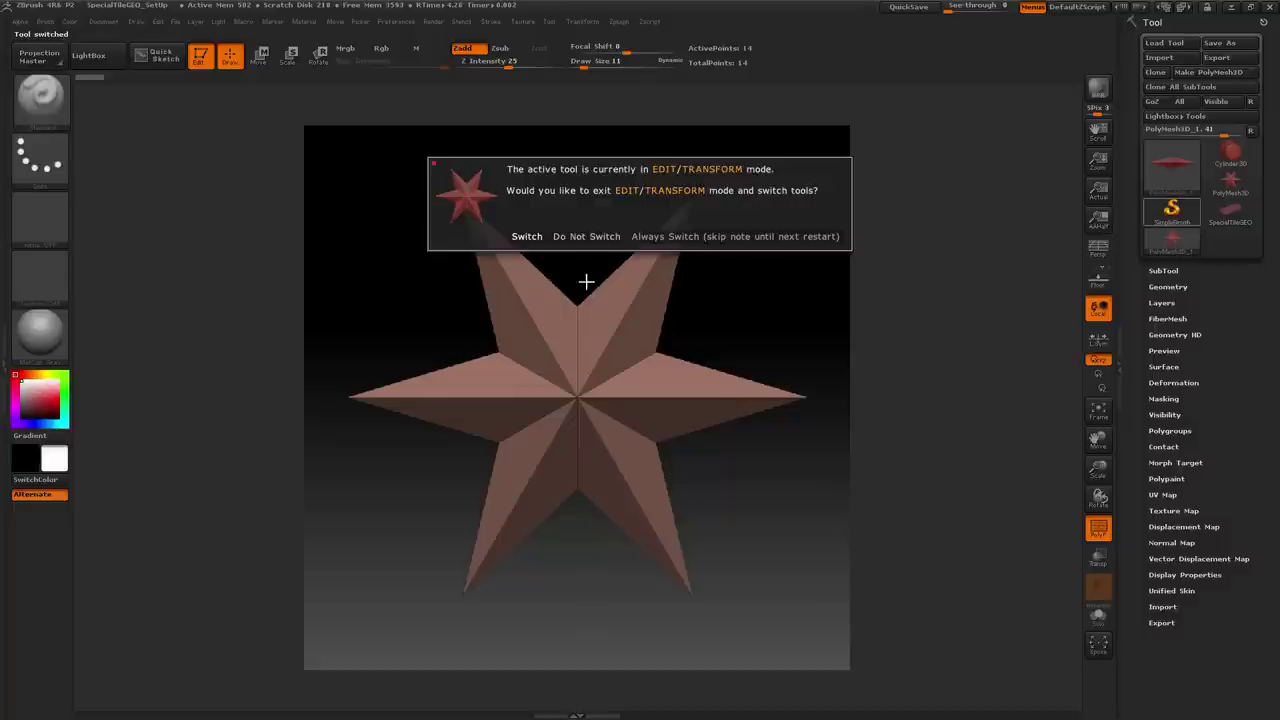
{"action": "left_click", "coordinate": [540, 236]}
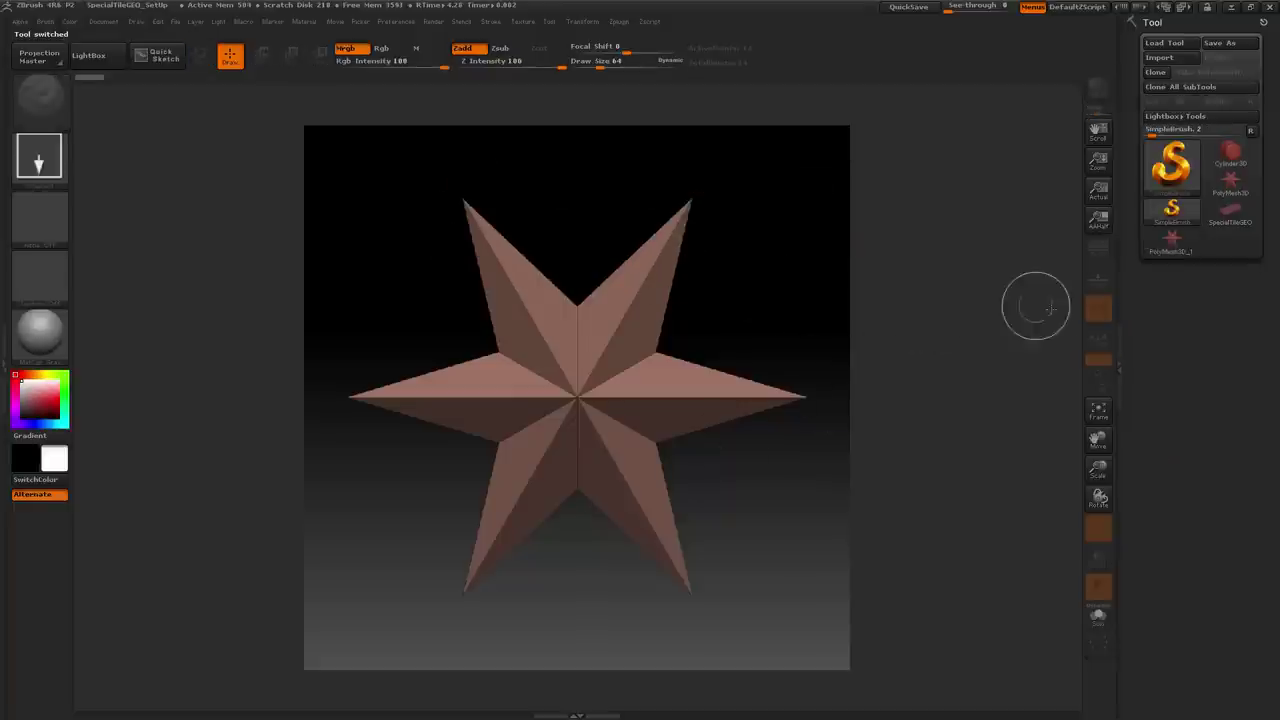
{"action": "left_click", "coordinate": [1170, 170]}
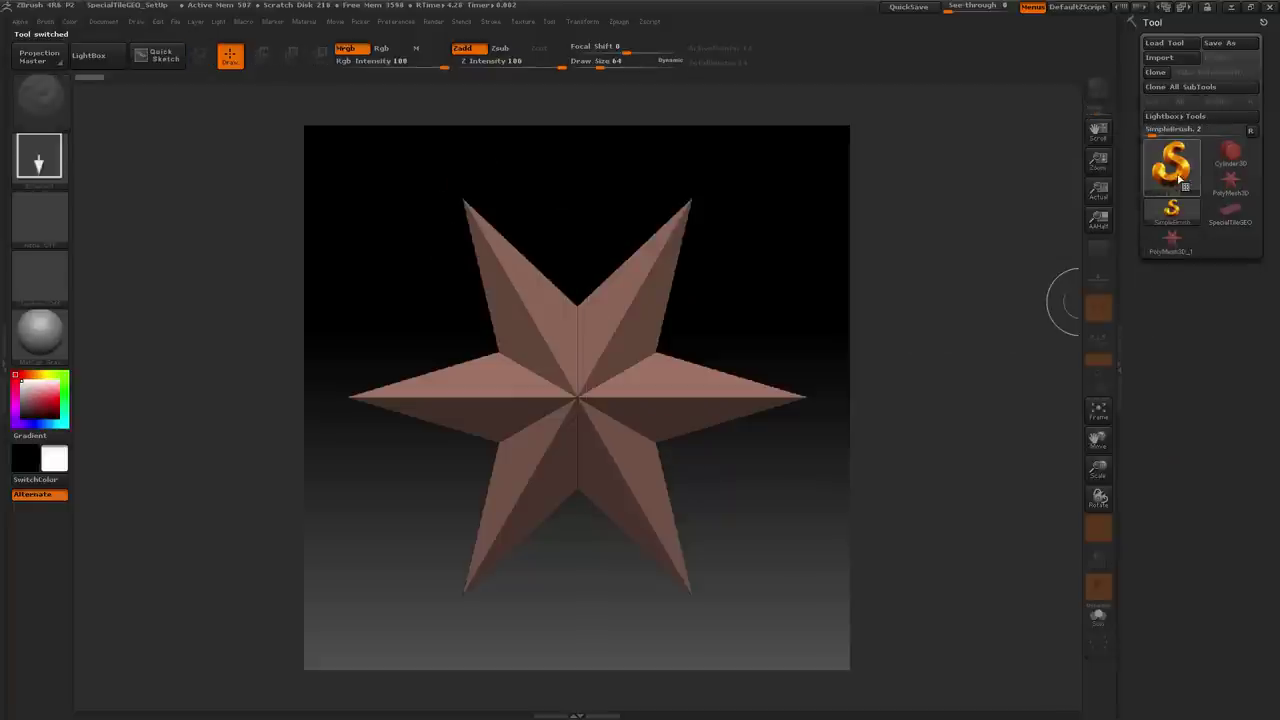
{"action": "left_click", "coordinate": [1167, 180]}
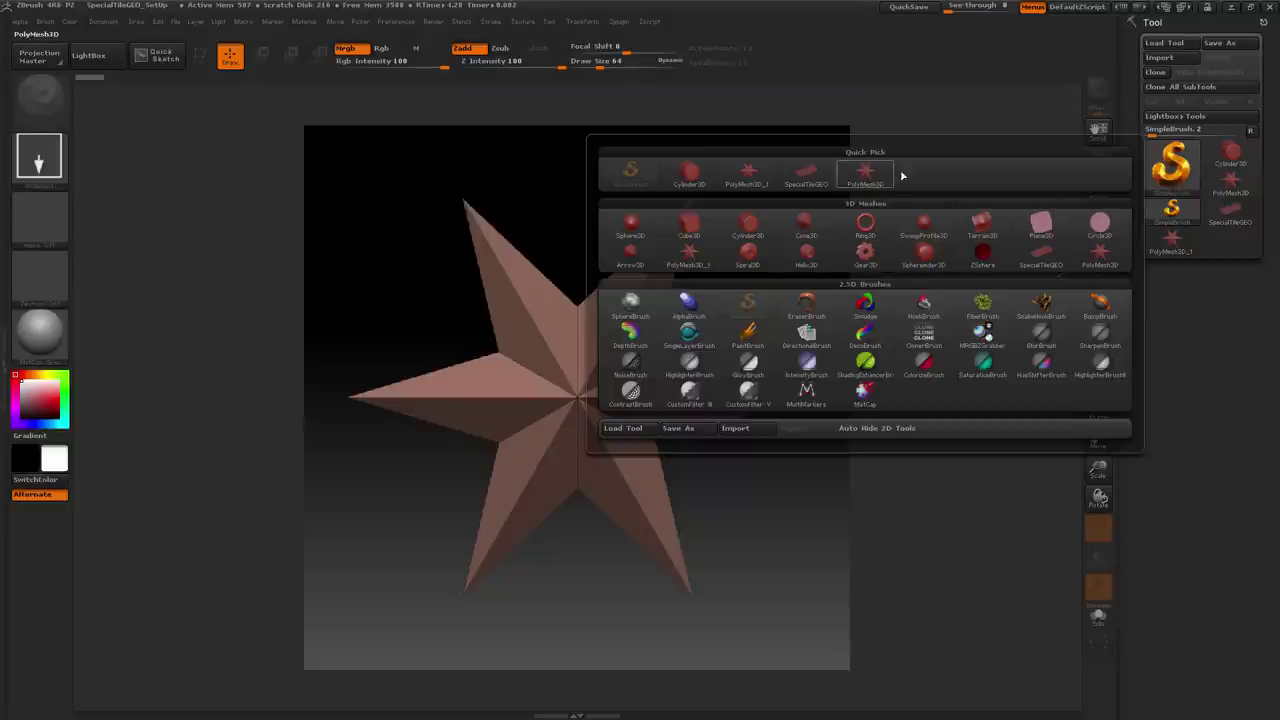
{"action": "left_click", "coordinate": [866, 176]}
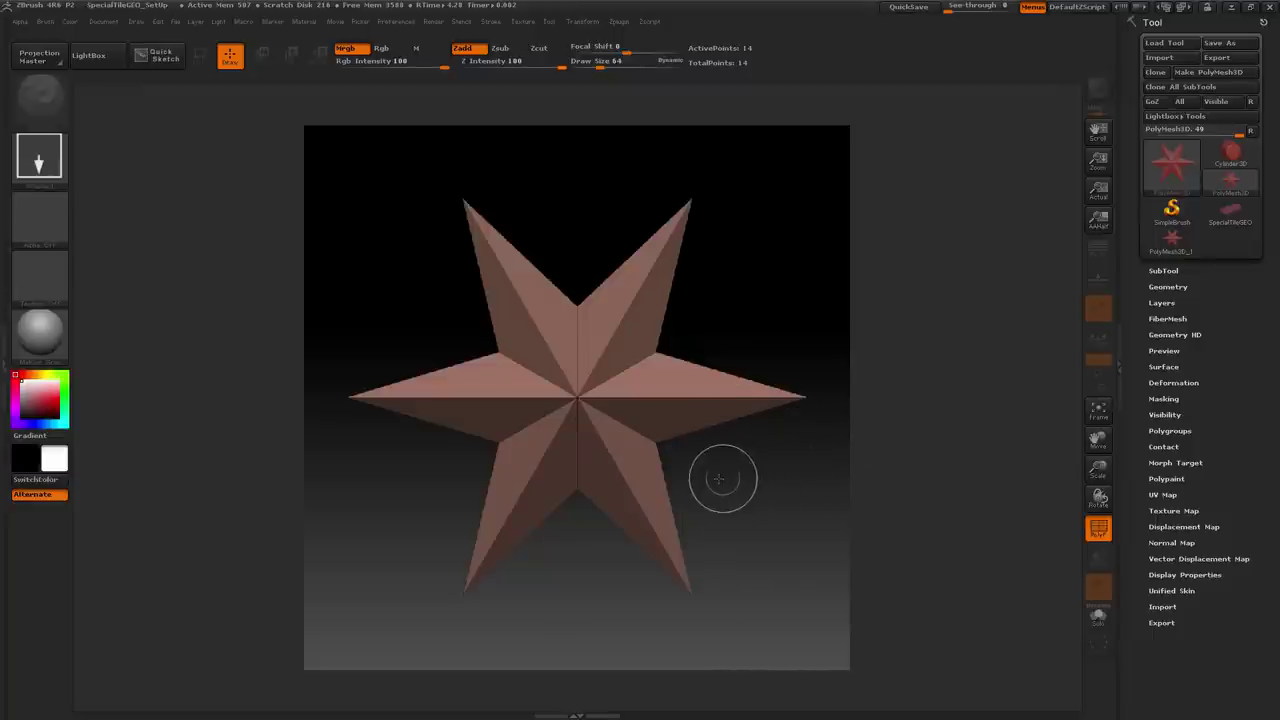
Clear the canvas, draw a new PolyMesh3D star in Edit mode, and show its SubTool list
{"action": "key", "text": "ctrl+n"}
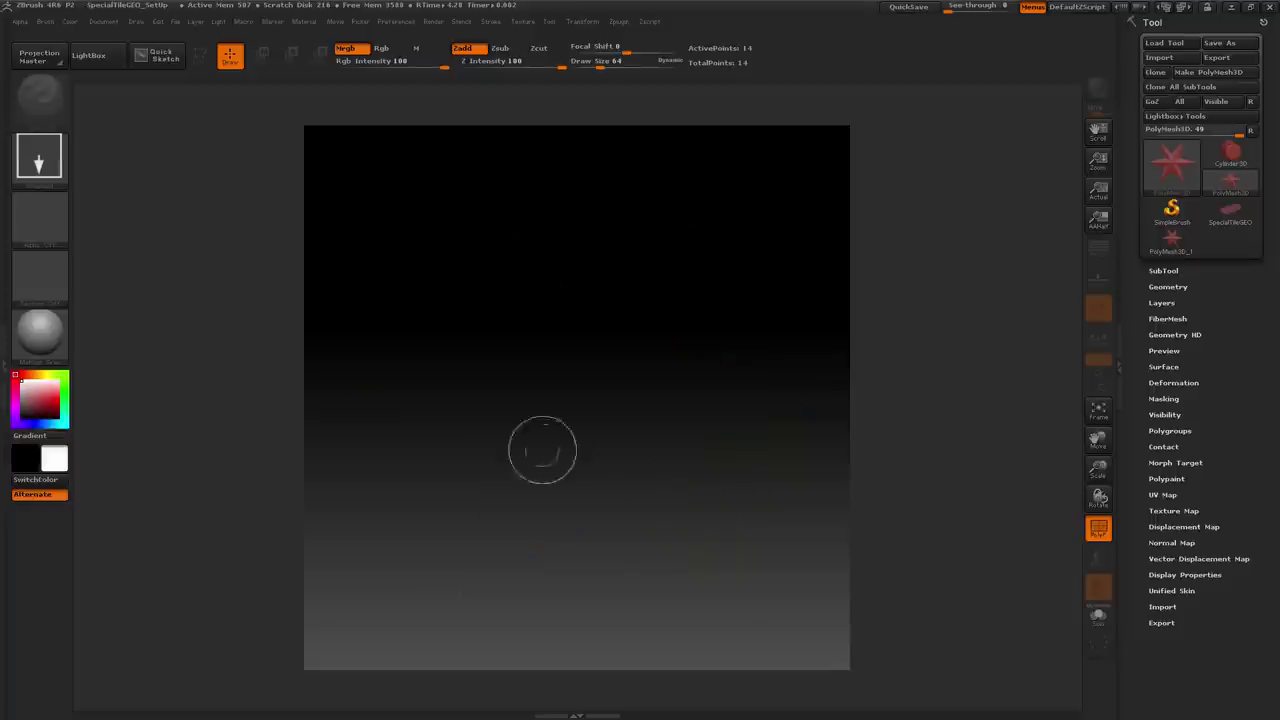
{"action": "left_click_drag", "start_coordinate": [573, 332], "coordinate": [571, 523]}
{"action": "key", "text": "t"}
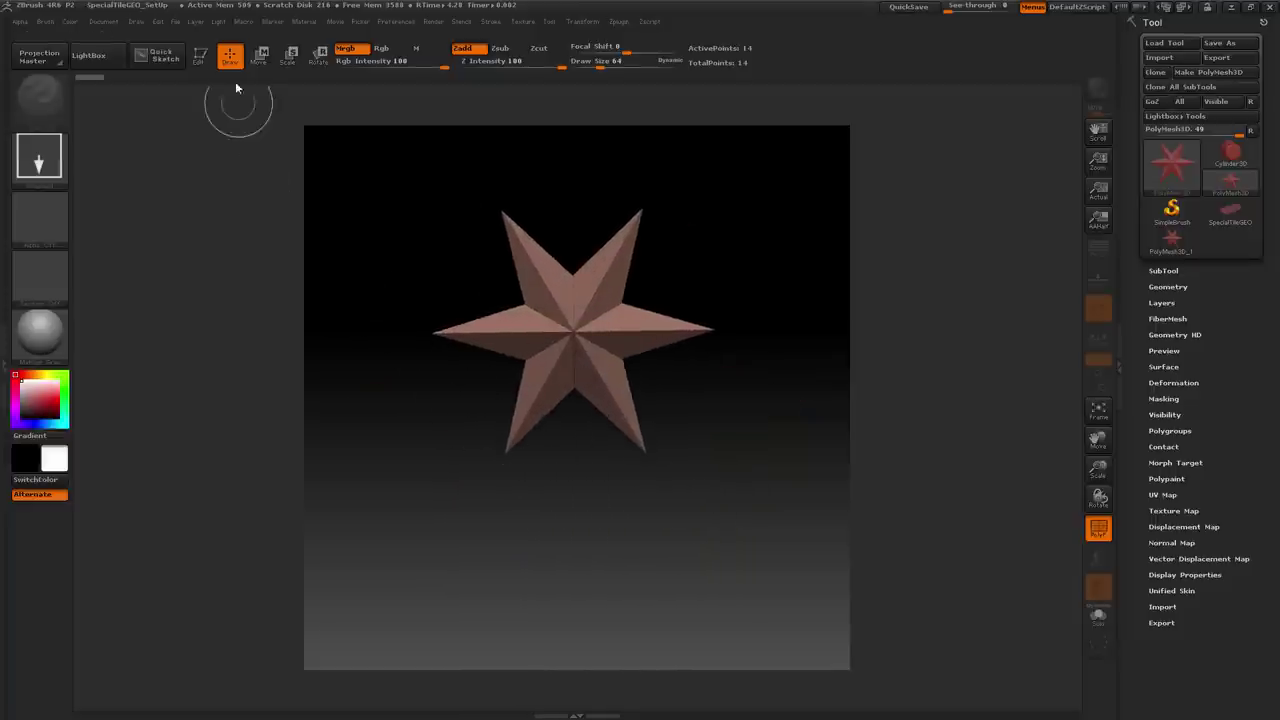
{"action": "left_click", "coordinate": [202, 64]}
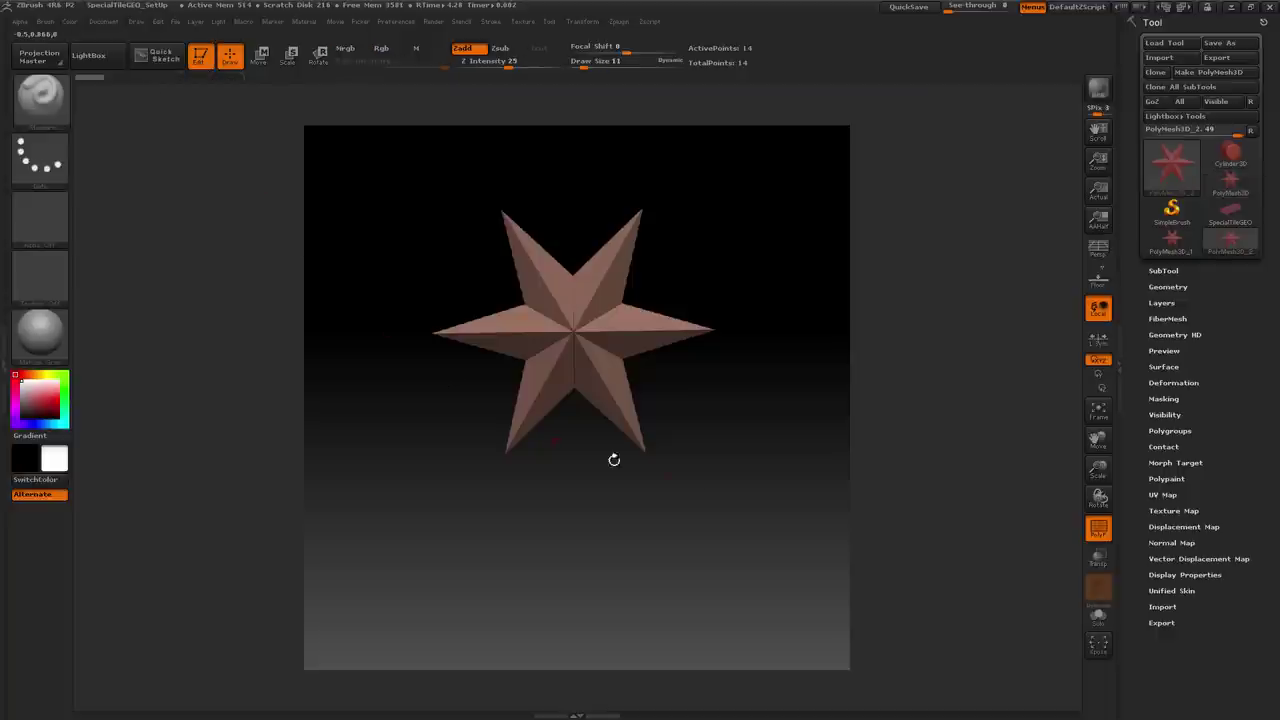
{"action": "left_click_drag", "start_coordinate": [713, 442], "coordinate": [798, 505]}
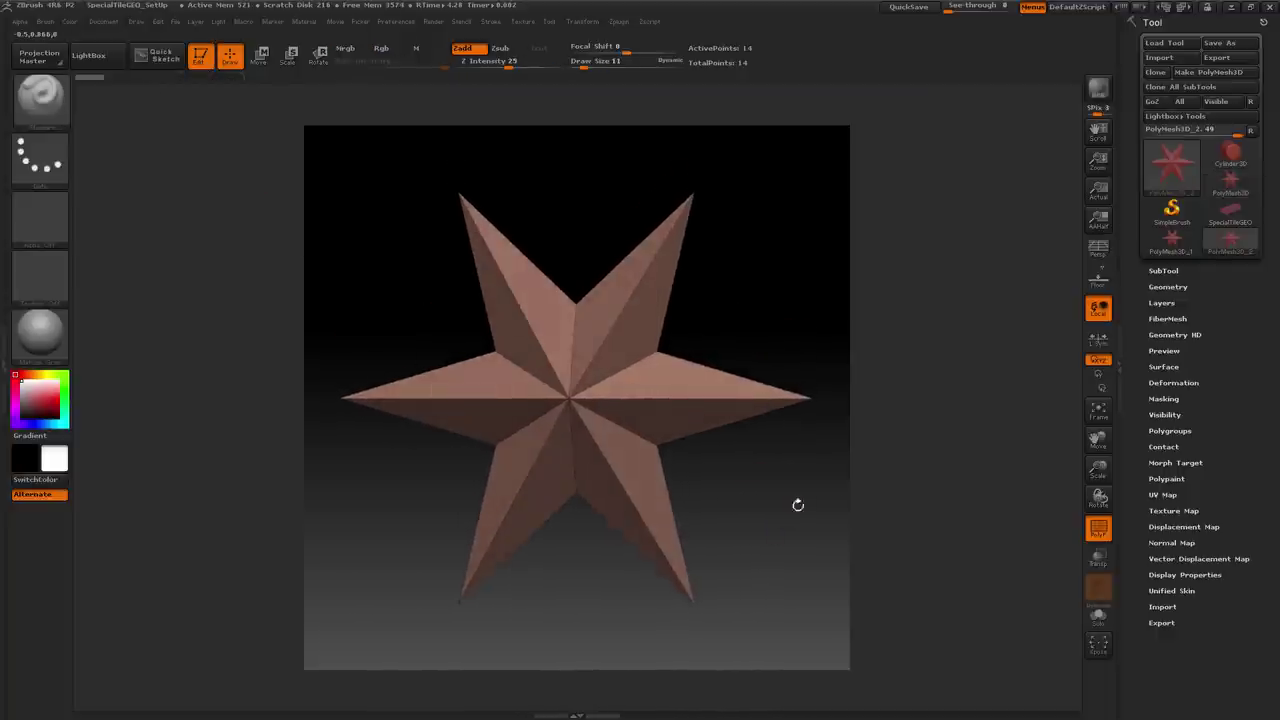
{"action": "left_click", "coordinate": [1162, 271]}
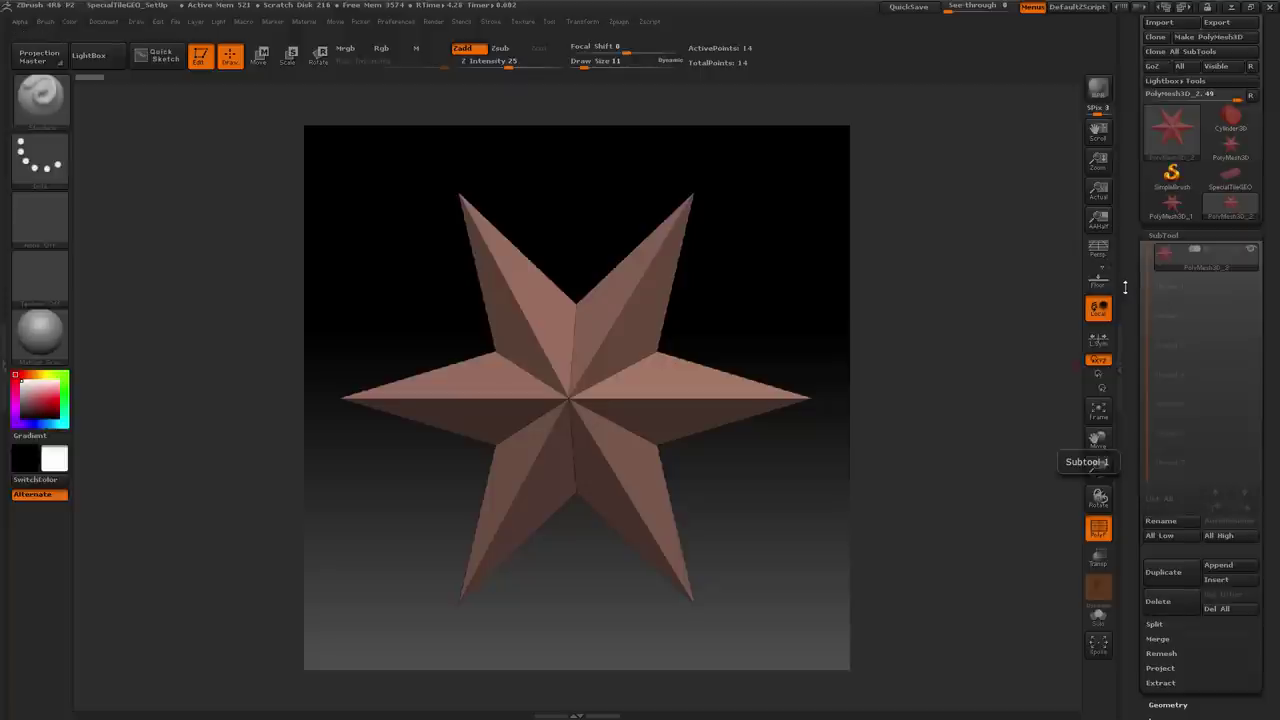
{"action": "scroll", "coordinate": [1180, 296], "scroll_direction": "up", "scroll_amount": 1}
{"action": "mouse_move", "coordinate": [1181, 296]}
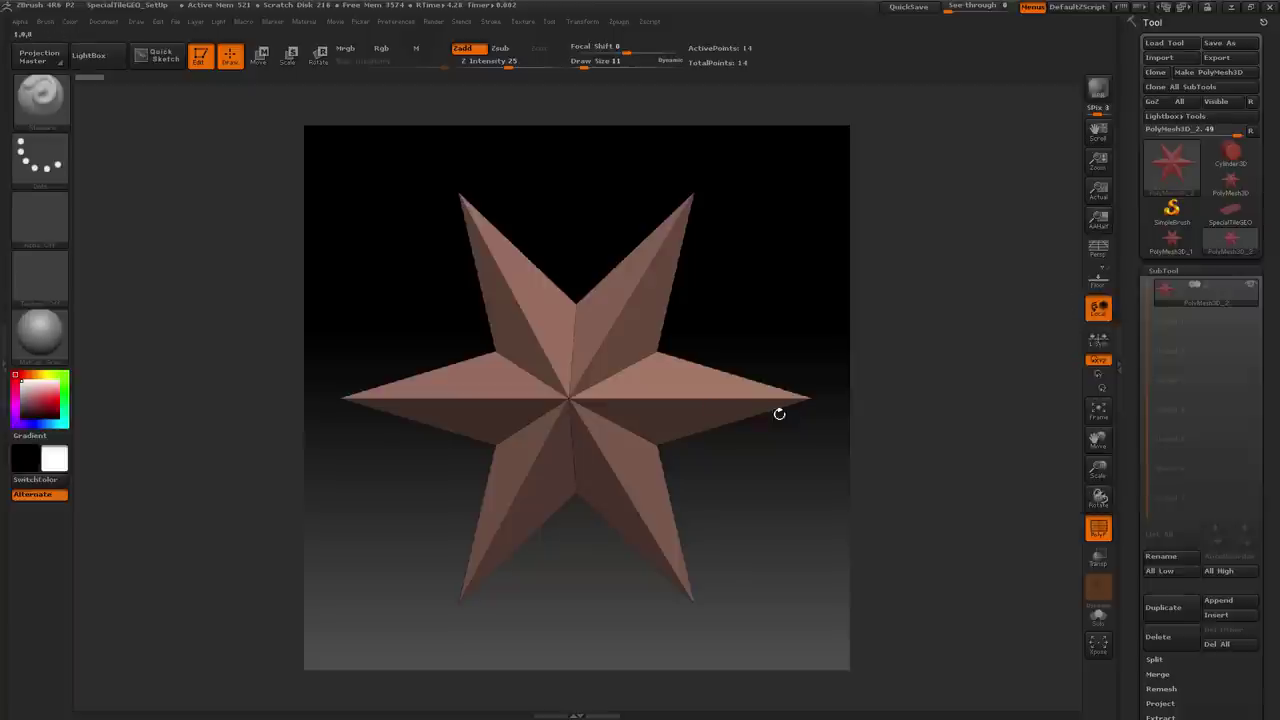
Import SpecialTileGEO.obj from the project's OBJ folder
{"action": "left_click", "coordinate": [1162, 58]}
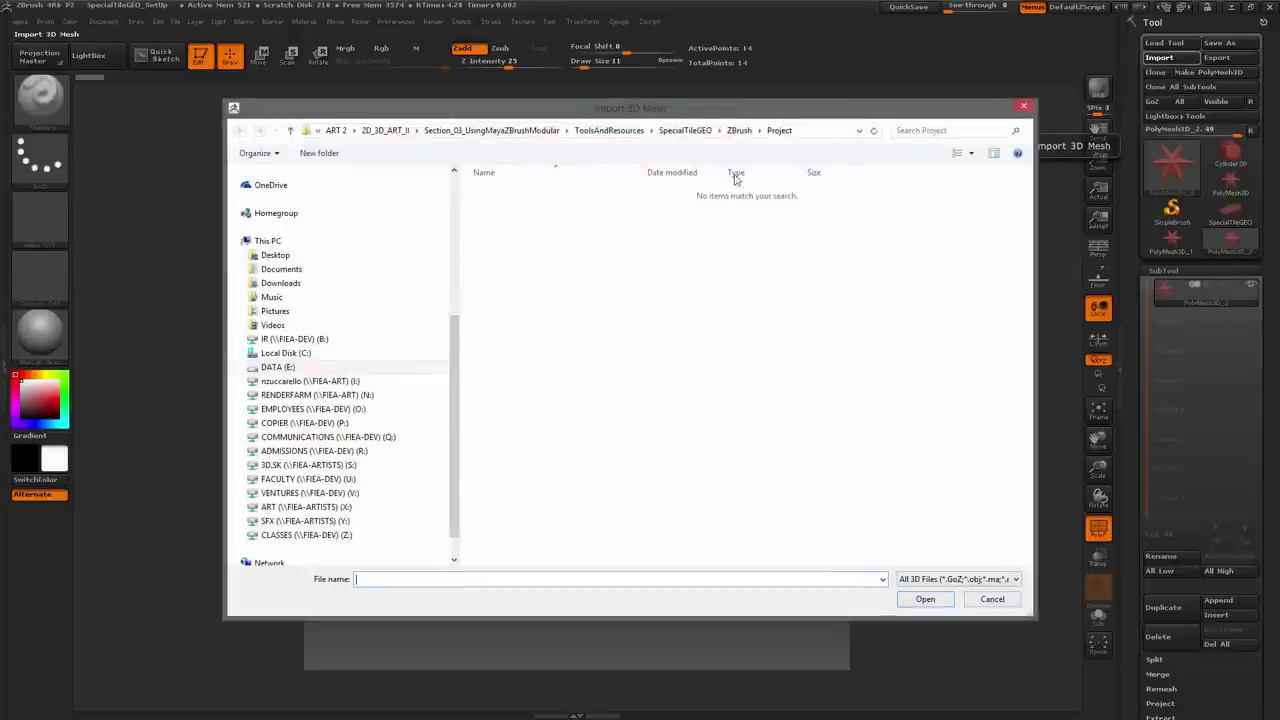
{"action": "left_click", "coordinate": [696, 131]}
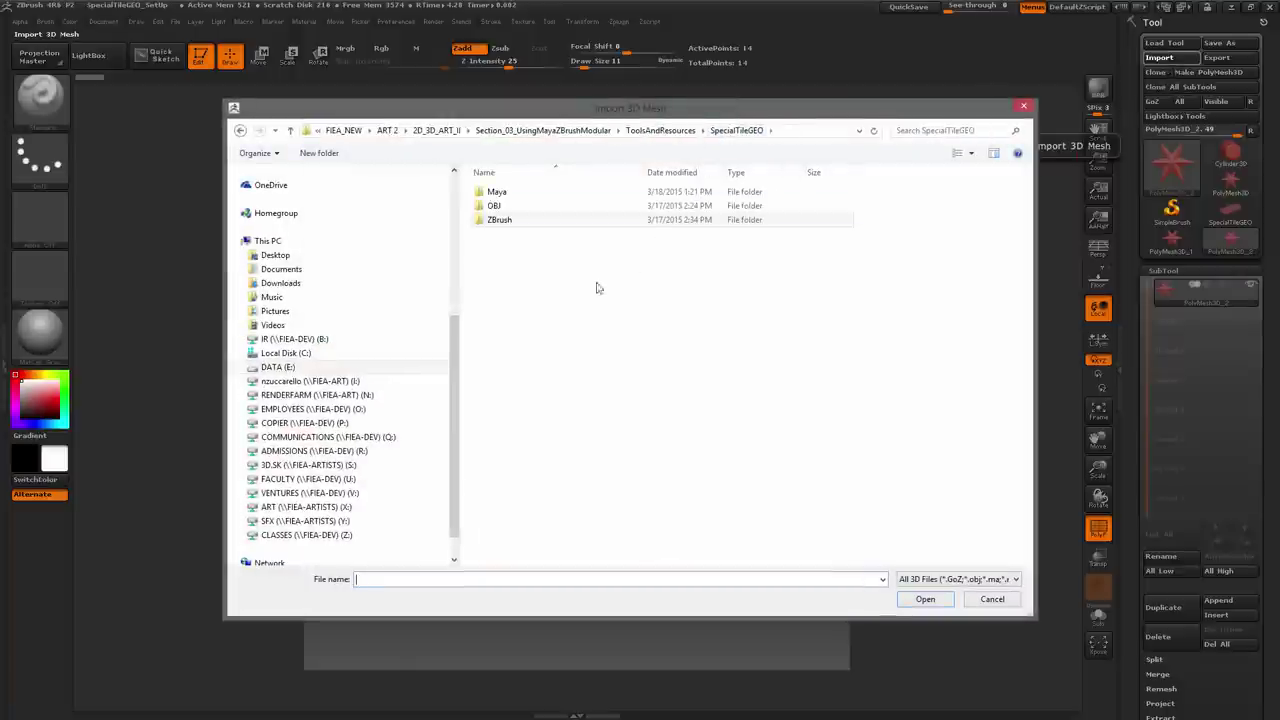
{"action": "double_click", "coordinate": [552, 208]}
{"action": "left_click", "coordinate": [508, 210]}
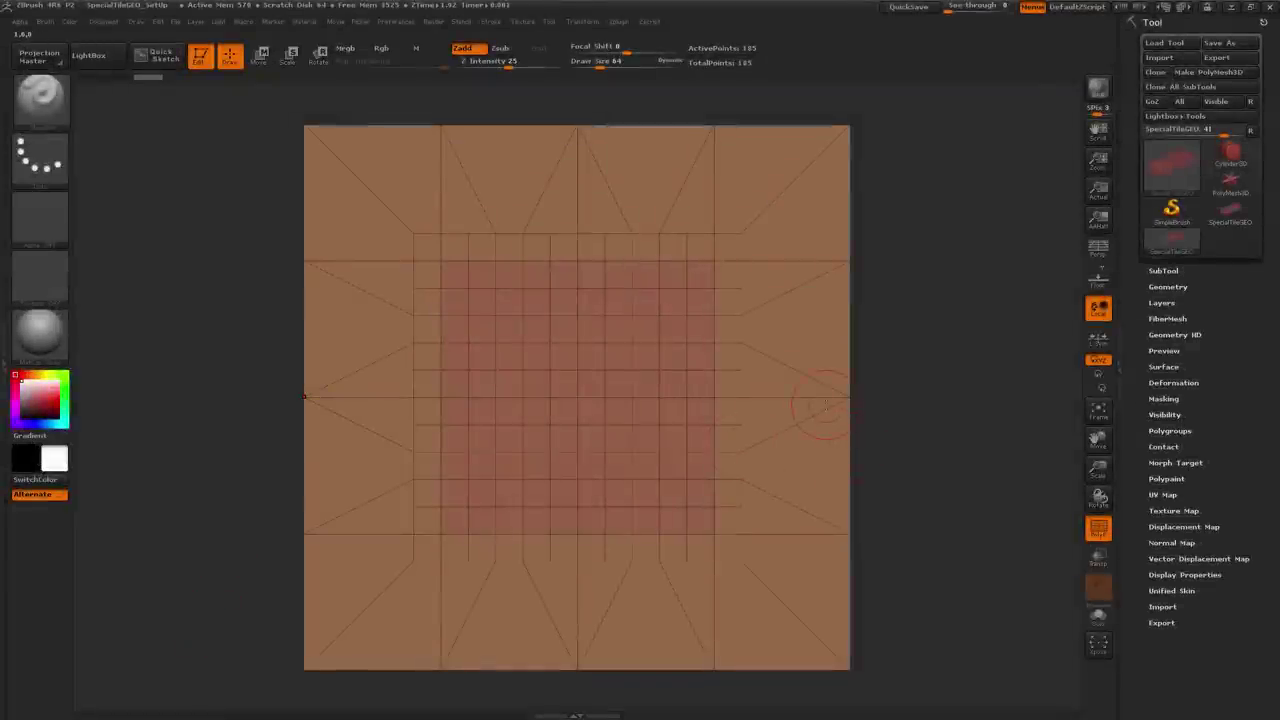
Rotate the tile, isolate the inner grid and then the outer border polygroups, and show all again
{"action": "left_click_drag", "start_coordinate": [928, 477], "coordinate": [936, 449]}
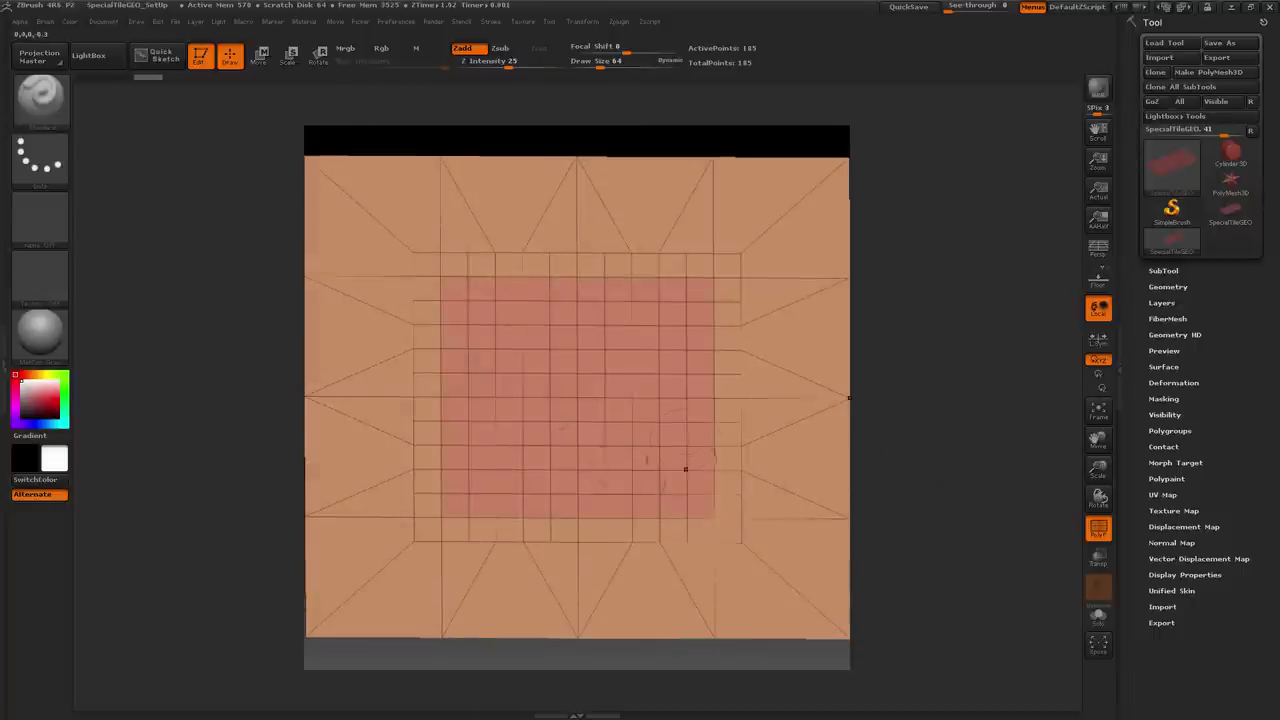
{"action": "key", "text": "ctrl"}
{"action": "key", "text": "ctrl+shift"}
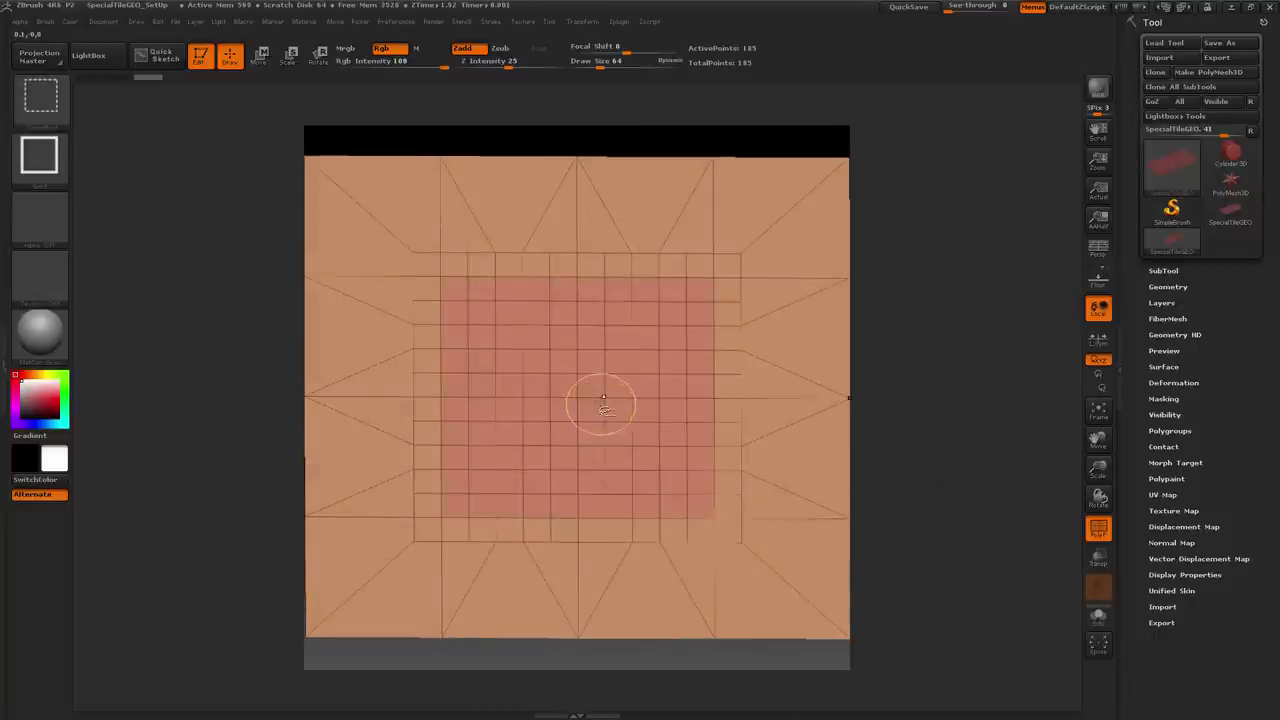
{"action": "left_click", "coordinate": [603, 398], "text": "ctrl+shift"}
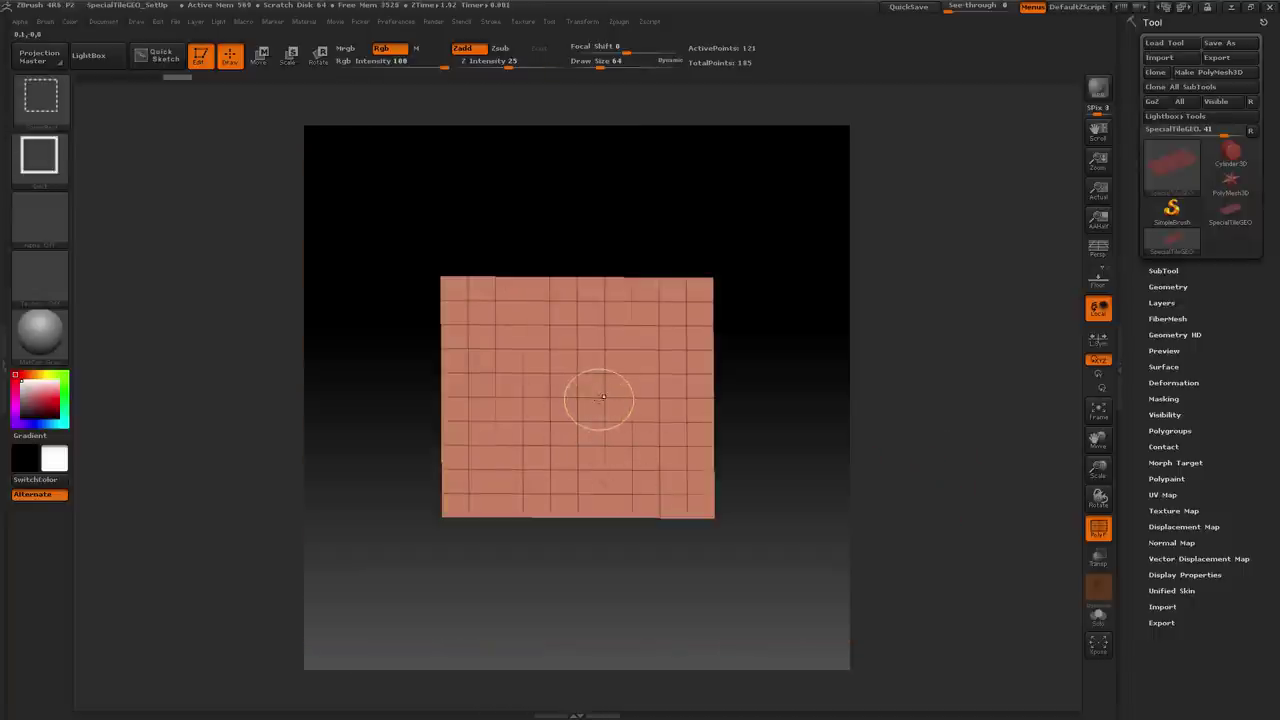
{"action": "left_click", "coordinate": [680, 432], "text": "ctrl+shift"}
{"action": "left_click", "coordinate": [945, 436], "text": "ctrl+shift"}
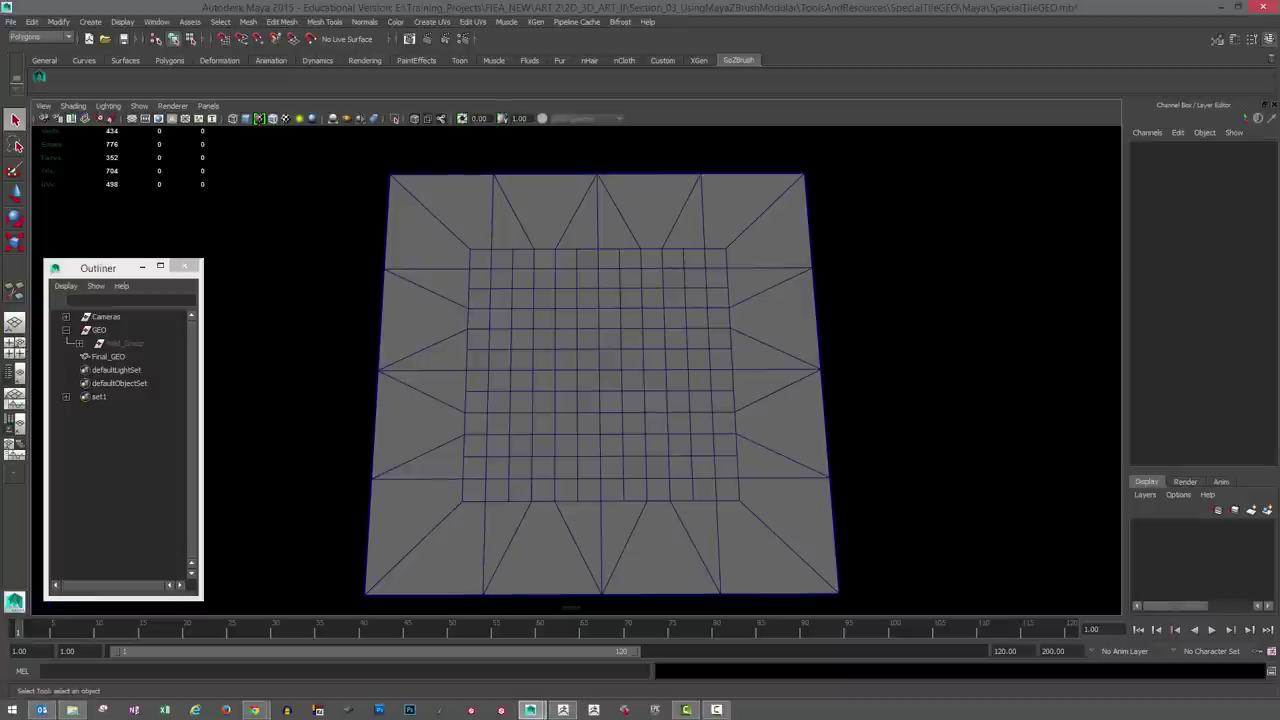
Select the 100 inner grid faces of Final_GEO and check the Create Sets options
{"action": "left_click", "coordinate": [522, 389]}
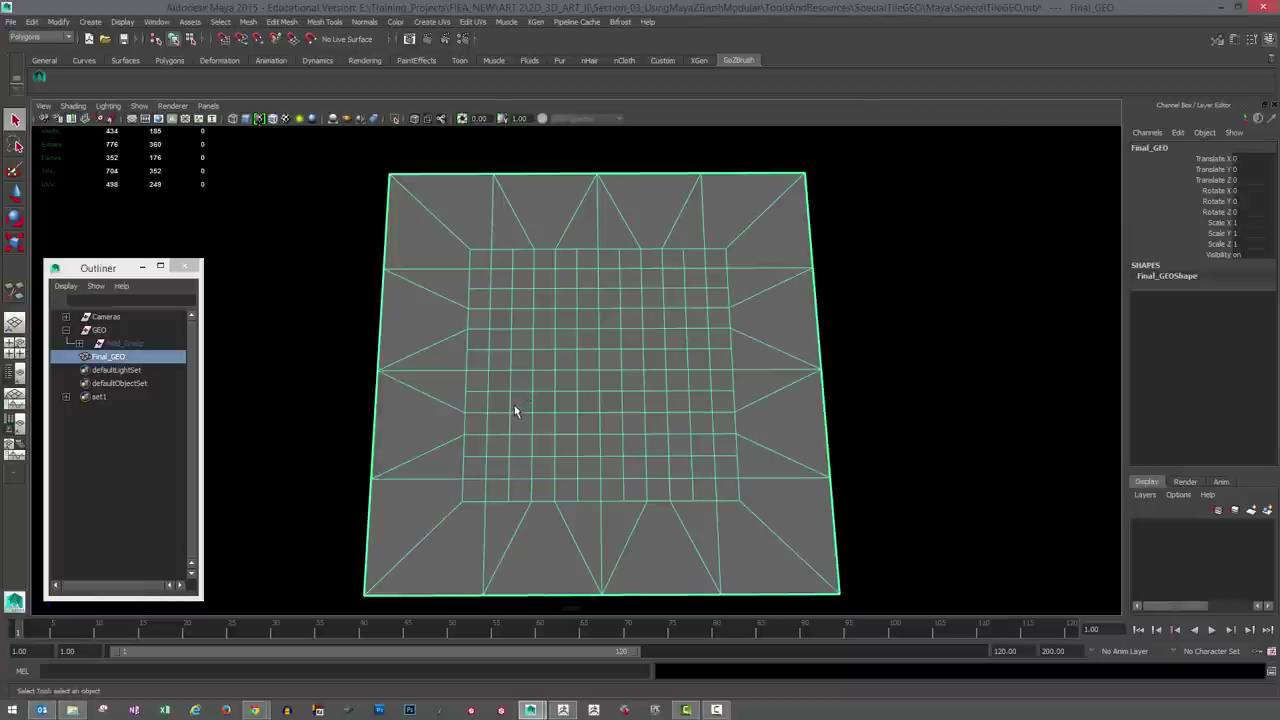
{"action": "key", "text": "F11"}
{"action": "left_click_drag", "start_coordinate": [503, 282], "coordinate": [696, 479]}
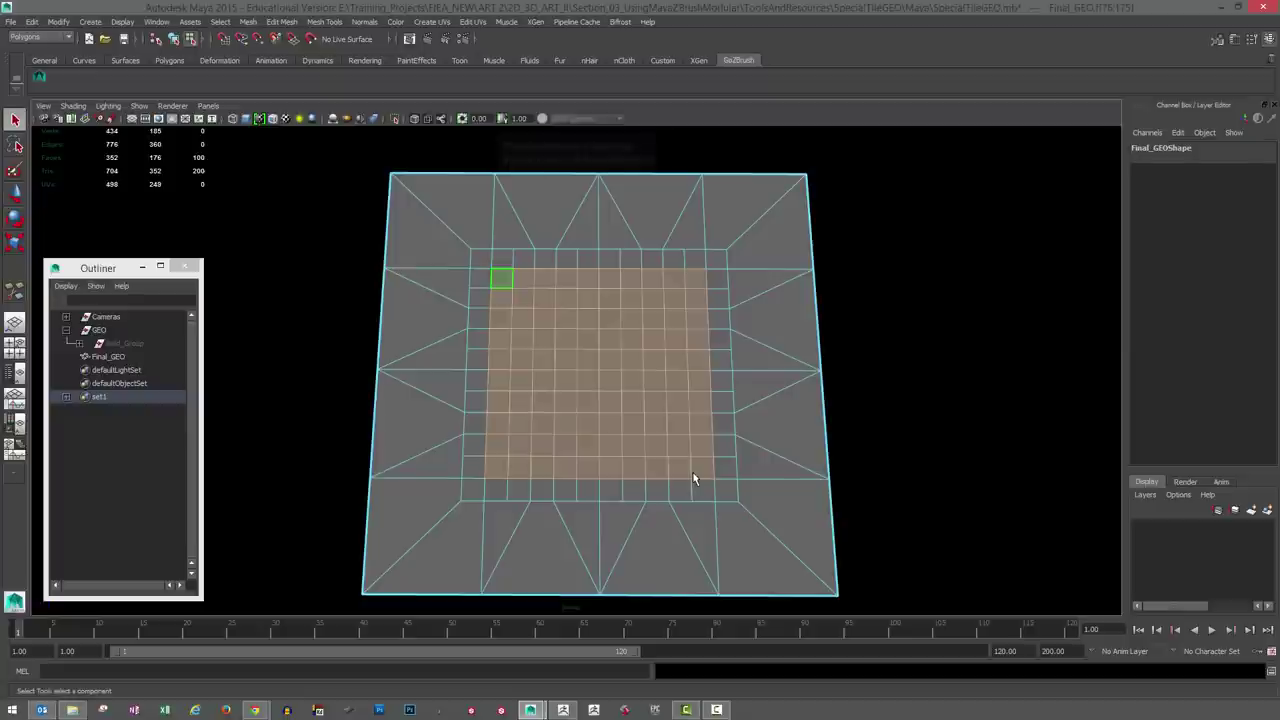
{"action": "left_click", "coordinate": [89, 22]}
{"action": "mouse_move", "coordinate": [112, 290]}
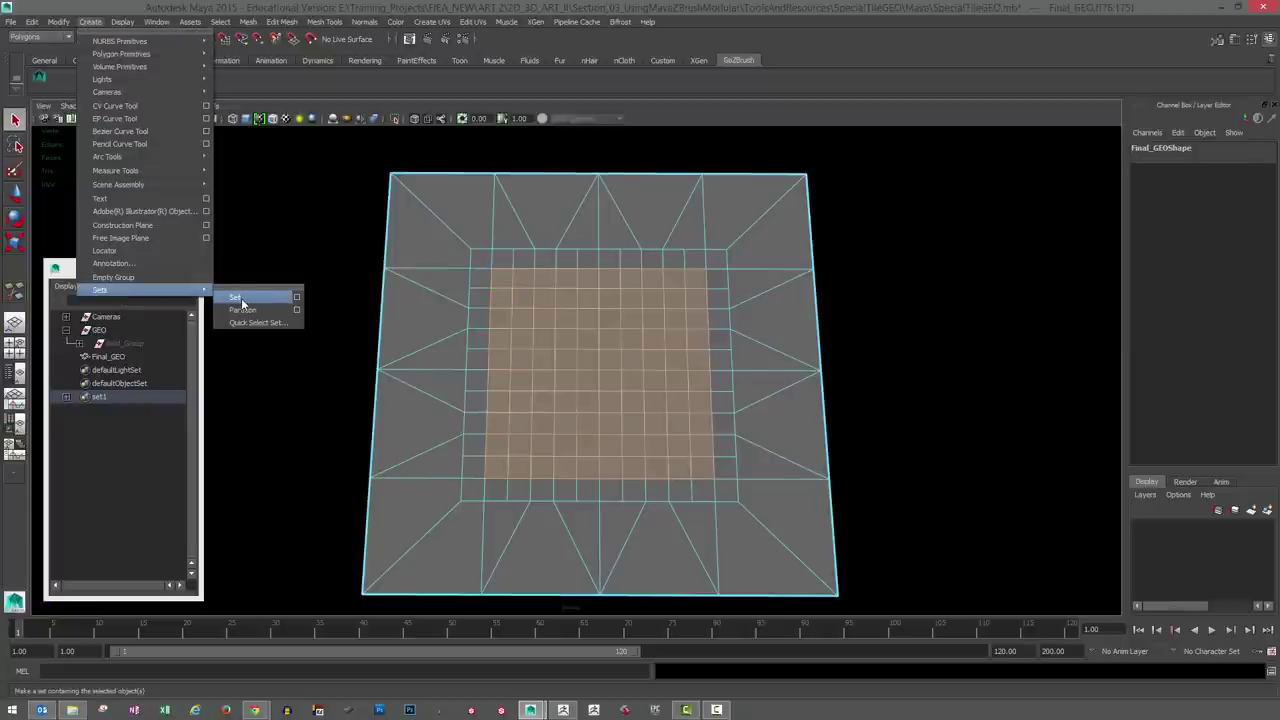
{"action": "left_click", "coordinate": [130, 457]}
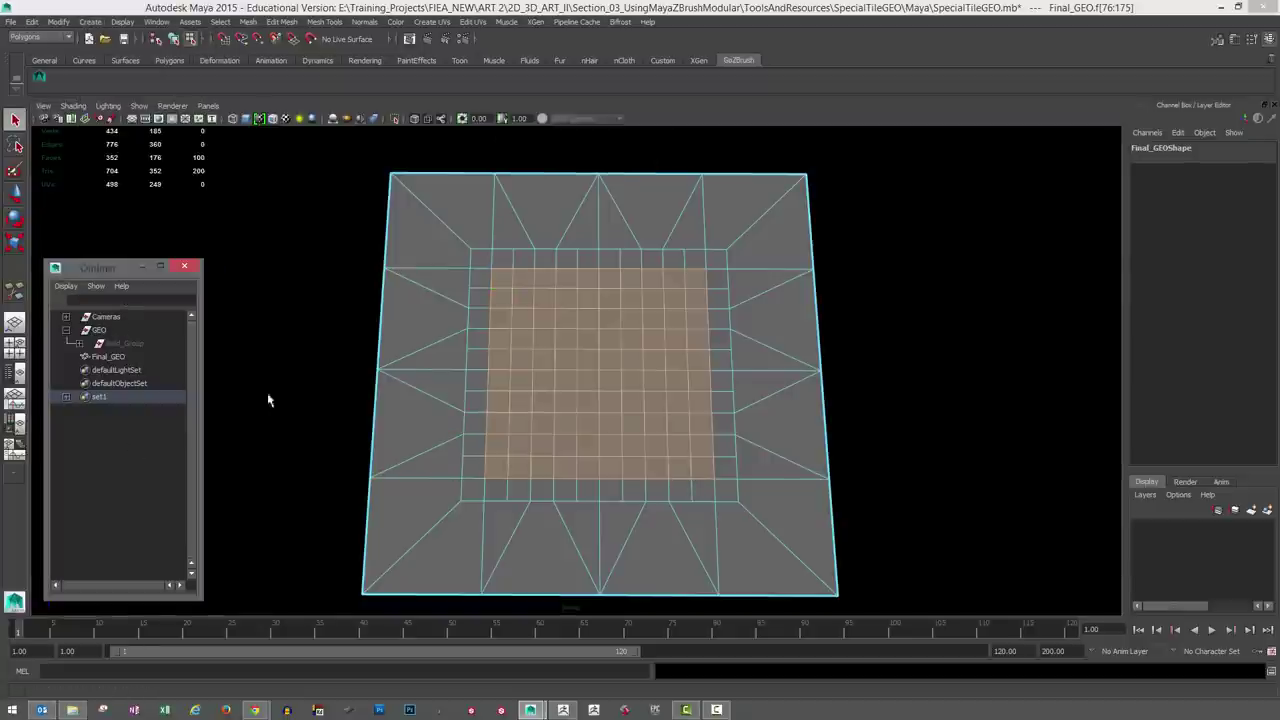
Select set1's members to confirm they are the inner faces, then return to ZBrush
{"action": "left_click", "coordinate": [168, 428]}
{"action": "left_click", "coordinate": [97, 397]}
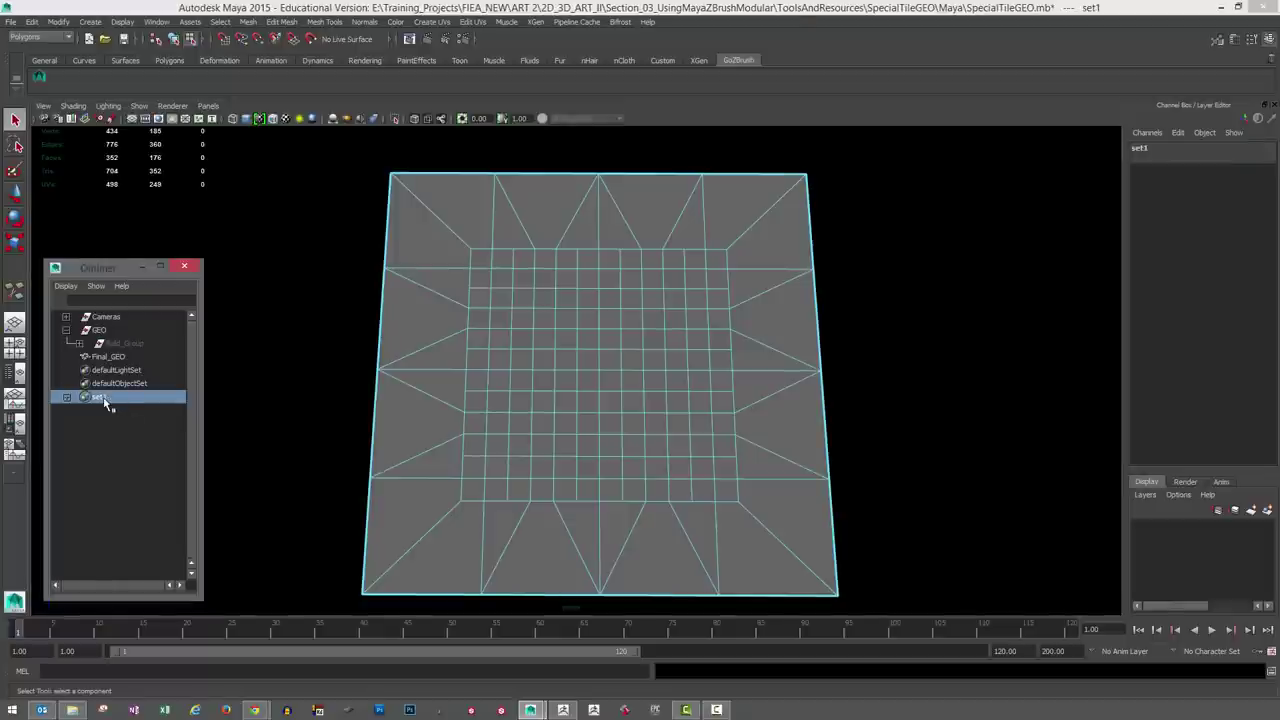
{"action": "right_click", "coordinate": [106, 401]}
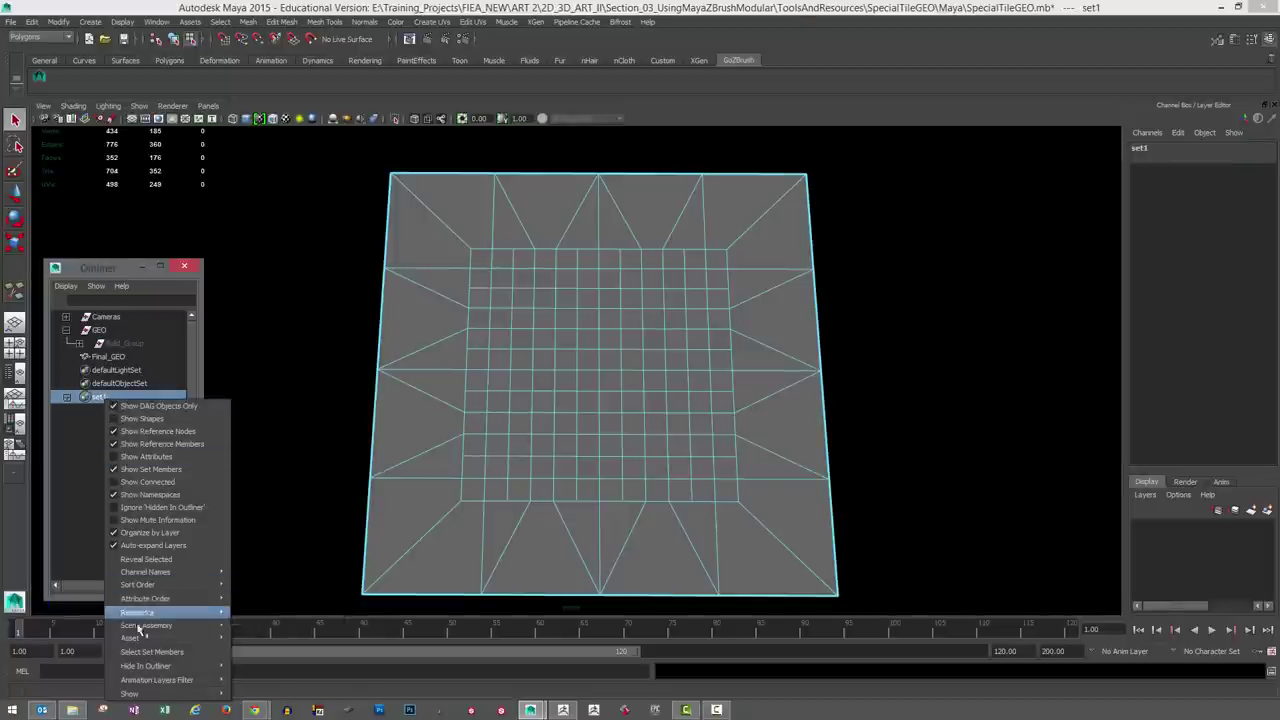
{"action": "mouse_move", "coordinate": [155, 669]}
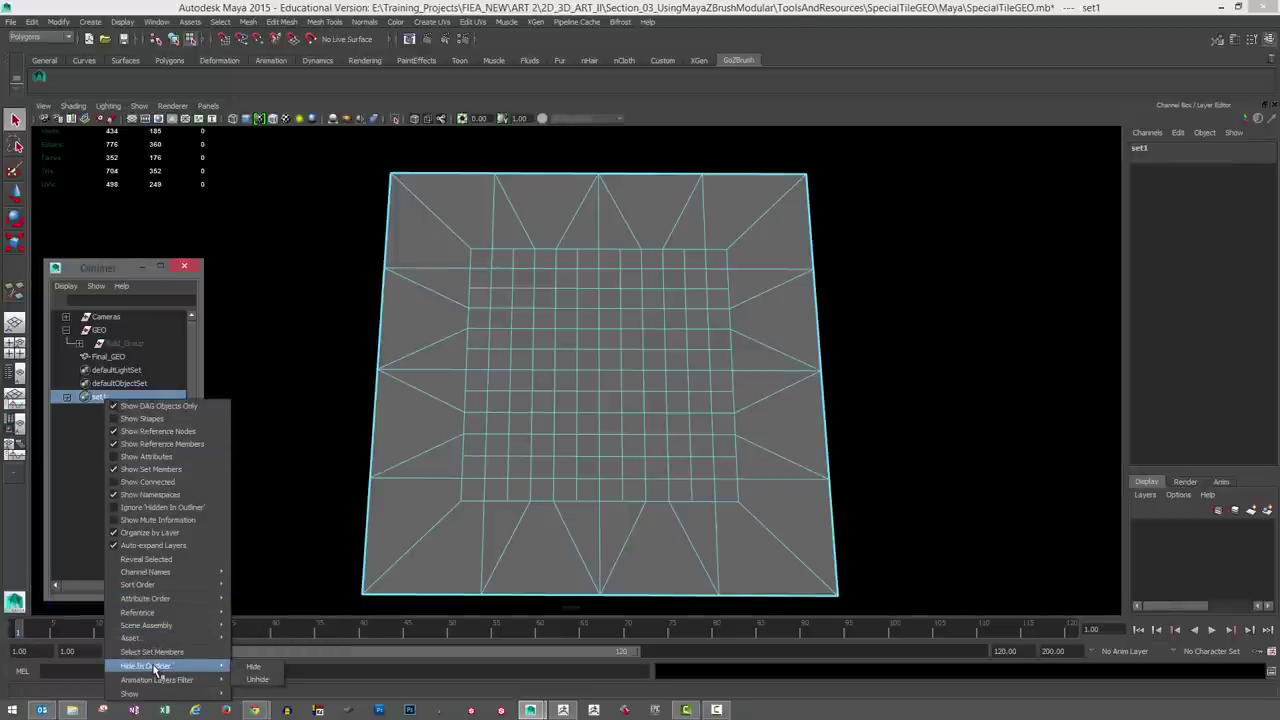
{"action": "left_click", "coordinate": [156, 652]}
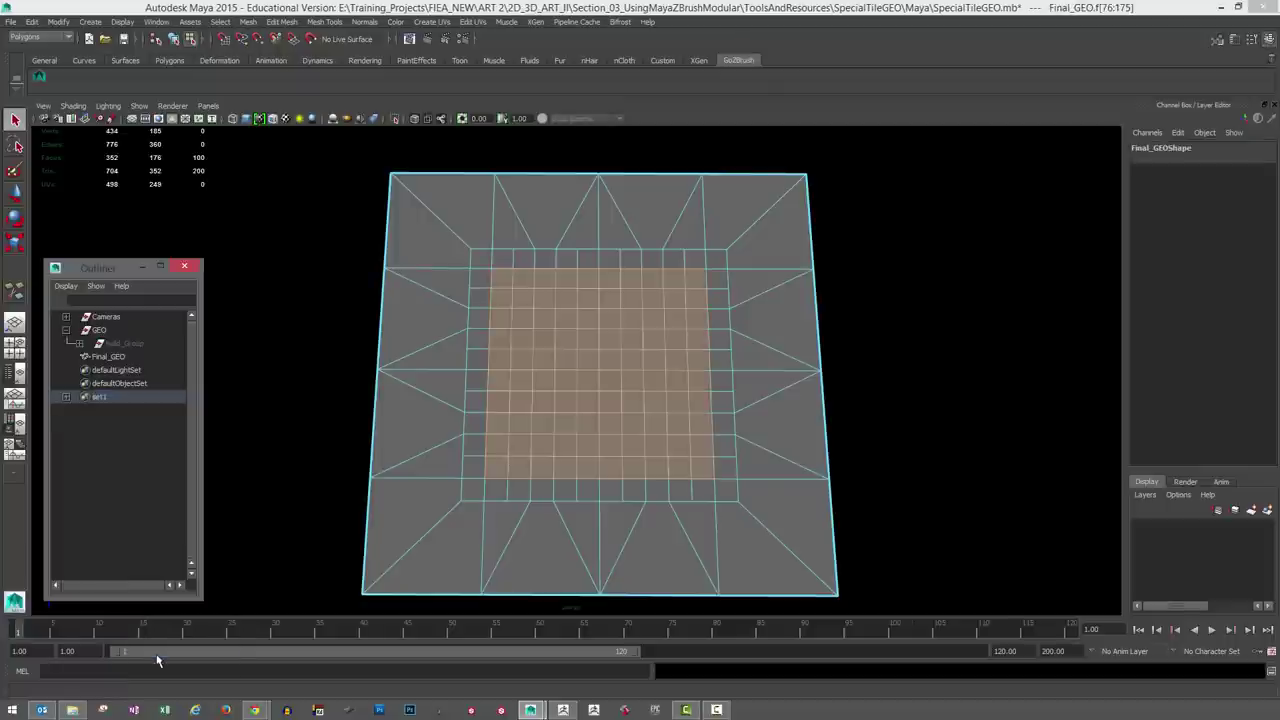
{"action": "left_click", "coordinate": [347, 438]}
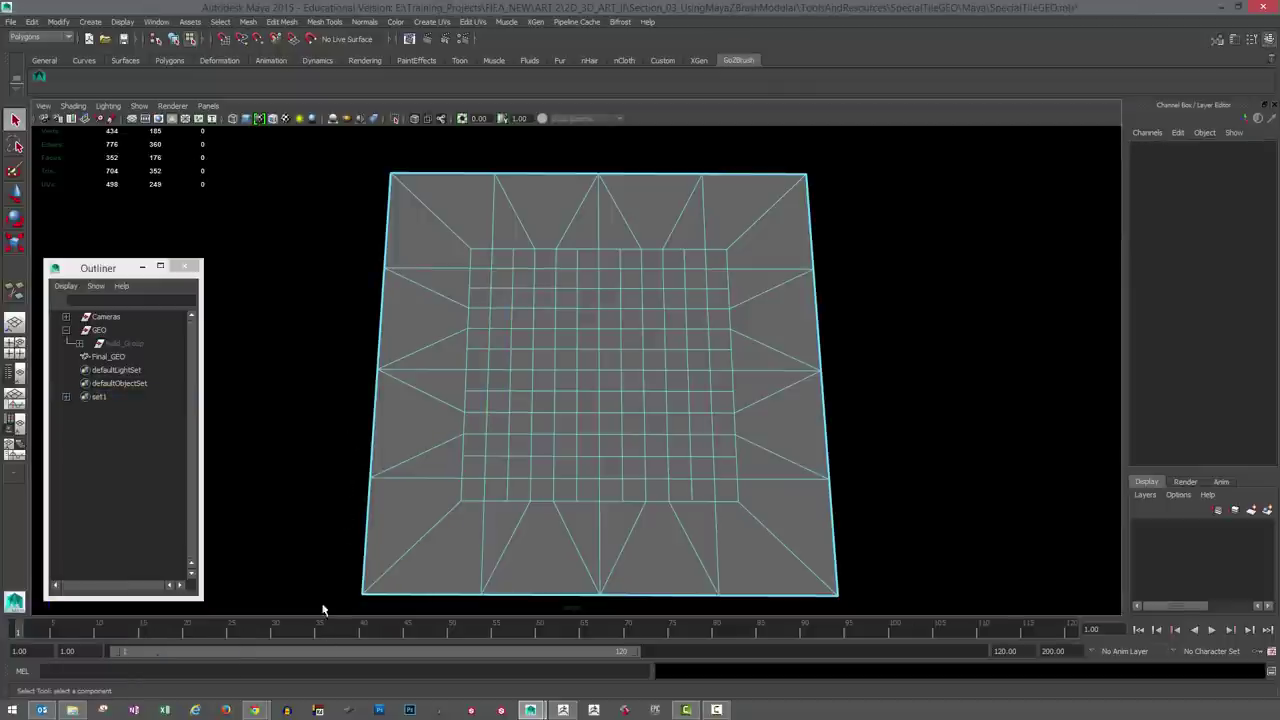
{"action": "left_click", "coordinate": [562, 710]}
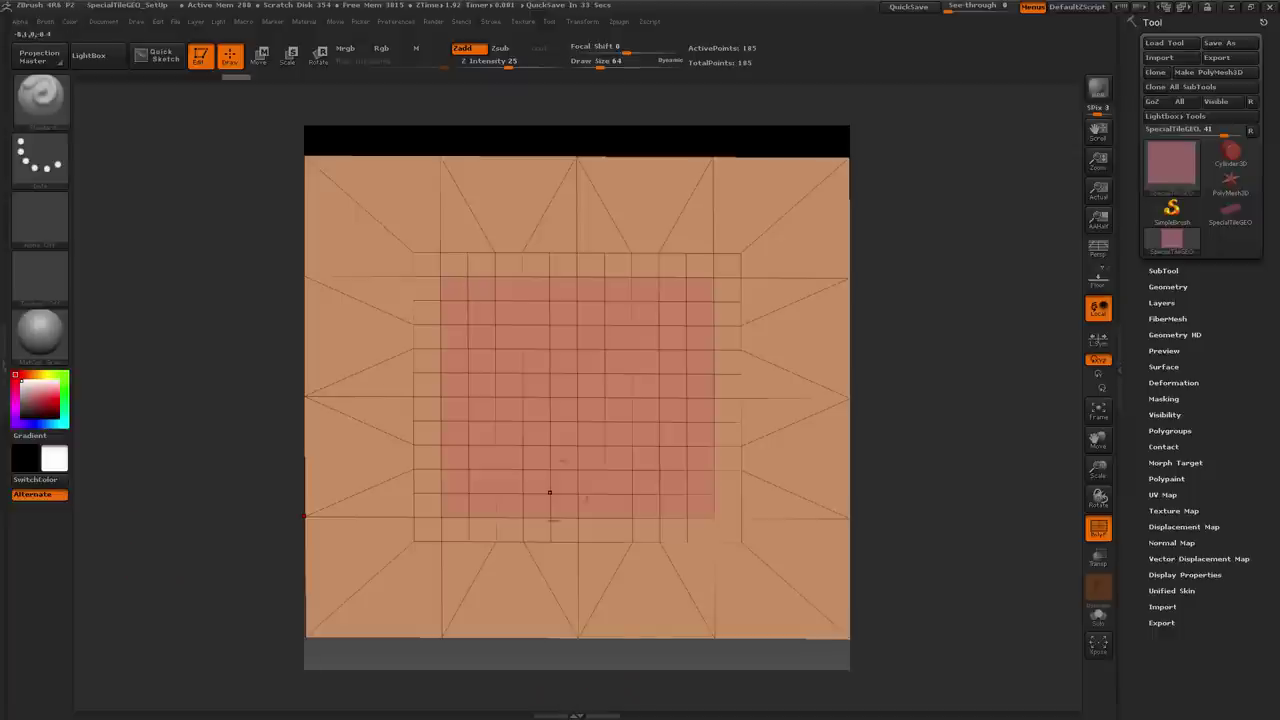
Toggle the PolyF display, test hiding the outer border, then unhide all polygons
{"action": "left_click", "coordinate": [1098, 532]}
{"action": "left_click", "coordinate": [1098, 536]}
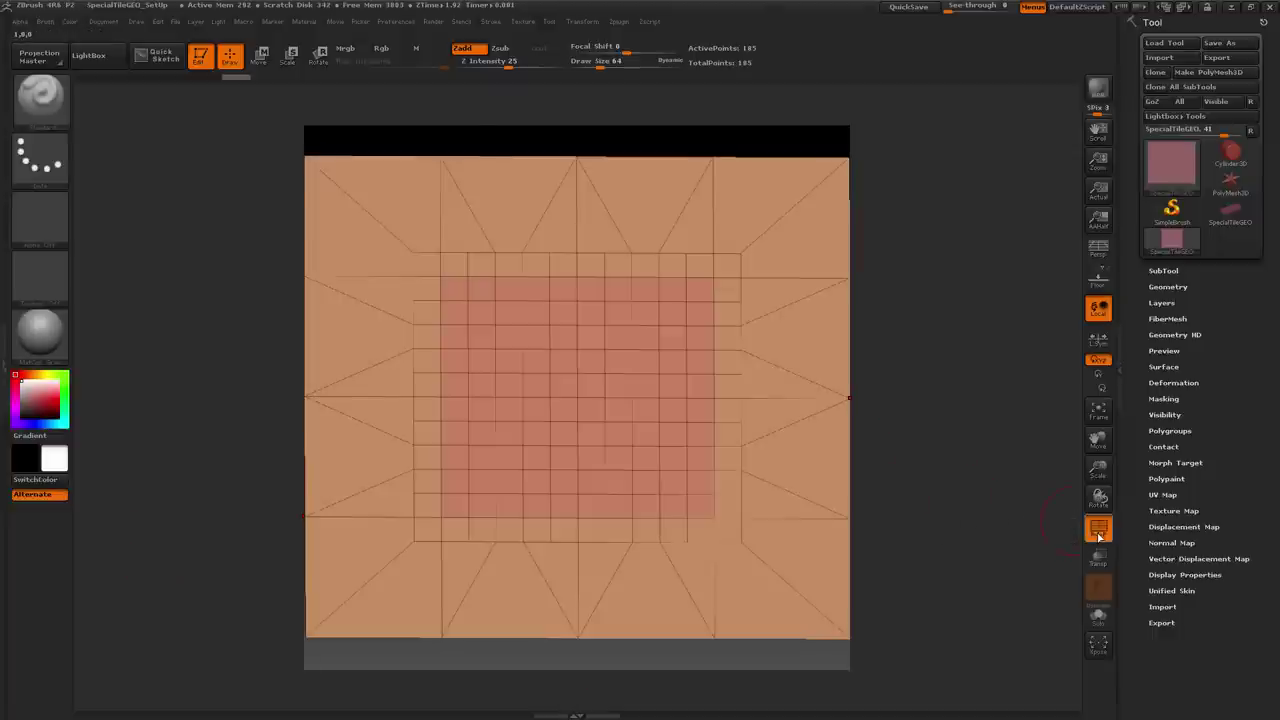
{"action": "left_click_drag", "start_coordinate": [957, 406], "coordinate": [921, 458], "text": "alt"}
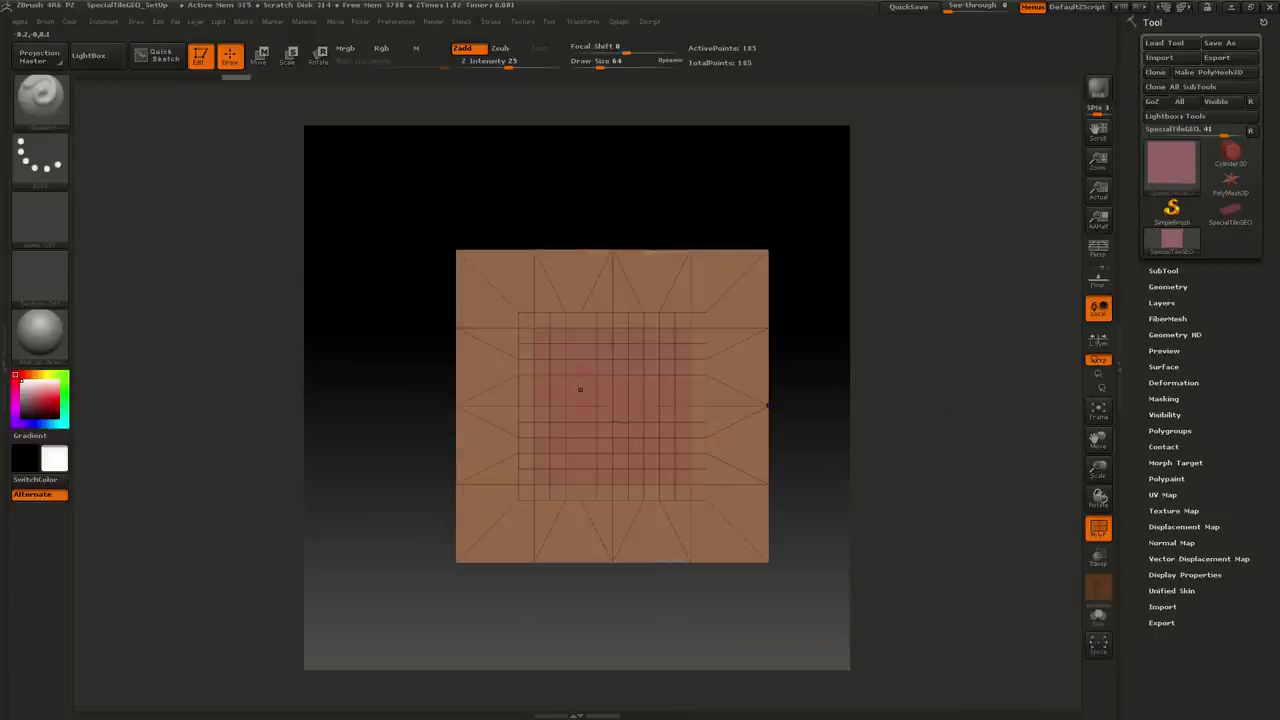
{"action": "left_click", "coordinate": [580, 389], "text": "ctrl+shift"}
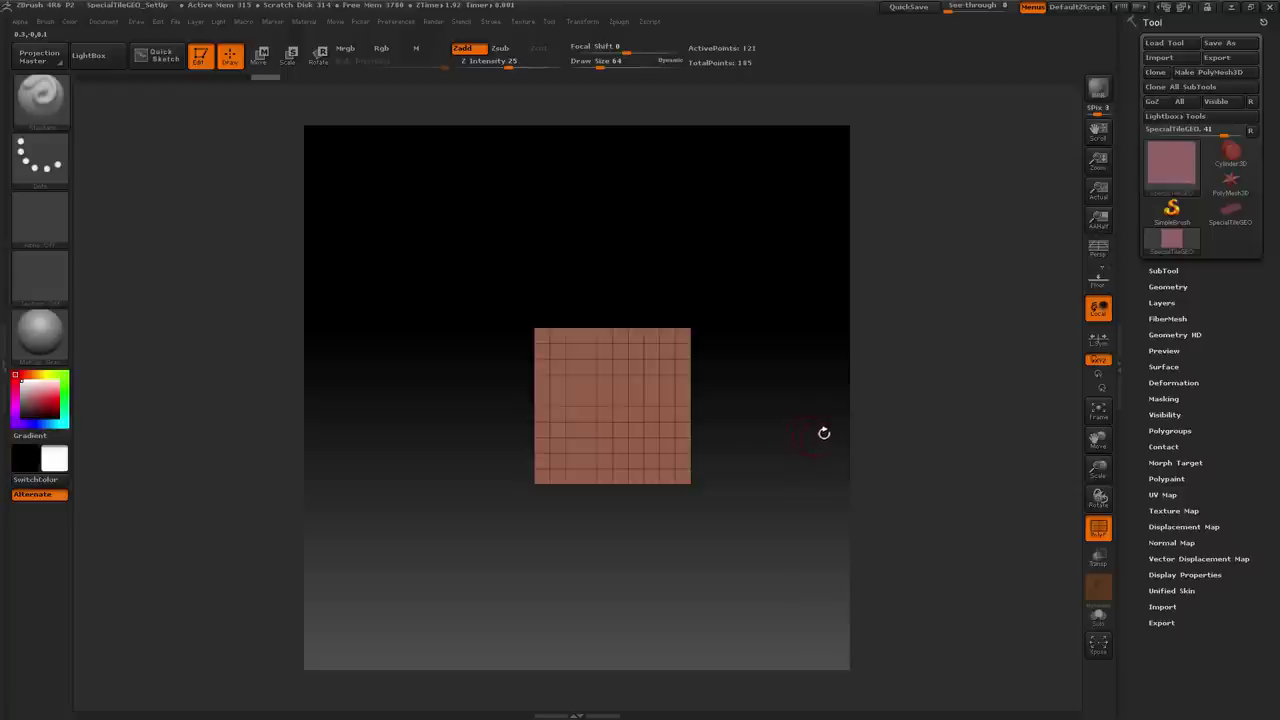
{"action": "key", "text": "ctrl+shift"}
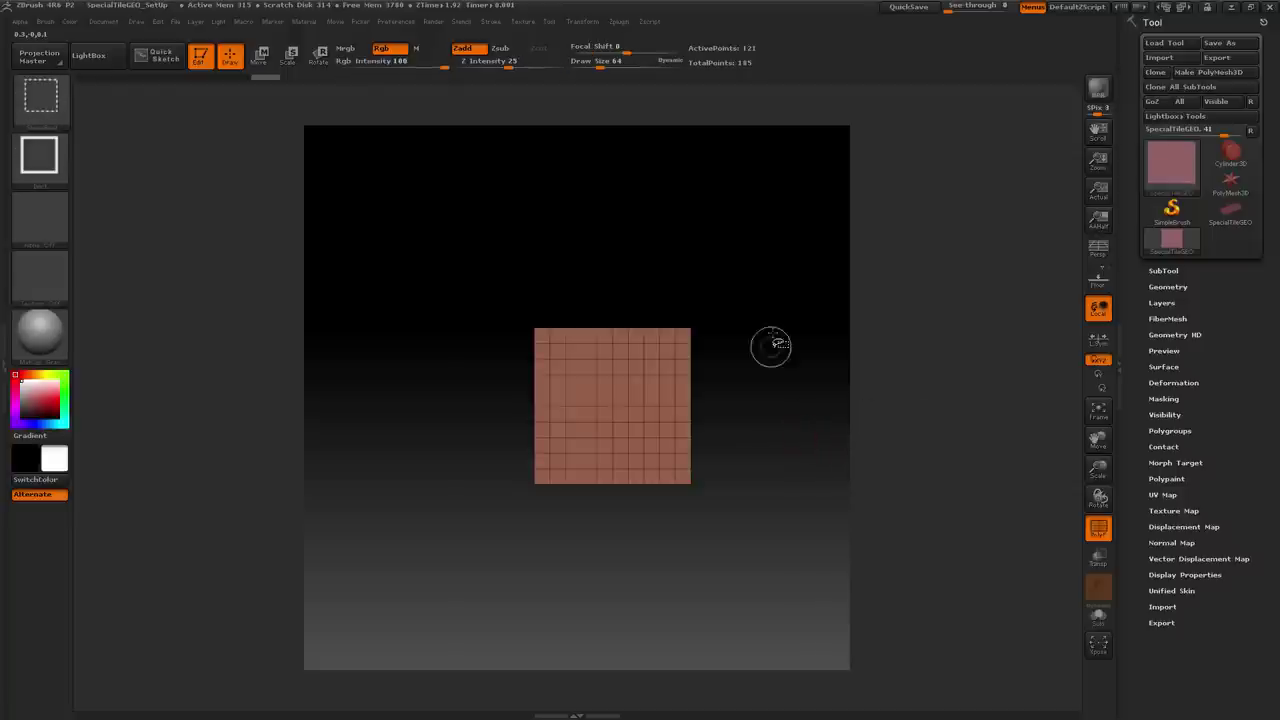
{"action": "key", "text": "ctrl+shift"}
{"action": "left_click", "coordinate": [762, 195], "text": "ctrl+shift"}
With Persp off, frame the tile, hide the outer border, and reframe the central grid
{"action": "mouse_move", "coordinate": [834, 330]}
{"action": "left_mouse_down"}
{"action": "mouse_move", "coordinate": [809, 343]}
{"action": "mouse_move", "coordinate": [834, 354]}
{"action": "mouse_move", "coordinate": [802, 343]}
{"action": "mouse_move", "coordinate": [829, 354]}
{"action": "left_mouse_up"}
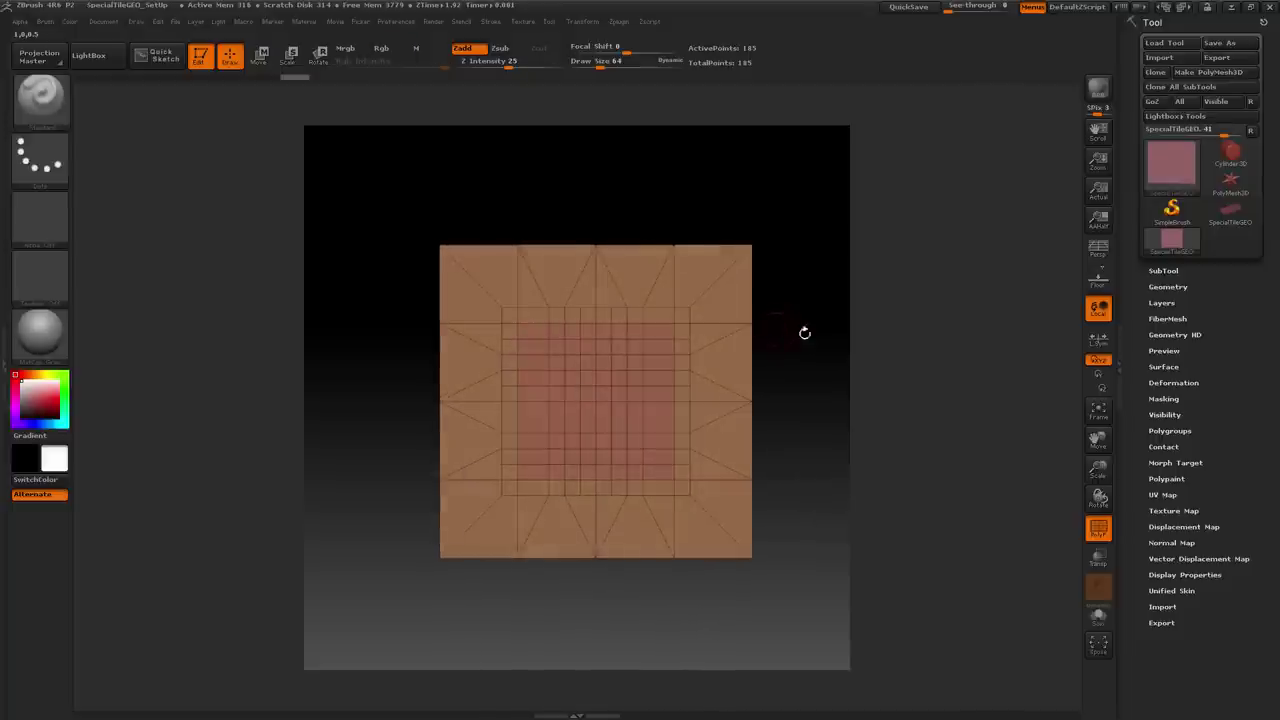
{"action": "left_click", "coordinate": [1099, 250]}
{"action": "left_click", "coordinate": [1099, 250]}
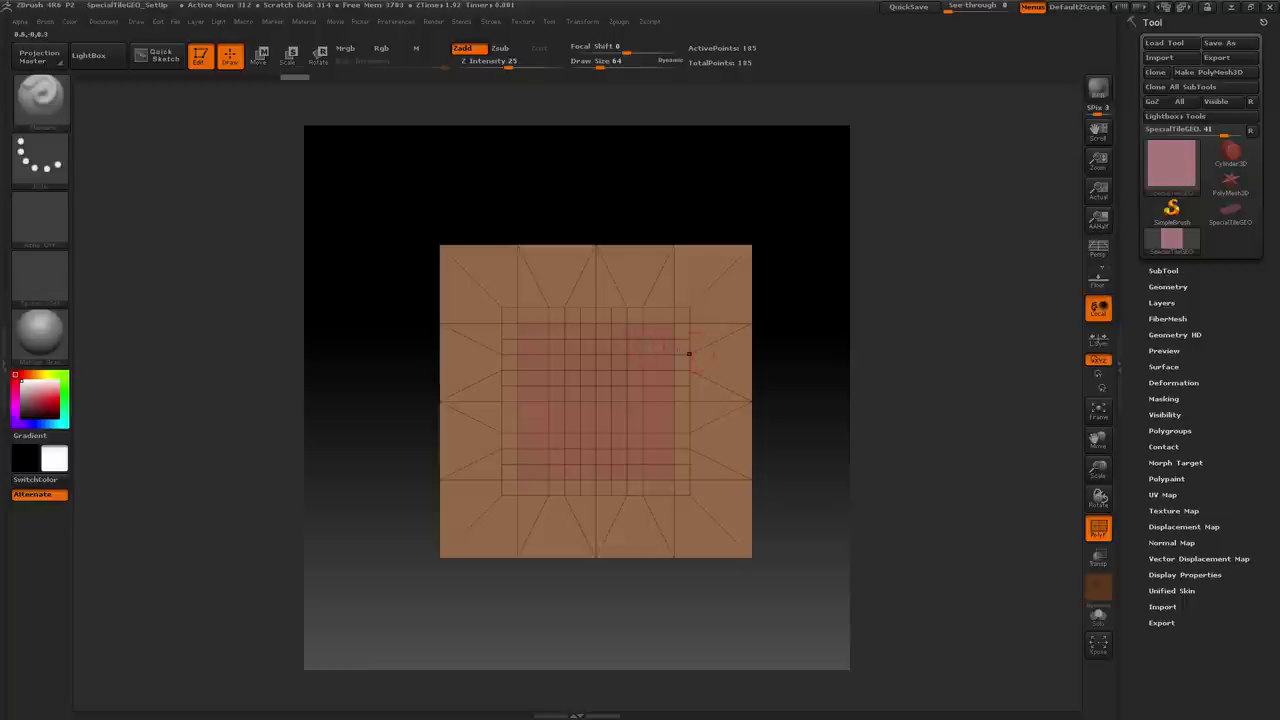
{"action": "key", "text": "f"}
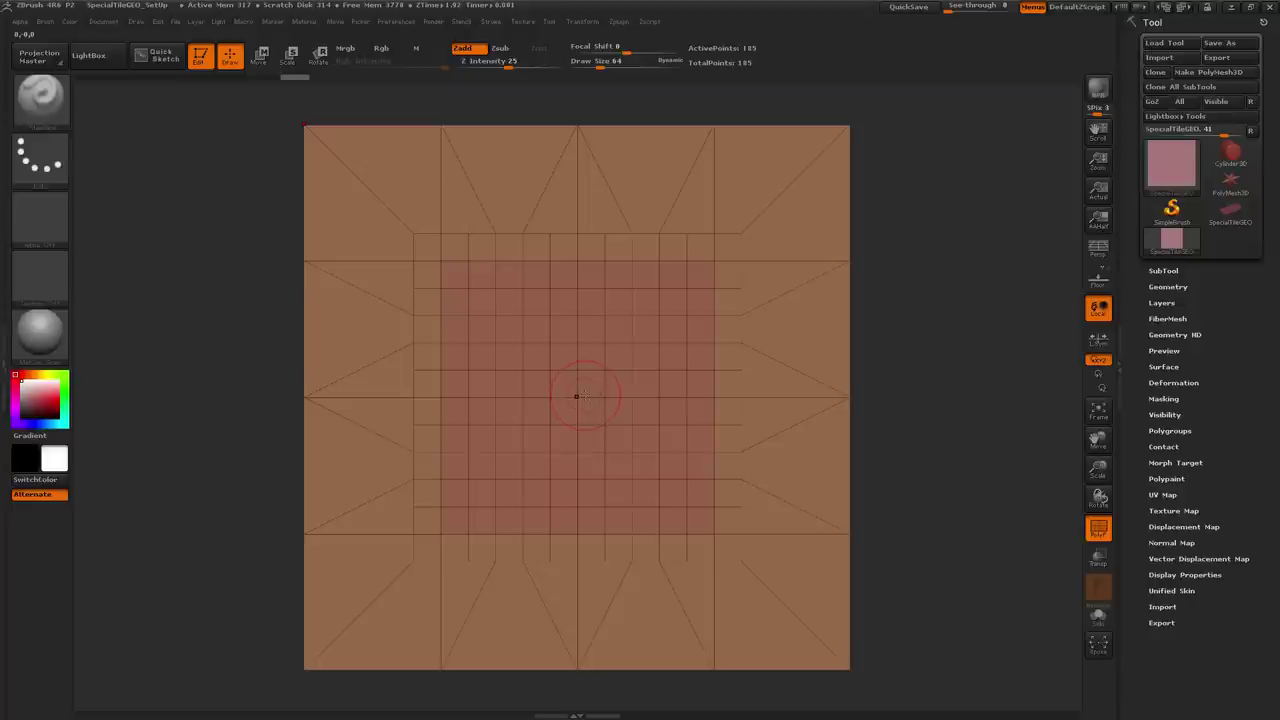
{"action": "key", "text": "ctrl+shift"}
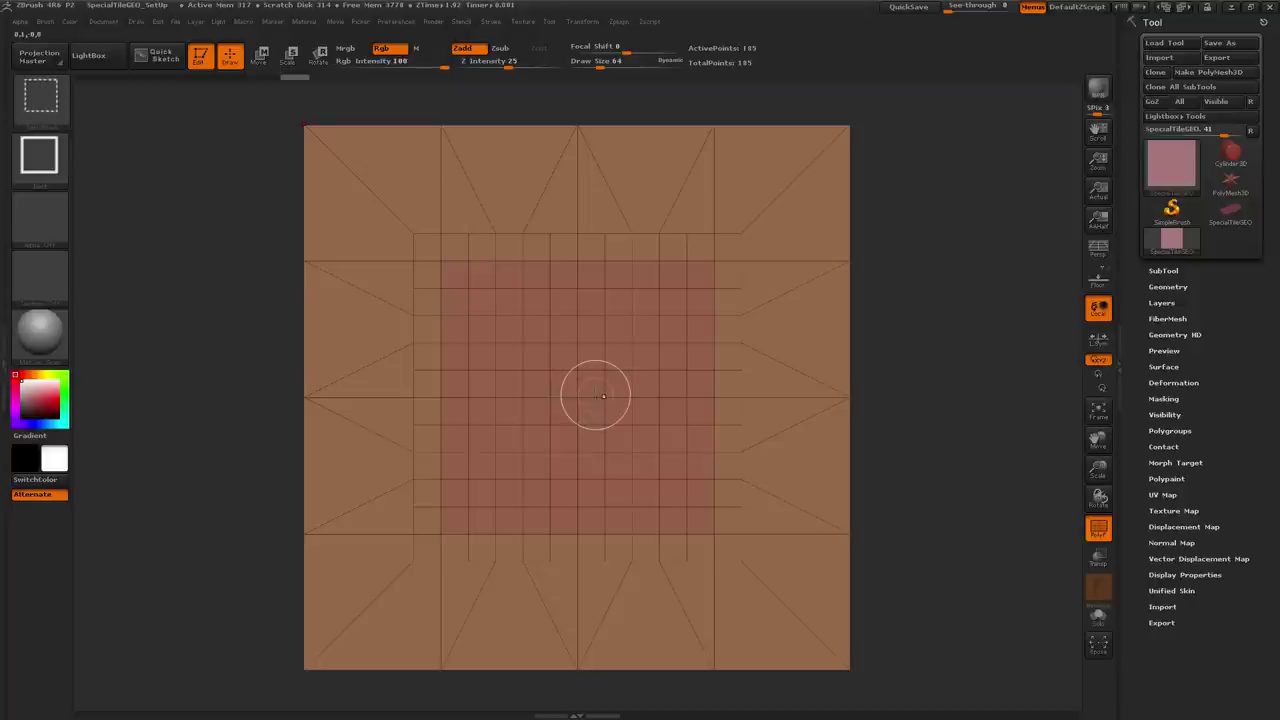
{"action": "left_click", "coordinate": [602, 400], "text": "ctrl+shift"}
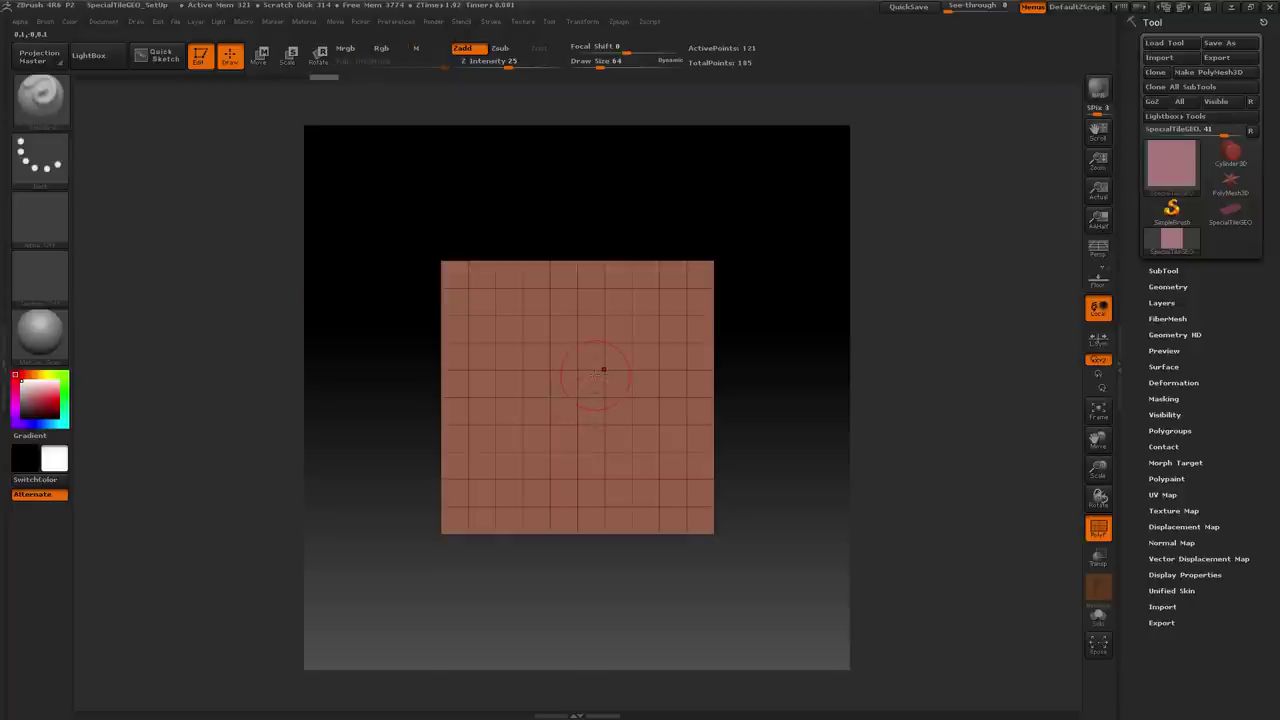
{"action": "key", "text": "f"}
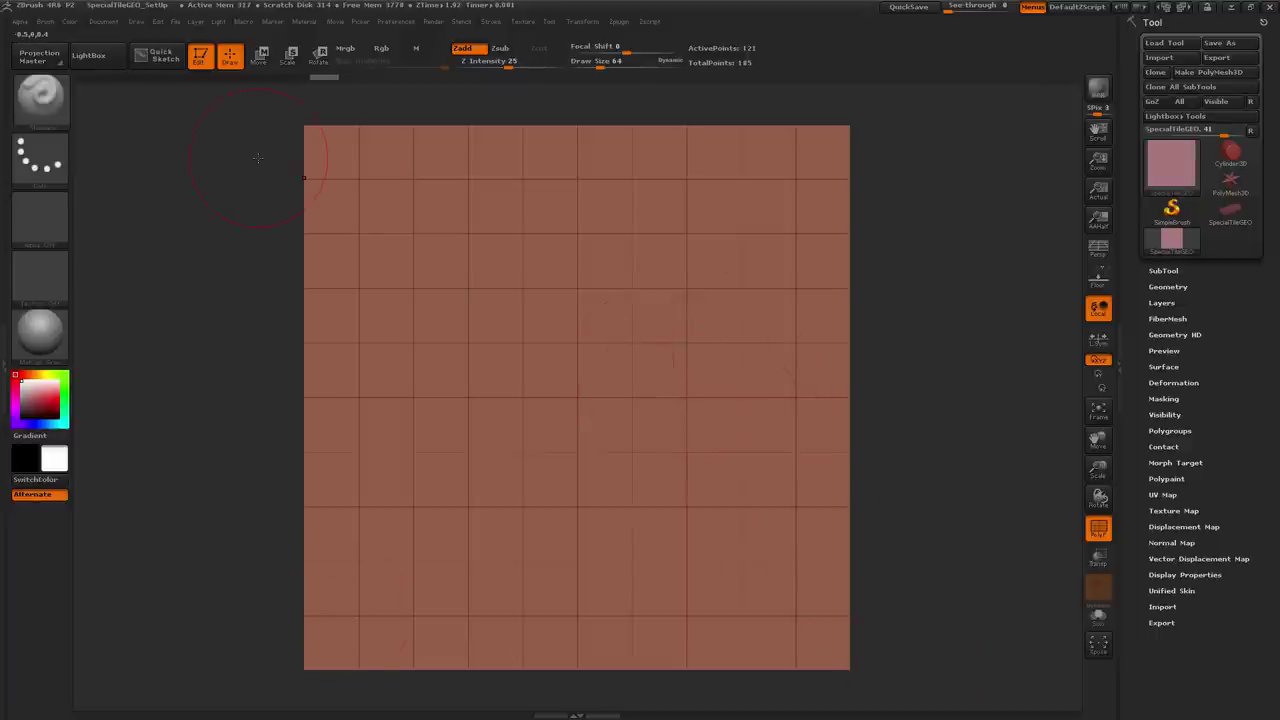
Record the current view as the ZAppLink Top view and start Save Views for SpecialTileGEO.vws
{"action": "left_click", "coordinate": [104, 22]}
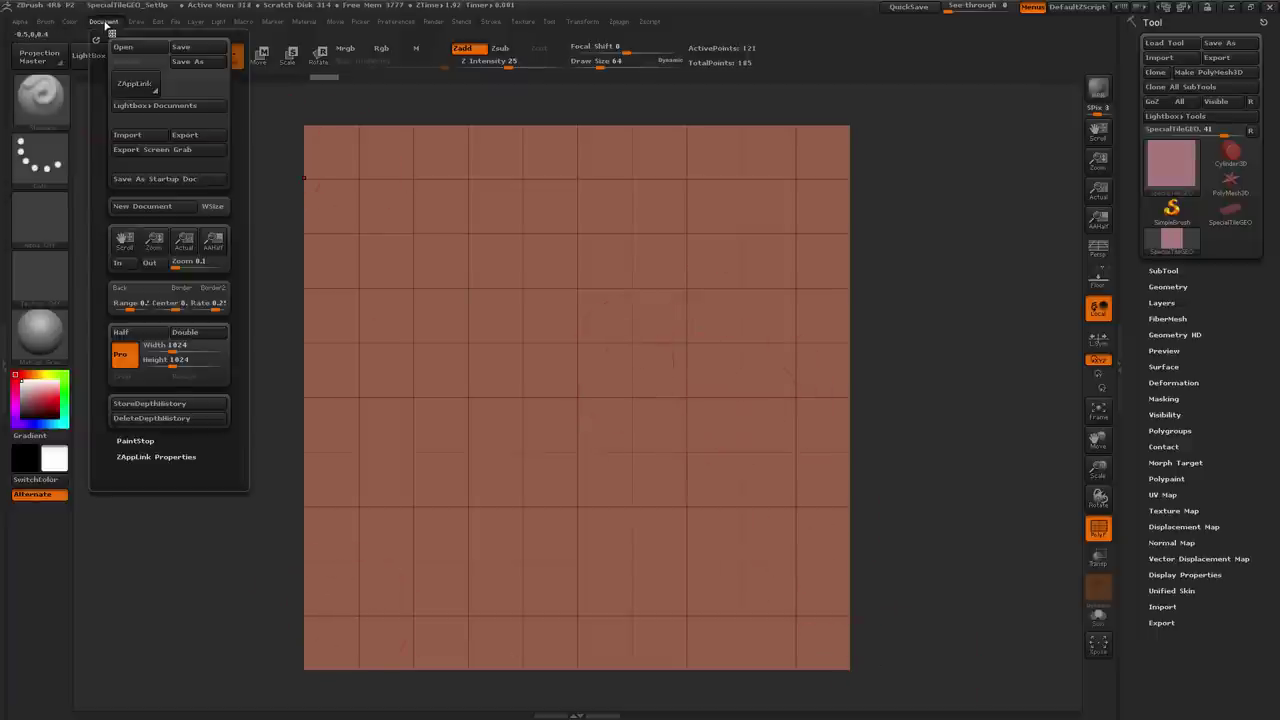
{"action": "left_click", "coordinate": [165, 457]}
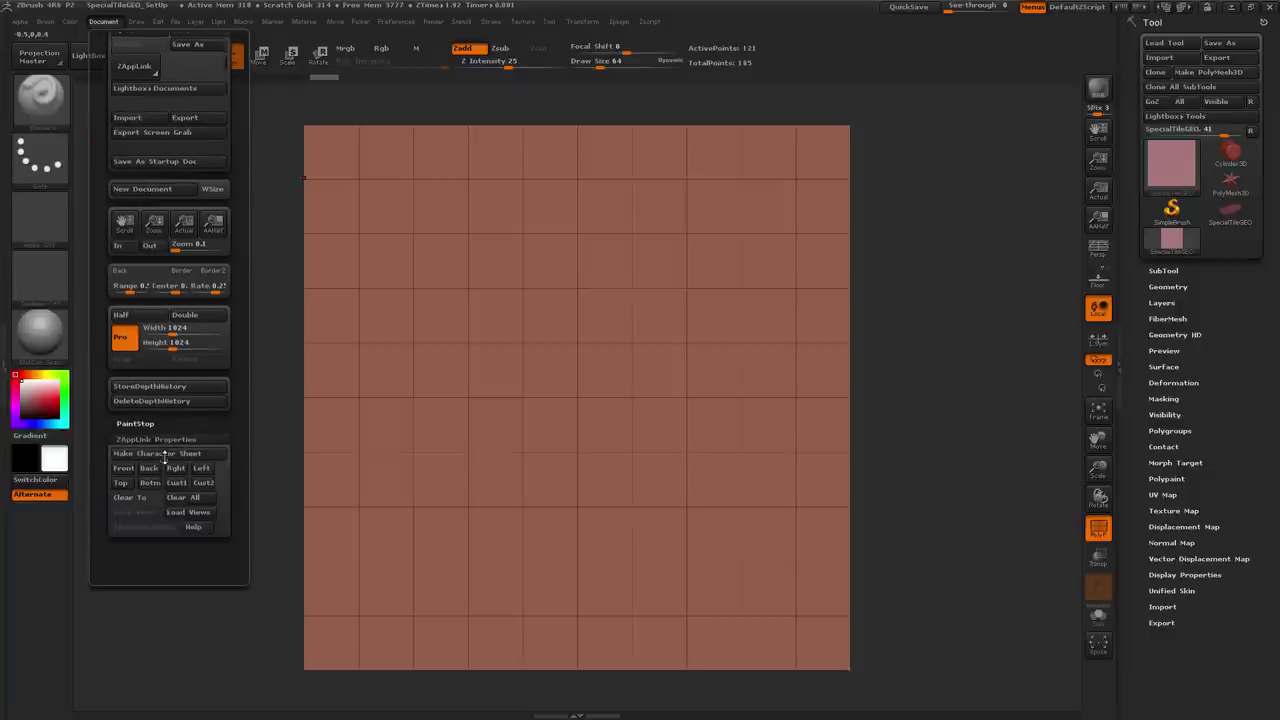
{"action": "left_click", "coordinate": [110, 24]}
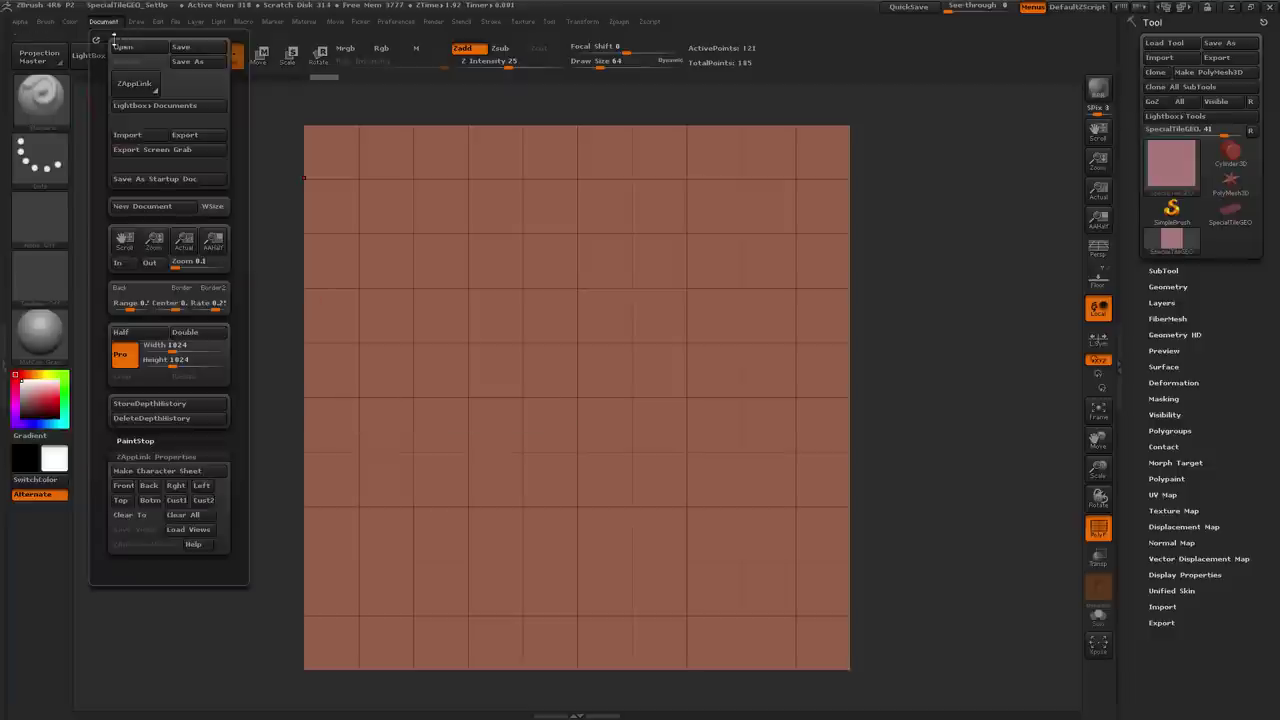
{"action": "left_click", "coordinate": [122, 501]}
{"action": "left_click", "coordinate": [148, 502]}
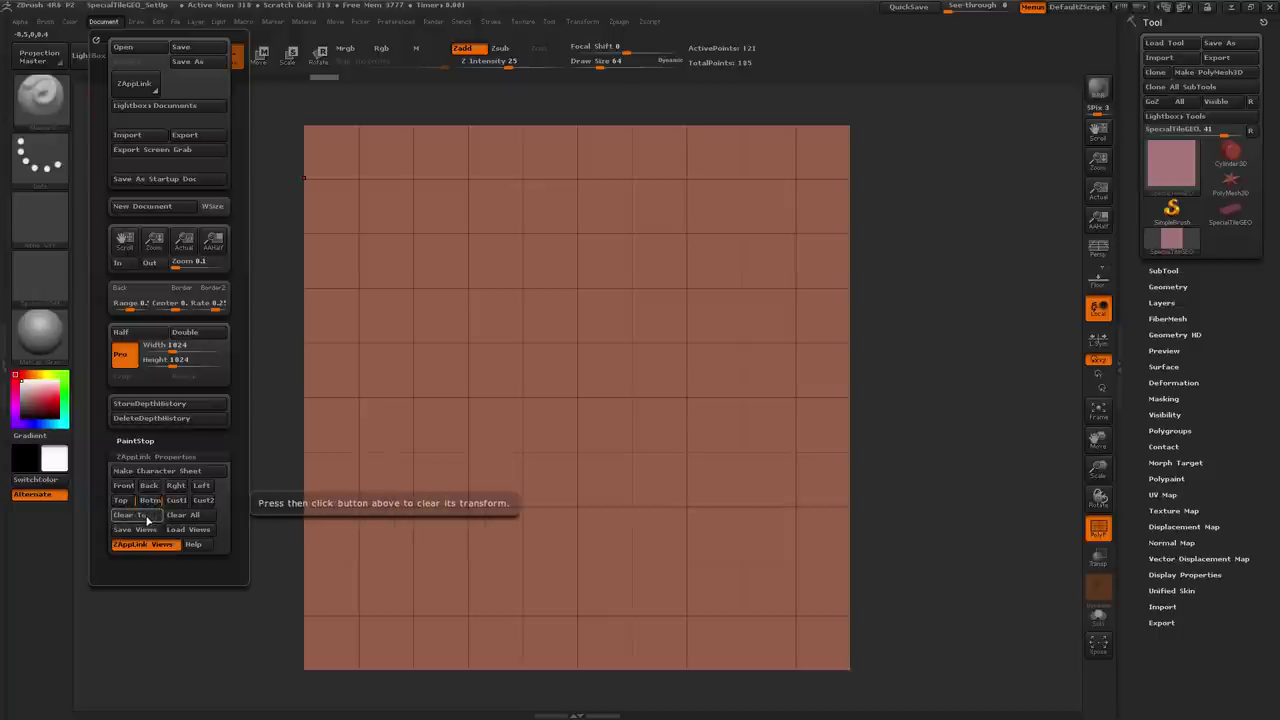
{"action": "left_click", "coordinate": [142, 517]}
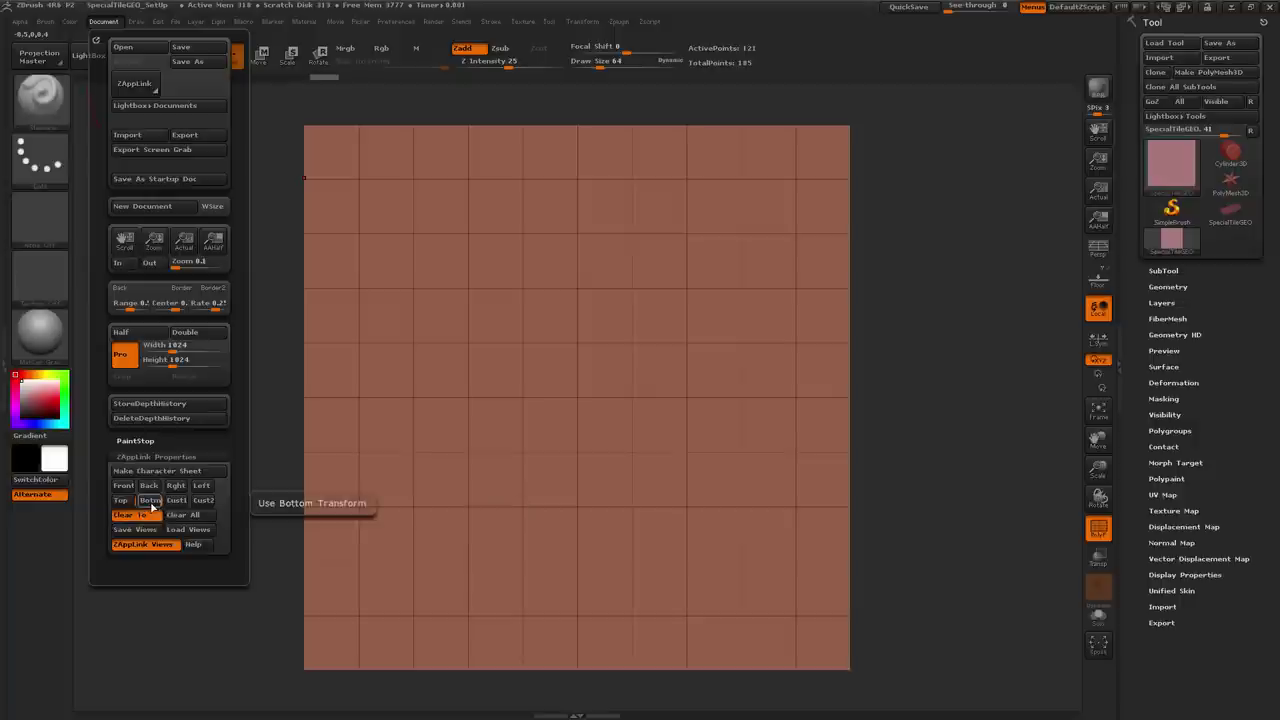
{"action": "left_click", "coordinate": [150, 516]}
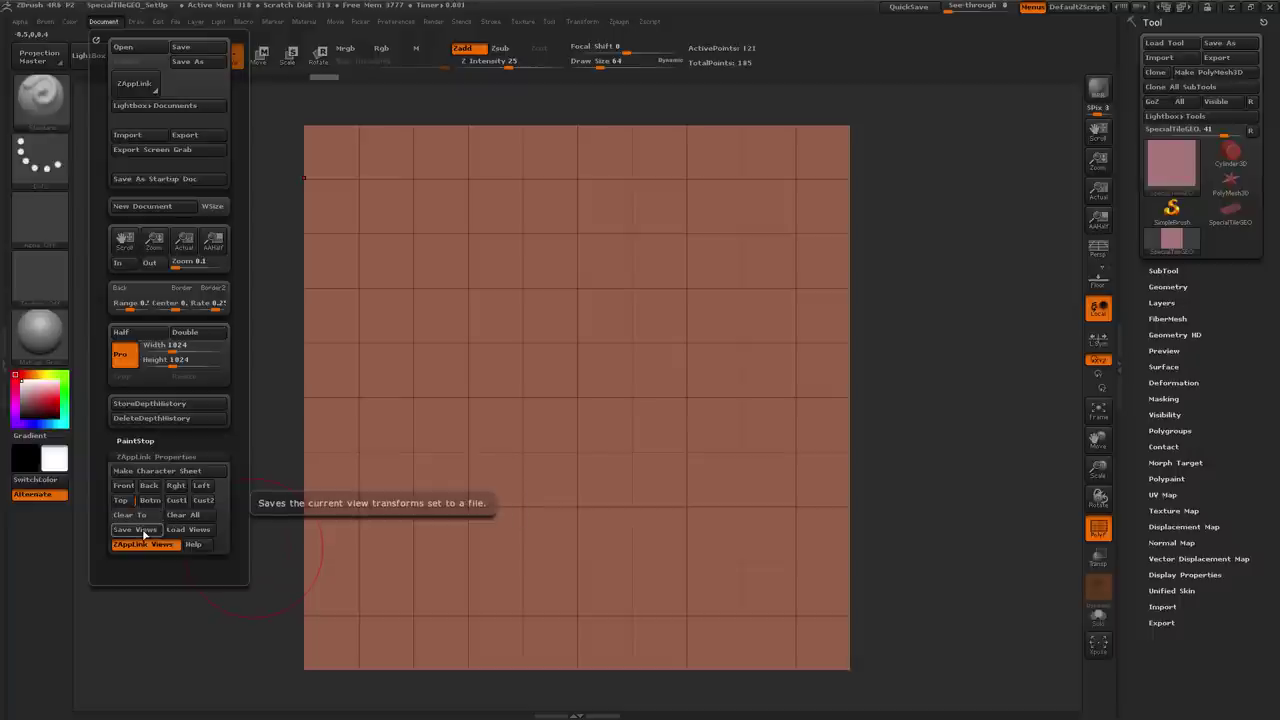
{"action": "left_click", "coordinate": [143, 530]}
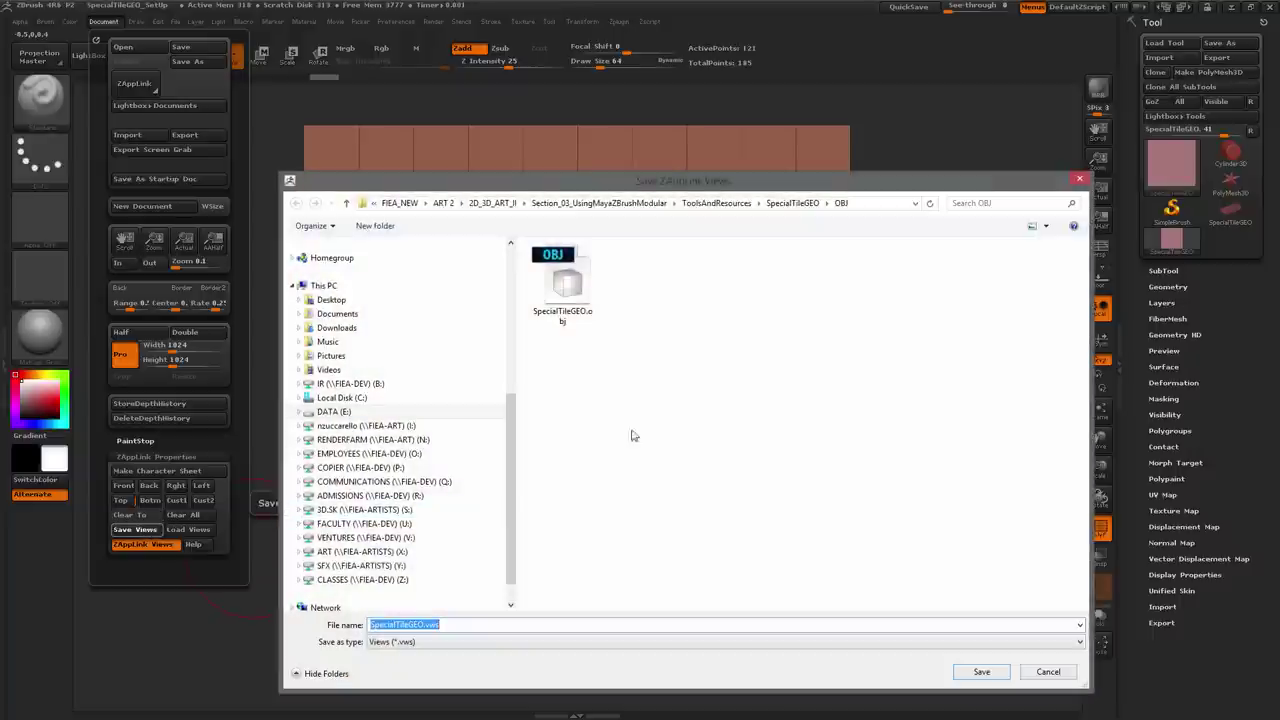
Browse to SpecialTileGEO > ZBrush > Project in the save dialog, then cancel without saving
{"action": "left_click", "coordinate": [789, 203]}
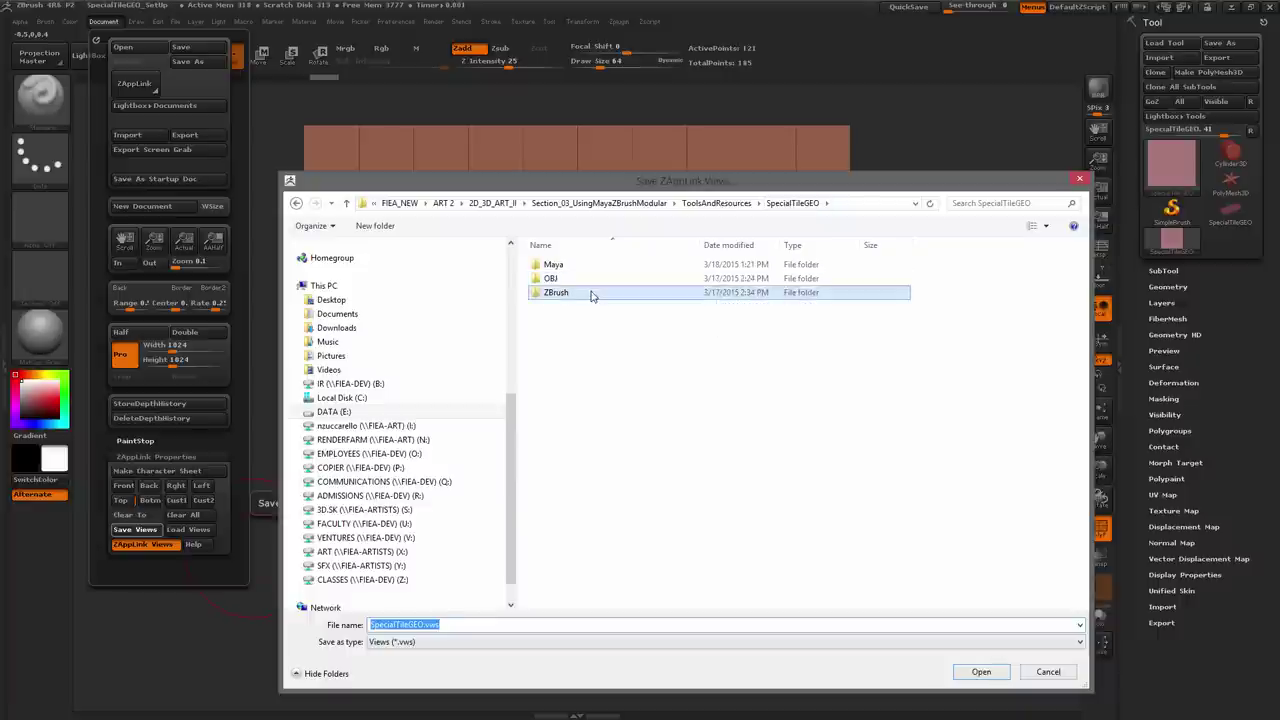
{"action": "double_click", "coordinate": [586, 290]}
{"action": "double_click", "coordinate": [552, 264]}
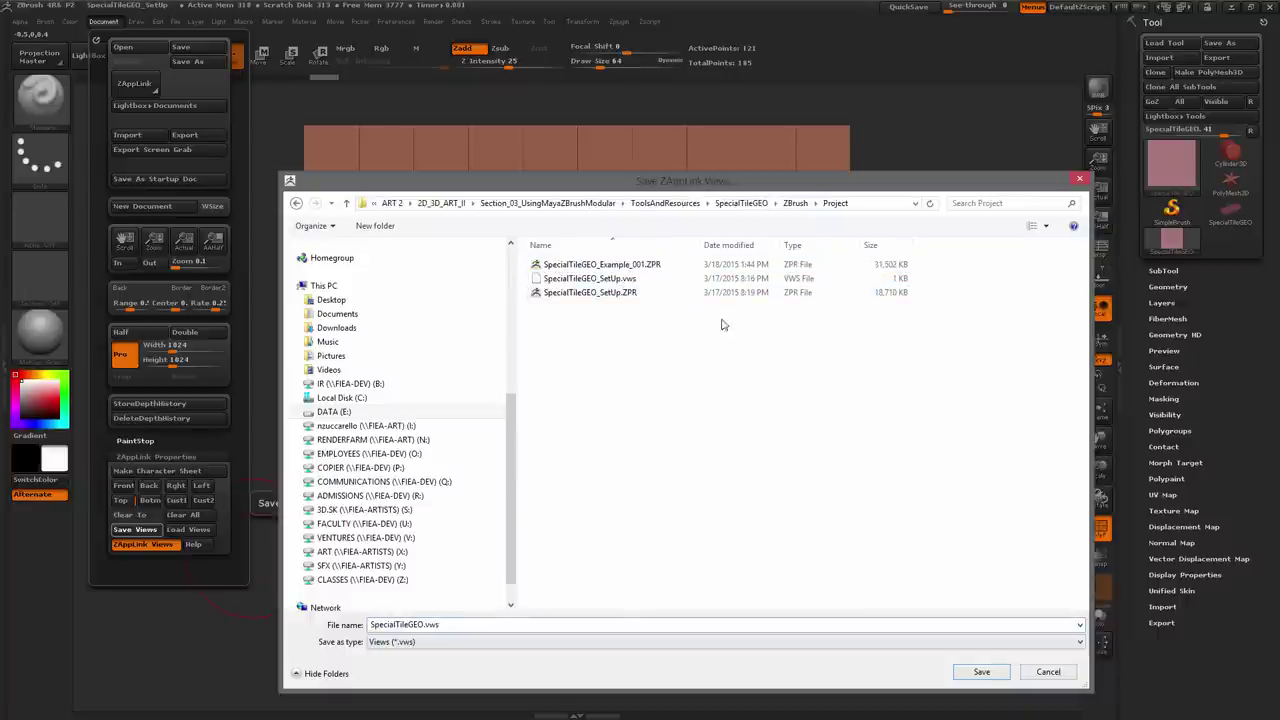
{"action": "left_click", "coordinate": [1048, 672]}
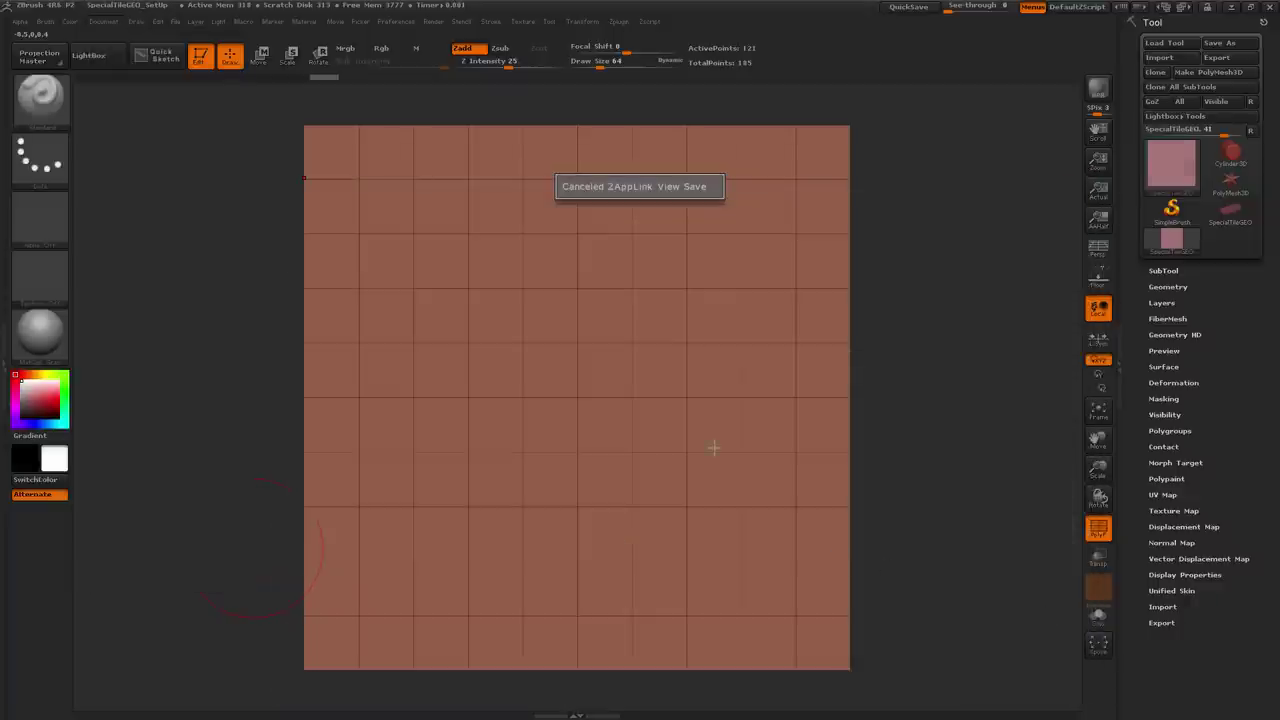
Reveal the hidden outer border geometry and frame the whole tile
{"action": "left_click", "coordinate": [104, 22]}
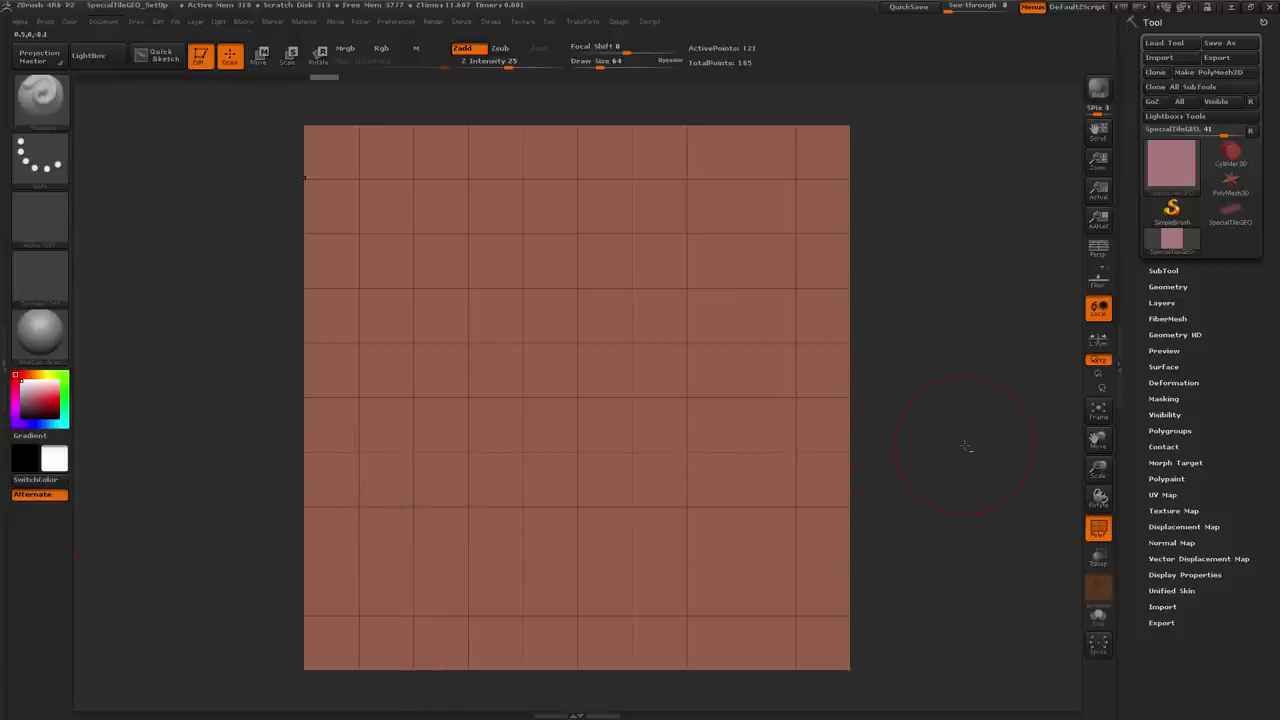
{"action": "left_click_drag", "start_coordinate": [970, 455], "coordinate": [930, 410], "text": "alt"}
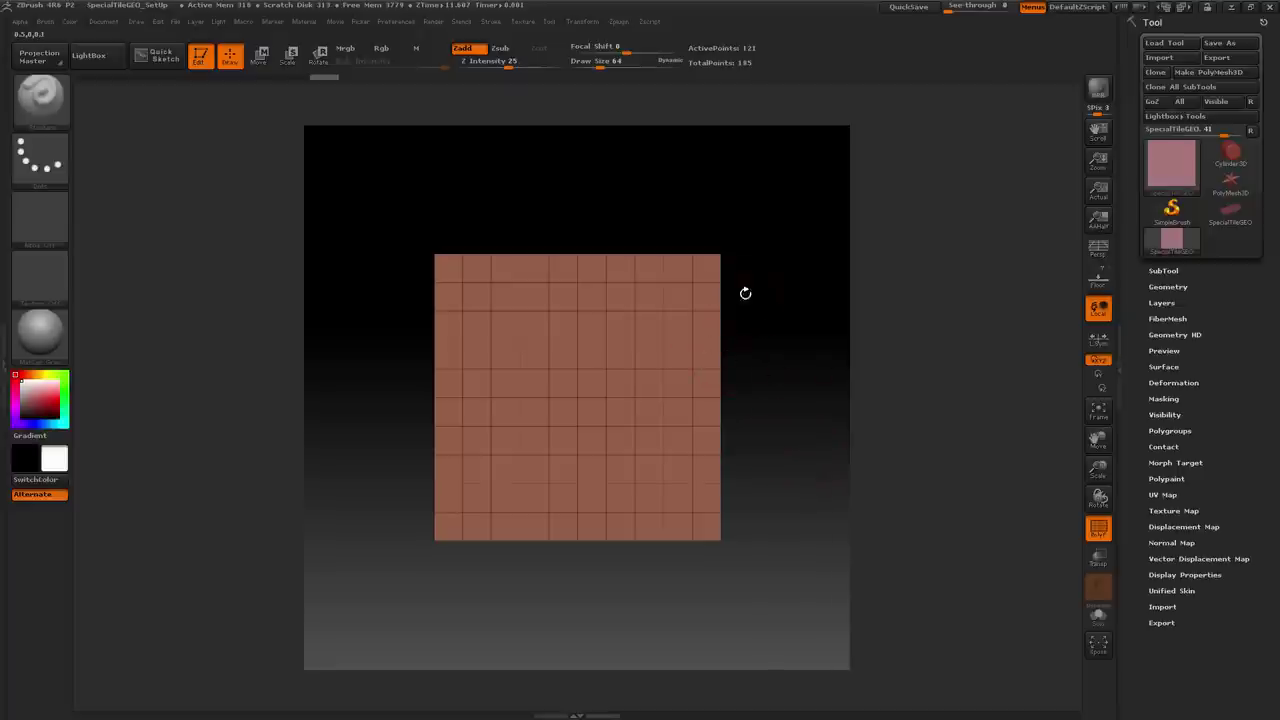
{"action": "left_click", "coordinate": [784, 222], "text": "ctrl+shift"}
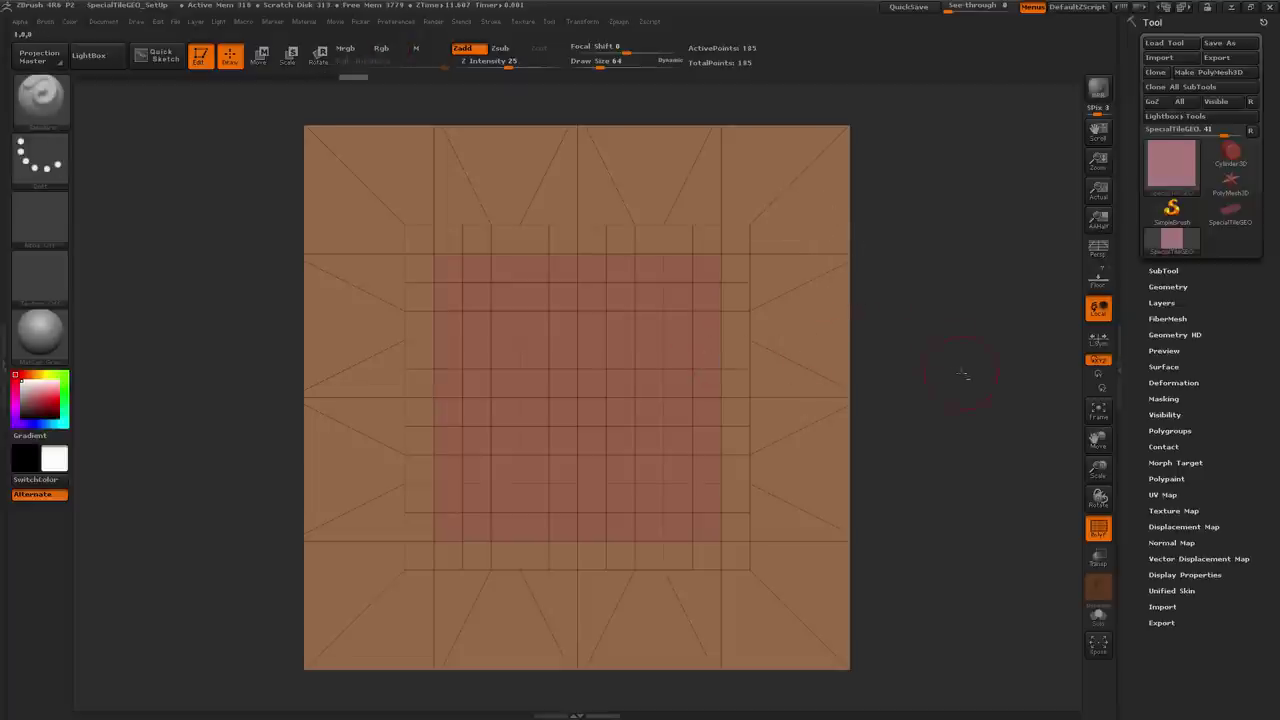
{"action": "key", "text": "f"}
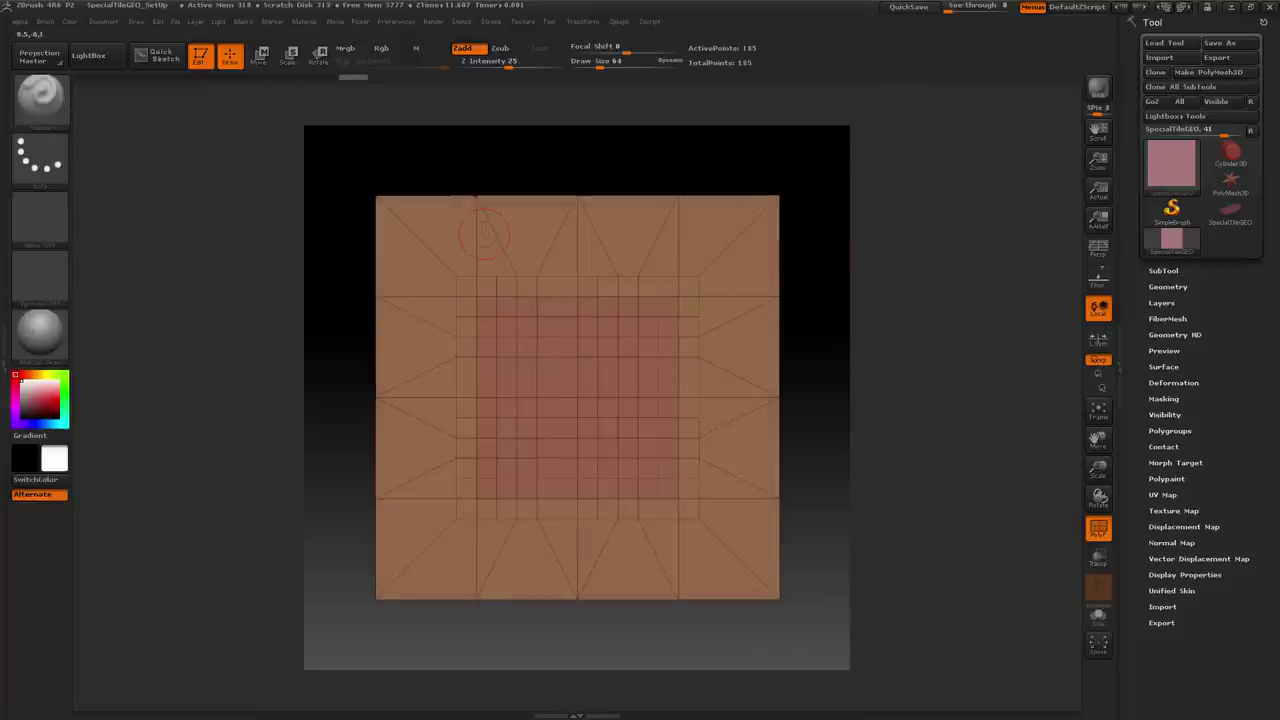
Snap to the stored ZAppLink Top view, reframe the tile, and expand the Deformation settings
{"action": "left_click", "coordinate": [112, 24]}
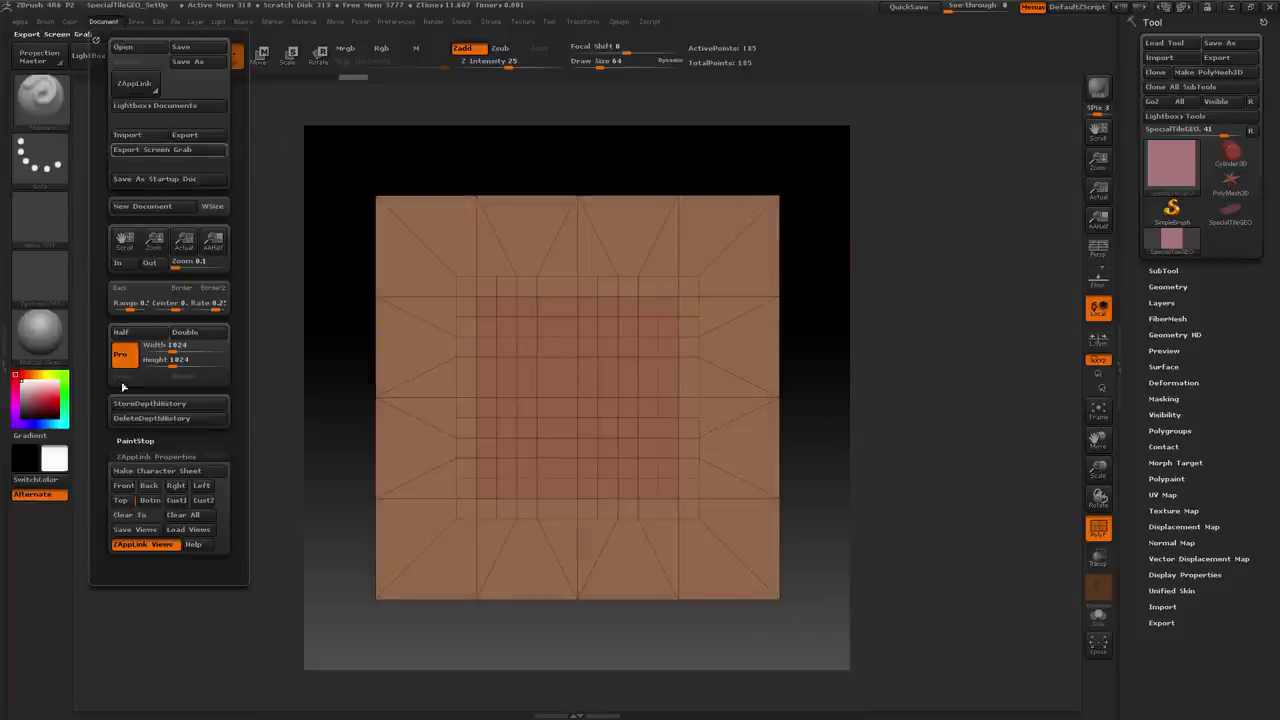
{"action": "left_click", "coordinate": [125, 508]}
{"action": "key", "text": "f"}
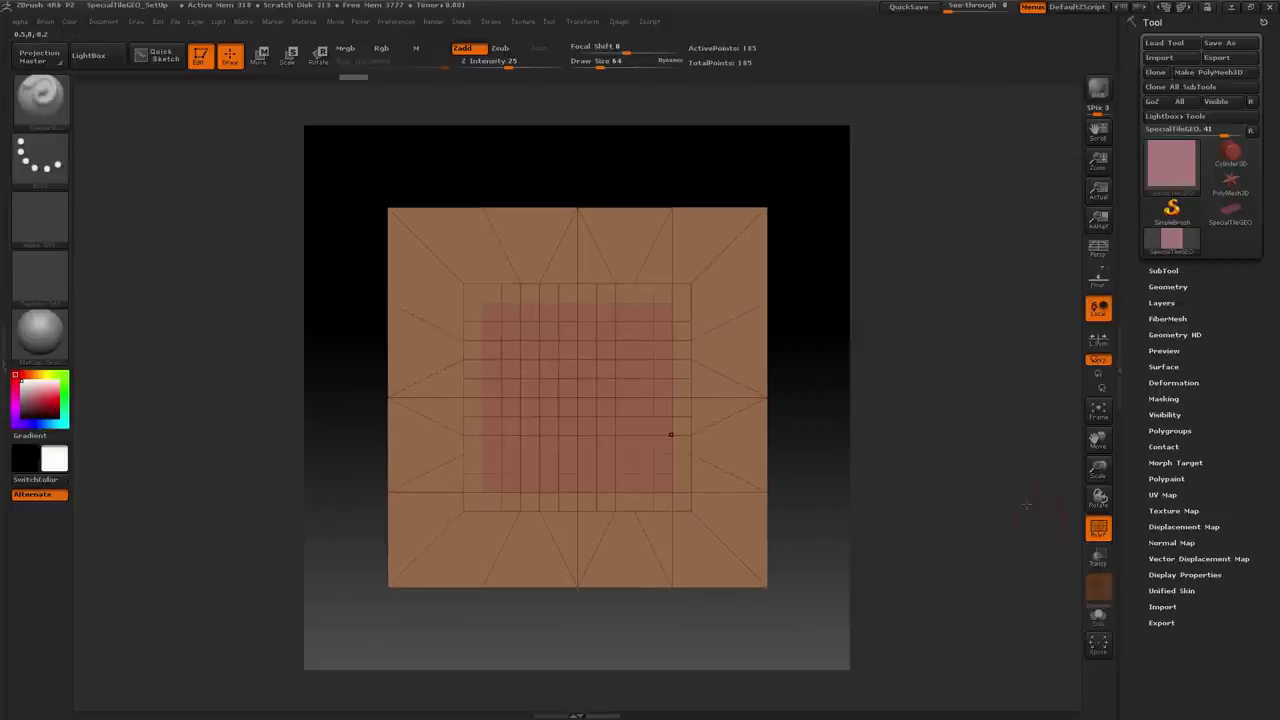
{"action": "mouse_move", "coordinate": [929, 500]}
{"action": "left_mouse_down"}
{"action": "mouse_move", "coordinate": [926, 466]}
{"action": "mouse_move", "coordinate": [926, 498]}
{"action": "mouse_move", "coordinate": [917, 489]}
{"action": "mouse_move", "coordinate": [938, 492]}
{"action": "left_mouse_up"}
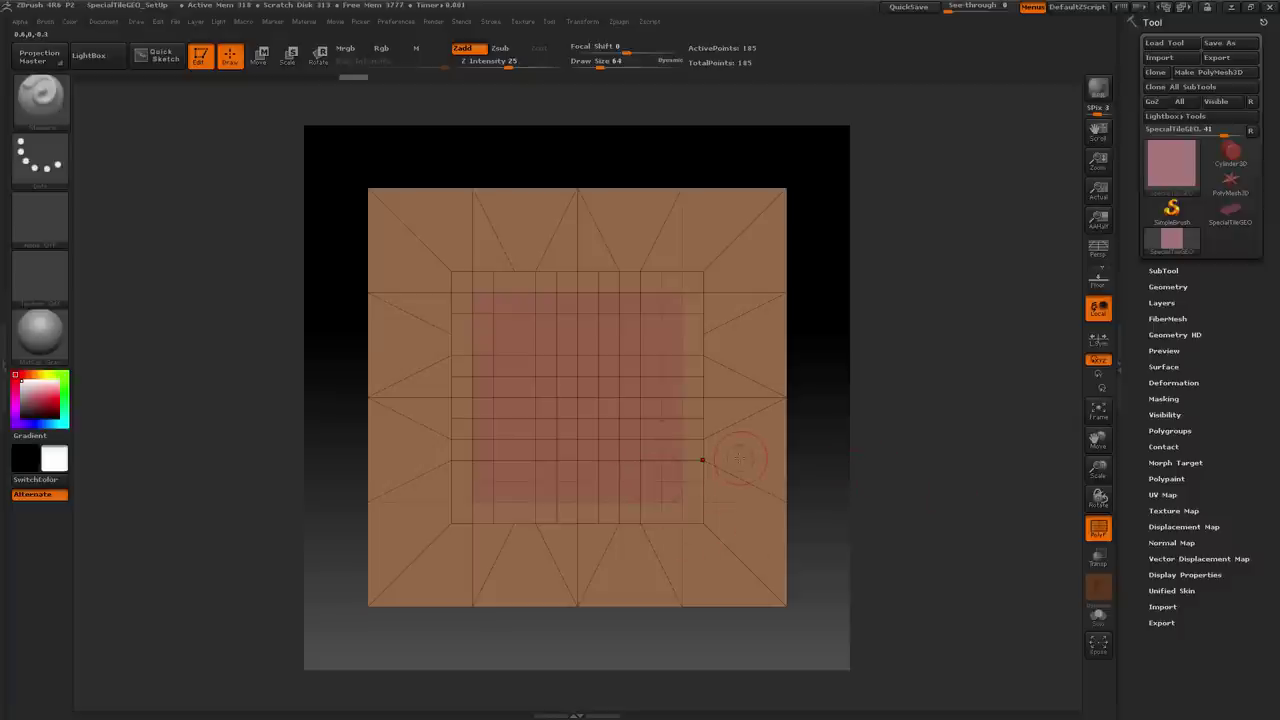
{"action": "left_click_drag", "start_coordinate": [908, 466], "coordinate": [916, 469]}
{"action": "left_click", "coordinate": [1174, 382]}
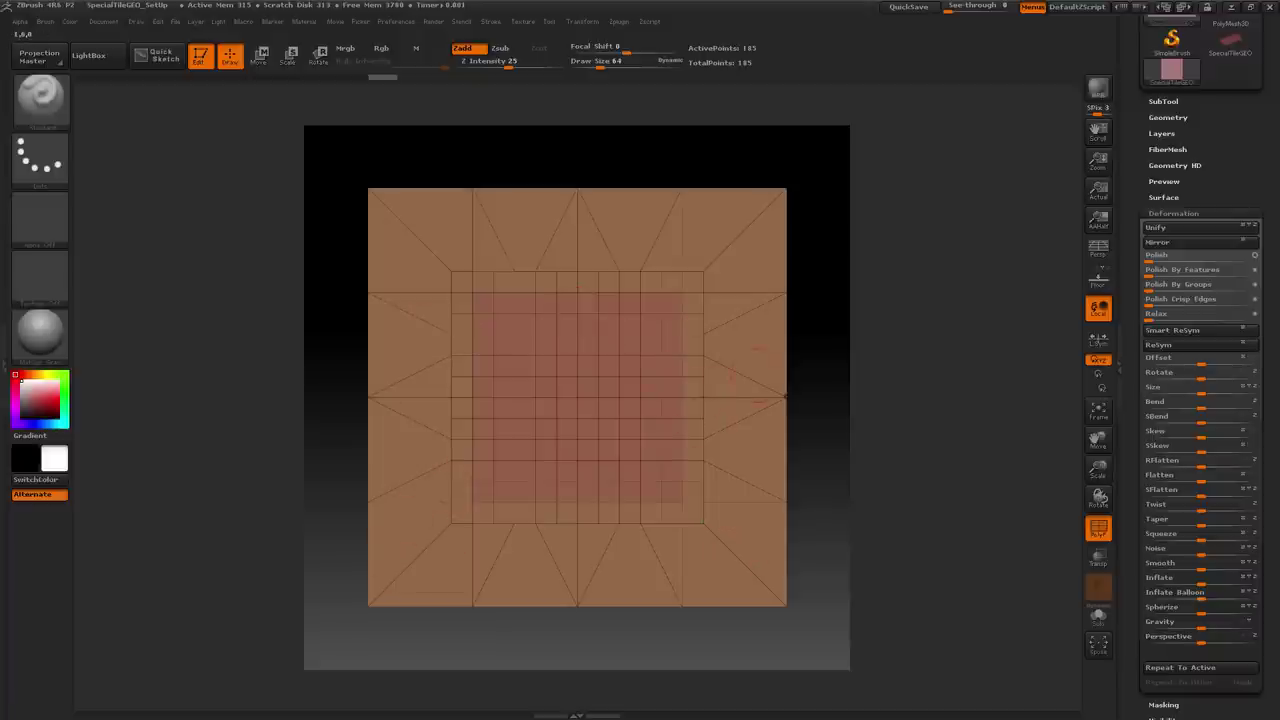
Undo the plane change, hide the outer border, and snap back to the ZAppLink Top view
{"action": "key", "text": "ctrl+z"}
{"action": "key", "text": "ctrl+z"}
{"action": "key", "text": "ctrl+shift"}
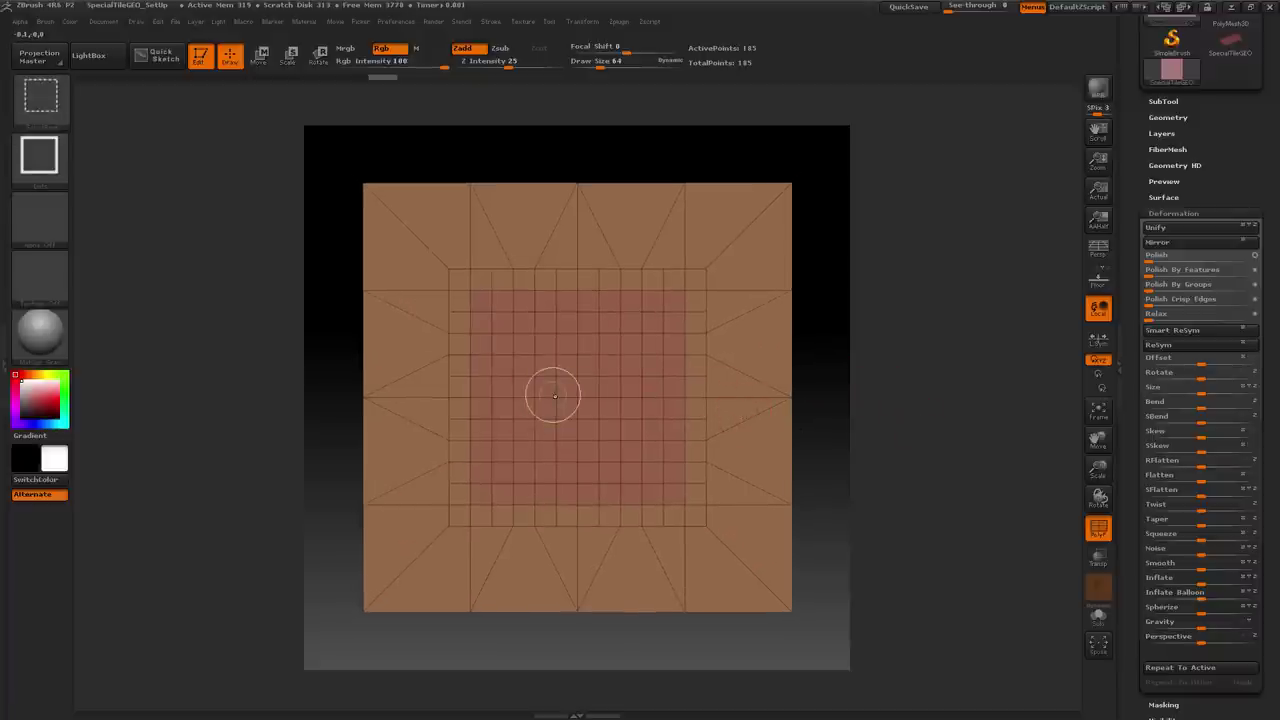
{"action": "left_click", "coordinate": [554, 396], "text": "ctrl+shift"}
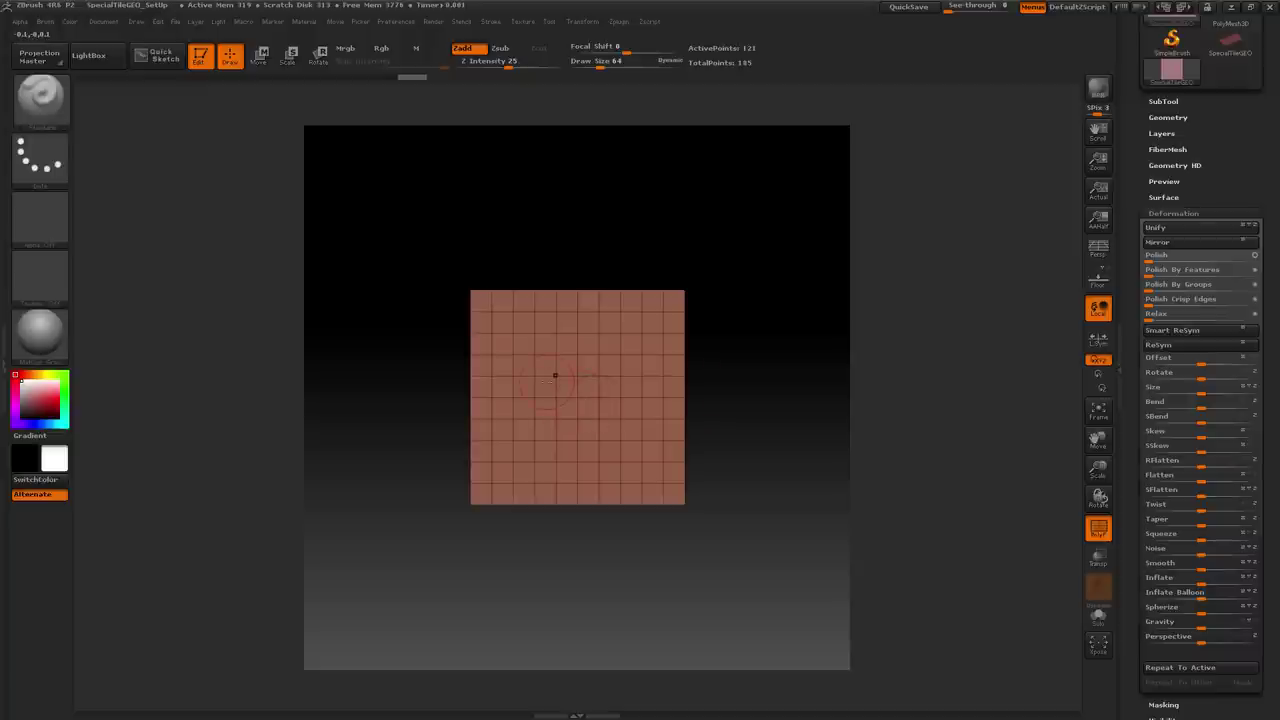
{"action": "left_click", "coordinate": [104, 22]}
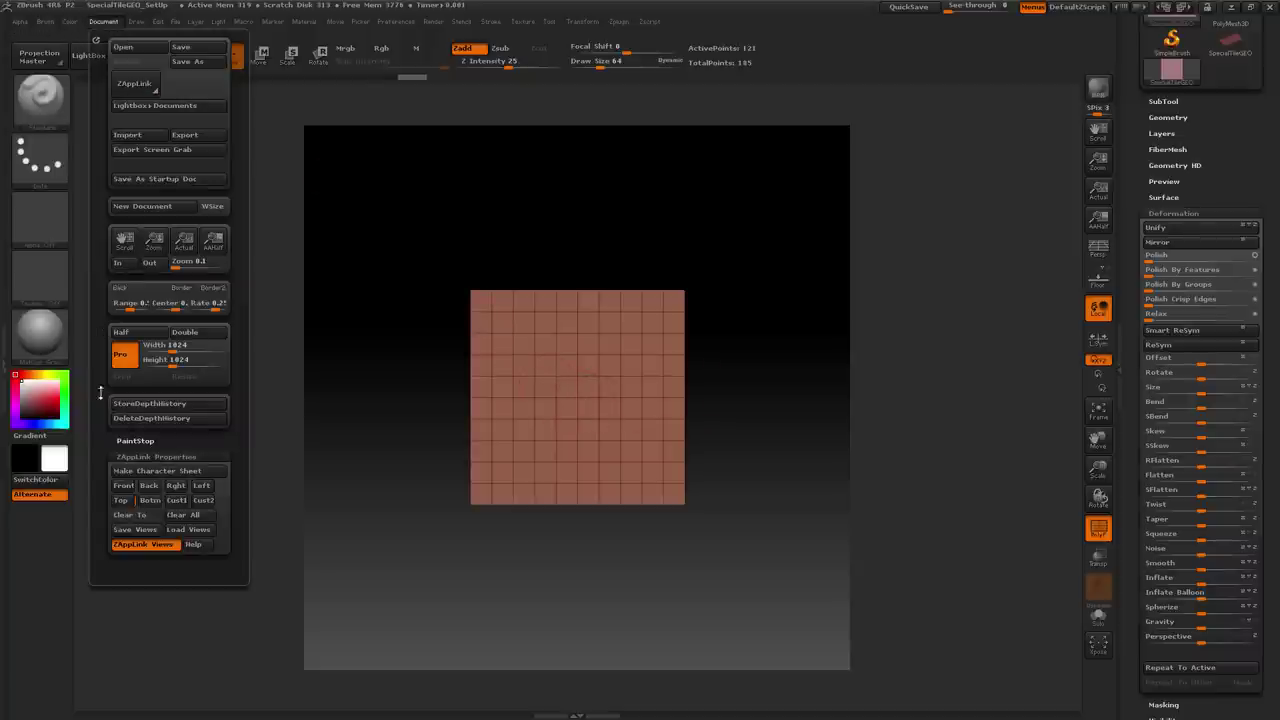
{"action": "left_click", "coordinate": [120, 500]}
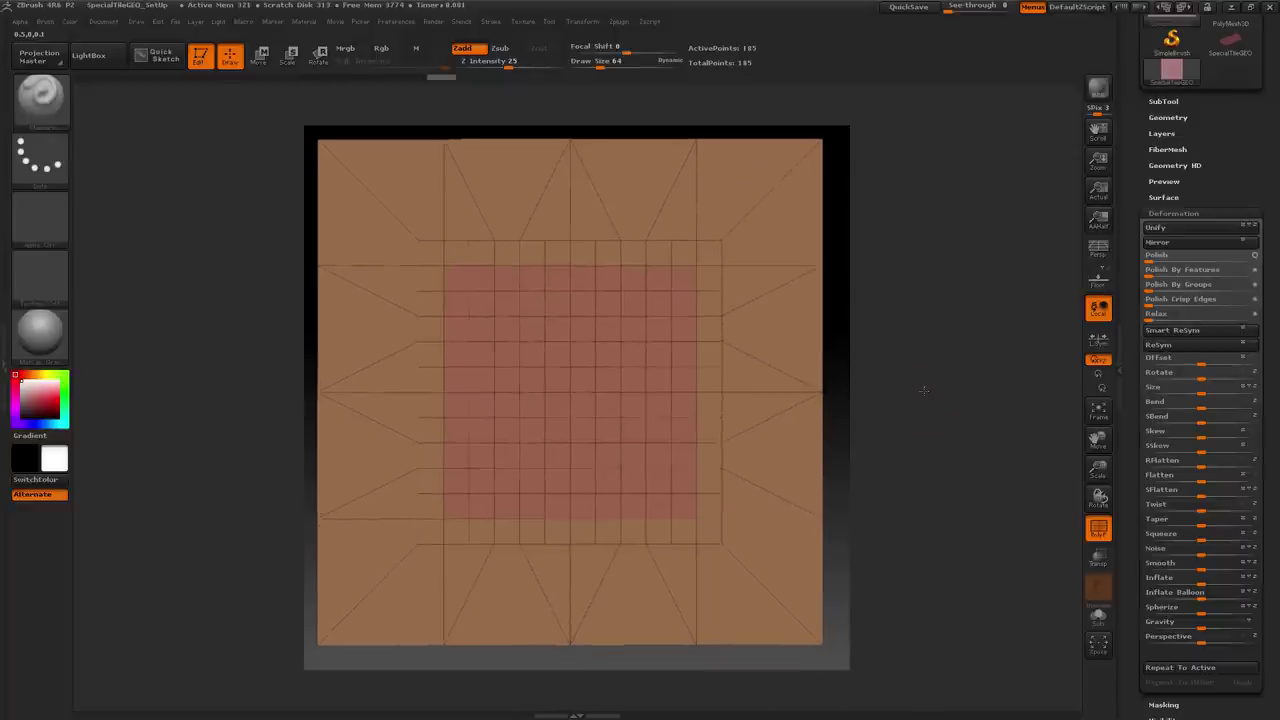
Trial-subdivide the plane with Divide and Ctrl+D, then undo back to the 185-point base
{"action": "left_click", "coordinate": [1160, 118]}
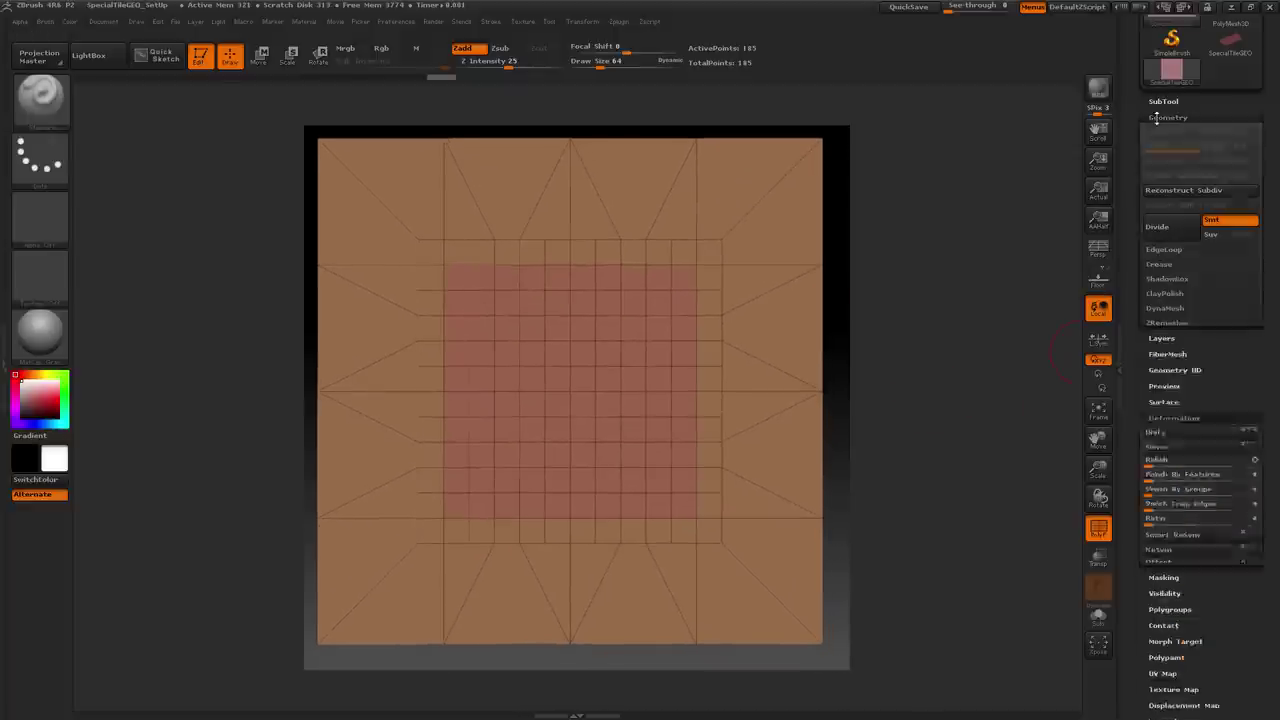
{"action": "left_click", "coordinate": [1160, 228]}
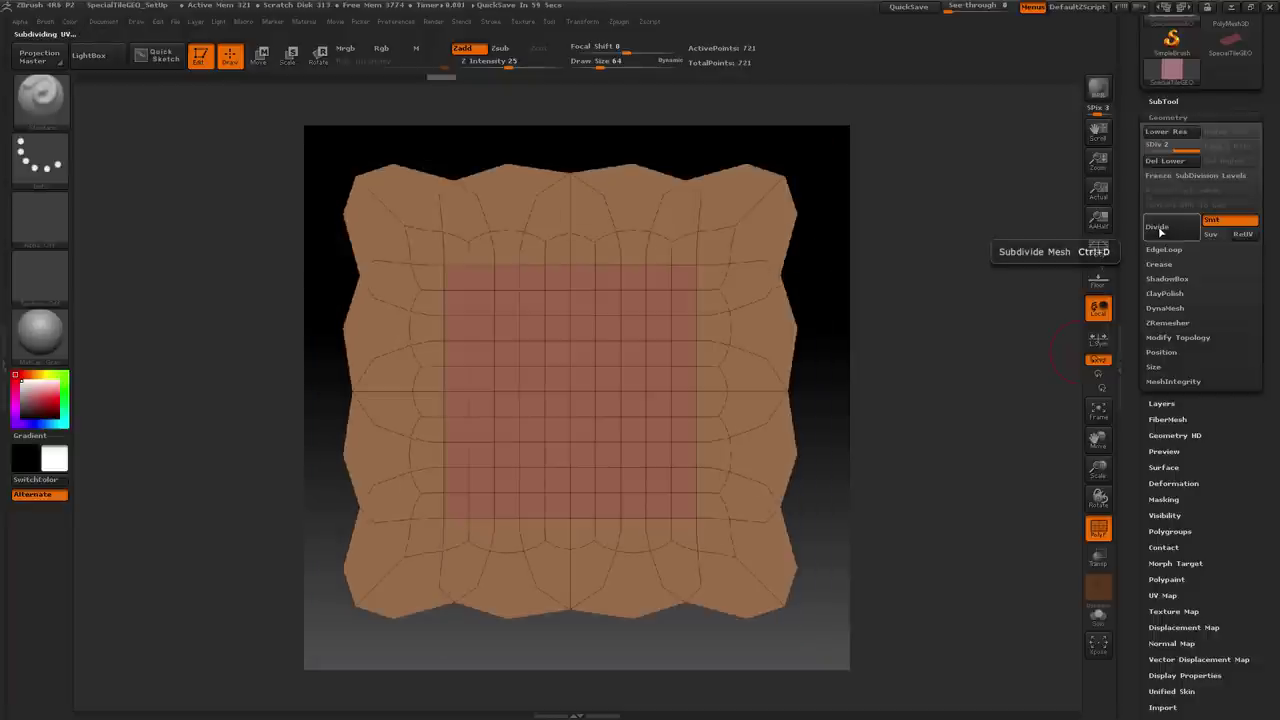
{"action": "left_click", "coordinate": [1160, 230]}
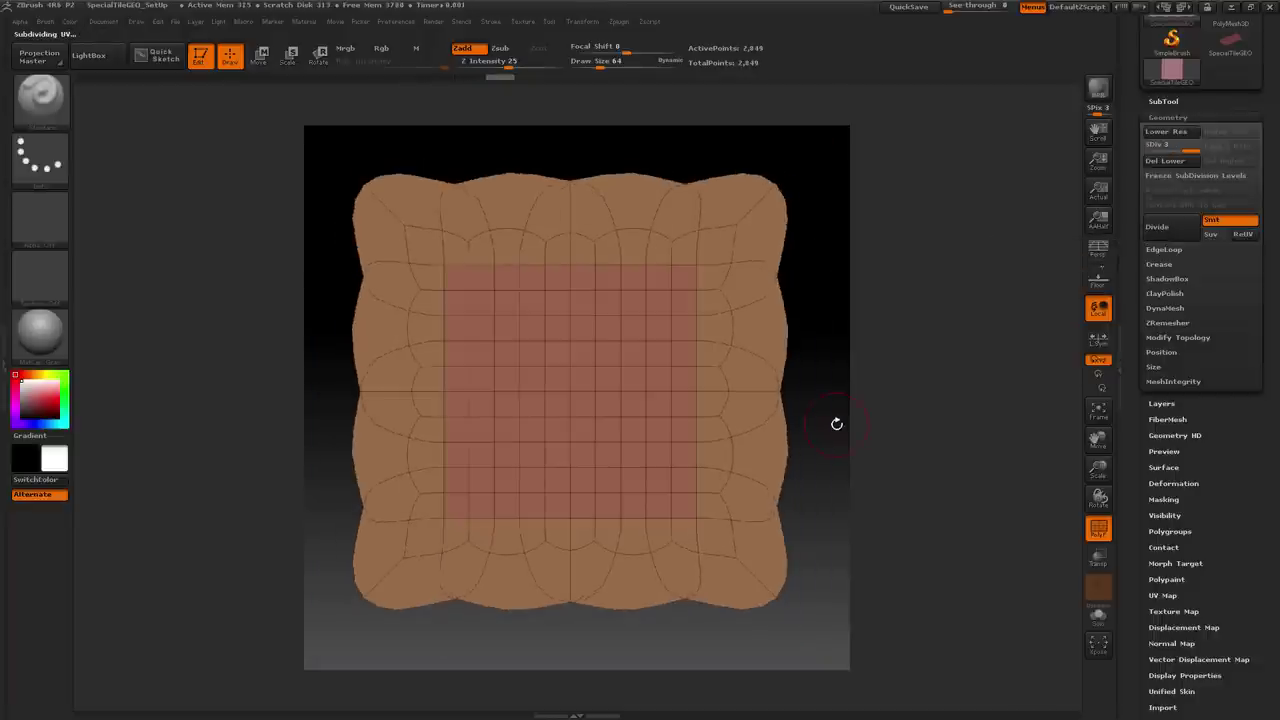
{"action": "key", "text": "ctrl+z"}
{"action": "key", "text": "ctrl+z"}
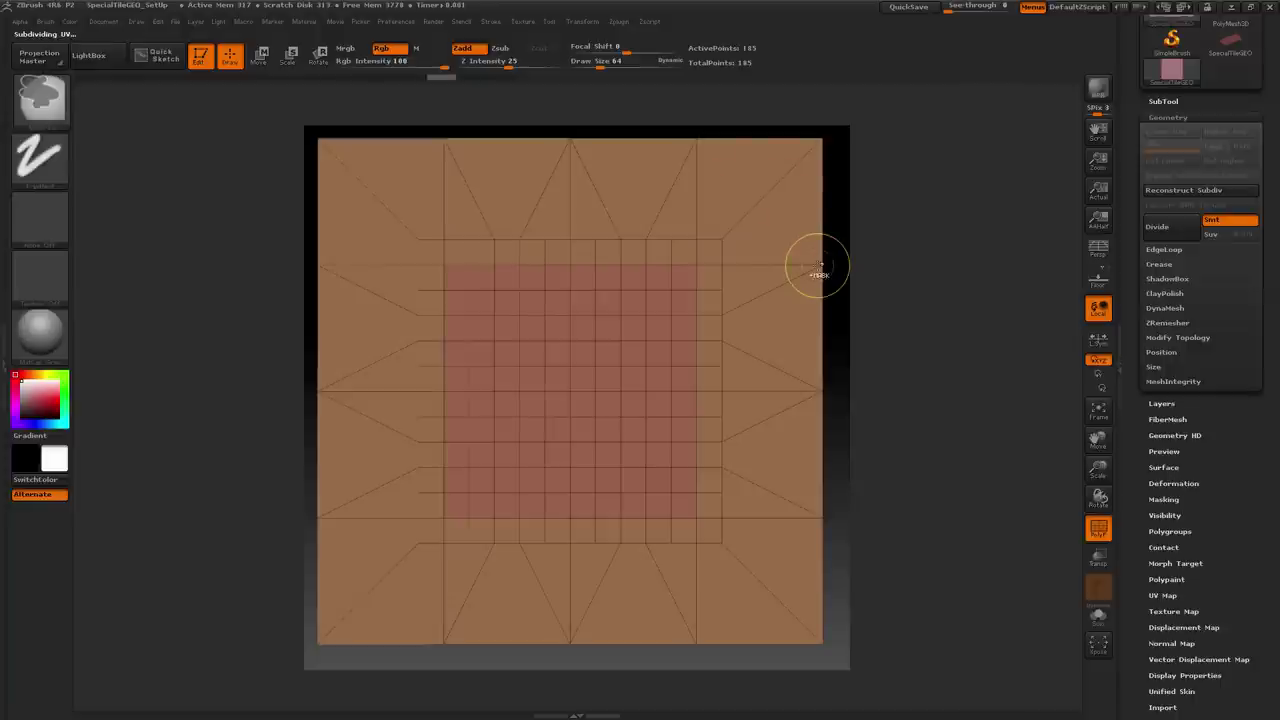
{"action": "key", "text": "ctrl+d"}
{"action": "key", "text": "ctrl+d"}
{"action": "key", "text": "ctrl+d"}
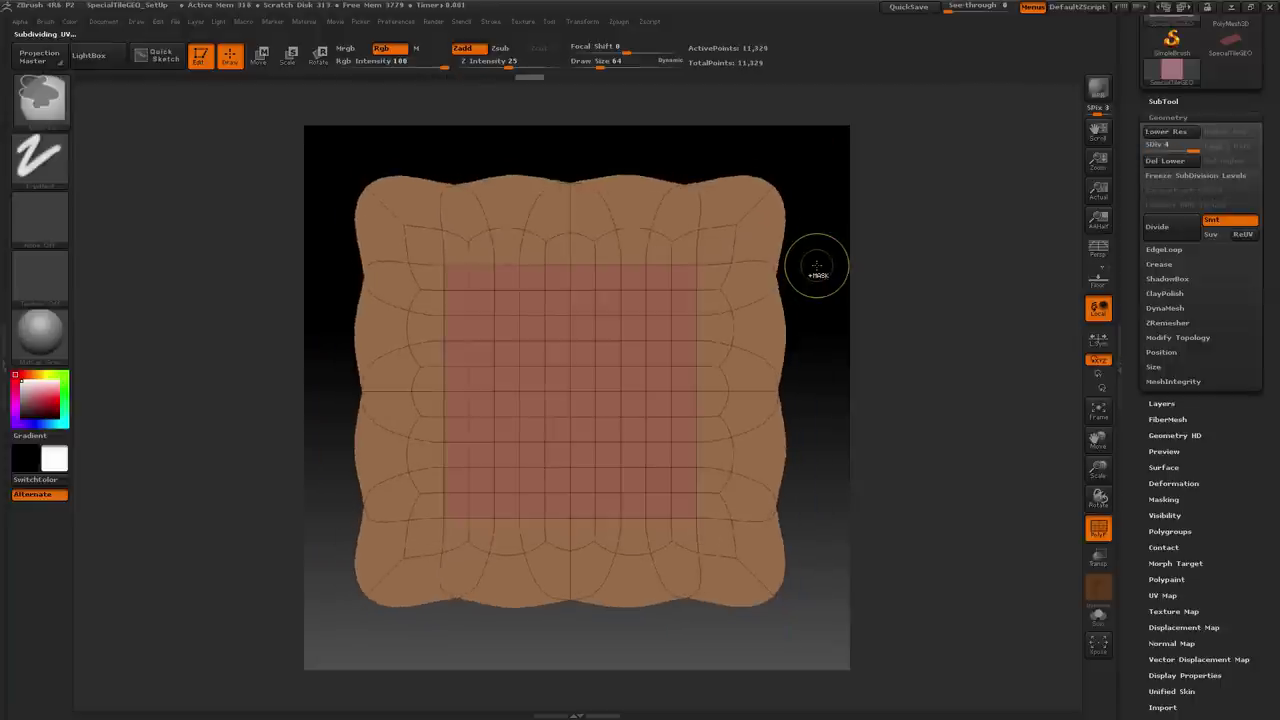
{"action": "key", "text": "ctrl+z"}
{"action": "key", "text": "ctrl+z"}
{"action": "key", "text": "ctrl+z"}
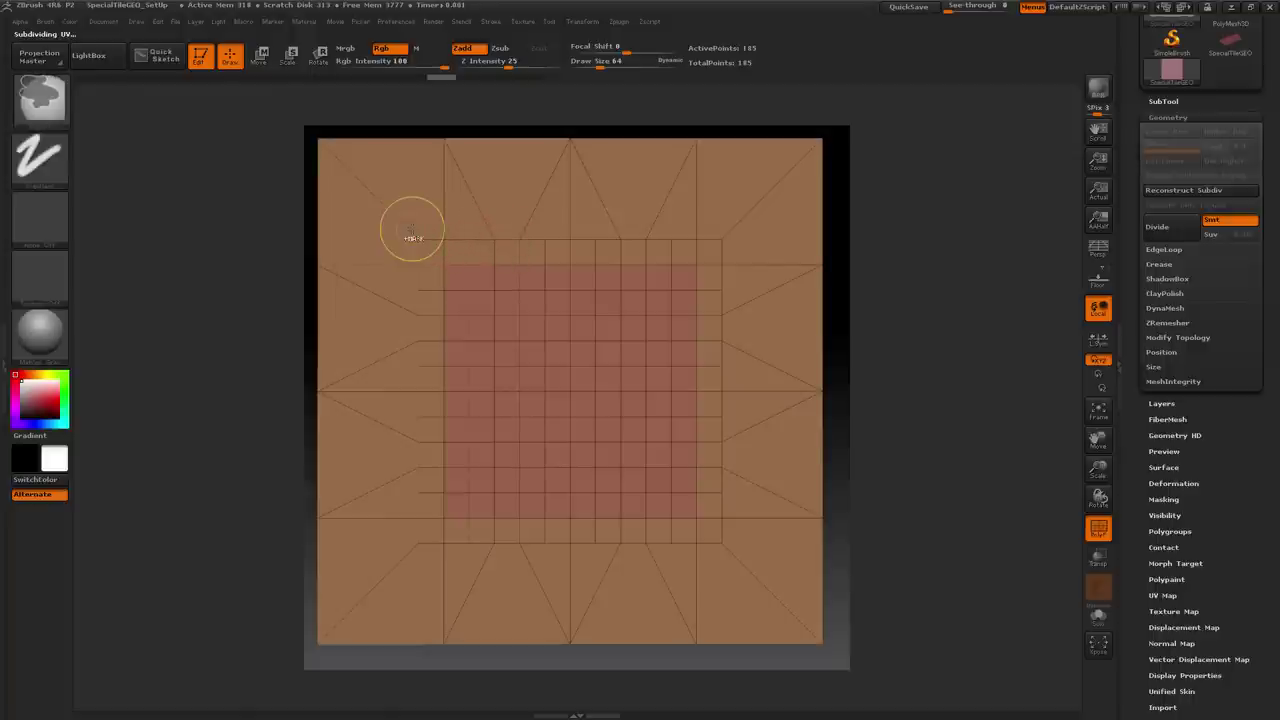
Hide and reveal the outer ring a few times, ending with the whole plane visible
{"action": "mouse_move", "coordinate": [410, 229]}
{"action": "left_mouse_down", "text": "ctrl+shift"}
{"action": "mouse_move", "coordinate": [640, 520]}
{"action": "mouse_move", "coordinate": [734, 531]}
{"action": "mouse_move", "coordinate": [731, 557]}
{"action": "left_mouse_up", "text": "ctrl+shift"}
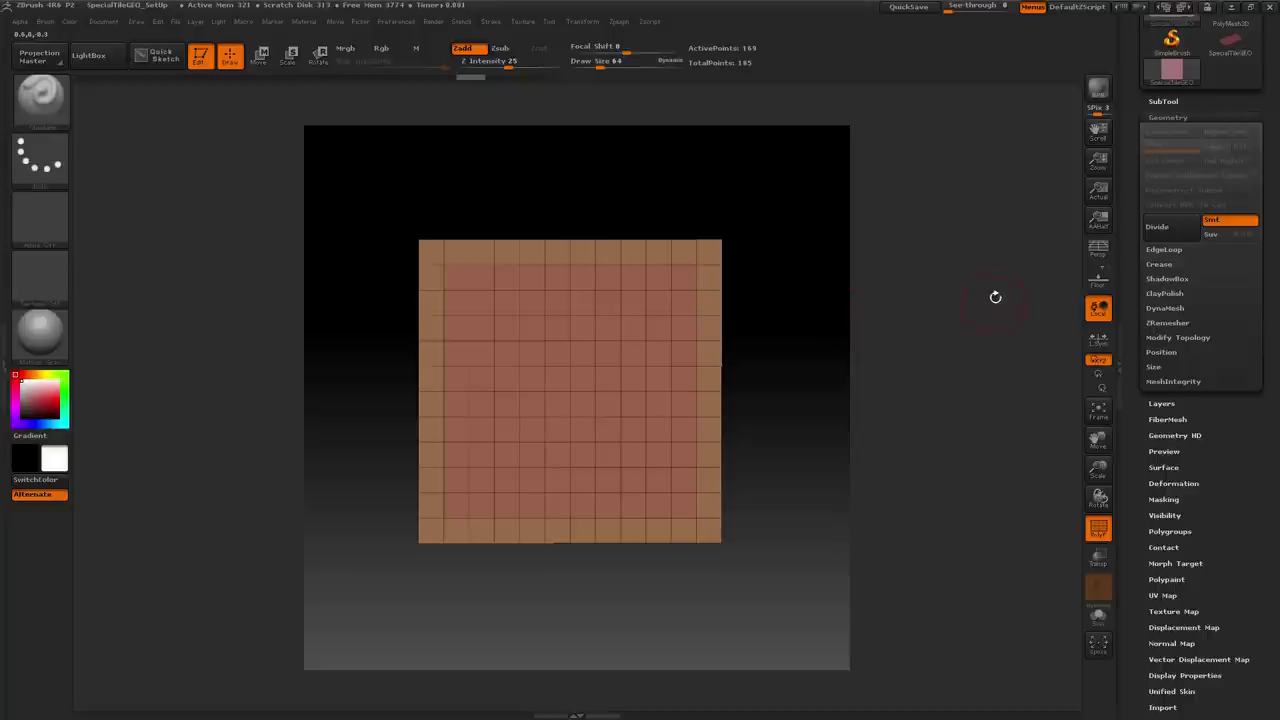
{"action": "key", "text": "ctrl"}
{"action": "left_click", "coordinate": [876, 341], "text": "ctrl+shift"}
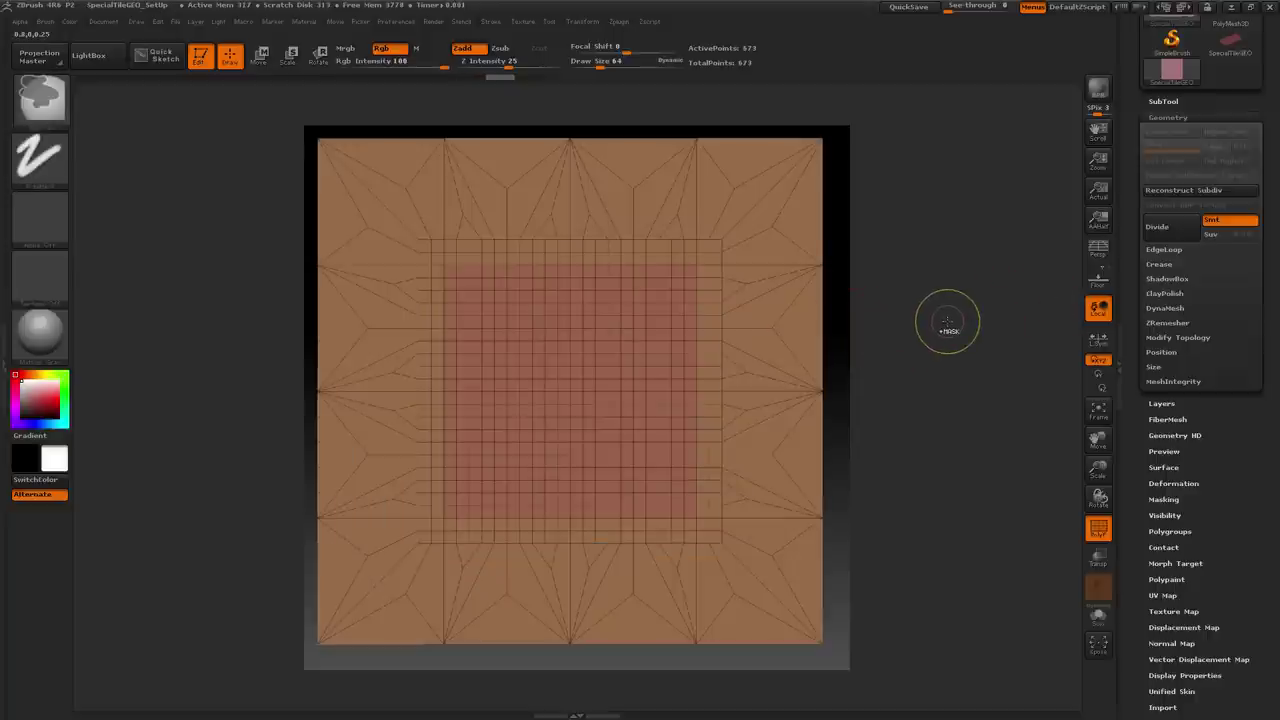
{"action": "left_click", "coordinate": [948, 326], "text": "ctrl+shift"}
{"action": "left_click", "coordinate": [1000, 322], "text": "ctrl+shift"}
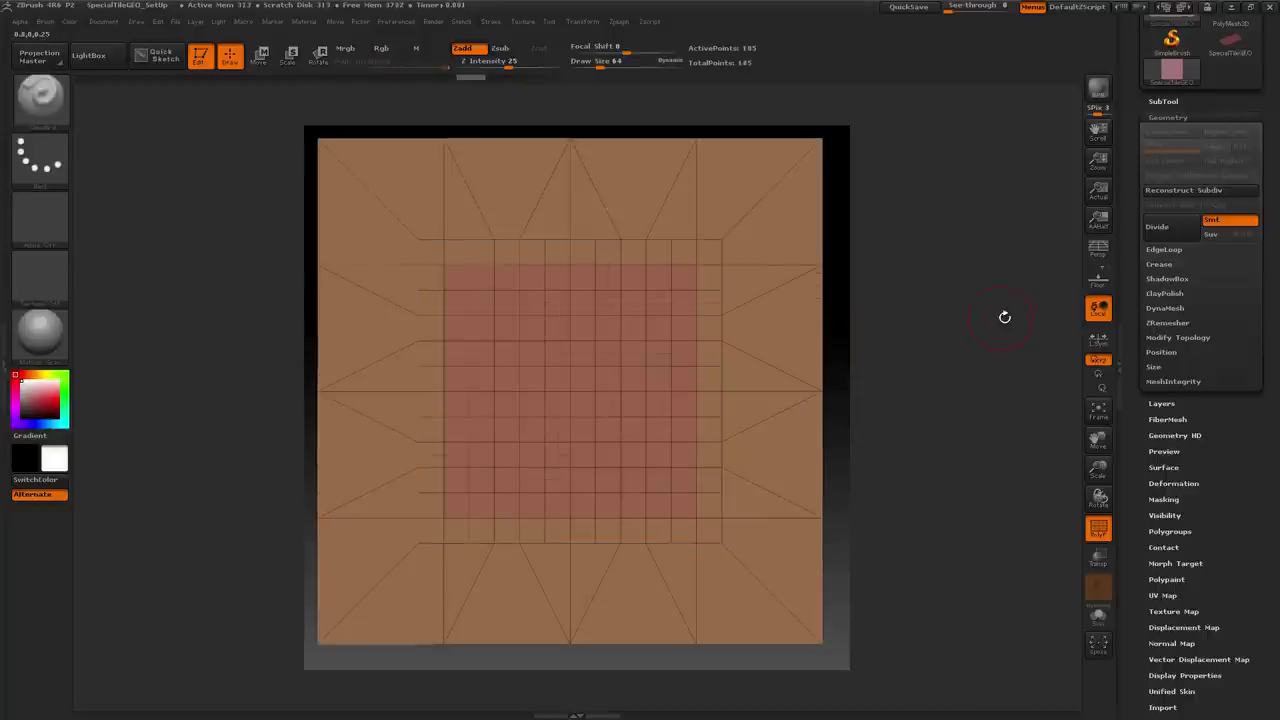
Turn off smoothing, test two subdivisions against the wireframe, then undo to the coarse grid
{"action": "left_click", "coordinate": [1222, 224]}
{"action": "left_click", "coordinate": [1166, 228]}
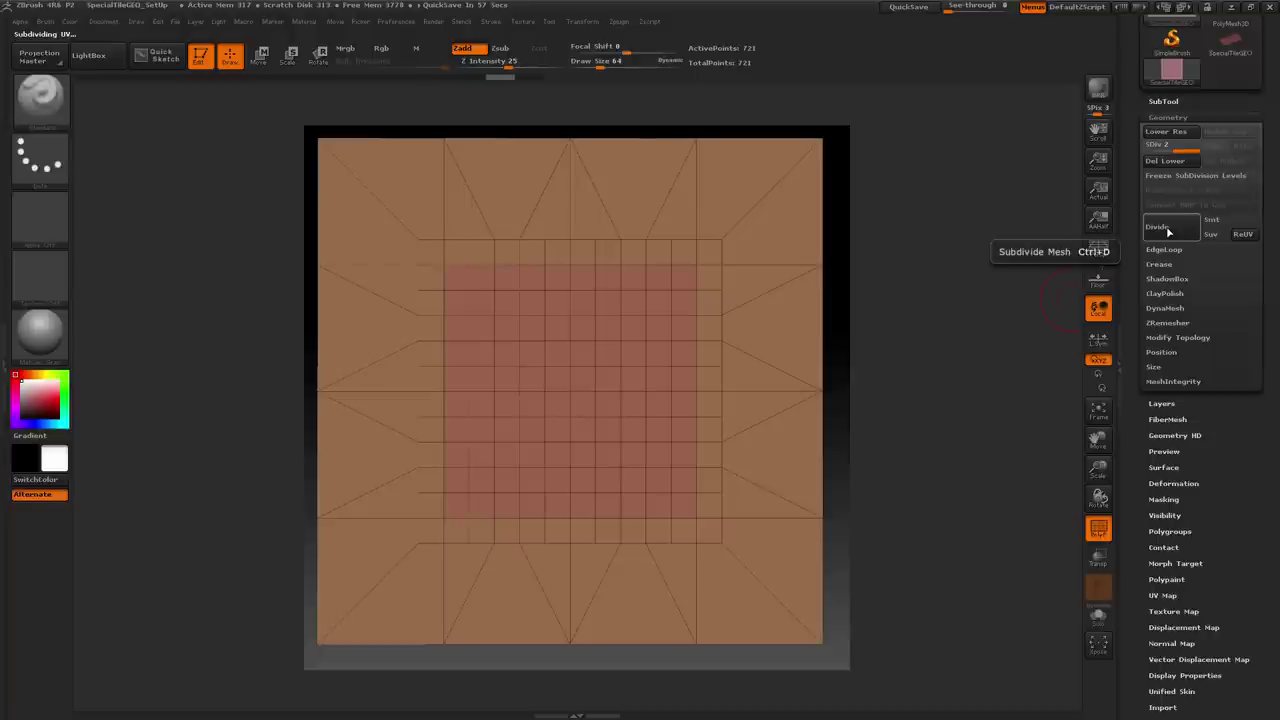
{"action": "left_click", "coordinate": [1164, 236]}
{"action": "left_click", "coordinate": [1097, 535]}
{"action": "left_click", "coordinate": [1097, 535]}
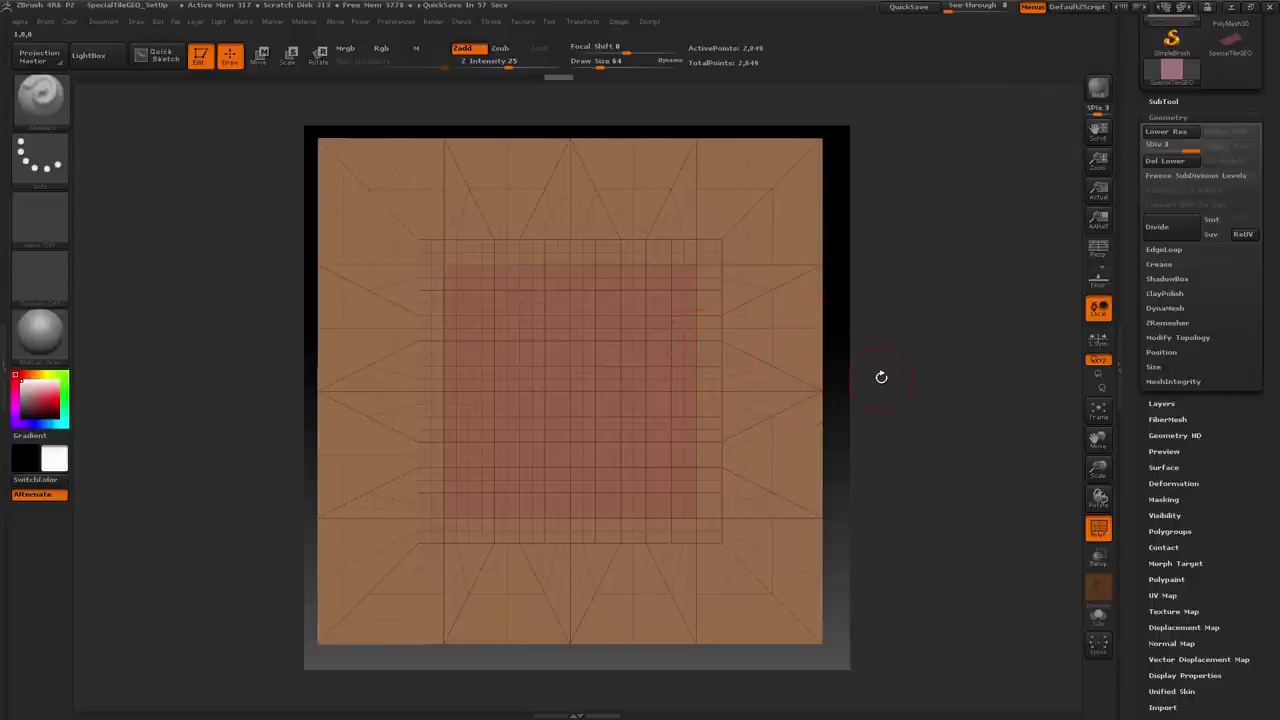
{"action": "key", "text": "ctrl+z"}
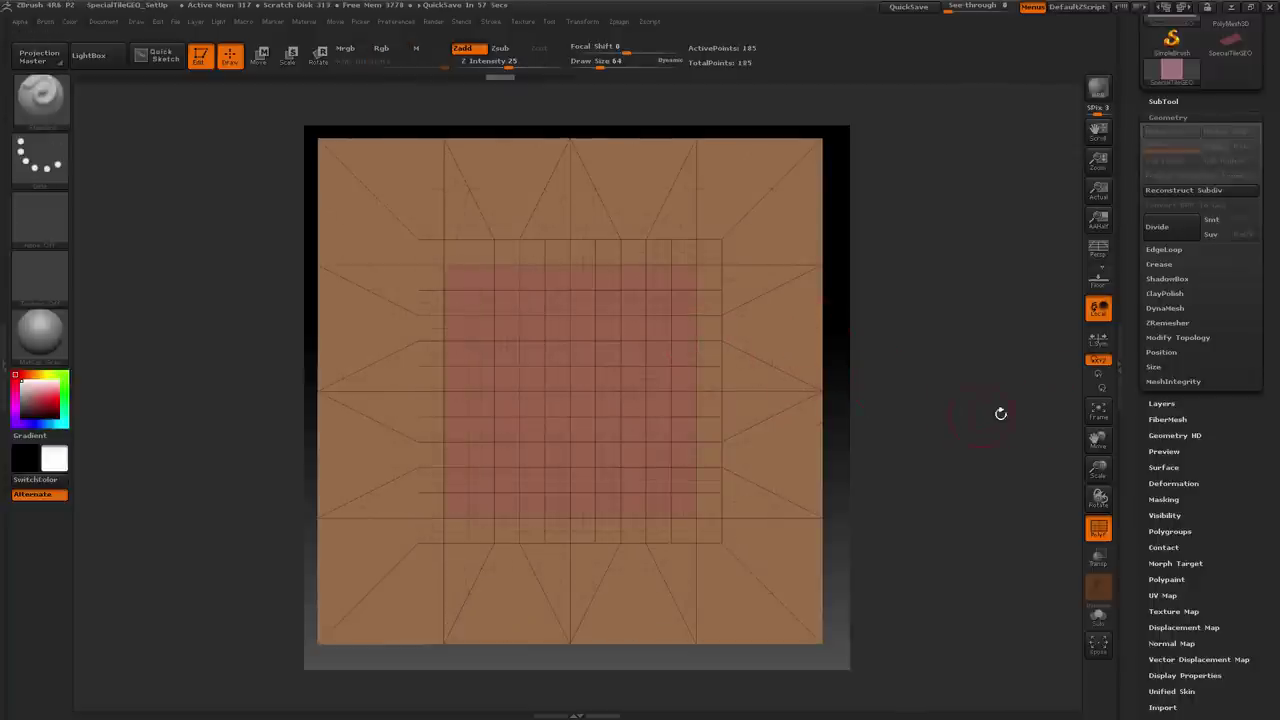
Isolate and divide the central grid three times, unhiding the border between passes, reaching 9,713 points
{"action": "key", "text": "ctrl+shift"}
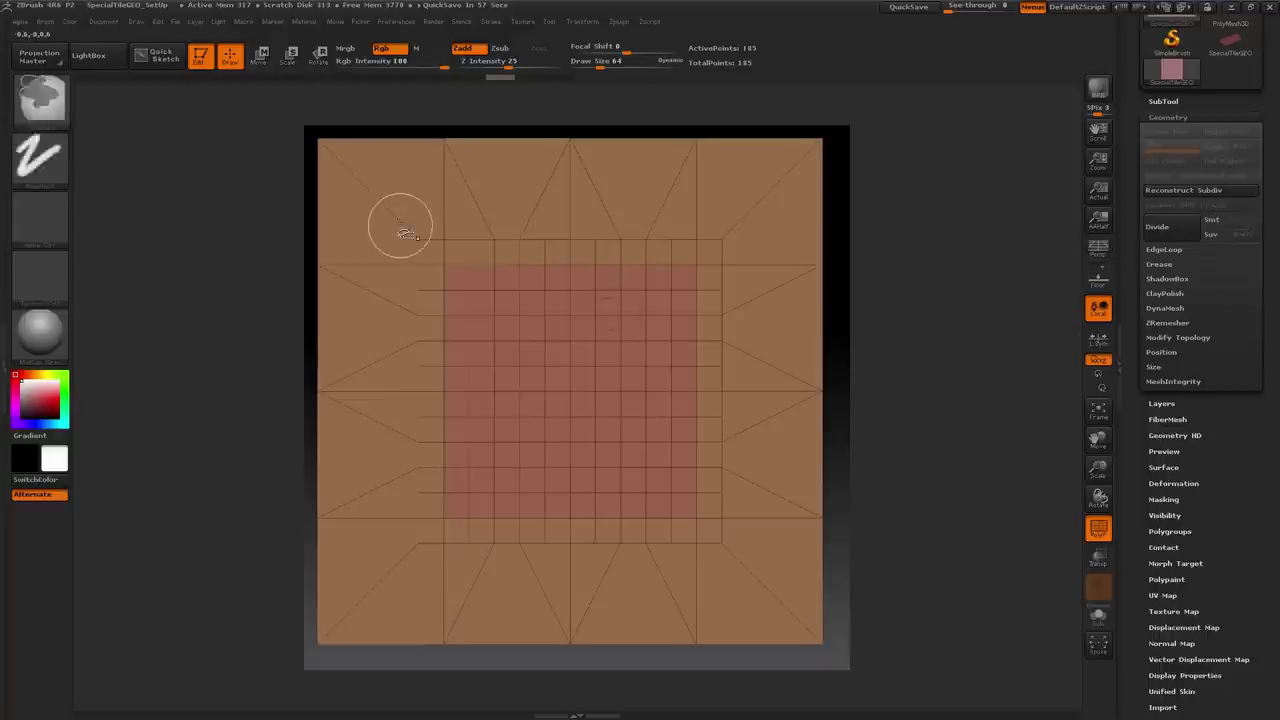
{"action": "left_click_drag", "start_coordinate": [410, 232], "coordinate": [734, 552], "text": "ctrl+shift"}
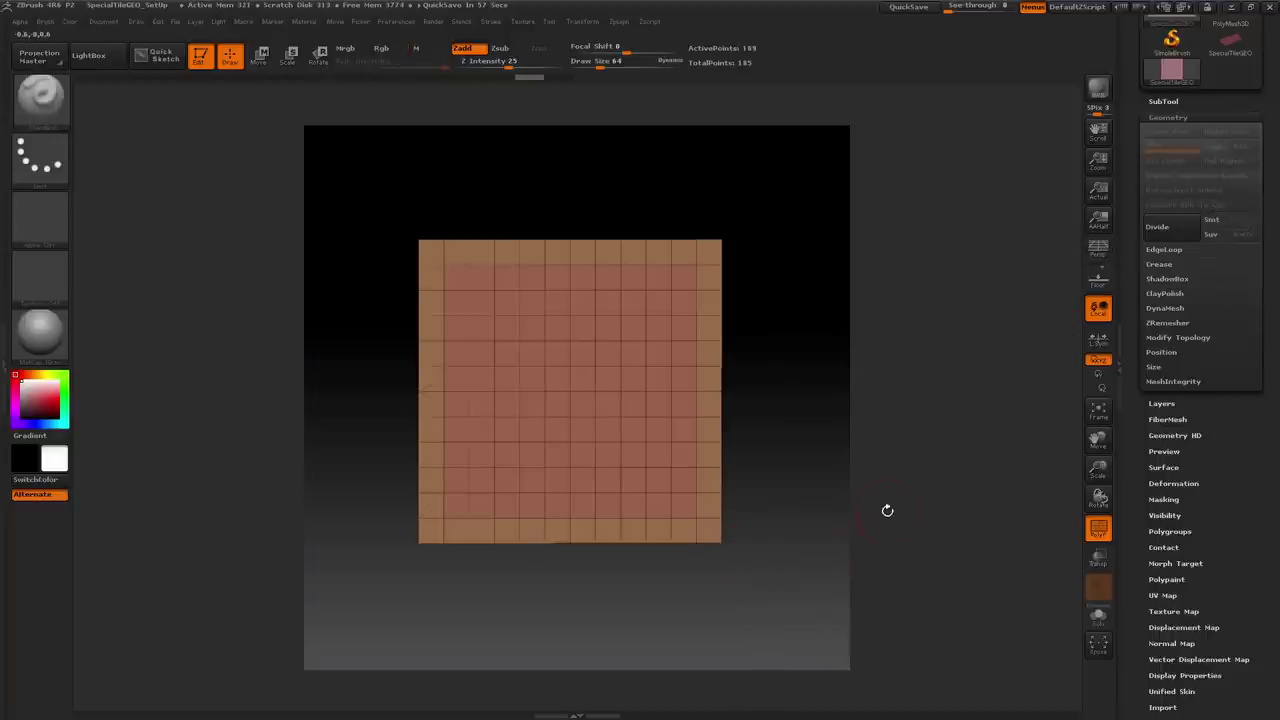
{"action": "left_click", "coordinate": [1163, 237]}
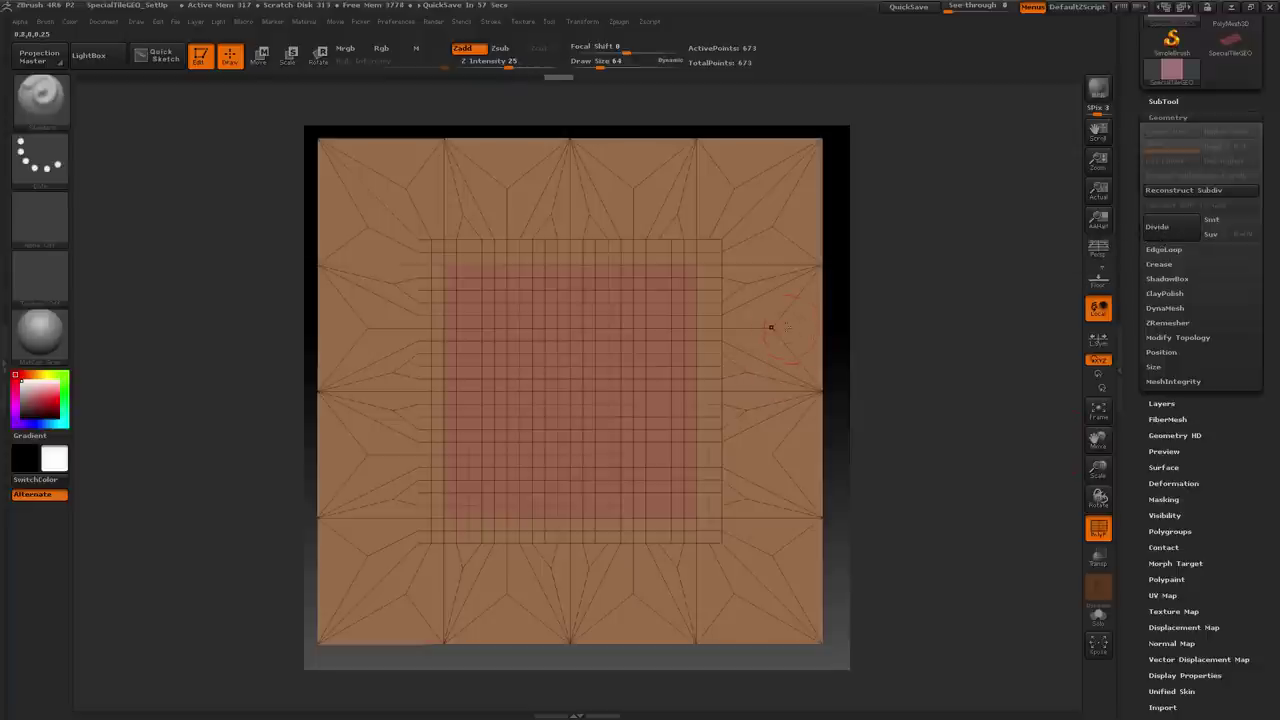
{"action": "key", "text": "ctrl+shift"}
{"action": "left_click_drag", "start_coordinate": [414, 232], "coordinate": [726, 544], "text": "ctrl+shift"}
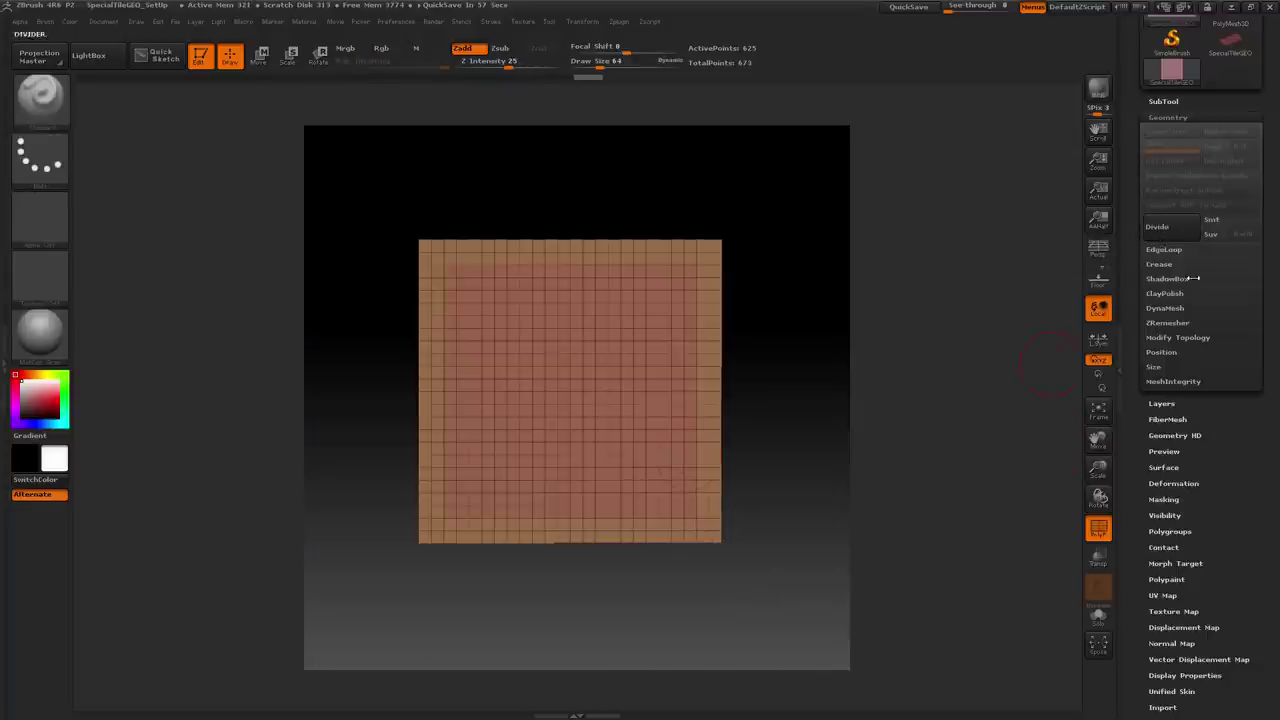
{"action": "left_click", "coordinate": [1161, 237]}
{"action": "key", "text": "ctrl+shift"}
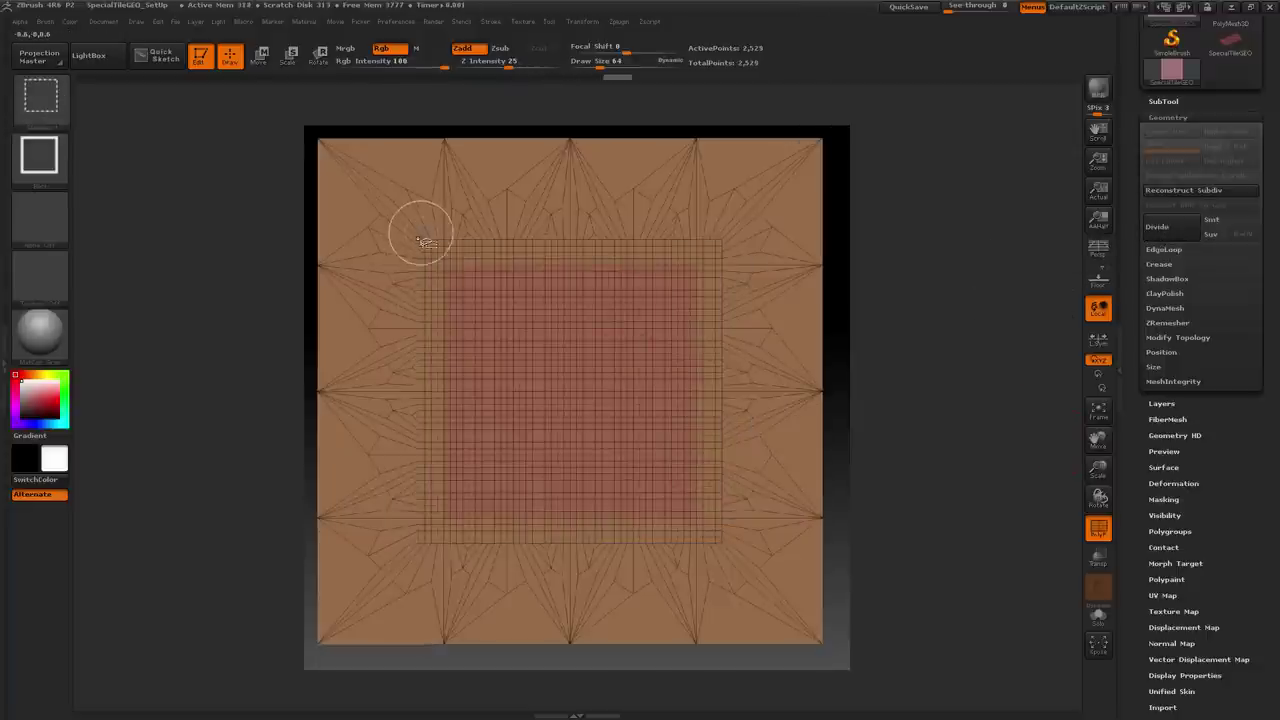
{"action": "mouse_move", "coordinate": [415, 236]}
{"action": "left_mouse_down", "text": "ctrl+shift"}
{"action": "mouse_move", "coordinate": [694, 544]}
{"action": "mouse_move", "coordinate": [733, 556]}
{"action": "mouse_move", "coordinate": [729, 545]}
{"action": "left_mouse_up", "text": "ctrl+shift"}
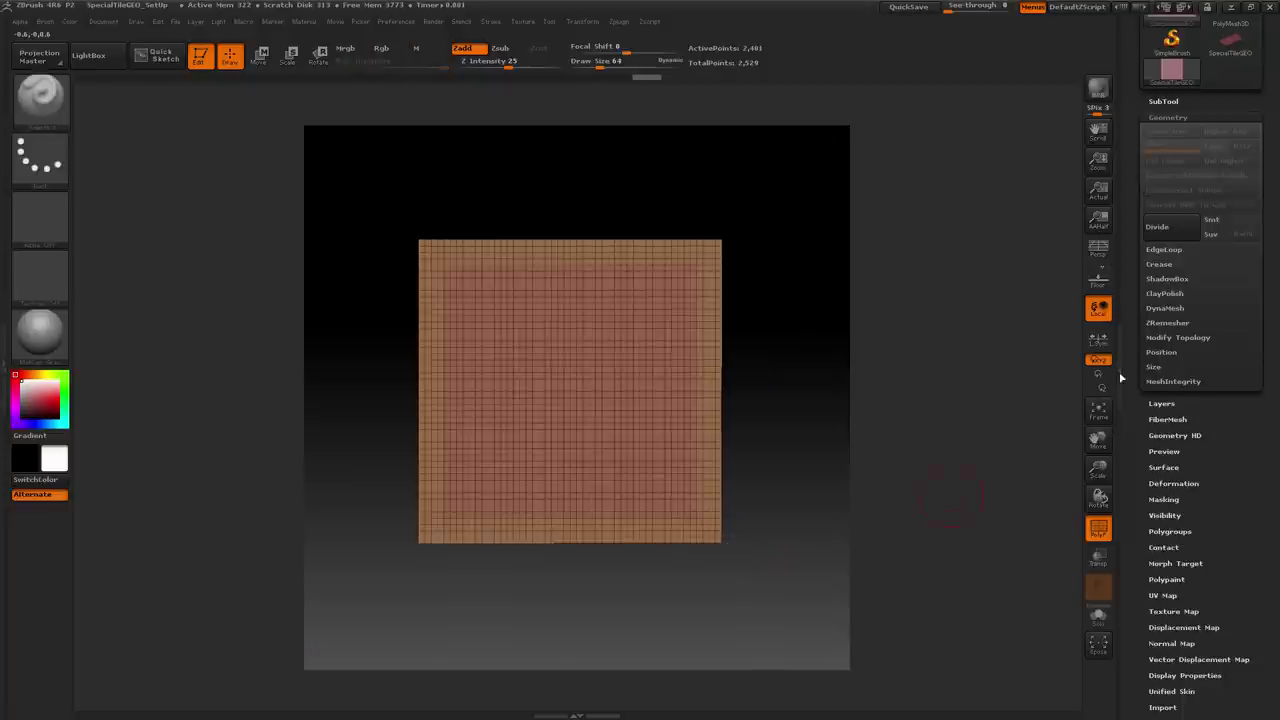
{"action": "left_click", "coordinate": [1183, 238]}
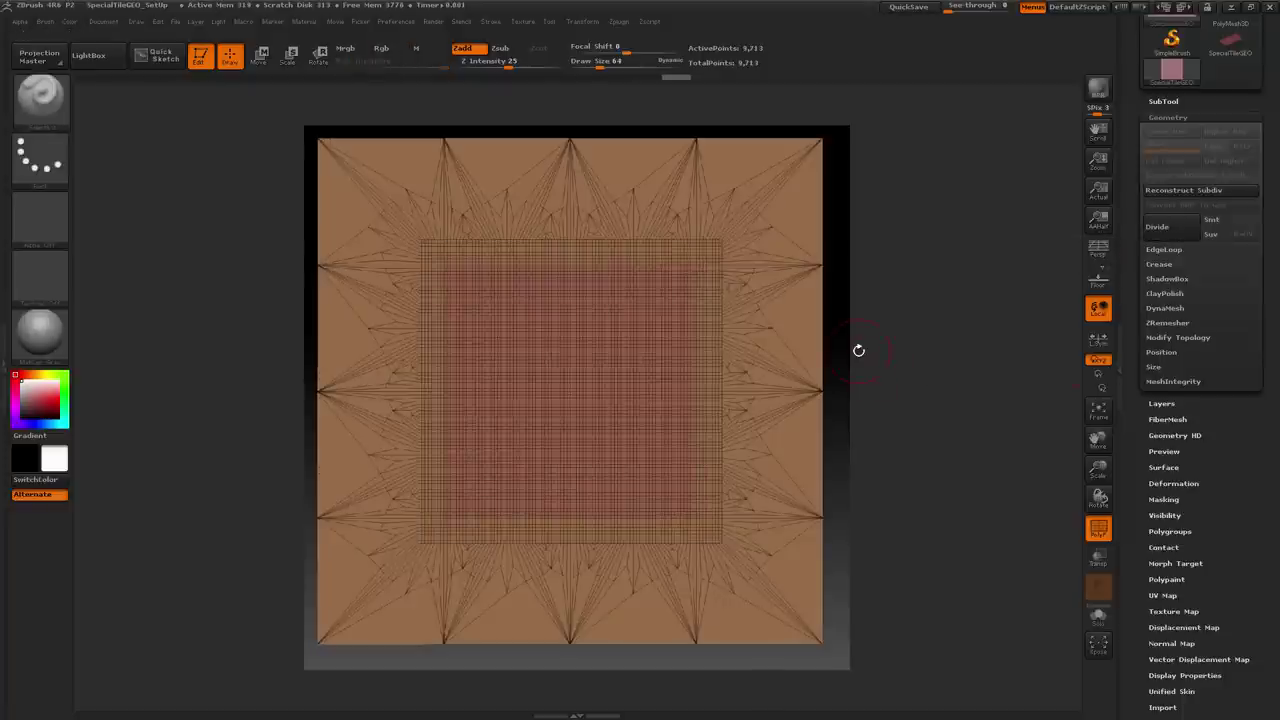
Divide the tile plane twice to SDiv 3, reaching 155,745 points
{"action": "left_click", "coordinate": [1168, 230]}
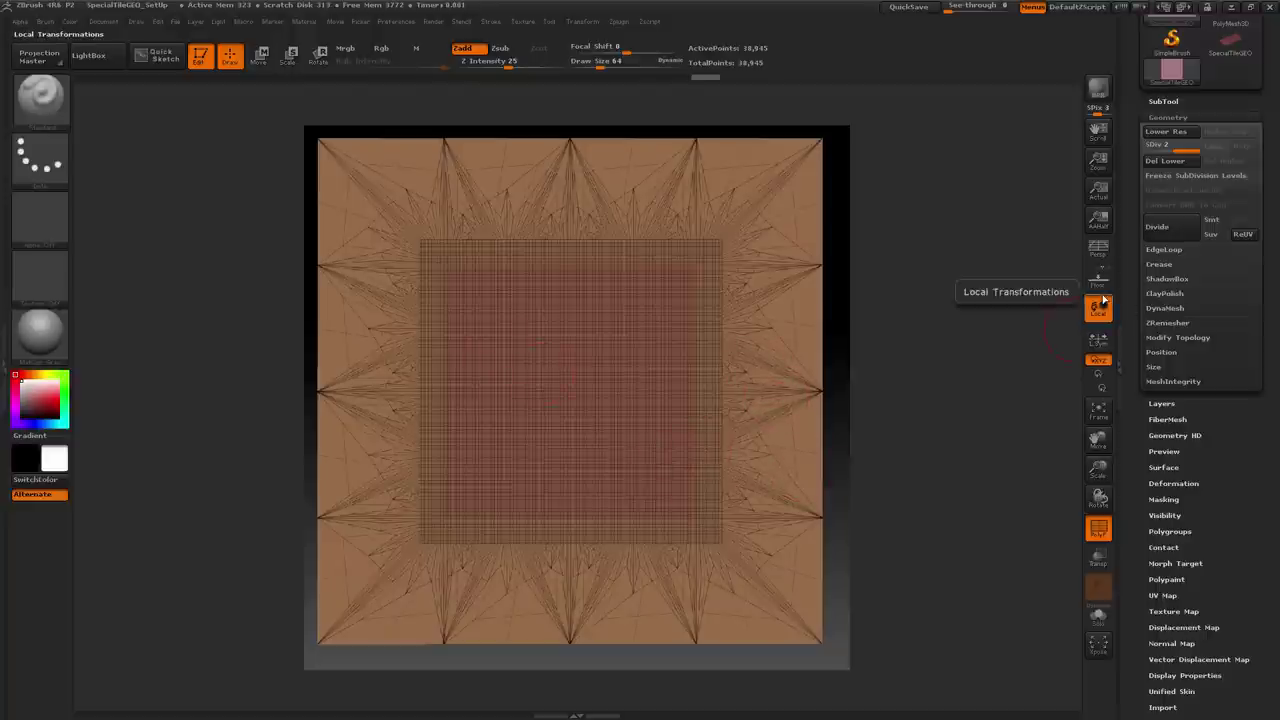
{"action": "left_click", "coordinate": [1180, 235]}
{"action": "scroll", "coordinate": [1172, 222], "scroll_direction": "up", "scroll_amount": 3}
Expand the SubTool list and frame the plane in the view with F
{"action": "mouse_move", "coordinate": [1169, 215]}
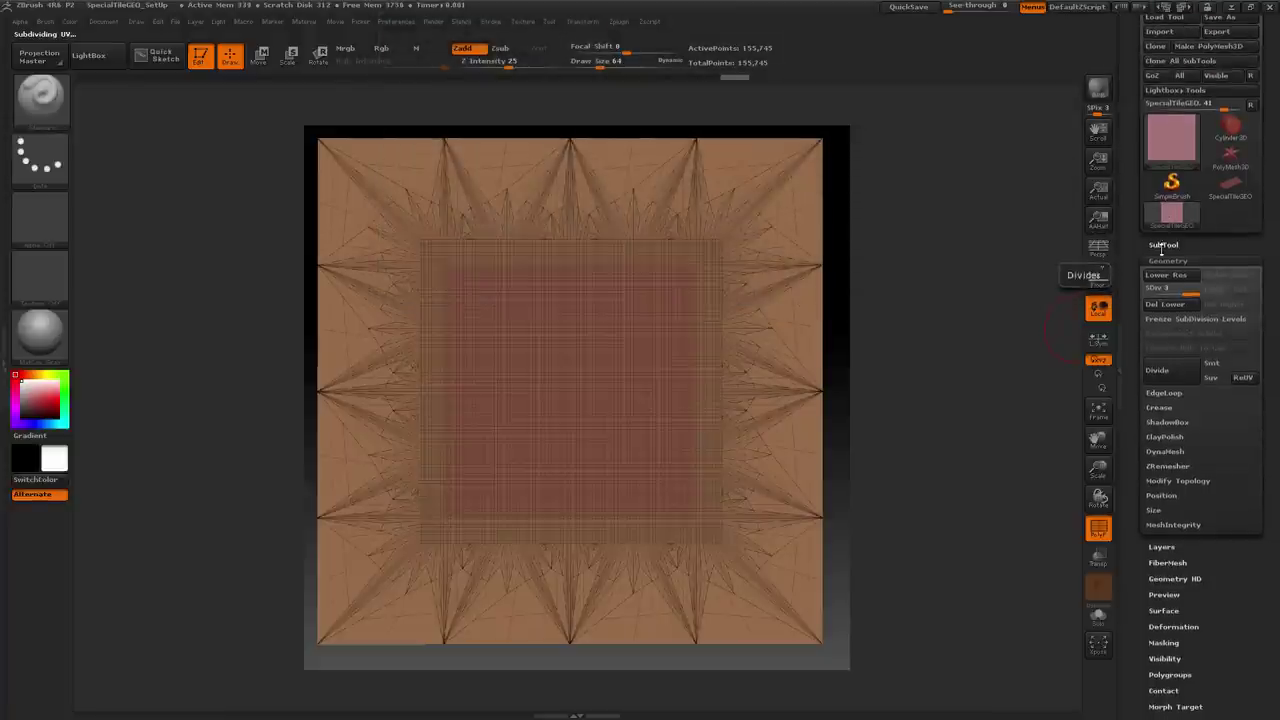
{"action": "left_click", "coordinate": [1160, 245]}
{"action": "mouse_move", "coordinate": [1160, 266]}
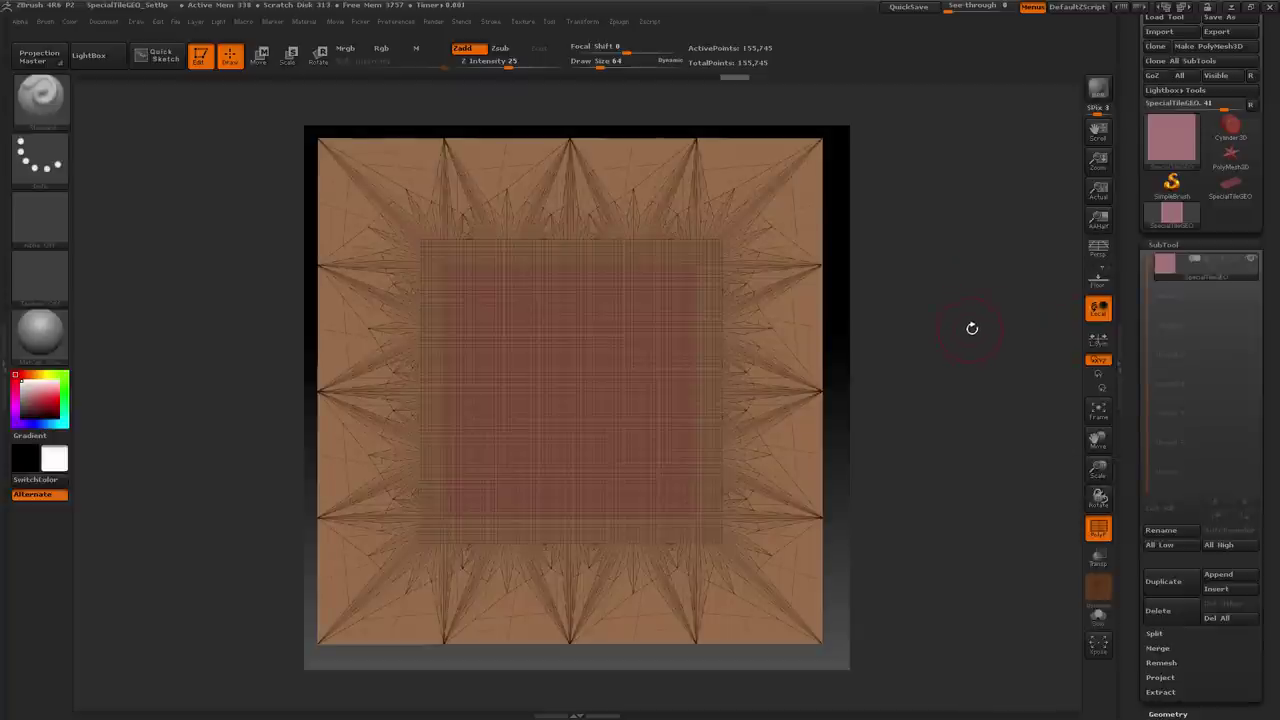
{"action": "left_click_drag", "start_coordinate": [975, 325], "coordinate": [962, 329]}
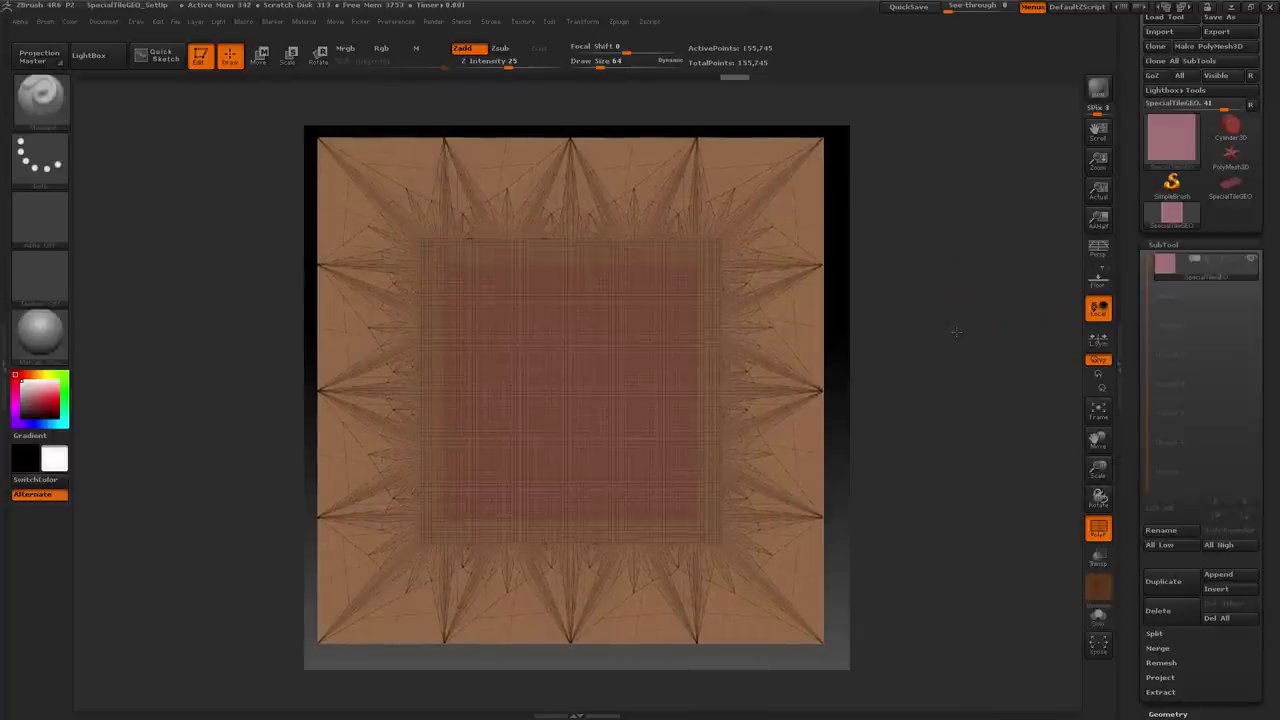
{"action": "key", "text": "f"}
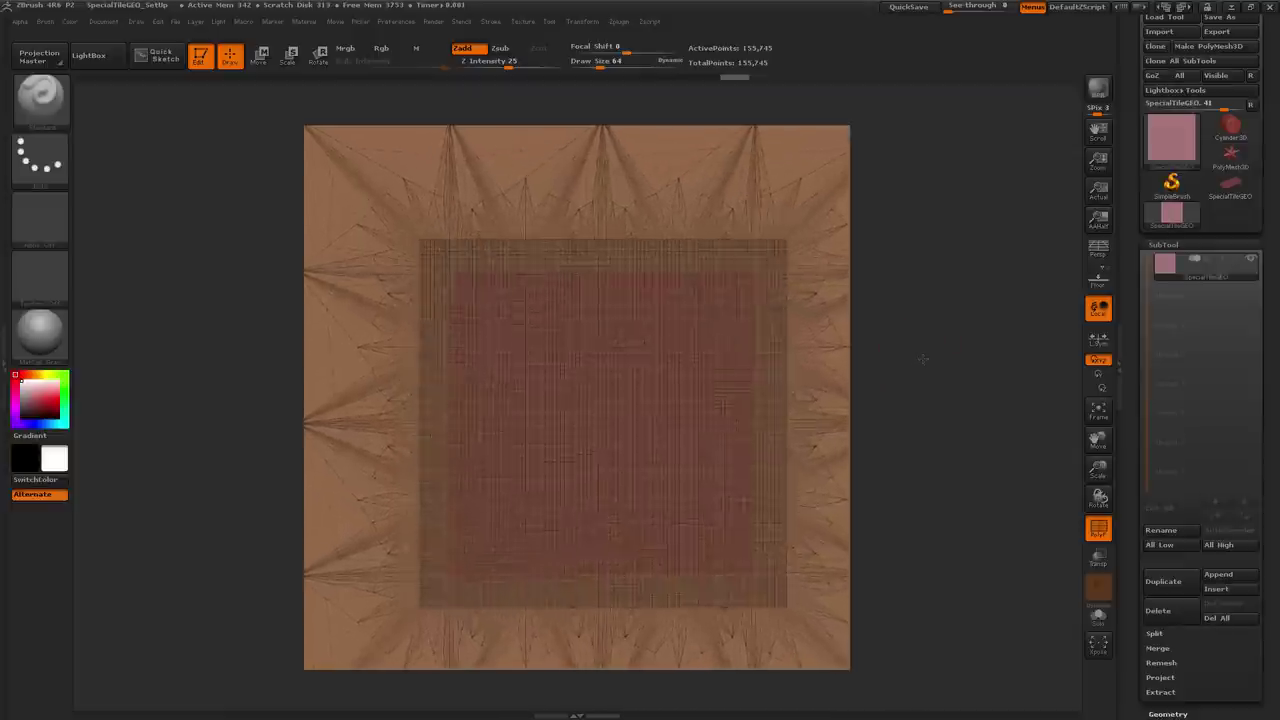
{"action": "mouse_move", "coordinate": [924, 360]}
{"action": "left_mouse_down", "text": "alt"}
{"action": "mouse_move", "coordinate": [943, 354]}
{"action": "mouse_move", "coordinate": [928, 346]}
{"action": "left_mouse_up", "text": "alt"}
{"action": "left_click_drag", "start_coordinate": [1132, 210], "coordinate": [1128, 376]}
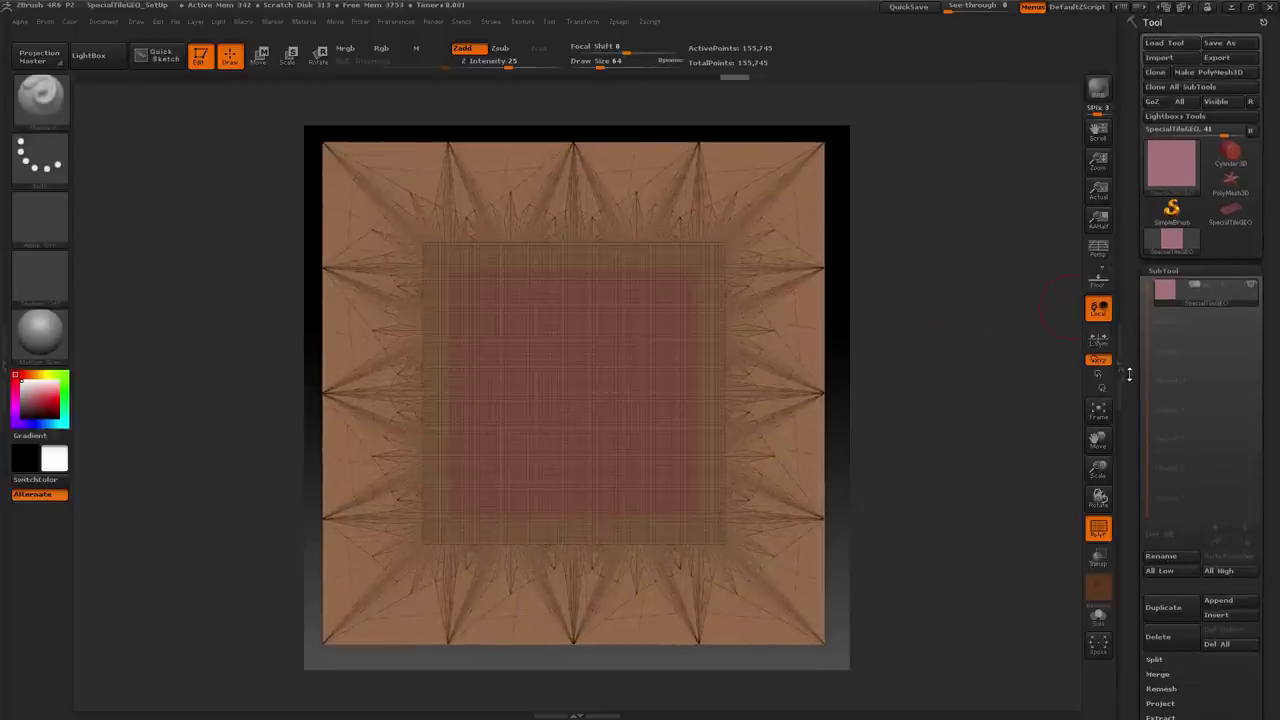
Dock the Brush palette beside the canvas and turn on WrapMode in its Curve settings
{"action": "left_click", "coordinate": [45, 22]}
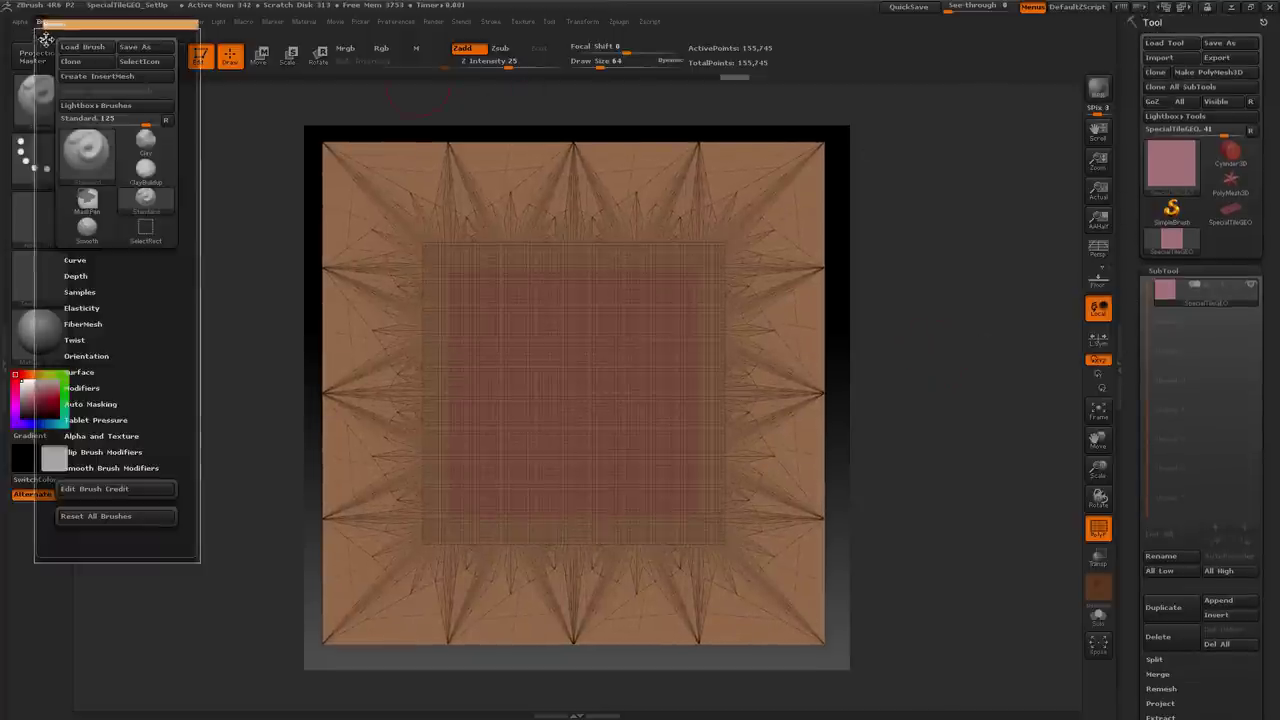
{"action": "mouse_move", "coordinate": [41, 39]}
{"action": "left_mouse_down"}
{"action": "mouse_move", "coordinate": [559, 220]}
{"action": "mouse_move", "coordinate": [1065, 150]}
{"action": "mouse_move", "coordinate": [1125, 100]}
{"action": "left_mouse_up"}
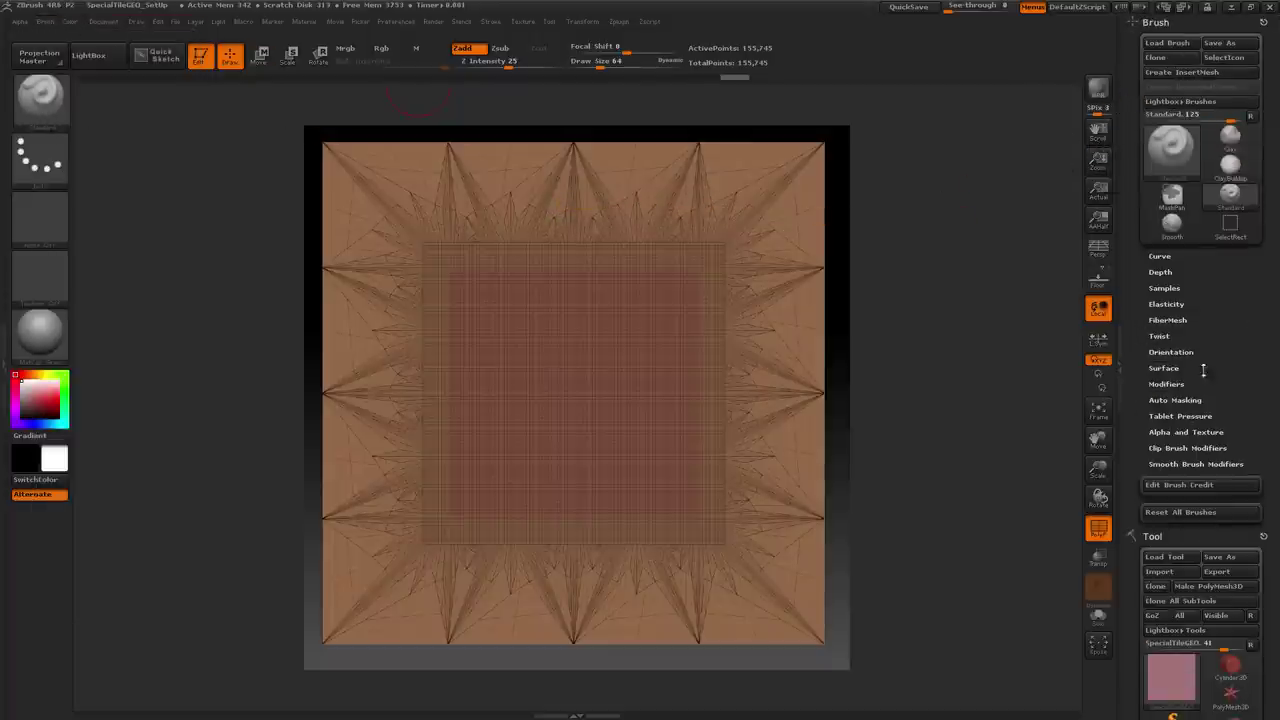
{"action": "left_click", "coordinate": [1160, 257]}
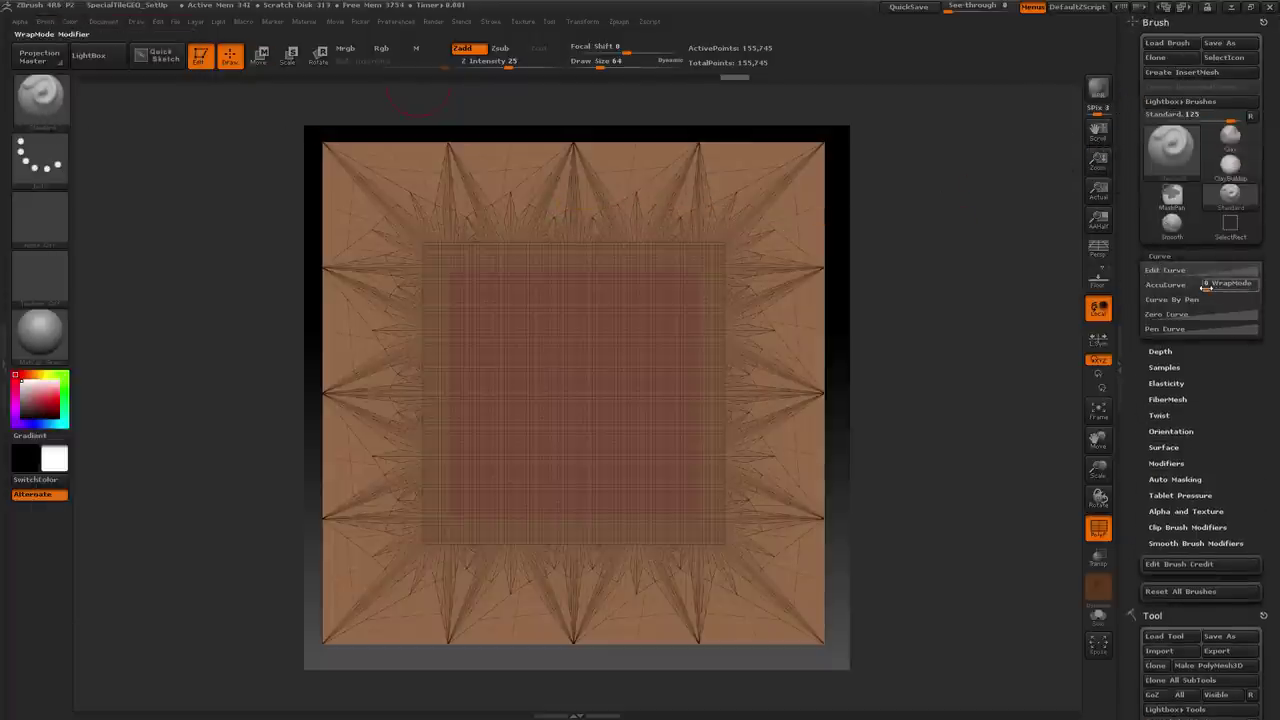
{"action": "left_click_drag", "start_coordinate": [1207, 285], "coordinate": [1221, 286]}
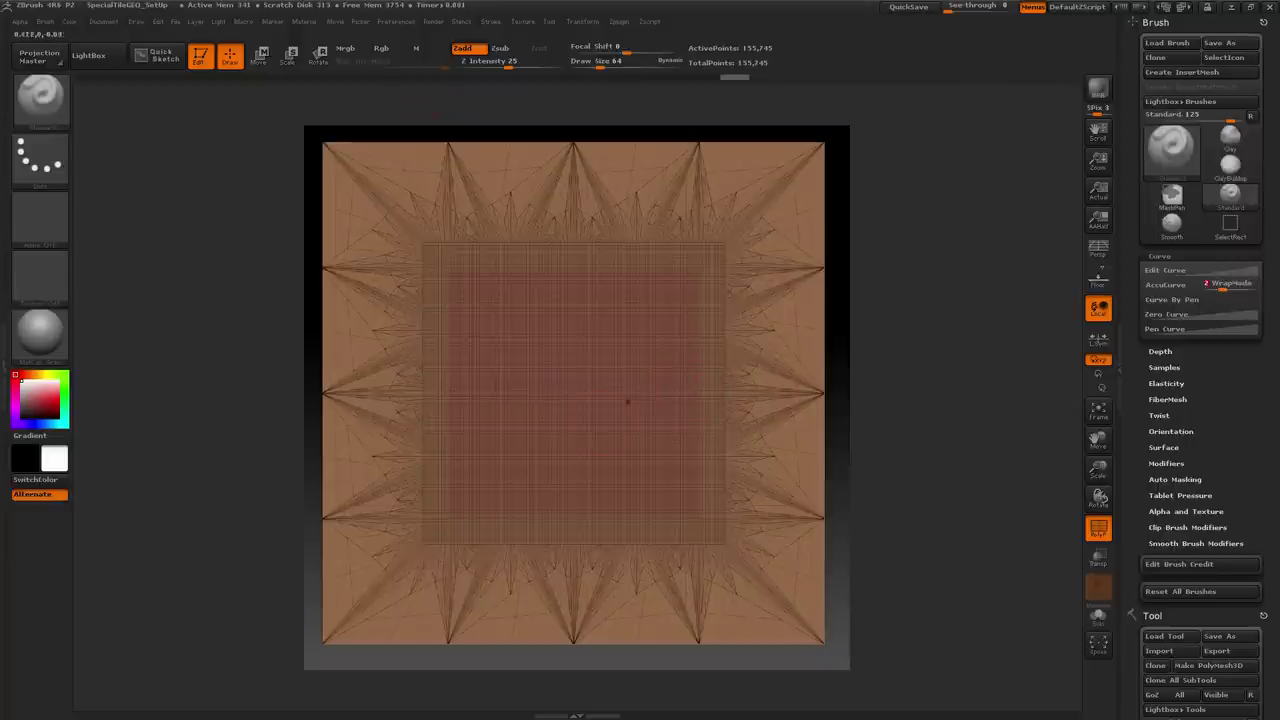
Set the brush size to 14, try a wavy S-shaped test stroke, and undo it
{"action": "key", "text": "s"}
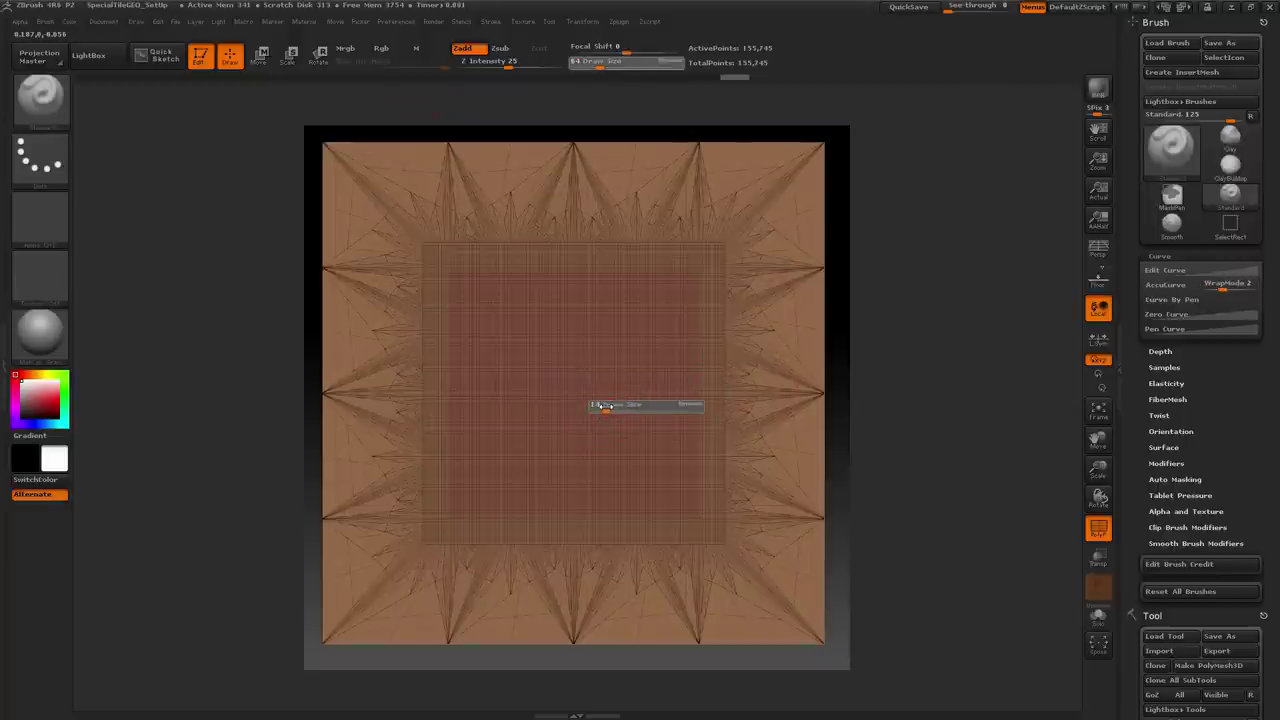
{"action": "left_click_drag", "start_coordinate": [600, 405], "coordinate": [597, 430]}
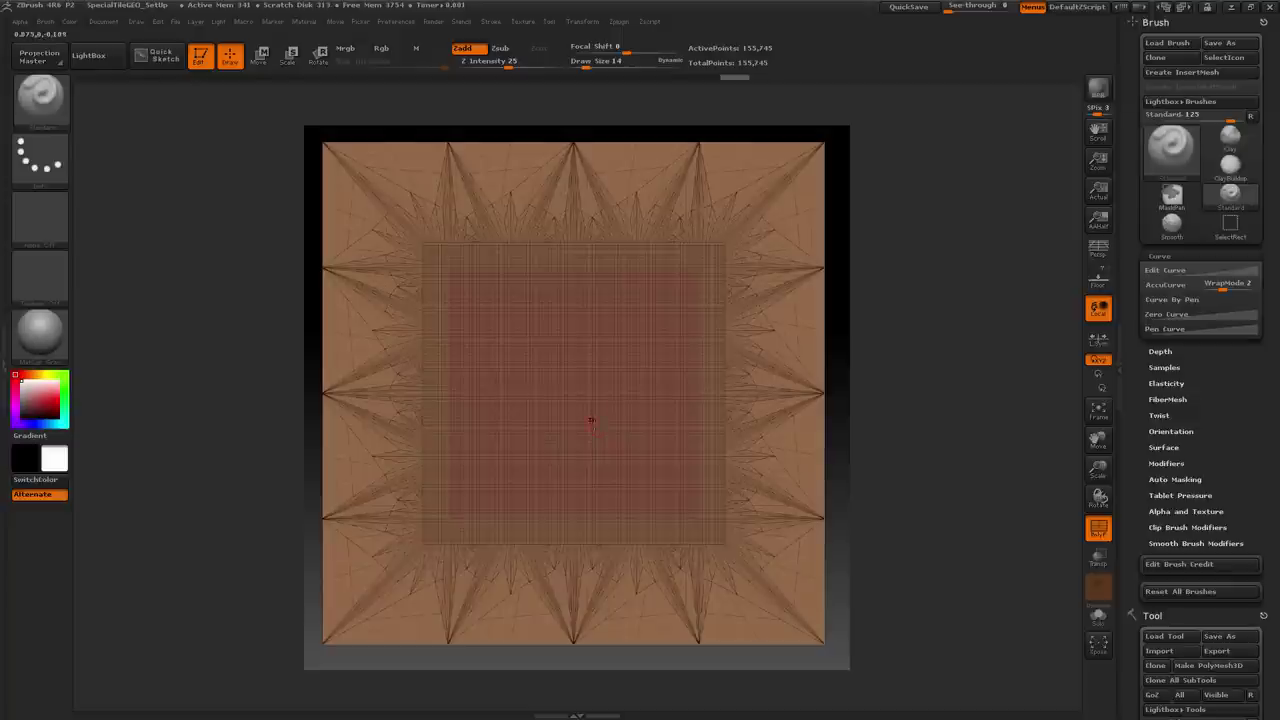
{"action": "mouse_move", "coordinate": [582, 434]}
{"action": "left_mouse_down"}
{"action": "mouse_move", "coordinate": [612, 420]}
{"action": "mouse_move", "coordinate": [645, 455]}
{"action": "mouse_move", "coordinate": [708, 430]}
{"action": "mouse_move", "coordinate": [760, 452]}
{"action": "mouse_move", "coordinate": [790, 518]}
{"action": "left_mouse_up"}
{"action": "key", "text": "ctrl"}
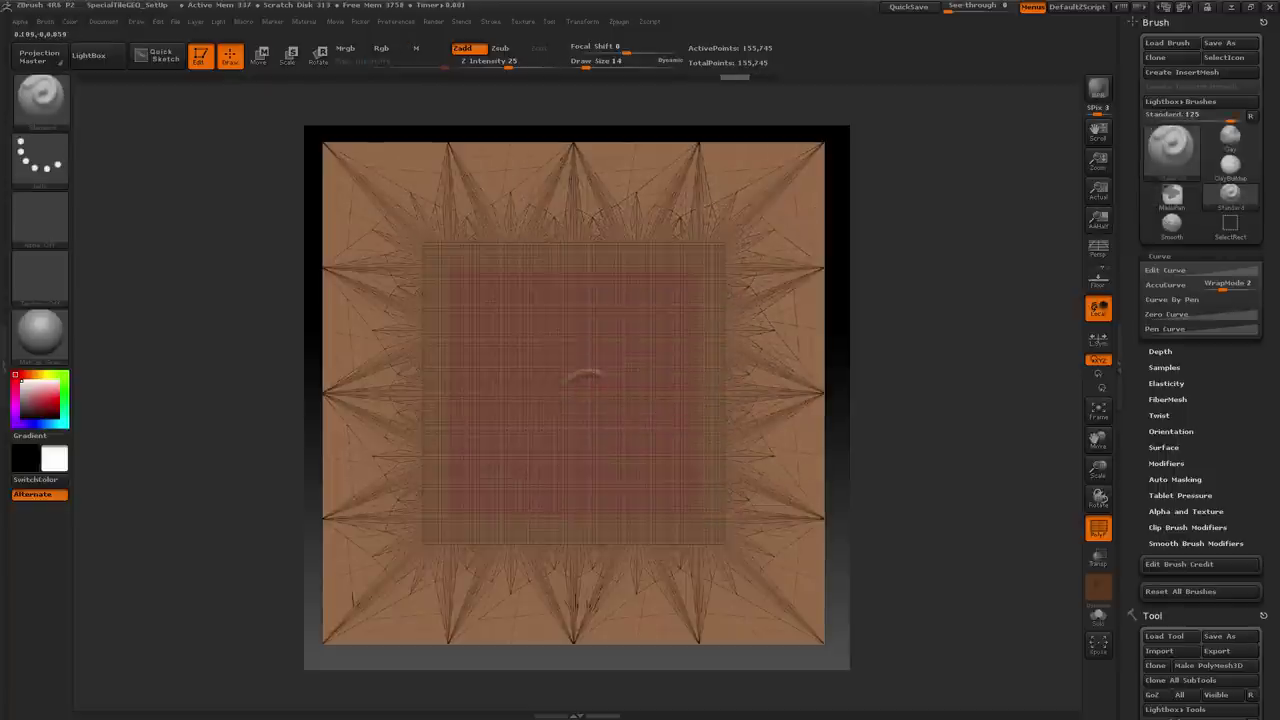
{"action": "mouse_move", "coordinate": [590, 373]}
{"action": "left_mouse_down"}
{"action": "mouse_move", "coordinate": [608, 432]}
{"action": "mouse_move", "coordinate": [657, 412]}
{"action": "mouse_move", "coordinate": [674, 458]}
{"action": "mouse_move", "coordinate": [627, 487]}
{"action": "mouse_move", "coordinate": [553, 468]}
{"action": "mouse_move", "coordinate": [512, 424]}
{"action": "mouse_move", "coordinate": [519, 355]}
{"action": "mouse_move", "coordinate": [571, 340]}
{"action": "mouse_move", "coordinate": [669, 342]}
{"action": "mouse_move", "coordinate": [644, 294]}
{"action": "mouse_move", "coordinate": [519, 345]}
{"action": "mouse_move", "coordinate": [506, 287]}
{"action": "mouse_move", "coordinate": [556, 265]}
{"action": "mouse_move", "coordinate": [535, 235]}
{"action": "left_mouse_up"}
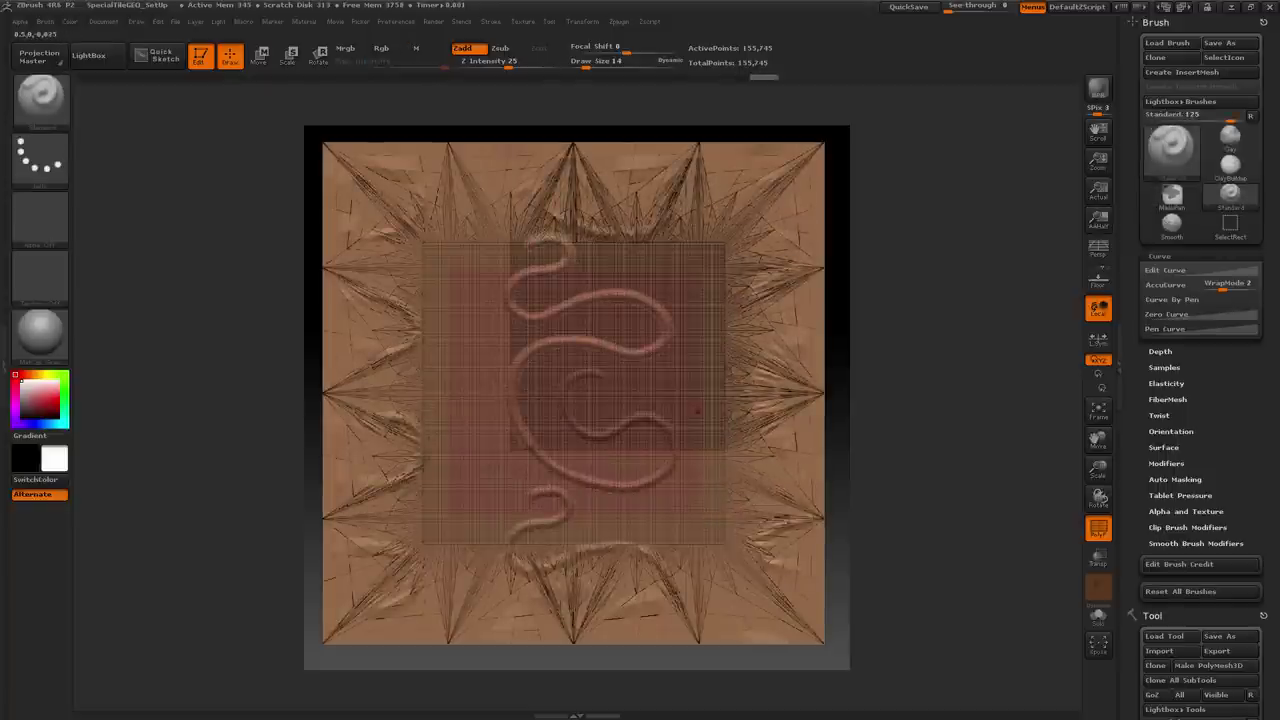
{"action": "key", "text": "ctrl+z"}
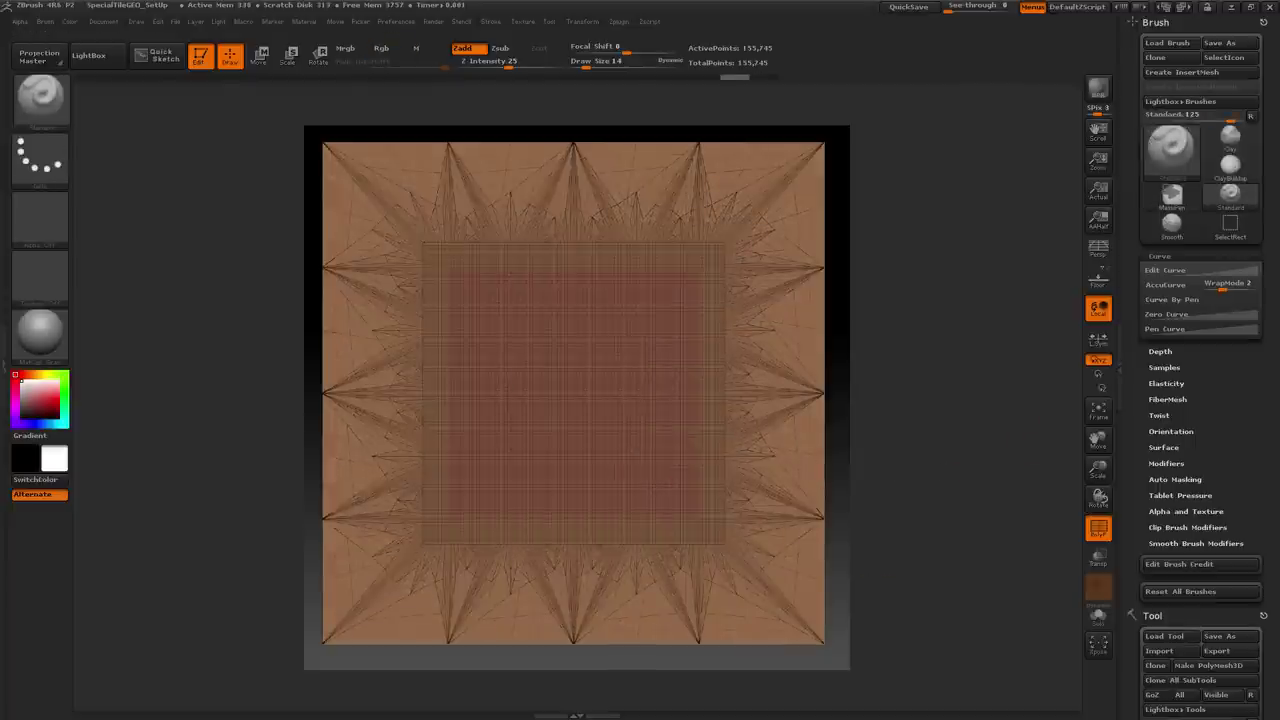
Compare test strokes with wrapping off and on, undoing each one
{"action": "left_click", "coordinate": [1207, 287]}
{"action": "mouse_move", "coordinate": [650, 399]}
{"action": "left_mouse_down"}
{"action": "mouse_move", "coordinate": [550, 443]}
{"action": "mouse_move", "coordinate": [535, 333]}
{"action": "mouse_move", "coordinate": [740, 360]}
{"action": "left_mouse_up"}
{"action": "key", "text": "ctrl+z"}
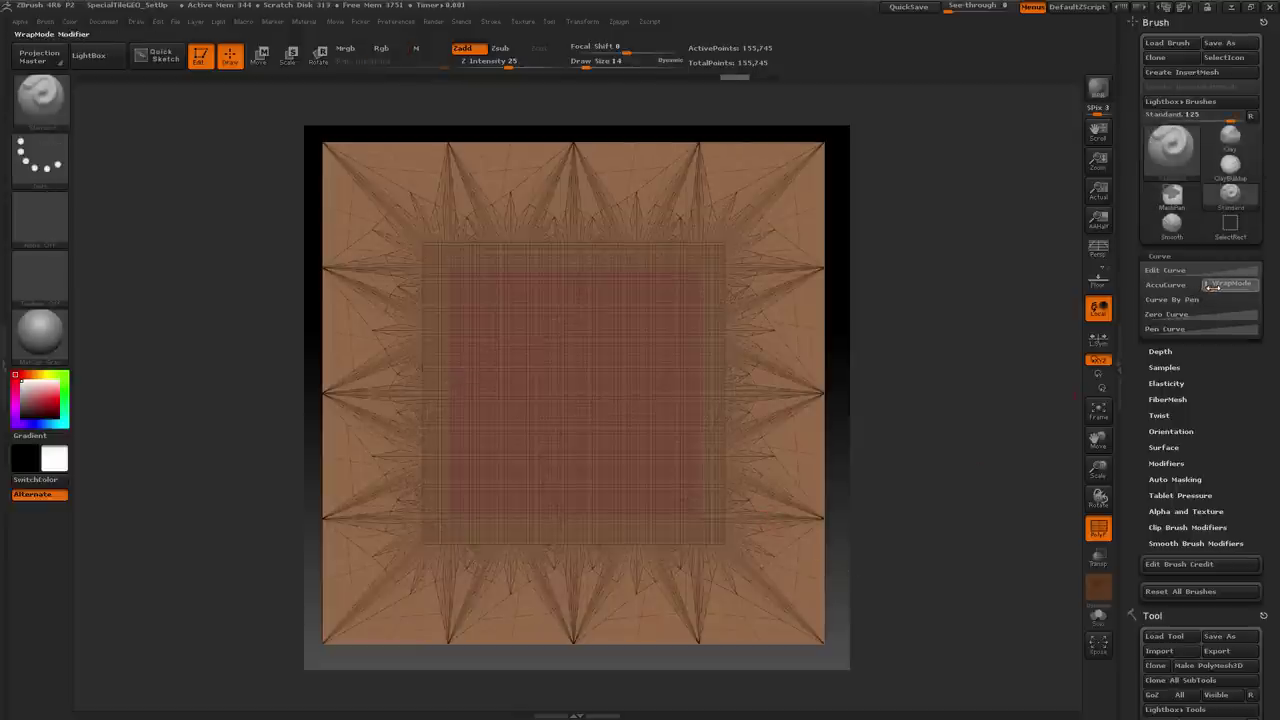
{"action": "mouse_move", "coordinate": [618, 402]}
{"action": "left_mouse_down"}
{"action": "mouse_move", "coordinate": [775, 444]}
{"action": "mouse_move", "coordinate": [888, 392]}
{"action": "mouse_move", "coordinate": [872, 500]}
{"action": "mouse_move", "coordinate": [993, 514]}
{"action": "mouse_move", "coordinate": [1014, 491]}
{"action": "left_mouse_up"}
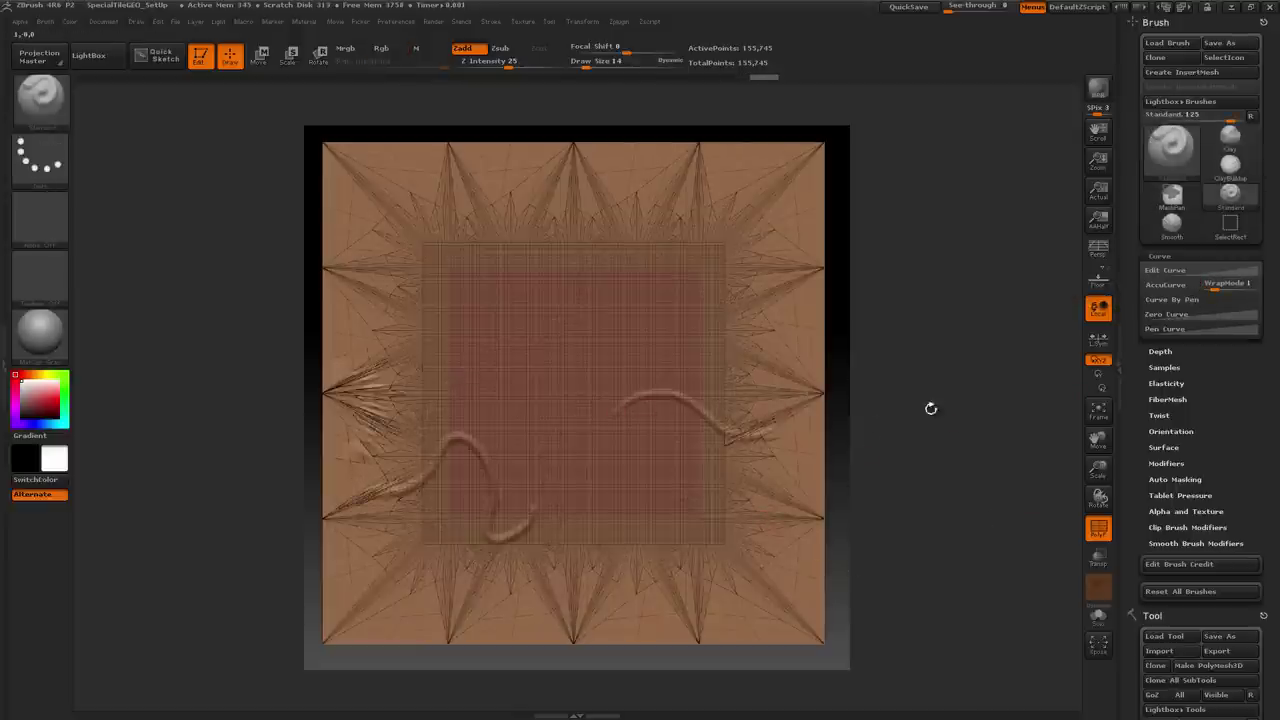
{"action": "key", "text": "ctrl+z"}
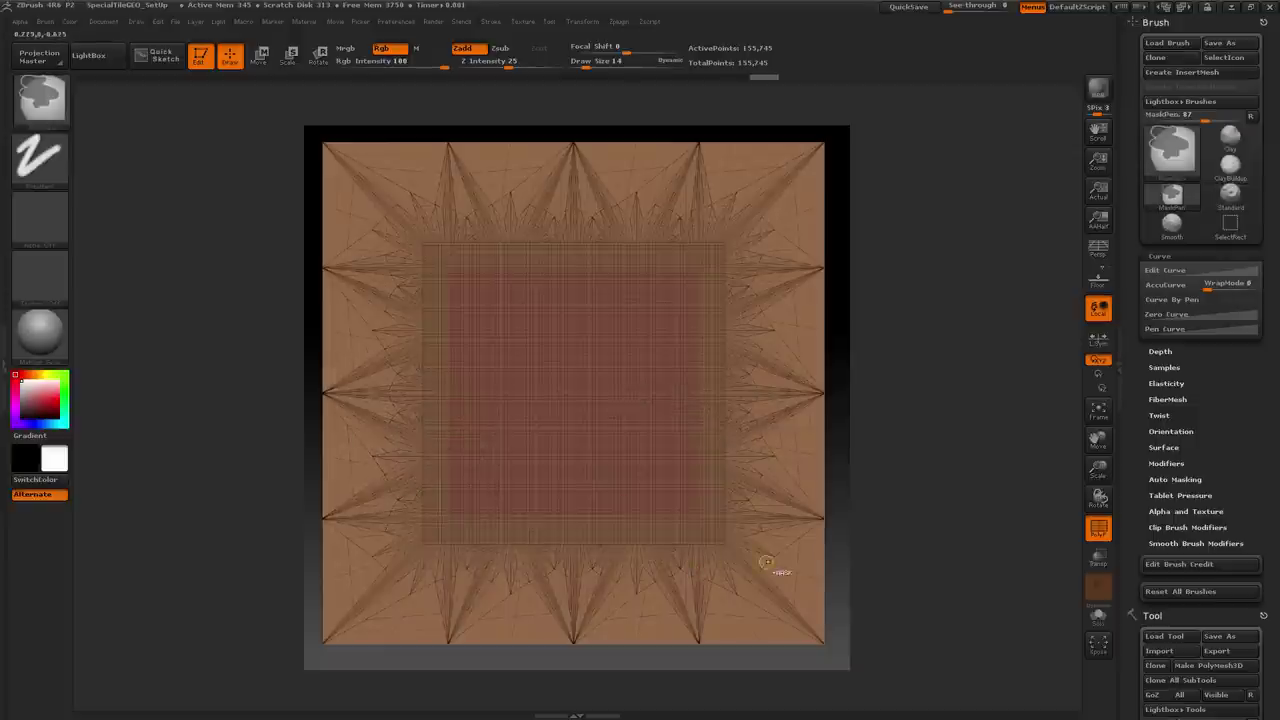
Raise WrapMode to 2 and sculpt wavy test creases across the tile
{"action": "left_click_drag", "start_coordinate": [1215, 288], "coordinate": [1222, 288]}
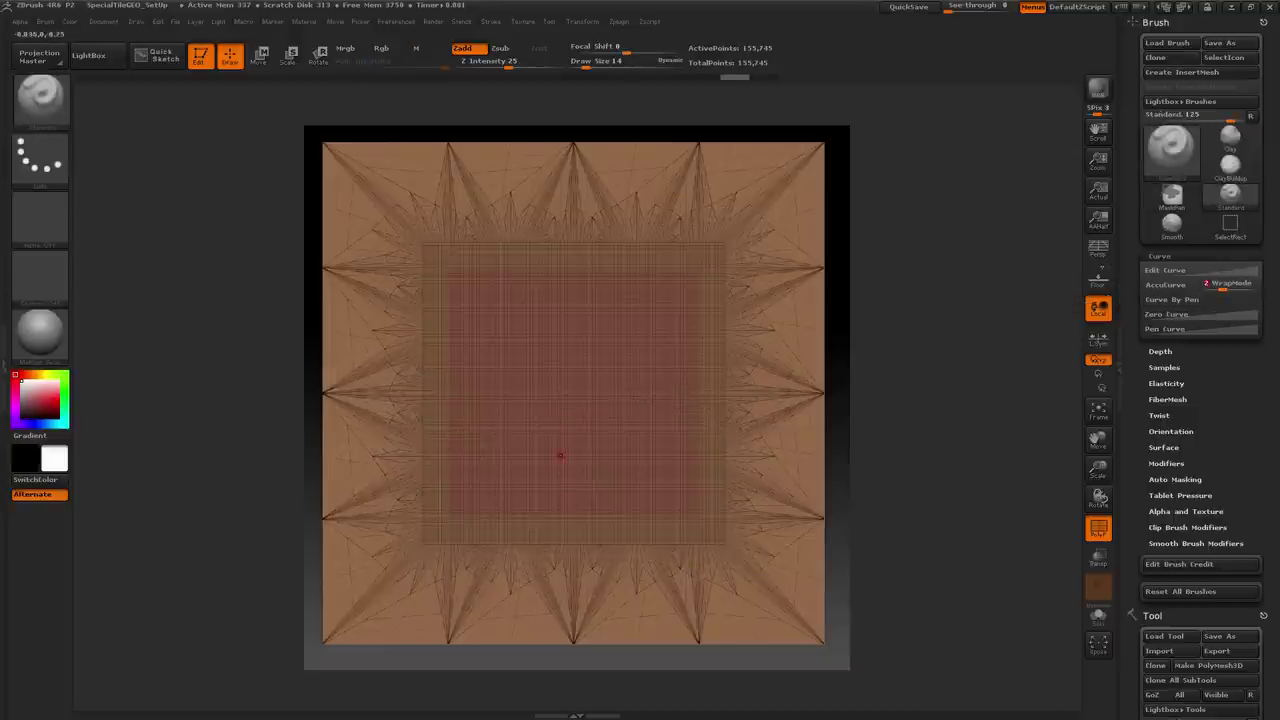
{"action": "mouse_move", "coordinate": [590, 228]}
{"action": "left_mouse_down"}
{"action": "mouse_move", "coordinate": [602, 462]}
{"action": "mouse_move", "coordinate": [686, 425]}
{"action": "mouse_move", "coordinate": [738, 472]}
{"action": "left_mouse_up"}
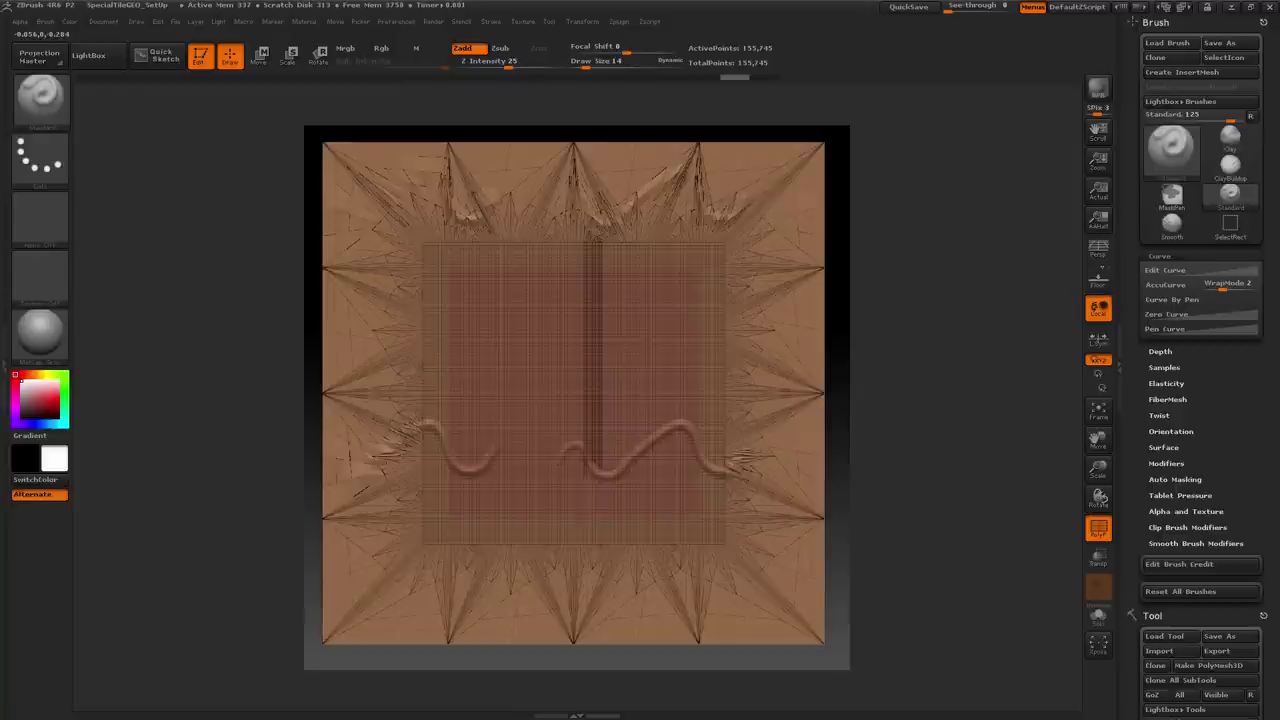
{"action": "left_click", "coordinate": [550, 456]}
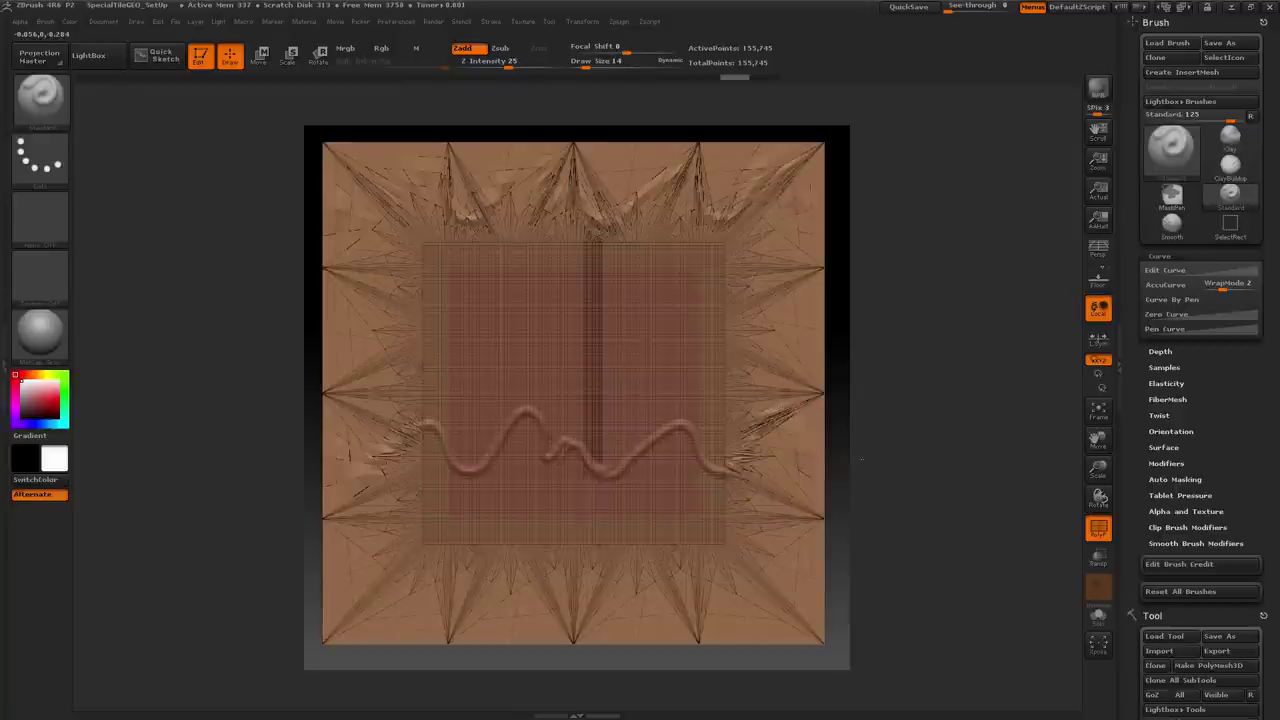
{"action": "mouse_move", "coordinate": [445, 402]}
{"action": "left_mouse_down"}
{"action": "mouse_move", "coordinate": [495, 352]}
{"action": "mouse_move", "coordinate": [800, 368]}
{"action": "left_mouse_up"}
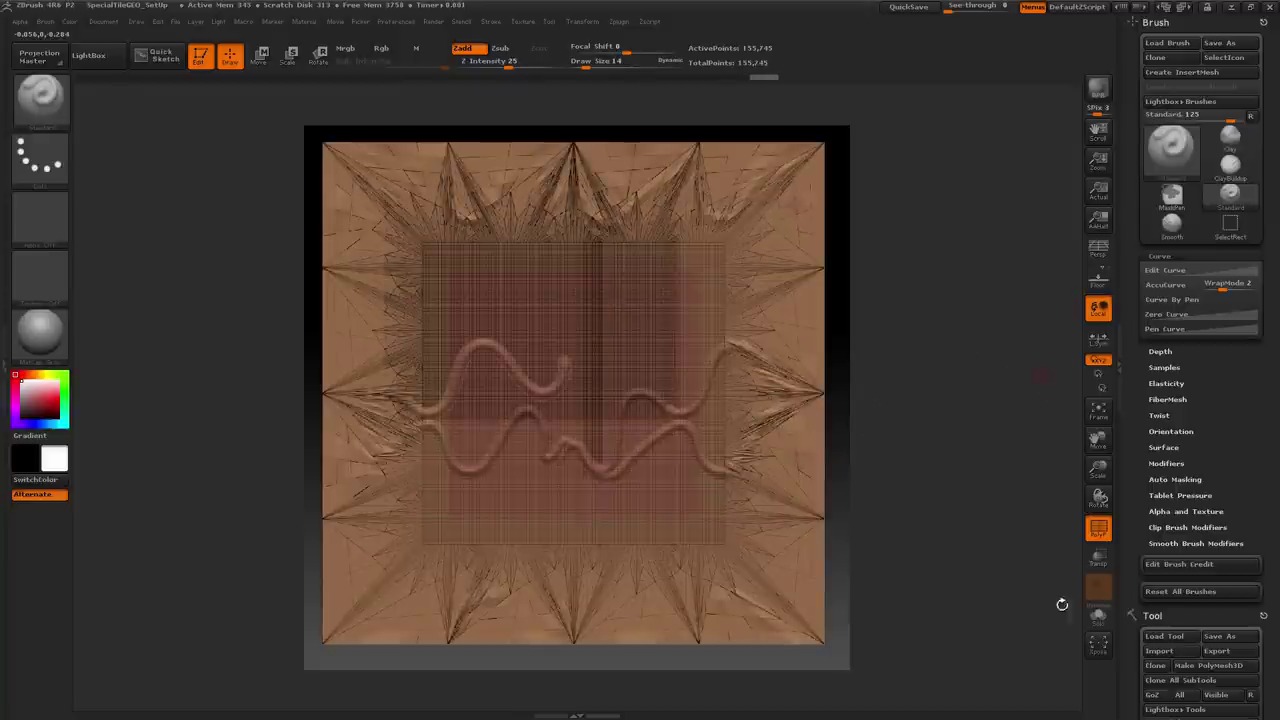
Hide PolyF, isolate the tile's centre square, then undo back to the blank tile
{"action": "left_click", "coordinate": [1098, 528]}
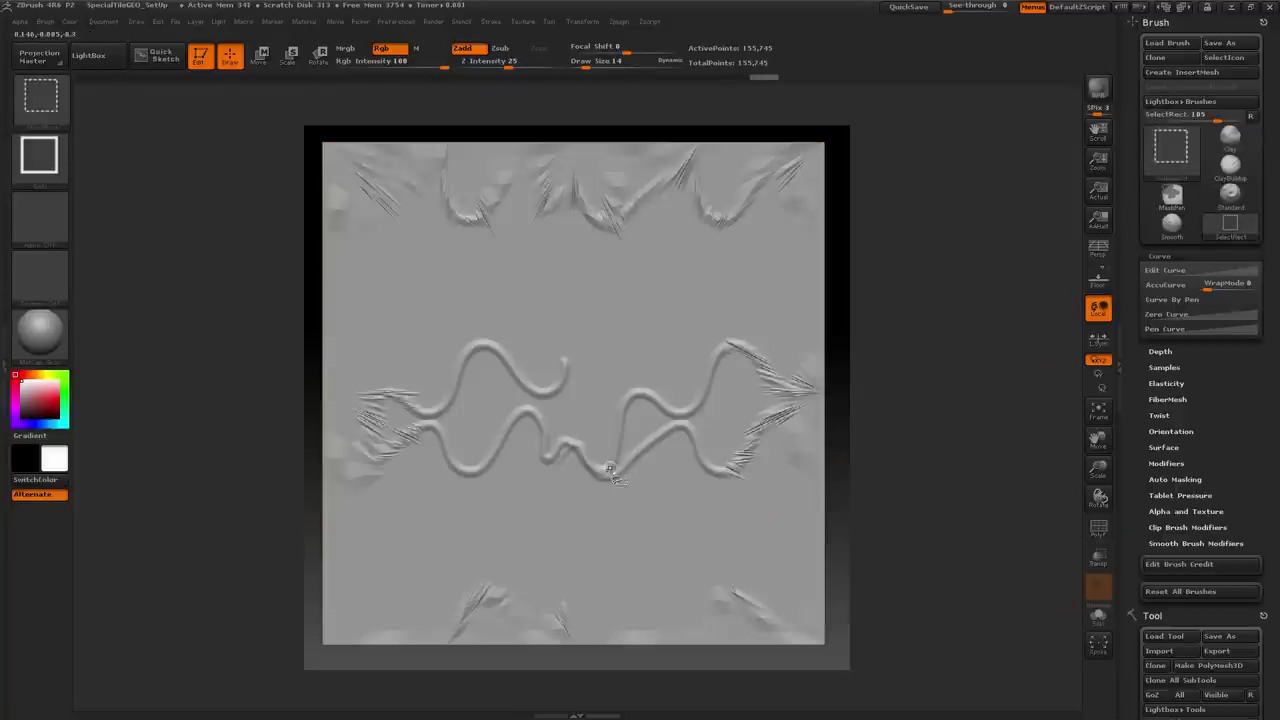
{"action": "left_click", "coordinate": [624, 478], "text": "ctrl+shift"}
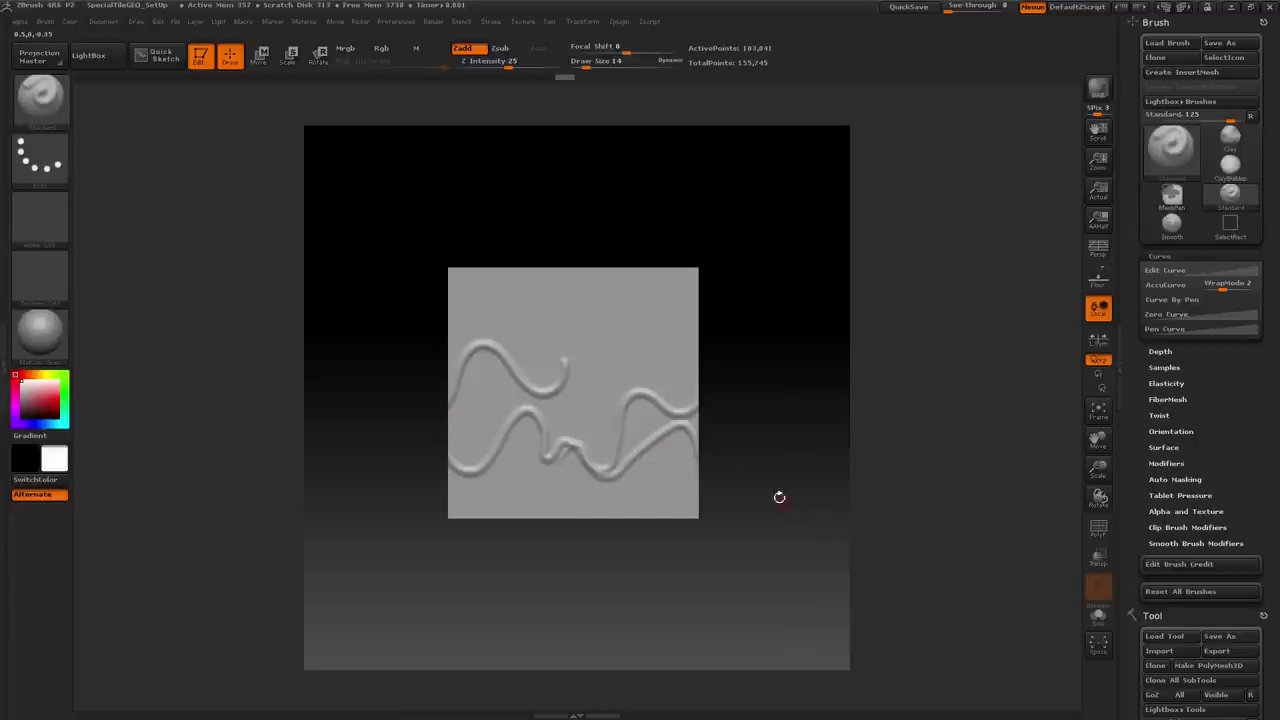
{"action": "mouse_move", "coordinate": [783, 480]}
{"action": "left_mouse_down", "text": "alt"}
{"action": "mouse_move", "coordinate": [767, 540]}
{"action": "mouse_move", "coordinate": [796, 514]}
{"action": "left_mouse_up", "text": "alt"}
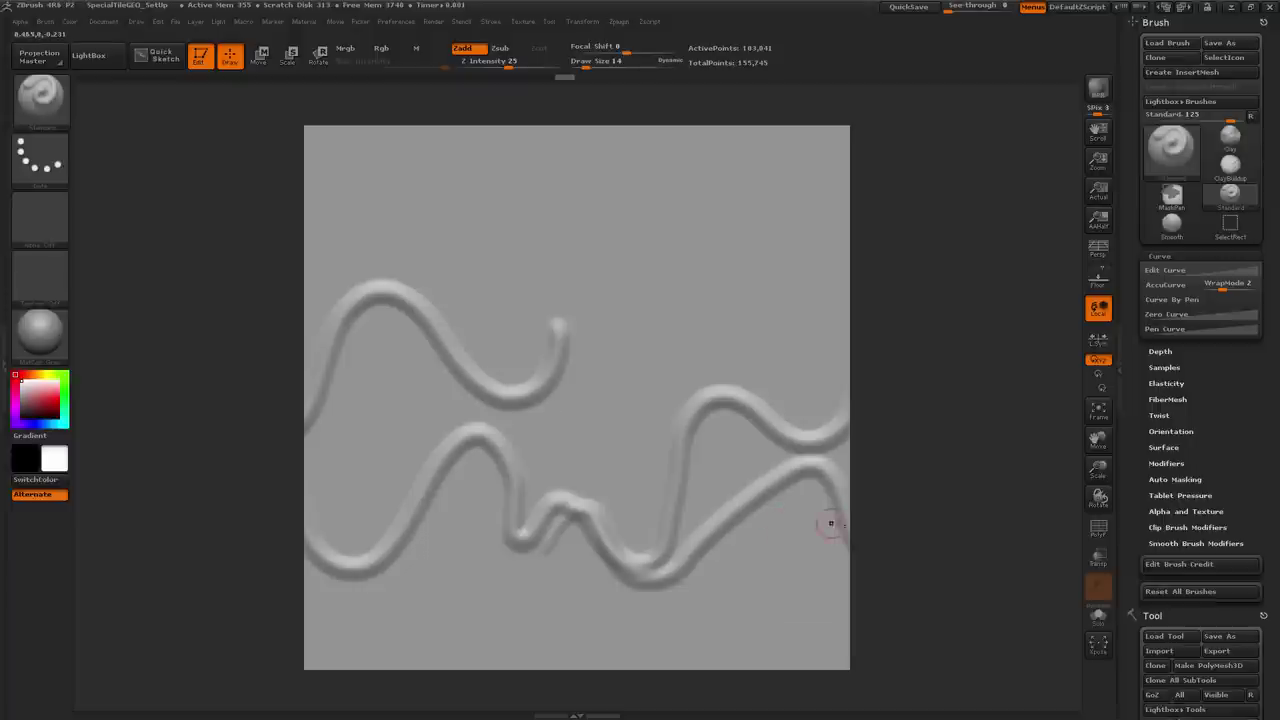
{"action": "left_click_drag", "start_coordinate": [880, 530], "coordinate": [841, 481], "text": "alt"}
{"action": "key", "text": "ctrl+z"}
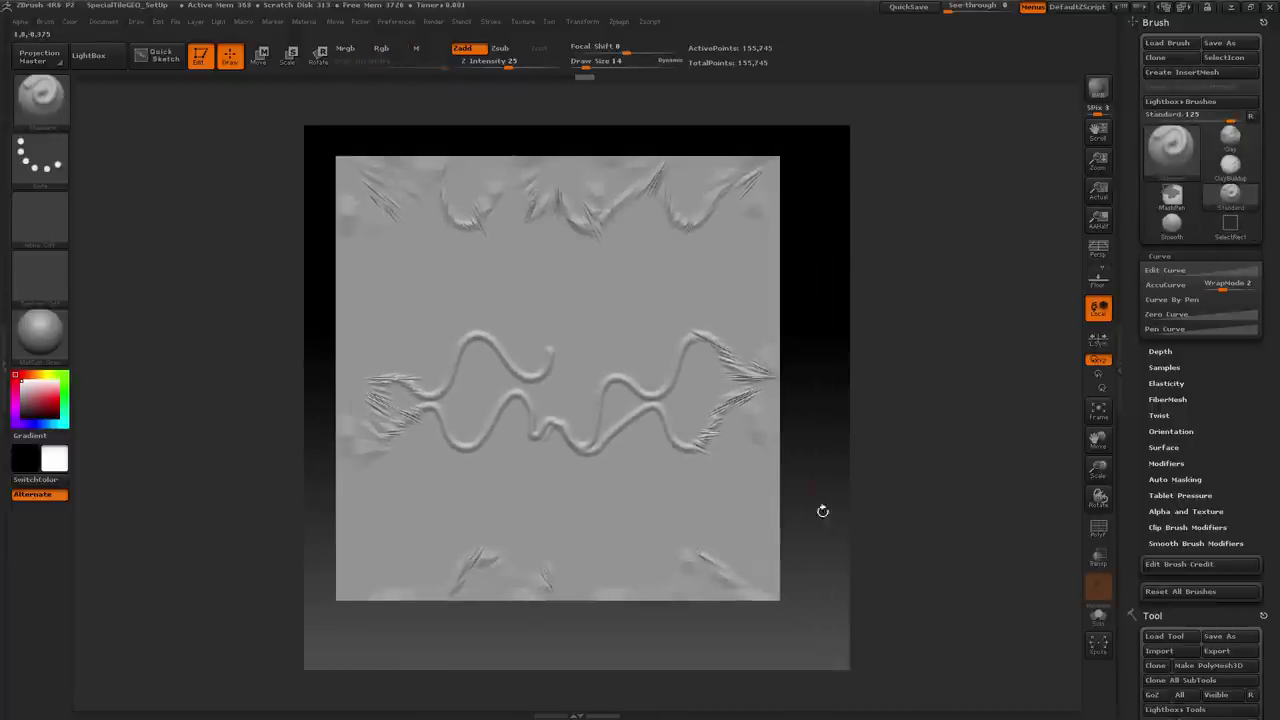
{"action": "key", "text": "ctrl+z"}
{"action": "key", "text": "ctrl+z"}
{"action": "key", "text": "ctrl+z"}
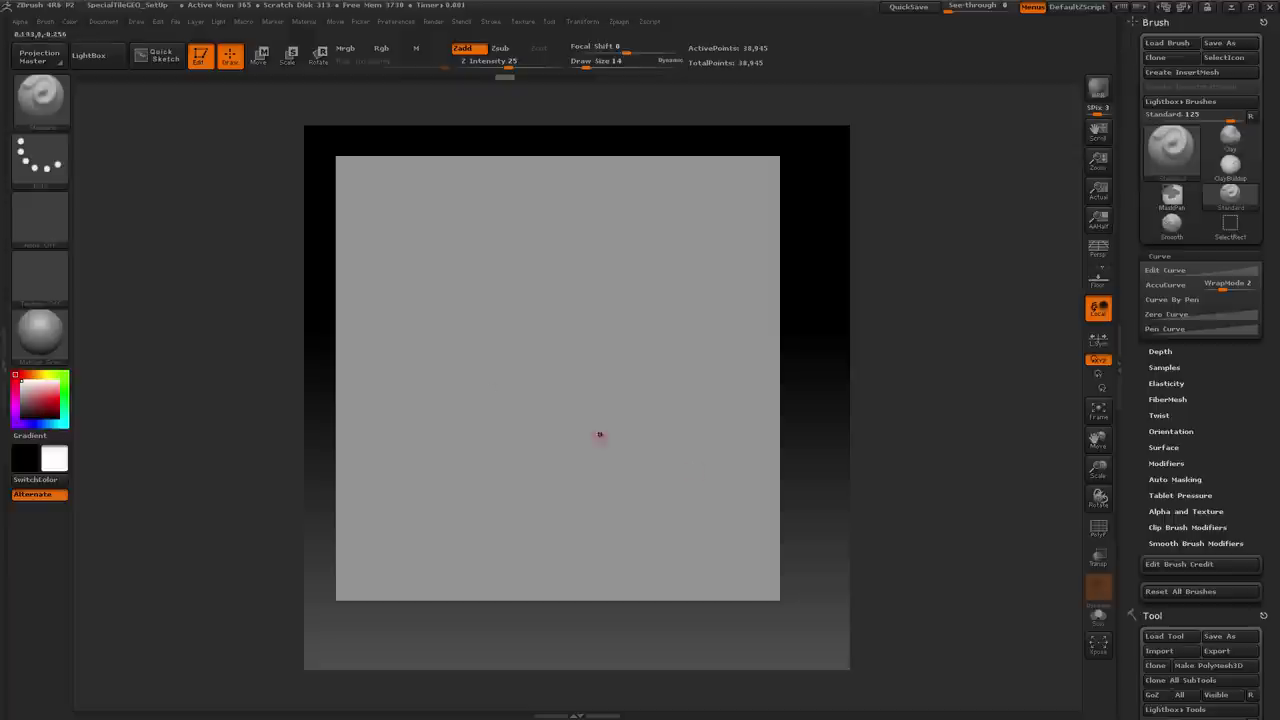
Set the Document Back colour to flat grey and sculpt two wrapped test strokes
{"action": "left_click", "coordinate": [107, 23]}
{"action": "left_click_drag", "start_coordinate": [122, 505], "coordinate": [378, 516]}
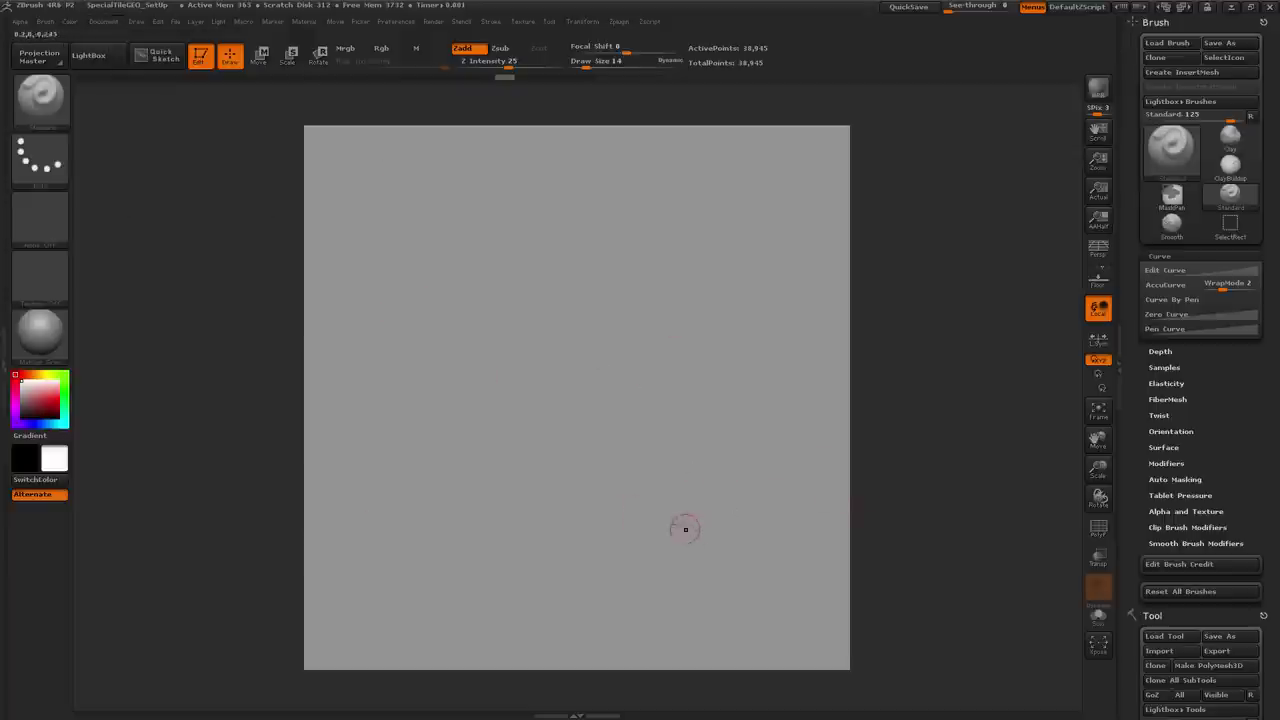
{"action": "mouse_move", "coordinate": [634, 509]}
{"action": "left_mouse_down"}
{"action": "mouse_move", "coordinate": [663, 491]}
{"action": "mouse_move", "coordinate": [738, 484]}
{"action": "mouse_move", "coordinate": [815, 538]}
{"action": "mouse_move", "coordinate": [917, 477]}
{"action": "mouse_move", "coordinate": [971, 548]}
{"action": "mouse_move", "coordinate": [1046, 491]}
{"action": "mouse_move", "coordinate": [1132, 529]}
{"action": "mouse_move", "coordinate": [1201, 490]}
{"action": "mouse_move", "coordinate": [958, 484]}
{"action": "left_mouse_up"}
{"action": "mouse_move", "coordinate": [518, 477]}
{"action": "left_mouse_down"}
{"action": "mouse_move", "coordinate": [546, 416]}
{"action": "mouse_move", "coordinate": [703, 400]}
{"action": "mouse_move", "coordinate": [789, 274]}
{"action": "mouse_move", "coordinate": [995, 300]}
{"action": "mouse_move", "coordinate": [1086, 408]}
{"action": "left_mouse_up"}
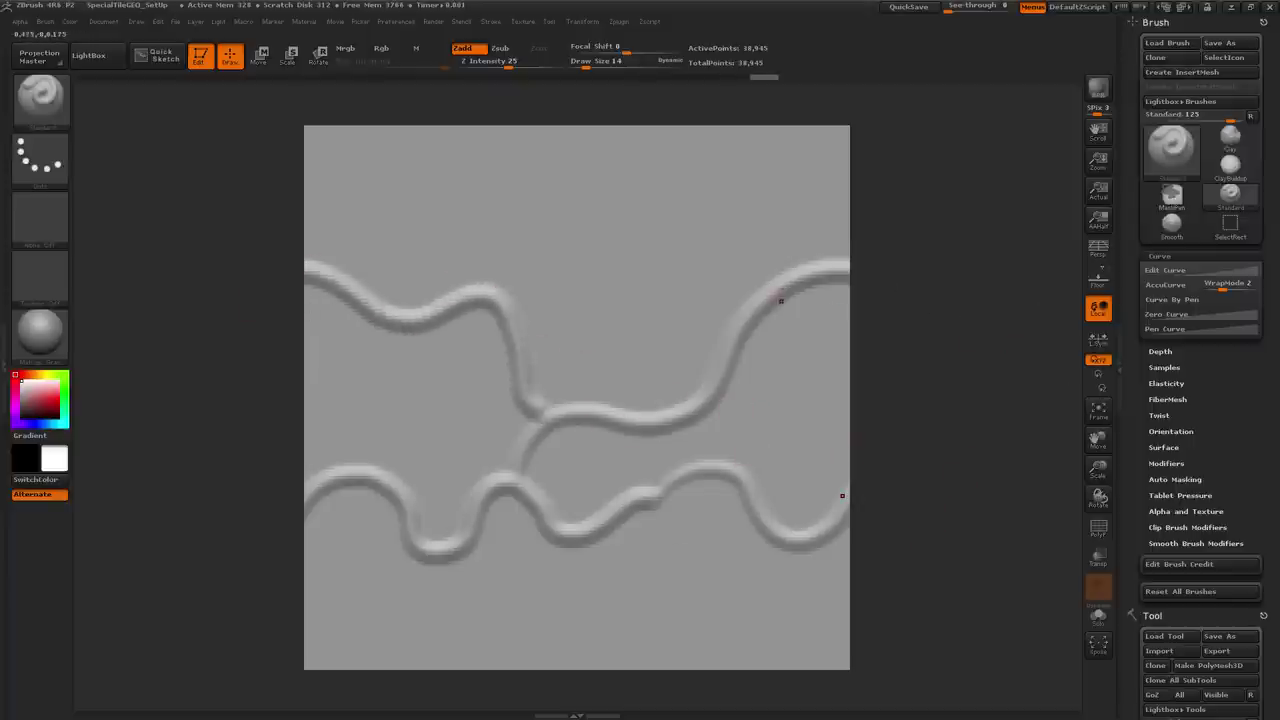
Undo both test strokes and briefly toggle the PolyF wireframe on and off
{"action": "key", "text": "ctrl+z"}
{"action": "key", "text": "ctrl+z"}
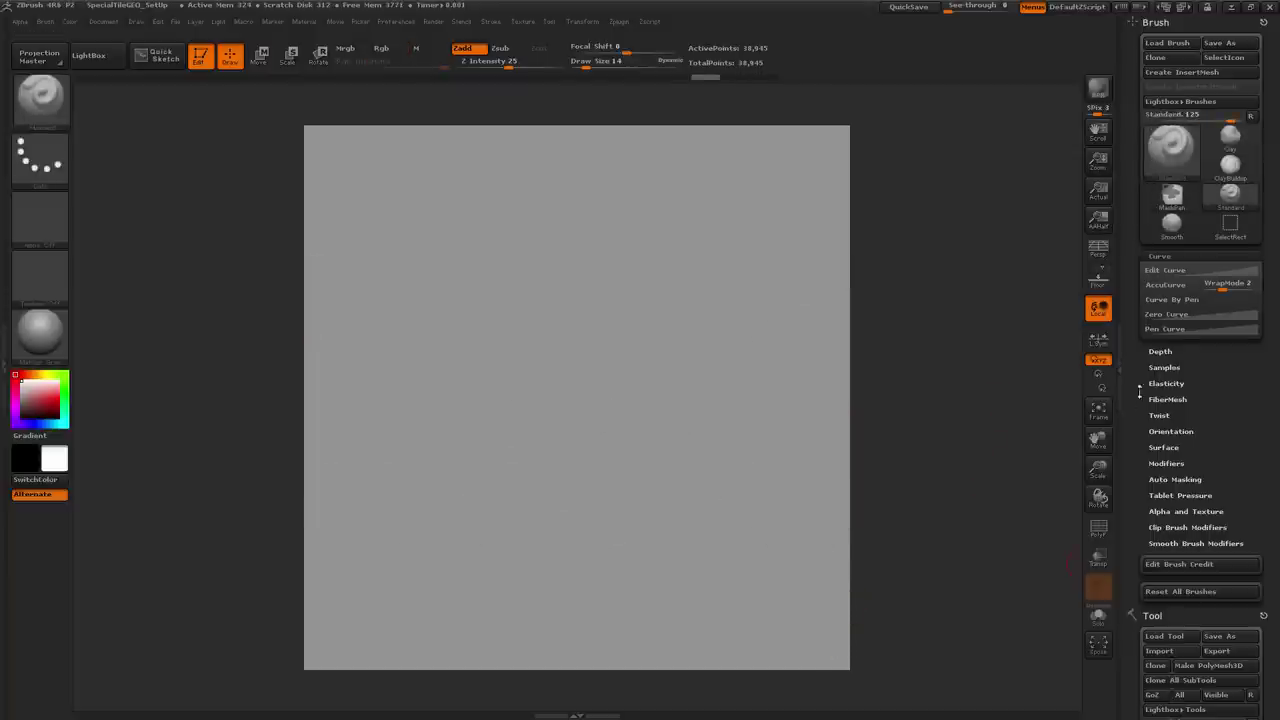
{"action": "left_click", "coordinate": [1098, 528]}
{"action": "left_click", "coordinate": [1098, 528]}
Expand Tool > Geometry, divide the tile once more, and undo a test wave
{"action": "scroll", "coordinate": [1148, 400], "scroll_direction": "down", "scroll_amount": 5}
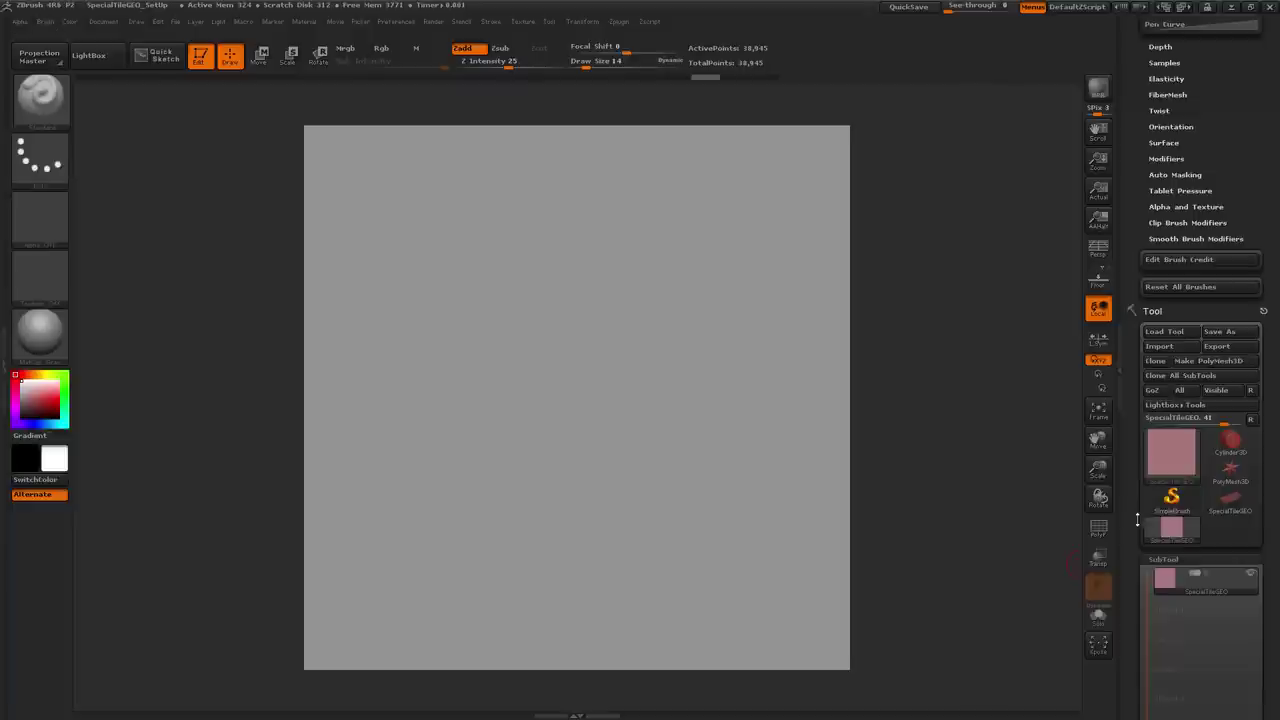
{"action": "scroll", "coordinate": [1140, 402], "scroll_direction": "down", "scroll_amount": 5}
{"action": "scroll", "coordinate": [1145, 480], "scroll_direction": "down", "scroll_amount": 3}
{"action": "scroll", "coordinate": [1138, 638], "scroll_direction": "down", "scroll_amount": 2}
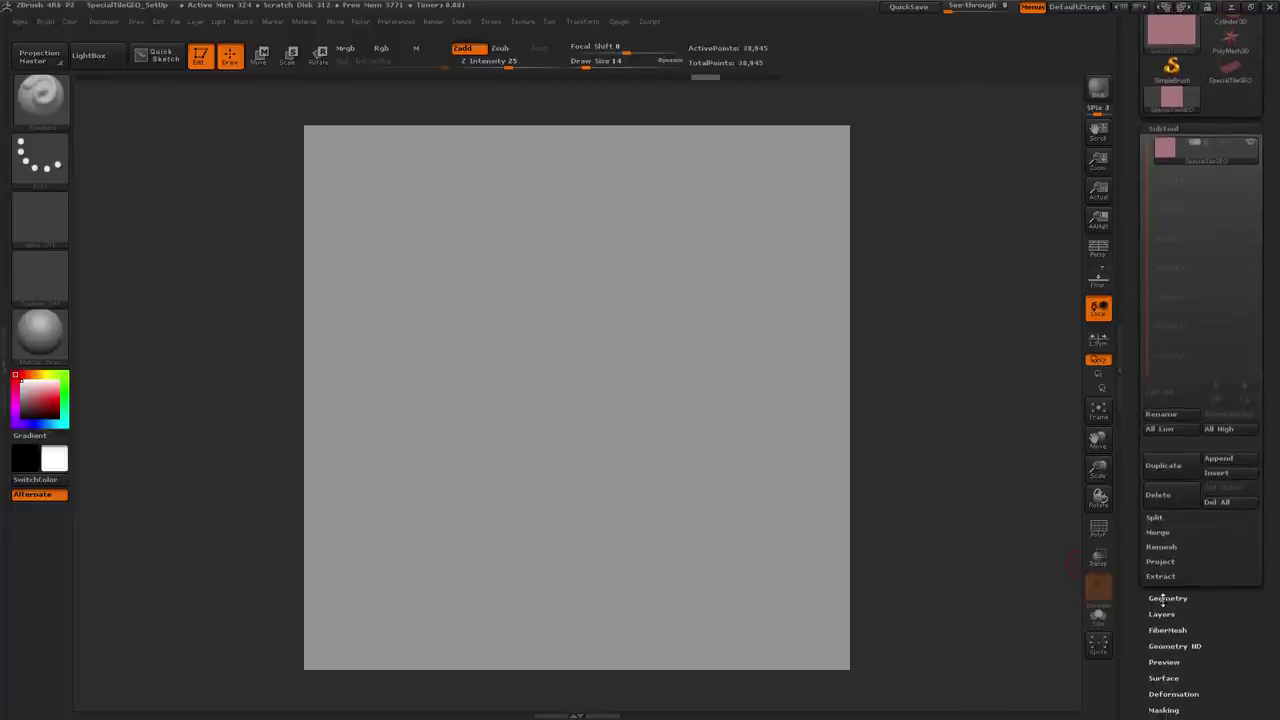
{"action": "left_click", "coordinate": [1168, 594]}
{"action": "scroll", "coordinate": [1219, 488], "scroll_direction": "up", "scroll_amount": 2}
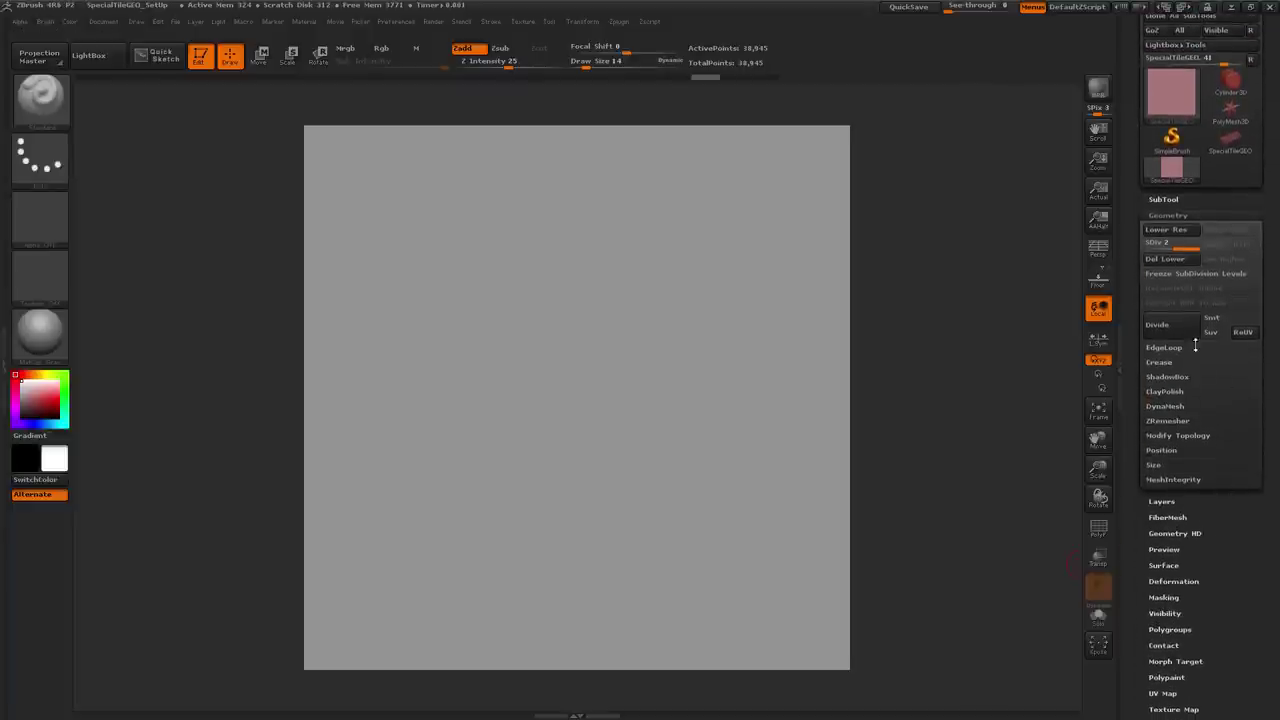
{"action": "left_click", "coordinate": [1168, 327]}
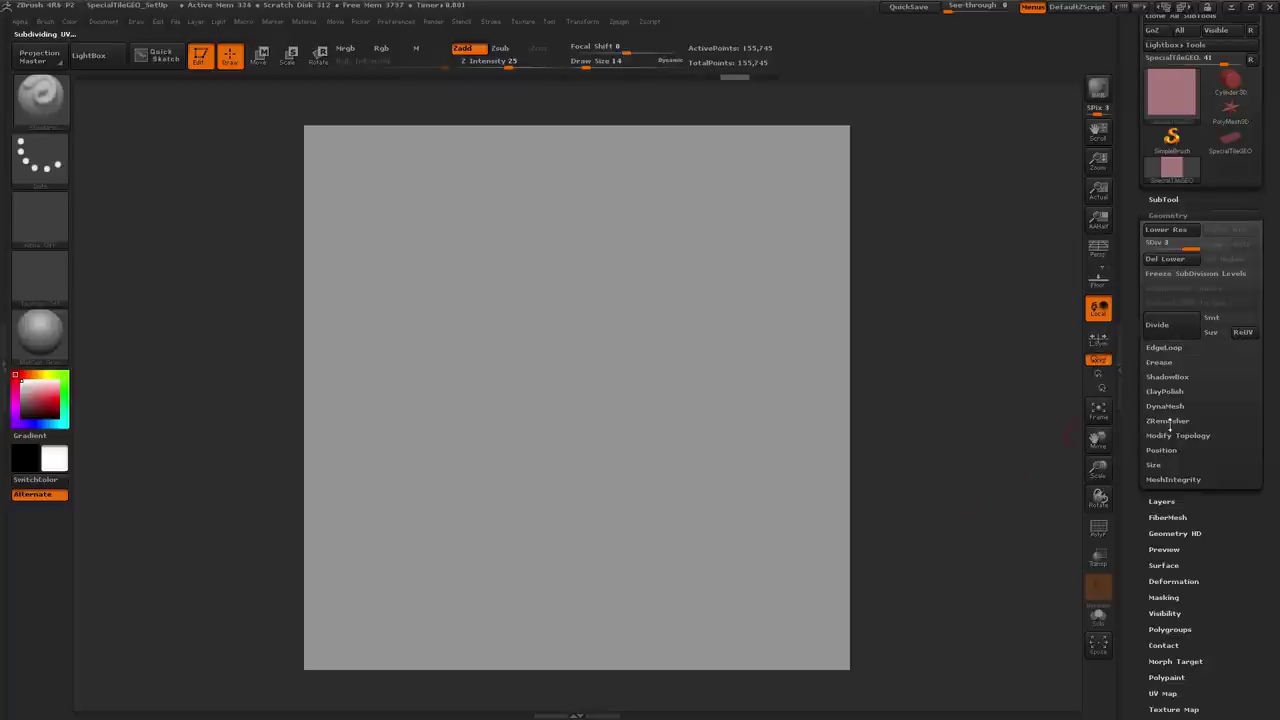
{"action": "mouse_move", "coordinate": [1178, 179]}
{"action": "mouse_move", "coordinate": [540, 458]}
{"action": "left_mouse_down"}
{"action": "mouse_move", "coordinate": [573, 447]}
{"action": "mouse_move", "coordinate": [598, 489]}
{"action": "mouse_move", "coordinate": [795, 501]}
{"action": "left_mouse_up"}
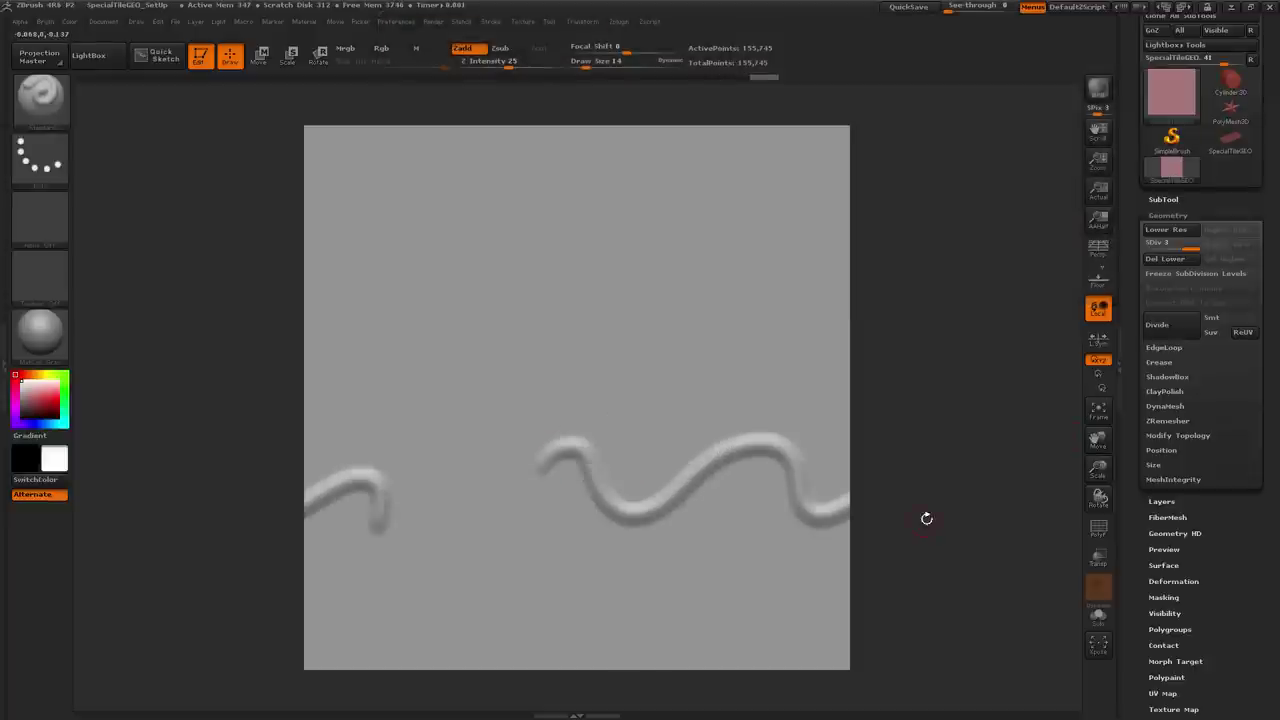
{"action": "key", "text": "ctrl+z"}
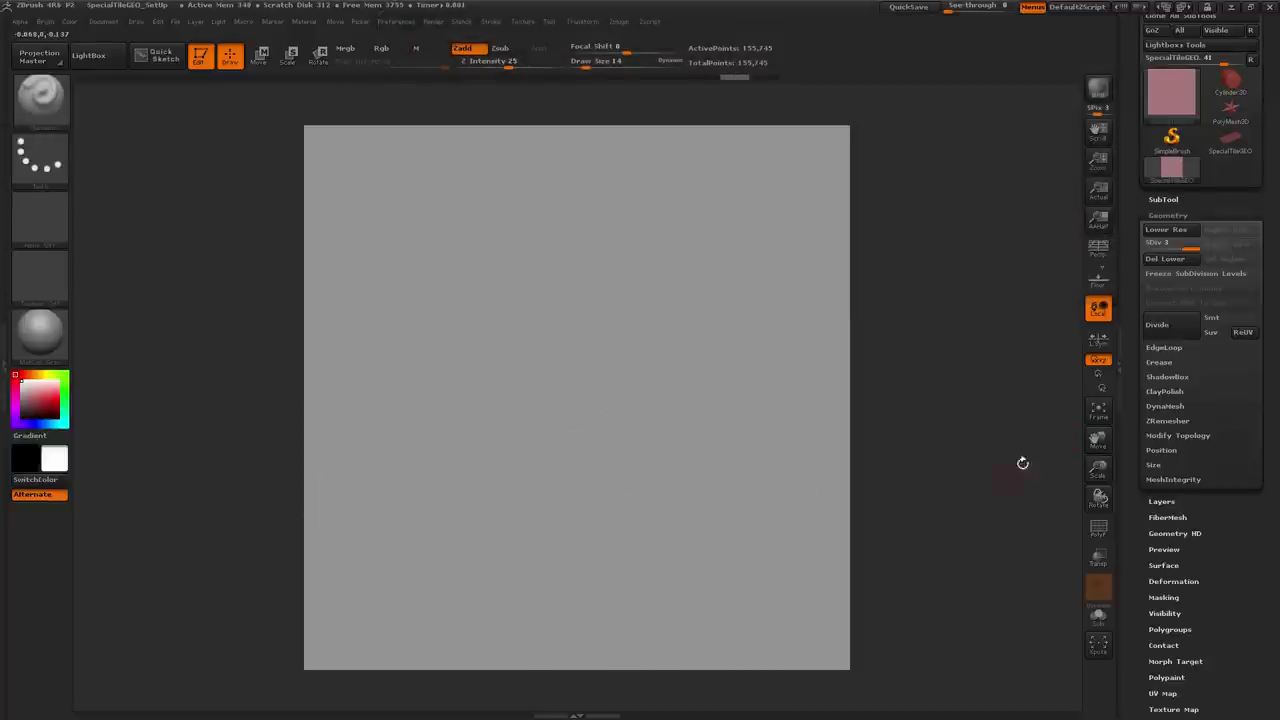
Divide twice more to SDiv 5 (2.491 million points) and undo a curved test stroke
{"action": "left_click", "coordinate": [1180, 326]}
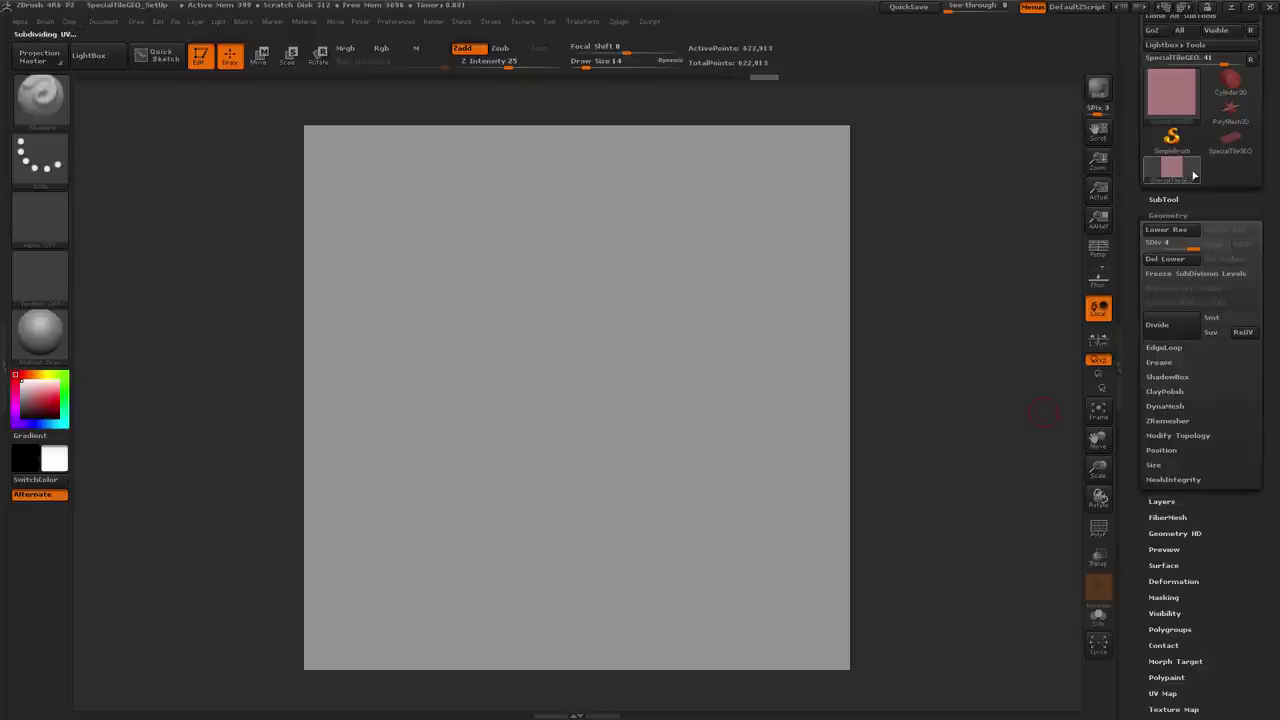
{"action": "mouse_move", "coordinate": [1190, 177]}
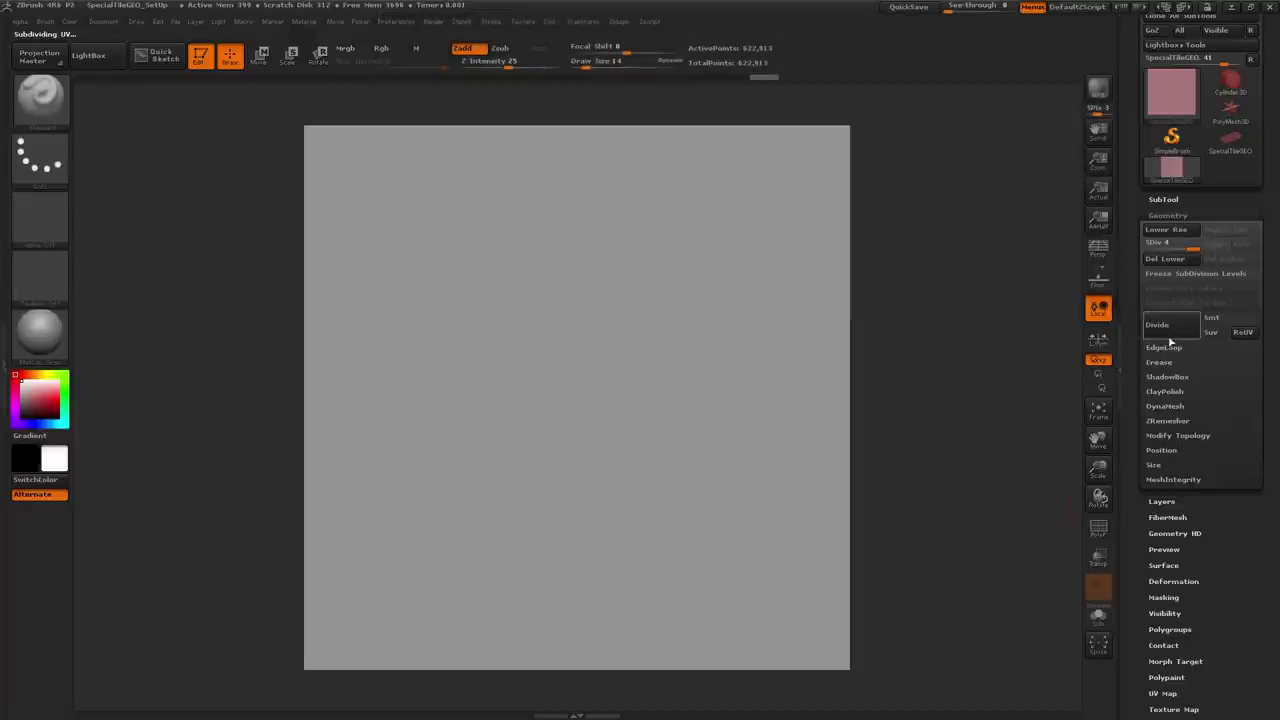
{"action": "left_click", "coordinate": [1168, 324]}
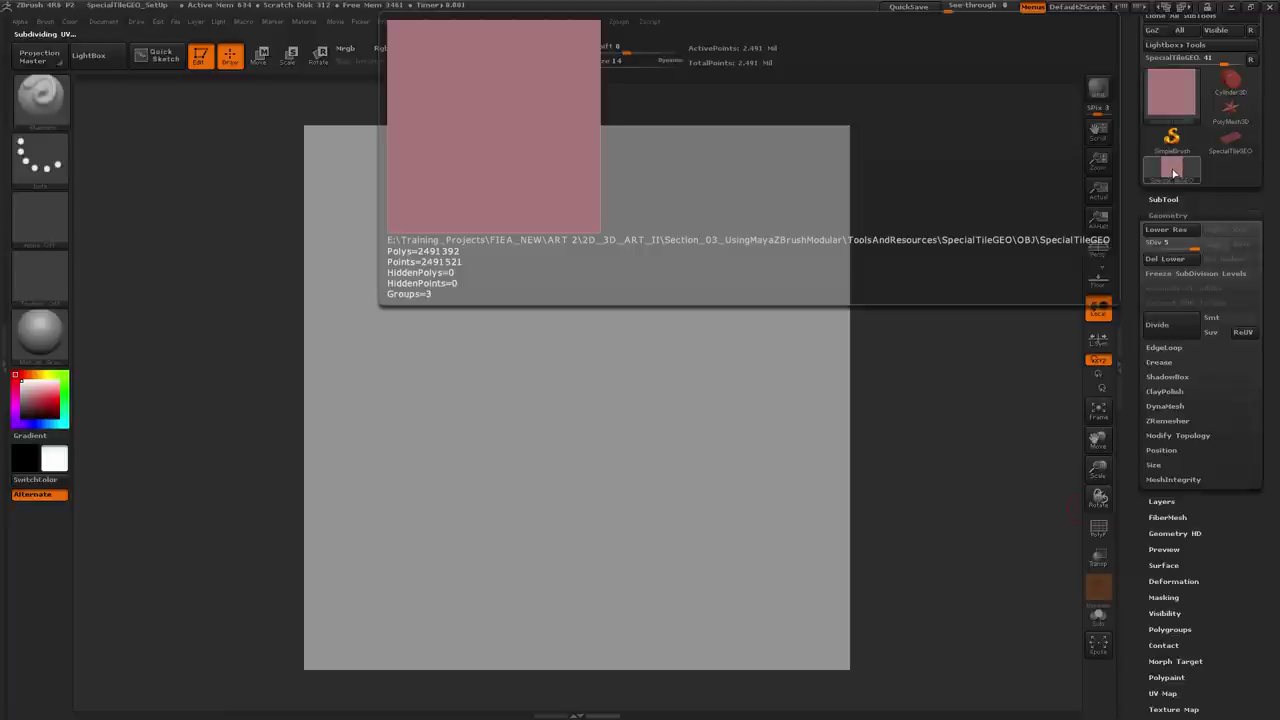
{"action": "mouse_move", "coordinate": [592, 454]}
{"action": "left_mouse_down"}
{"action": "mouse_move", "coordinate": [735, 520]}
{"action": "mouse_move", "coordinate": [815, 440]}
{"action": "mouse_move", "coordinate": [876, 492]}
{"action": "mouse_move", "coordinate": [940, 518]}
{"action": "mouse_move", "coordinate": [1028, 453]}
{"action": "mouse_move", "coordinate": [1029, 478]}
{"action": "left_mouse_up"}
{"action": "key", "text": "shift"}
{"action": "key", "text": "ctrl+z"}
Shrink the brush to 9, undo an arched test stroke, and turn off colour painting
{"action": "key", "text": "s"}
{"action": "left_click", "coordinate": [594, 477]}
{"action": "mouse_move", "coordinate": [665, 487]}
{"action": "left_mouse_down"}
{"action": "mouse_move", "coordinate": [747, 471]}
{"action": "mouse_move", "coordinate": [771, 516]}
{"action": "mouse_move", "coordinate": [830, 555]}
{"action": "mouse_move", "coordinate": [905, 515]}
{"action": "left_mouse_up"}
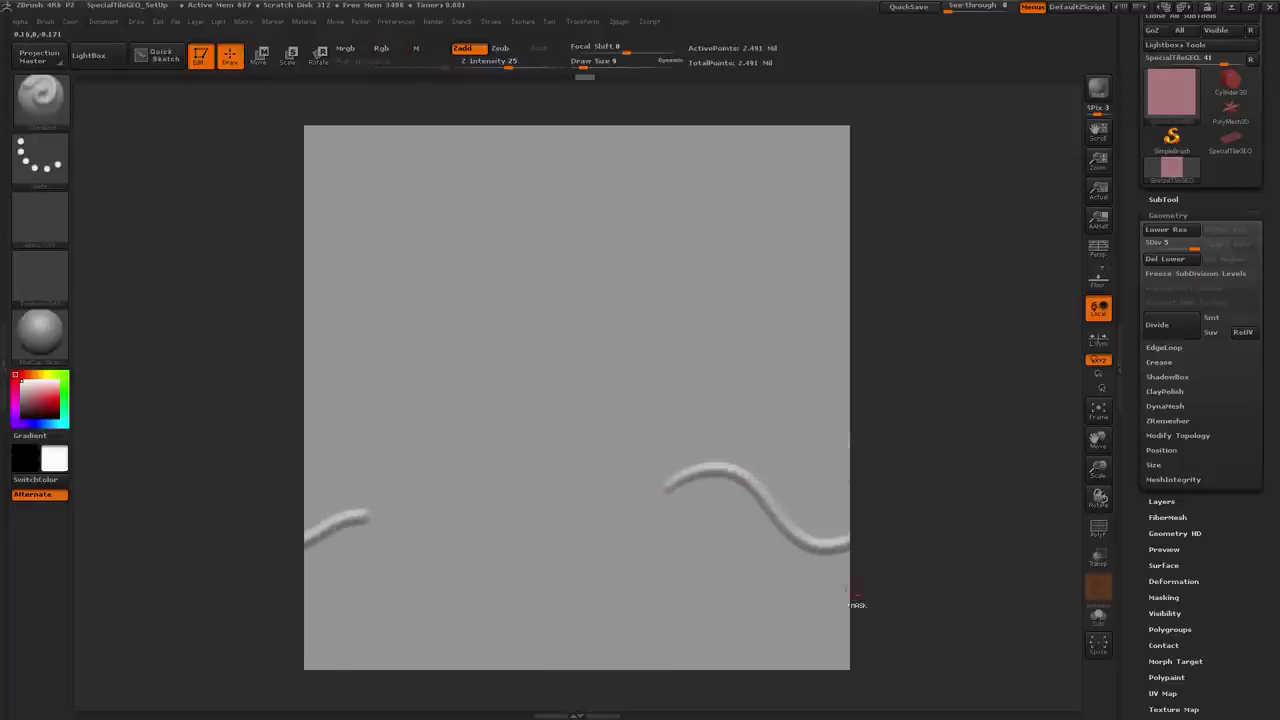
{"action": "key", "text": "ctrl+z"}
{"action": "key", "text": "shift+r"}
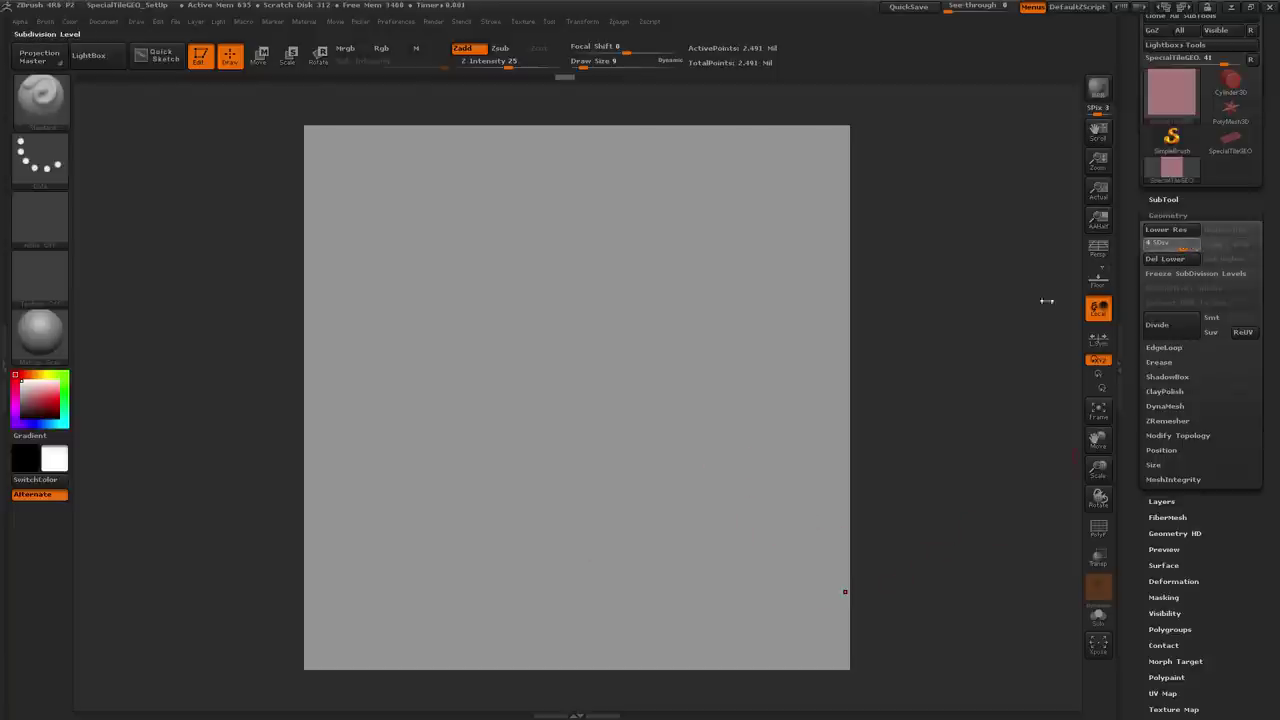
Drop the mesh to SDiv 4 and try S-curve strokes wrapping the edge, undoing them
{"action": "left_click_drag", "start_coordinate": [1046, 300], "coordinate": [1040, 302]}
{"action": "mouse_move", "coordinate": [660, 493]}
{"action": "left_mouse_down"}
{"action": "mouse_move", "coordinate": [776, 530]}
{"action": "mouse_move", "coordinate": [1025, 558]}
{"action": "left_mouse_up"}
{"action": "key", "text": "ctrl+z"}
{"action": "key", "text": "ctrl+z"}
{"action": "key", "text": "ctrl+z"}
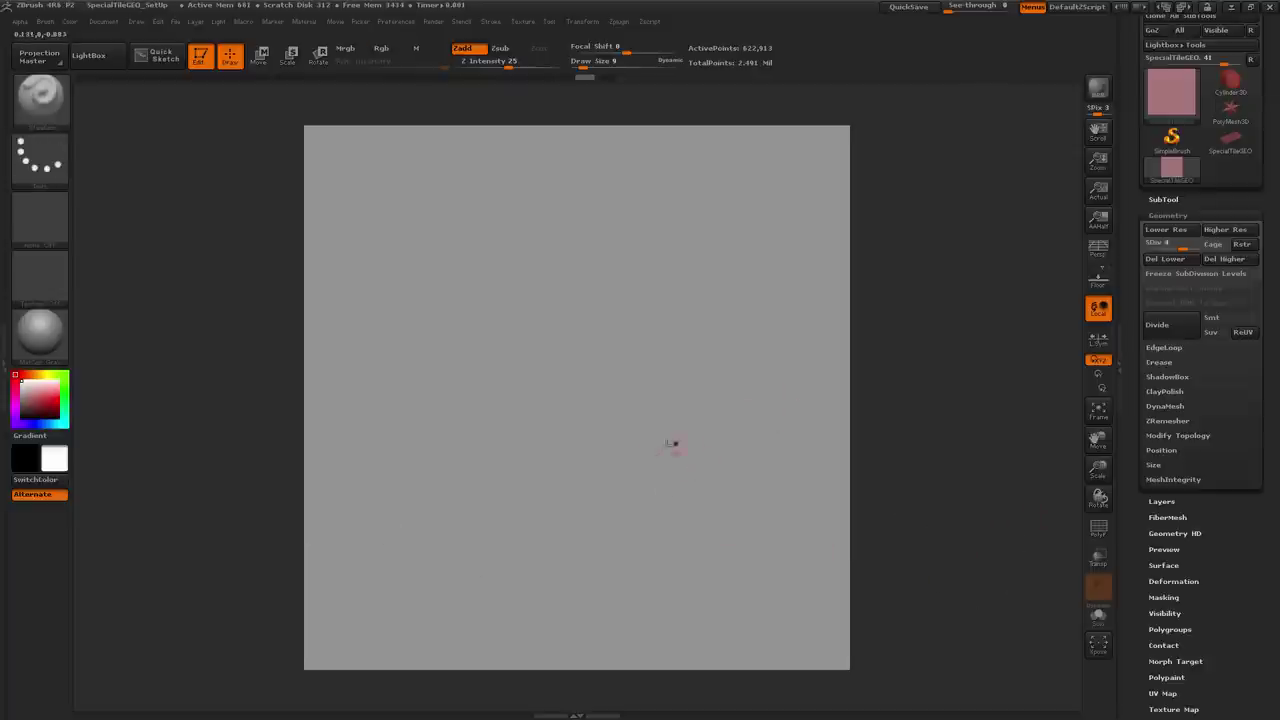
{"action": "mouse_move", "coordinate": [650, 458]}
{"action": "left_mouse_down"}
{"action": "mouse_move", "coordinate": [749, 437]}
{"action": "mouse_move", "coordinate": [812, 512]}
{"action": "mouse_move", "coordinate": [958, 504]}
{"action": "mouse_move", "coordinate": [1004, 556]}
{"action": "mouse_move", "coordinate": [1034, 545]}
{"action": "left_mouse_up"}
{"action": "key", "text": "ctrl+z"}
Enable LazyMouse in the Stroke menu and undo a smoothed wavy test stroke
{"action": "left_click", "coordinate": [492, 22]}
{"action": "left_click", "coordinate": [532, 210]}
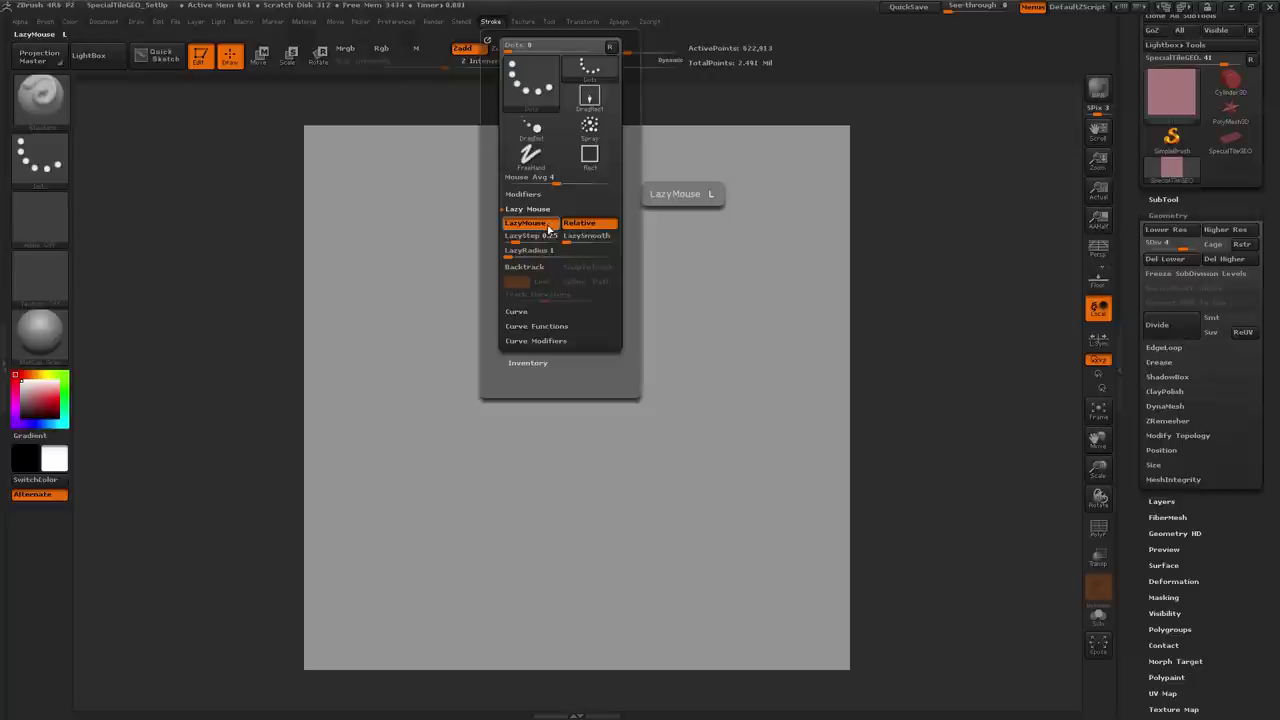
{"action": "mouse_move", "coordinate": [572, 502]}
{"action": "left_mouse_down"}
{"action": "mouse_move", "coordinate": [614, 470]}
{"action": "mouse_move", "coordinate": [638, 509]}
{"action": "mouse_move", "coordinate": [670, 506]}
{"action": "mouse_move", "coordinate": [686, 480]}
{"action": "mouse_move", "coordinate": [721, 492]}
{"action": "mouse_move", "coordinate": [759, 542]}
{"action": "mouse_move", "coordinate": [718, 587]}
{"action": "mouse_move", "coordinate": [627, 578]}
{"action": "mouse_move", "coordinate": [532, 609]}
{"action": "mouse_move", "coordinate": [387, 330]}
{"action": "mouse_move", "coordinate": [409, 305]}
{"action": "mouse_move", "coordinate": [442, 298]}
{"action": "mouse_move", "coordinate": [524, 328]}
{"action": "left_mouse_up"}
{"action": "key", "text": "ctrl+z"}
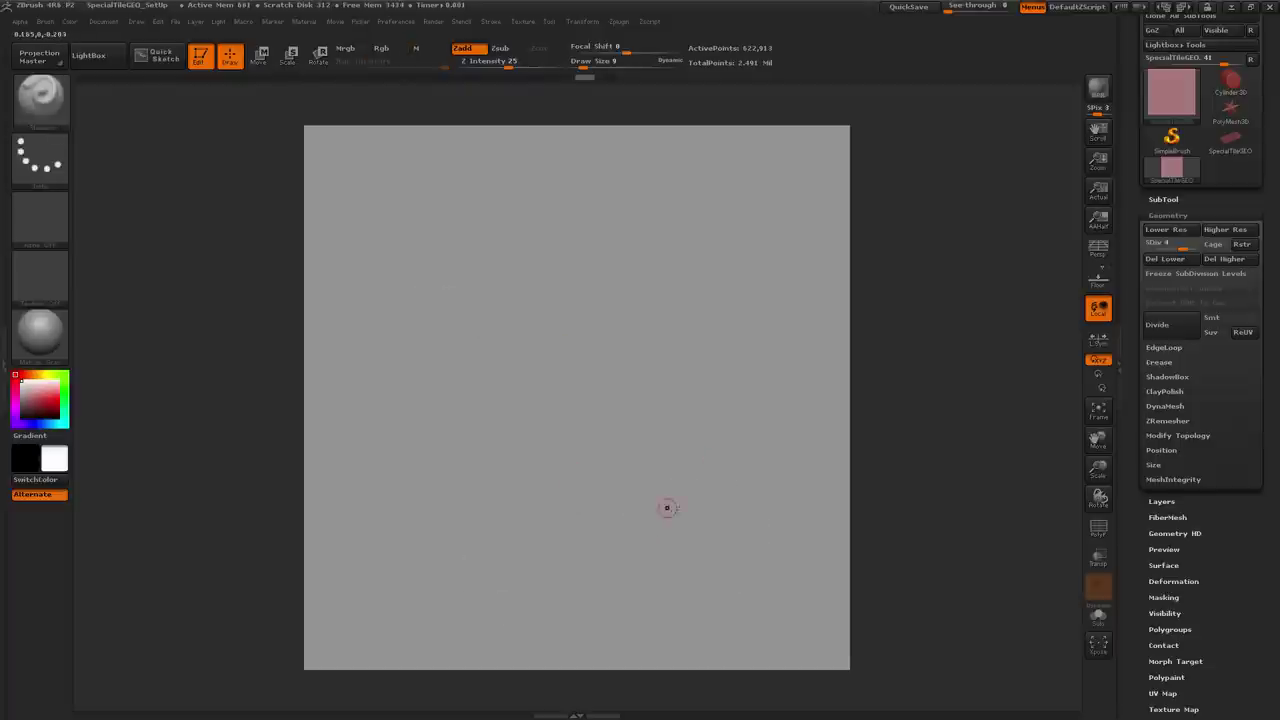
Sculpt test creases curving toward and wrapping across the tile's left and right edges
{"action": "mouse_move", "coordinate": [686, 519]}
{"action": "left_mouse_down"}
{"action": "mouse_move", "coordinate": [730, 523]}
{"action": "mouse_move", "coordinate": [770, 564]}
{"action": "mouse_move", "coordinate": [805, 545]}
{"action": "mouse_move", "coordinate": [855, 521]}
{"action": "left_mouse_up"}
{"action": "mouse_move", "coordinate": [304, 505]}
{"action": "left_mouse_down"}
{"action": "mouse_move", "coordinate": [322, 533]}
{"action": "mouse_move", "coordinate": [354, 539]}
{"action": "mouse_move", "coordinate": [414, 431]}
{"action": "mouse_move", "coordinate": [458, 477]}
{"action": "mouse_move", "coordinate": [456, 527]}
{"action": "mouse_move", "coordinate": [490, 512]}
{"action": "left_mouse_up"}
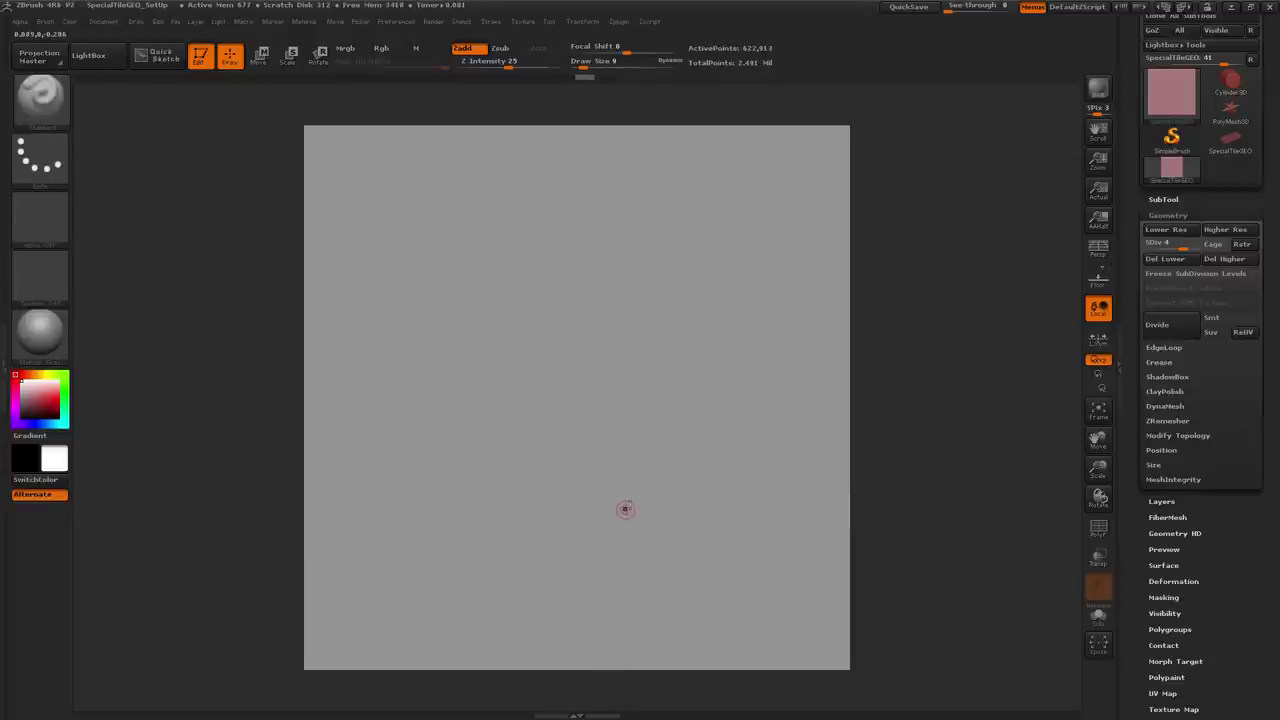
{"action": "mouse_move", "coordinate": [625, 509]}
{"action": "left_mouse_down"}
{"action": "mouse_move", "coordinate": [676, 502]}
{"action": "mouse_move", "coordinate": [712, 551]}
{"action": "mouse_move", "coordinate": [823, 525]}
{"action": "mouse_move", "coordinate": [837, 534]}
{"action": "mouse_move", "coordinate": [986, 482]}
{"action": "mouse_move", "coordinate": [1040, 526]}
{"action": "left_mouse_up"}
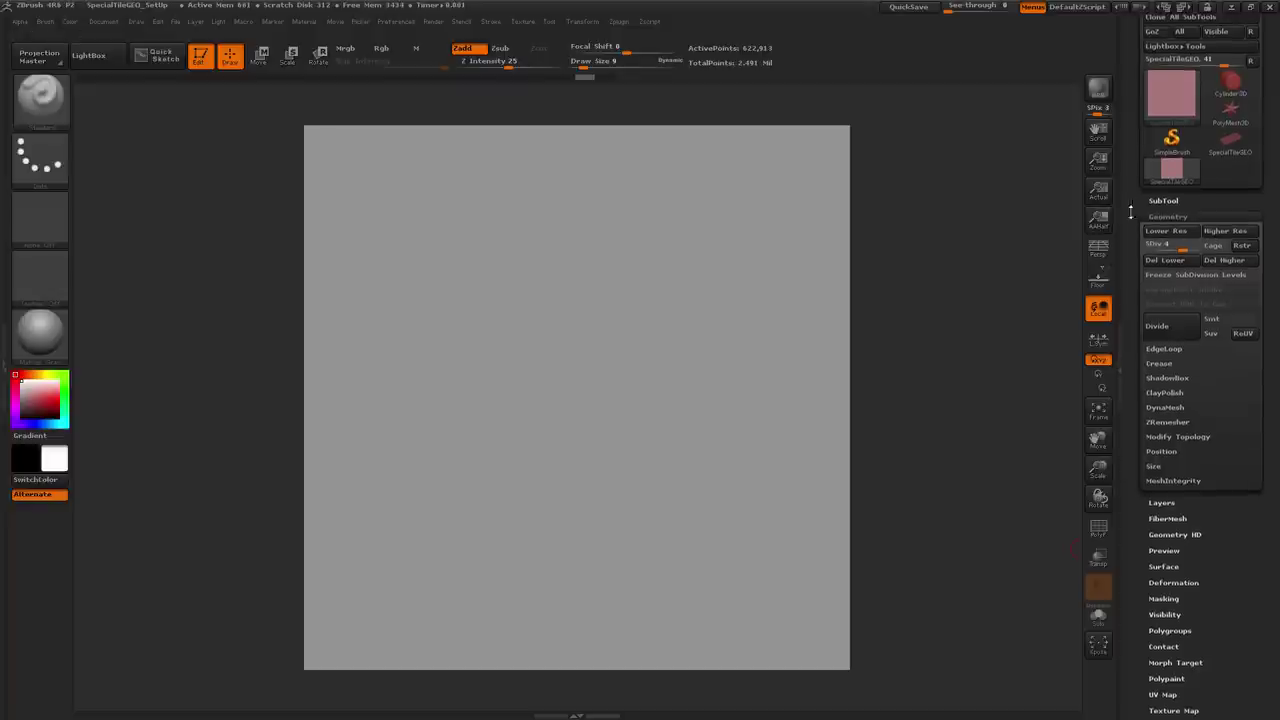
{"action": "scroll", "coordinate": [1141, 297], "scroll_direction": "up", "scroll_amount": 5}
{"action": "scroll", "coordinate": [1141, 297], "scroll_direction": "up", "scroll_amount": 10}
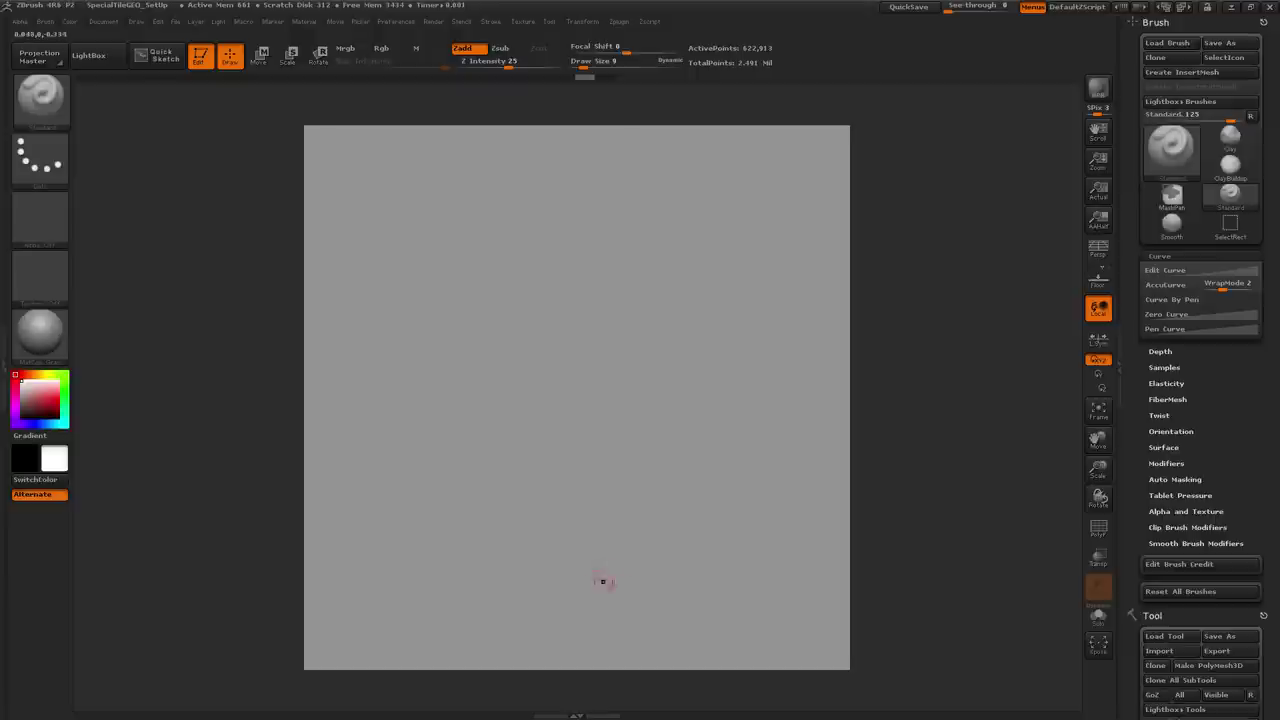
{"action": "key", "text": "b"}
{"action": "key", "text": "d"}
{"action": "key", "text": "s"}
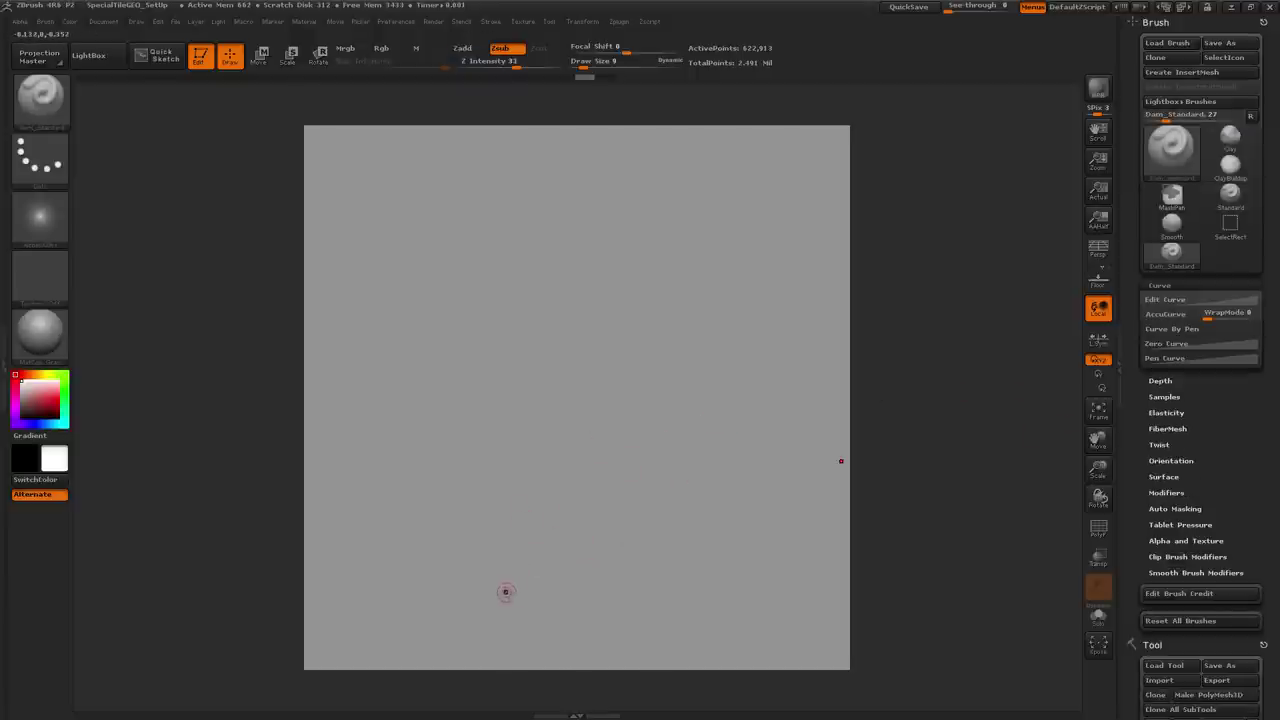
{"action": "key", "text": "b"}
{"action": "key", "text": "d"}
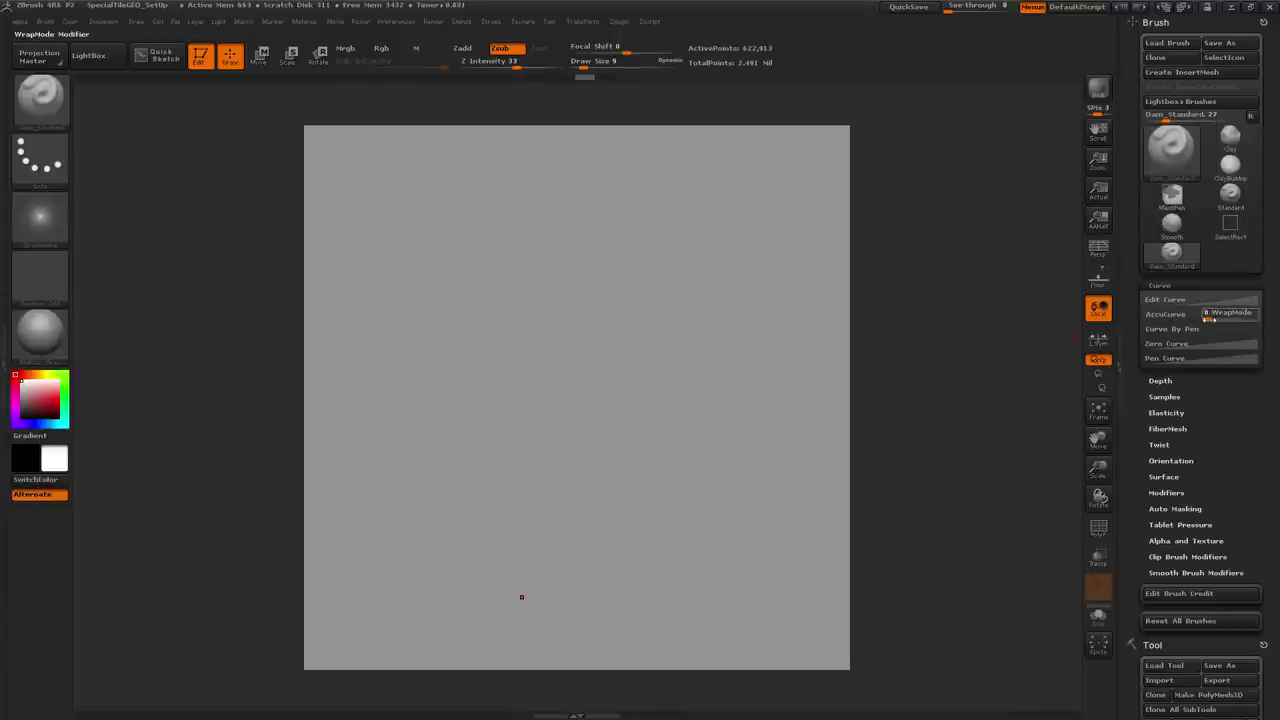
{"action": "left_click_drag", "start_coordinate": [1208, 316], "coordinate": [1222, 318]}
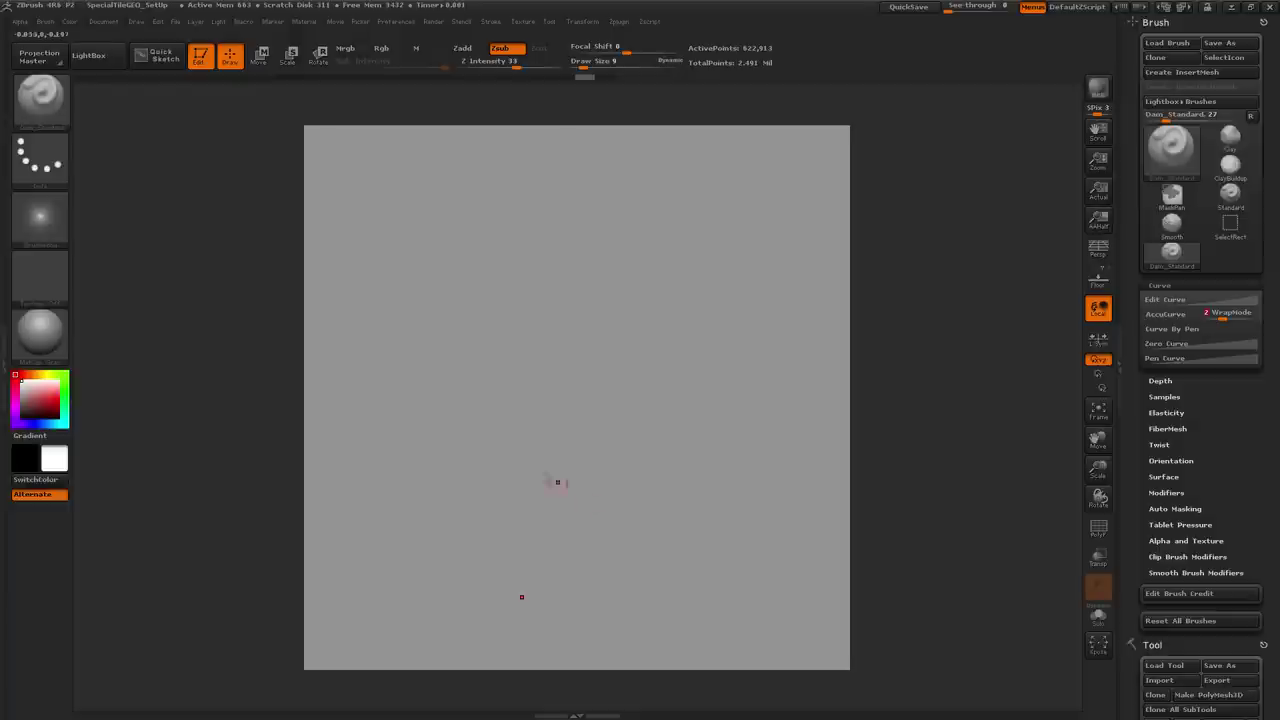
{"action": "left_click_drag", "start_coordinate": [526, 515], "coordinate": [573, 468]}
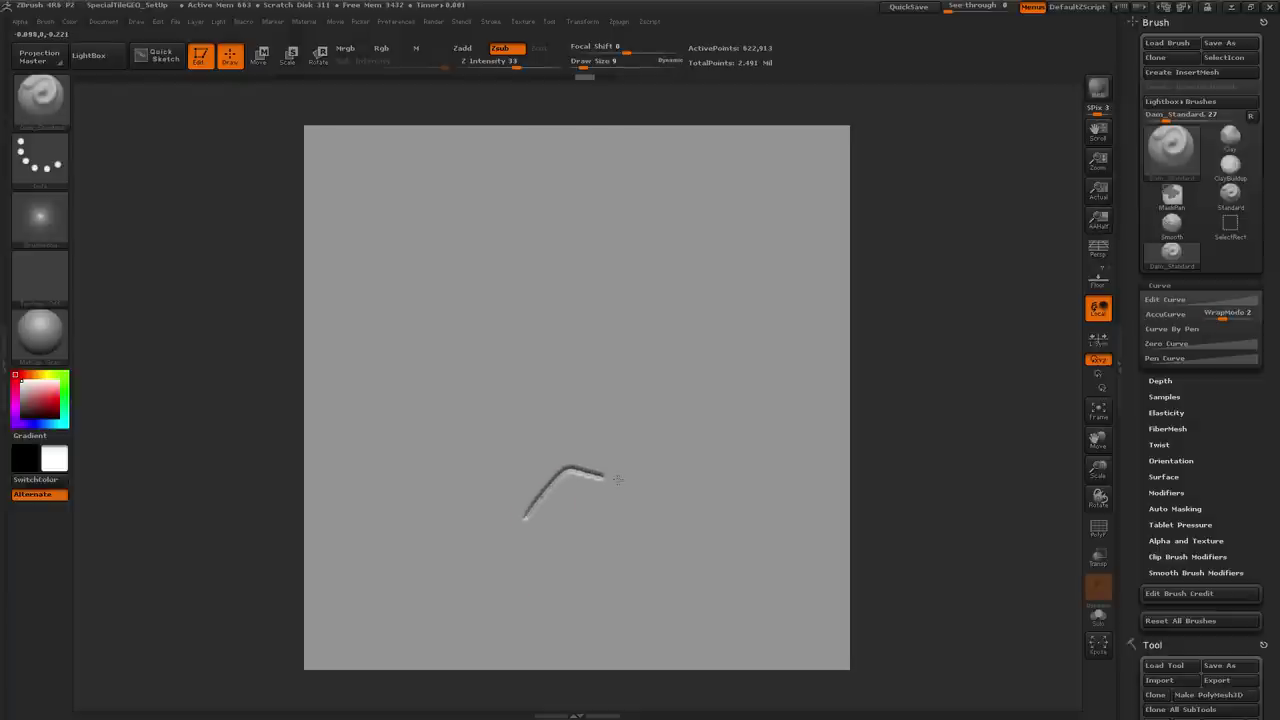
{"action": "left_click_drag", "start_coordinate": [721, 457], "coordinate": [798, 463]}
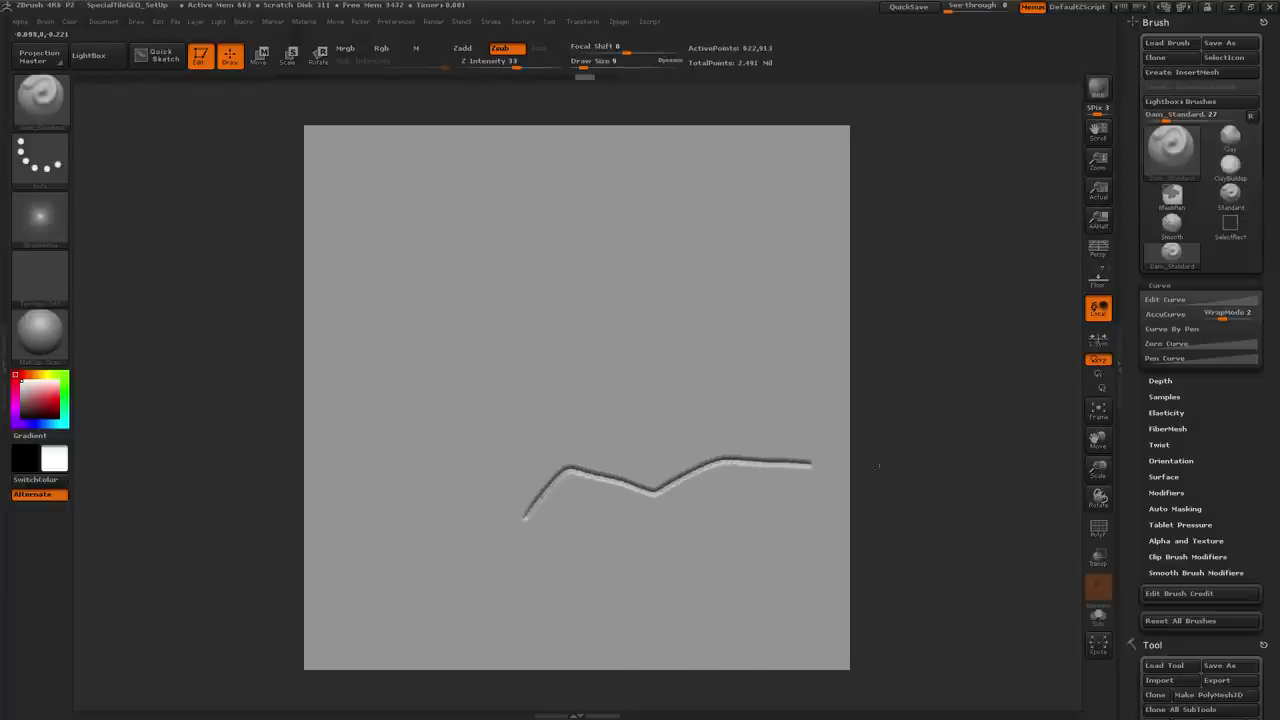
{"action": "left_click_drag", "start_coordinate": [929, 474], "coordinate": [980, 478]}
{"action": "left_click_drag", "start_coordinate": [1024, 545], "coordinate": [1062, 522]}
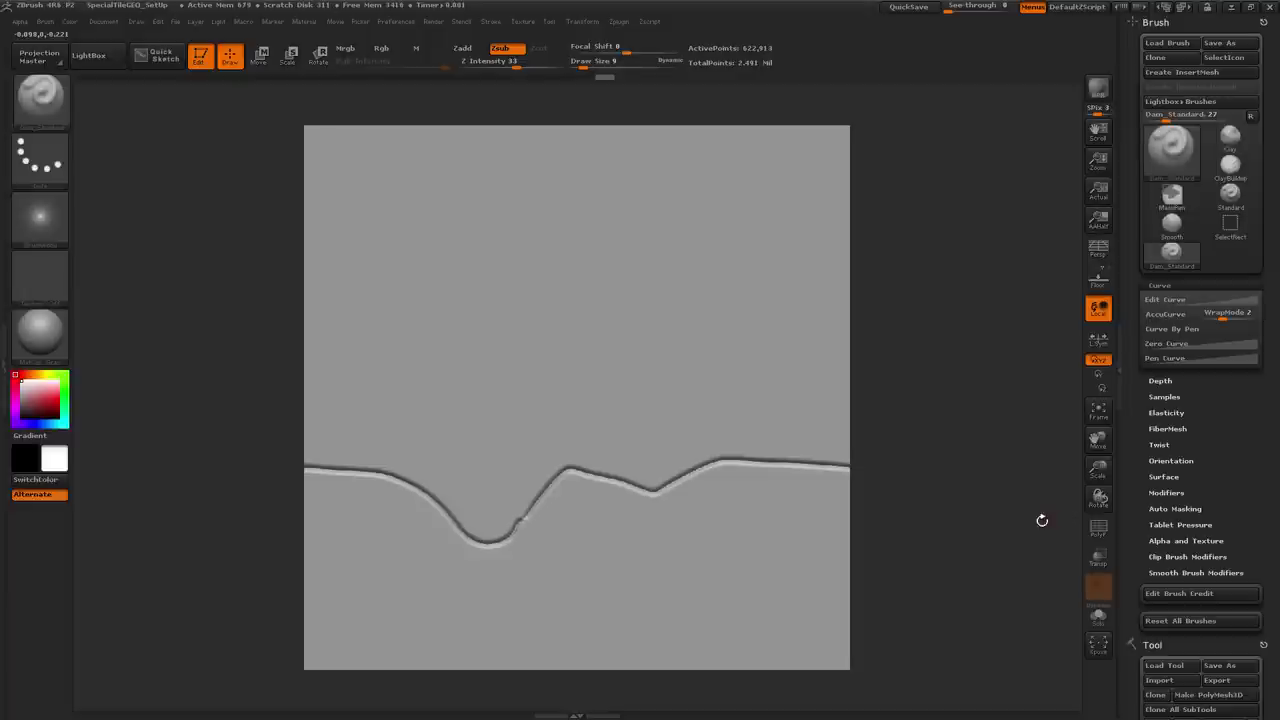
{"action": "key", "text": "ctrl+z"}
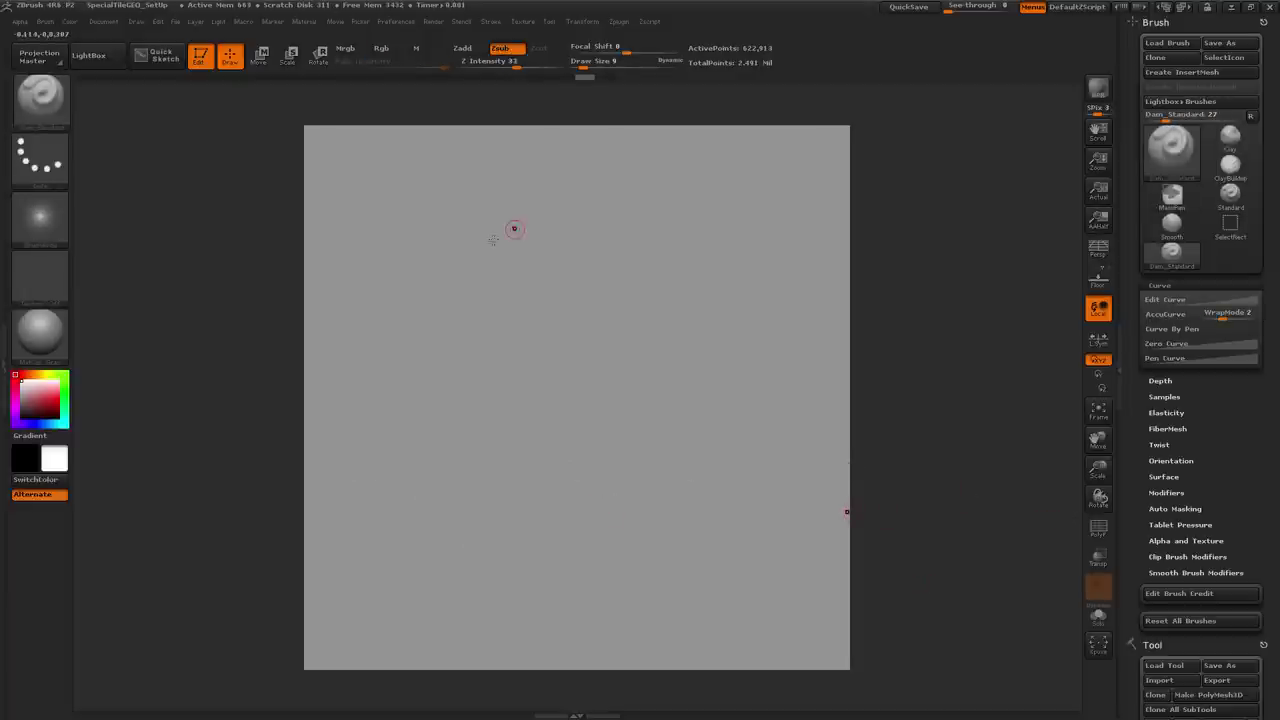
Save the tile project and try adding a layer in the Layers panel
{"action": "left_click", "coordinate": [177, 22]}
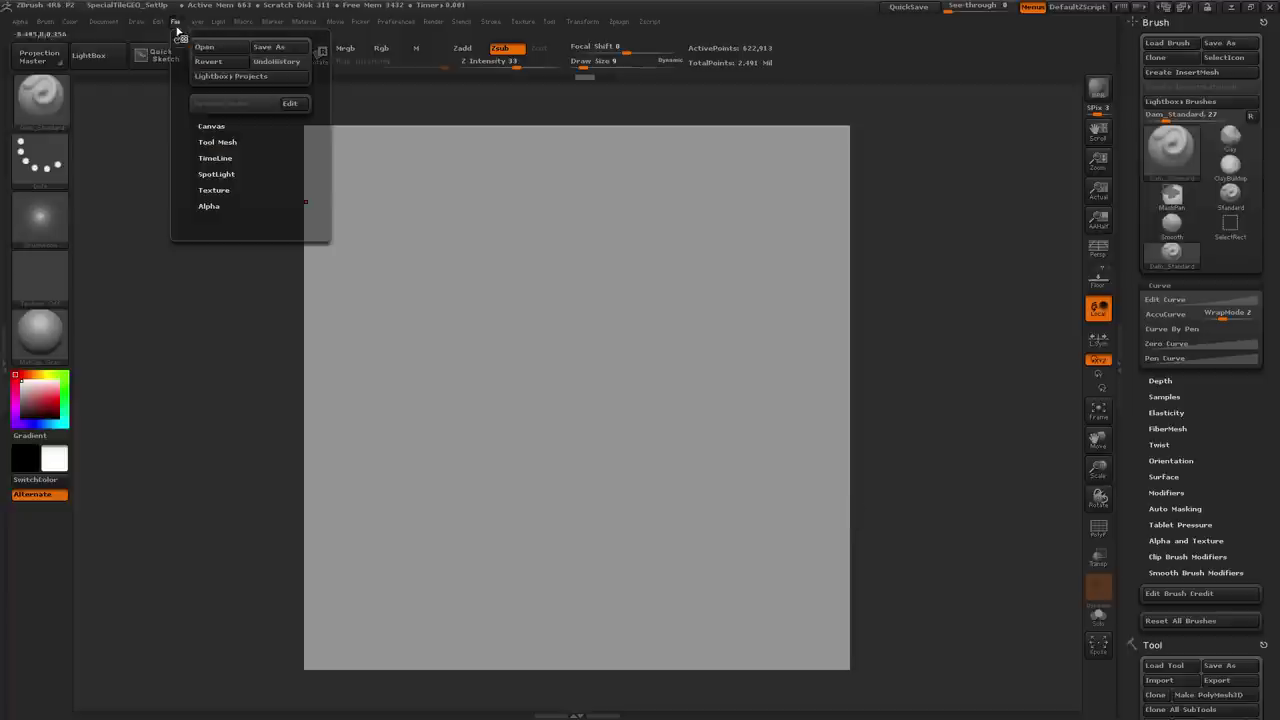
{"action": "left_click", "coordinate": [280, 47]}
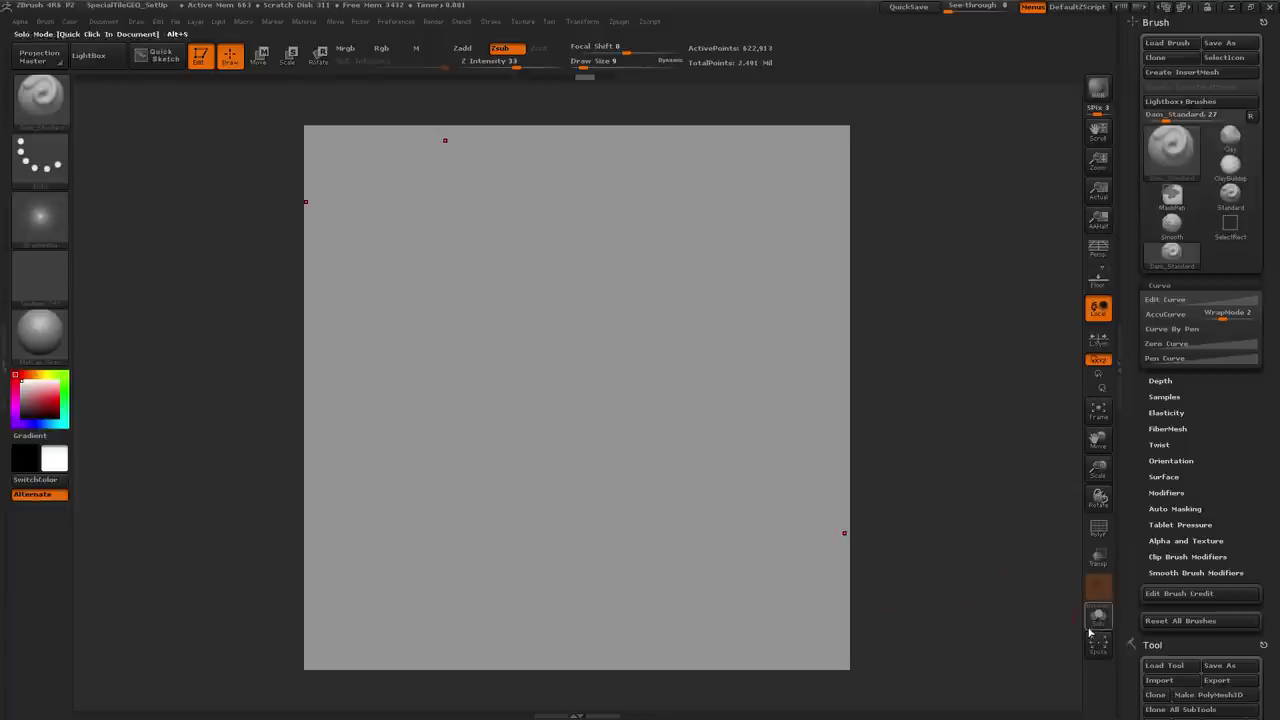
{"action": "scroll", "coordinate": [1136, 497], "scroll_direction": "down", "scroll_amount": 10}
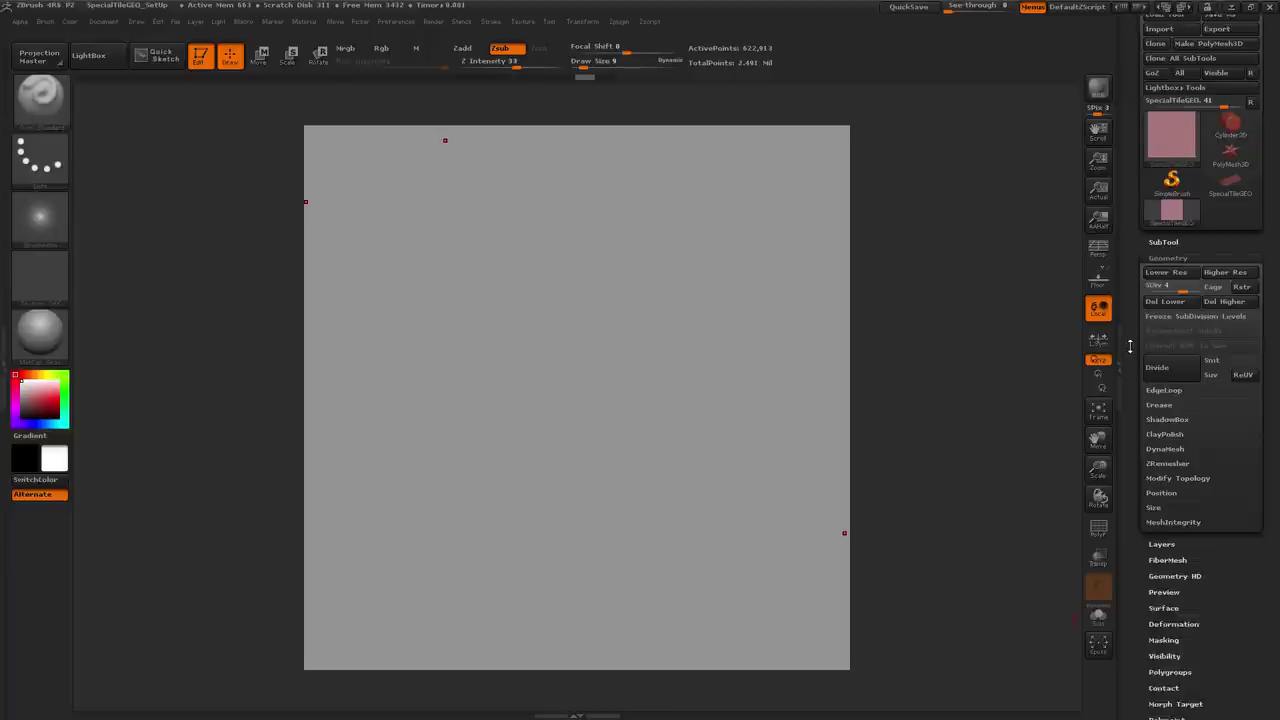
{"action": "left_click", "coordinate": [1177, 529]}
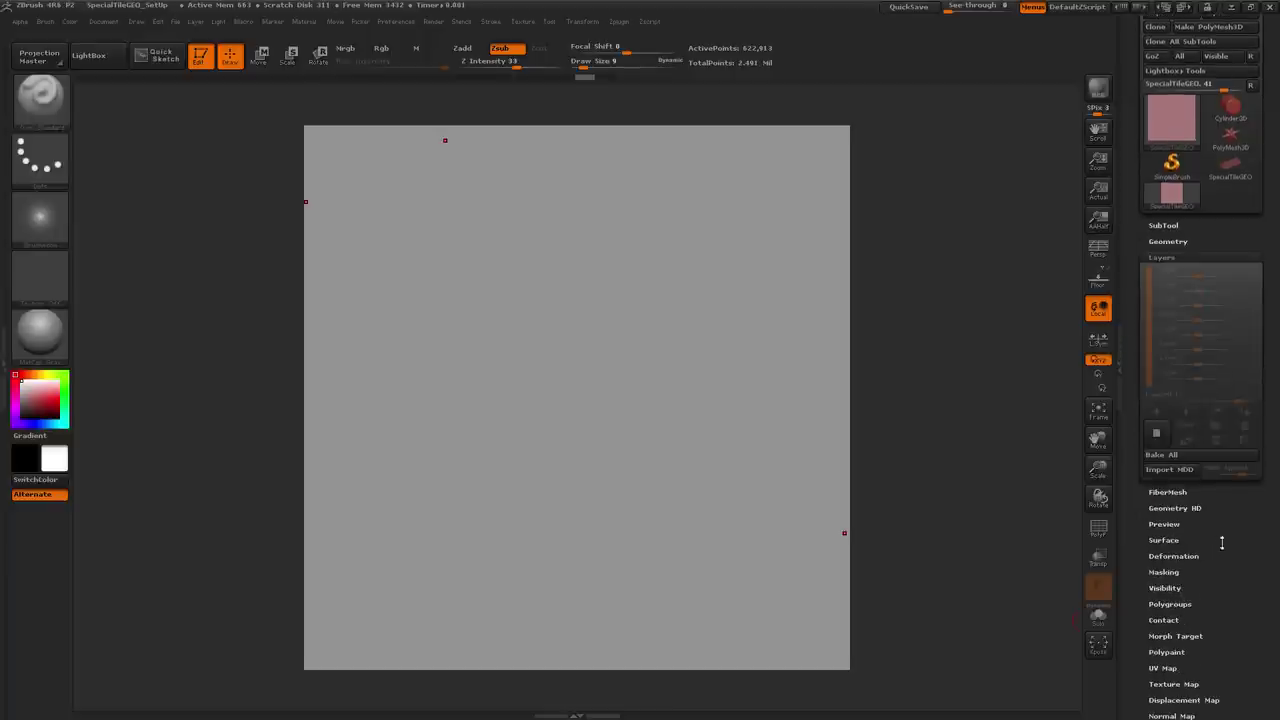
{"action": "left_click", "coordinate": [1157, 481]}
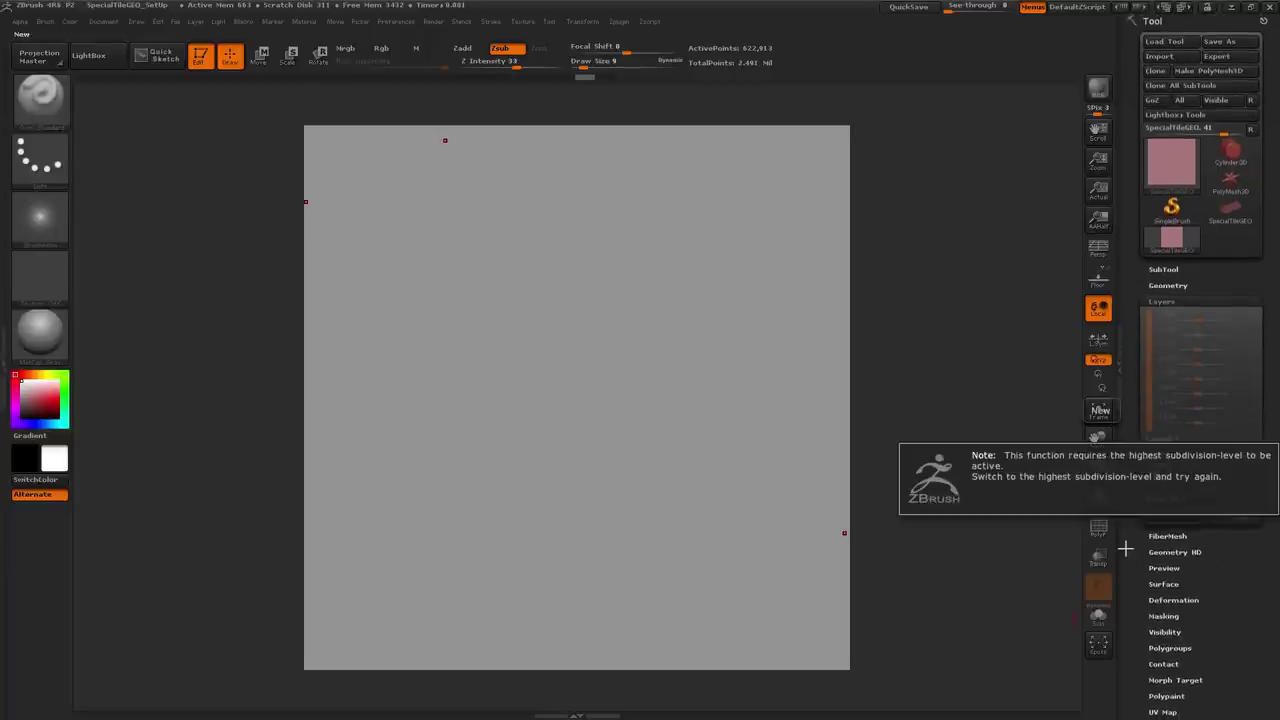
Set SDiv to 4 and Del Higher, leaving 622,813 total points
{"action": "left_click", "coordinate": [1167, 285]}
{"action": "left_click_drag", "start_coordinate": [1184, 318], "coordinate": [1198, 320]}
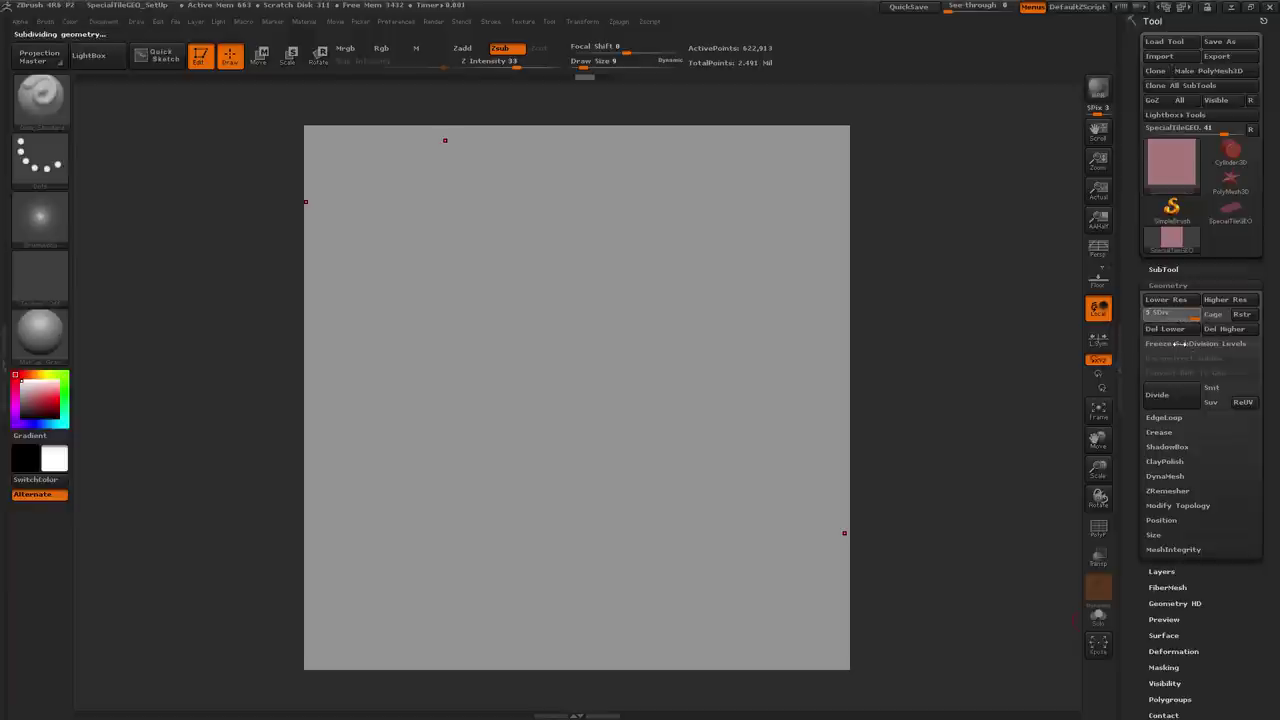
{"action": "left_click", "coordinate": [1180, 313]}
{"action": "left_click", "coordinate": [1228, 330]}
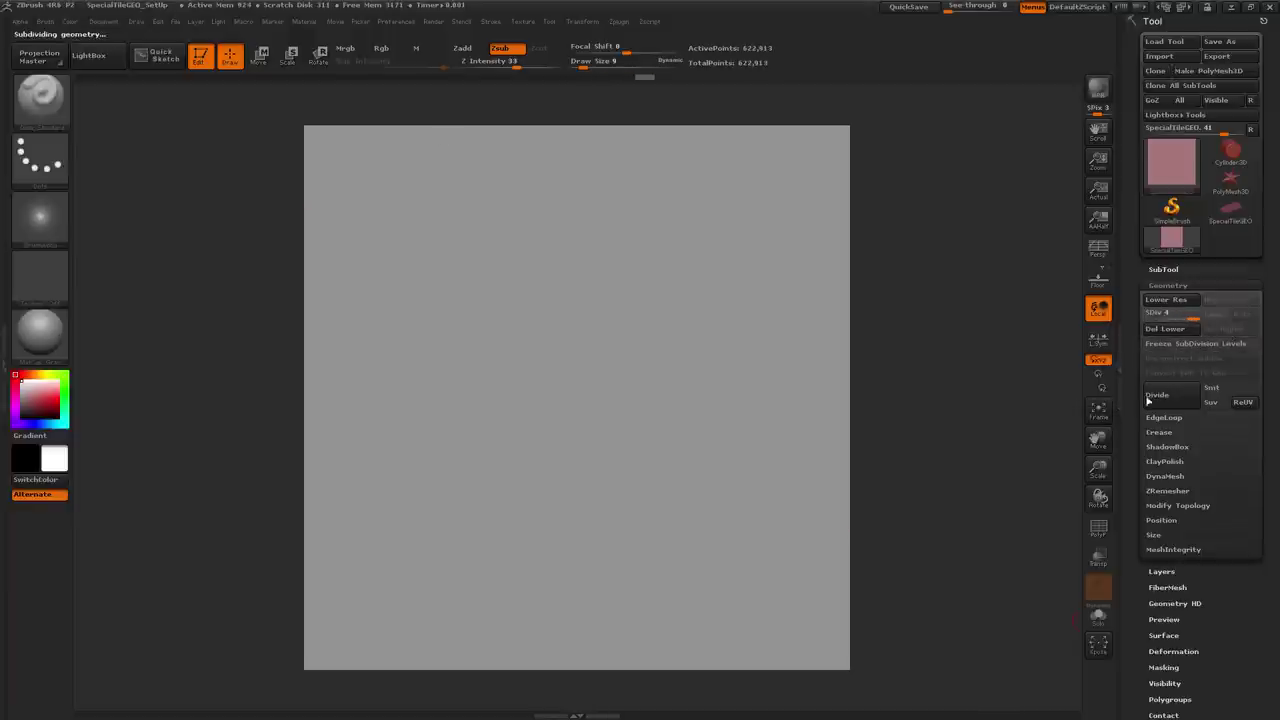
{"action": "scroll", "coordinate": [1207, 462], "scroll_direction": "down", "scroll_amount": 5}
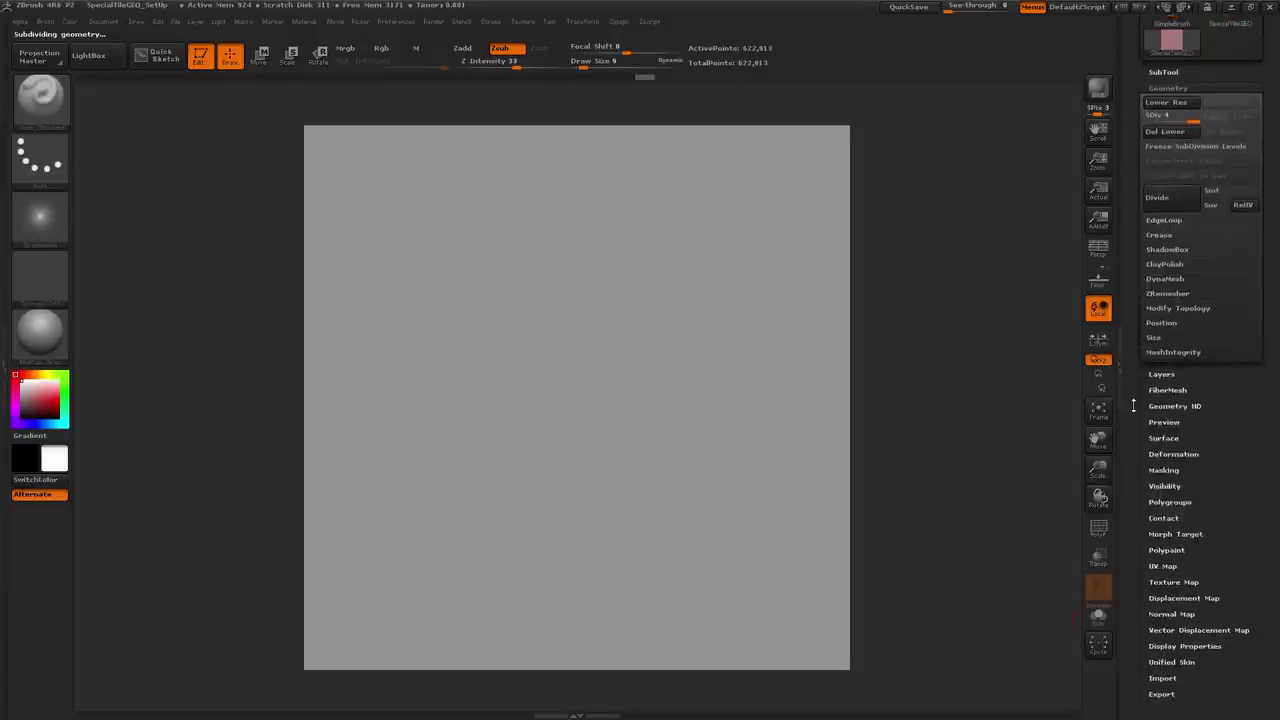
{"action": "scroll", "coordinate": [1229, 486], "scroll_direction": "down", "scroll_amount": 1}
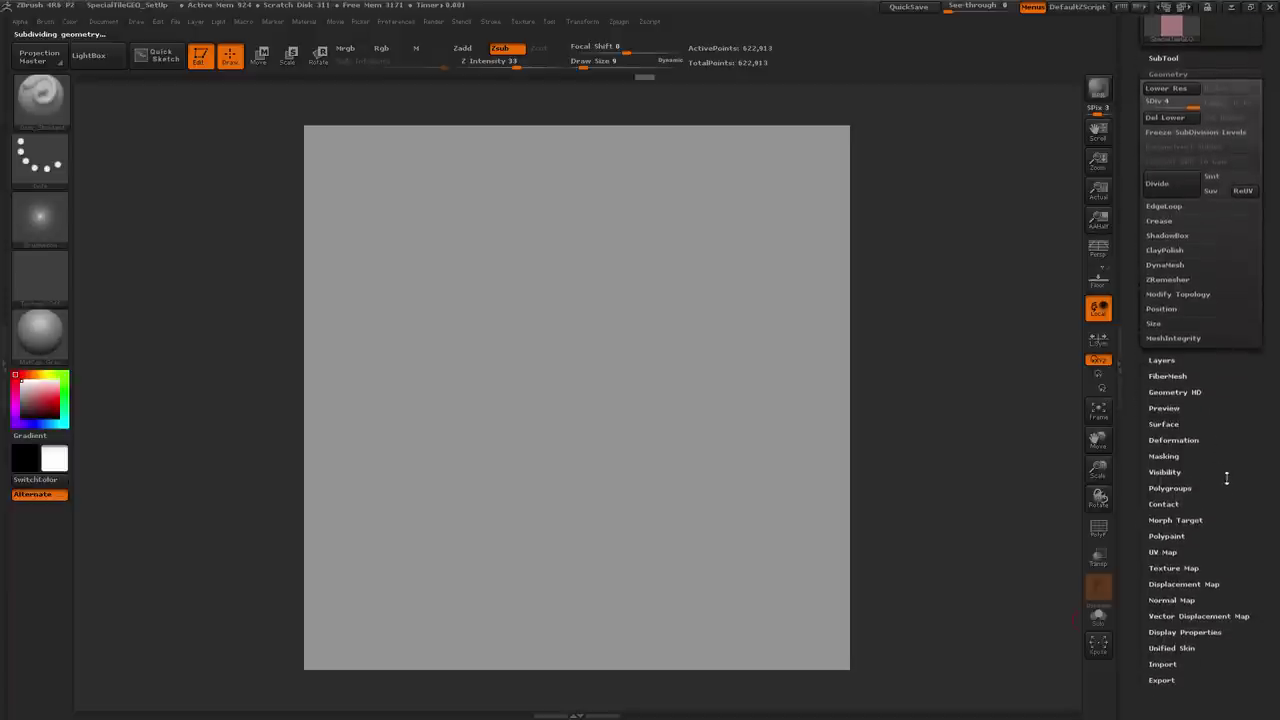
Create a new layer in Tool > Layers and rename it 'Sculpt 1'
{"action": "left_click", "coordinate": [1166, 359]}
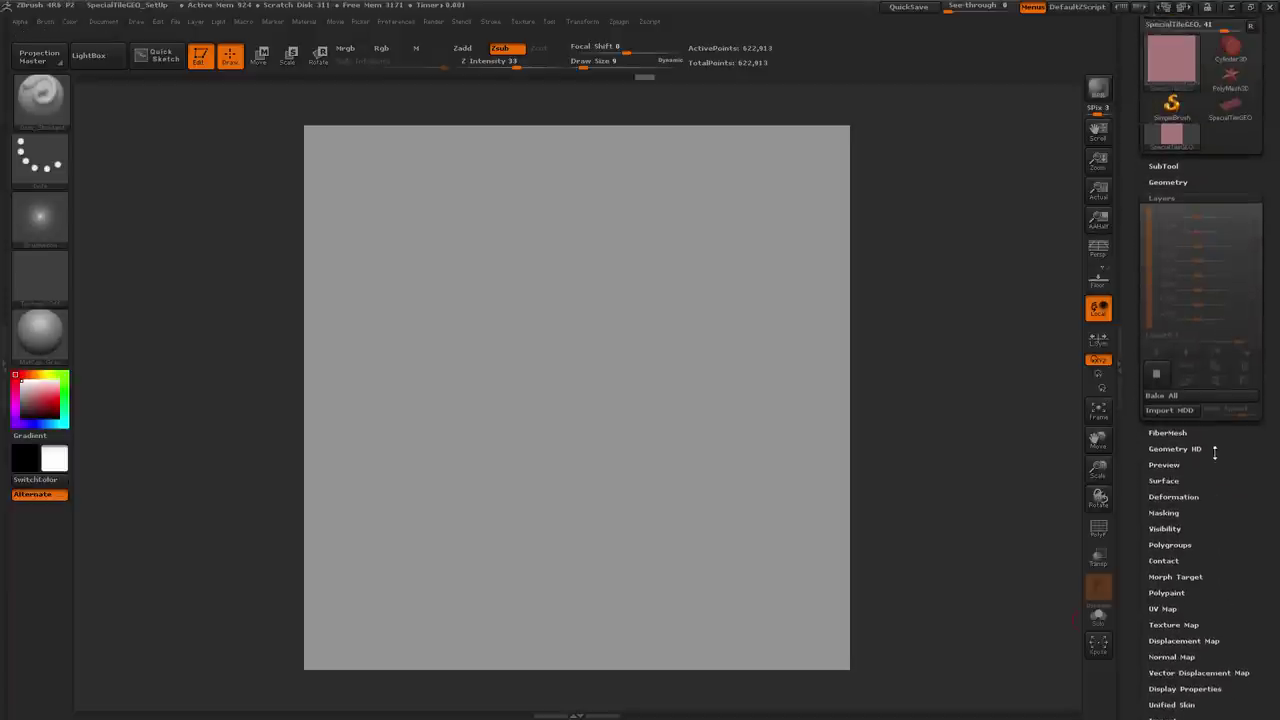
{"action": "left_click", "coordinate": [1159, 386]}
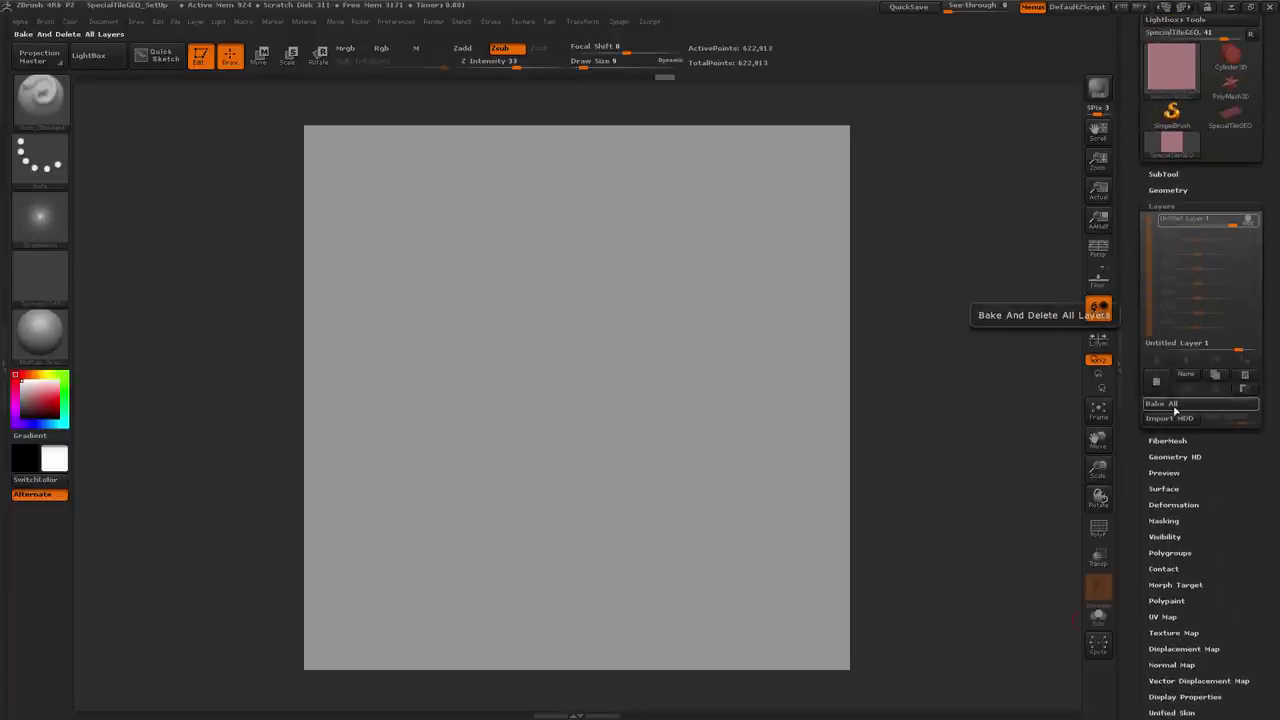
{"action": "left_click", "coordinate": [1186, 374]}
{"action": "type", "text": "Sc"}
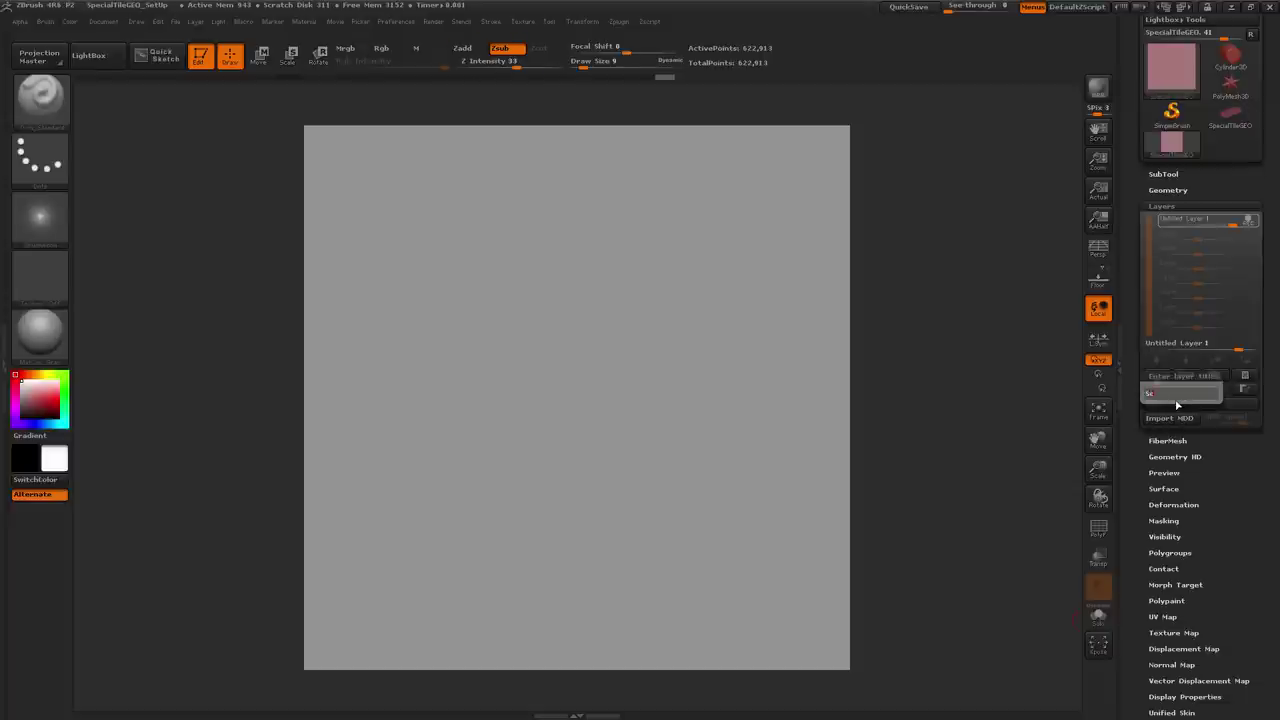
{"action": "type", "text": "ulpt 1"}
{"action": "key", "text": "Return"}
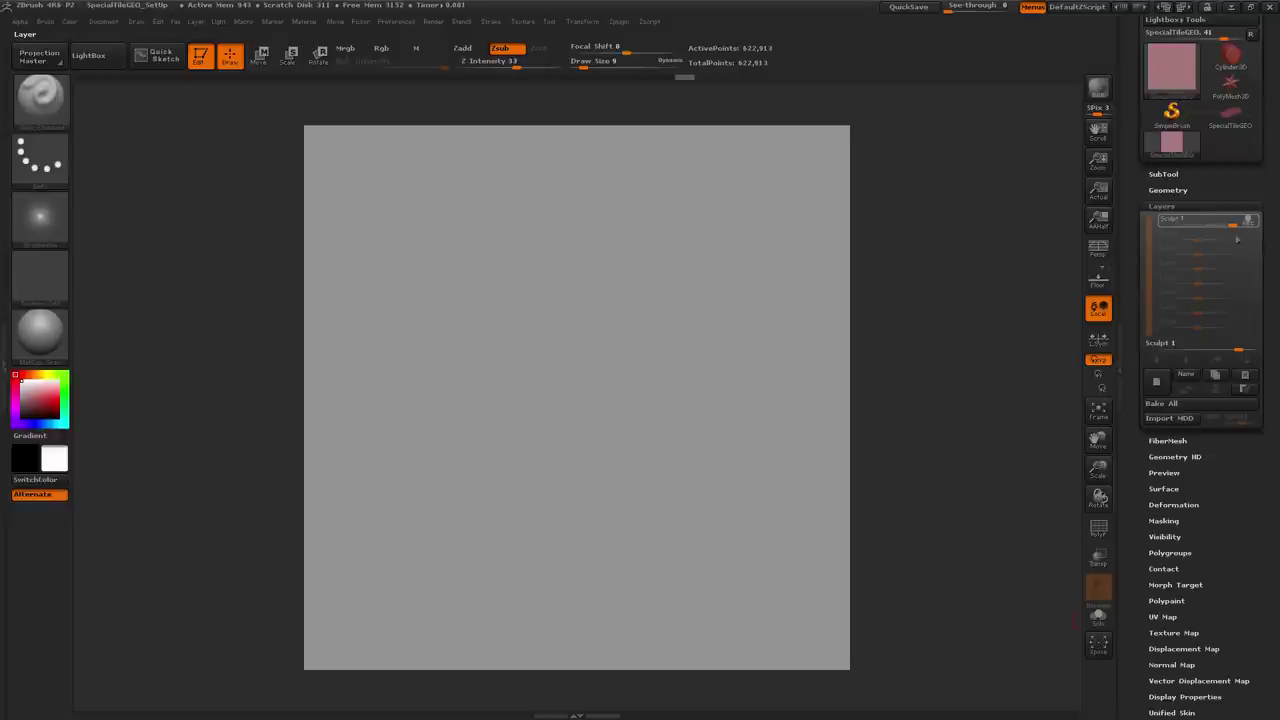
Draw the first creases across the middle, wrapping side to side and reaching the top and bottom edges
{"action": "left_click_drag", "start_coordinate": [623, 468], "coordinate": [683, 440]}
{"action": "mouse_move", "coordinate": [937, 472]}
{"action": "left_mouse_down"}
{"action": "mouse_move", "coordinate": [1059, 463]}
{"action": "mouse_move", "coordinate": [796, 454]}
{"action": "mouse_move", "coordinate": [398, 472]}
{"action": "mouse_move", "coordinate": [429, 466]}
{"action": "left_mouse_up"}
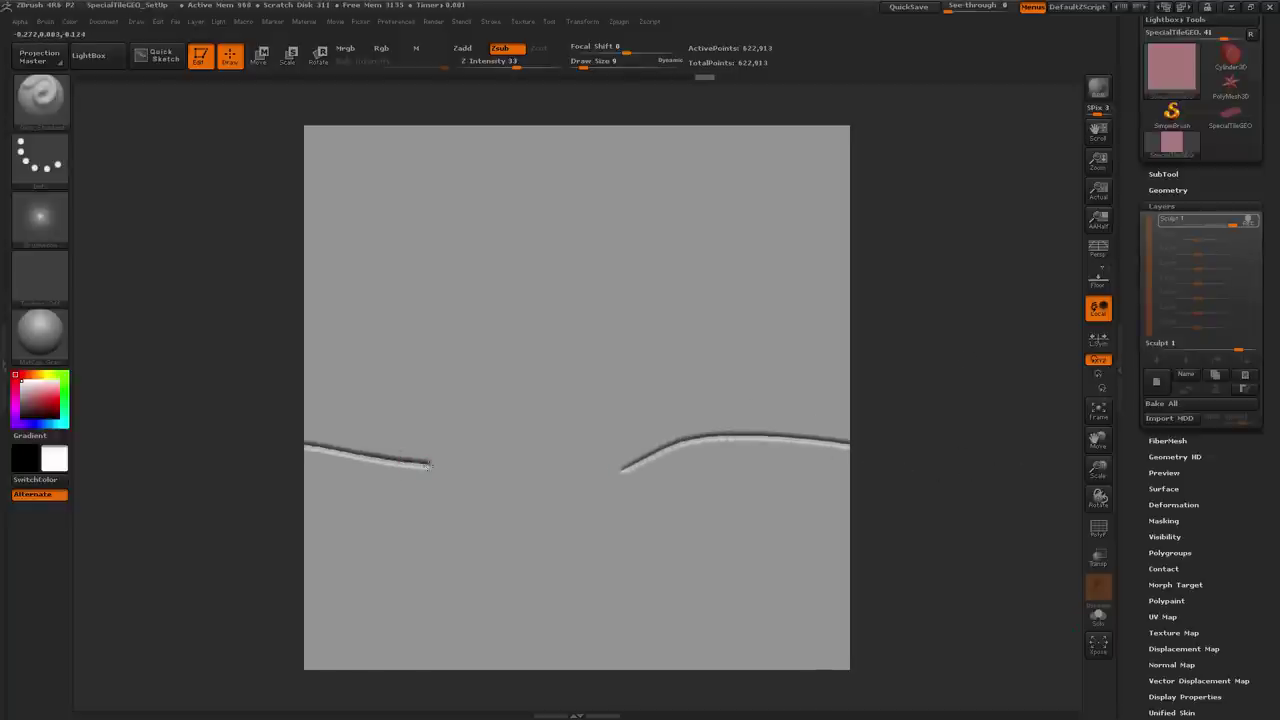
{"action": "mouse_move", "coordinate": [464, 511]}
{"action": "left_mouse_down"}
{"action": "mouse_move", "coordinate": [545, 506]}
{"action": "mouse_move", "coordinate": [627, 477]}
{"action": "left_mouse_up"}
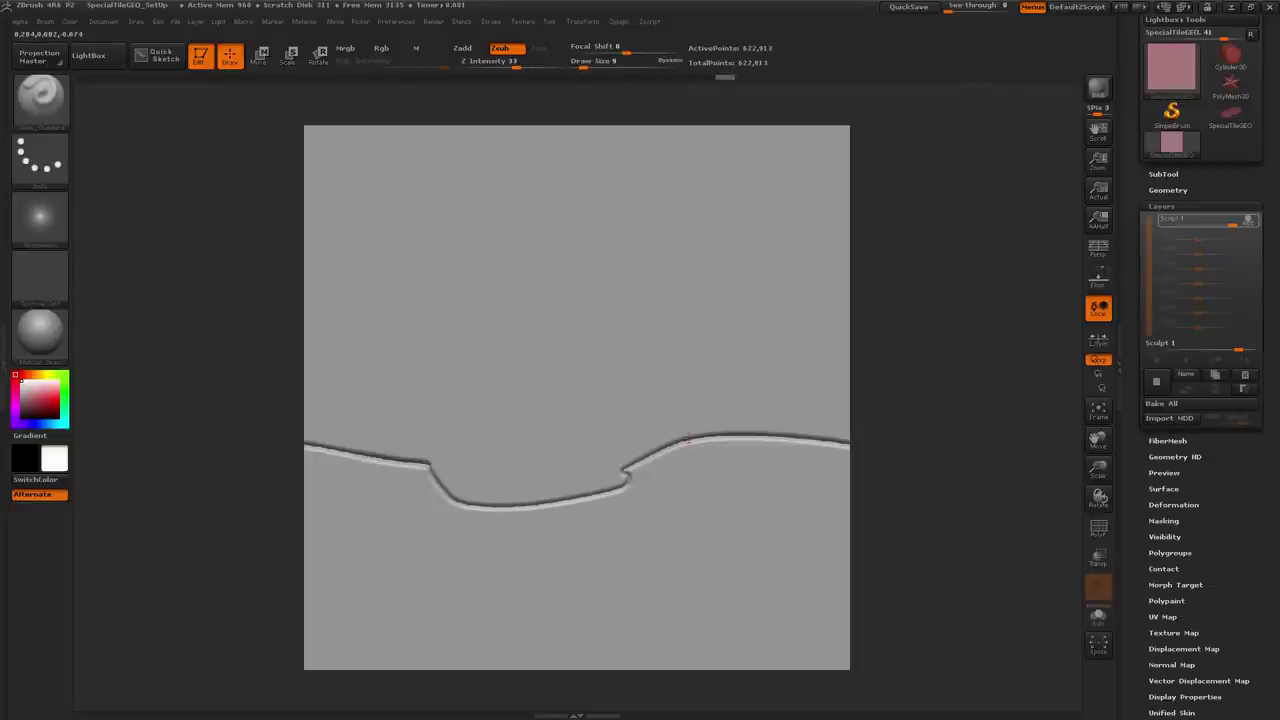
{"action": "mouse_move", "coordinate": [681, 233]}
{"action": "left_mouse_down"}
{"action": "mouse_move", "coordinate": [698, 206]}
{"action": "mouse_move", "coordinate": [694, 137]}
{"action": "left_mouse_up"}
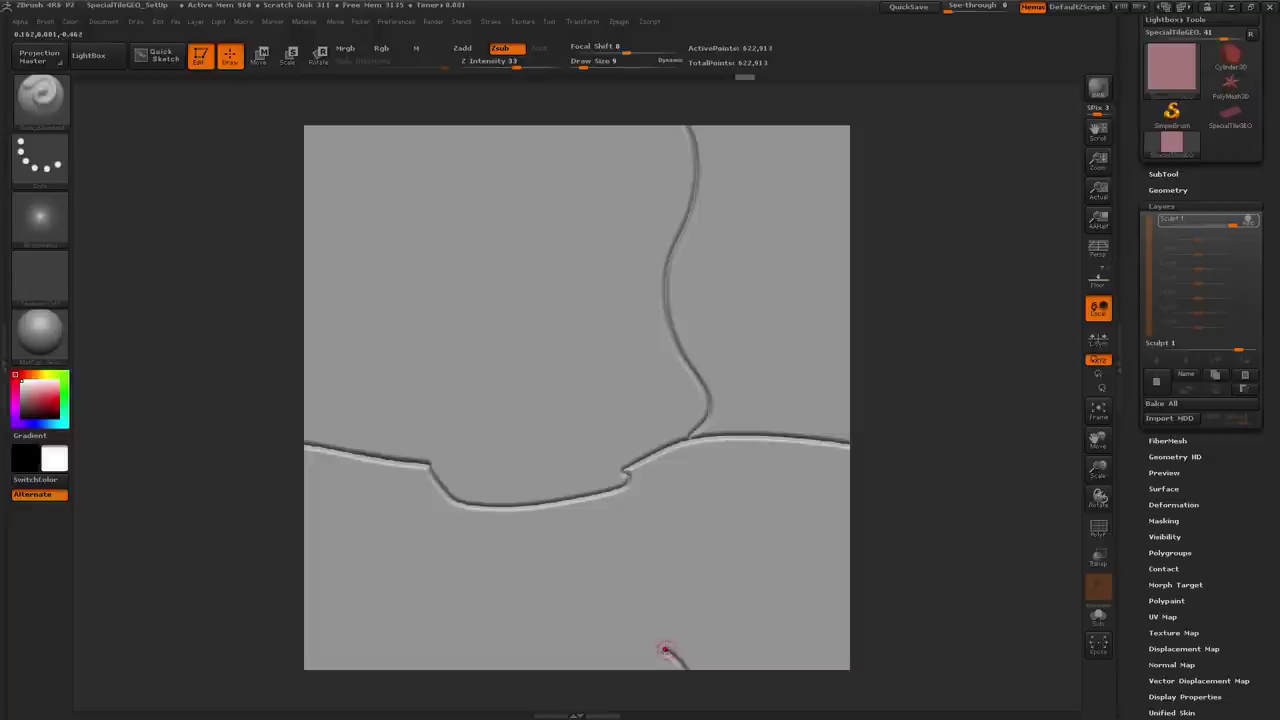
{"action": "left_click_drag", "start_coordinate": [609, 496], "coordinate": [612, 487]}
Add creases wrapping from the right edge to the left and joining the vertical crack
{"action": "mouse_move", "coordinate": [678, 288]}
{"action": "left_mouse_down"}
{"action": "mouse_move", "coordinate": [760, 258]}
{"action": "mouse_move", "coordinate": [910, 269]}
{"action": "left_mouse_up"}
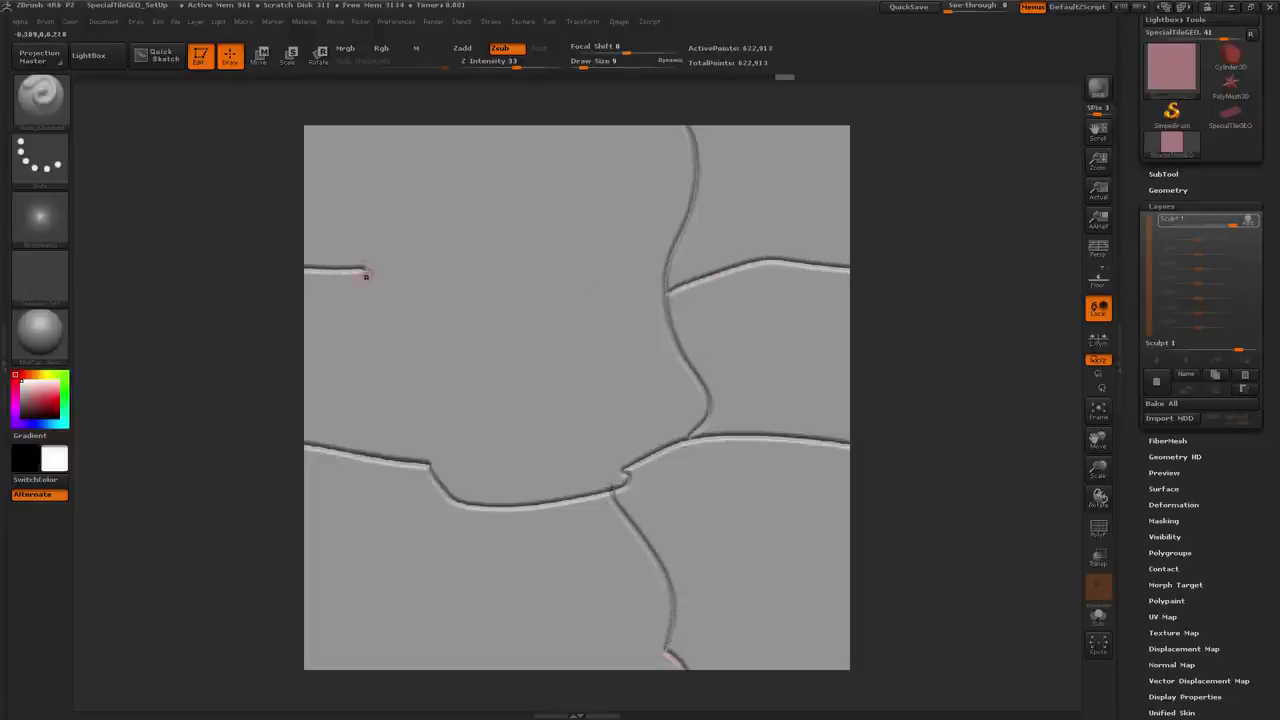
{"action": "left_click_drag", "start_coordinate": [363, 267], "coordinate": [388, 283]}
{"action": "left_click_drag", "start_coordinate": [460, 446], "coordinate": [433, 458]}
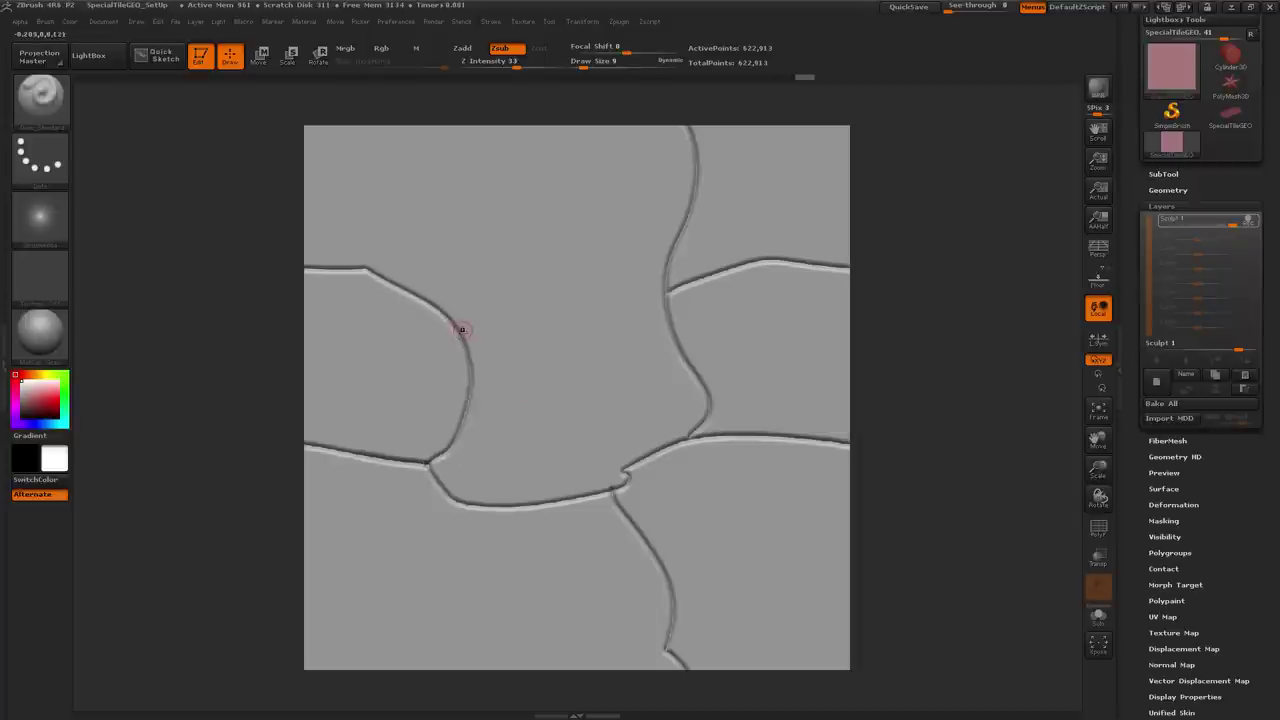
{"action": "left_click_drag", "start_coordinate": [552, 316], "coordinate": [662, 284]}
{"action": "key", "text": "shift"}
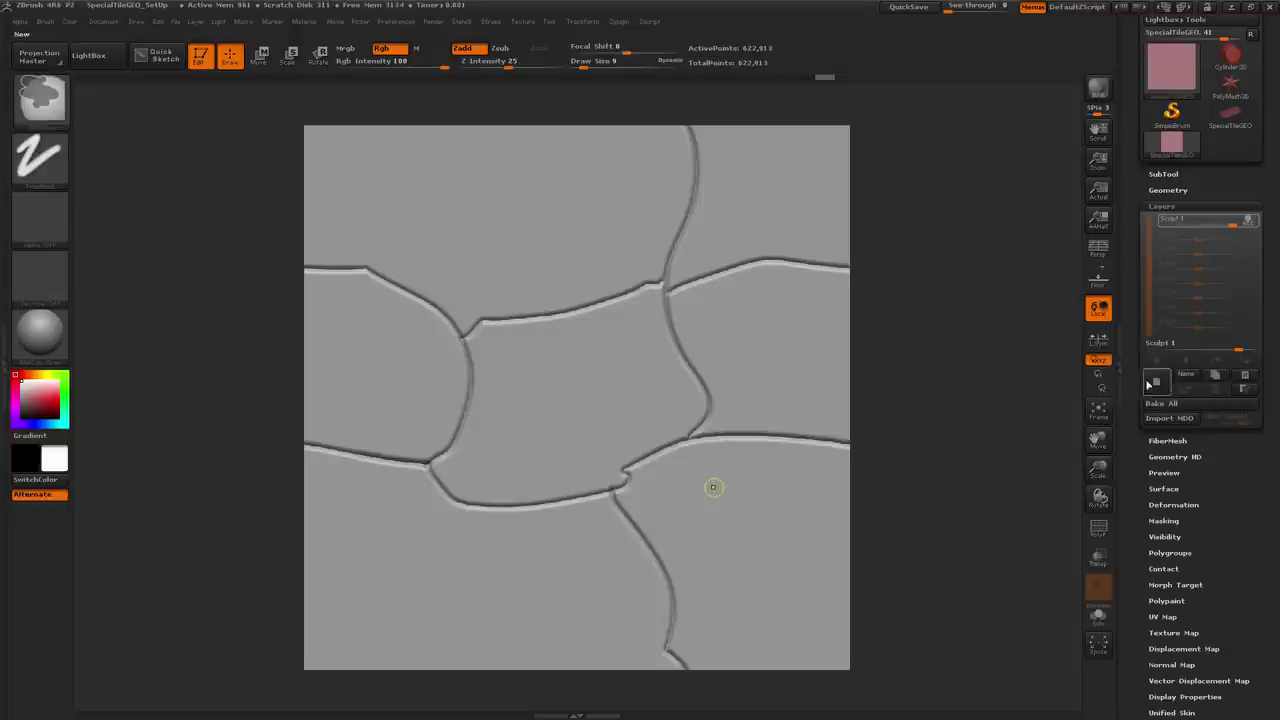
Set the MaskPen's WrapMode to 2 and start masking beside the right-hand crack
{"action": "scroll", "coordinate": [1140, 300], "scroll_direction": "up", "scroll_amount": 10}
{"action": "scroll", "coordinate": [1147, 397], "scroll_direction": "up", "scroll_amount": 1}
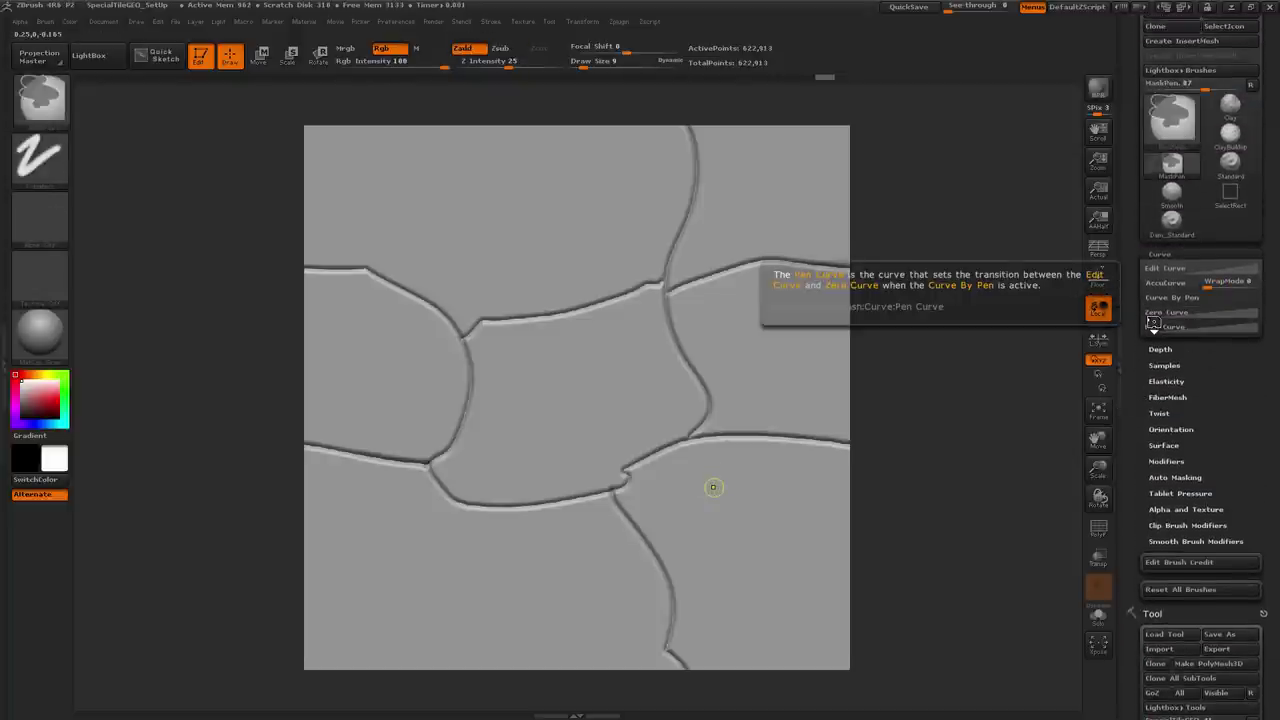
{"action": "key", "text": "ctrl"}
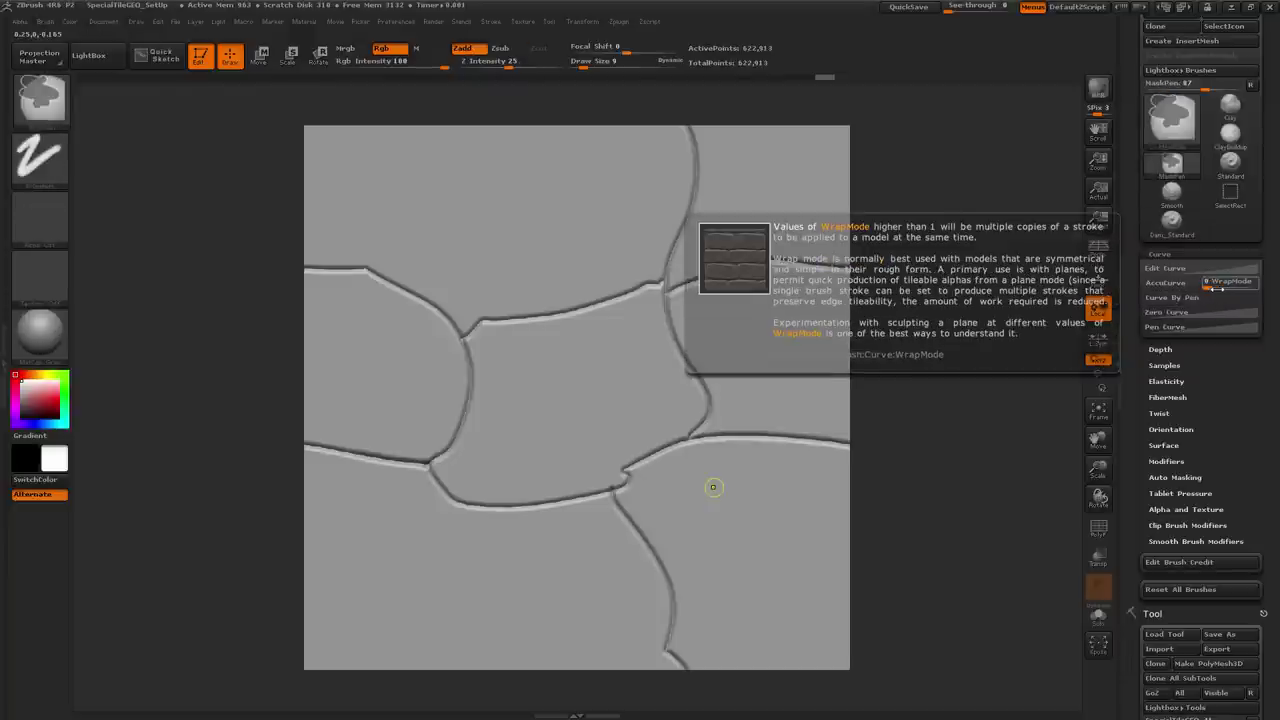
{"action": "left_click_drag", "start_coordinate": [1208, 284], "coordinate": [1222, 284]}
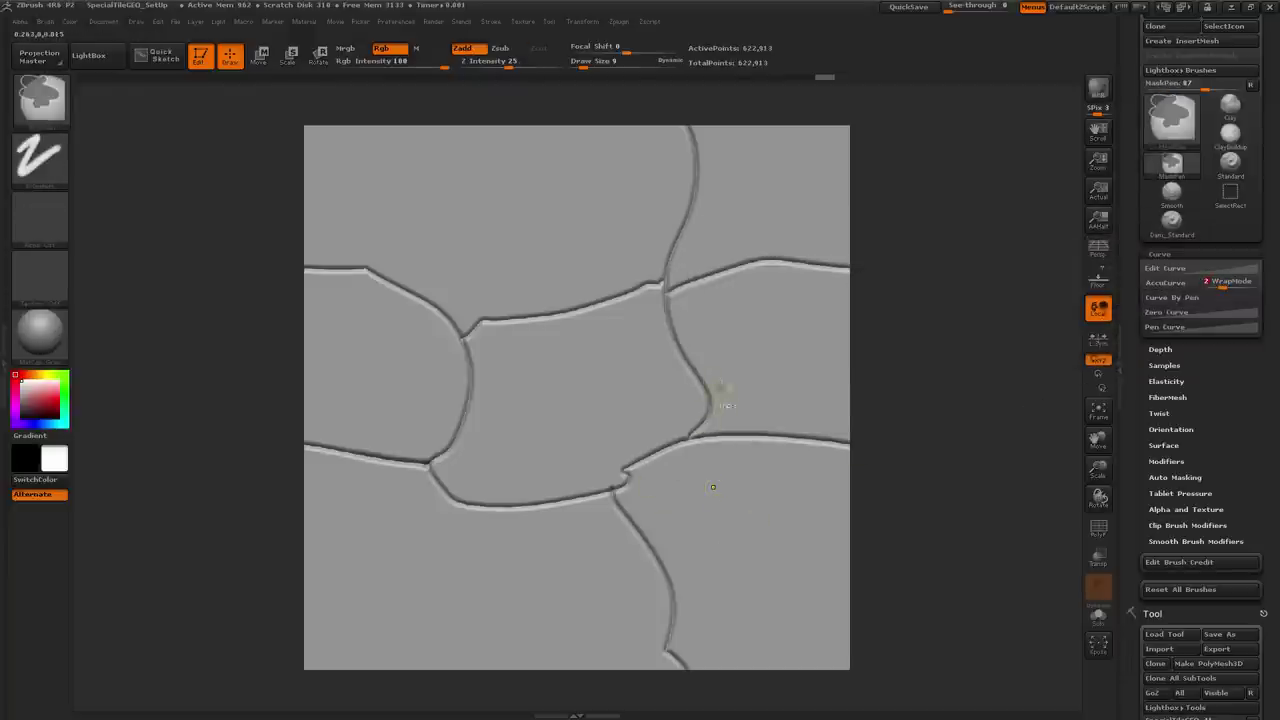
{"action": "mouse_move", "coordinate": [703, 432]}
{"action": "left_mouse_down", "text": "ctrl"}
{"action": "mouse_move", "coordinate": [726, 406]}
{"action": "mouse_move", "coordinate": [667, 310]}
{"action": "mouse_move", "coordinate": [668, 288]}
{"action": "mouse_move", "coordinate": [755, 265]}
{"action": "mouse_move", "coordinate": [856, 278]}
{"action": "mouse_move", "coordinate": [683, 300]}
{"action": "mouse_move", "coordinate": [742, 405]}
{"action": "mouse_move", "coordinate": [846, 436]}
{"action": "mouse_move", "coordinate": [800, 426]}
{"action": "mouse_move", "coordinate": [745, 349]}
{"action": "mouse_move", "coordinate": [712, 392]}
{"action": "mouse_move", "coordinate": [700, 340]}
{"action": "mouse_move", "coordinate": [712, 320]}
{"action": "left_mouse_up", "text": "ctrl"}
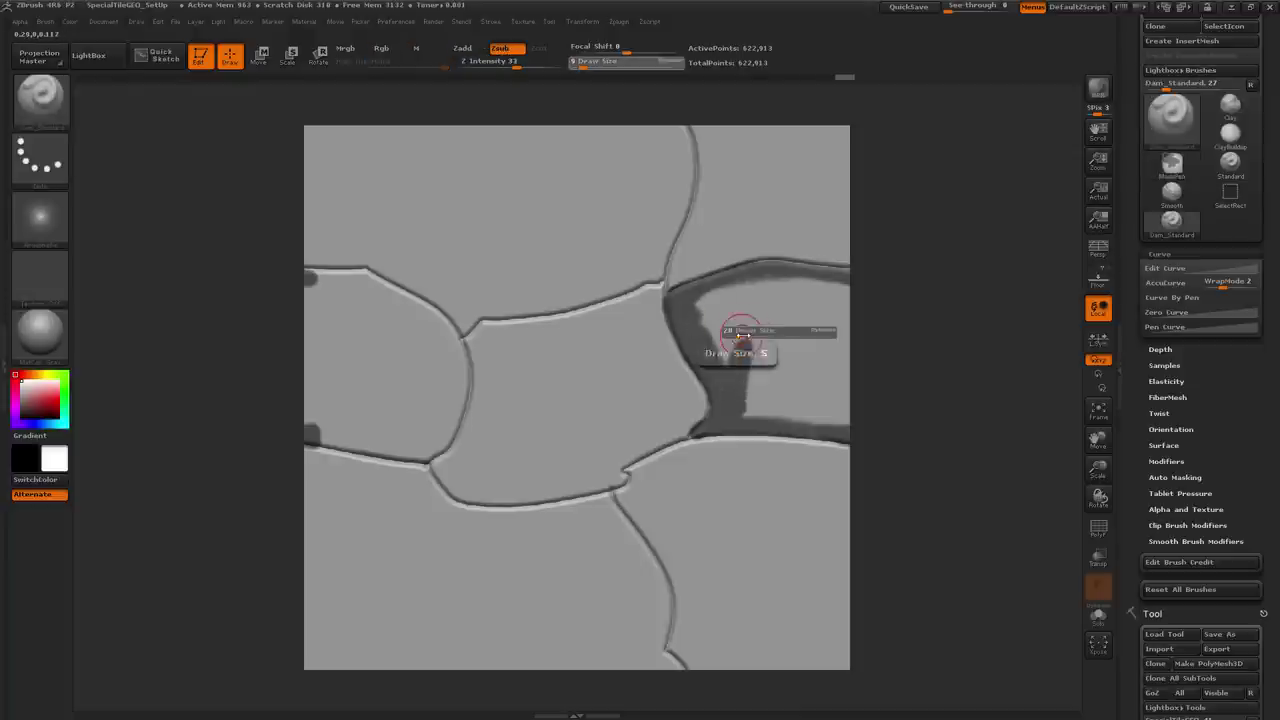
Finish masking the right slab and mask the left slab, including its bottom and right edges
{"action": "mouse_move", "coordinate": [777, 371]}
{"action": "left_mouse_down", "text": "ctrl"}
{"action": "mouse_move", "coordinate": [769, 407]}
{"action": "mouse_move", "coordinate": [737, 393]}
{"action": "mouse_move", "coordinate": [806, 293]}
{"action": "mouse_move", "coordinate": [784, 295]}
{"action": "mouse_move", "coordinate": [850, 303]}
{"action": "mouse_move", "coordinate": [842, 361]}
{"action": "mouse_move", "coordinate": [860, 396]}
{"action": "mouse_move", "coordinate": [808, 408]}
{"action": "left_mouse_up", "text": "ctrl"}
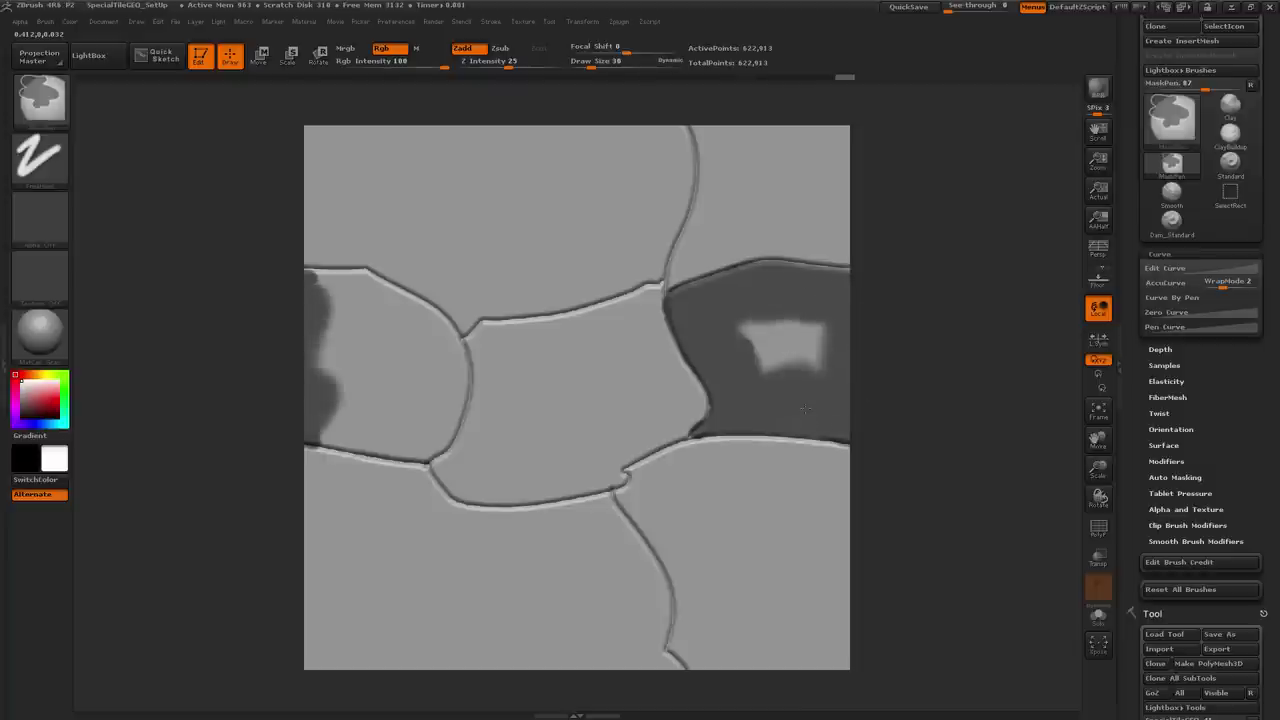
{"action": "left_click_drag", "start_coordinate": [815, 350], "coordinate": [750, 330], "text": "ctrl"}
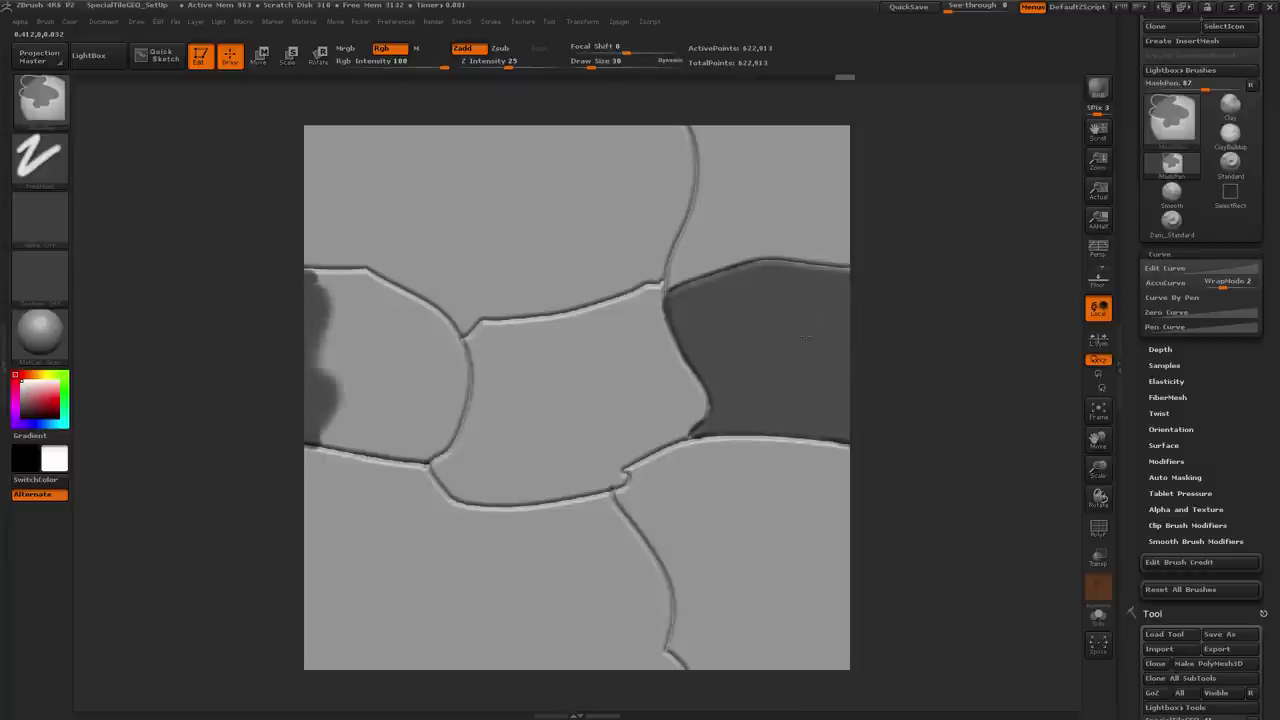
{"action": "mouse_move", "coordinate": [378, 372]}
{"action": "left_mouse_down", "text": "ctrl"}
{"action": "mouse_move", "coordinate": [335, 435]}
{"action": "mouse_move", "coordinate": [425, 438]}
{"action": "mouse_move", "coordinate": [445, 355]}
{"action": "mouse_move", "coordinate": [335, 274]}
{"action": "mouse_move", "coordinate": [314, 298]}
{"action": "mouse_move", "coordinate": [338, 352]}
{"action": "mouse_move", "coordinate": [405, 398]}
{"action": "left_mouse_up", "text": "ctrl"}
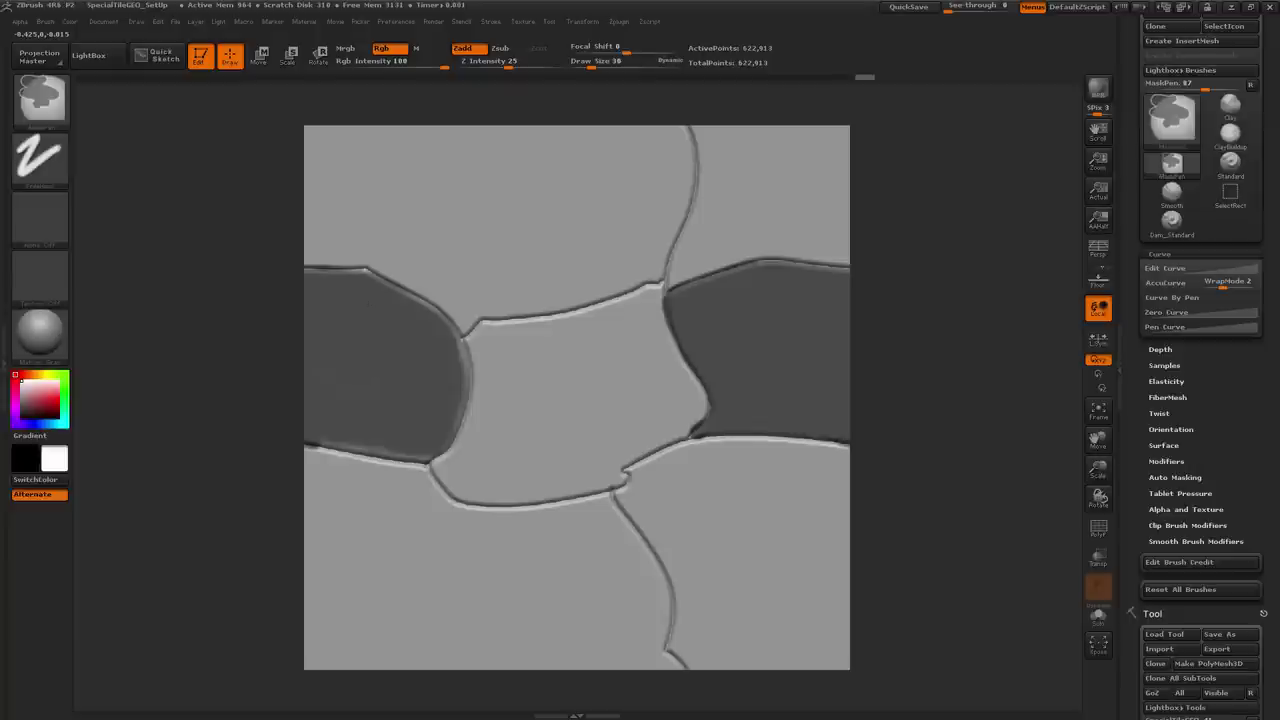
{"action": "mouse_move", "coordinate": [389, 431]}
{"action": "left_mouse_down", "text": "ctrl"}
{"action": "mouse_move", "coordinate": [435, 456]}
{"action": "mouse_move", "coordinate": [462, 392]}
{"action": "left_mouse_up", "text": "ctrl"}
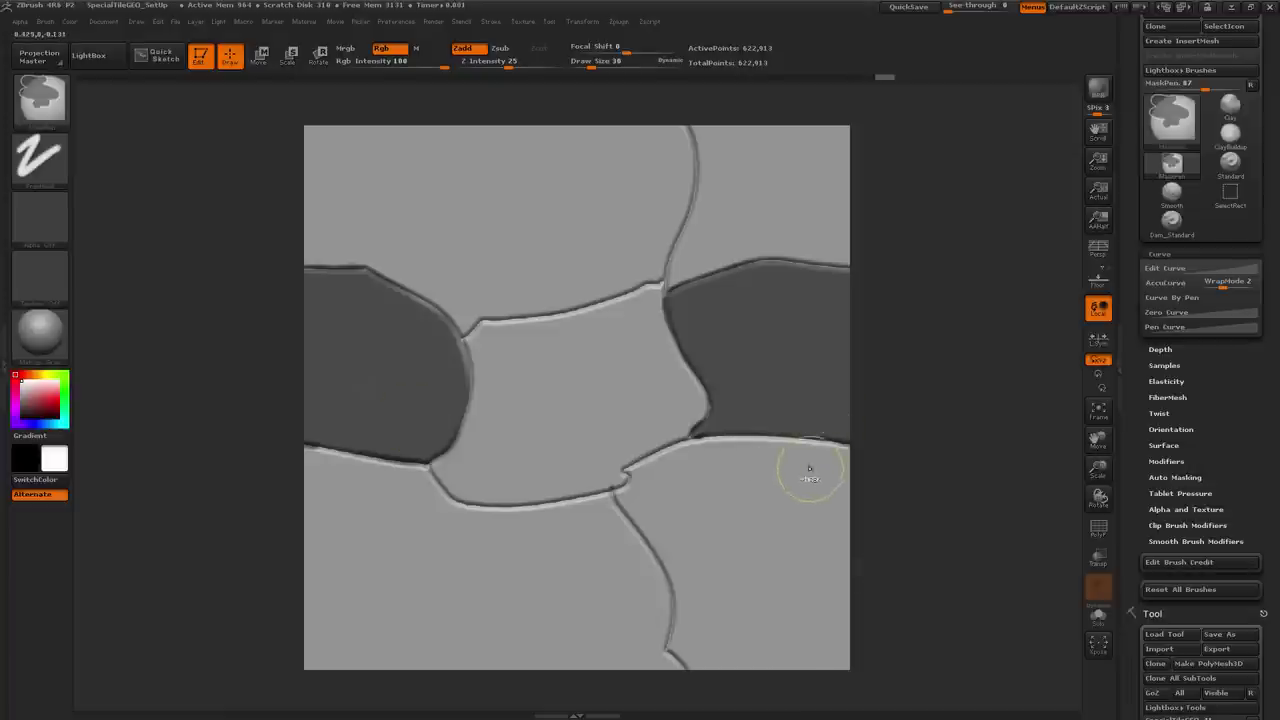
Reduce the brush size to 22 and touch up the mask edge beside the right slab
{"action": "key", "text": "ctrl"}
{"action": "key", "text": "s"}
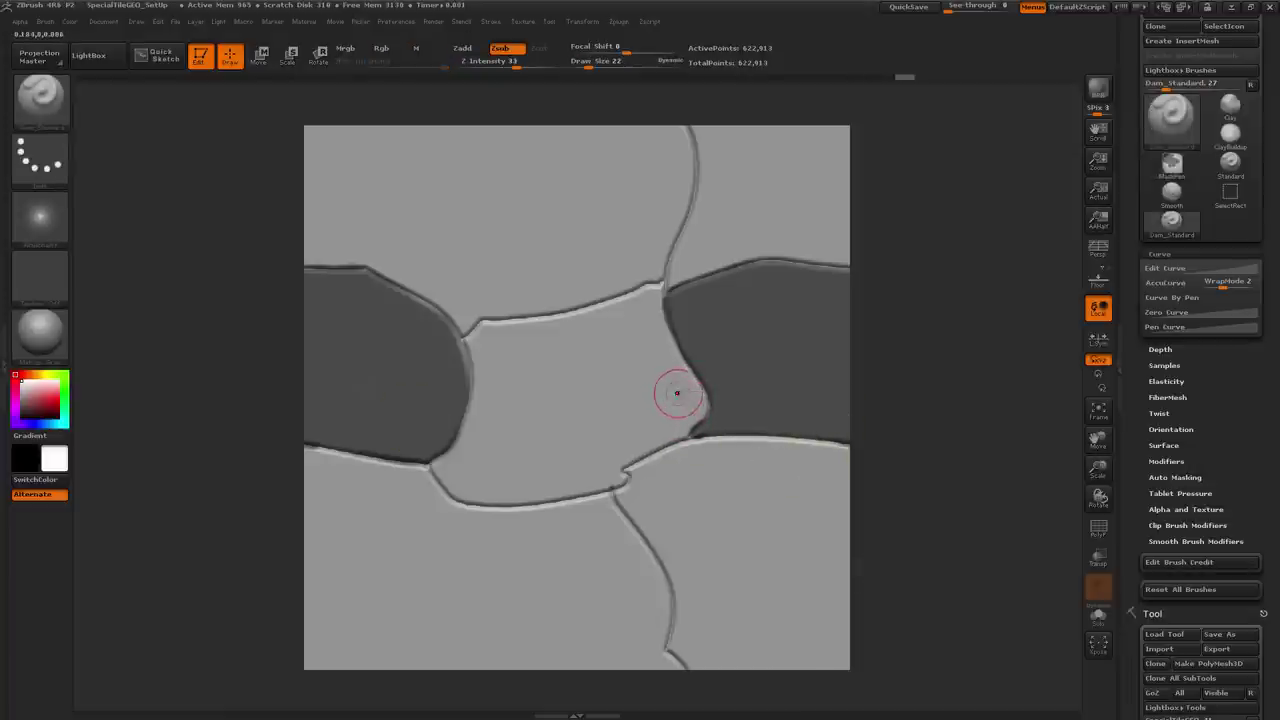
{"action": "key", "text": "ctrl"}
{"action": "mouse_move", "coordinate": [709, 409]}
{"action": "left_mouse_down", "text": "ctrl"}
{"action": "mouse_move", "coordinate": [686, 420]}
{"action": "mouse_move", "coordinate": [697, 413]}
{"action": "left_mouse_up", "text": "ctrl"}
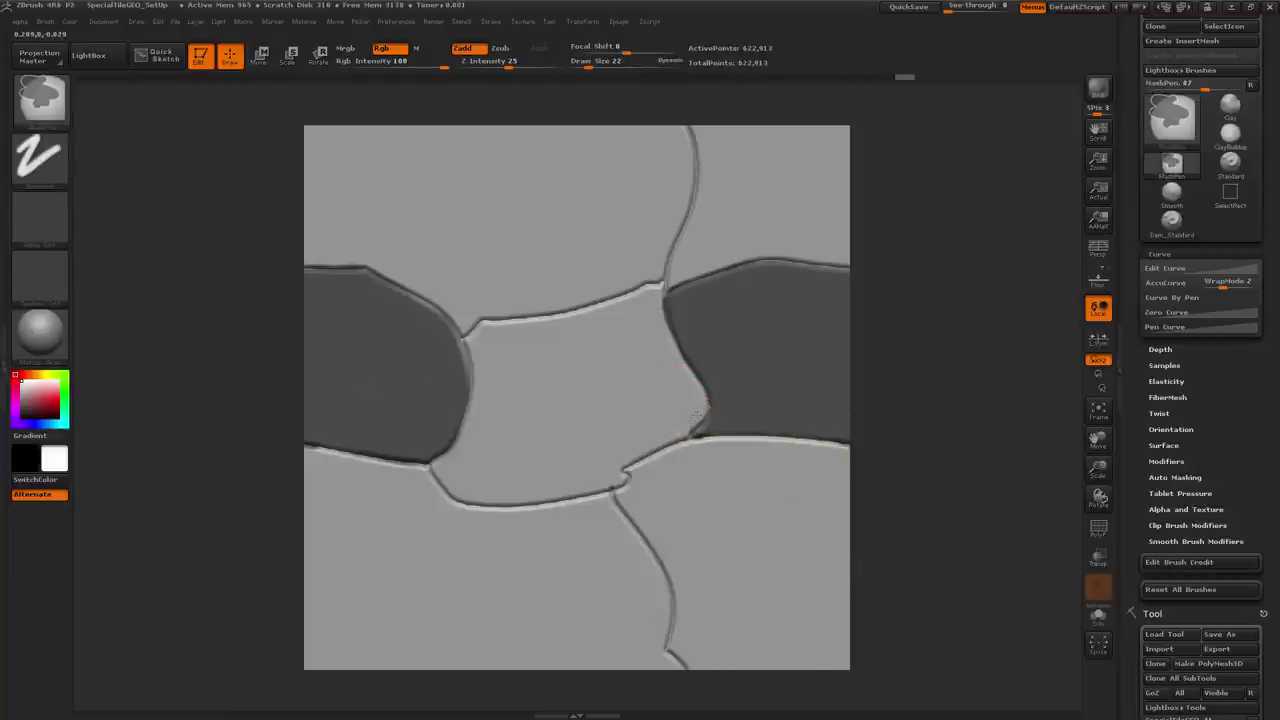
{"action": "key", "text": "ctrl"}
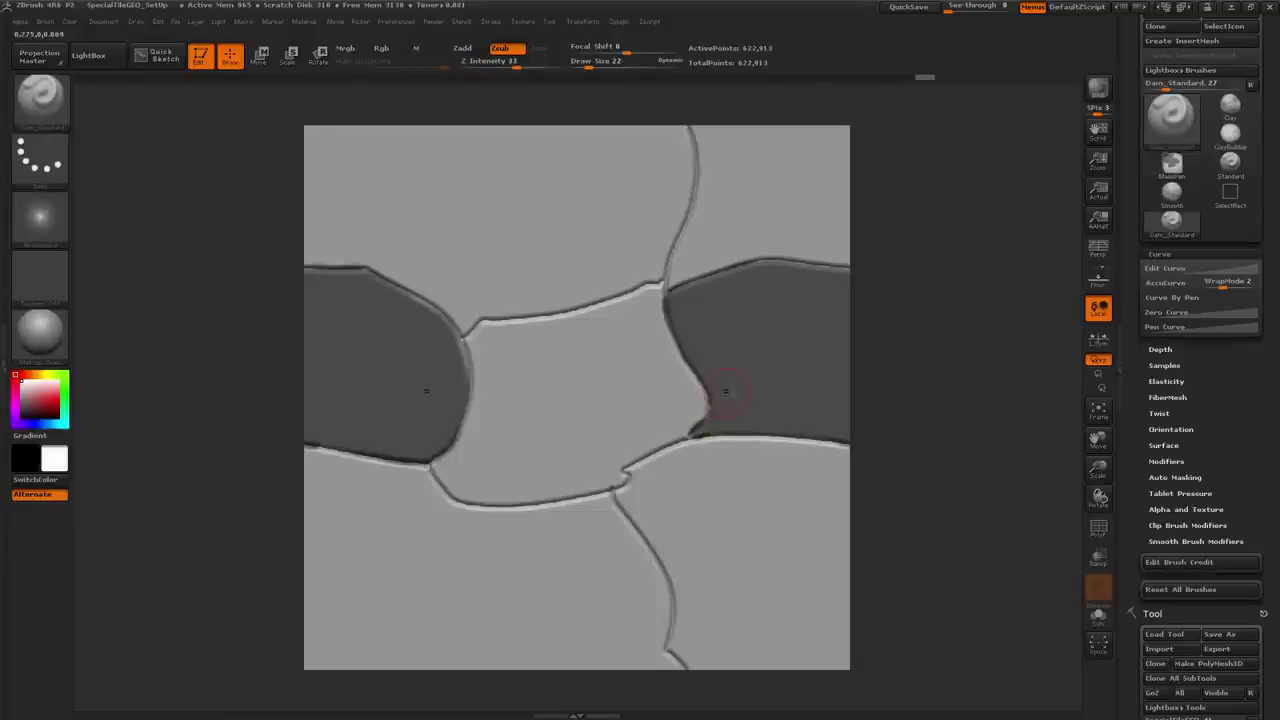
{"action": "key", "text": "s"}
{"action": "left_click_drag", "start_coordinate": [728, 394], "coordinate": [716, 396]}
Finish the slab-edge mask touch-ups and invert the mask so only the side slabs are free
{"action": "key", "text": "ctrl"}
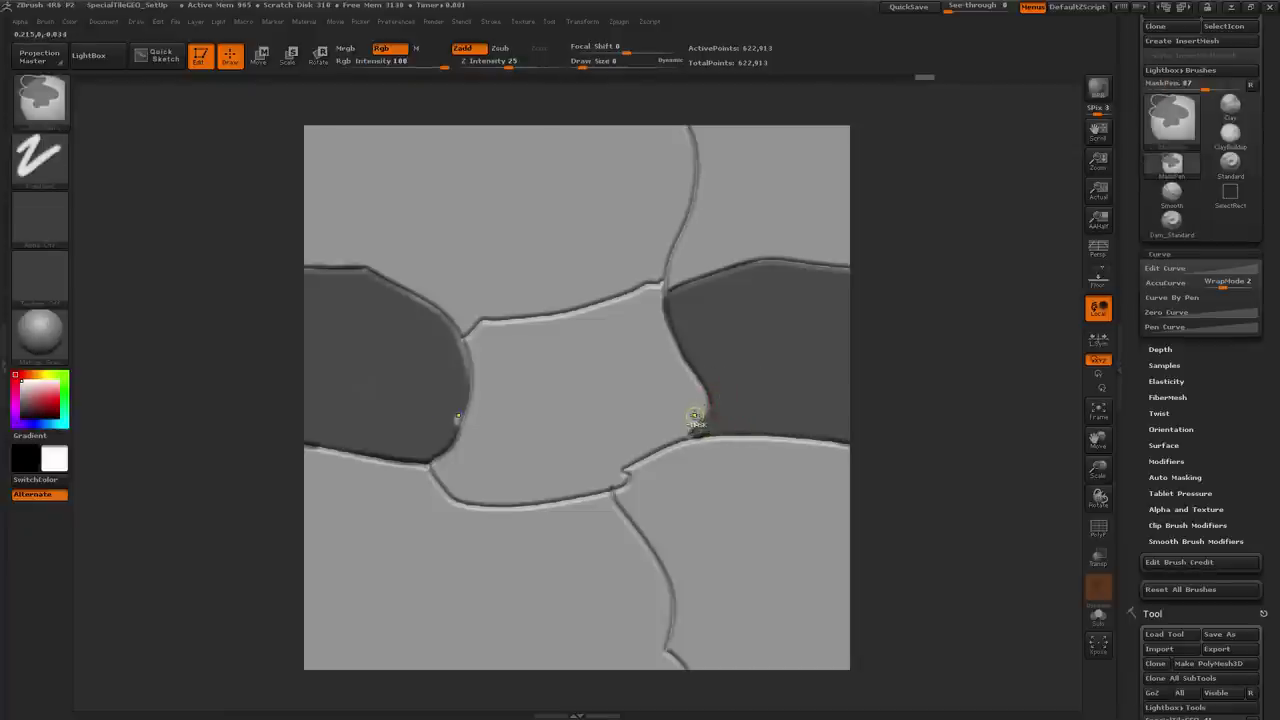
{"action": "key", "text": "ctrl"}
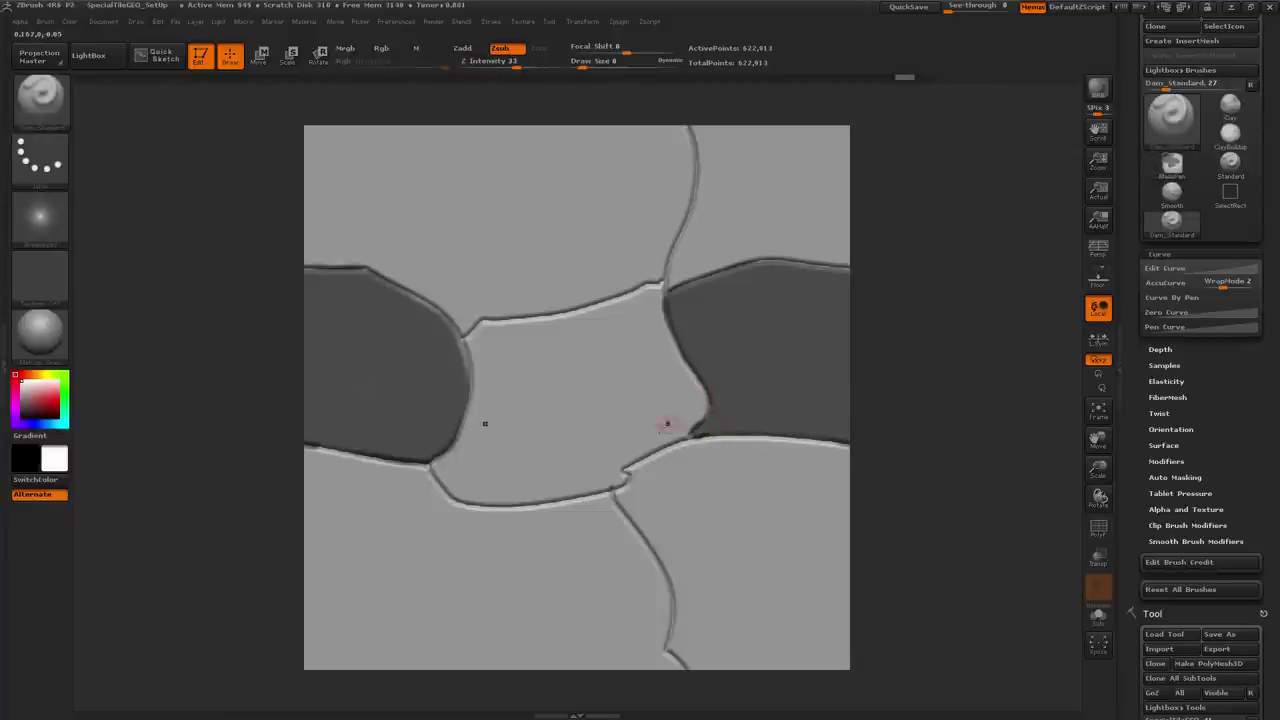
{"action": "key", "text": "ctrl"}
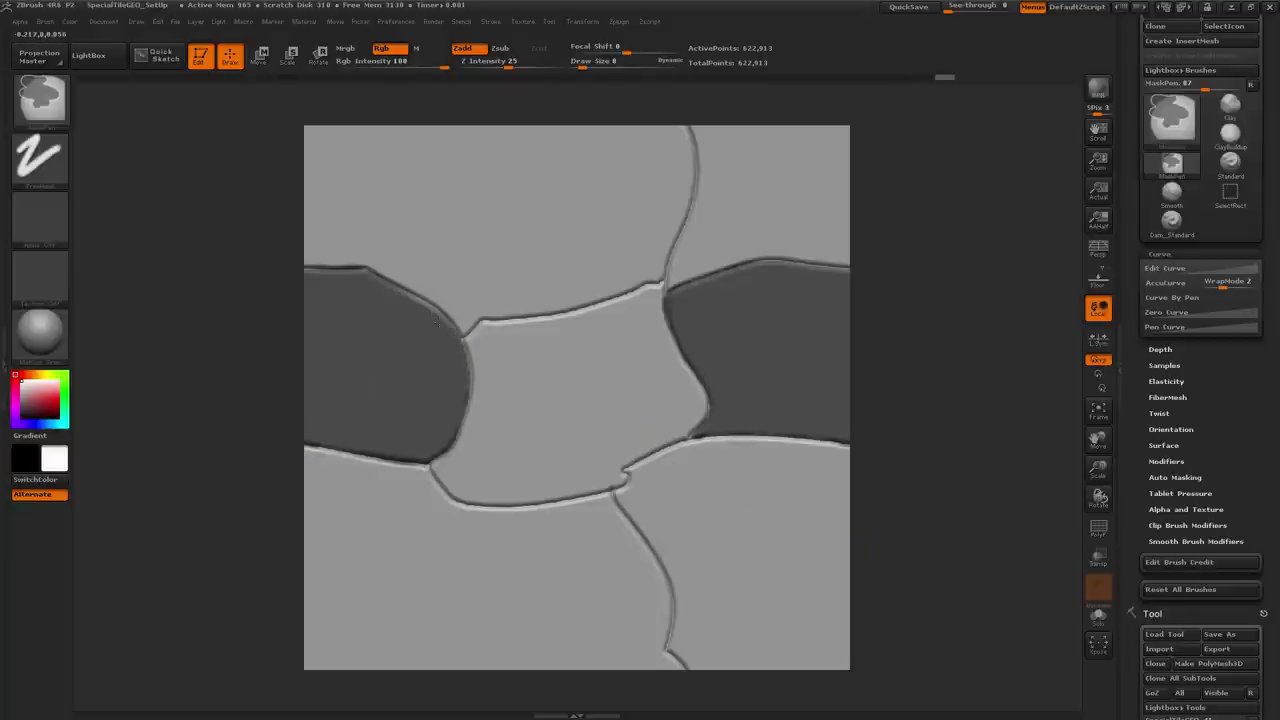
{"action": "key", "text": "ctrl"}
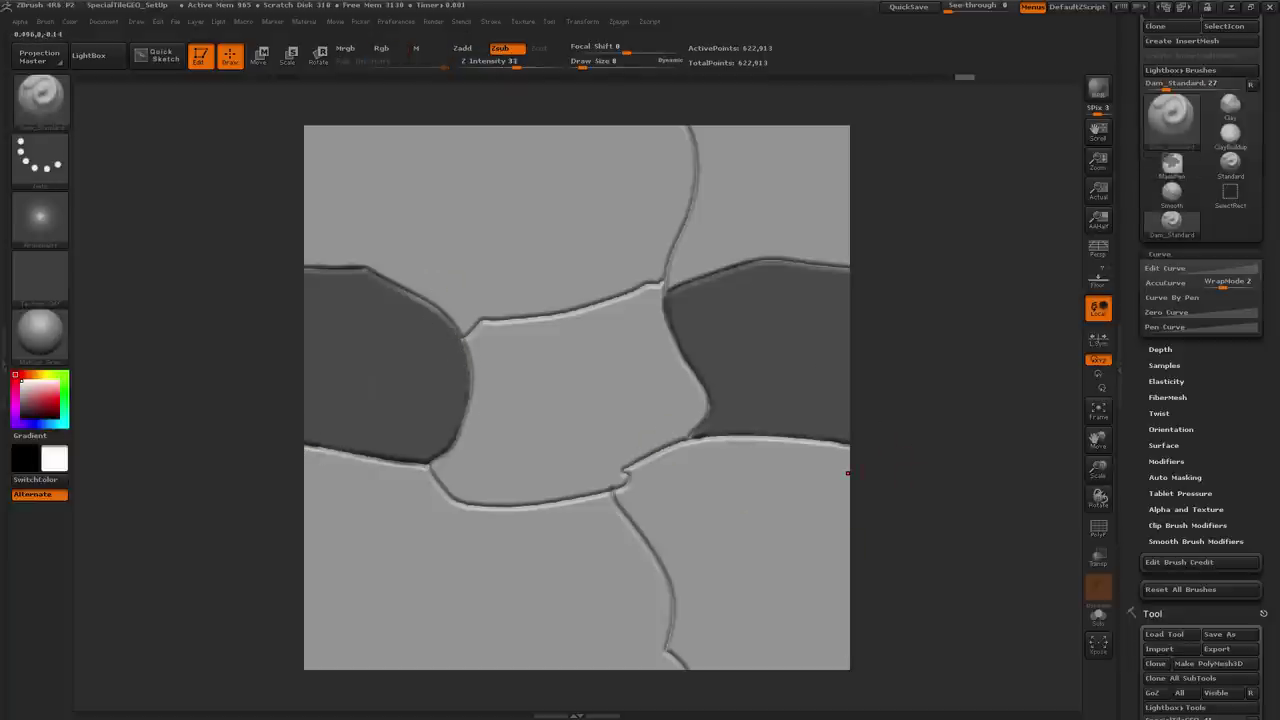
{"action": "key", "text": "ctrl"}
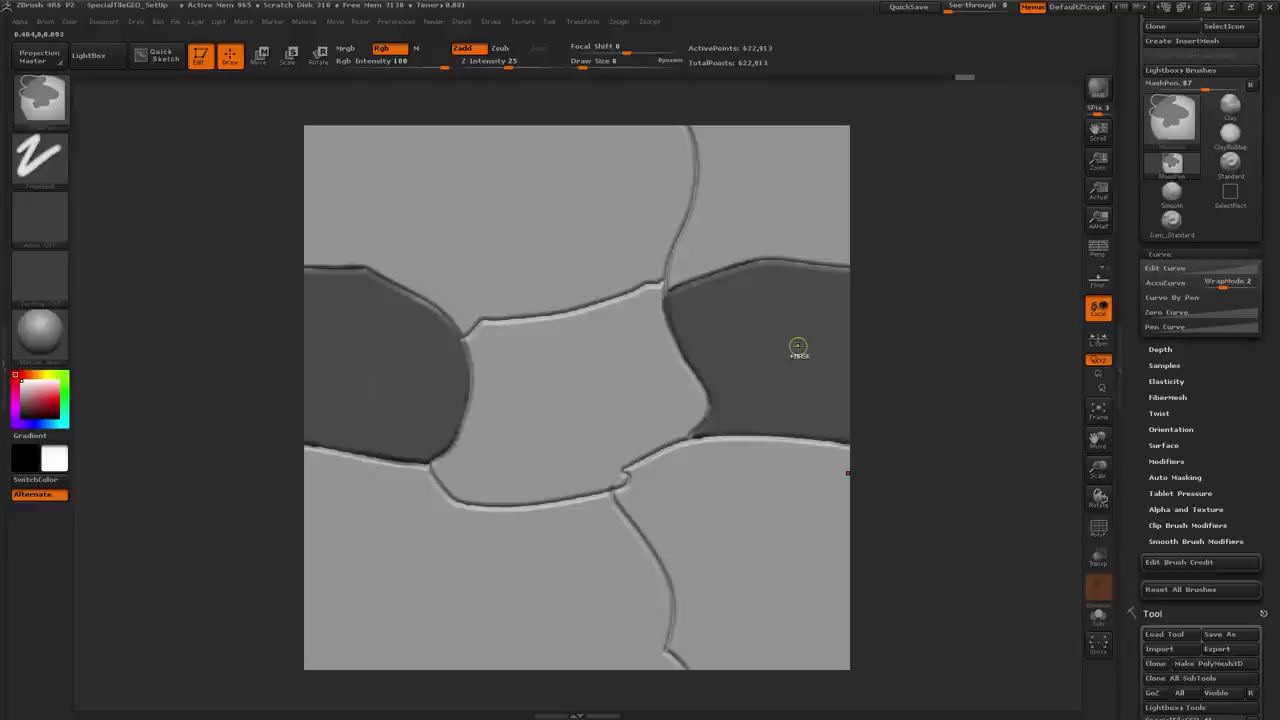
{"action": "key", "text": "ctrl+i"}
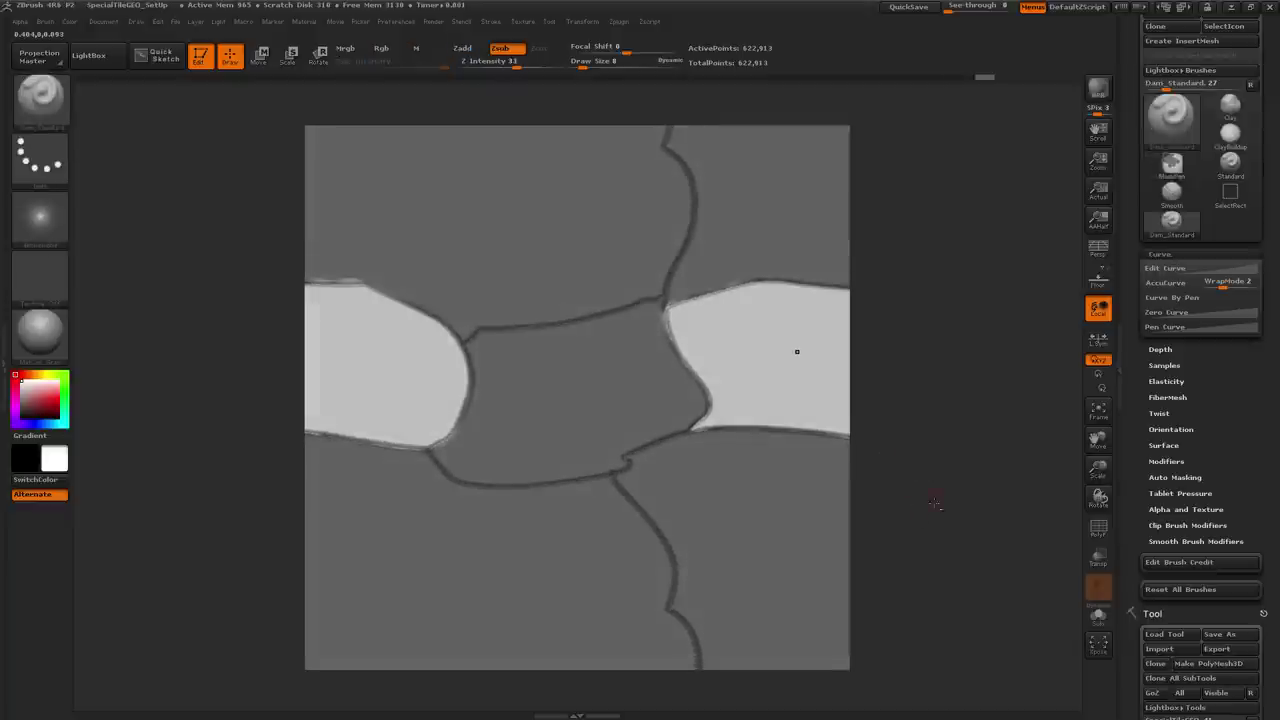
Tilt the plane to inspect it in 3D, briefly toggling the polygroup wireframe, then return to front view
{"action": "left_click_drag", "start_coordinate": [880, 380], "coordinate": [834, 385]}
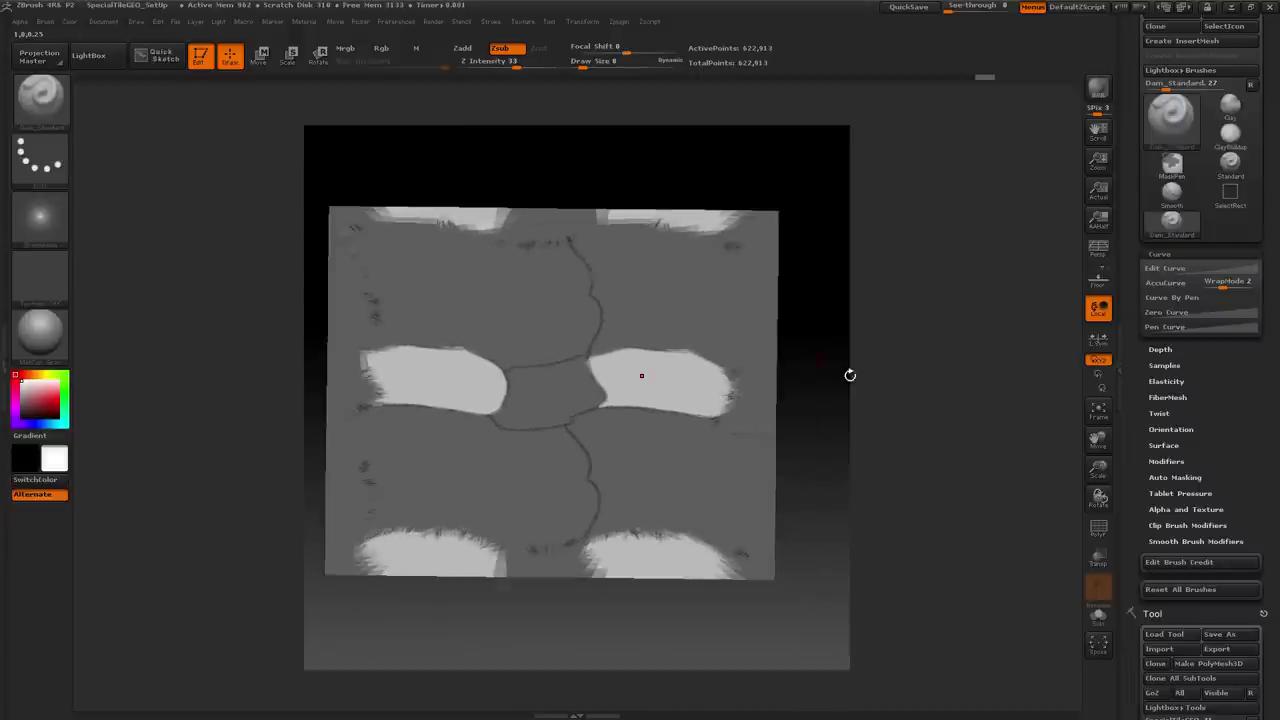
{"action": "left_click", "coordinate": [1098, 527]}
{"action": "left_click", "coordinate": [1098, 527]}
{"action": "left_click_drag", "start_coordinate": [862, 384], "coordinate": [1041, 360], "text": "shift"}
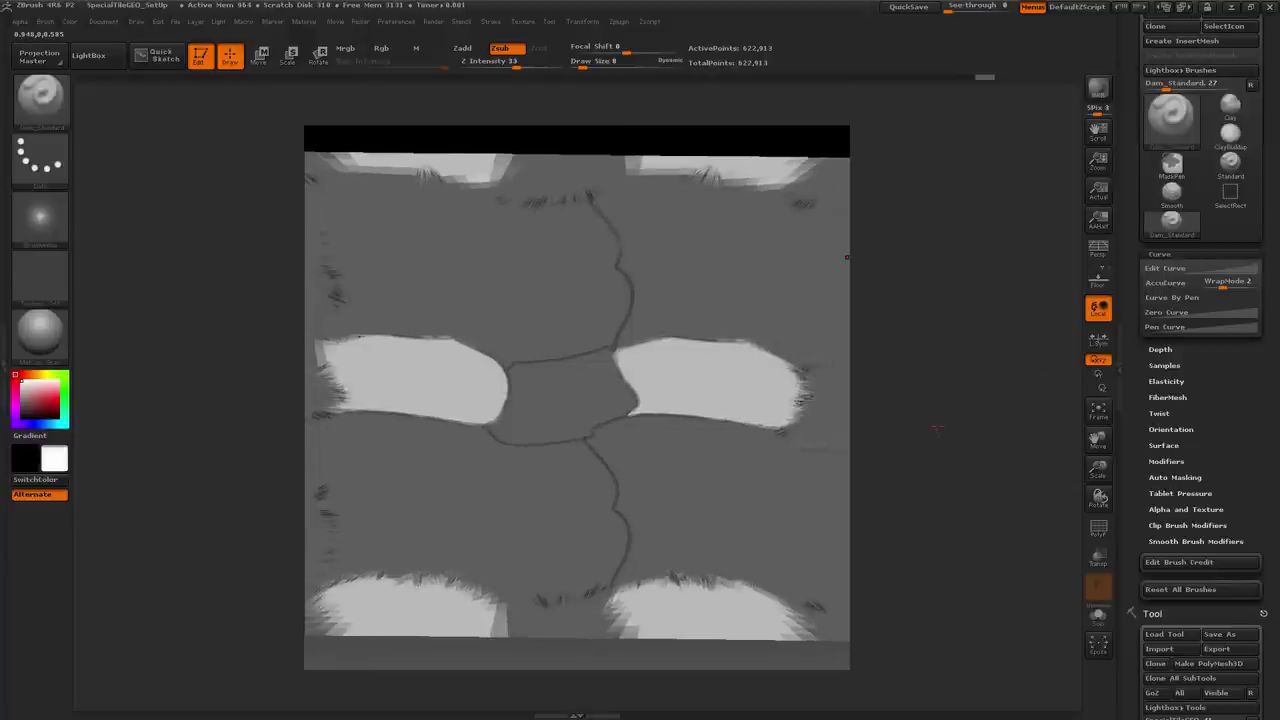
View the plane edge-on and offset the unmasked left and right slabs in depth with a transpose line
{"action": "key", "text": "w"}
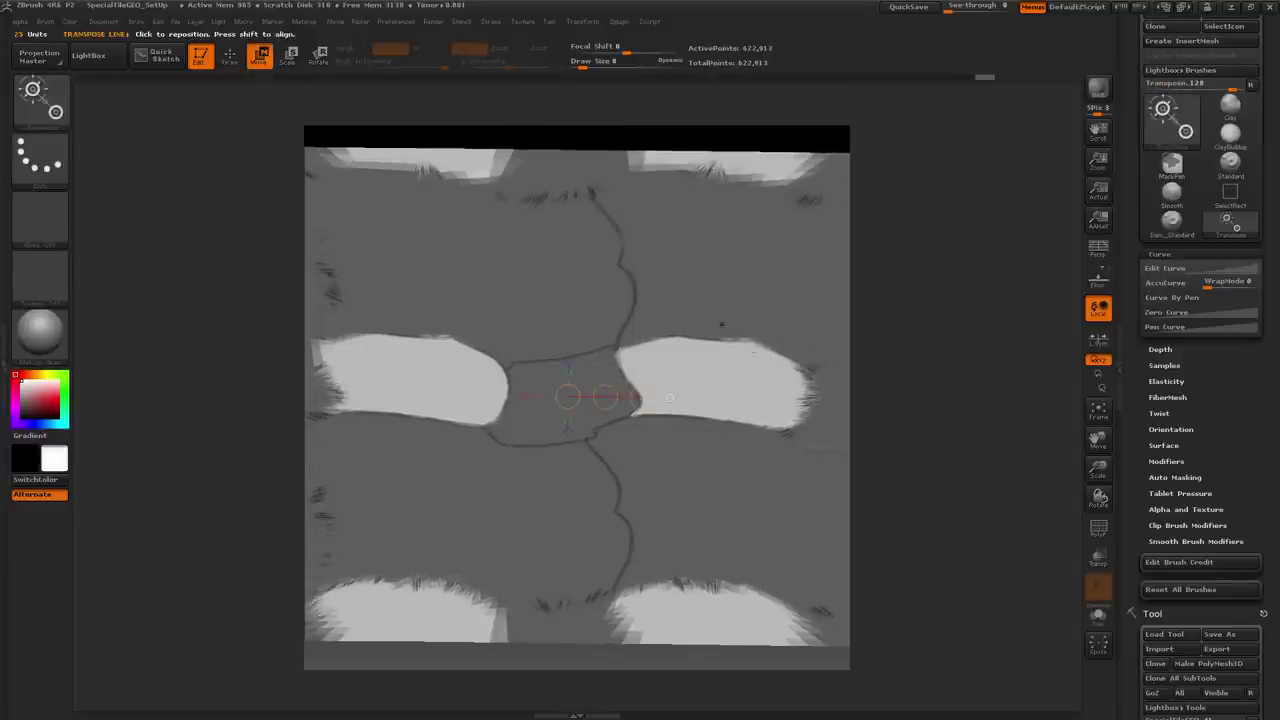
{"action": "mouse_move", "coordinate": [862, 448]}
{"action": "left_mouse_down"}
{"action": "mouse_move", "coordinate": [720, 372]}
{"action": "mouse_move", "coordinate": [697, 290]}
{"action": "mouse_move", "coordinate": [707, 280]}
{"action": "left_mouse_up"}
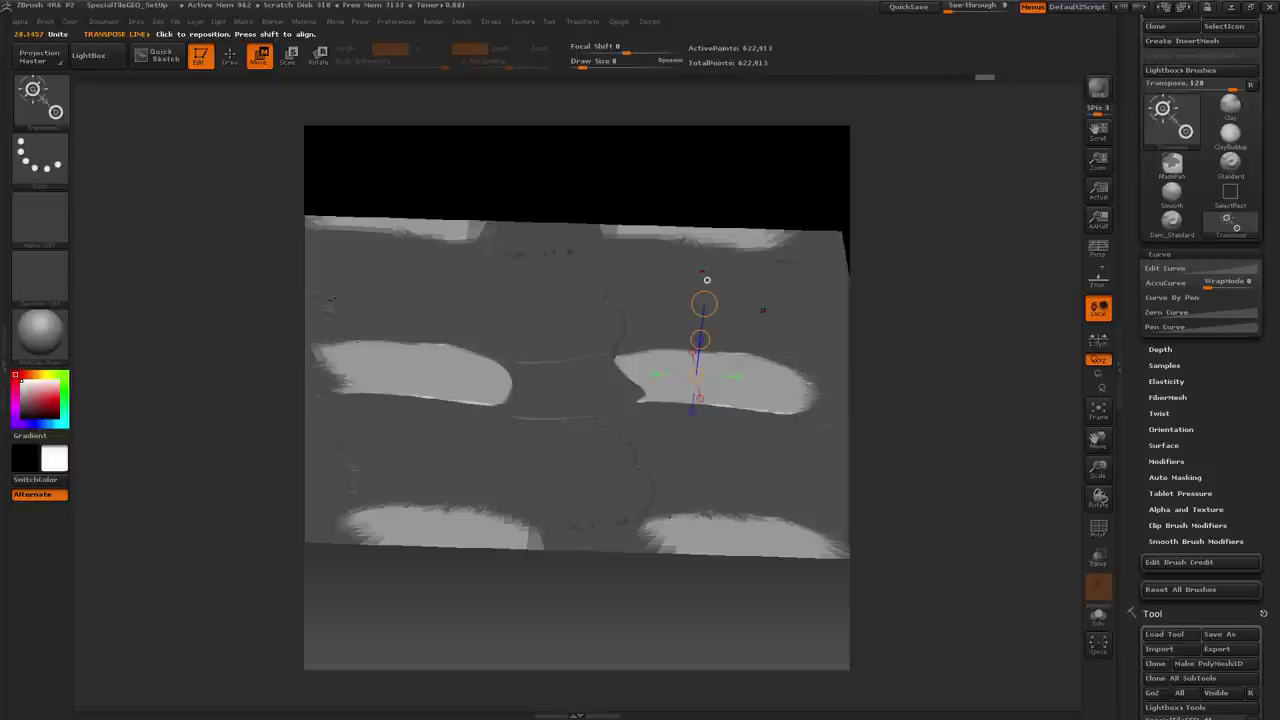
{"action": "left_click_drag", "start_coordinate": [890, 448], "coordinate": [891, 456]}
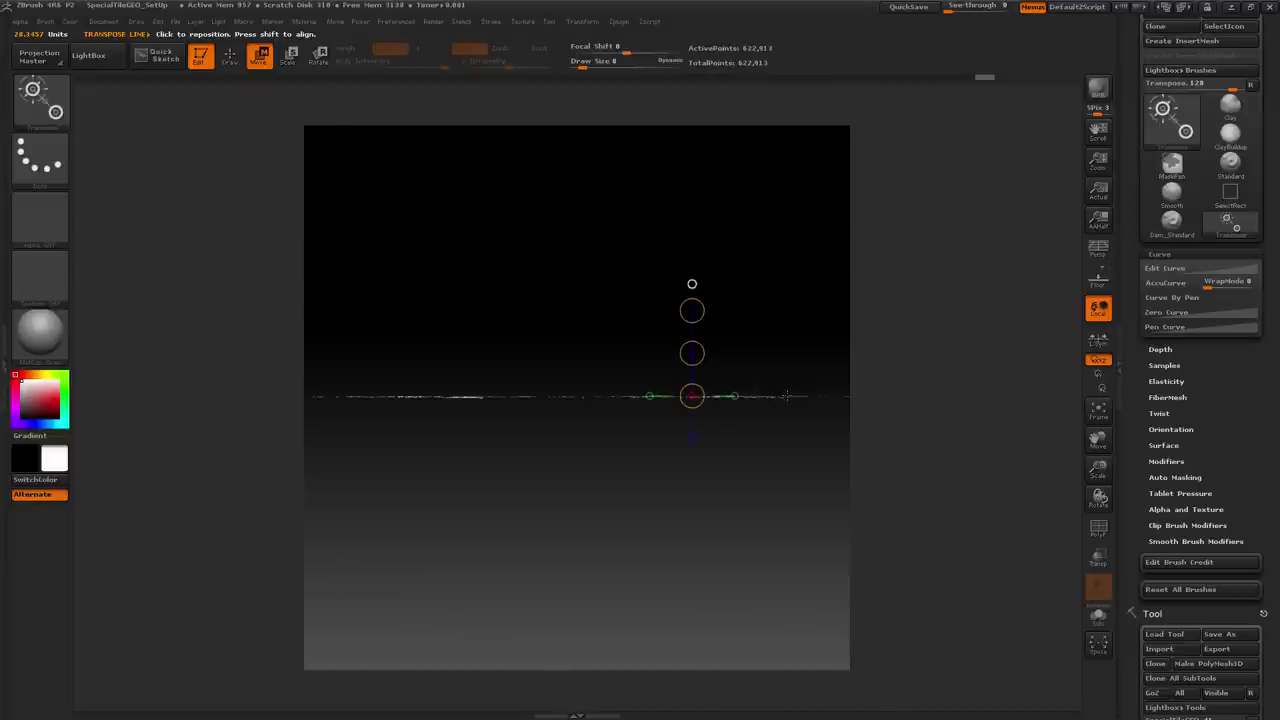
{"action": "mouse_move", "coordinate": [625, 397]}
{"action": "left_mouse_down", "text": "shift"}
{"action": "mouse_move", "coordinate": [627, 235]}
{"action": "mouse_move", "coordinate": [930, 345]}
{"action": "left_mouse_up", "text": "shift"}
{"action": "left_click_drag", "start_coordinate": [634, 457], "coordinate": [634, 286]}
{"action": "left_click_drag", "start_coordinate": [634, 366], "coordinate": [634, 378]}
Draw a new transpose line, orbit to inspect the raised slabs, and snap back to front view
{"action": "left_click_drag", "start_coordinate": [631, 457], "coordinate": [631, 286]}
{"action": "left_click_drag", "start_coordinate": [860, 350], "coordinate": [868, 380]}
{"action": "left_click_drag", "start_coordinate": [842, 319], "coordinate": [847, 389]}
{"action": "left_click_drag", "start_coordinate": [887, 481], "coordinate": [887, 481], "text": "shift"}
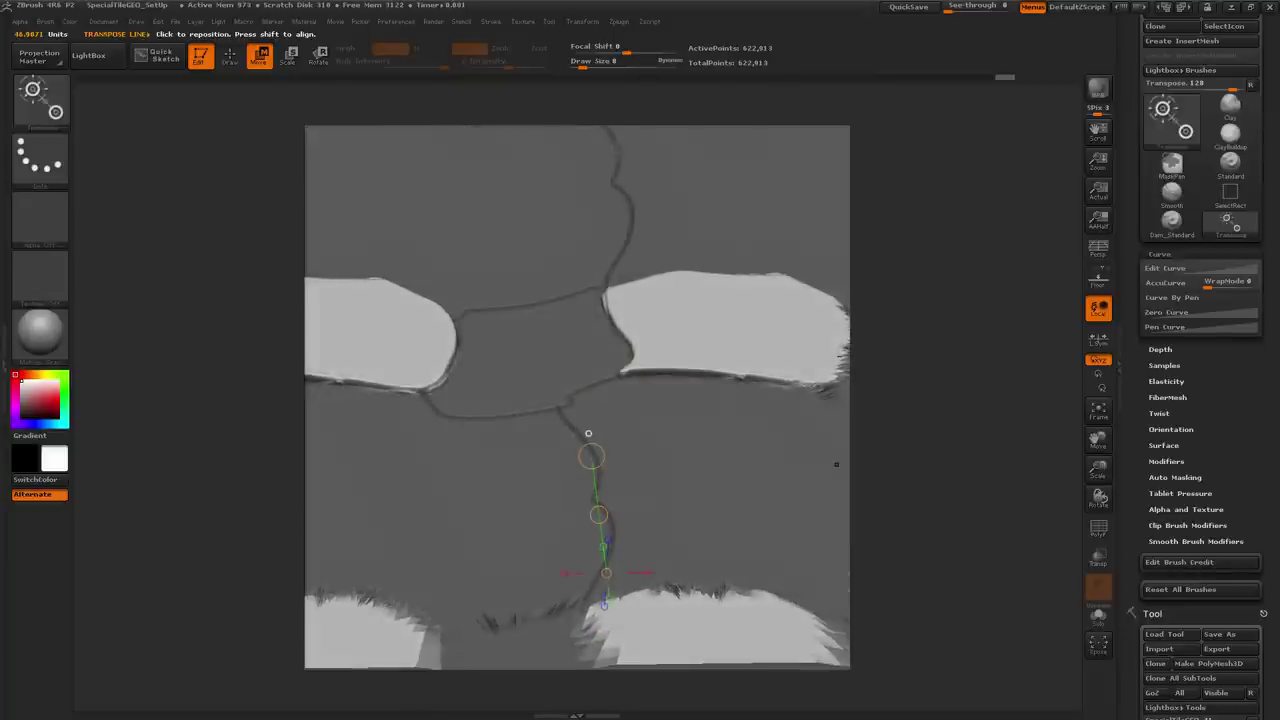
Clear the tile's mask, undo the slab offset, and restore the saved straight-on view from Document
{"action": "key", "text": "q"}
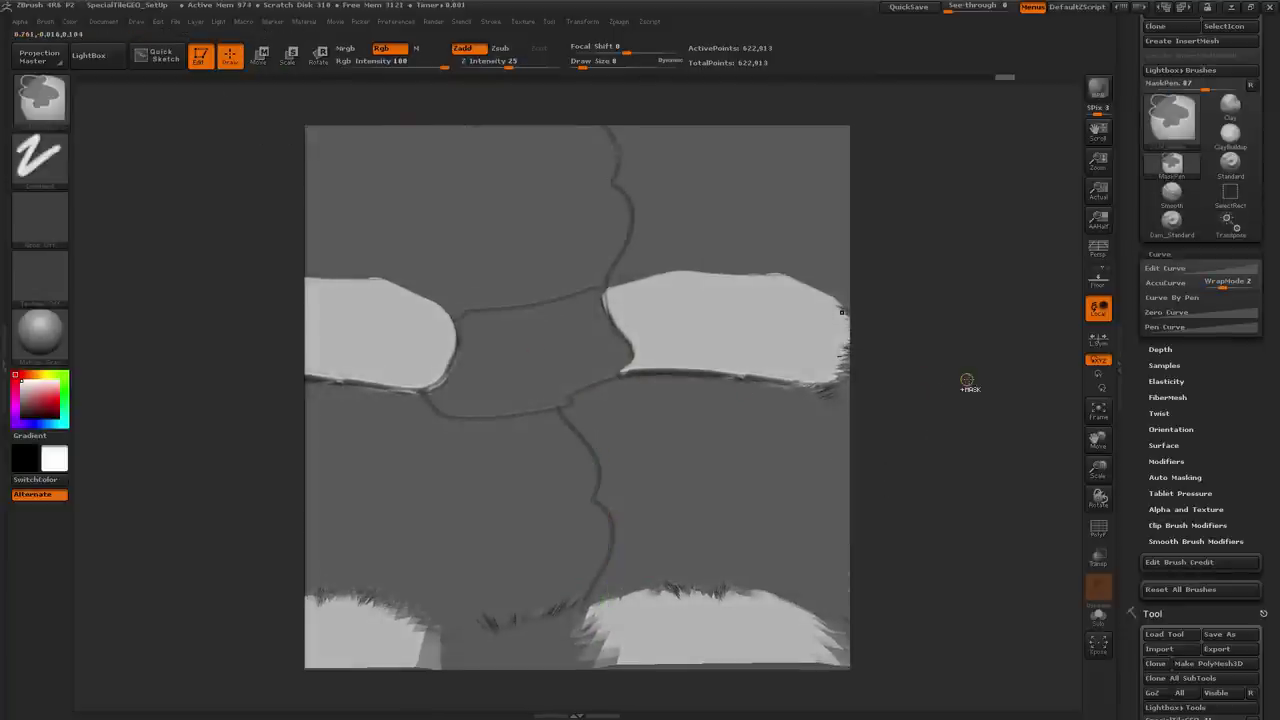
{"action": "left_click_drag", "start_coordinate": [966, 380], "coordinate": [926, 431], "text": "ctrl"}
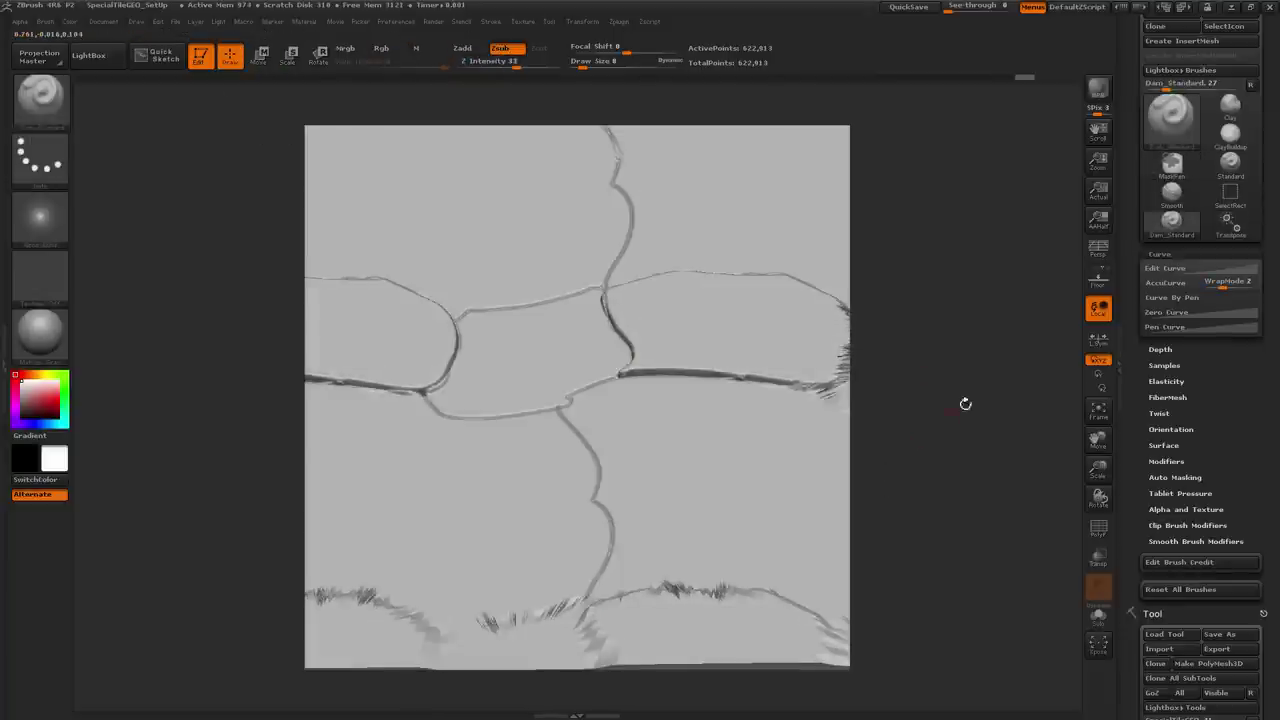
{"action": "key", "text": "ctrl+z"}
{"action": "key", "text": "ctrl+z"}
{"action": "key", "text": "ctrl+z"}
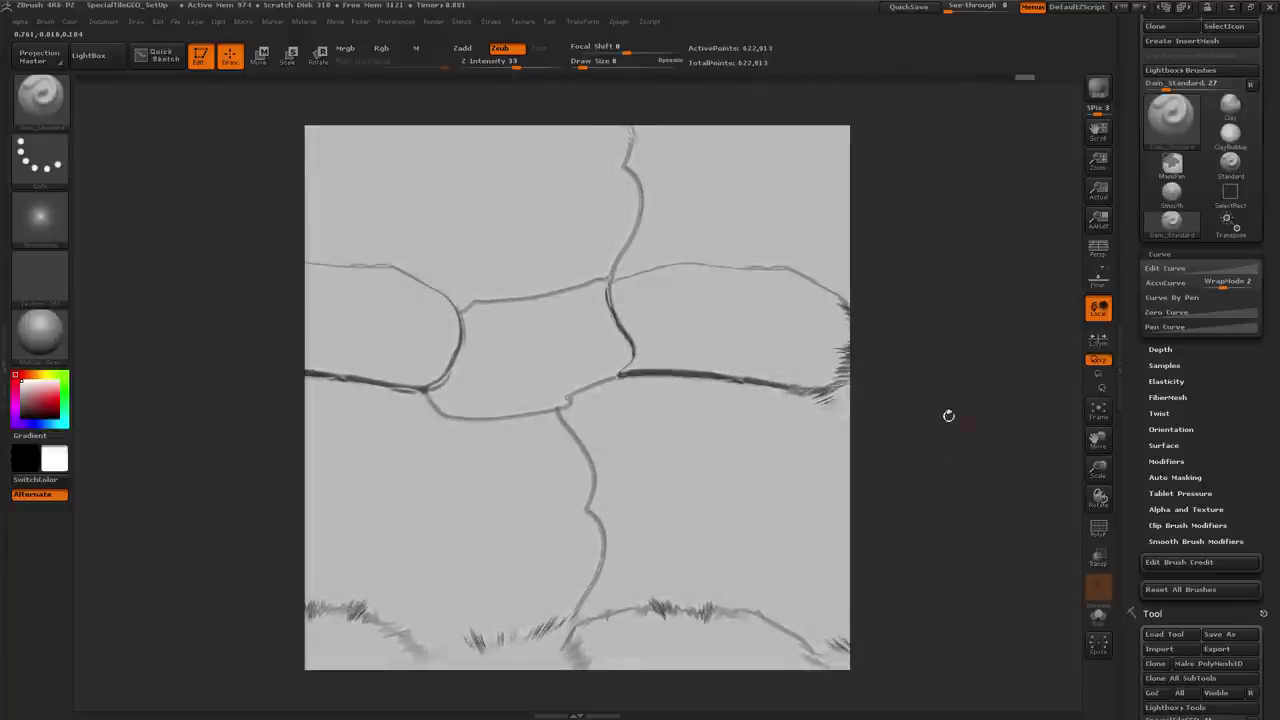
{"action": "left_click", "coordinate": [104, 21]}
{"action": "left_click", "coordinate": [133, 500]}
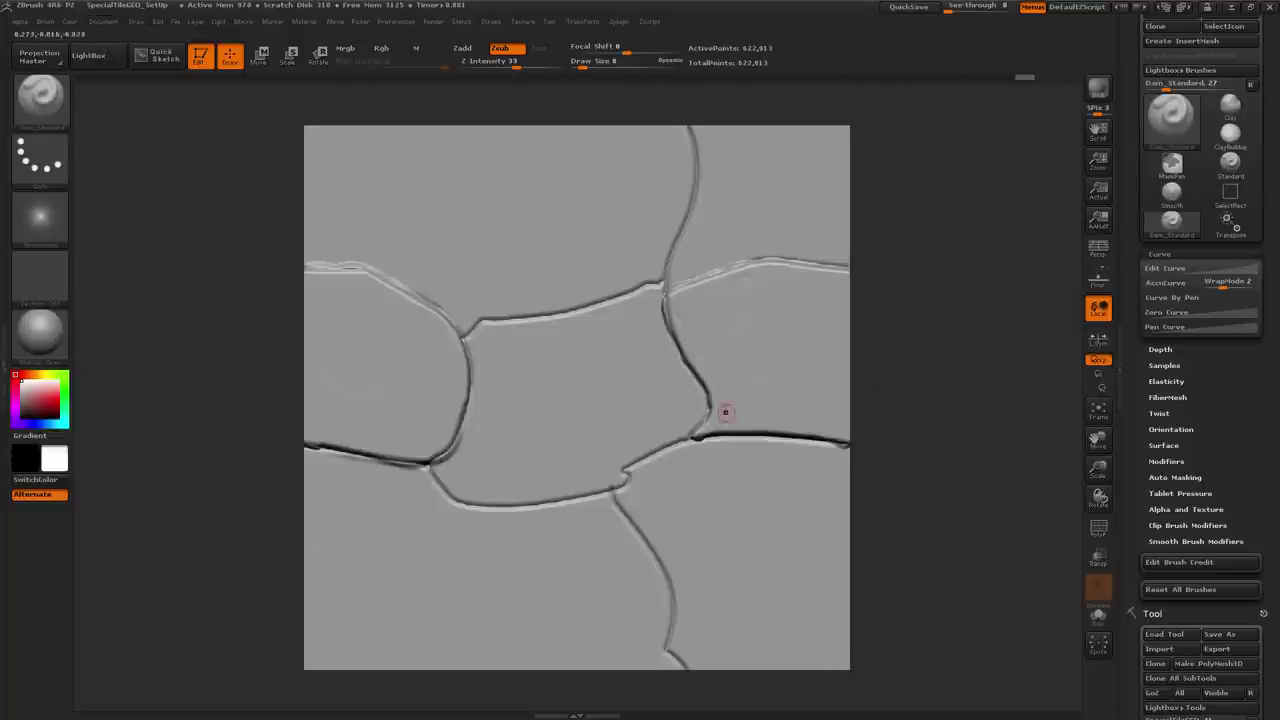
Alternate smoothing and carving along the crease beside the right-hand slab
{"action": "key", "text": "shift"}
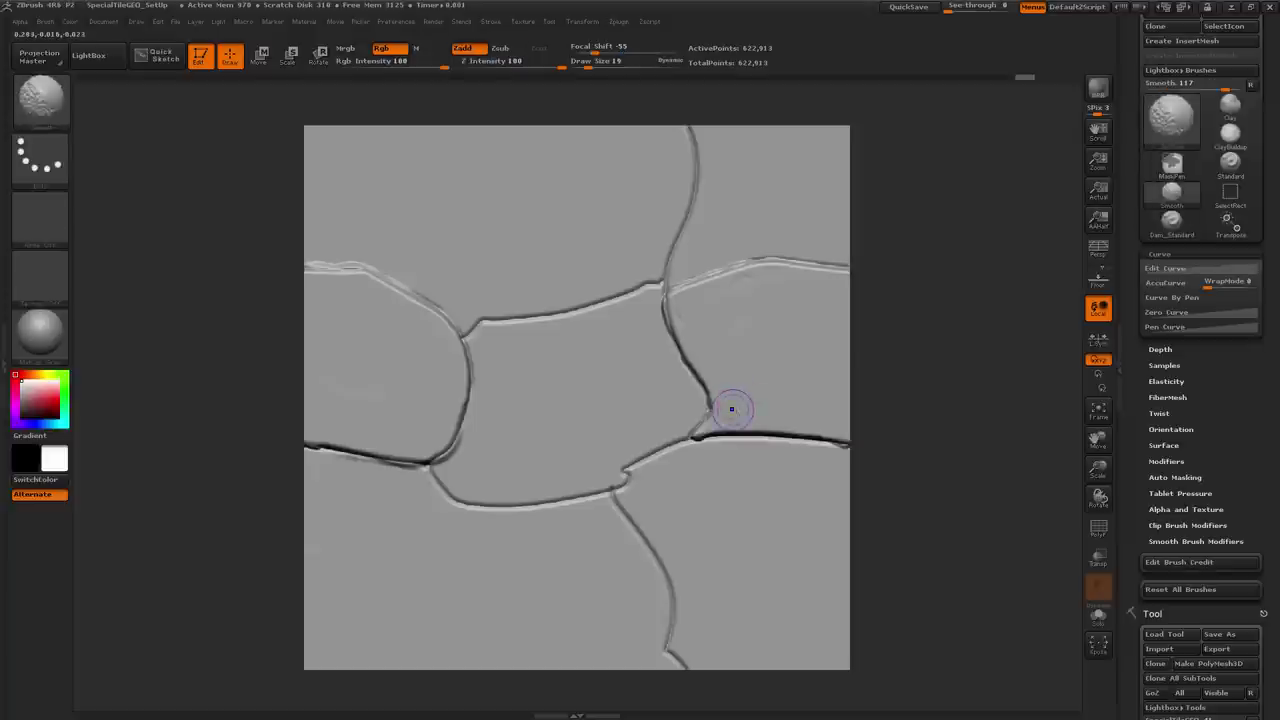
{"action": "key", "text": "shift"}
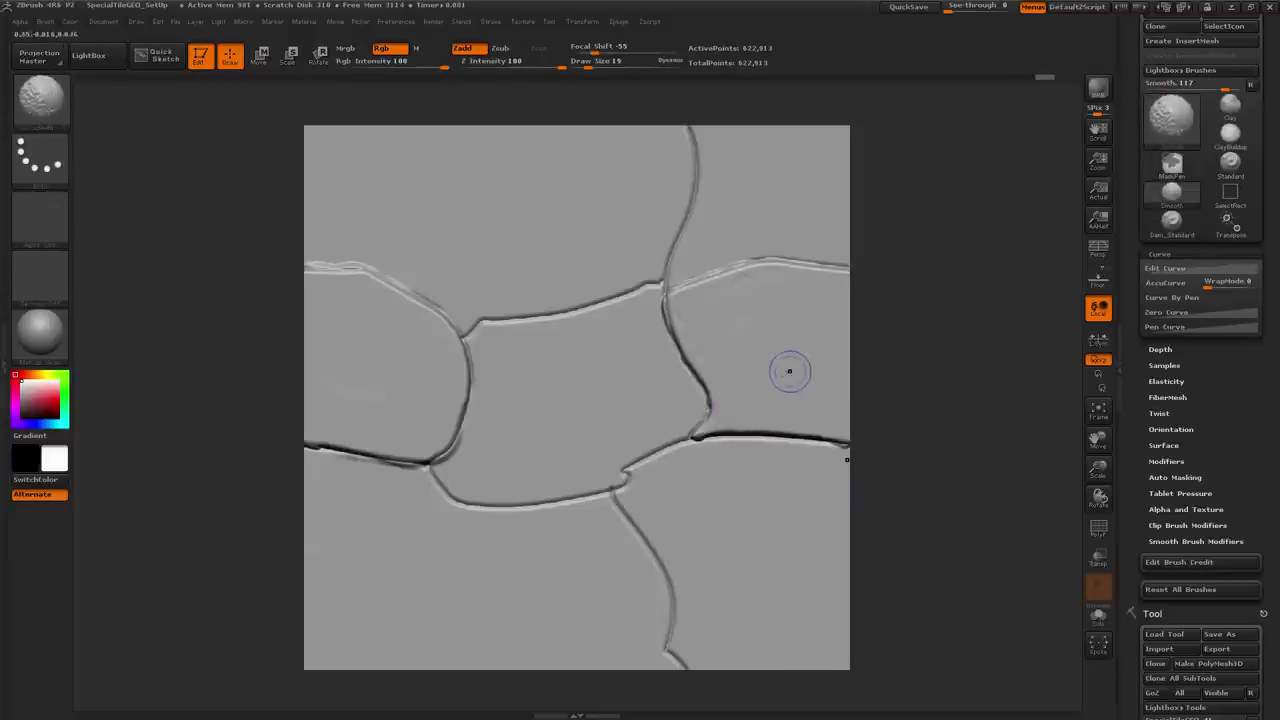
{"action": "key", "text": "shift"}
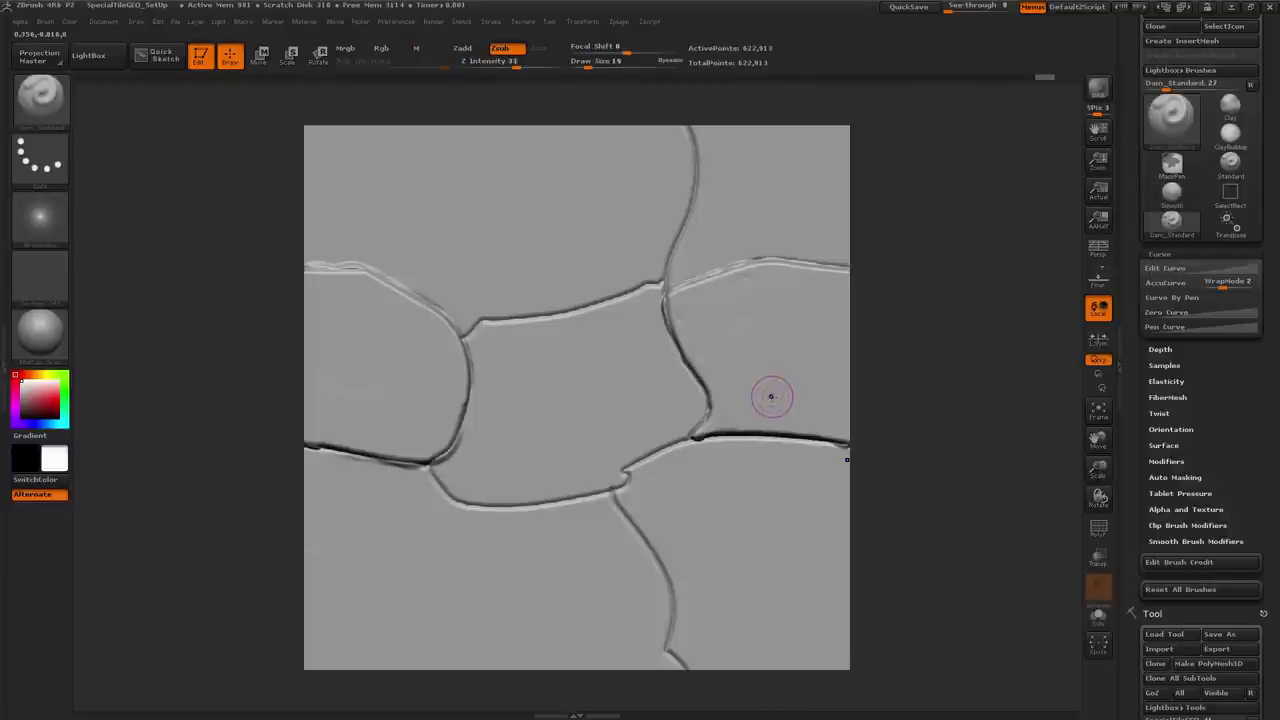
{"action": "key", "text": "shift"}
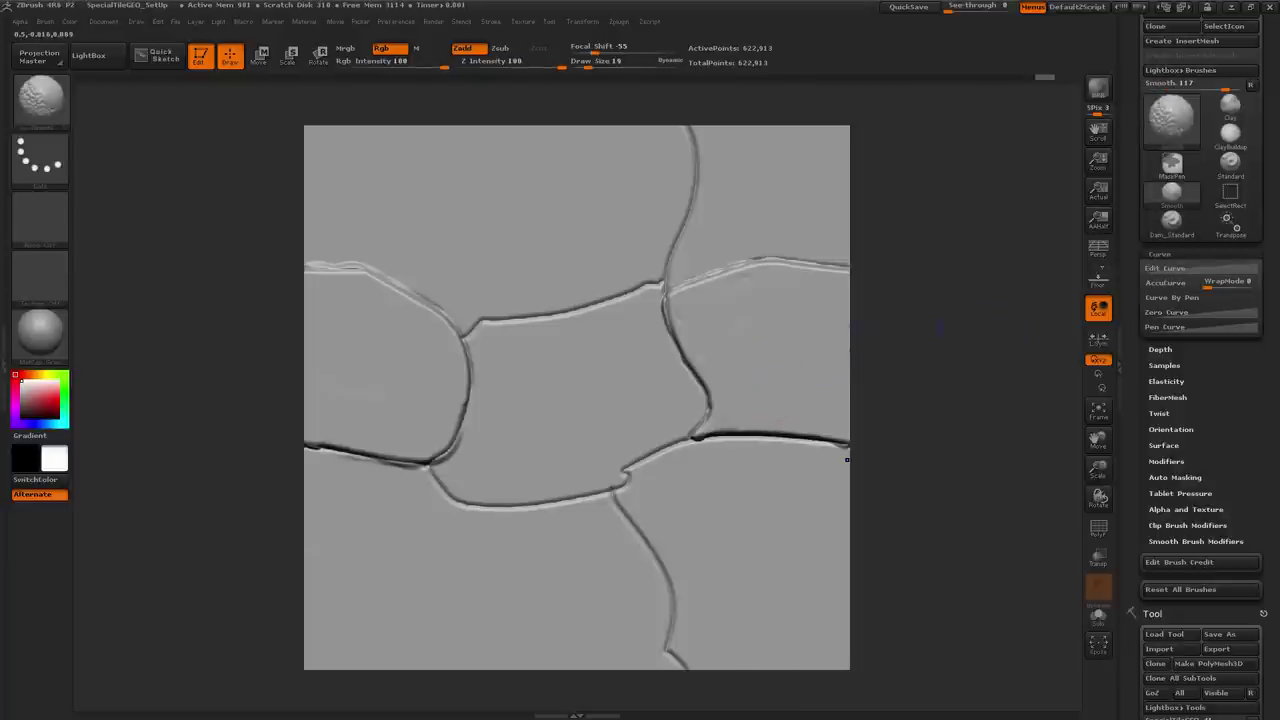
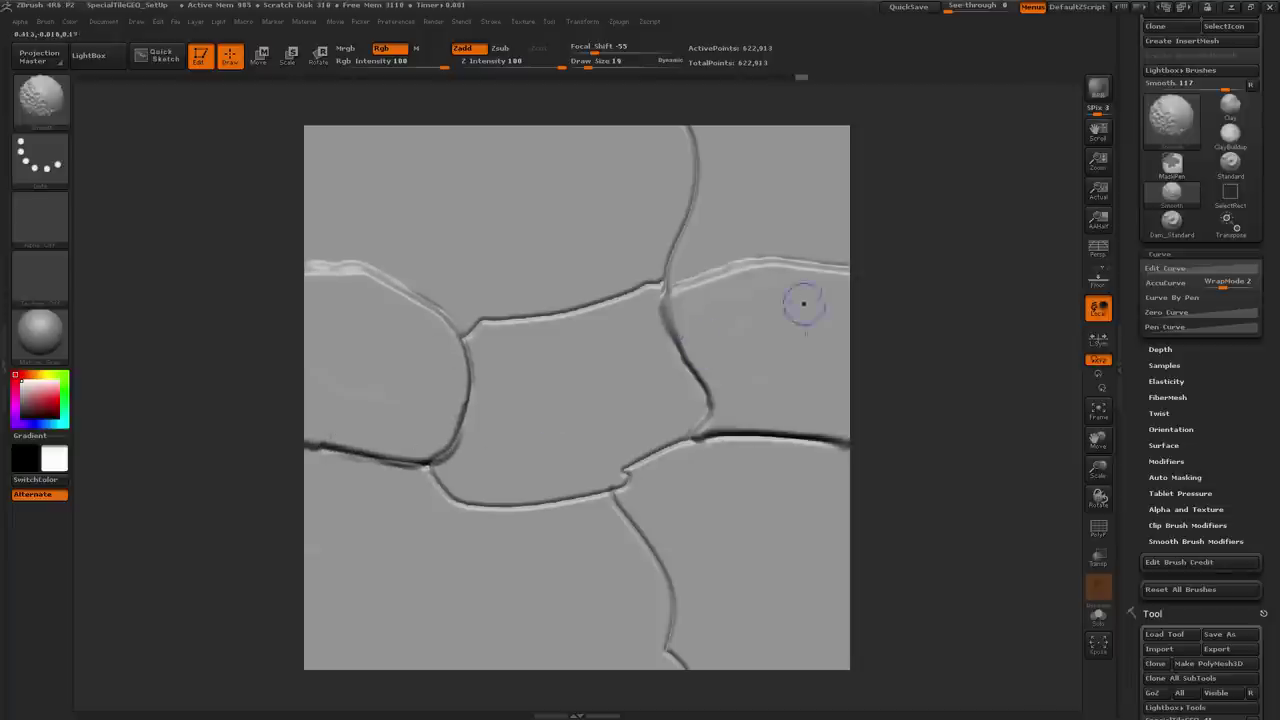
Switch the active sculpting brush to TrimDynamic with the B, T, D brush shortcuts
{"action": "key", "text": "shift"}
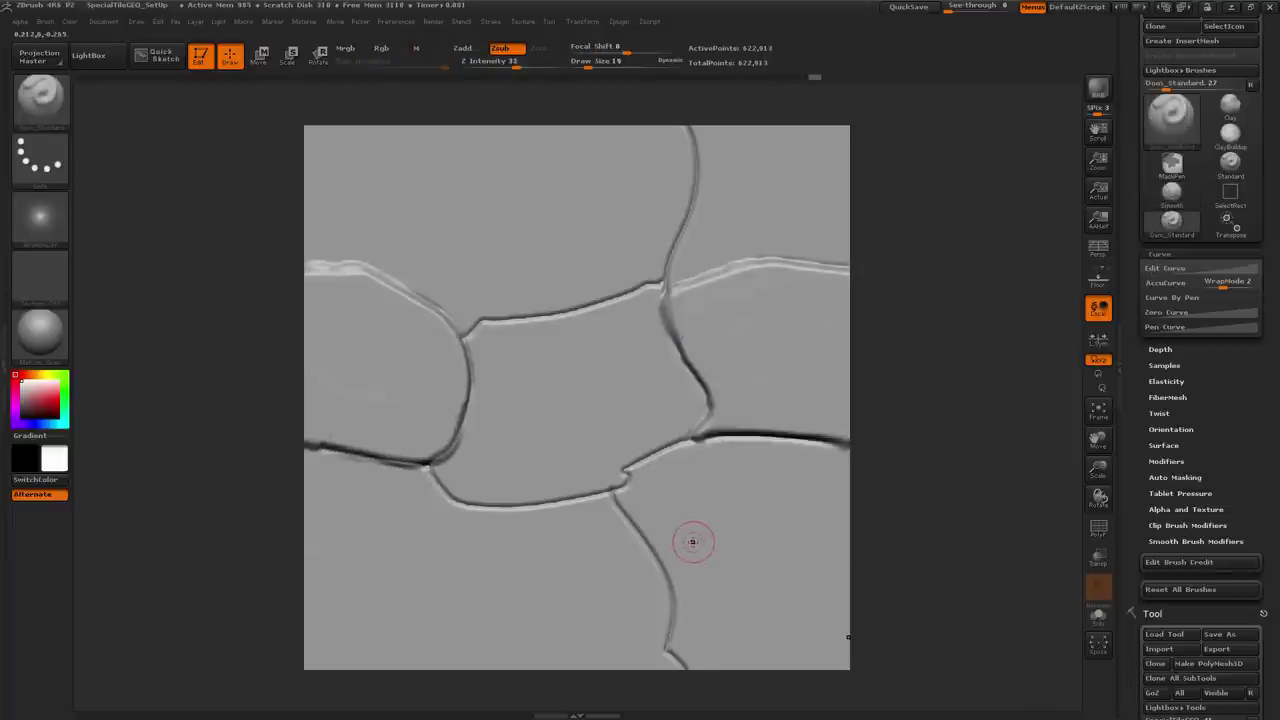
{"action": "key", "text": "b"}
{"action": "key", "text": "t"}
{"action": "key", "text": "d"}
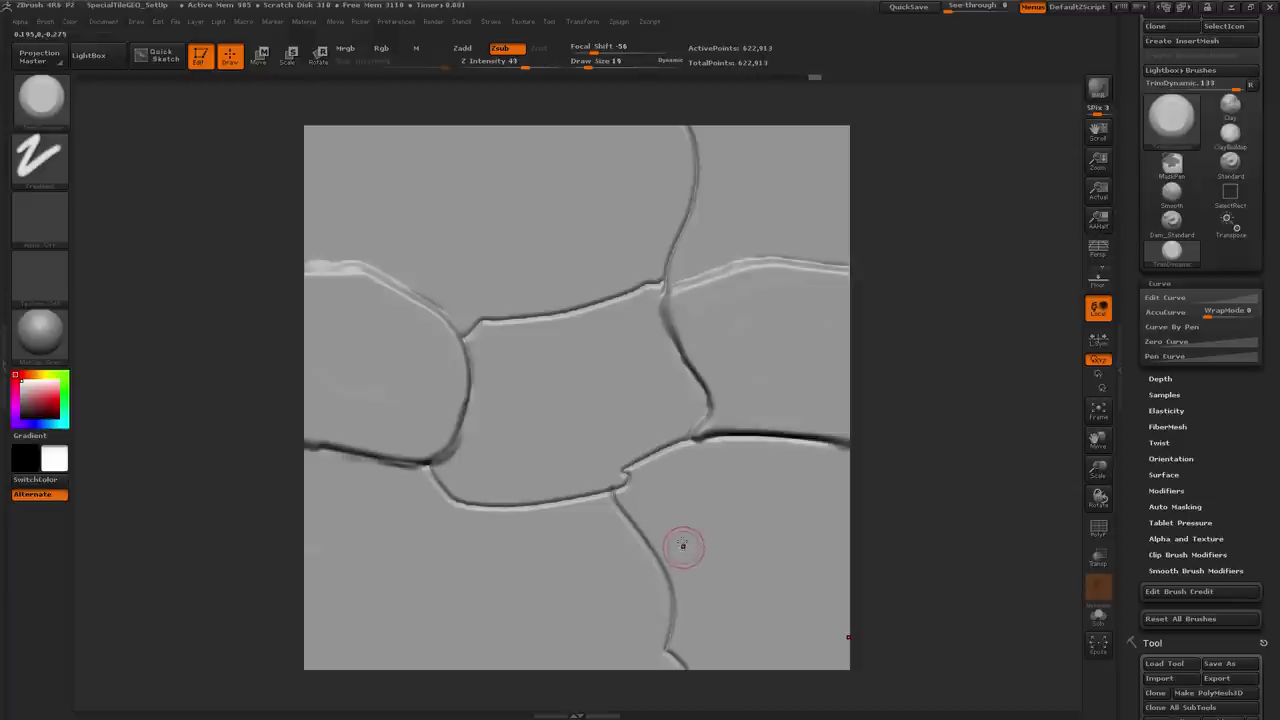
{"action": "key", "text": "b"}
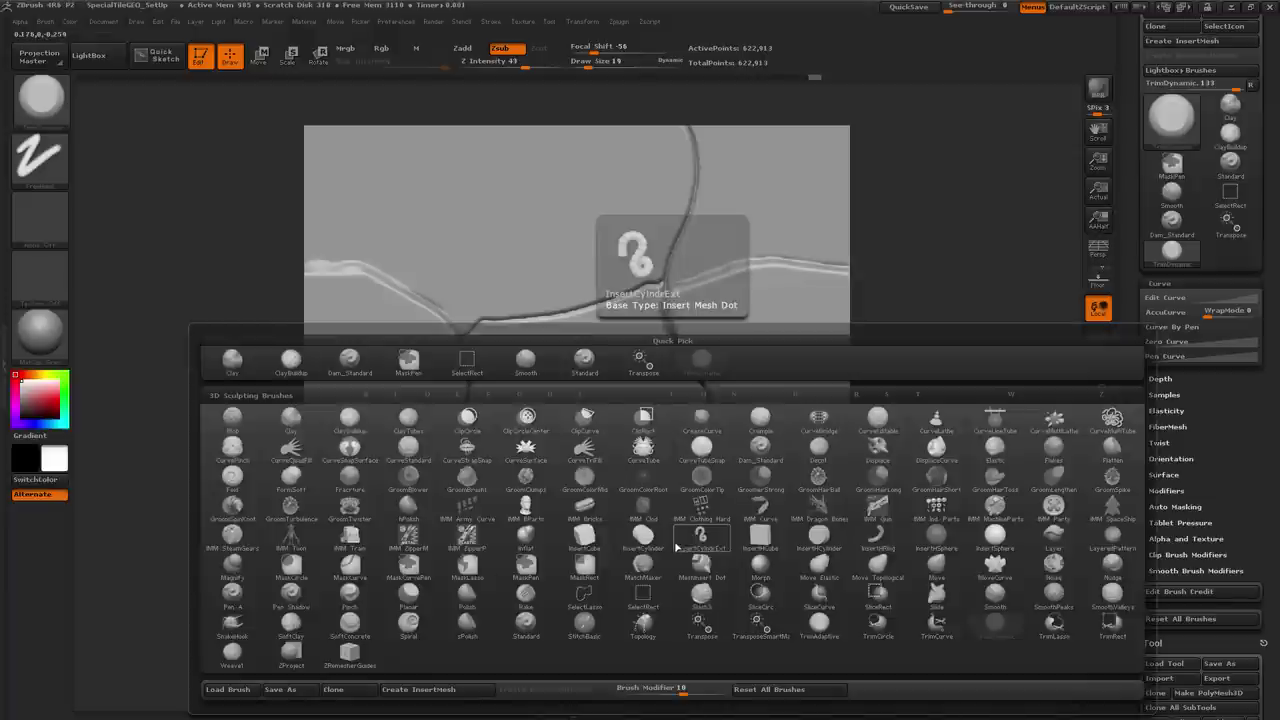
{"action": "key", "text": "t"}
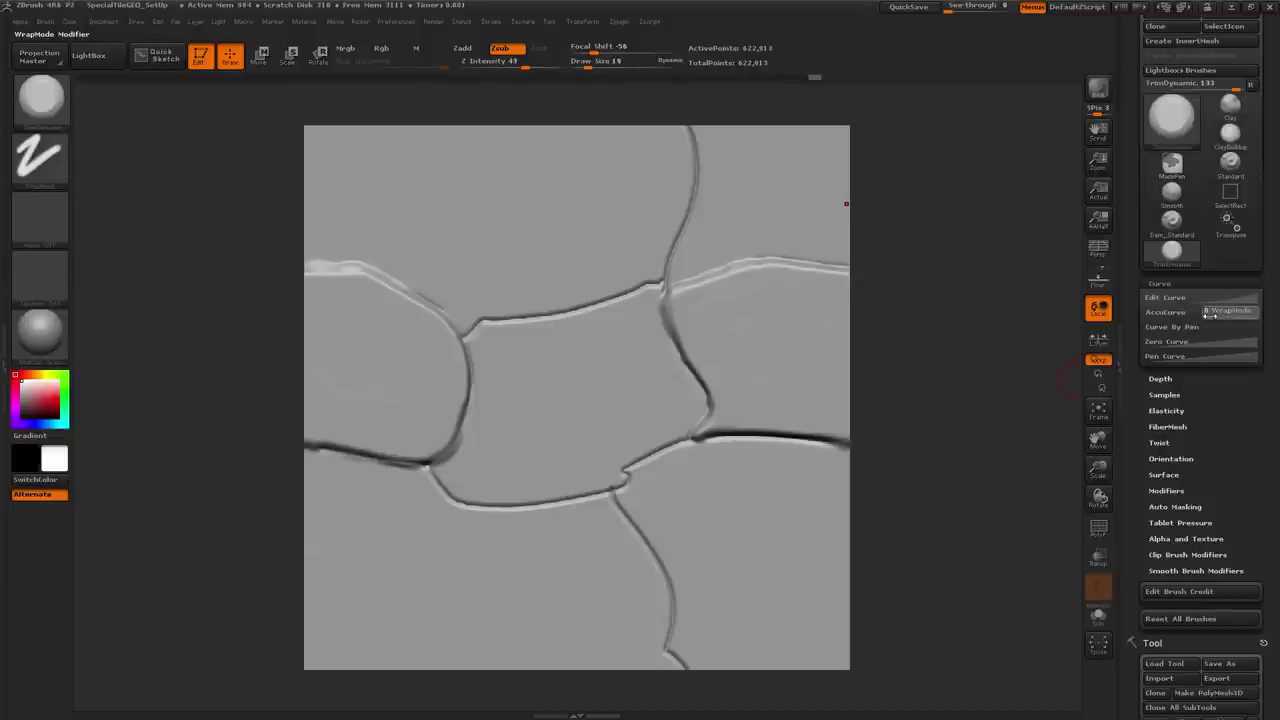
Set Curve WrapMode to 2 and trim the right, upper-left and lower-left cracks to the tile edges
{"action": "left_click", "coordinate": [1220, 315]}
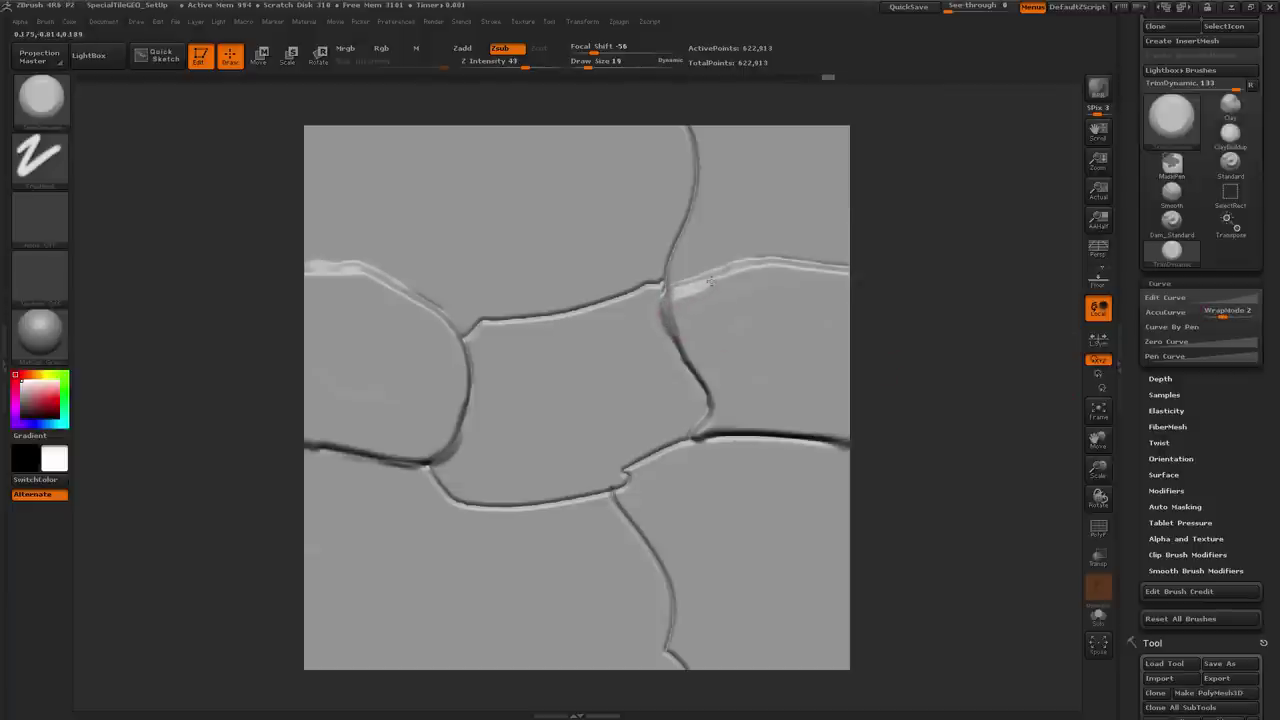
{"action": "mouse_move", "coordinate": [674, 310]}
{"action": "left_mouse_down"}
{"action": "mouse_move", "coordinate": [710, 418]}
{"action": "mouse_move", "coordinate": [845, 446]}
{"action": "mouse_move", "coordinate": [716, 436]}
{"action": "left_mouse_up"}
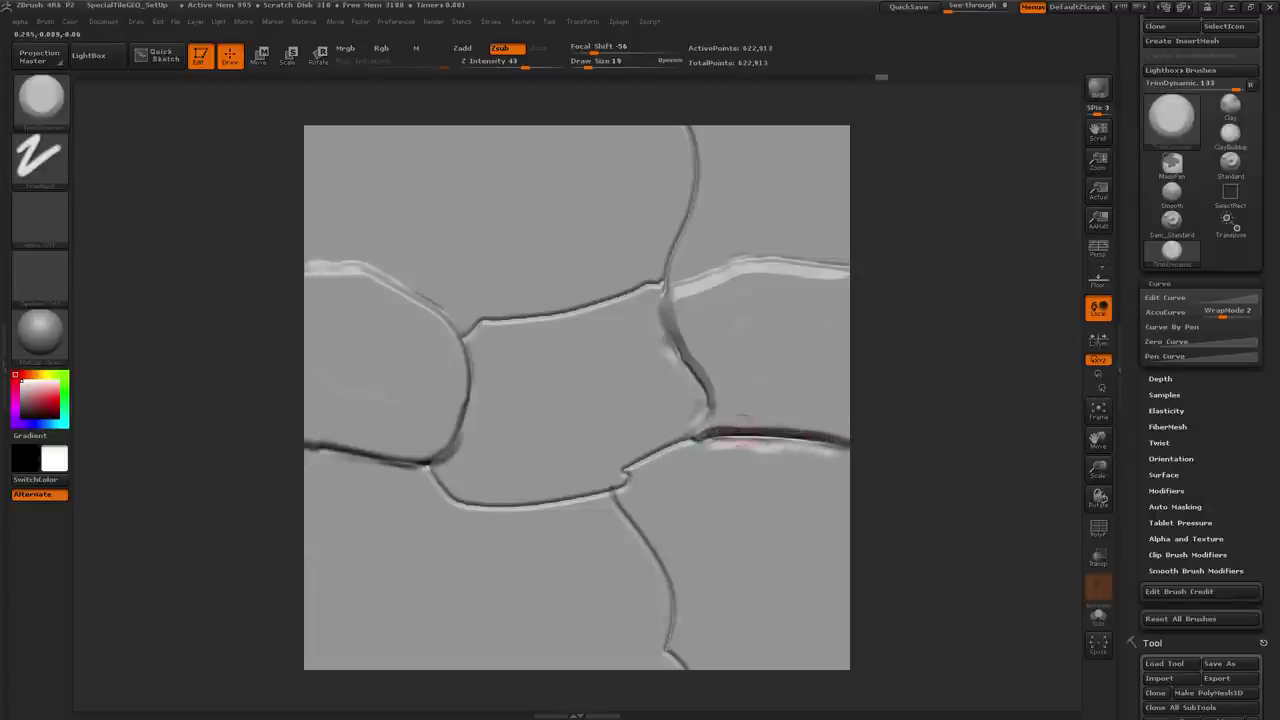
{"action": "mouse_move", "coordinate": [466, 340]}
{"action": "left_mouse_down"}
{"action": "mouse_move", "coordinate": [429, 294]}
{"action": "mouse_move", "coordinate": [440, 314]}
{"action": "mouse_move", "coordinate": [386, 270]}
{"action": "mouse_move", "coordinate": [304, 262]}
{"action": "left_mouse_up"}
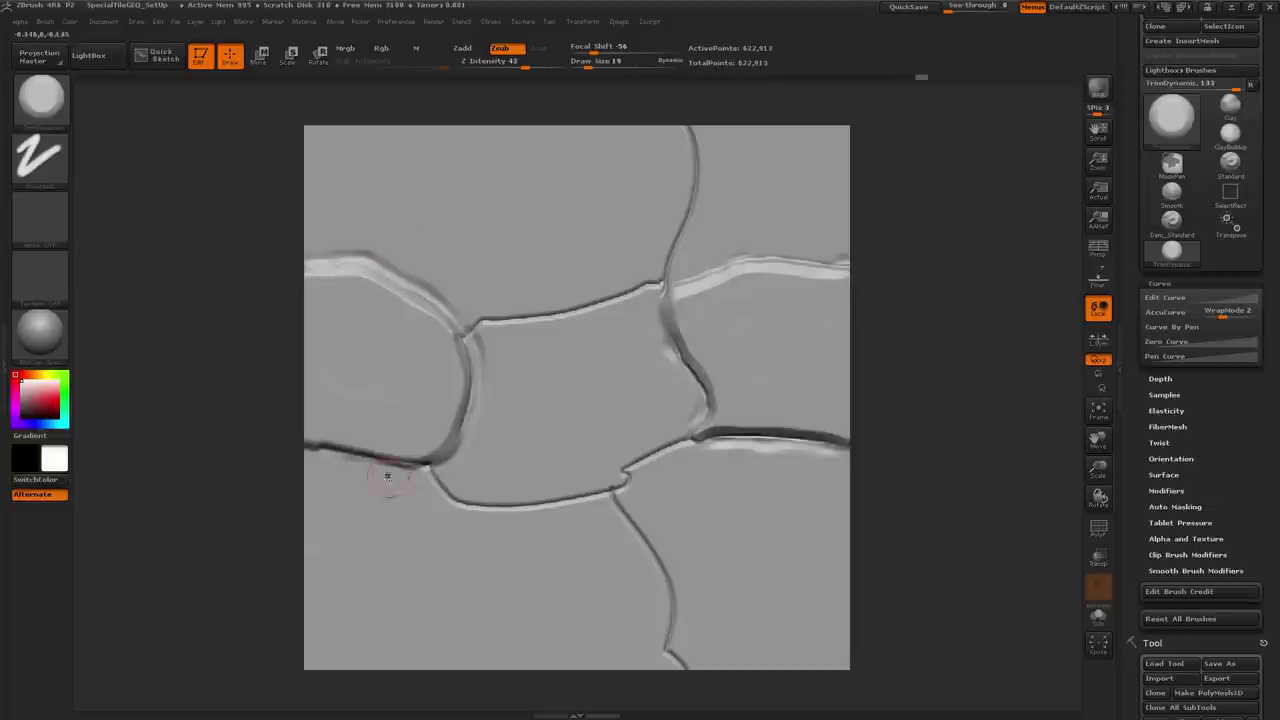
{"action": "mouse_move", "coordinate": [388, 476]}
{"action": "left_mouse_down"}
{"action": "mouse_move", "coordinate": [338, 467]}
{"action": "mouse_move", "coordinate": [298, 446]}
{"action": "left_mouse_up"}
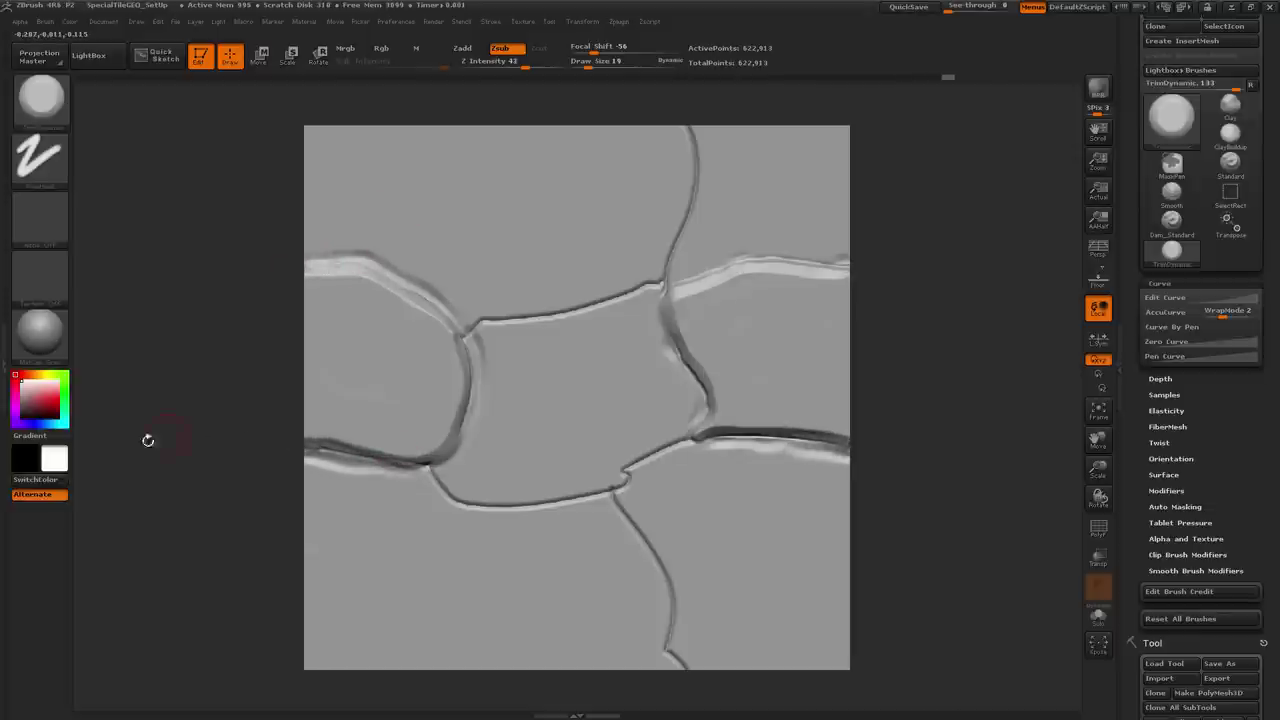
Re-trim the right, lower-left, upper-left, top-right and lower-right cracks with TrimDynamic
{"action": "mouse_move", "coordinate": [812, 440]}
{"action": "left_mouse_down"}
{"action": "mouse_move", "coordinate": [716, 436]}
{"action": "mouse_move", "coordinate": [785, 432]}
{"action": "mouse_move", "coordinate": [840, 448]}
{"action": "left_mouse_up"}
{"action": "mouse_move", "coordinate": [423, 483]}
{"action": "left_mouse_down"}
{"action": "mouse_move", "coordinate": [432, 472]}
{"action": "mouse_move", "coordinate": [384, 470]}
{"action": "left_mouse_up"}
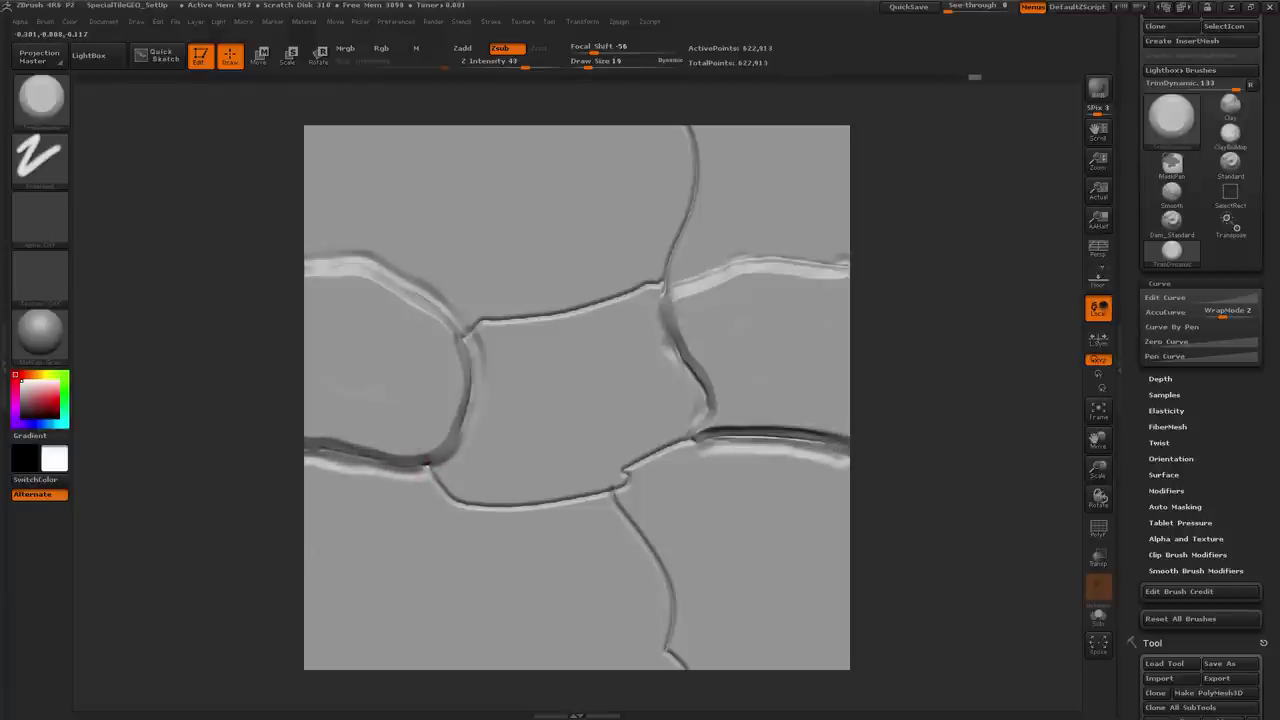
{"action": "mouse_move", "coordinate": [460, 338]}
{"action": "left_mouse_down"}
{"action": "mouse_move", "coordinate": [430, 296]}
{"action": "mouse_move", "coordinate": [312, 259]}
{"action": "left_mouse_up"}
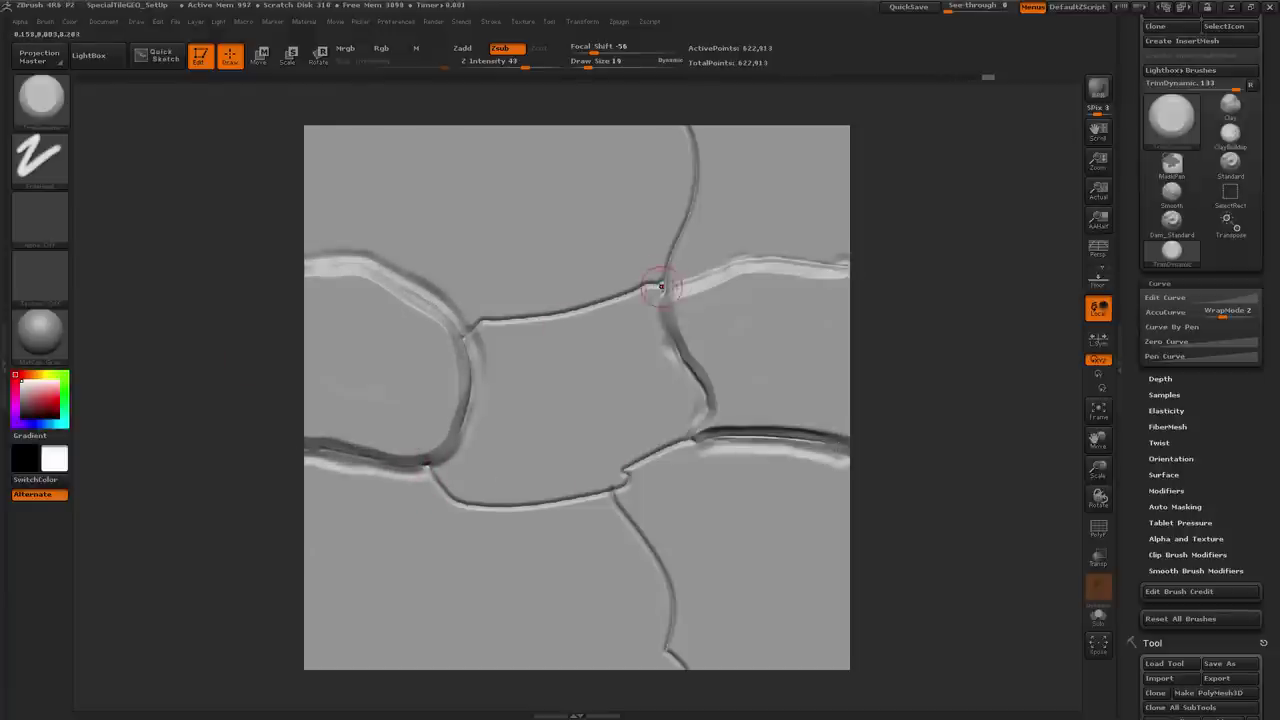
{"action": "mouse_move", "coordinate": [676, 288]}
{"action": "left_mouse_down"}
{"action": "mouse_move", "coordinate": [761, 261]}
{"action": "mouse_move", "coordinate": [846, 270]}
{"action": "left_mouse_up"}
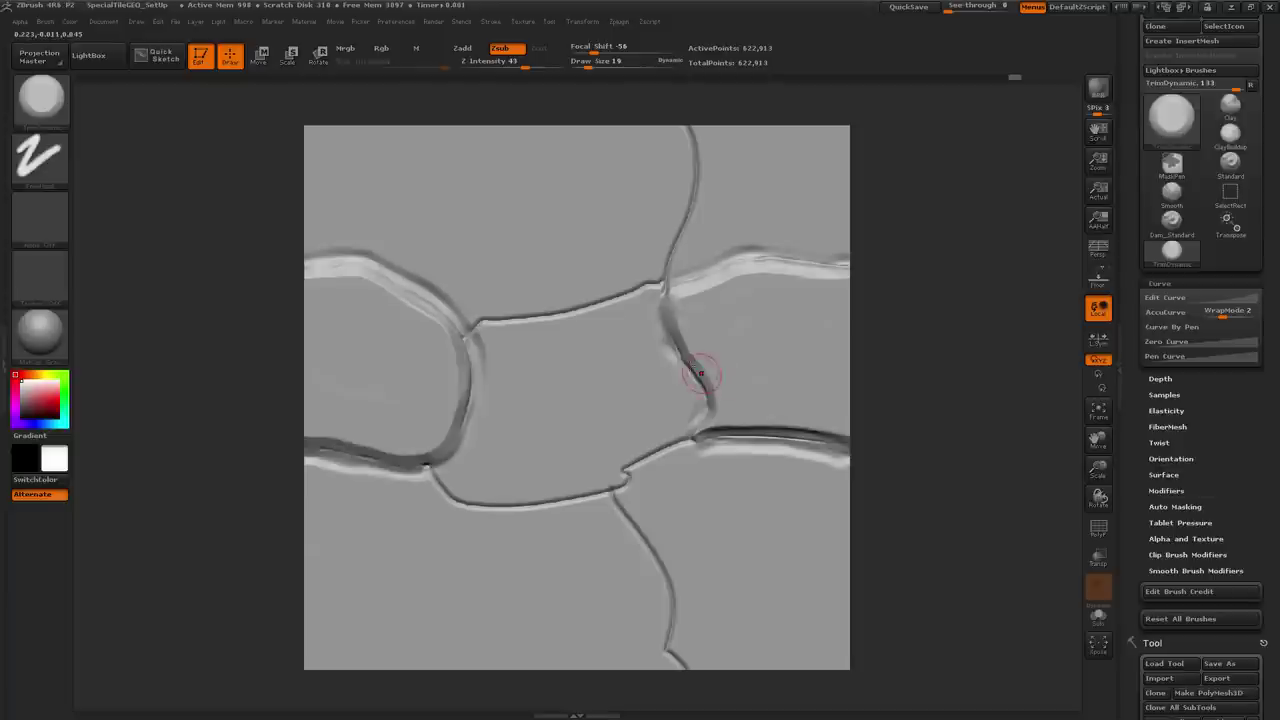
{"action": "mouse_move", "coordinate": [708, 388]}
{"action": "left_mouse_down"}
{"action": "mouse_move", "coordinate": [690, 432]}
{"action": "mouse_move", "coordinate": [846, 442]}
{"action": "left_mouse_up"}
{"action": "mouse_move", "coordinate": [706, 444]}
{"action": "left_mouse_down"}
{"action": "mouse_move", "coordinate": [771, 437]}
{"action": "mouse_move", "coordinate": [768, 458]}
{"action": "mouse_move", "coordinate": [742, 446]}
{"action": "left_mouse_up"}
Switch to Dam_Standard and cut a short crease at the lower-left crack junction
{"action": "key", "text": "b"}
{"action": "key", "text": "d"}
{"action": "key", "text": "s"}
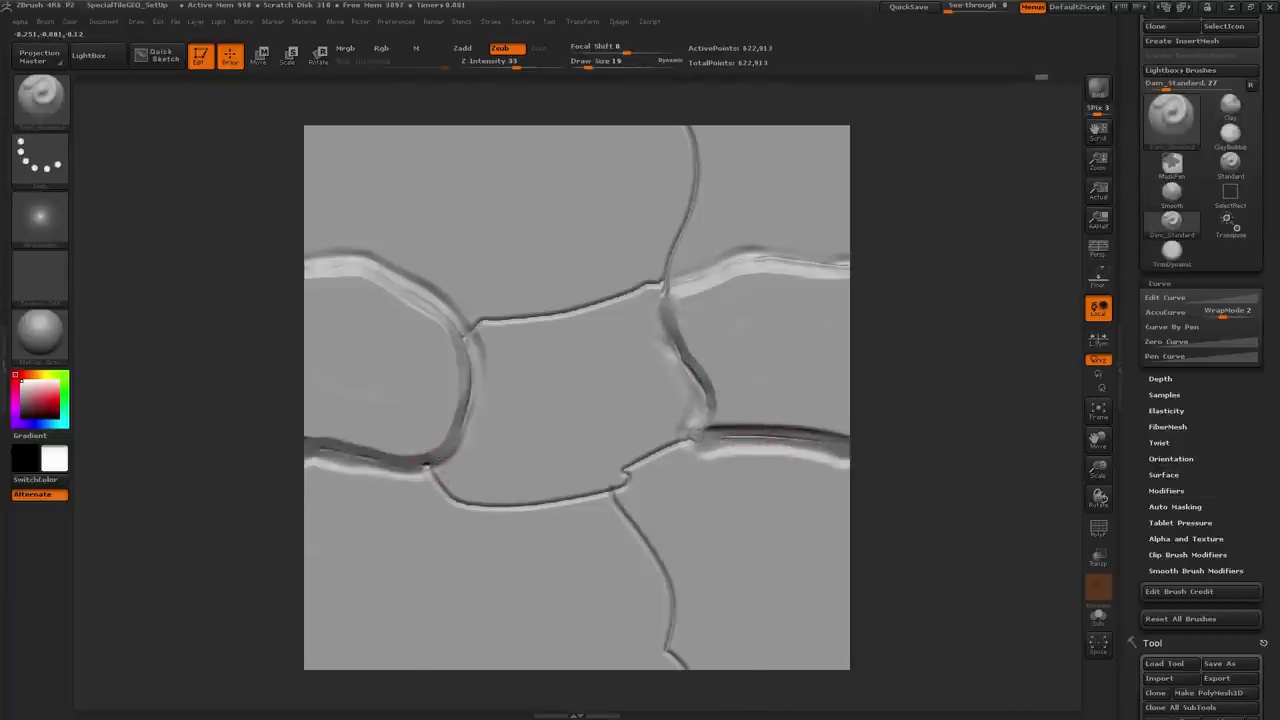
{"action": "mouse_move", "coordinate": [420, 462]}
{"action": "left_mouse_down"}
{"action": "mouse_move", "coordinate": [436, 472]}
{"action": "mouse_move", "coordinate": [405, 463]}
{"action": "left_mouse_up"}
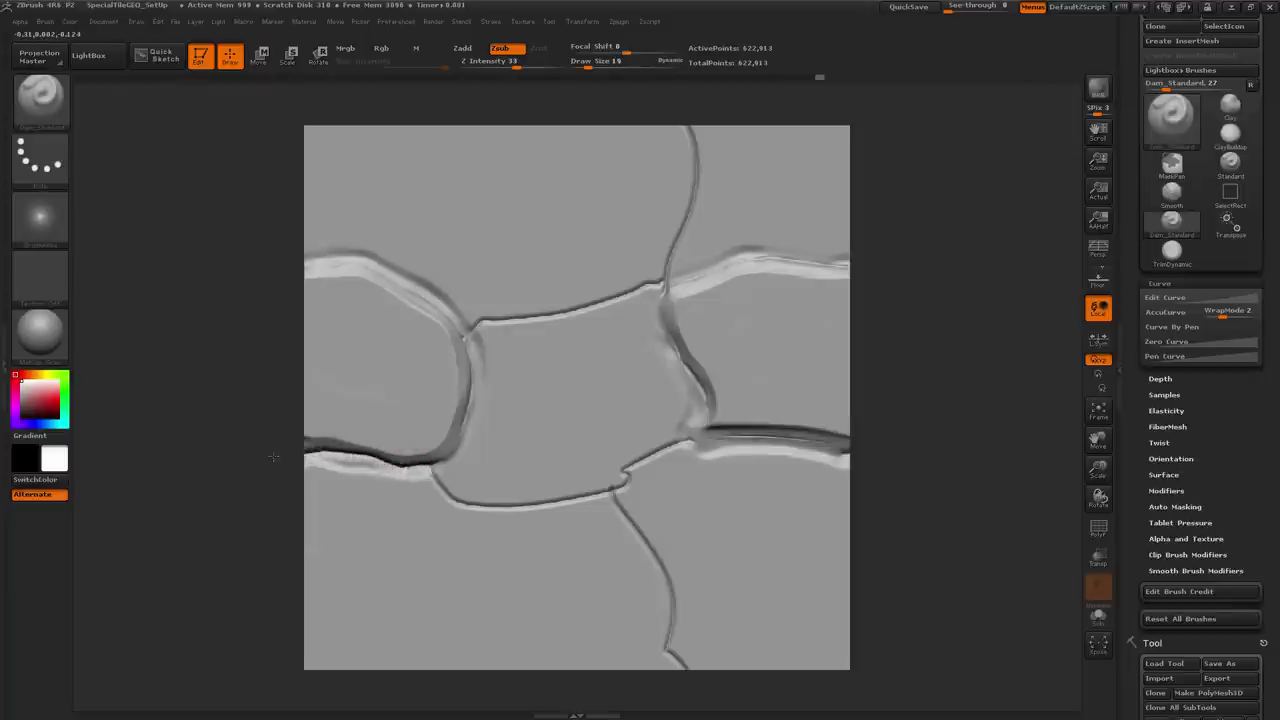
Check the tile at Actual Size and AAHalf, adjusting the zoom level
{"action": "left_click", "coordinate": [1100, 193]}
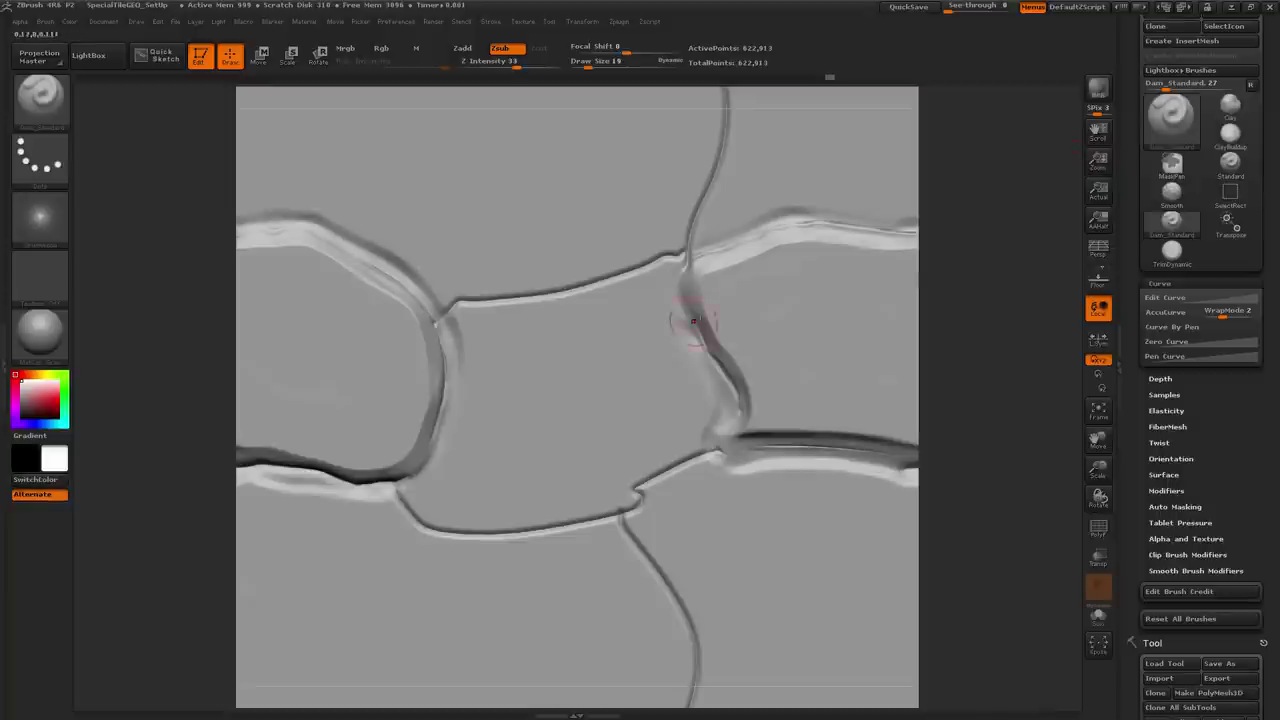
{"action": "left_click_drag", "start_coordinate": [1098, 160], "coordinate": [980, 214]}
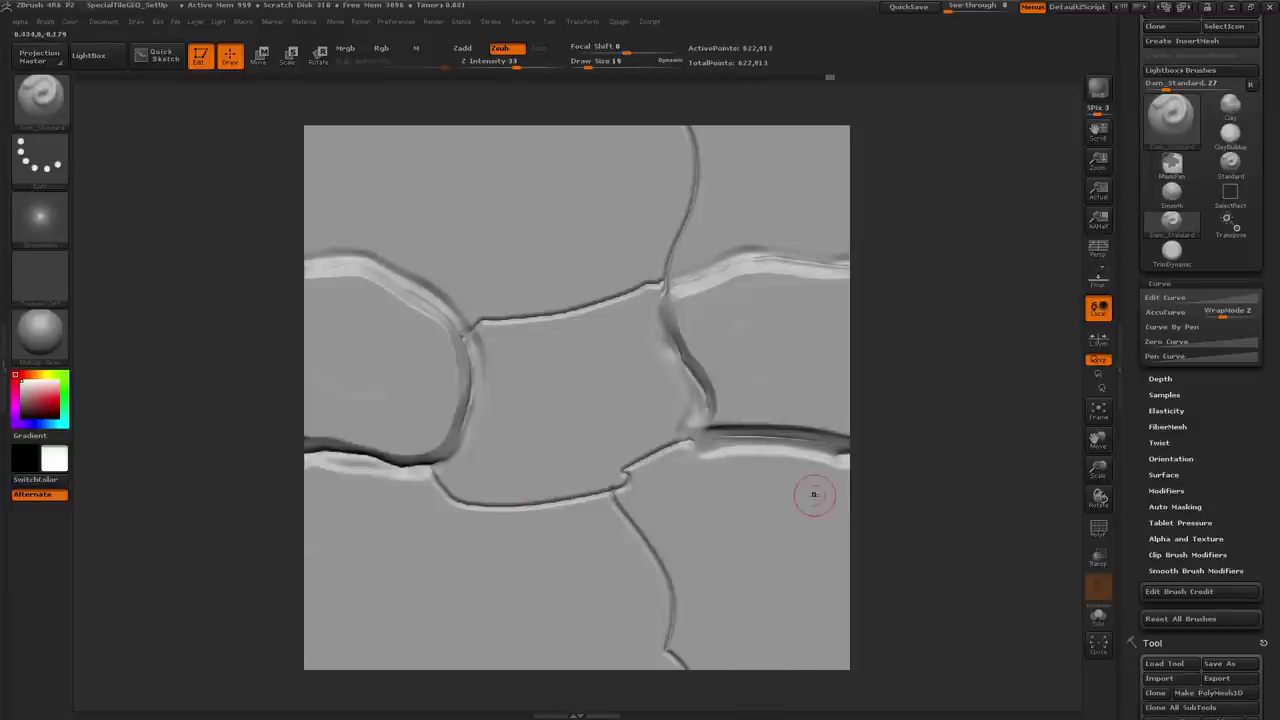
{"action": "left_click", "coordinate": [1098, 190]}
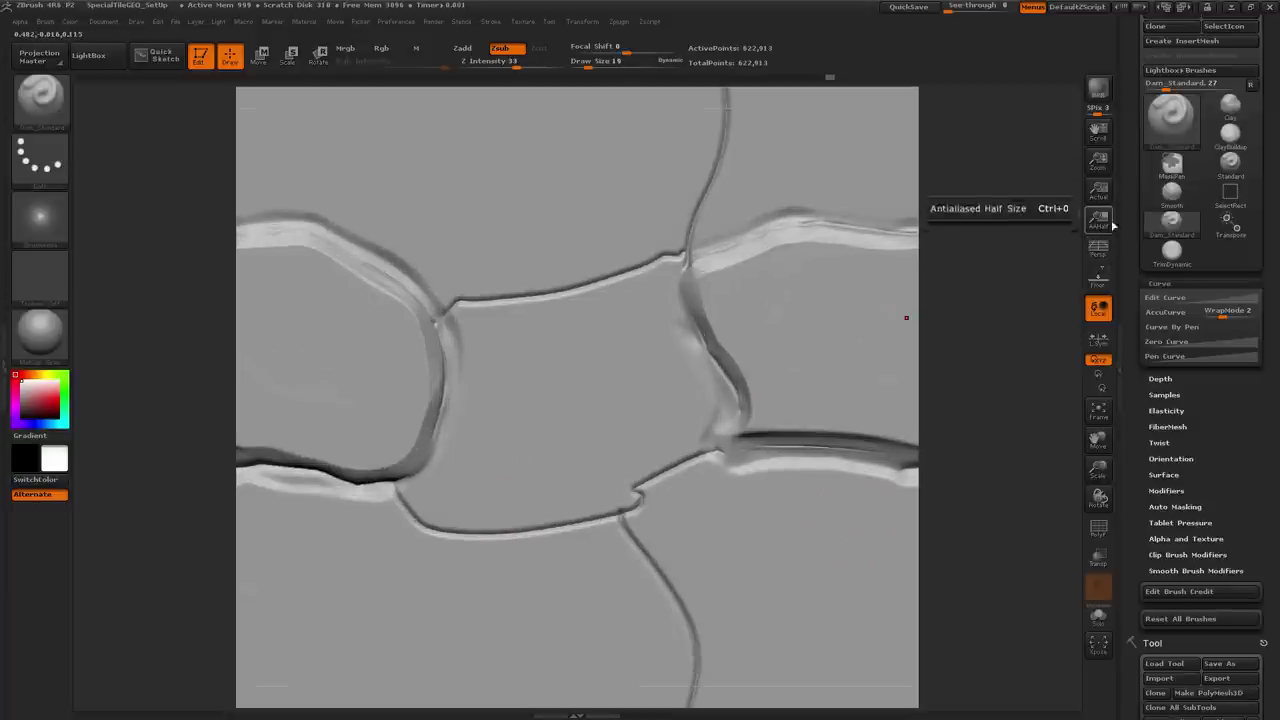
{"action": "left_click", "coordinate": [1102, 221]}
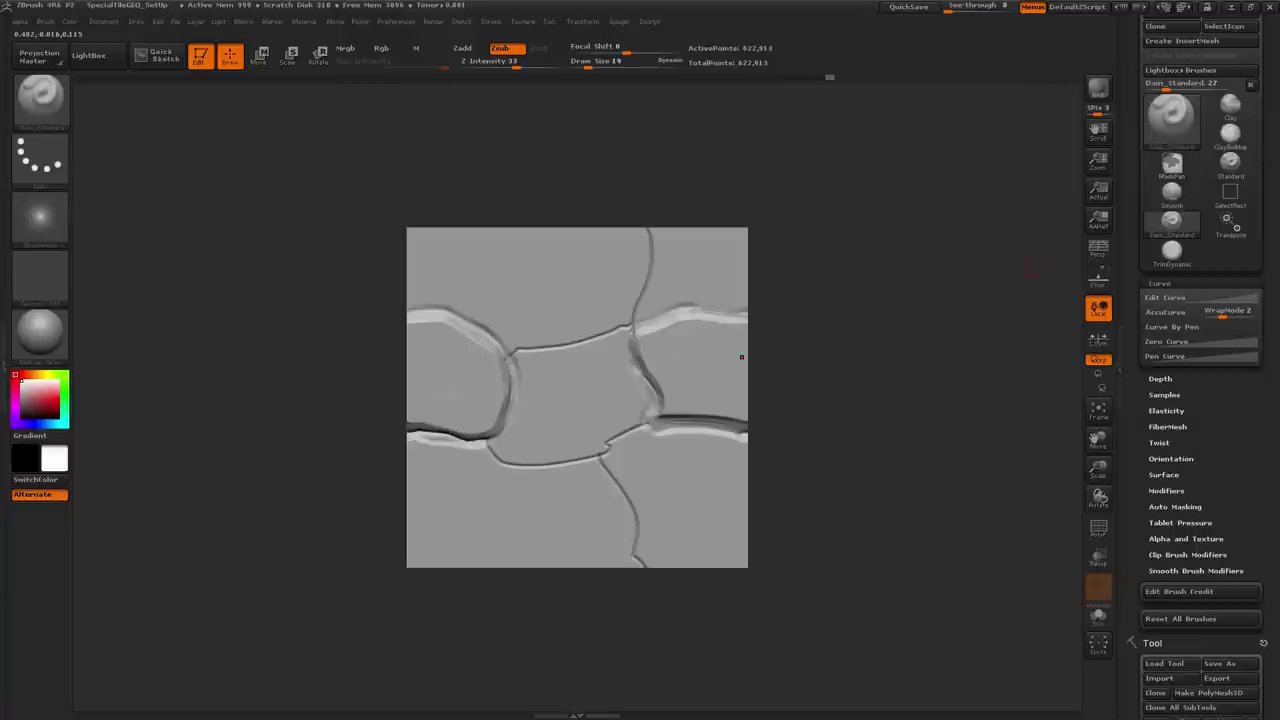
{"action": "left_click_drag", "start_coordinate": [1098, 160], "coordinate": [1100, 215]}
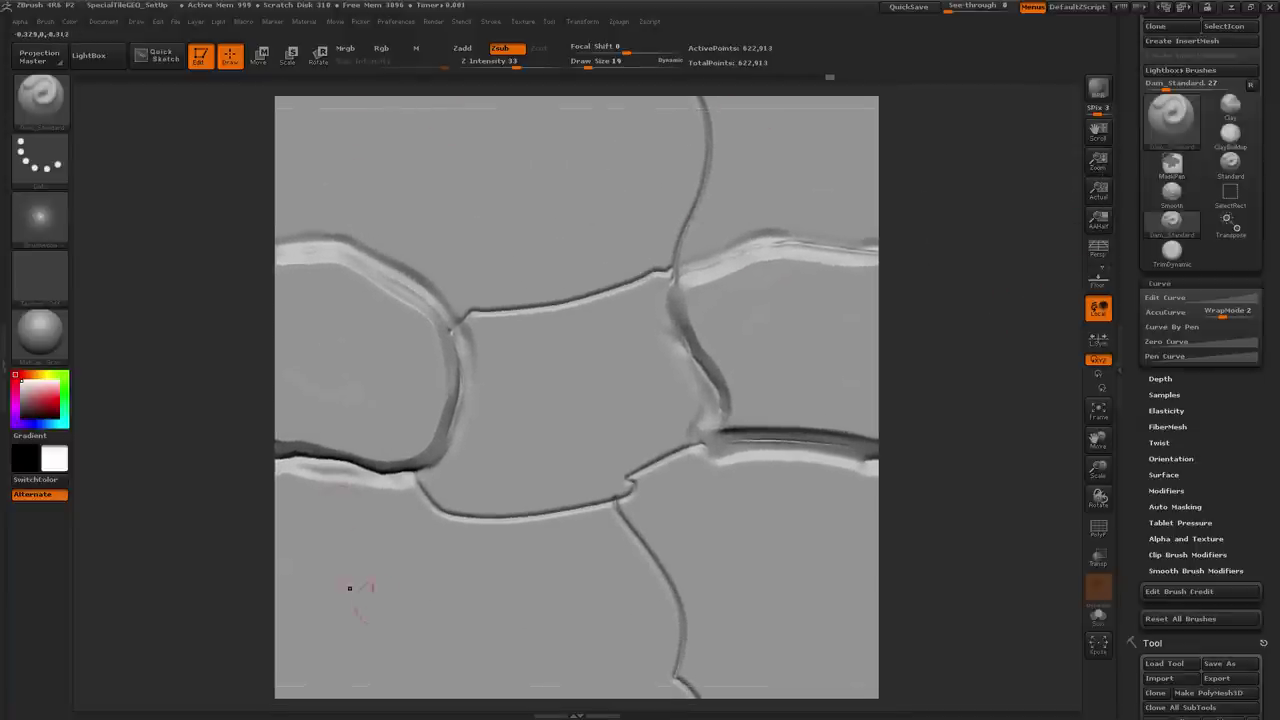
{"action": "mouse_move", "coordinate": [1098, 160]}
{"action": "left_mouse_down"}
{"action": "mouse_move", "coordinate": [1051, 277]}
{"action": "mouse_move", "coordinate": [1099, 150]}
{"action": "left_mouse_up"}
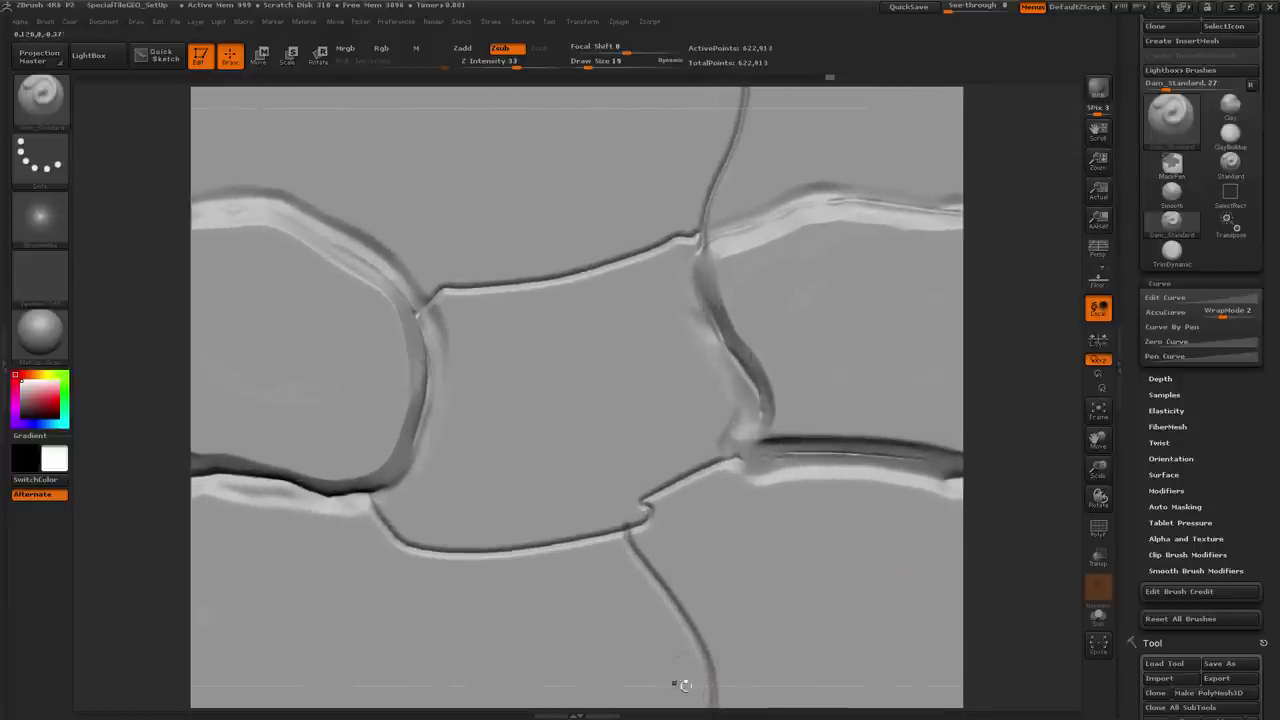
{"action": "left_click_drag", "start_coordinate": [1098, 153], "coordinate": [1098, 161]}
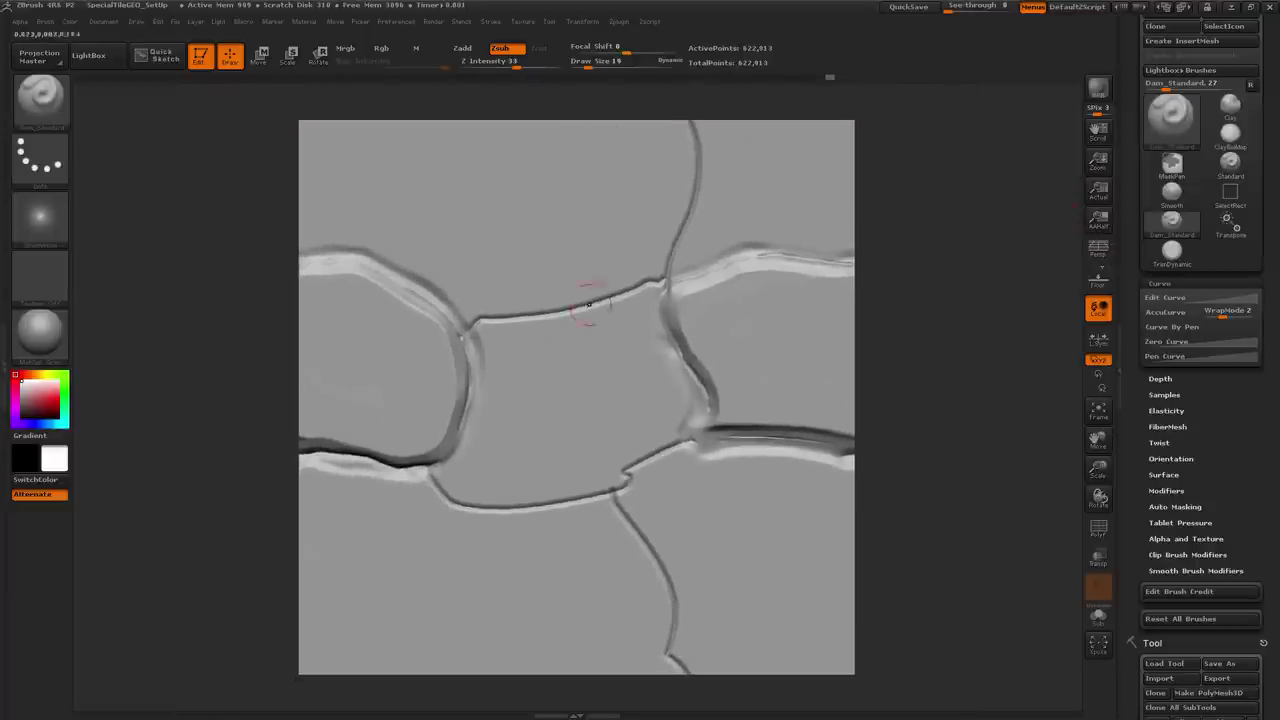
Deepen the right vertical, lower vertical and upper-right seam grooves
{"action": "left_click_drag", "start_coordinate": [672, 256], "coordinate": [697, 180]}
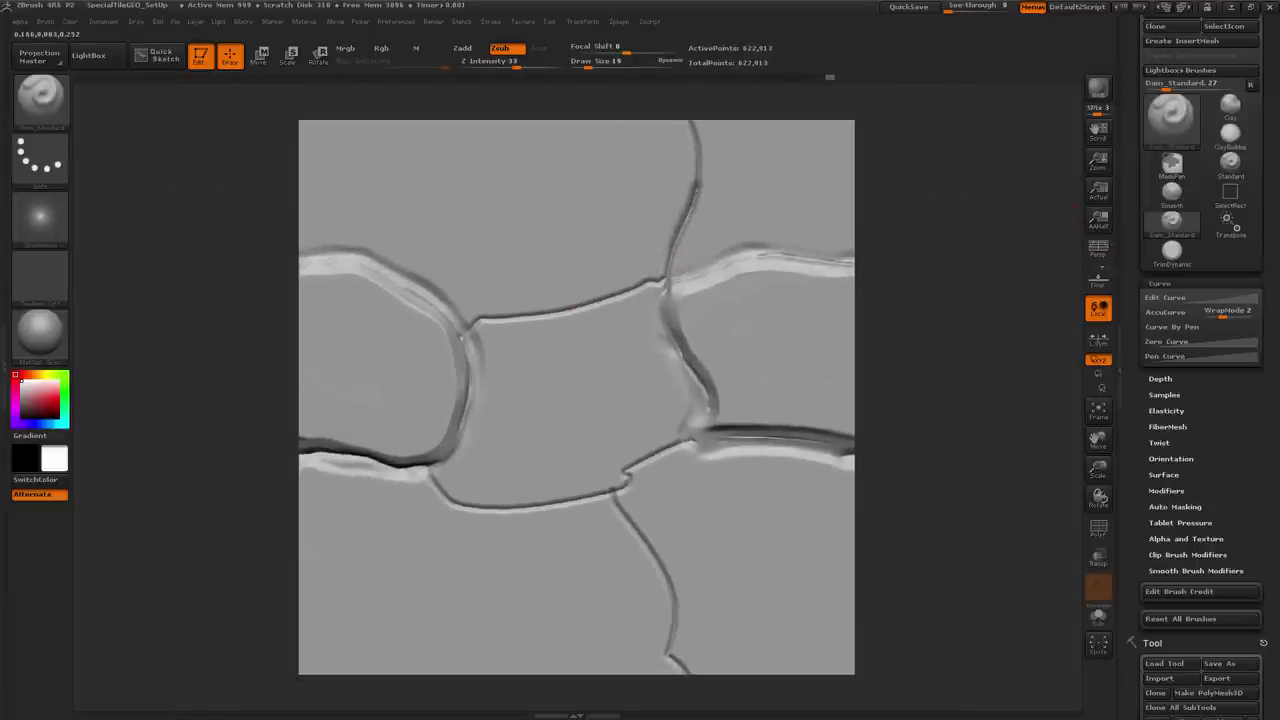
{"action": "key", "text": "shift"}
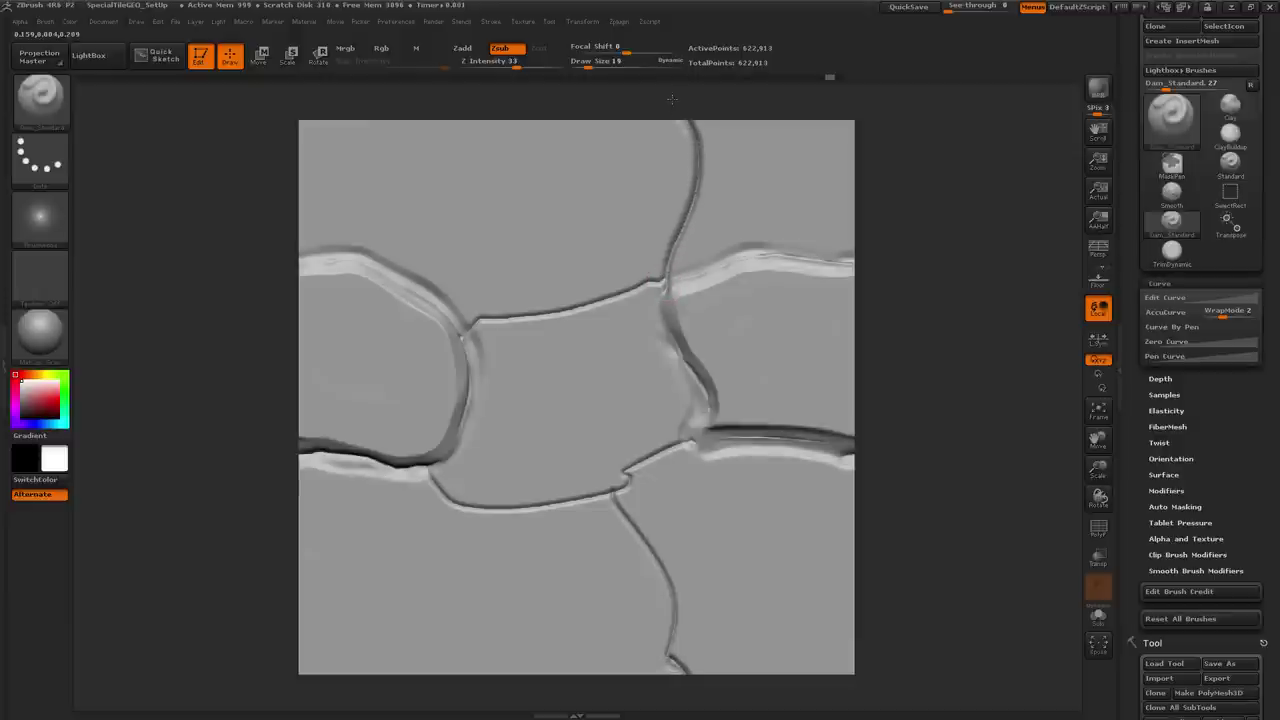
{"action": "left_click_drag", "start_coordinate": [673, 638], "coordinate": [671, 583]}
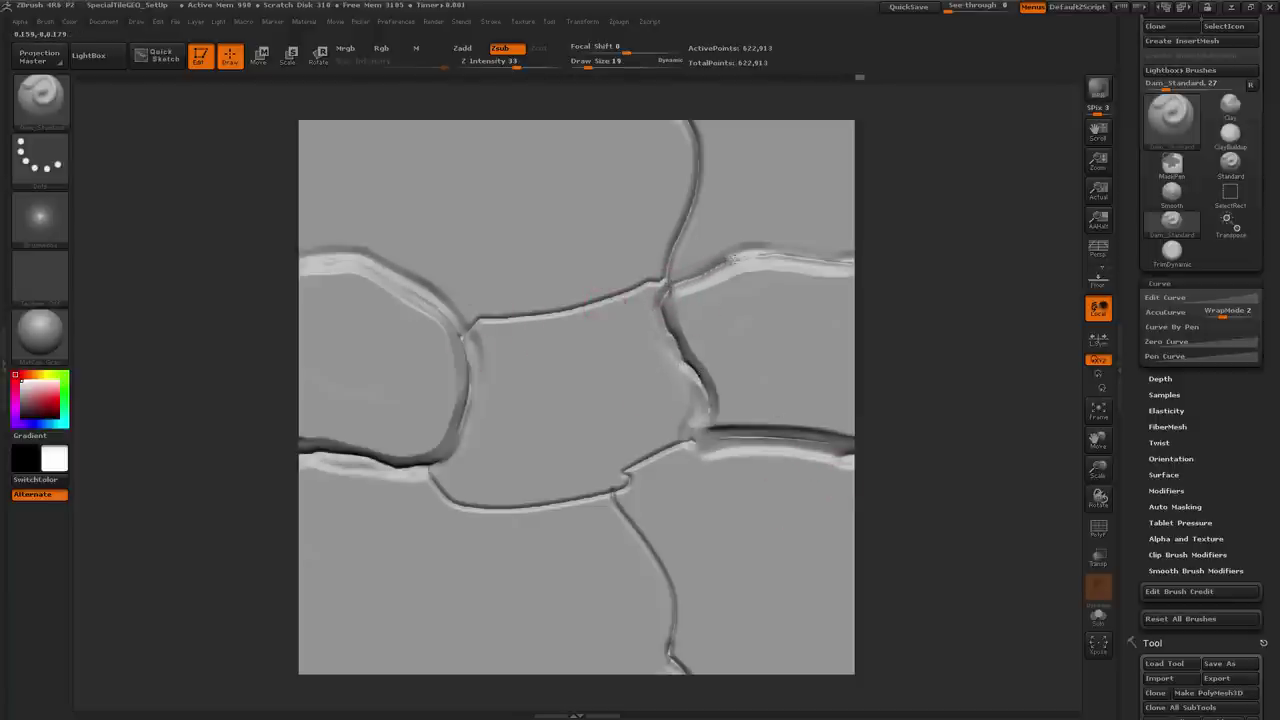
{"action": "left_click_drag", "start_coordinate": [757, 256], "coordinate": [896, 266]}
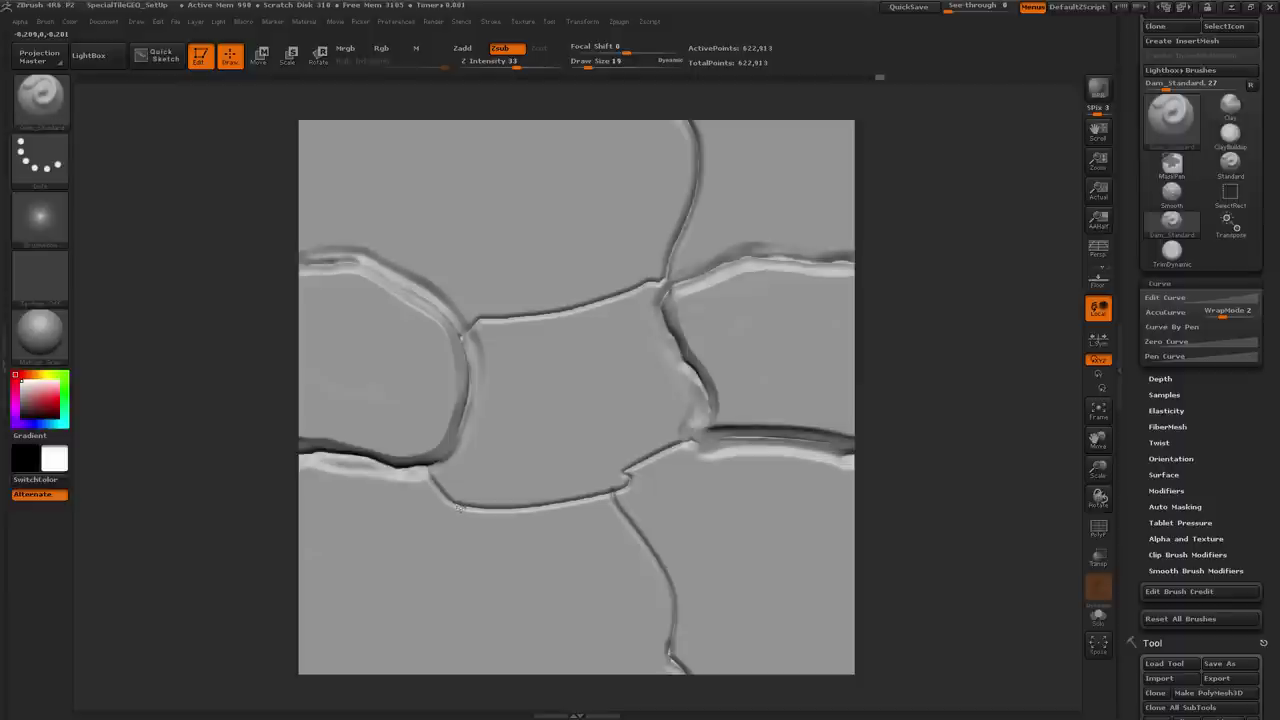
Carve new cracks through the lower-left stone, from the top edge, across the top-left stone and from the bottom edge
{"action": "mouse_move", "coordinate": [455, 515]}
{"action": "left_mouse_down"}
{"action": "mouse_move", "coordinate": [420, 595]}
{"action": "mouse_move", "coordinate": [393, 606]}
{"action": "mouse_move", "coordinate": [377, 698]}
{"action": "left_mouse_up"}
{"action": "mouse_move", "coordinate": [378, 135]}
{"action": "left_mouse_down"}
{"action": "mouse_move", "coordinate": [408, 175]}
{"action": "mouse_move", "coordinate": [385, 262]}
{"action": "mouse_move", "coordinate": [365, 250]}
{"action": "left_mouse_up"}
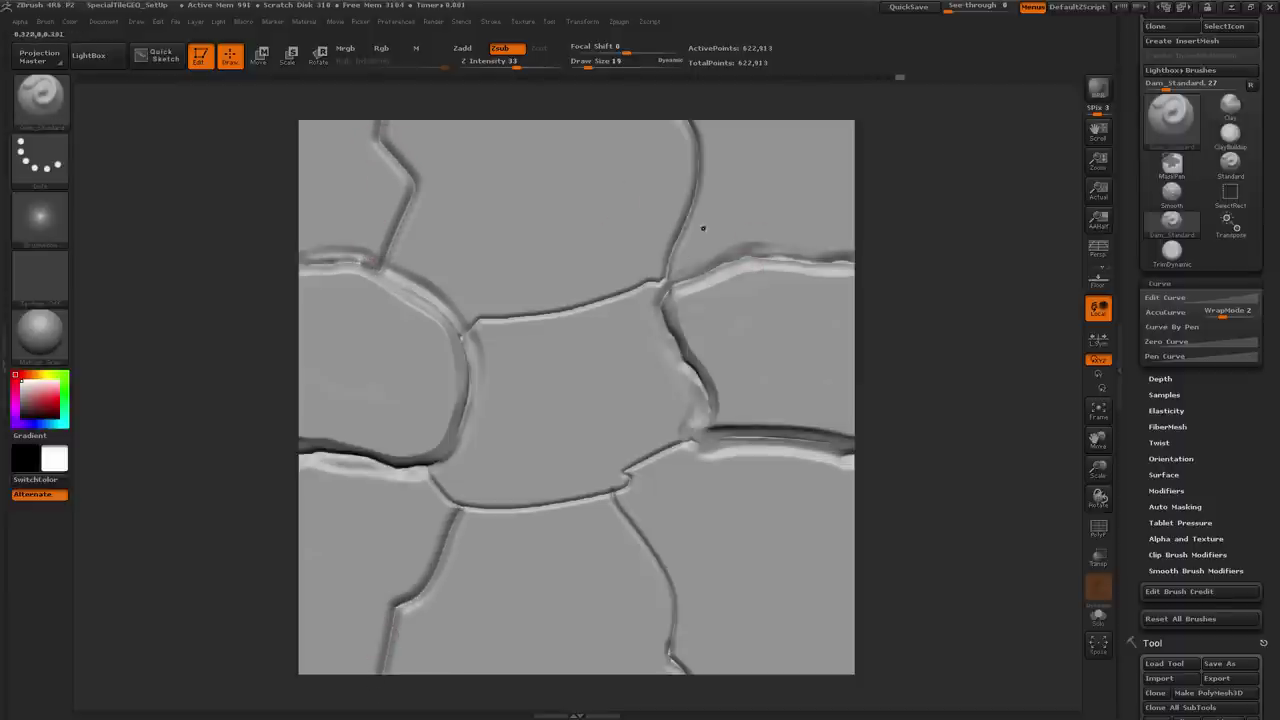
{"action": "mouse_move", "coordinate": [423, 177]}
{"action": "left_mouse_down"}
{"action": "mouse_move", "coordinate": [420, 188]}
{"action": "mouse_move", "coordinate": [505, 190]}
{"action": "mouse_move", "coordinate": [565, 140]}
{"action": "left_mouse_up"}
{"action": "mouse_move", "coordinate": [565, 670]}
{"action": "left_mouse_down"}
{"action": "mouse_move", "coordinate": [602, 632]}
{"action": "mouse_move", "coordinate": [576, 648]}
{"action": "mouse_move", "coordinate": [632, 642]}
{"action": "mouse_move", "coordinate": [688, 672]}
{"action": "left_mouse_up"}
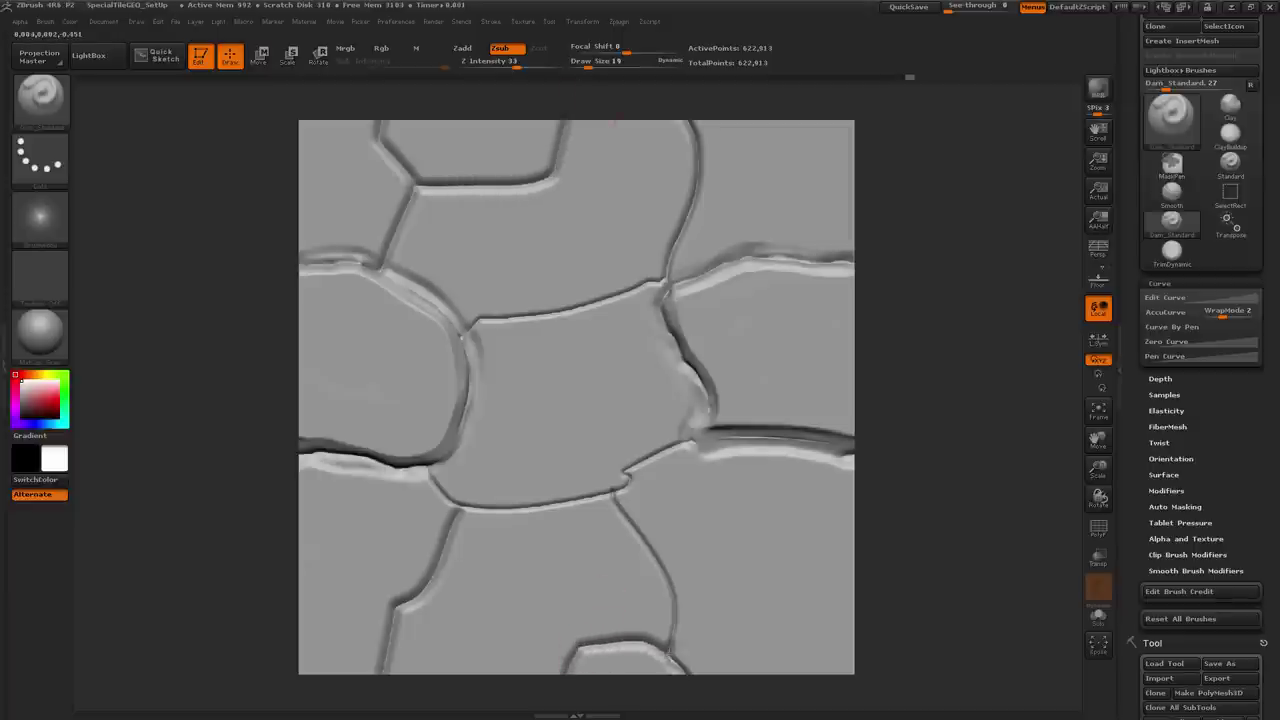
Lower the brush draw size from 19 to 11 and deepen the upper-left stone's seam crease
{"action": "left_click", "coordinate": [1098, 190]}
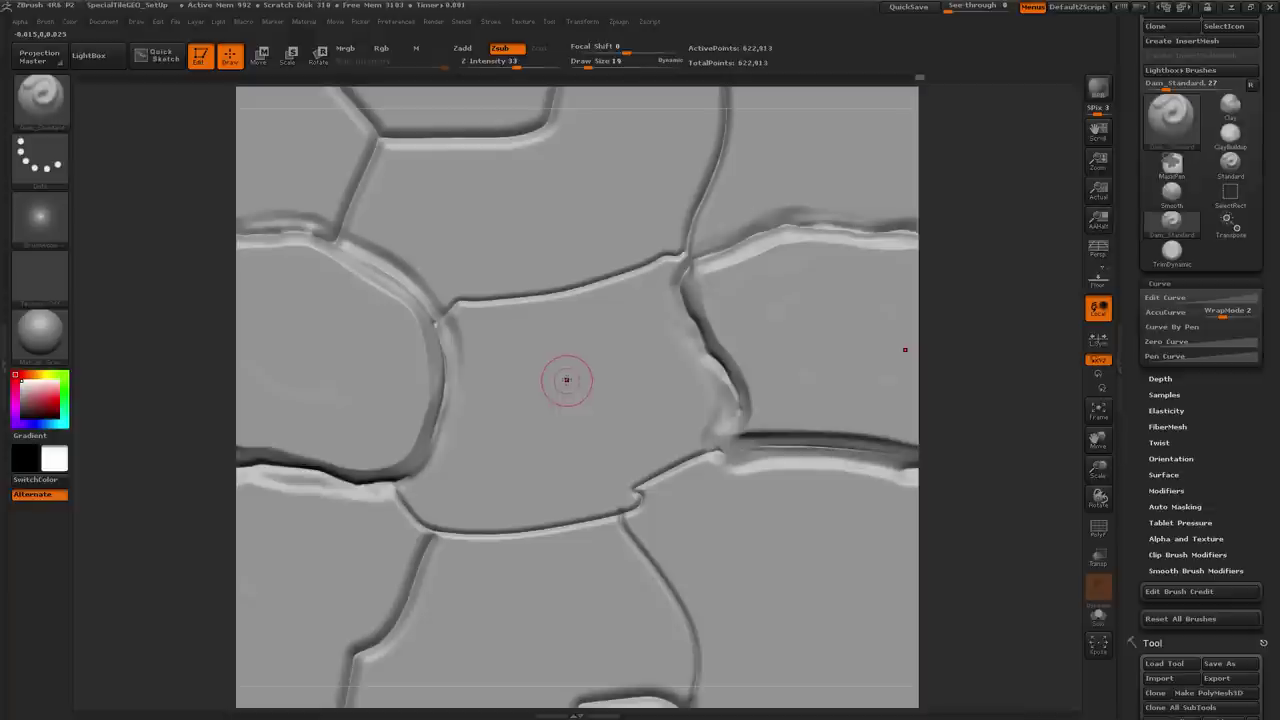
{"action": "key", "text": "s"}
{"action": "left_click_drag", "start_coordinate": [563, 375], "coordinate": [550, 375]}
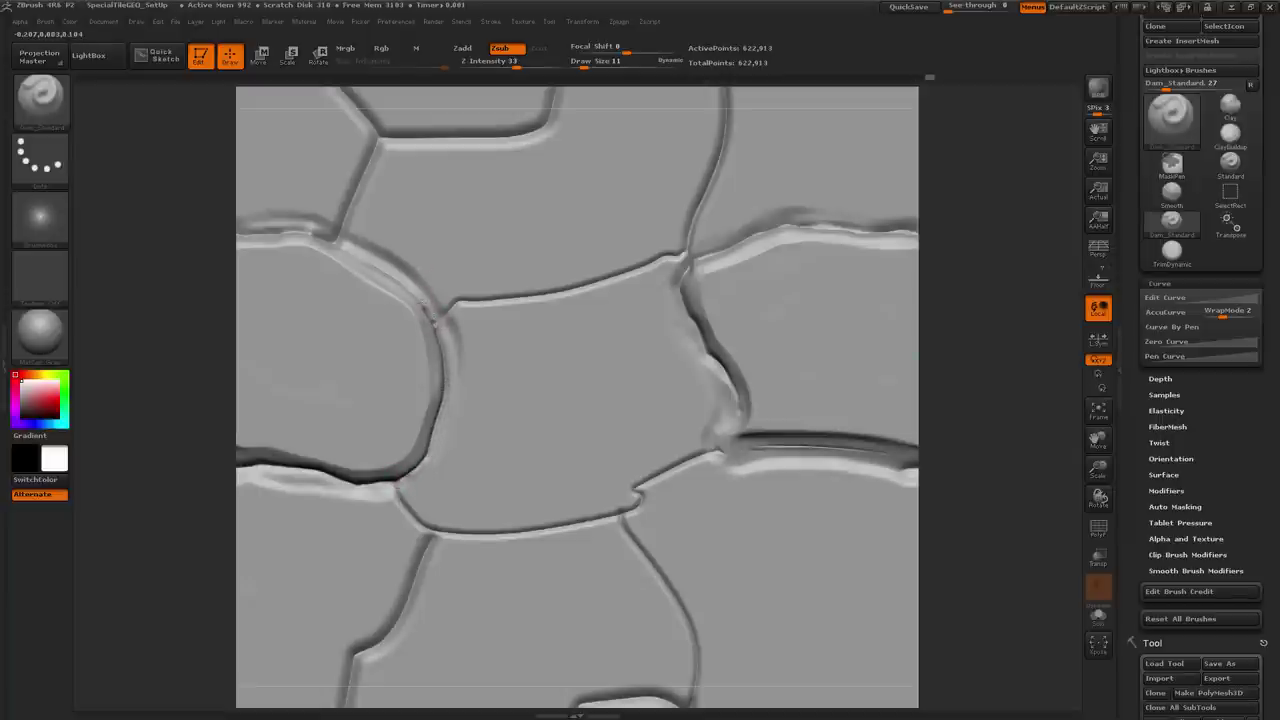
{"action": "left_click_drag", "start_coordinate": [361, 263], "coordinate": [338, 241]}
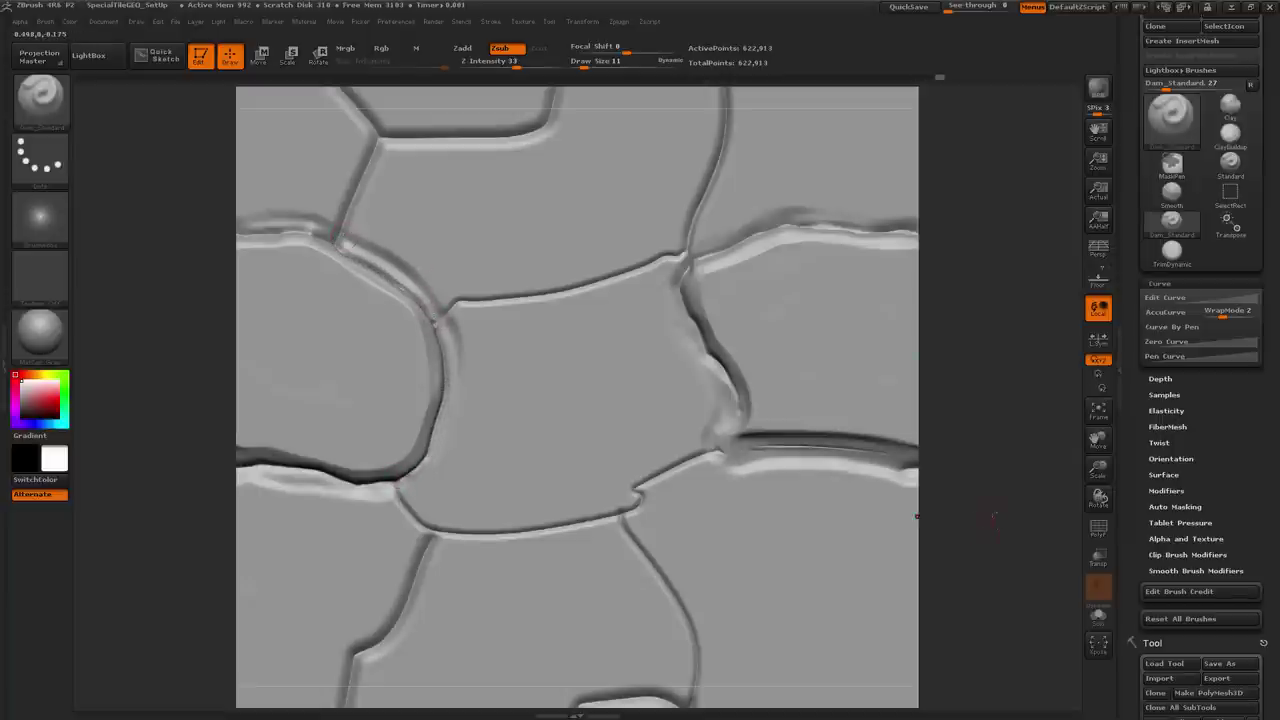
Offset the tile pattern to check its seams, then change a Document palette option
{"action": "mouse_move", "coordinate": [916, 516]}
{"action": "left_mouse_down"}
{"action": "mouse_move", "coordinate": [731, 443]}
{"action": "mouse_move", "coordinate": [759, 462]}
{"action": "mouse_move", "coordinate": [675, 443]}
{"action": "left_mouse_up"}
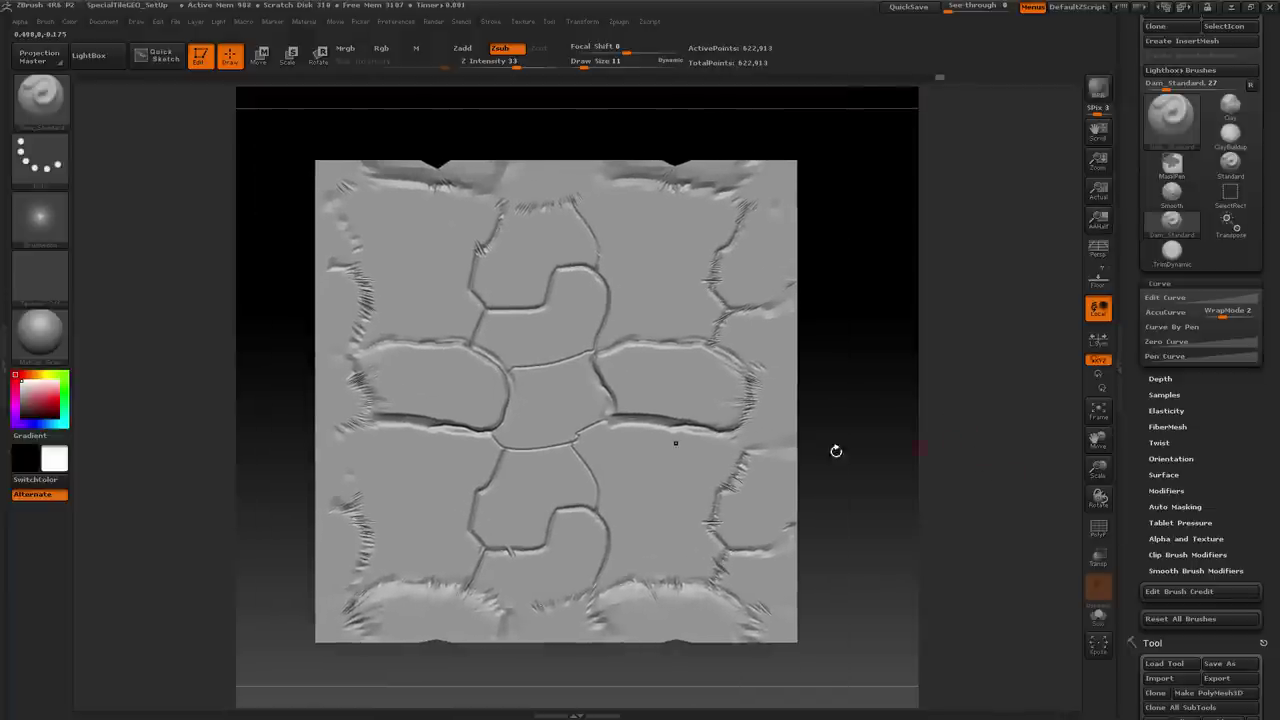
{"action": "left_click", "coordinate": [105, 22]}
{"action": "left_click", "coordinate": [137, 530]}
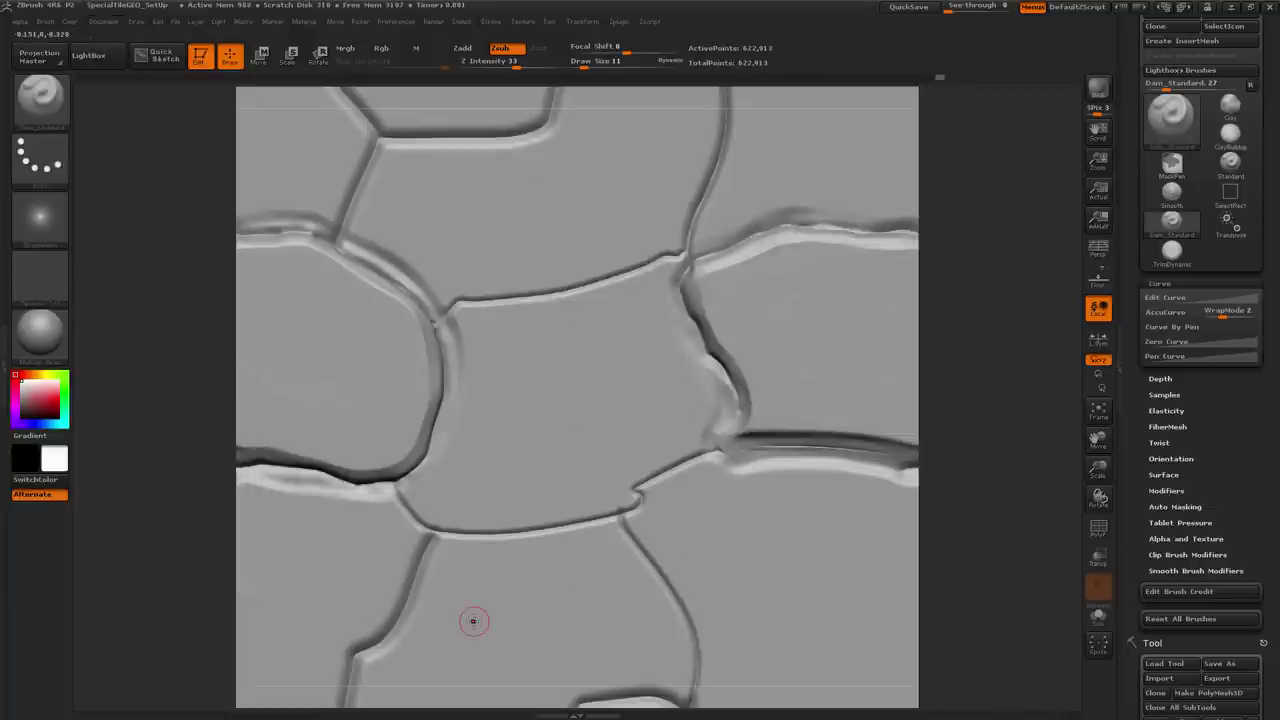
Set up the Standard brush with DragRect stroke, Alpha 23 and draw size 39
{"action": "key", "text": "b"}
{"action": "key", "text": "s"}
{"action": "key", "text": "t"}
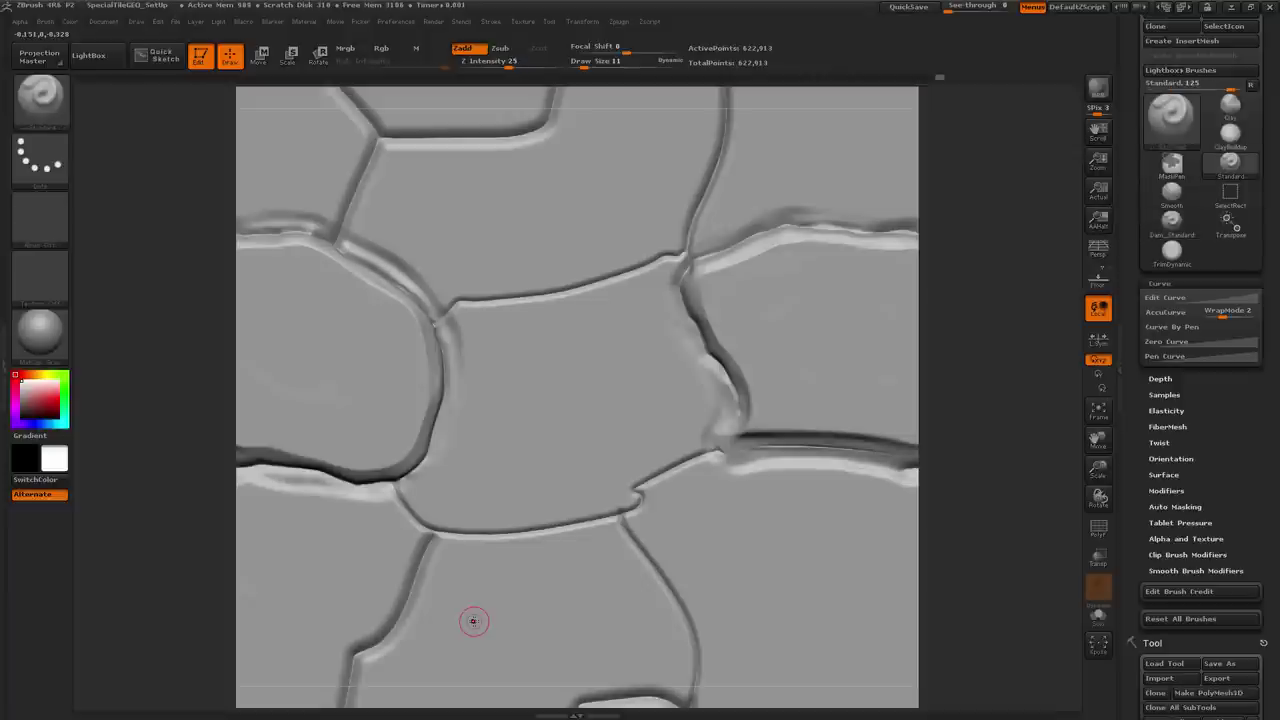
{"action": "left_click", "coordinate": [39, 158]}
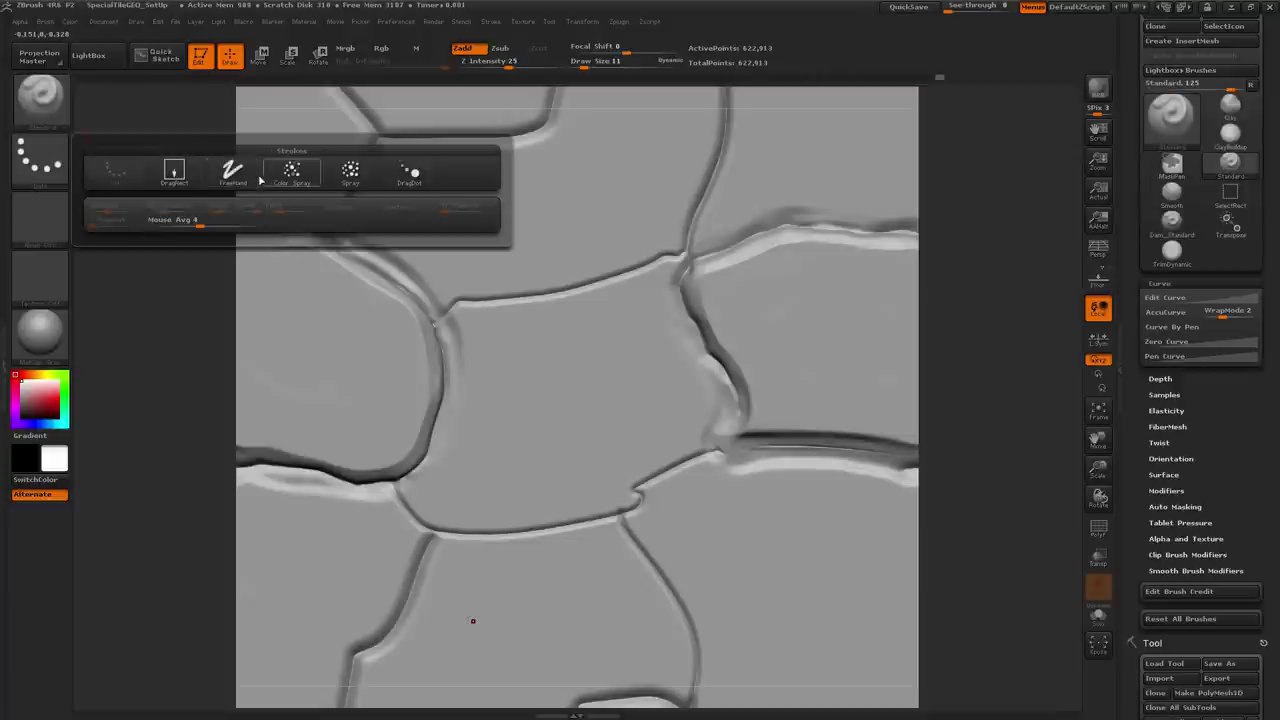
{"action": "left_click", "coordinate": [174, 172]}
{"action": "left_click", "coordinate": [39, 218]}
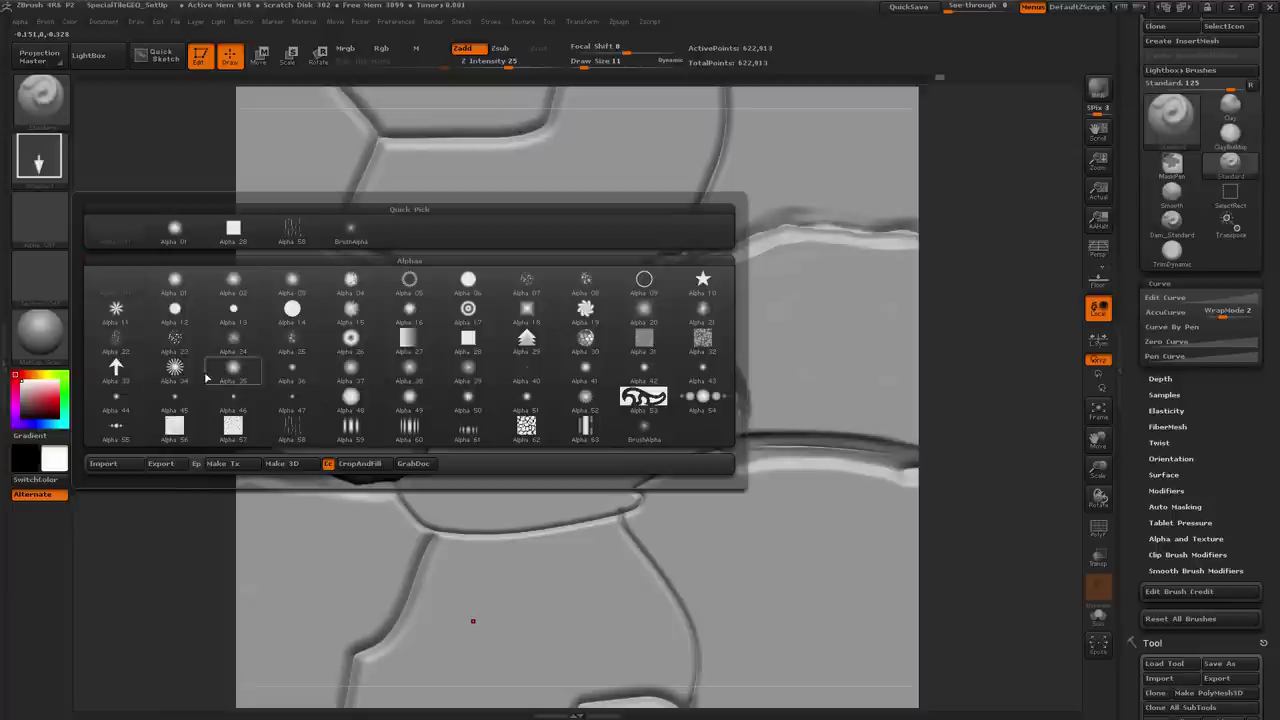
{"action": "left_click", "coordinate": [184, 339]}
{"action": "key", "text": "s"}
{"action": "left_click_drag", "start_coordinate": [305, 363], "coordinate": [323, 363]}
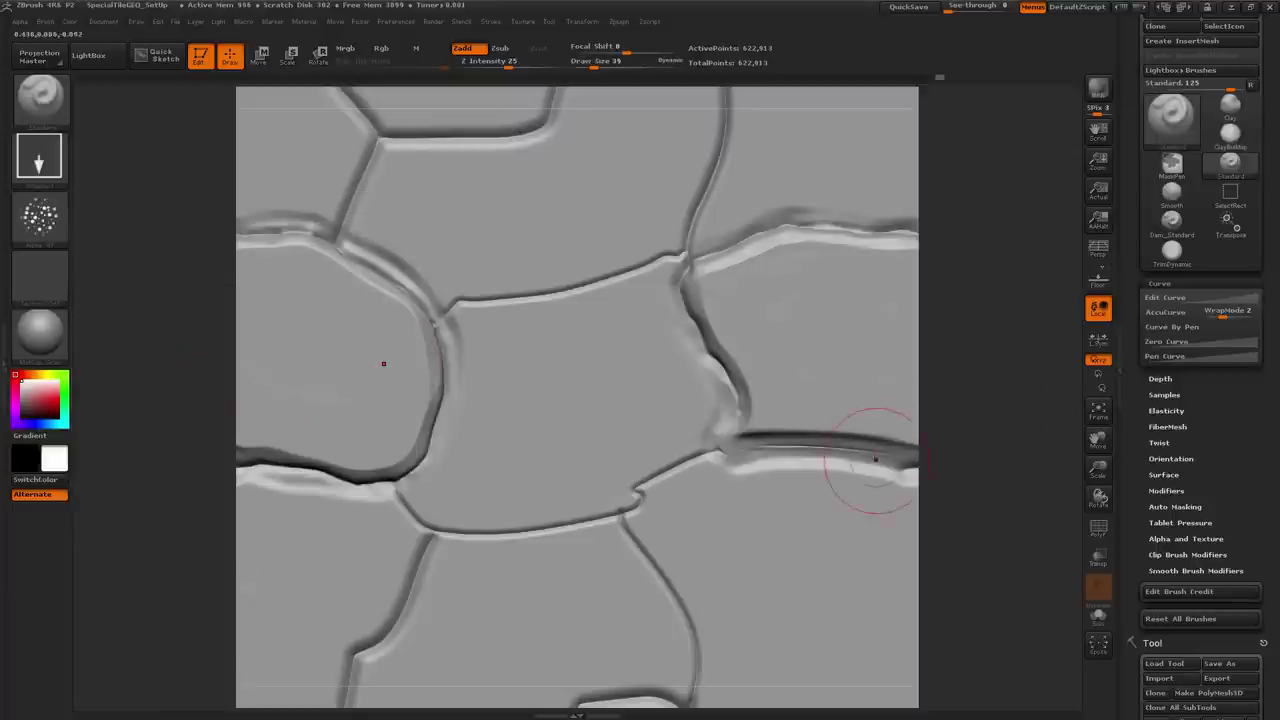
Stamp trial bubble clusters at the right and top-right edges, then undo them
{"action": "mouse_move", "coordinate": [875, 459]}
{"action": "left_mouse_down"}
{"action": "mouse_move", "coordinate": [860, 445]}
{"action": "mouse_move", "coordinate": [880, 470]}
{"action": "mouse_move", "coordinate": [870, 455]}
{"action": "mouse_move", "coordinate": [865, 470]}
{"action": "left_mouse_up"}
{"action": "key", "text": "ctrl+z"}
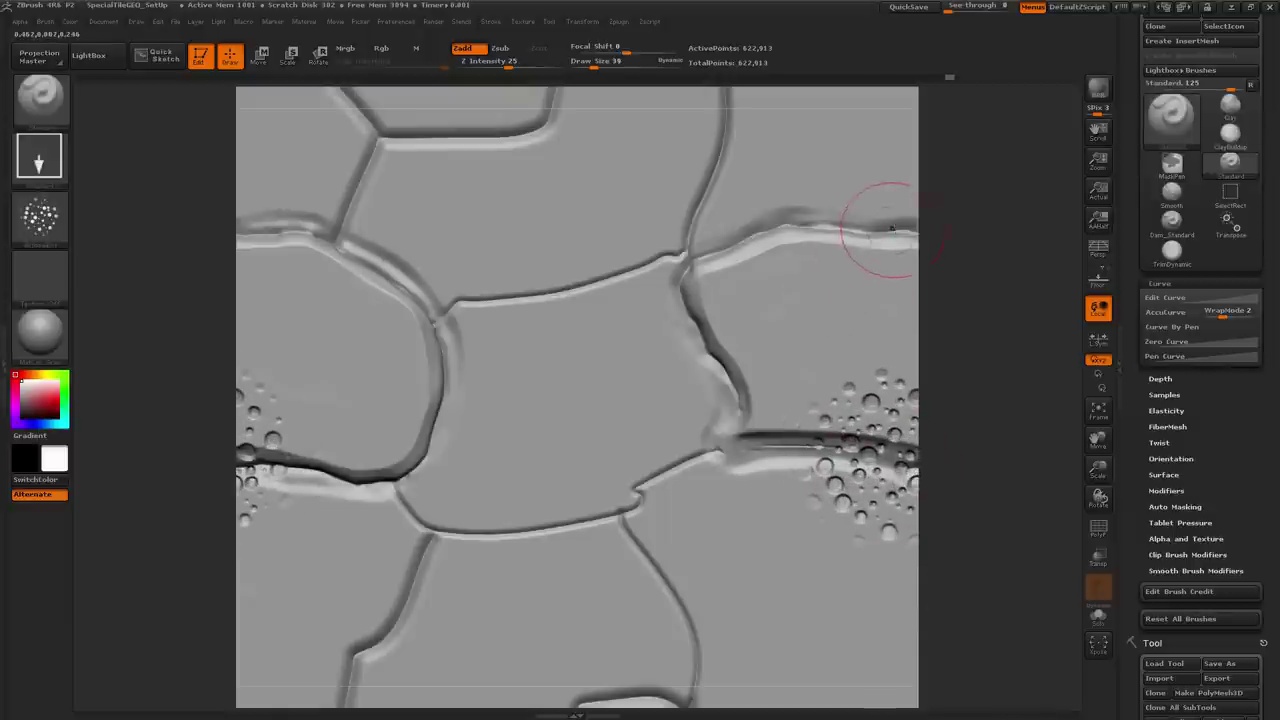
{"action": "left_click_drag", "start_coordinate": [877, 229], "coordinate": [885, 215]}
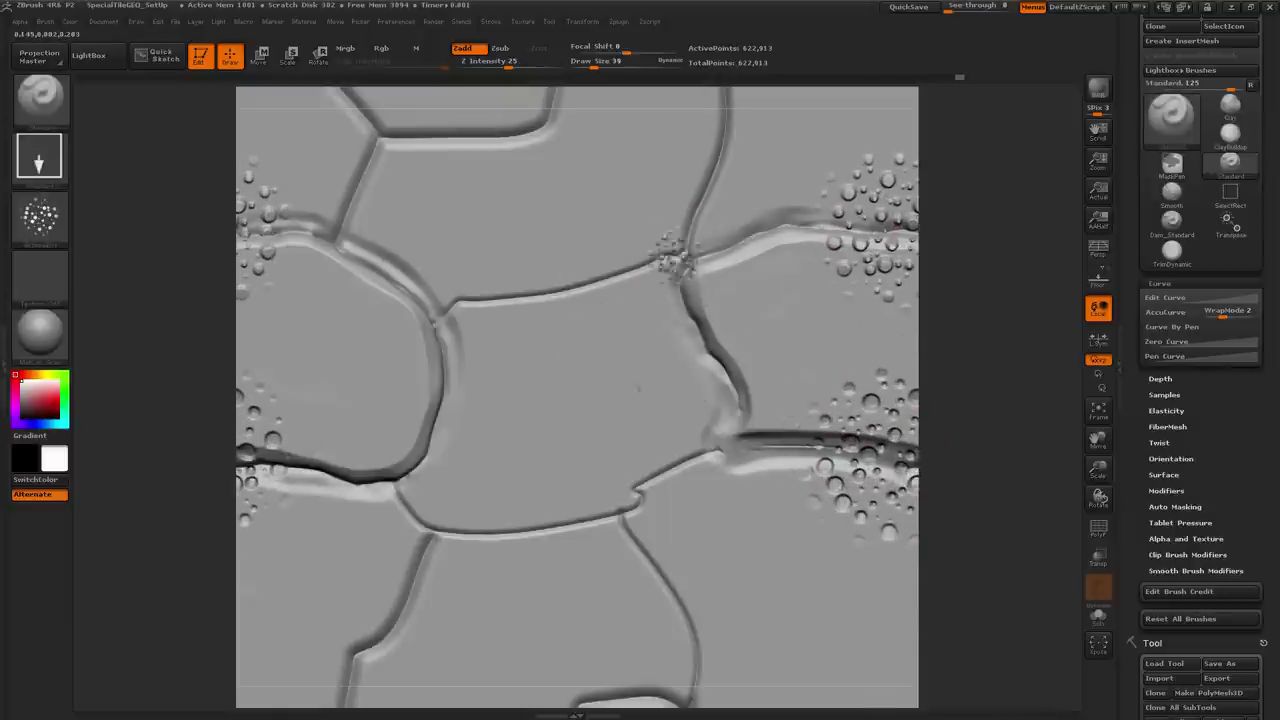
{"action": "left_click", "coordinate": [680, 262]}
{"action": "key", "text": "ctrl+z"}
{"action": "key", "text": "ctrl+z"}
{"action": "key", "text": "ctrl+z"}
Stamp bubble clusters along the central, left, upper, right-edge, top, lower and upper-centre seams
{"action": "mouse_move", "coordinate": [663, 500]}
{"action": "left_mouse_down"}
{"action": "mouse_move", "coordinate": [632, 485]}
{"action": "mouse_move", "coordinate": [635, 495]}
{"action": "left_mouse_up"}
{"action": "left_click_drag", "start_coordinate": [377, 478], "coordinate": [392, 468]}
{"action": "left_click_drag", "start_coordinate": [878, 440], "coordinate": [884, 452]}
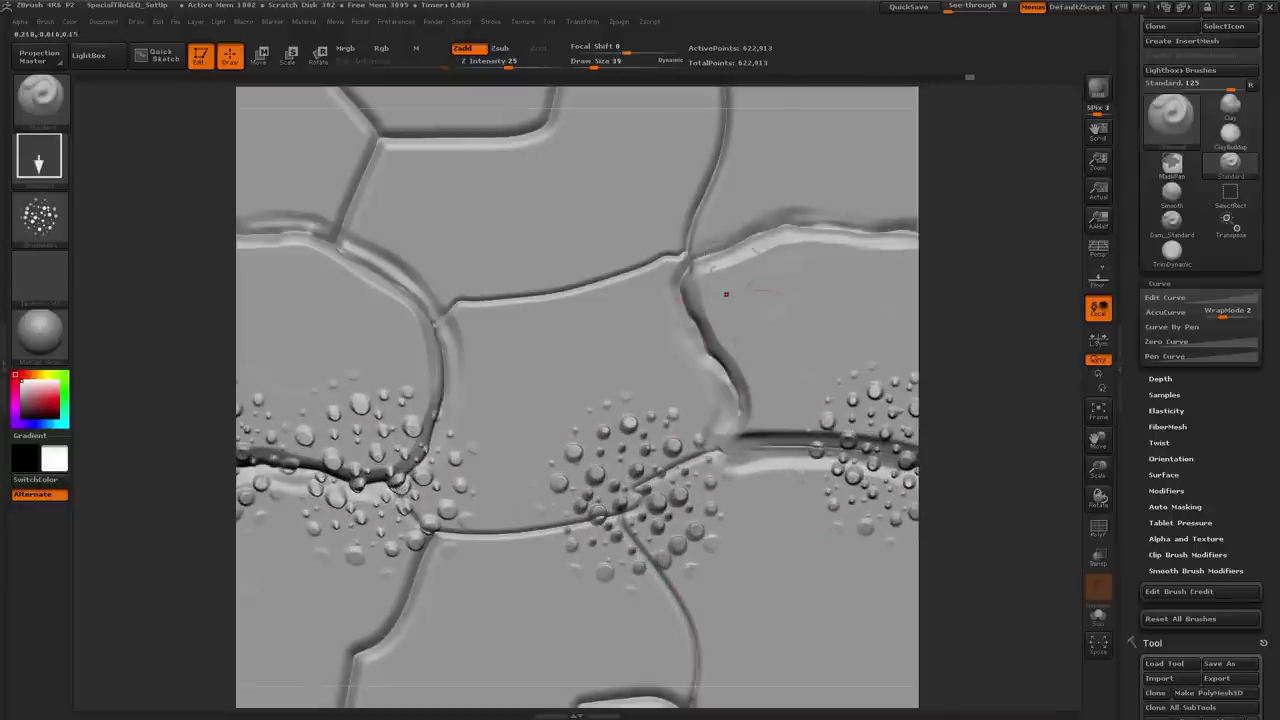
{"action": "left_click", "coordinate": [690, 250]}
{"action": "left_click", "coordinate": [886, 240]}
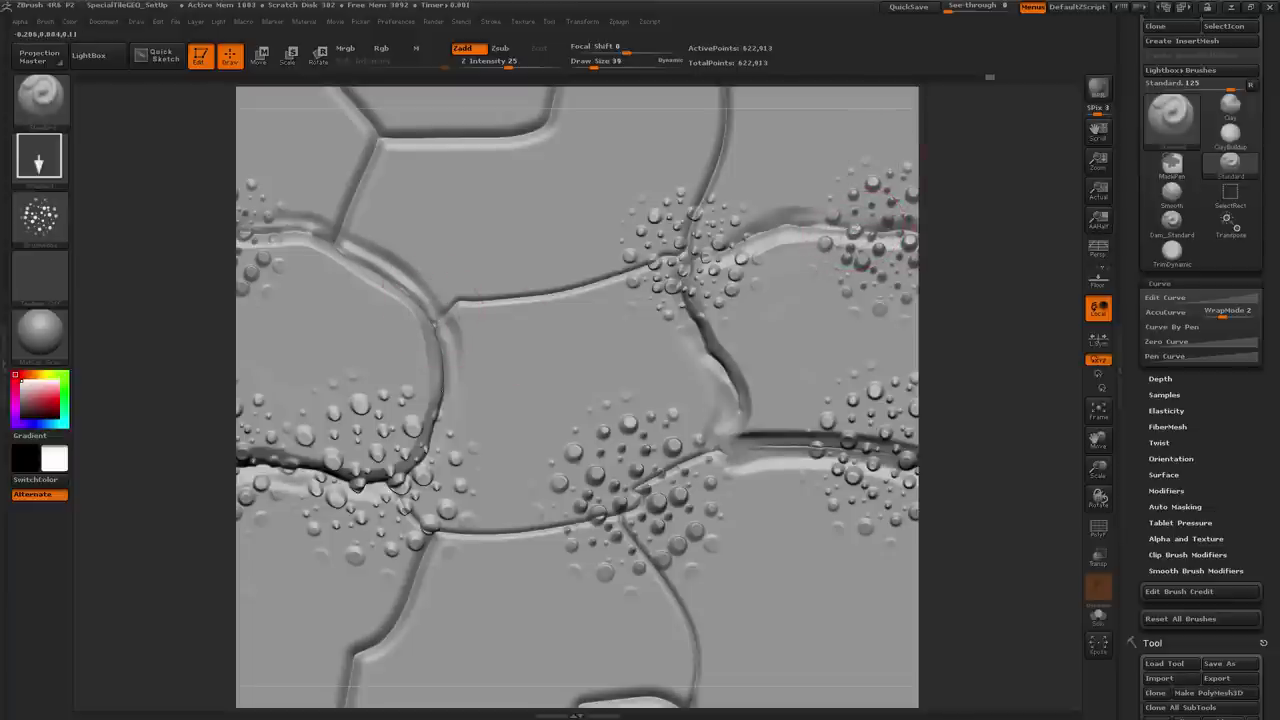
{"action": "left_click", "coordinate": [440, 310]}
{"action": "left_click", "coordinate": [362, 152]}
{"action": "left_click", "coordinate": [725, 130]}
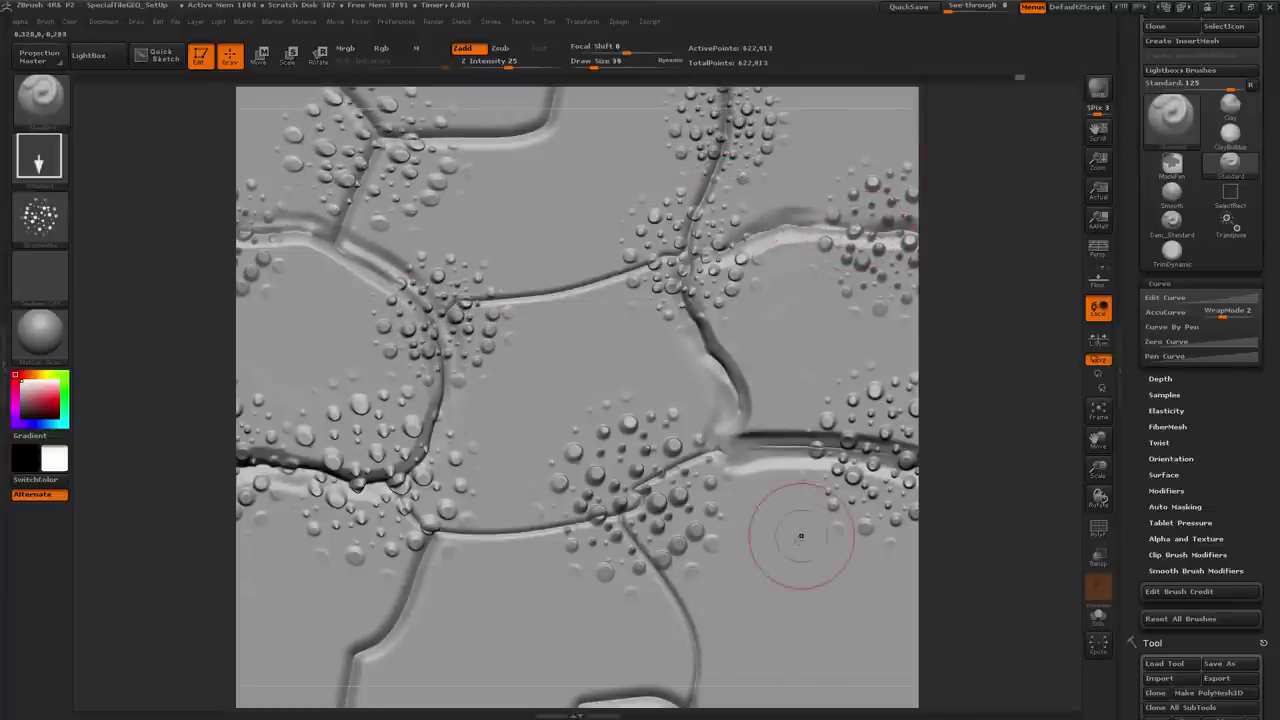
{"action": "left_click", "coordinate": [890, 623]}
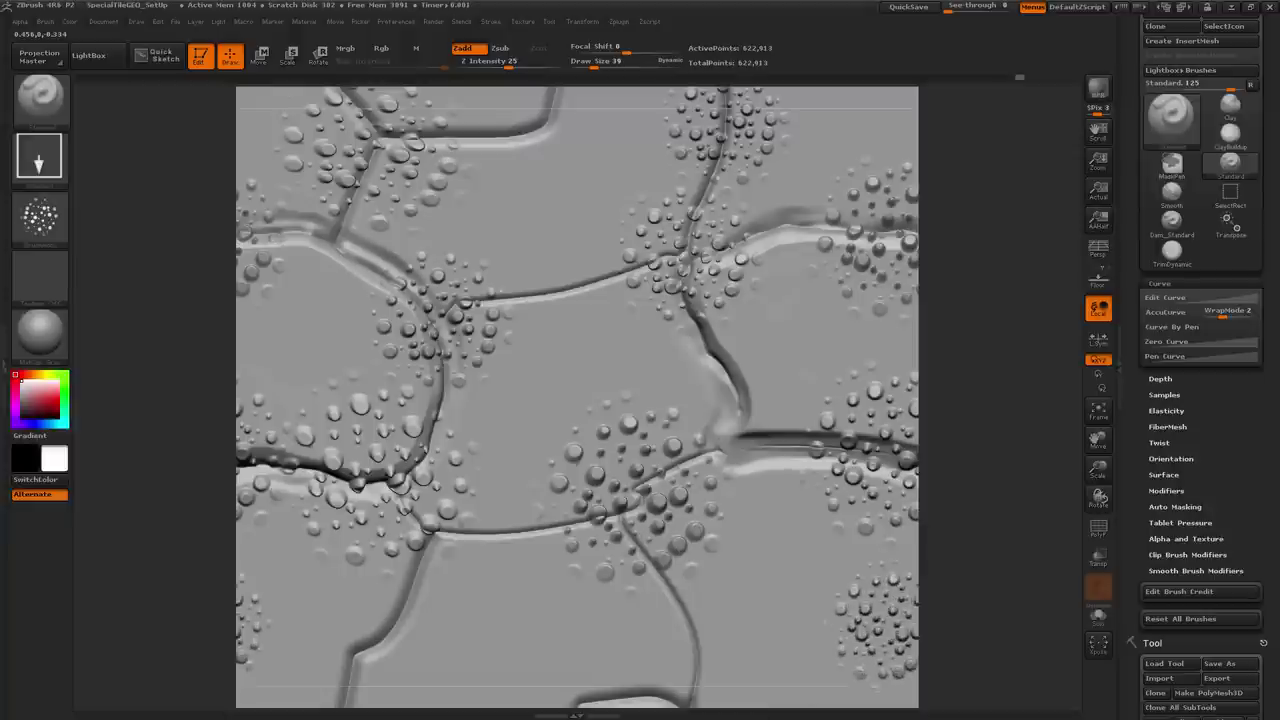
{"action": "left_click", "coordinate": [515, 528]}
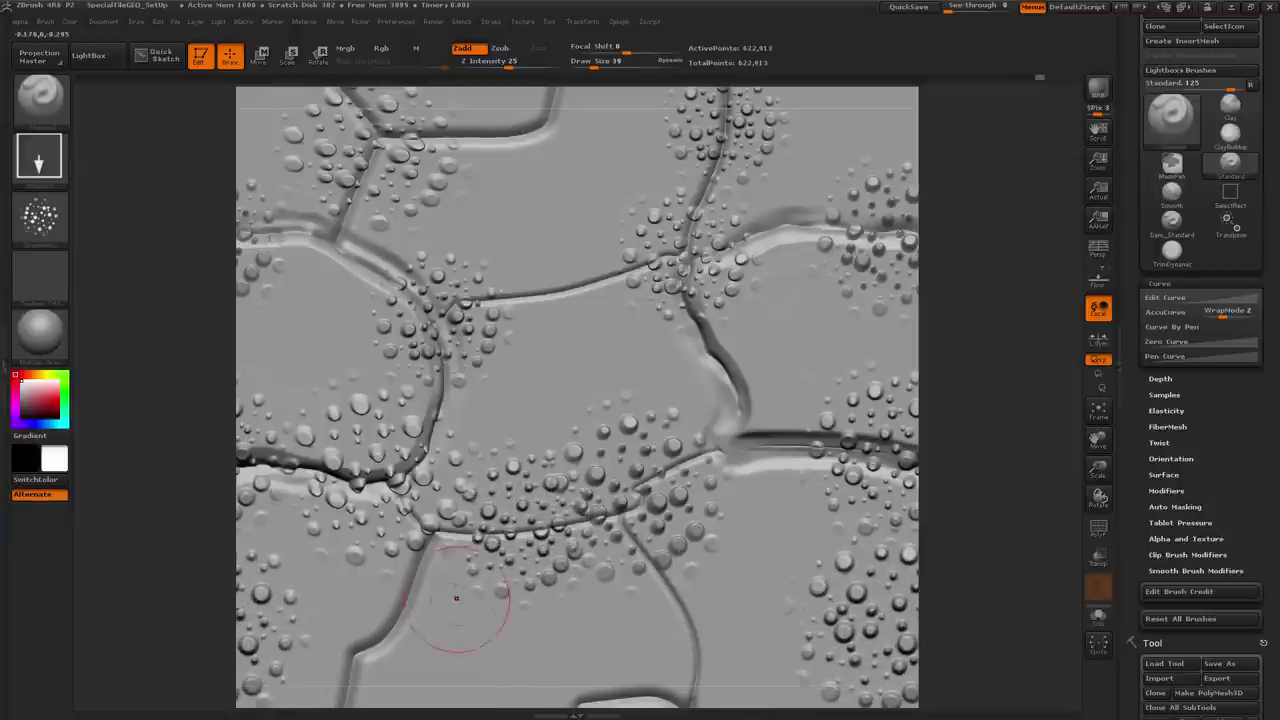
{"action": "left_click", "coordinate": [558, 275]}
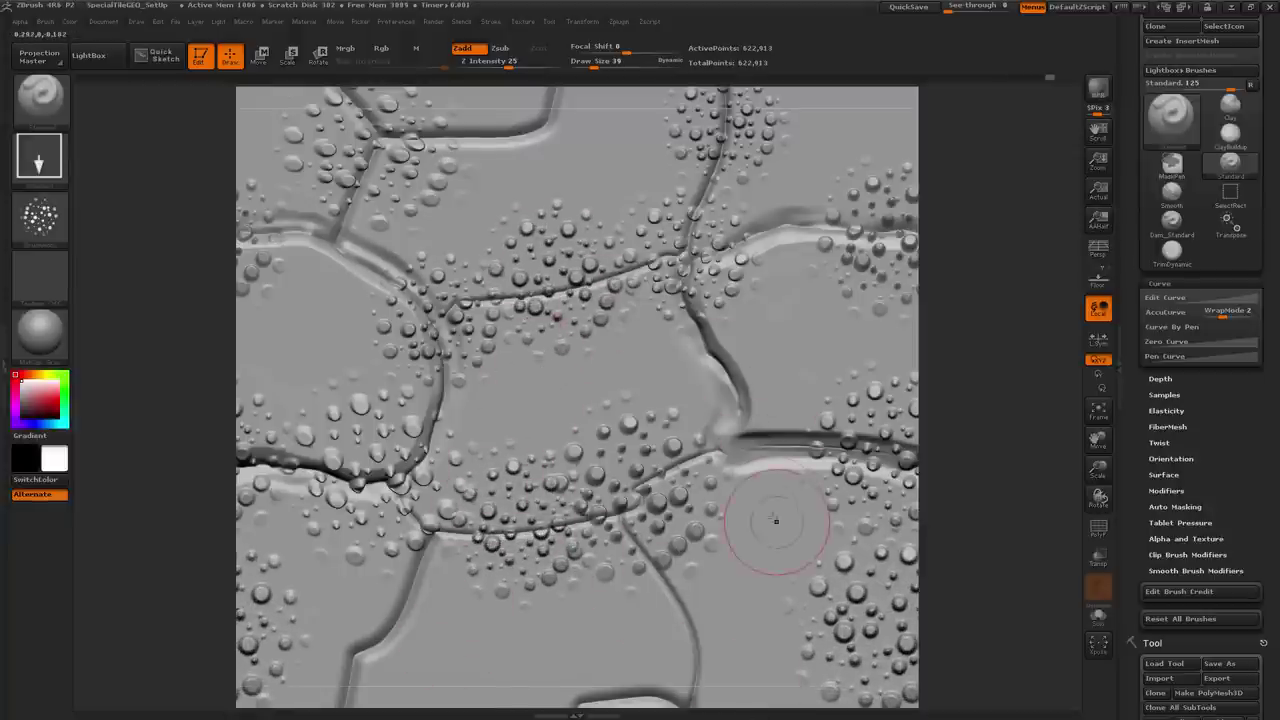
Switch to TrimDynamic and flatten the bubbles on the left-centre seam
{"action": "key", "text": "b"}
{"action": "key", "text": "t"}
{"action": "key", "text": "d"}
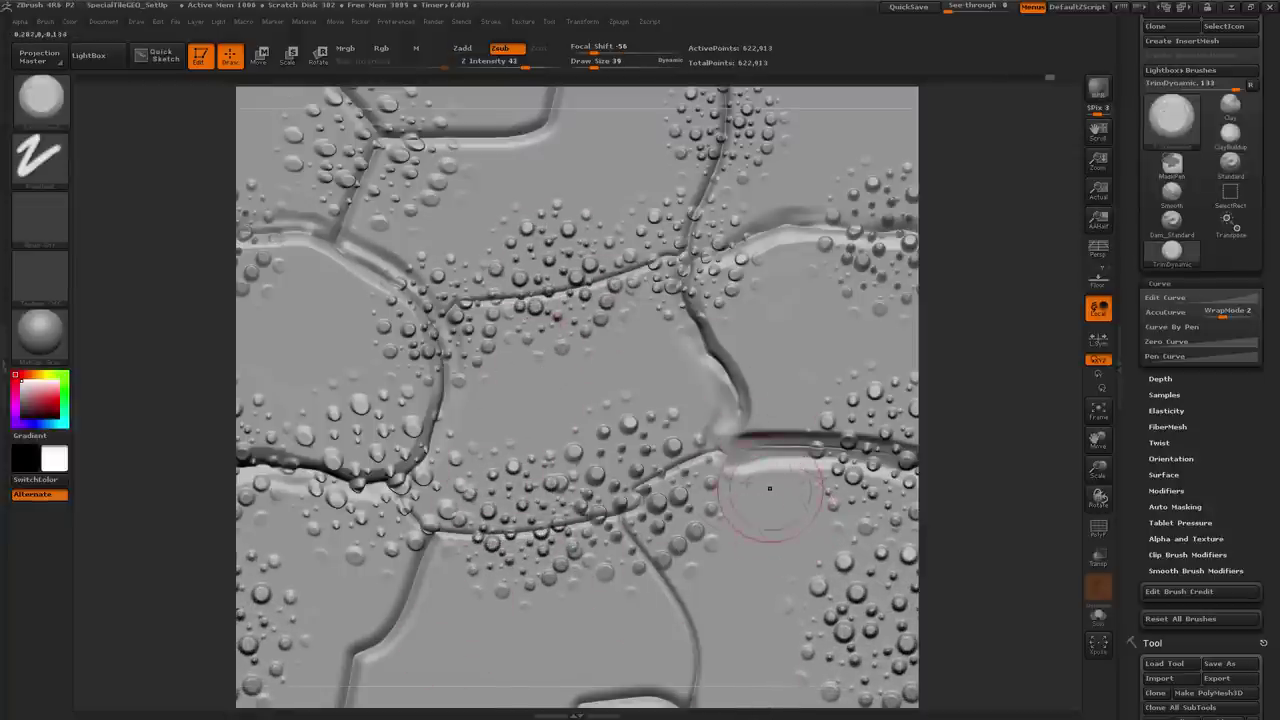
{"action": "mouse_move", "coordinate": [390, 430]}
{"action": "left_mouse_down"}
{"action": "mouse_move", "coordinate": [362, 406]}
{"action": "mouse_move", "coordinate": [360, 472]}
{"action": "mouse_move", "coordinate": [408, 439]}
{"action": "left_mouse_up"}
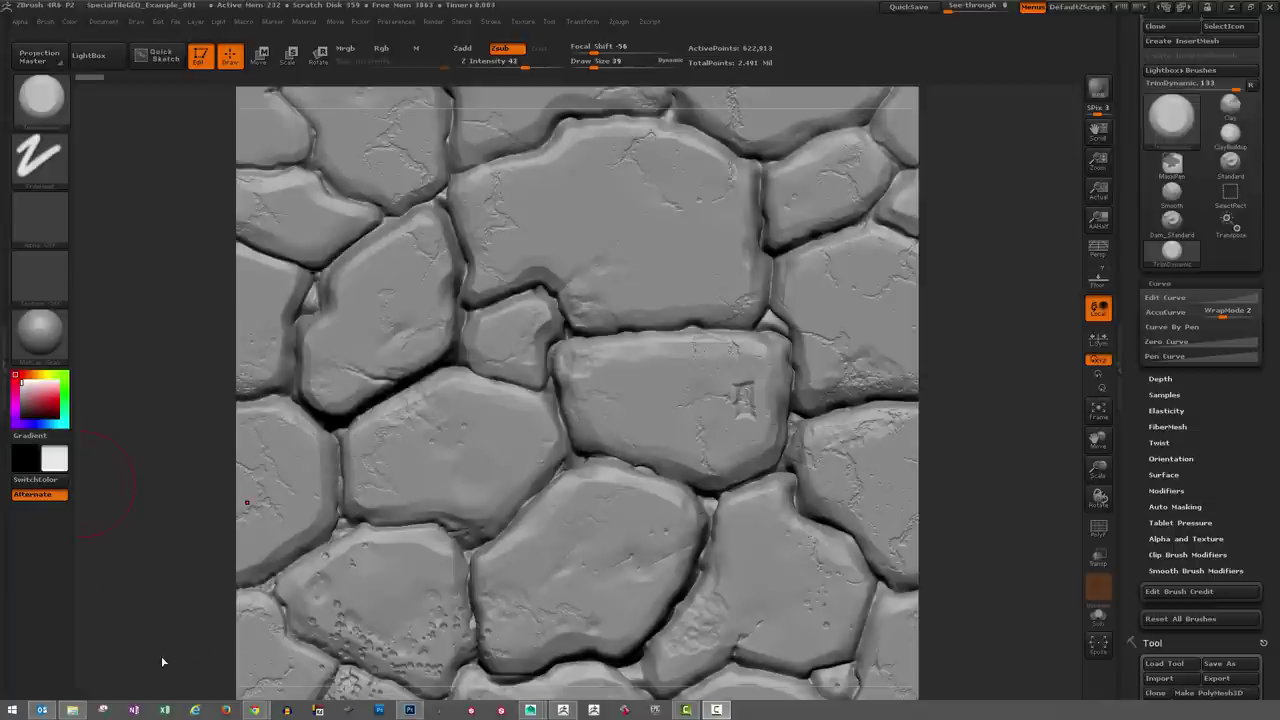
Orbit the stone tile into a perspective view and zoom out so it fits
{"action": "left_click_drag", "start_coordinate": [994, 551], "coordinate": [988, 434]}
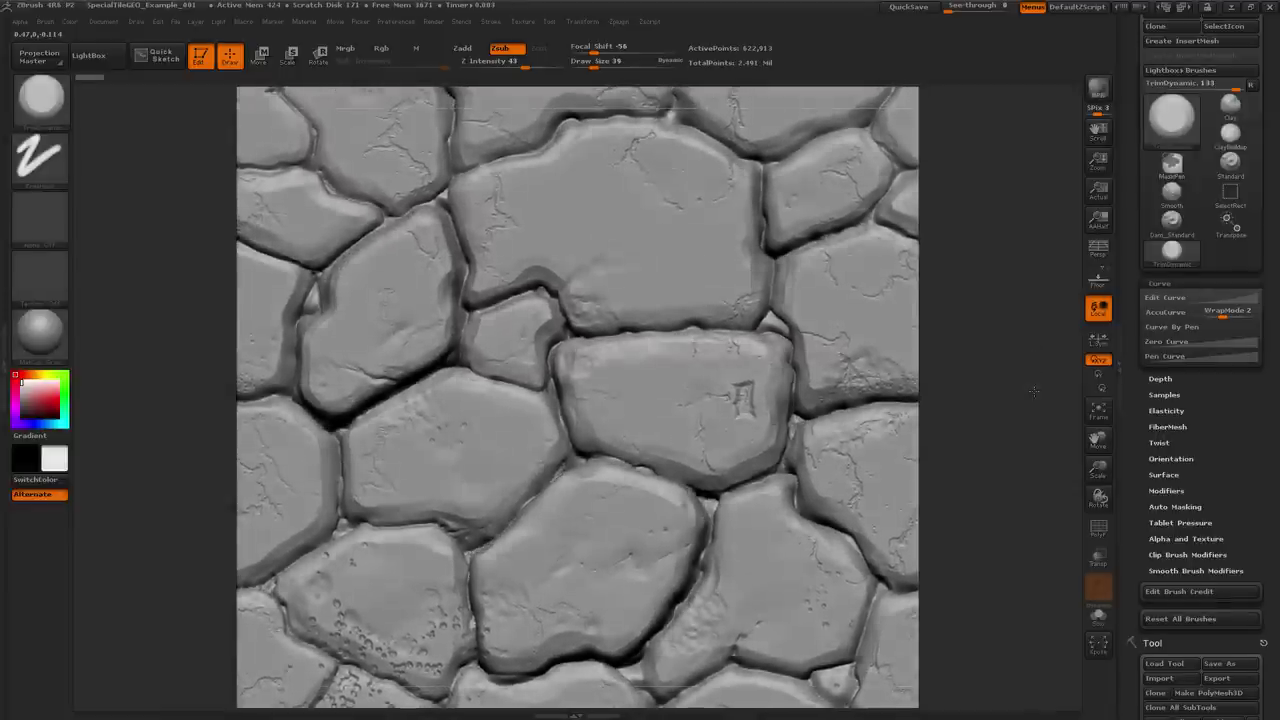
{"action": "left_click", "coordinate": [110, 24]}
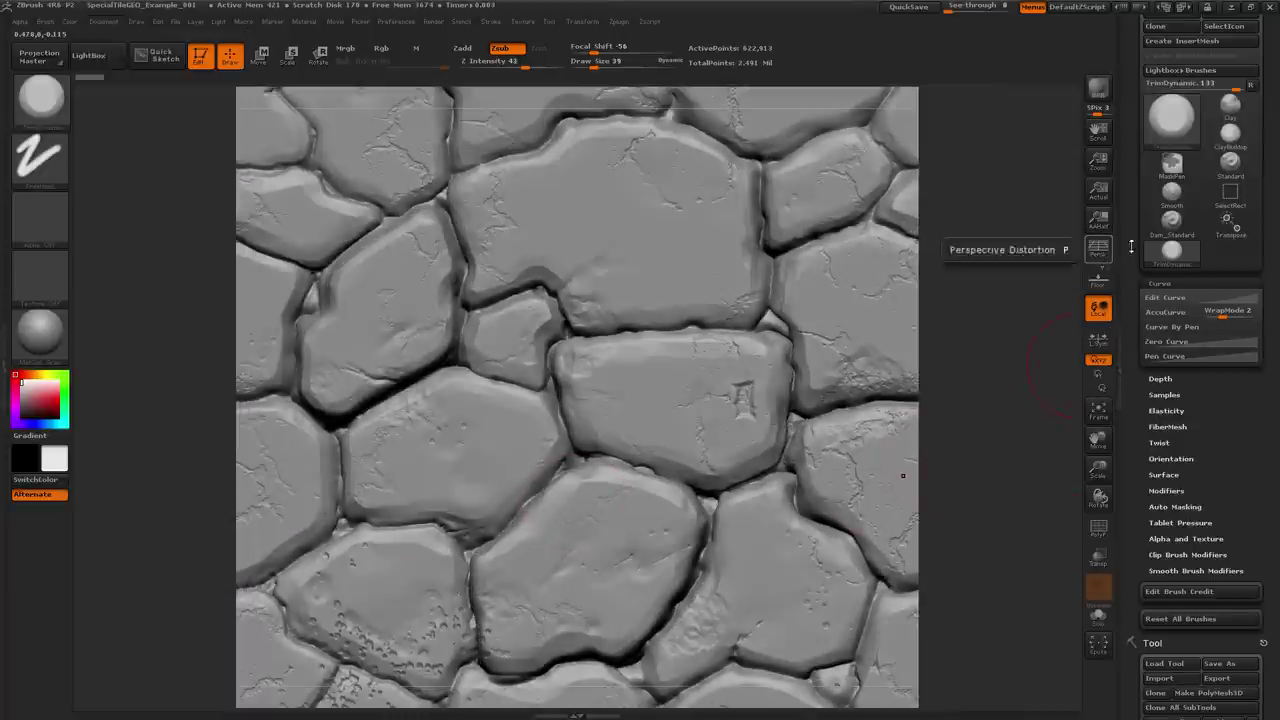
{"action": "left_click_drag", "start_coordinate": [1098, 162], "coordinate": [1097, 165]}
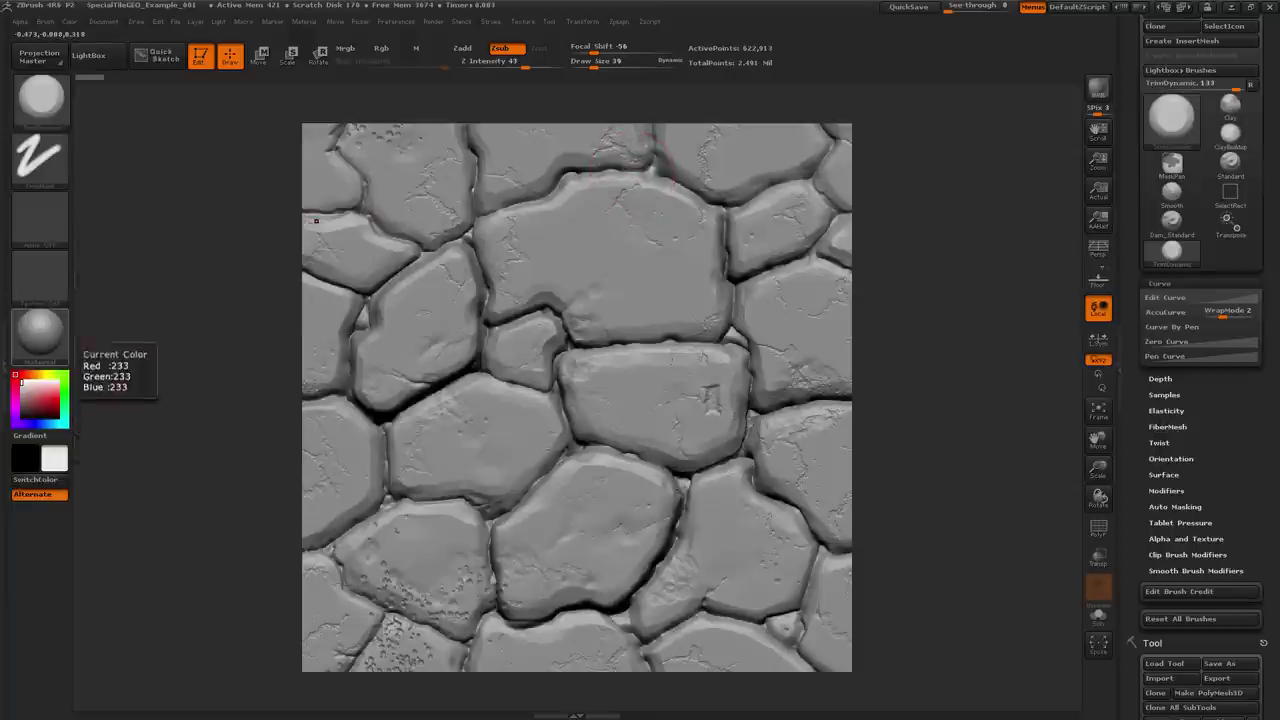
Open the Material palette in the left tray and dock the Render palette above it
{"action": "left_click", "coordinate": [7, 362]}
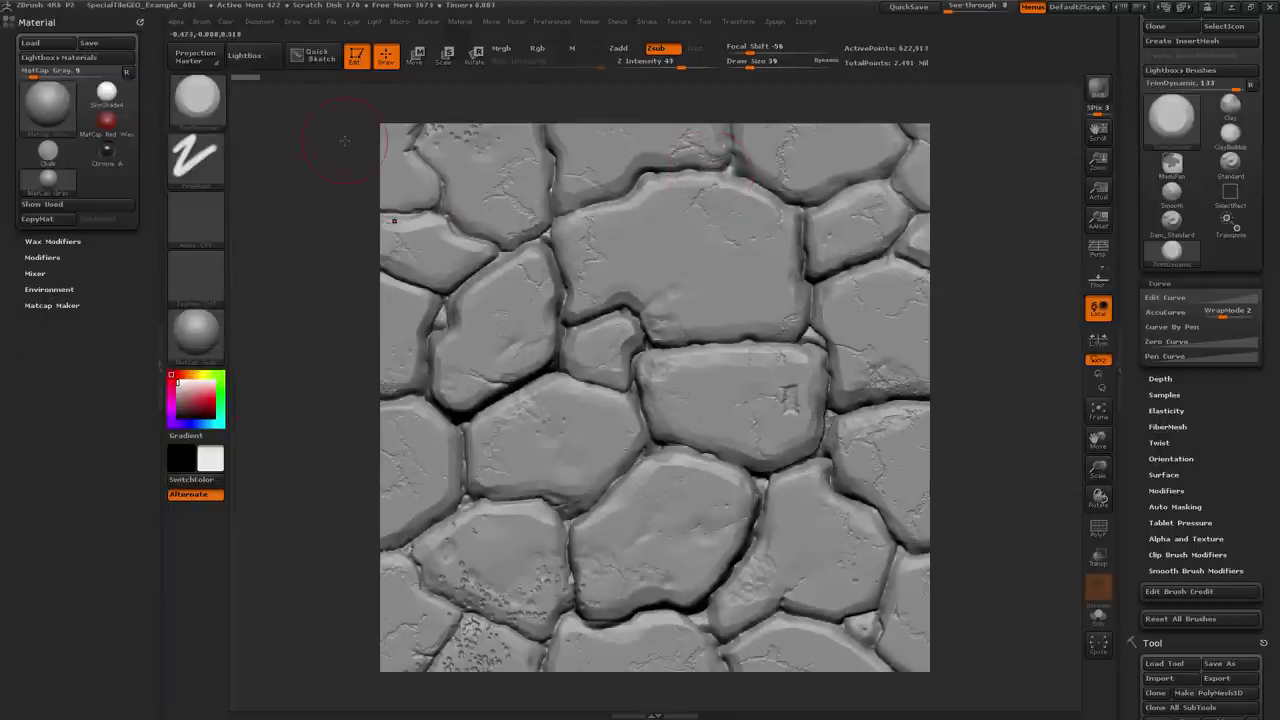
{"action": "left_click", "coordinate": [595, 24]}
{"action": "left_click_drag", "start_coordinate": [526, 88], "coordinate": [50, 28]}
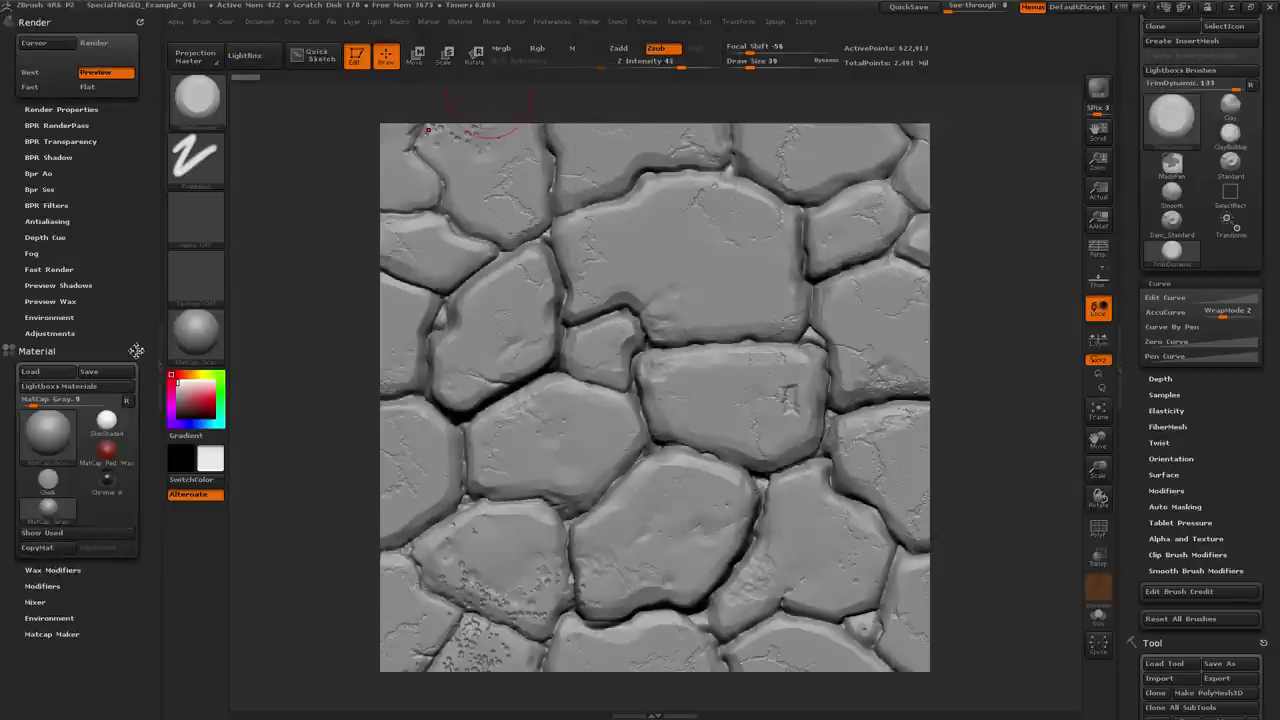
Remove Material from the tray and set Bpr AO to Rays 64, Angle 180, Res 2048
{"action": "left_click", "coordinate": [140, 350]}
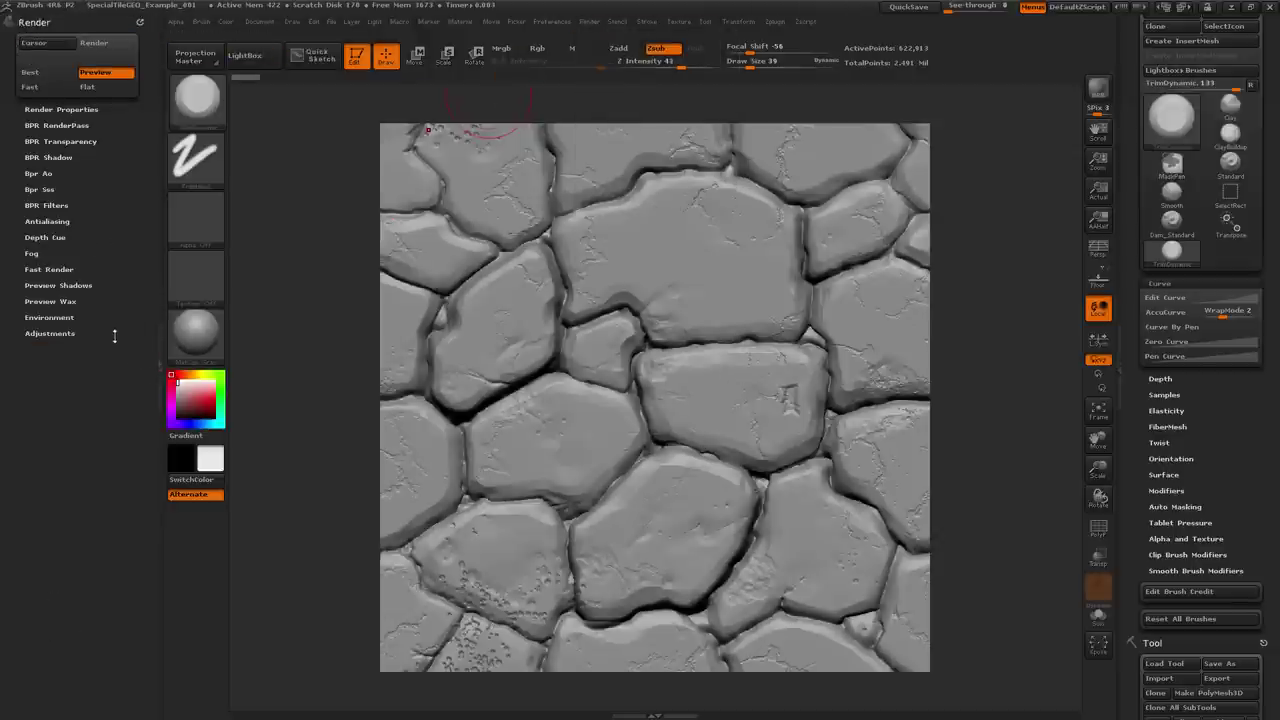
{"action": "left_click", "coordinate": [68, 125]}
{"action": "left_click", "coordinate": [66, 109]}
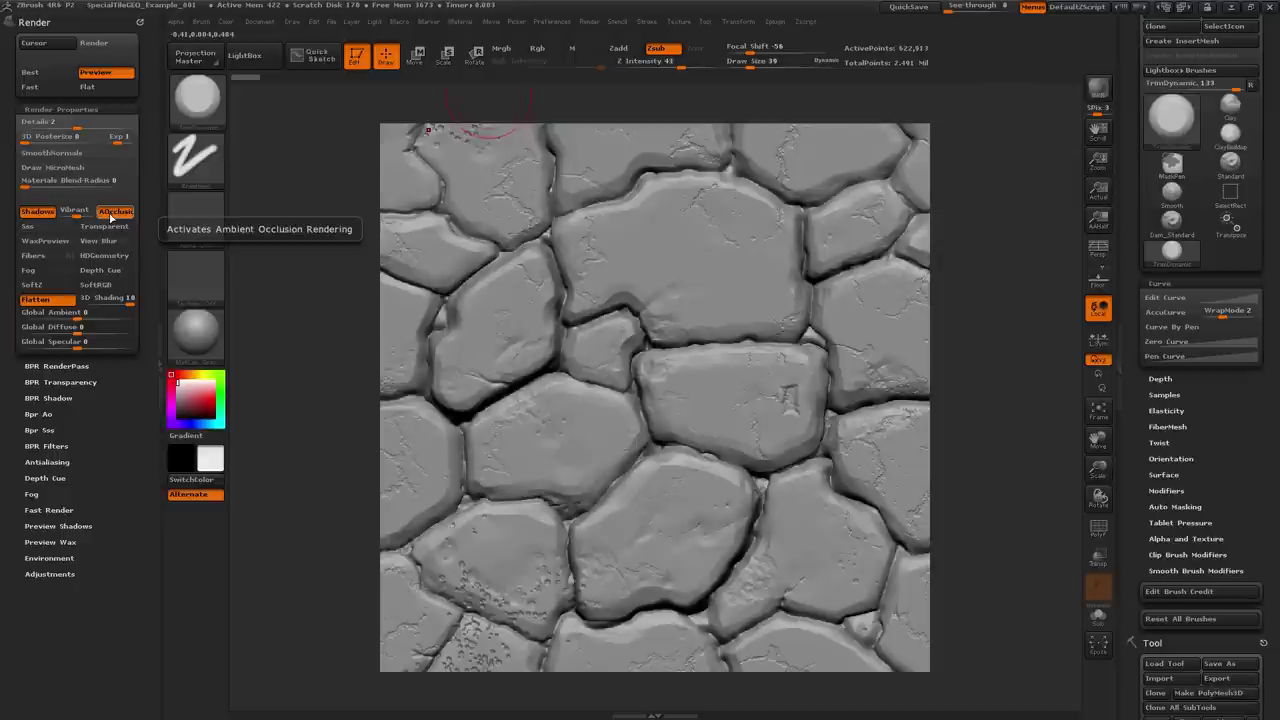
{"action": "left_click", "coordinate": [45, 398]}
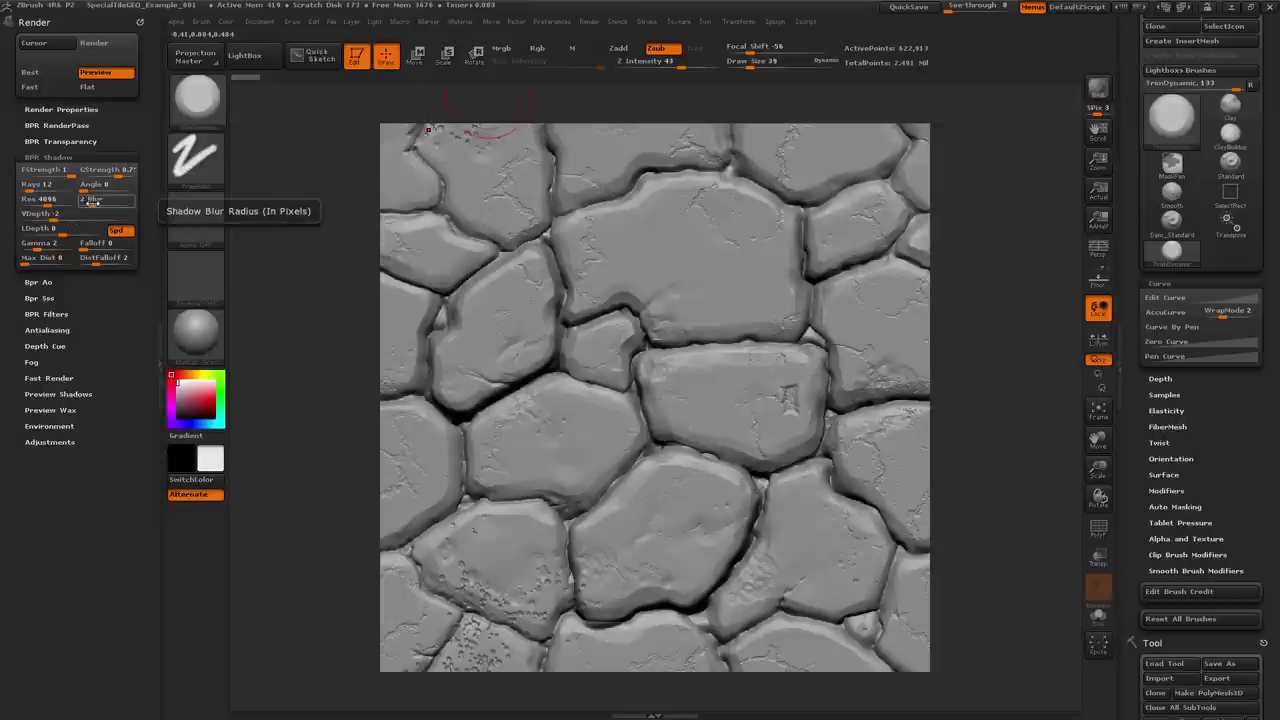
{"action": "left_click", "coordinate": [62, 284]}
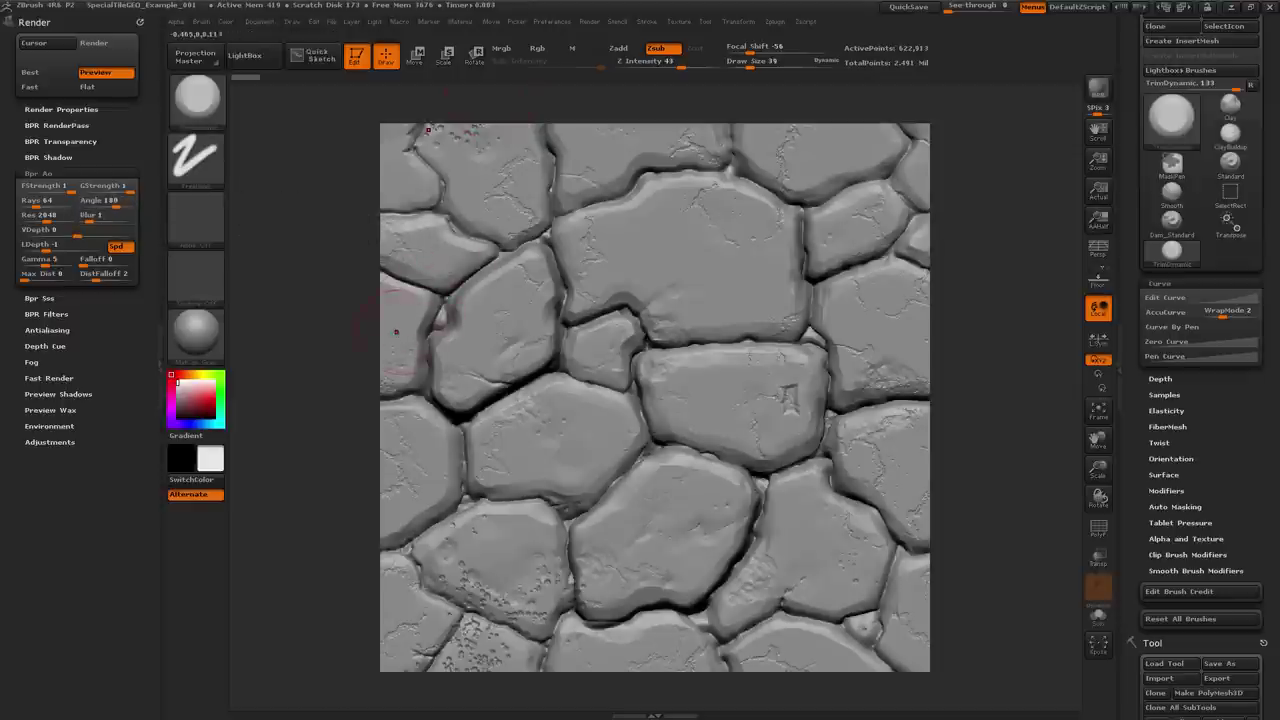
{"action": "left_click", "coordinate": [50, 215]}
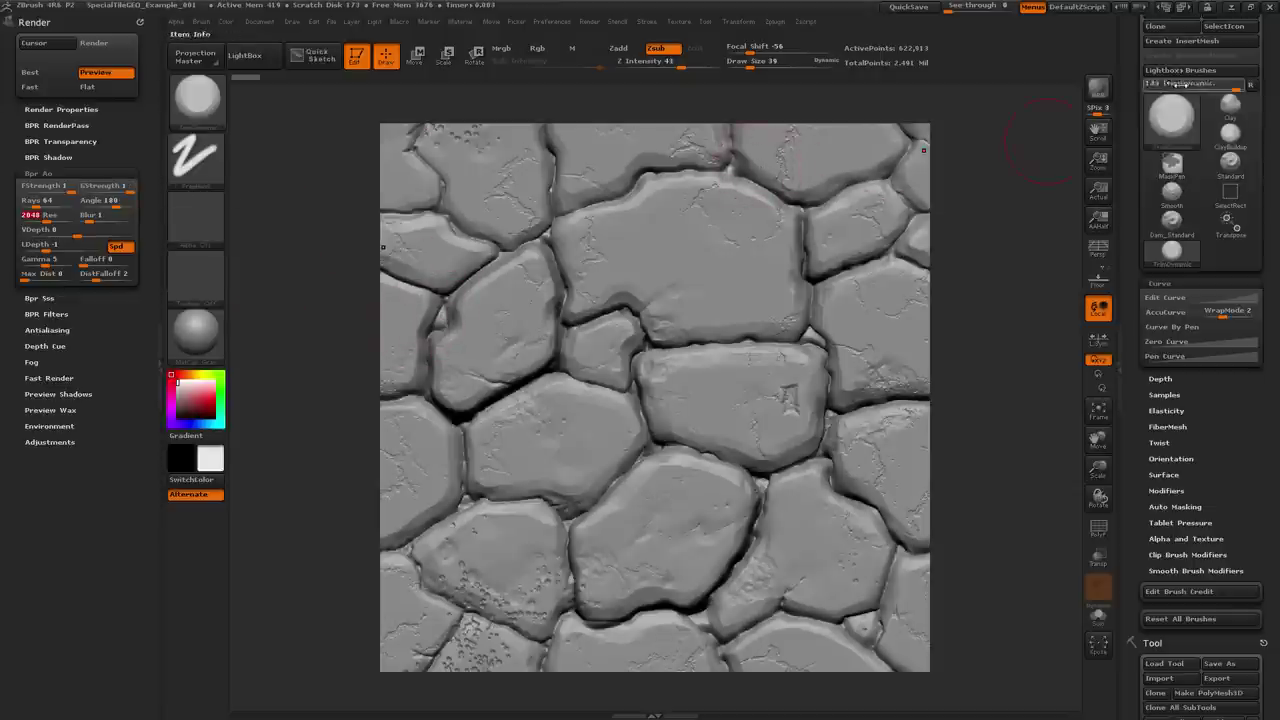
Render the tile with BPR and start exporting the Shaded pass as BPR_Render.psd
{"action": "left_click", "coordinate": [1105, 96]}
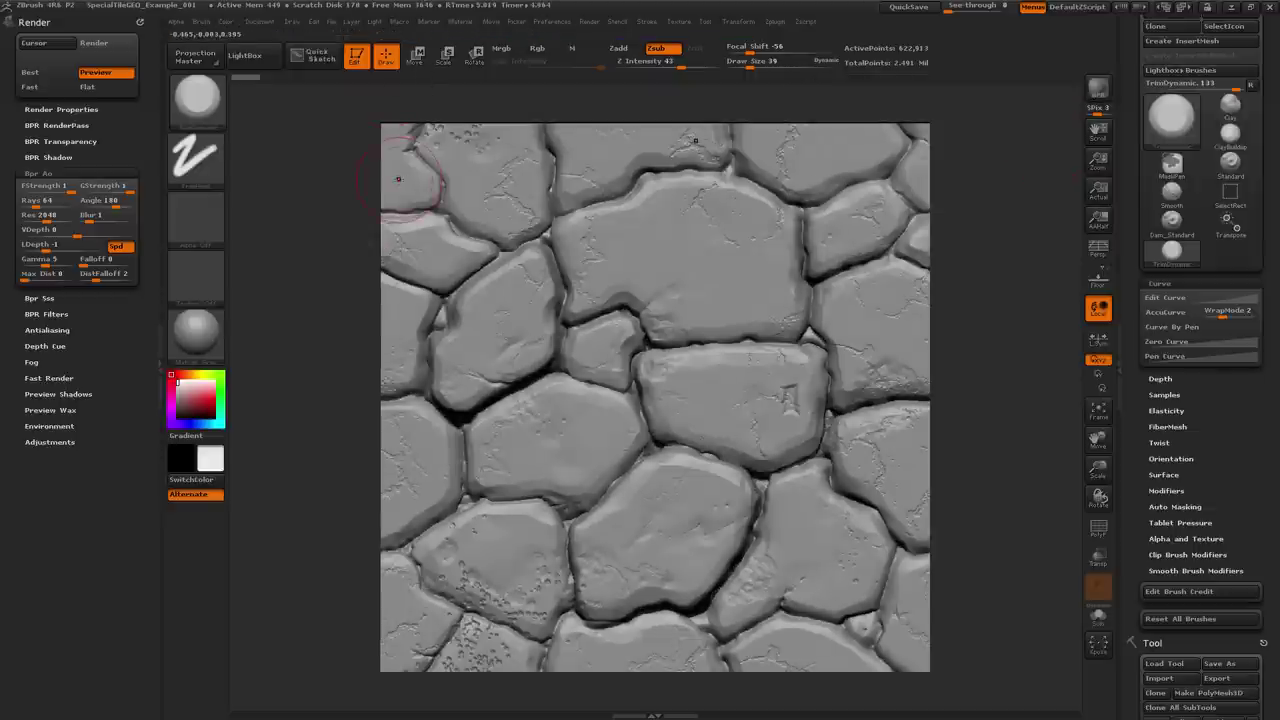
{"action": "mouse_move", "coordinate": [200, 347]}
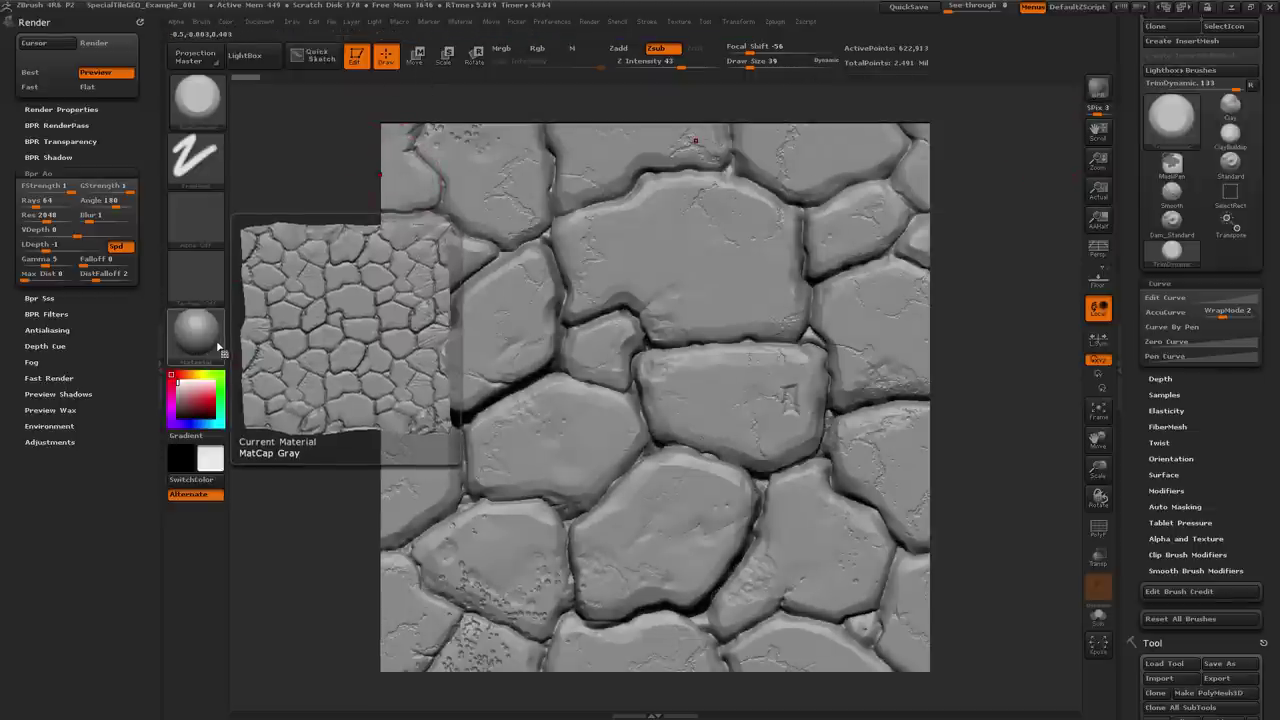
{"action": "mouse_move", "coordinate": [180, 385]}
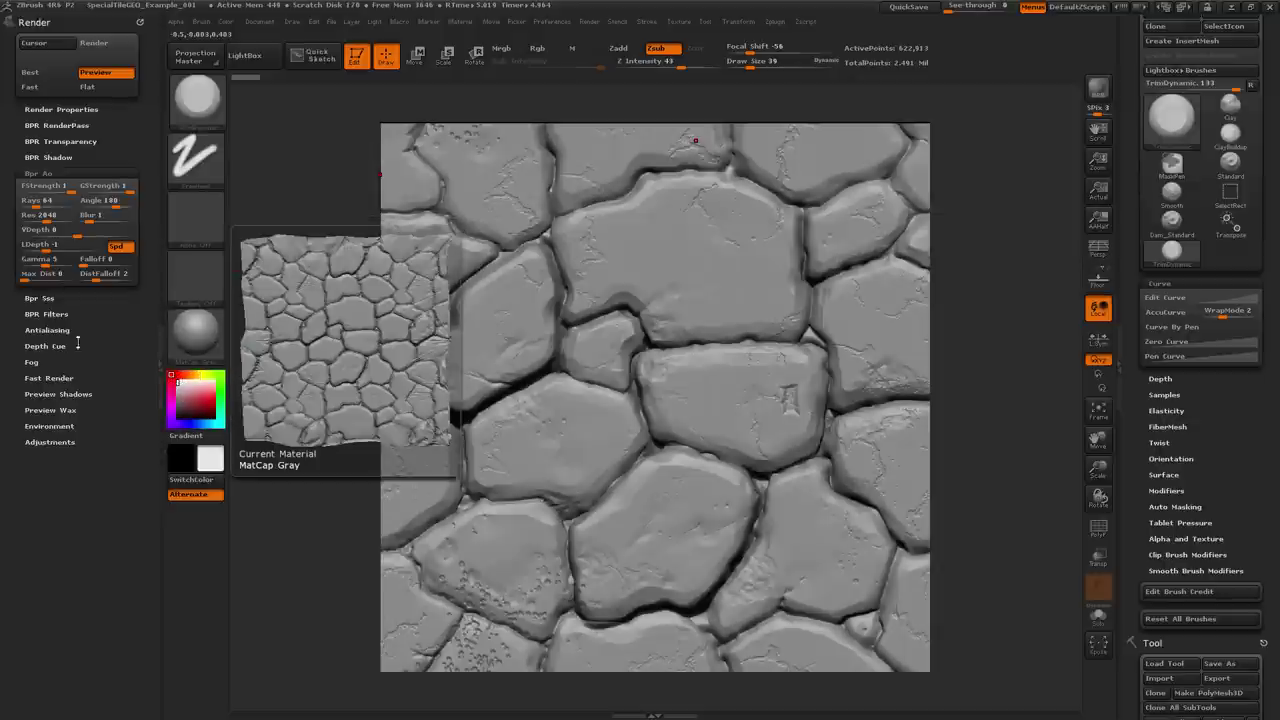
{"action": "left_click", "coordinate": [66, 125]}
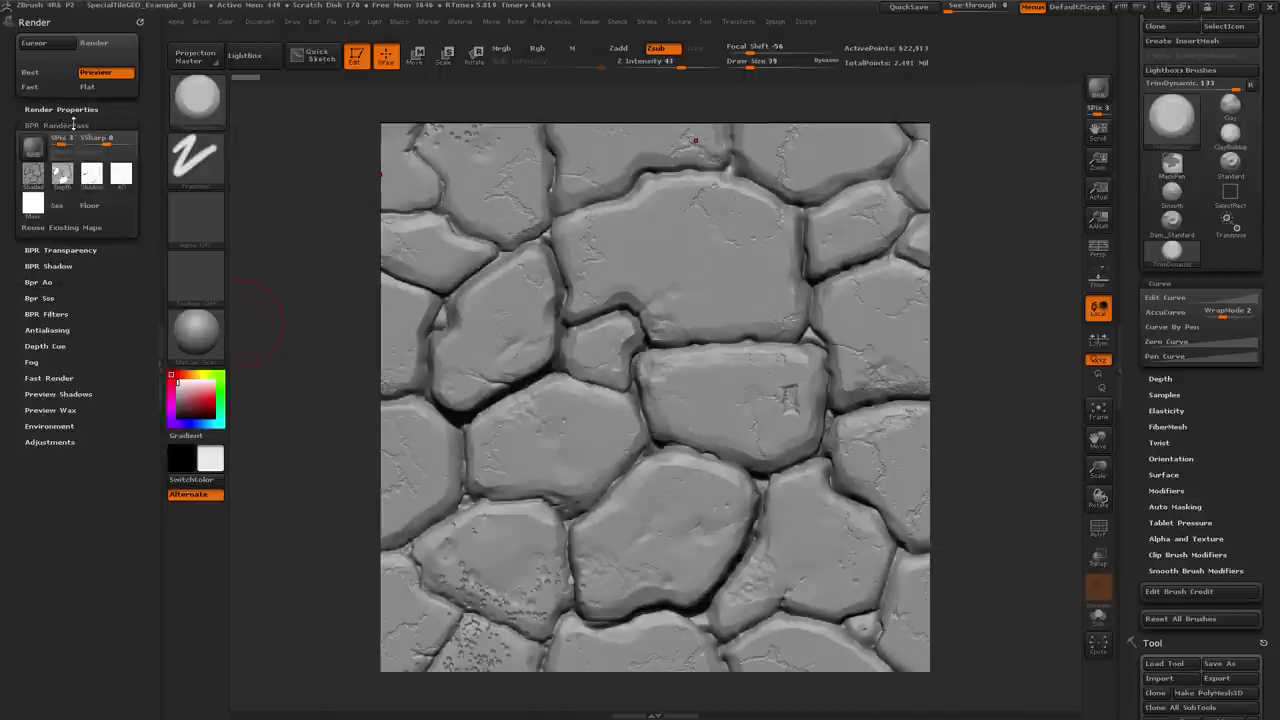
{"action": "mouse_move", "coordinate": [37, 180]}
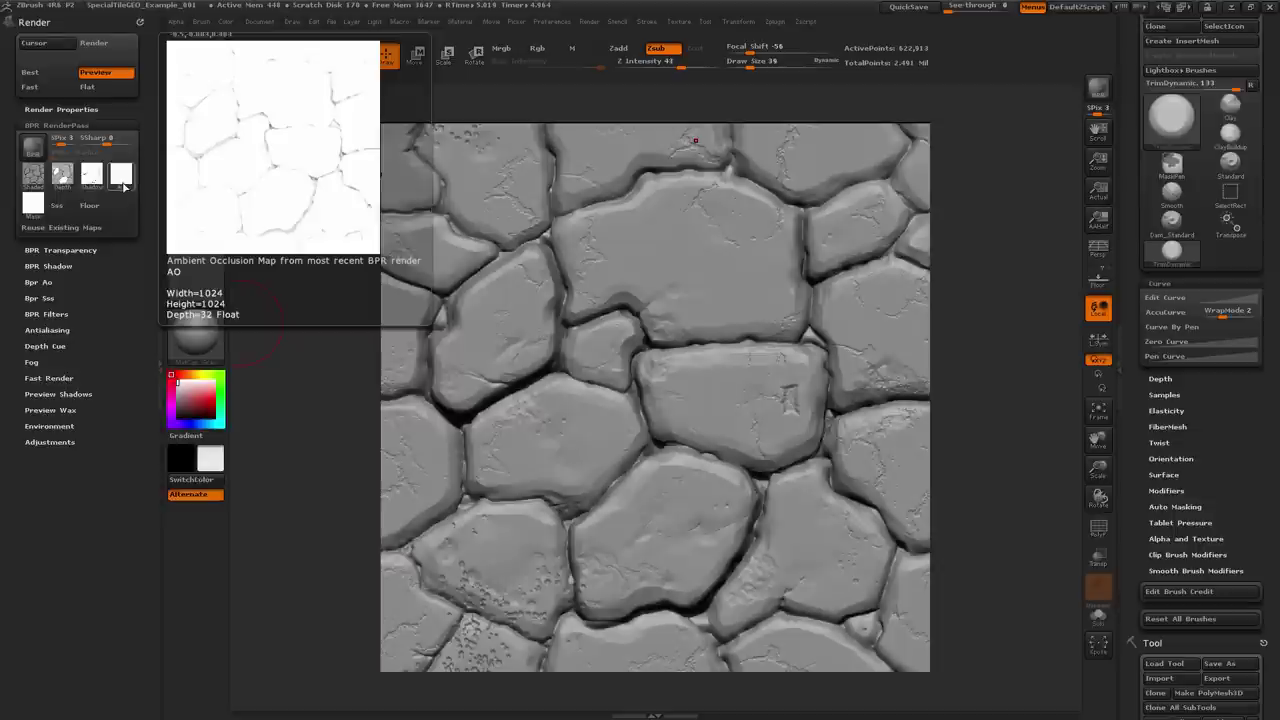
{"action": "mouse_move", "coordinate": [47, 206]}
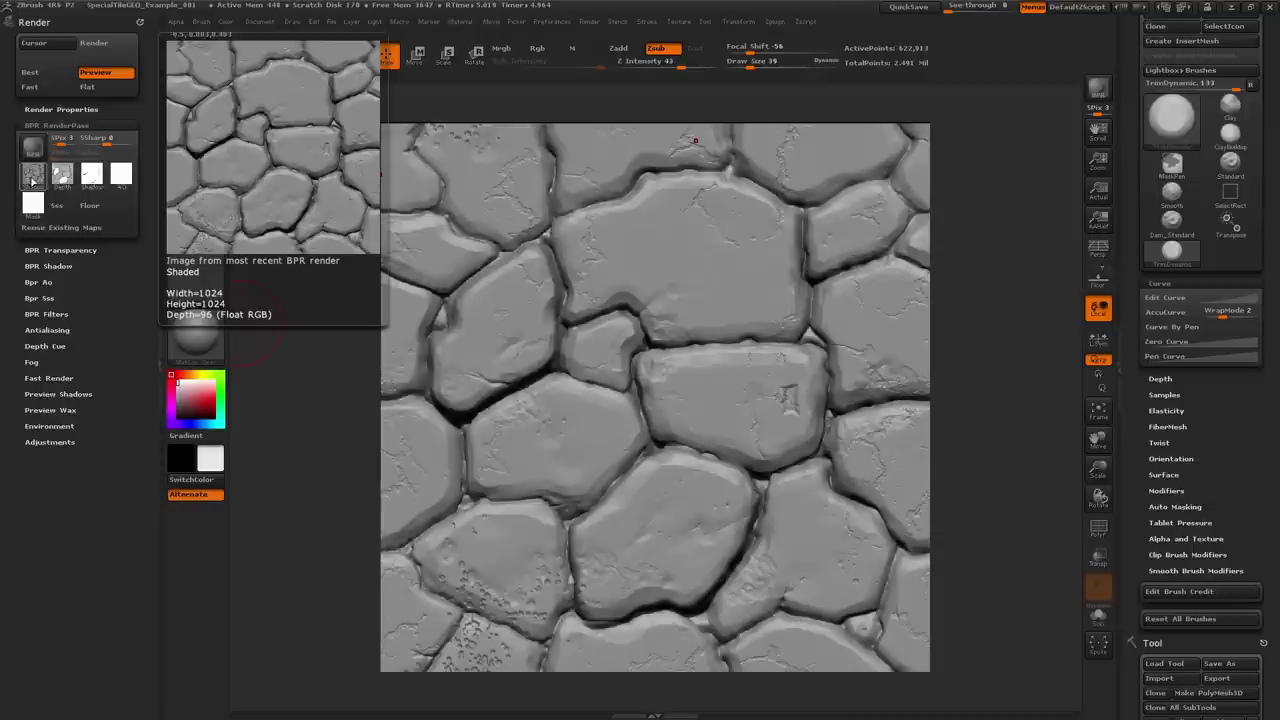
{"action": "left_click", "coordinate": [35, 185]}
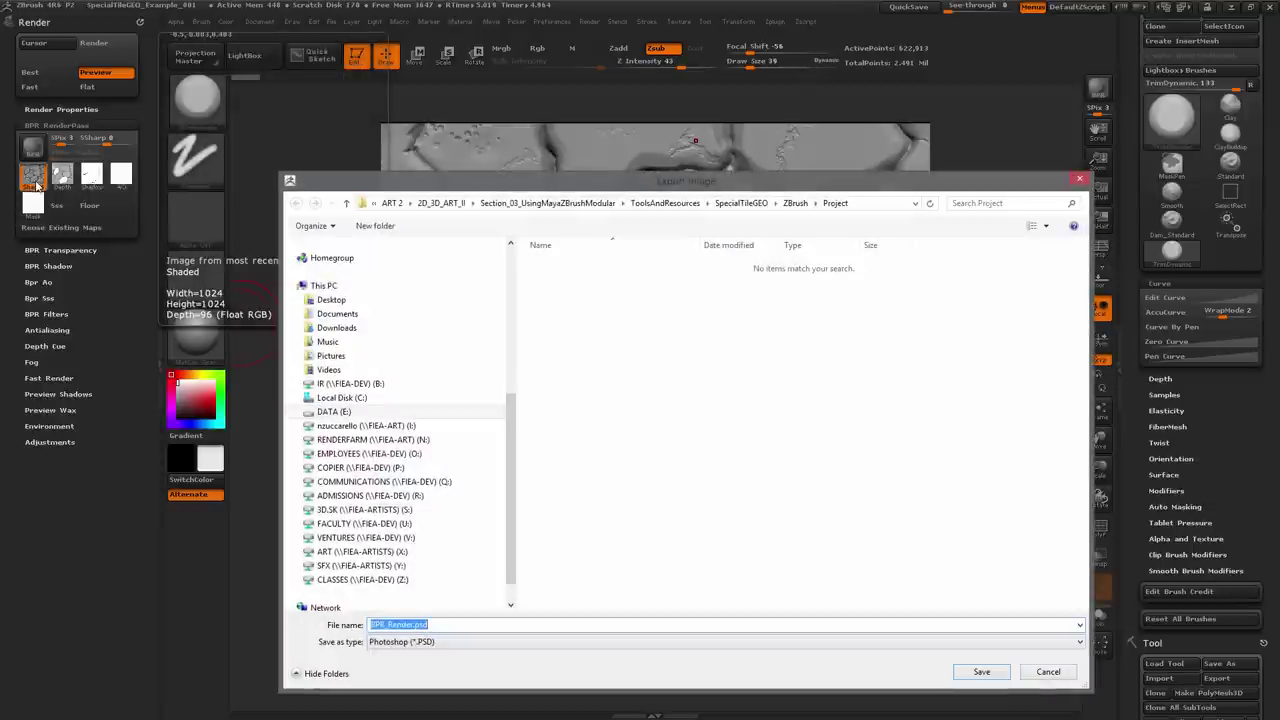
Save the shaded render as BPR_Render.psd in the SpecialTileGEO Renders folder
{"action": "left_click", "coordinate": [795, 203]}
{"action": "left_click", "coordinate": [792, 203]}
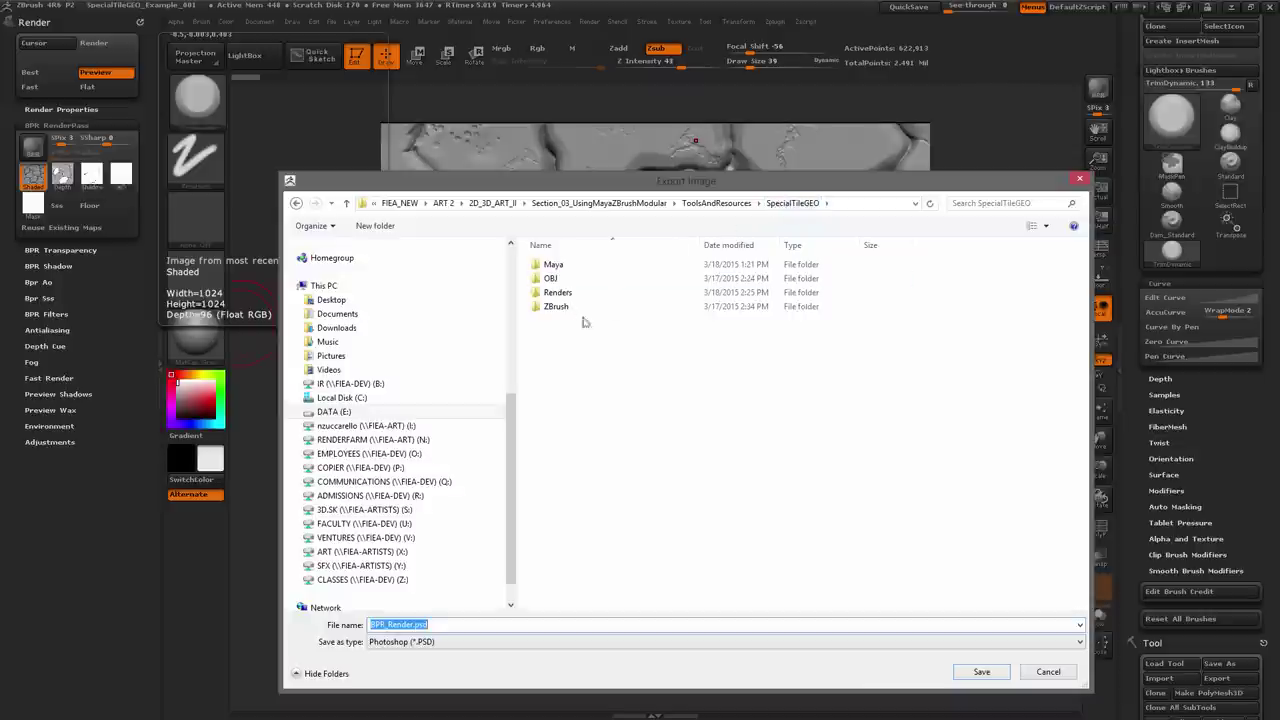
{"action": "double_click", "coordinate": [578, 292]}
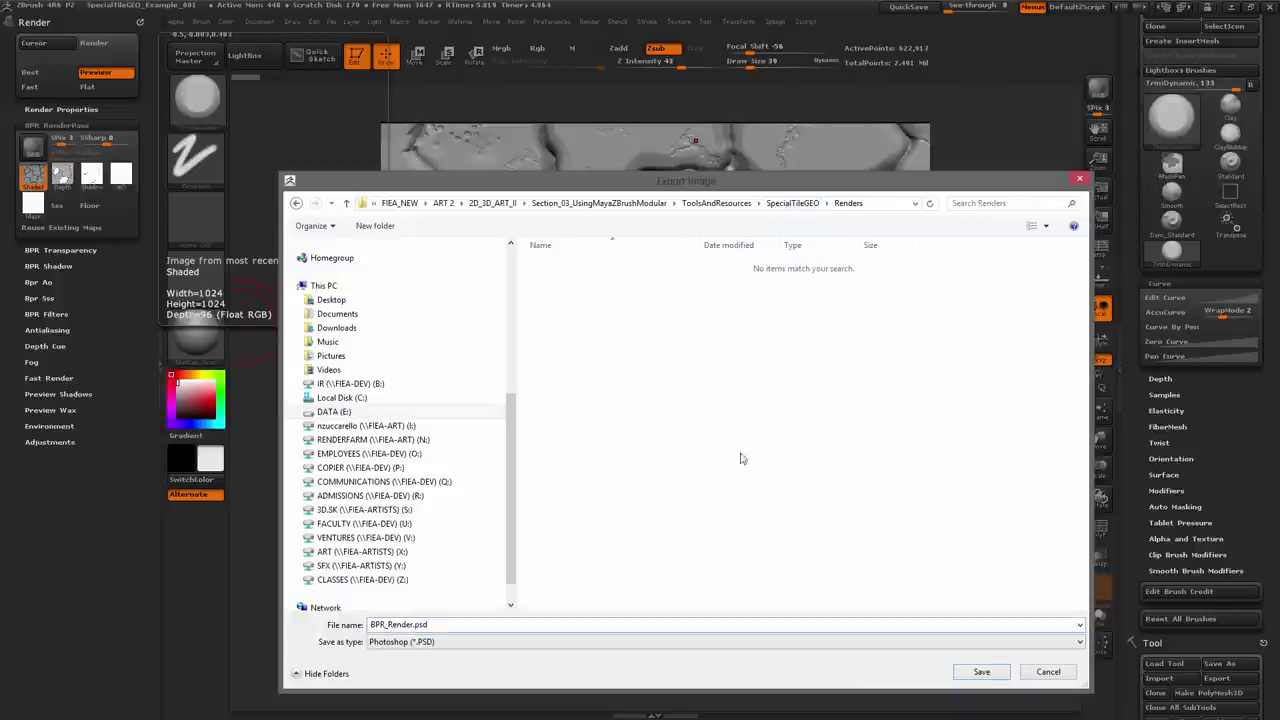
{"action": "left_click", "coordinate": [980, 672]}
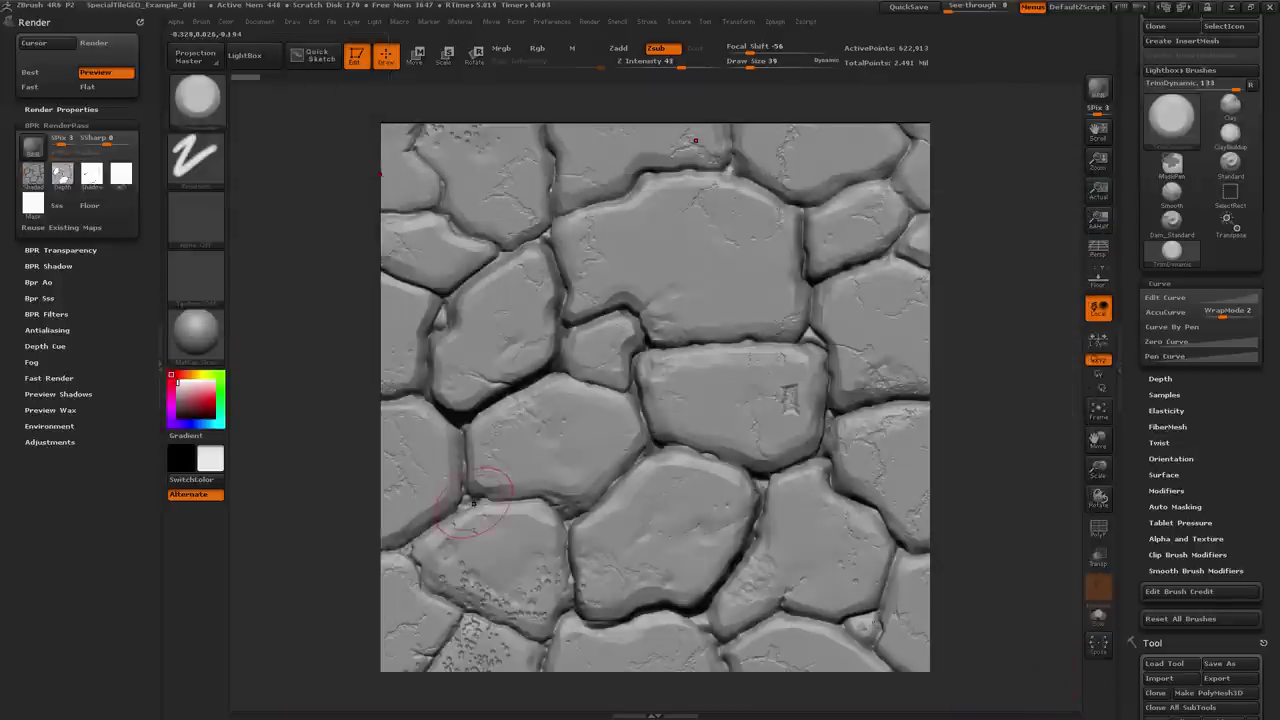
Export the depth, shadow and AO passes as BPR_Depth.psd, BPR_Shadow.psd and BPR_AO.psd
{"action": "left_click", "coordinate": [62, 176]}
{"action": "left_click", "coordinate": [985, 673]}
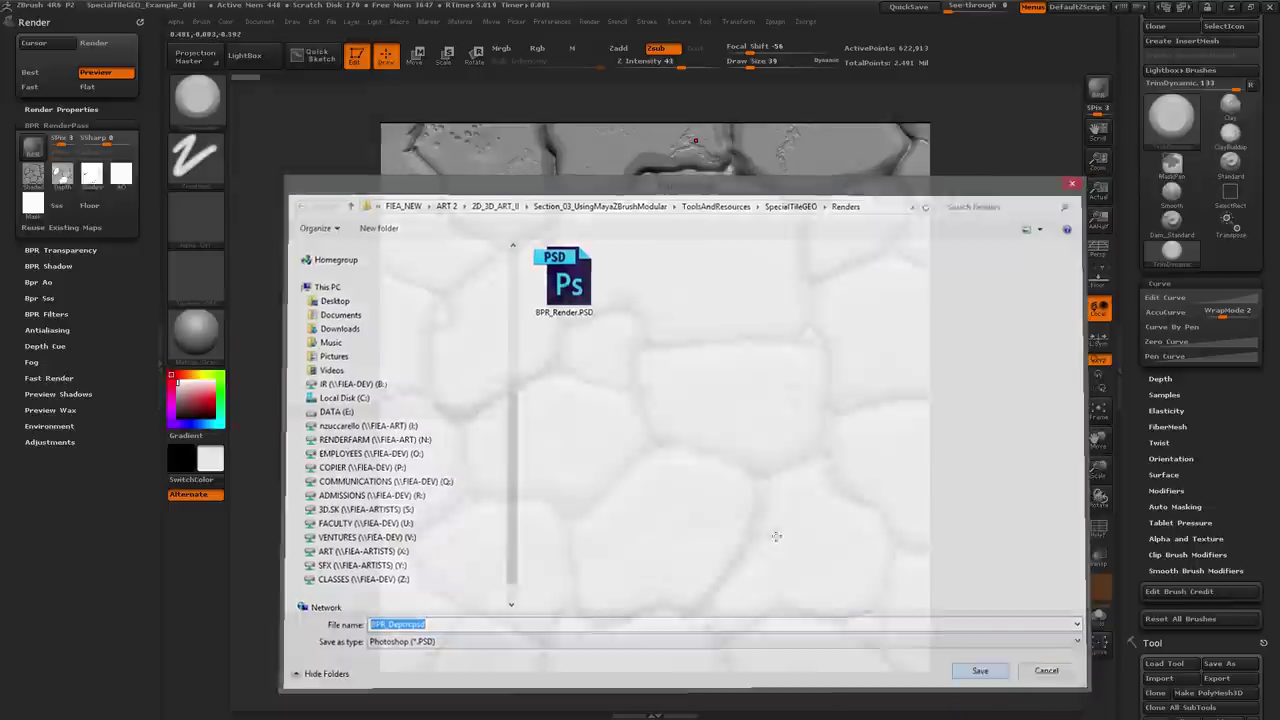
{"action": "left_click", "coordinate": [91, 176]}
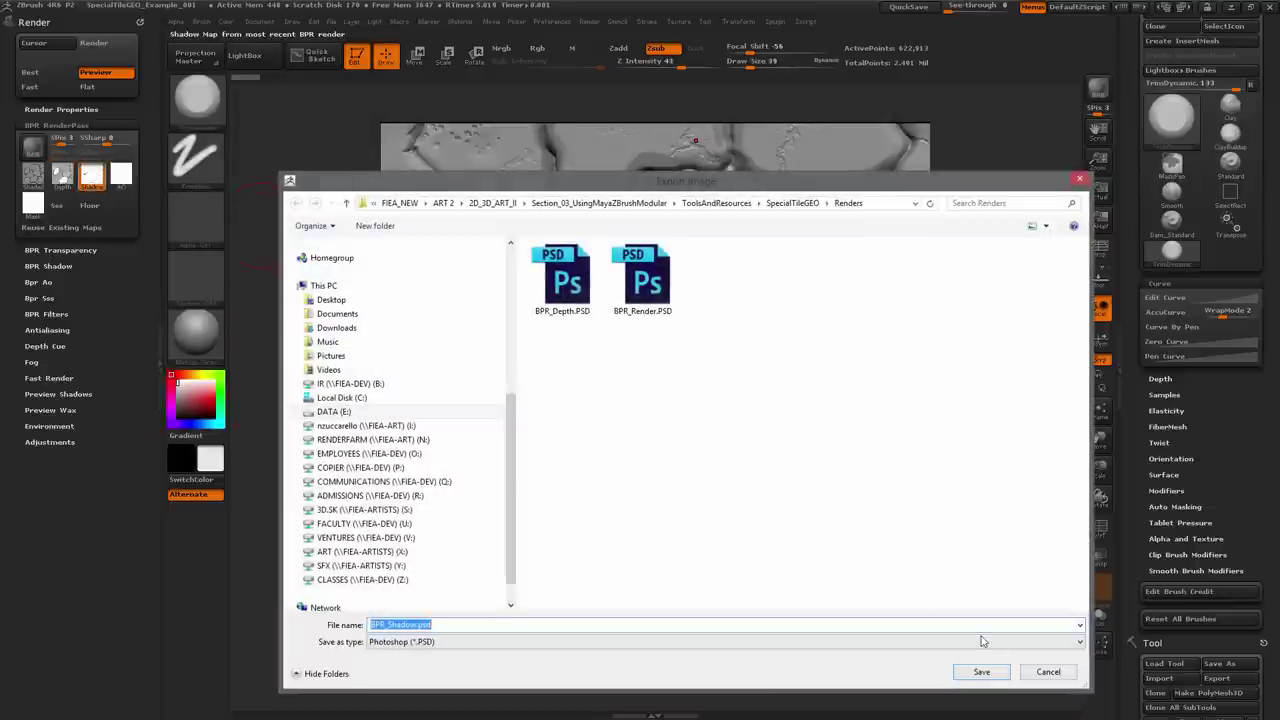
{"action": "left_click", "coordinate": [983, 673]}
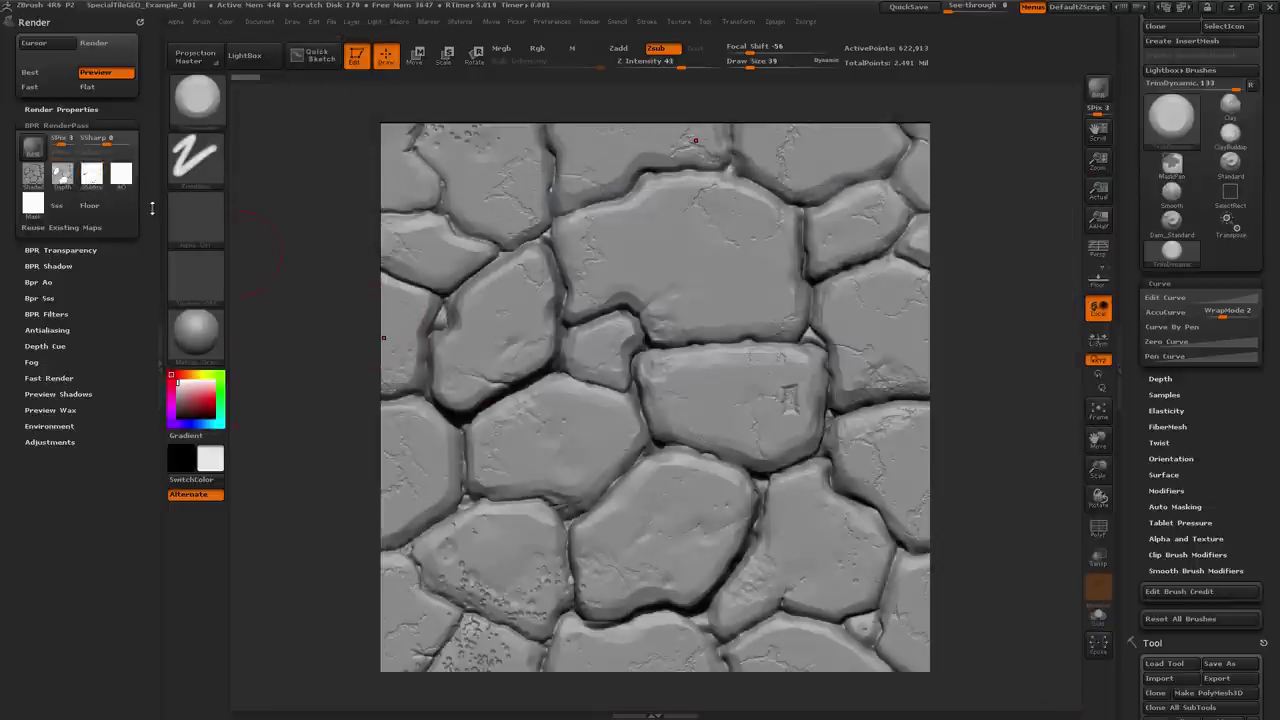
{"action": "left_click", "coordinate": [120, 176]}
{"action": "left_click", "coordinate": [982, 672]}
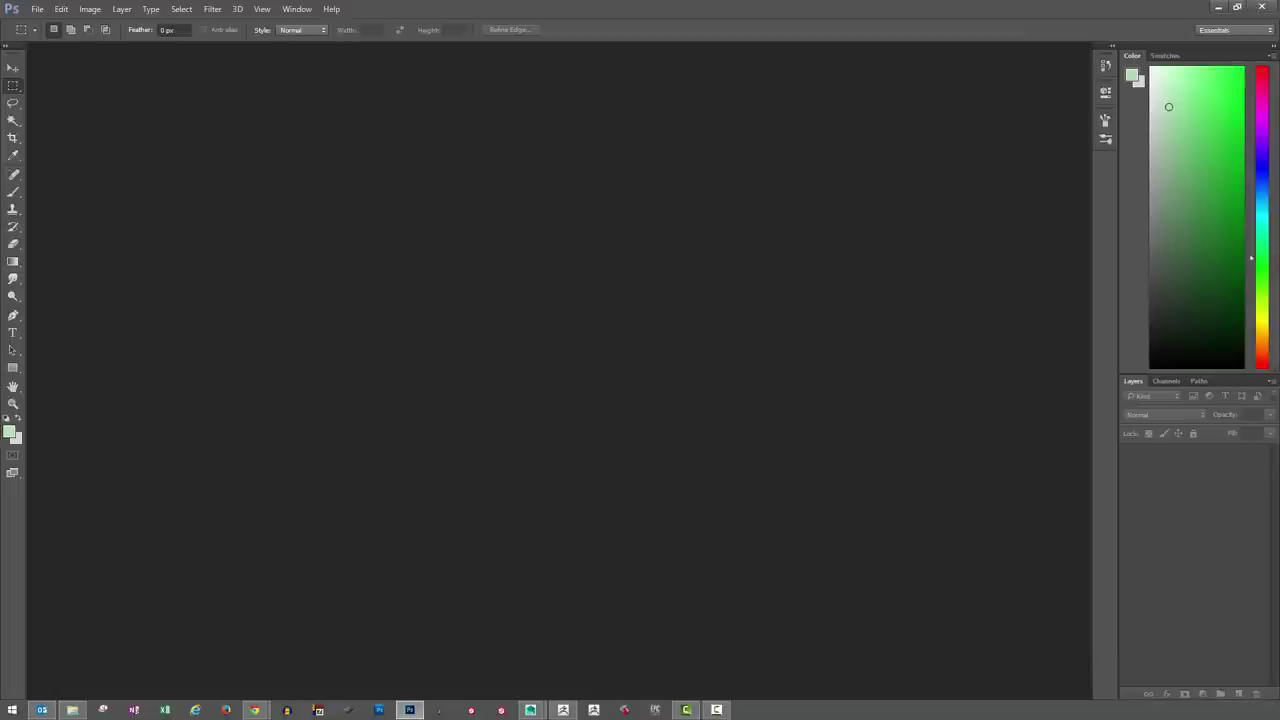
Open all four BPR PSD maps, BPR_AO through BPR_Shadow, from SpecialTileGEO/Renders
{"action": "left_click", "coordinate": [37, 9]}
{"action": "left_click", "coordinate": [60, 31]}
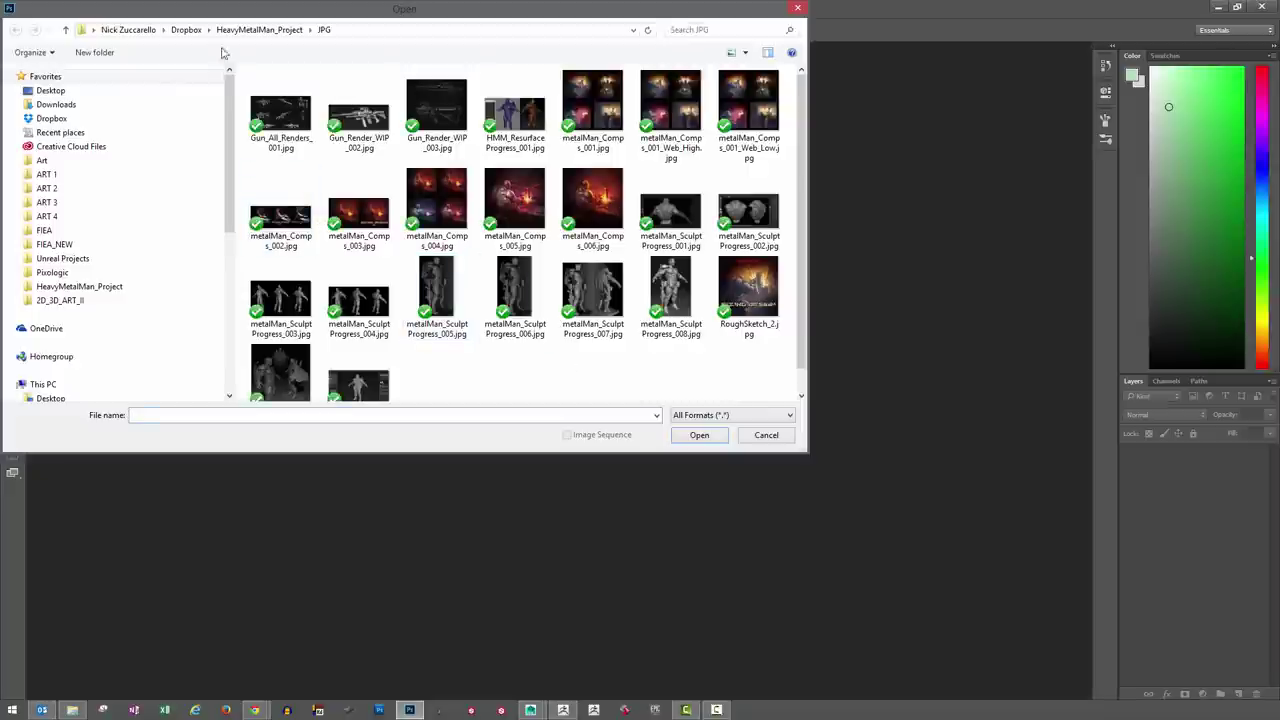
{"action": "scroll", "coordinate": [300, 320], "scroll_direction": "down", "scroll_amount": 1}
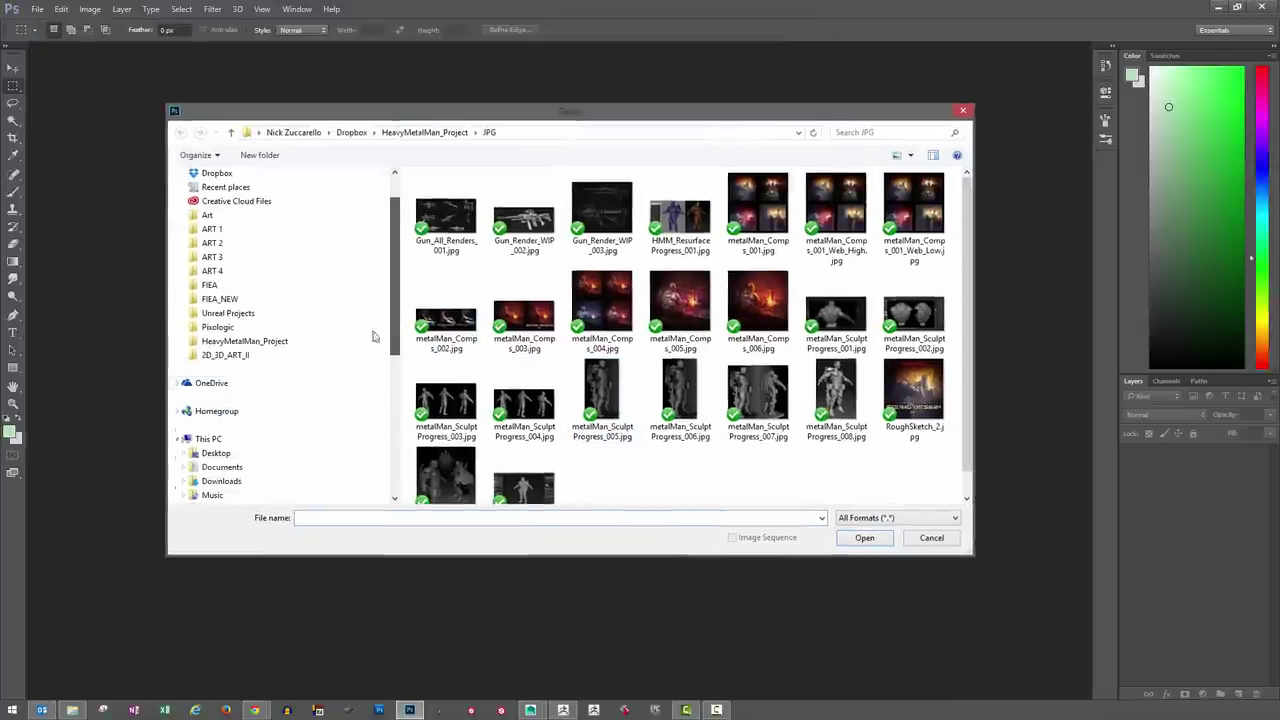
{"action": "left_click", "coordinate": [245, 356]}
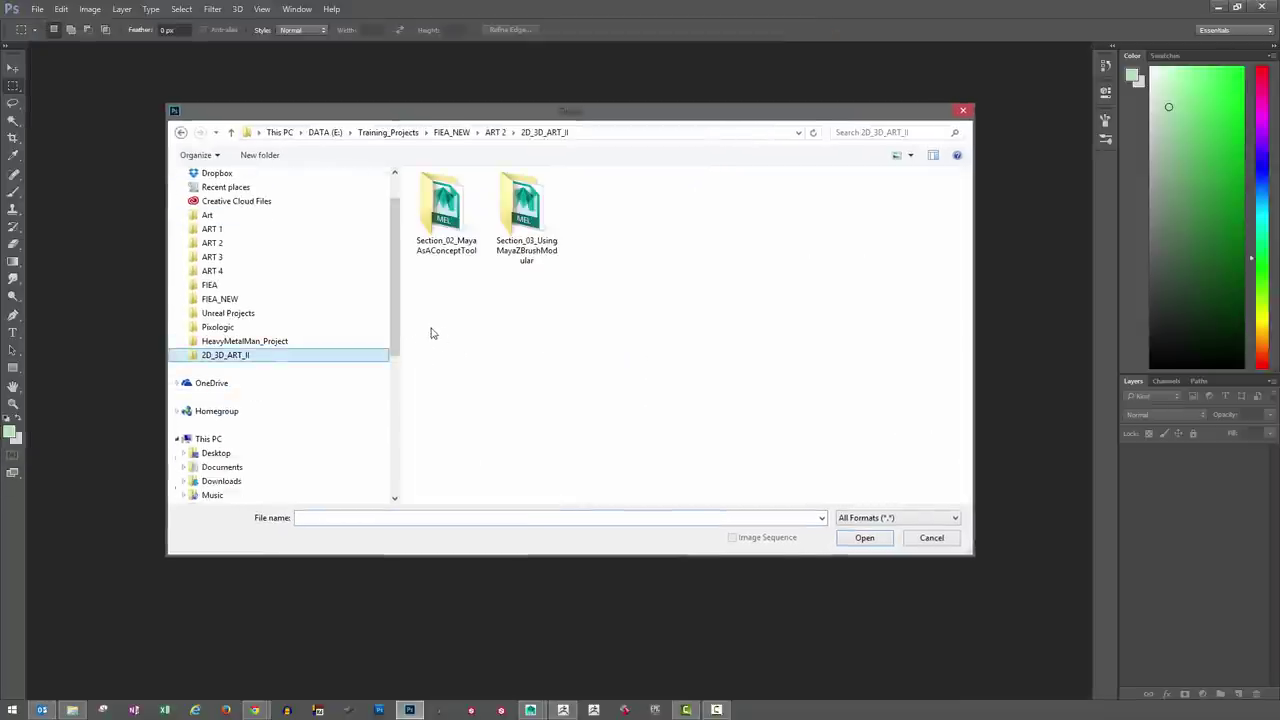
{"action": "double_click", "coordinate": [522, 215]}
{"action": "double_click", "coordinate": [466, 208]}
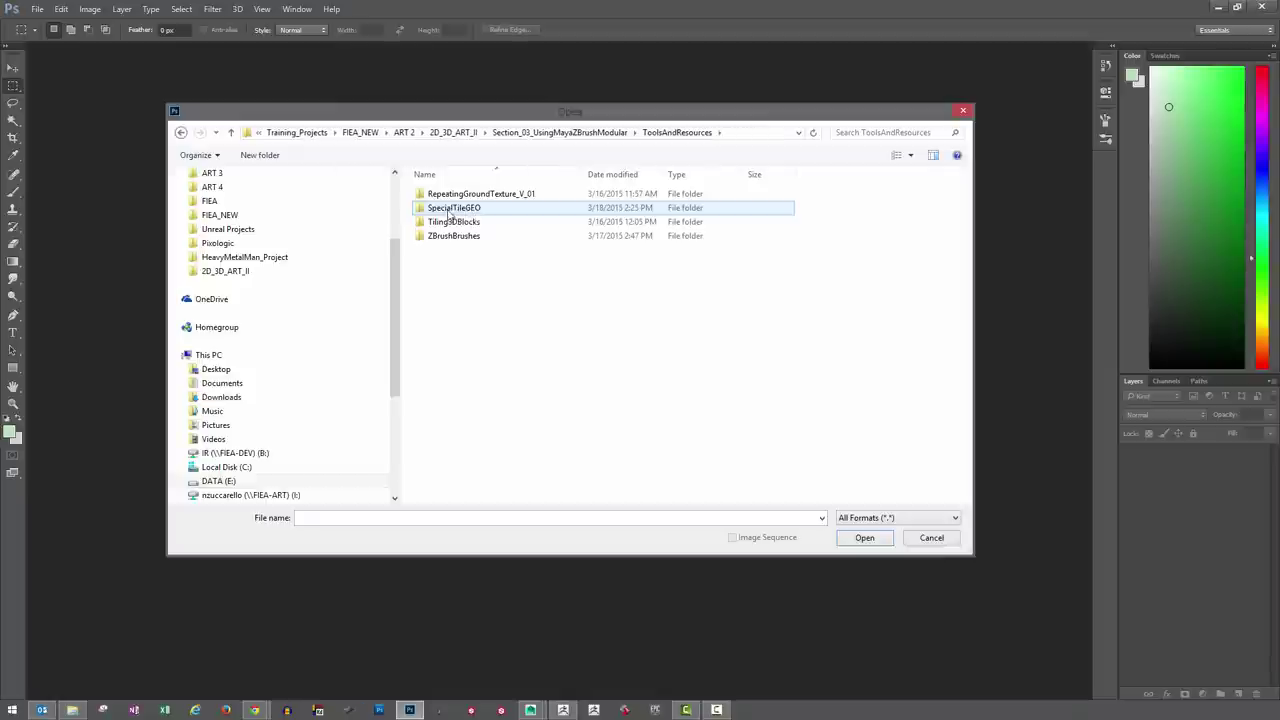
{"action": "double_click", "coordinate": [466, 208]}
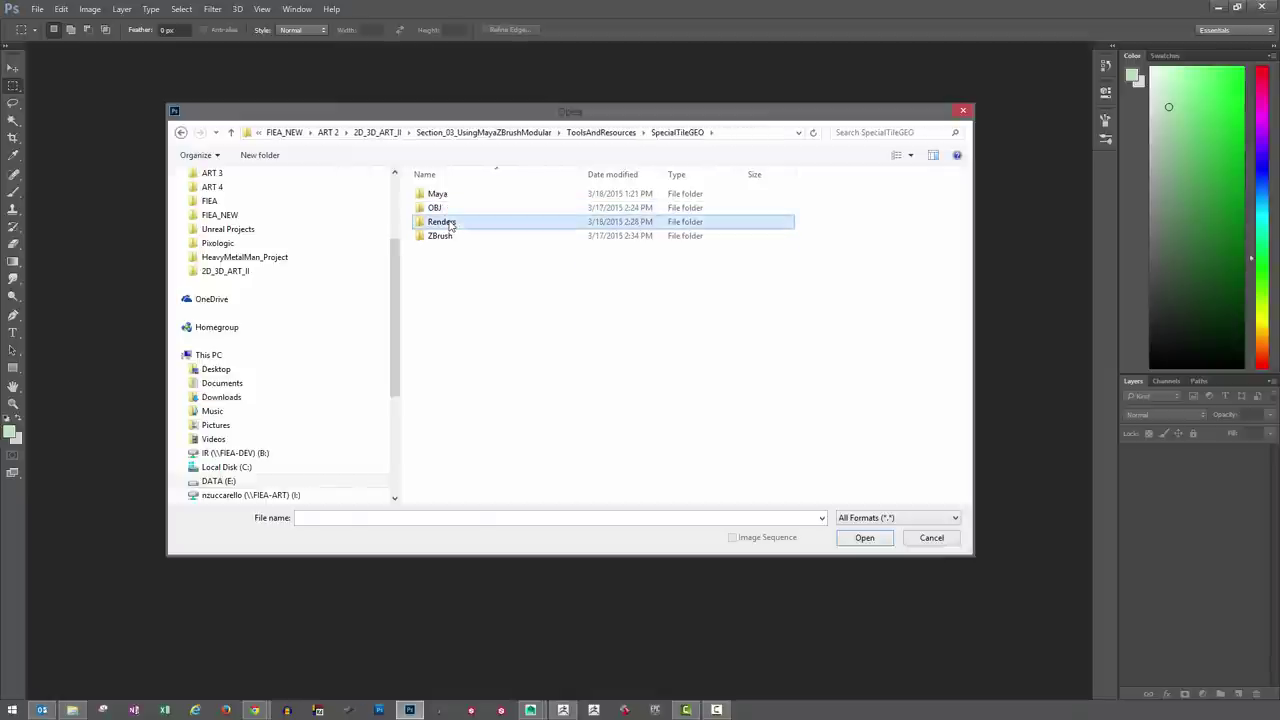
{"action": "double_click", "coordinate": [451, 221]}
{"action": "left_click", "coordinate": [446, 205]}
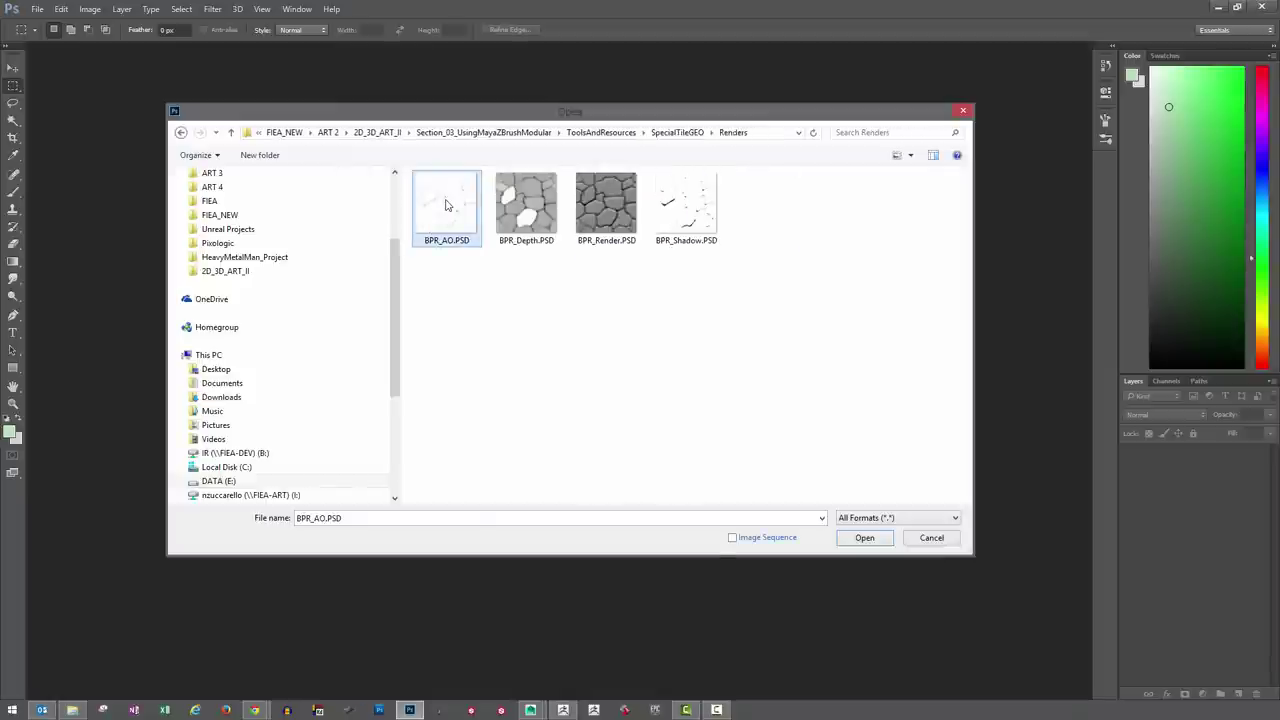
{"action": "left_click", "coordinate": [702, 247], "text": "shift"}
{"action": "left_click", "coordinate": [864, 538]}
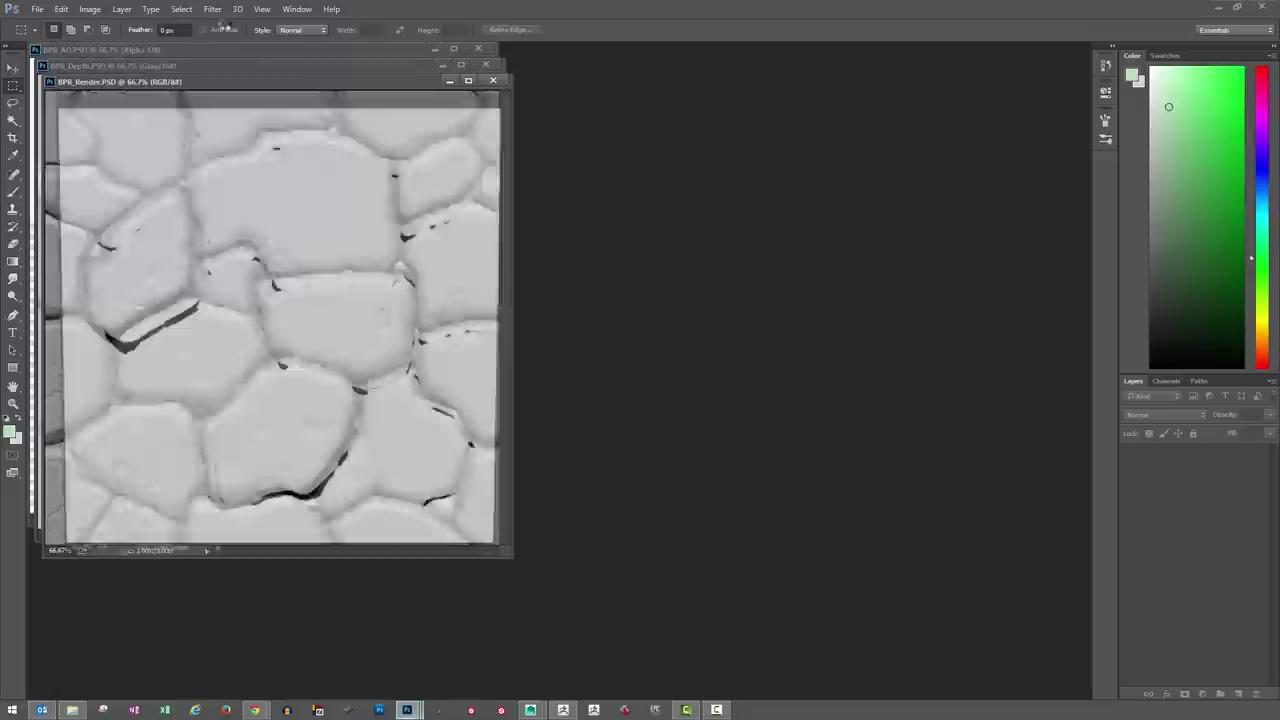
Enlarge the BPR_Shadow window and preview a 512/512 Offset filter, then cancel it
{"action": "left_click_drag", "start_coordinate": [226, 98], "coordinate": [650, 124]}
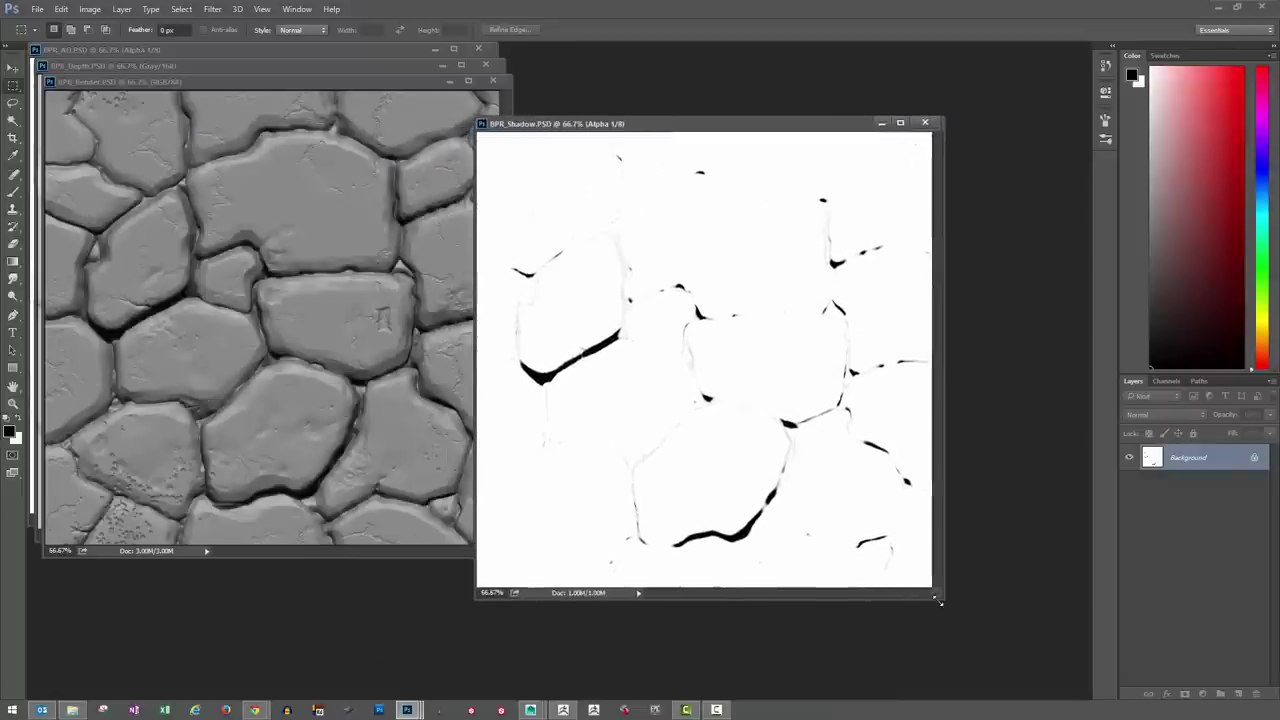
{"action": "left_click_drag", "start_coordinate": [958, 610], "coordinate": [1038, 657]}
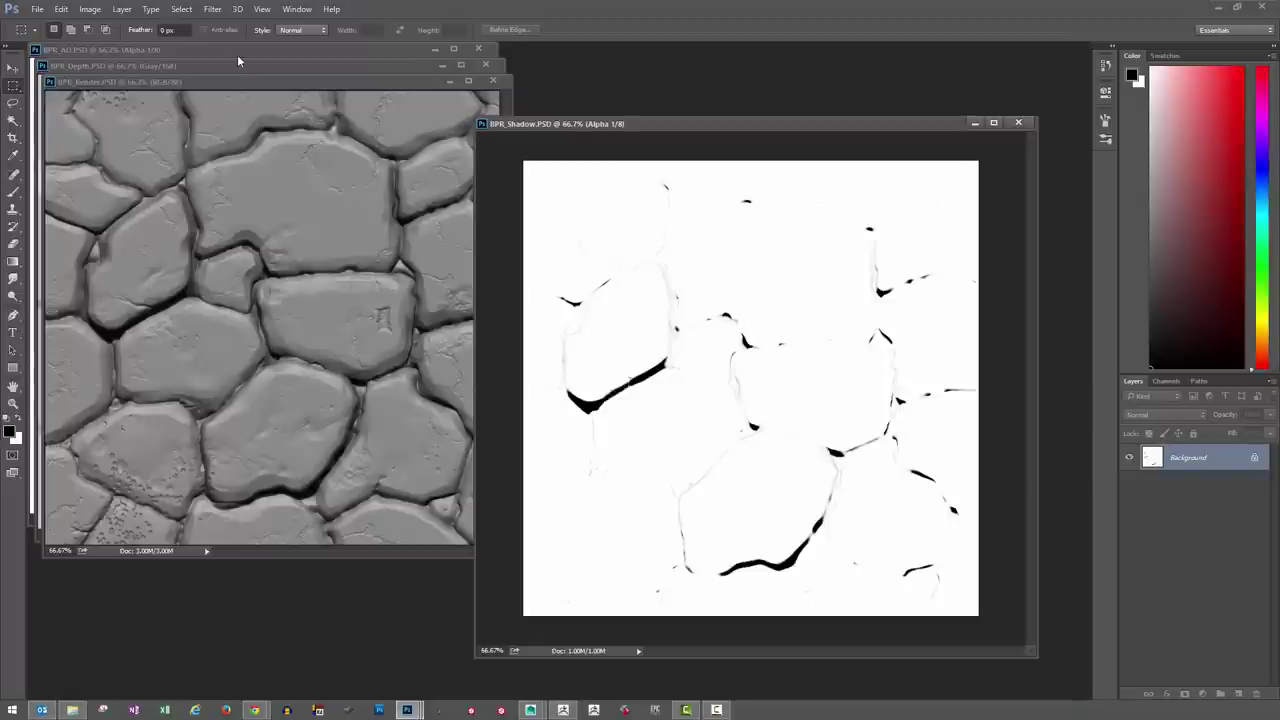
{"action": "left_click", "coordinate": [212, 9]}
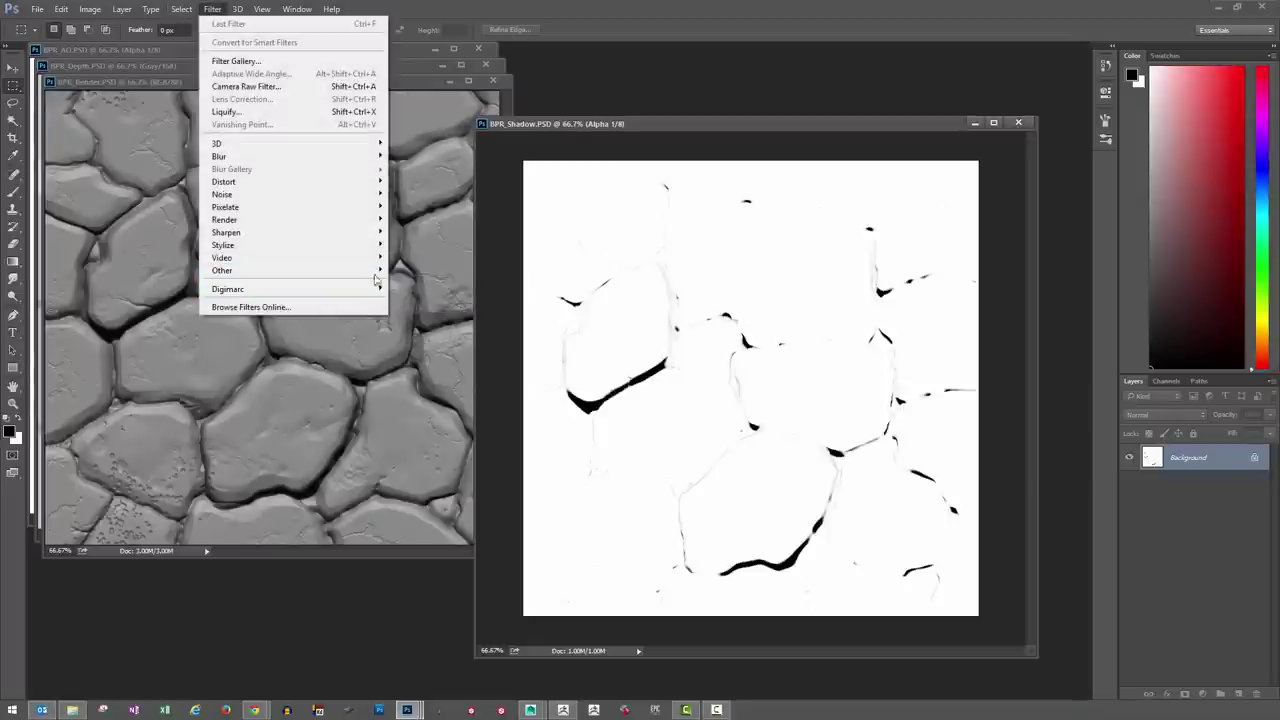
{"action": "mouse_move", "coordinate": [375, 270]}
{"action": "left_click", "coordinate": [425, 335]}
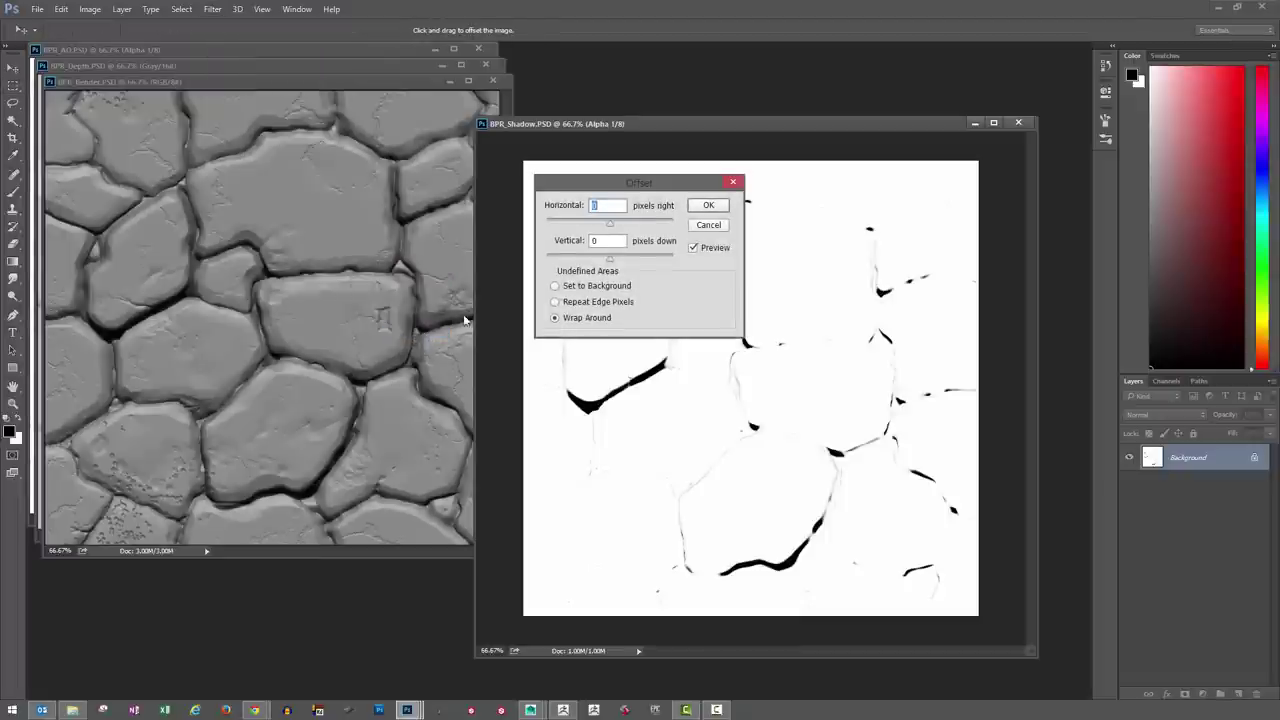
{"action": "left_click_drag", "start_coordinate": [618, 187], "coordinate": [284, 181]}
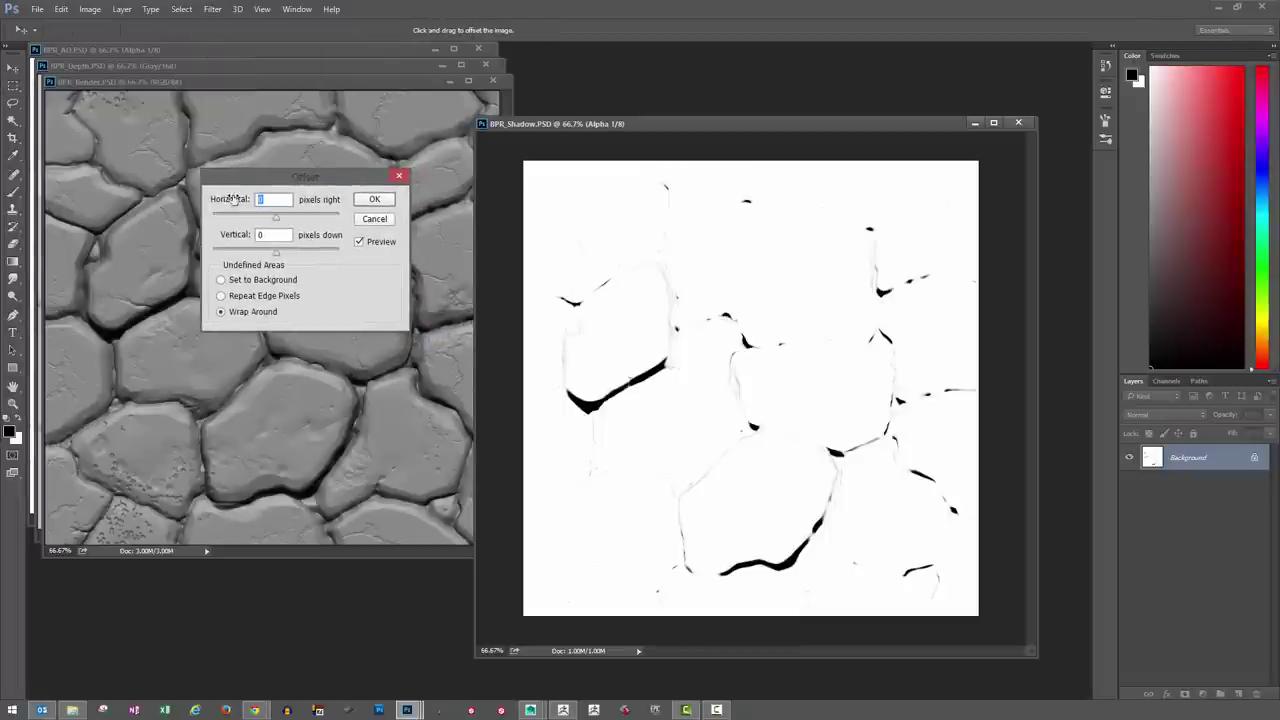
{"action": "type", "text": "512"}
{"action": "key", "text": "Tab"}
{"action": "type", "text": "512"}
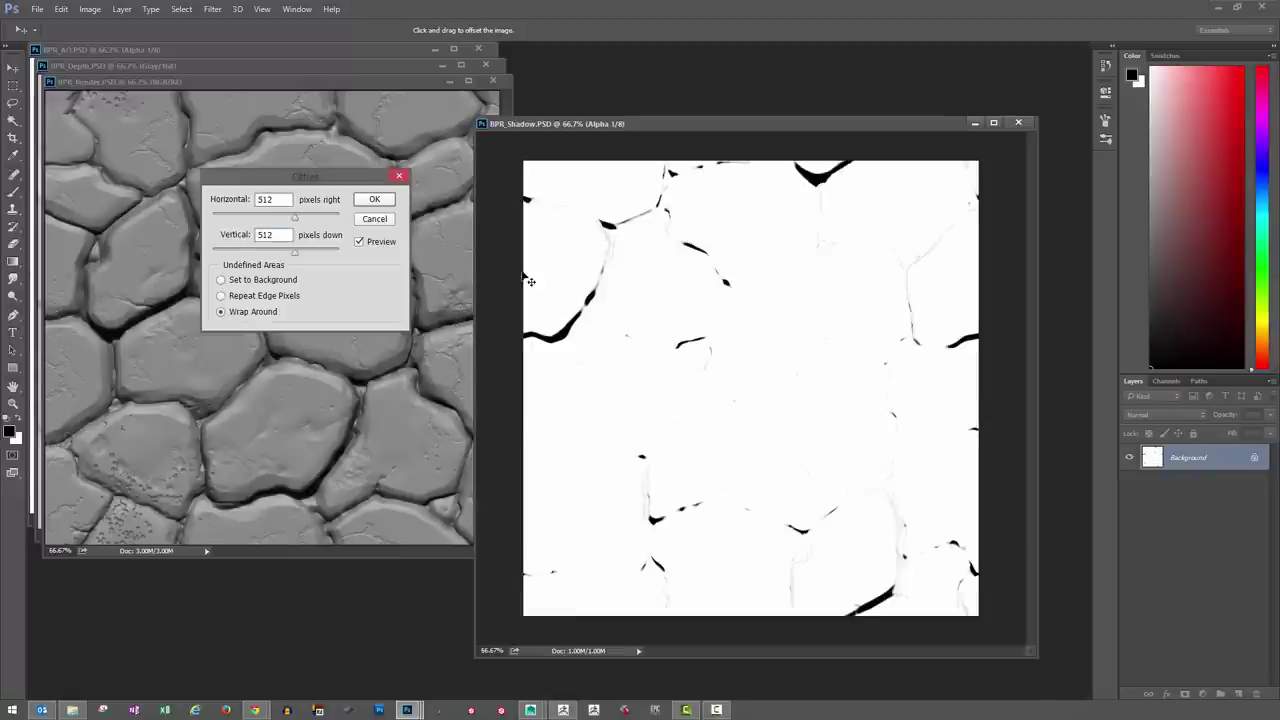
{"action": "left_click", "coordinate": [374, 220]}
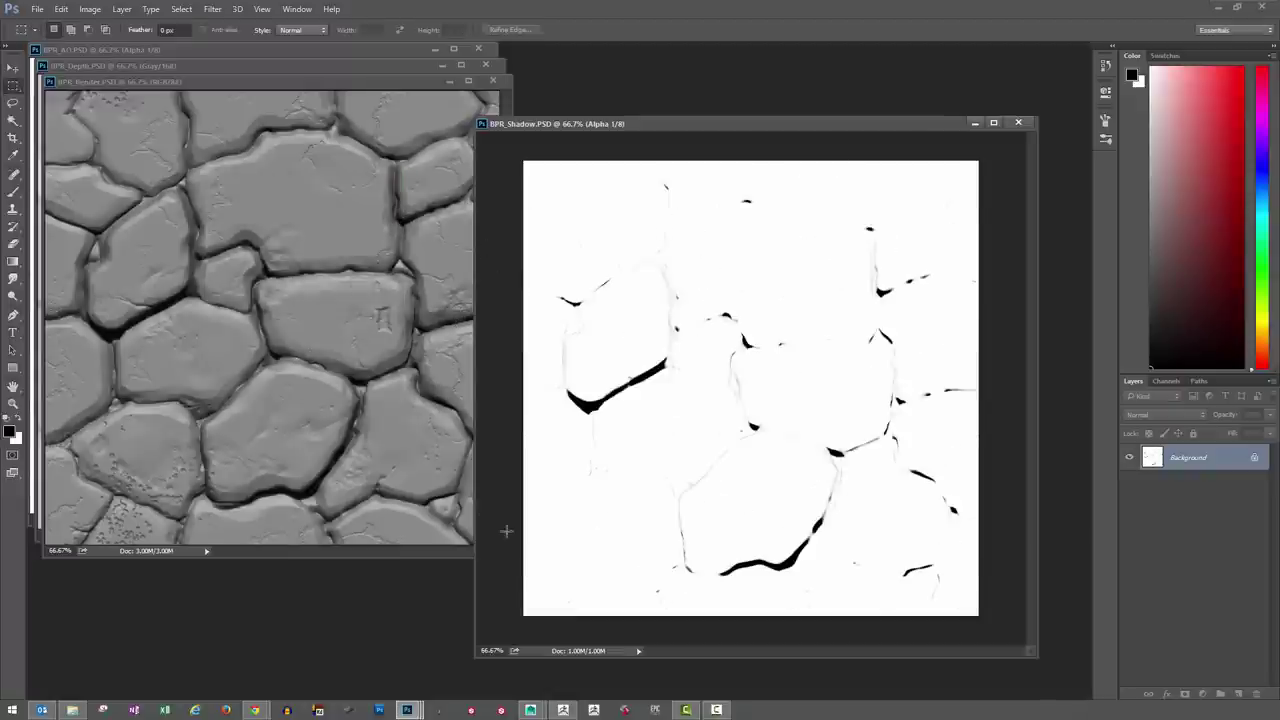
Check the shadow map's 1024×1024 document size and reposition its window
{"action": "left_click", "coordinate": [573, 651]}
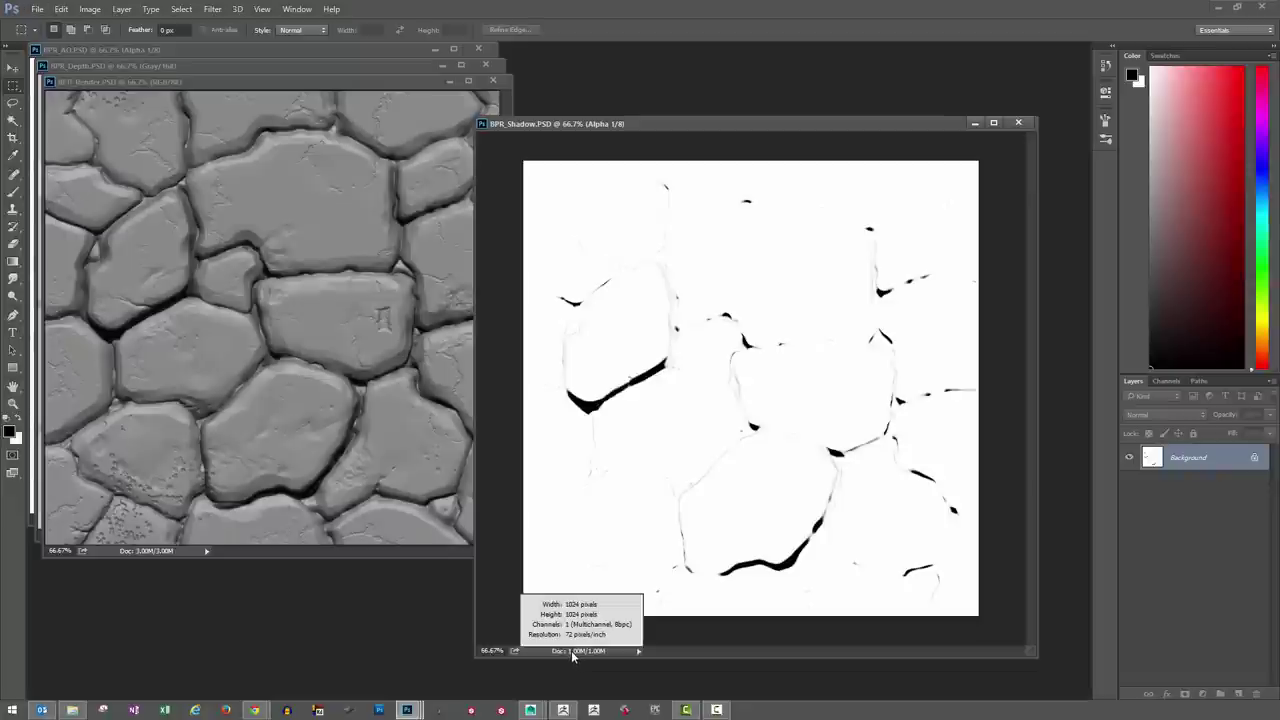
{"action": "left_click_drag", "start_coordinate": [573, 655], "coordinate": [572, 658]}
{"action": "left_click_drag", "start_coordinate": [518, 127], "coordinate": [598, 87]}
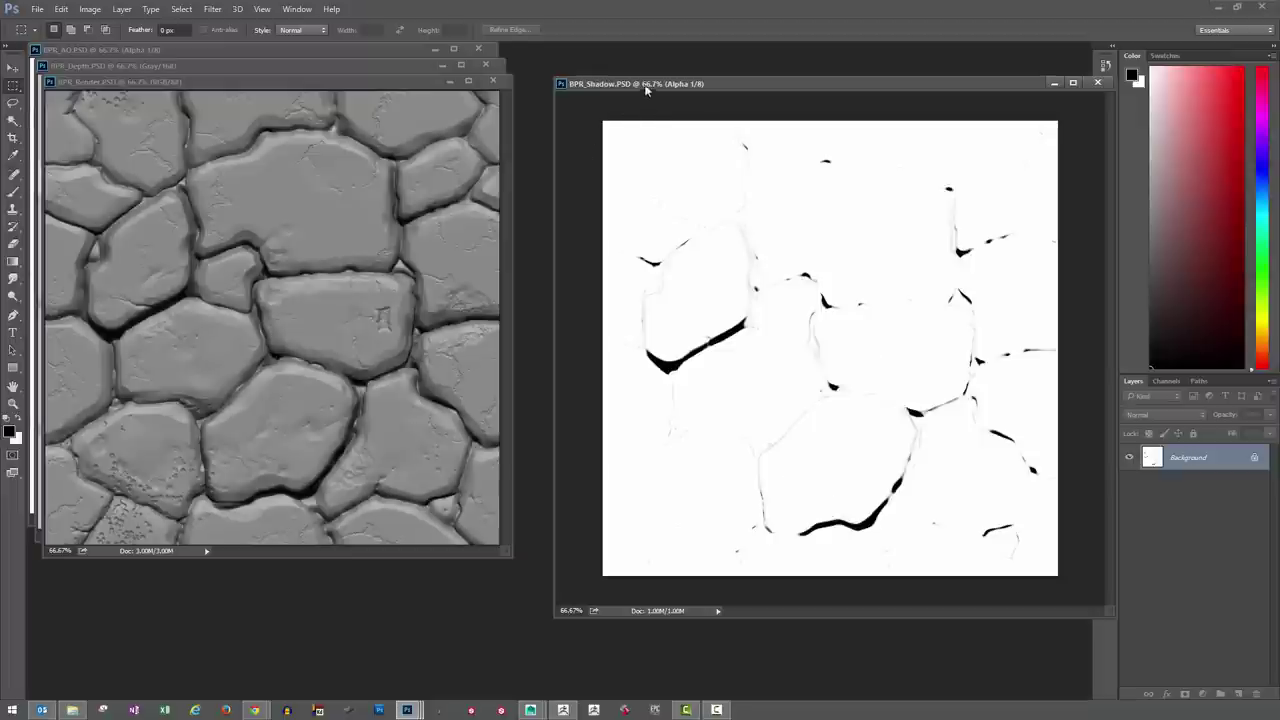
Convert the BPR_Shadow map to Grayscale, then to RGB Color
{"action": "left_click_drag", "start_coordinate": [645, 90], "coordinate": [619, 101]}
{"action": "left_click", "coordinate": [90, 9]}
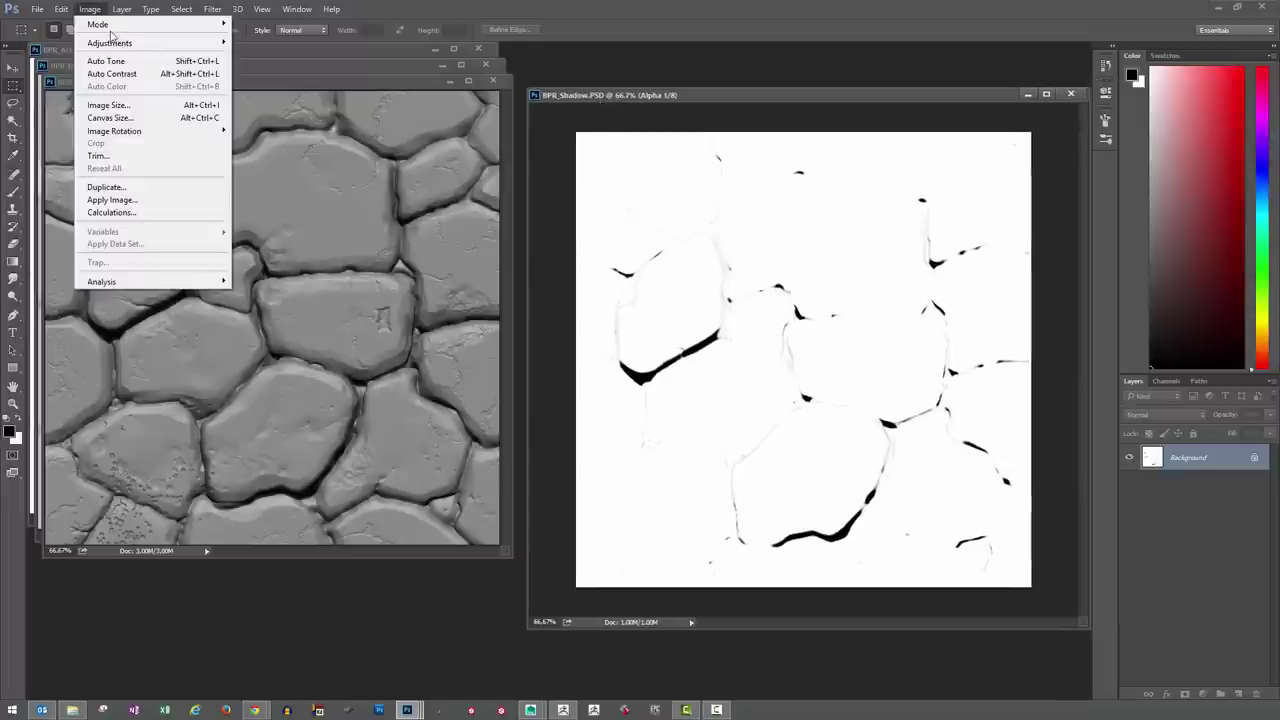
{"action": "mouse_move", "coordinate": [100, 24]}
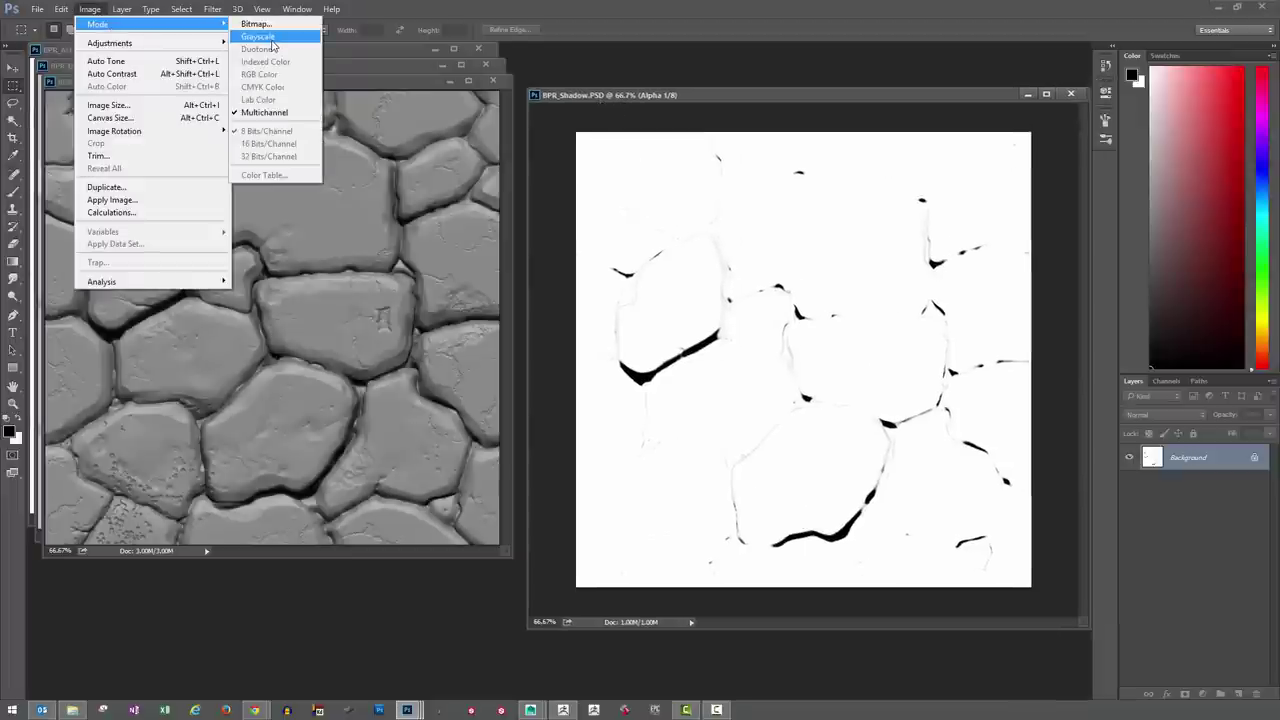
{"action": "left_click", "coordinate": [270, 38]}
{"action": "left_click", "coordinate": [90, 9]}
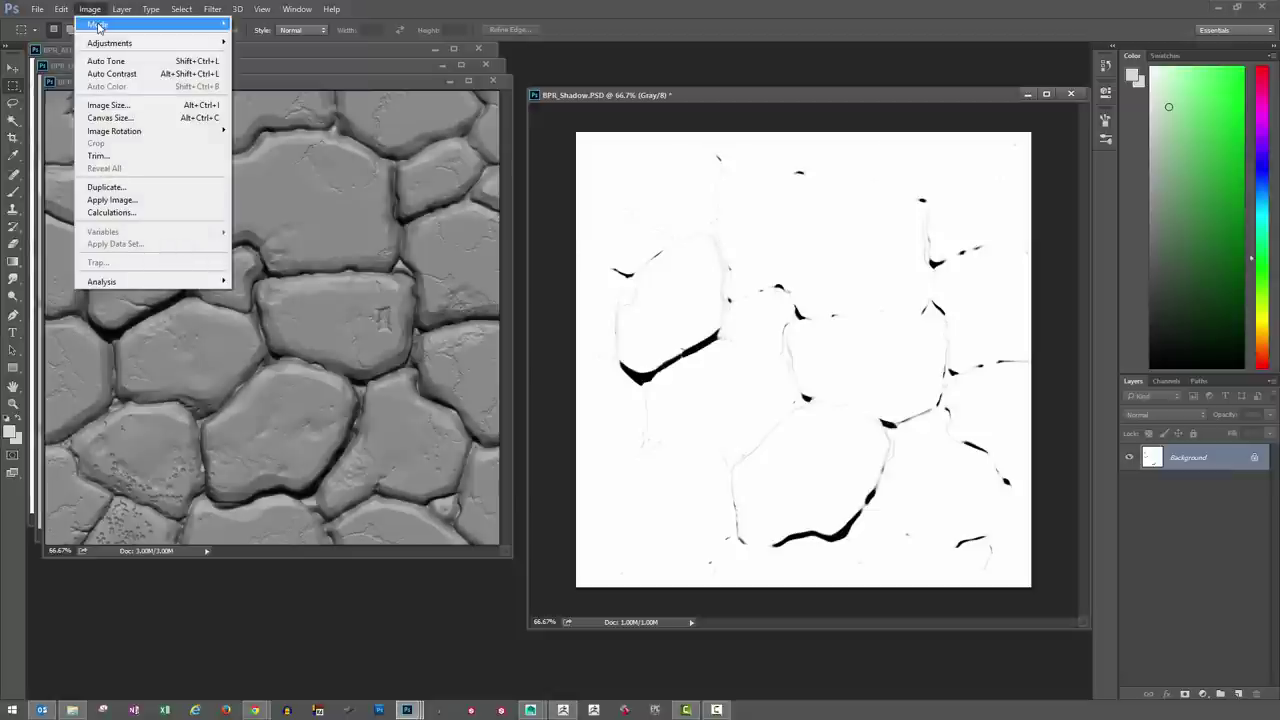
{"action": "mouse_move", "coordinate": [97, 25]}
{"action": "left_click", "coordinate": [270, 74]}
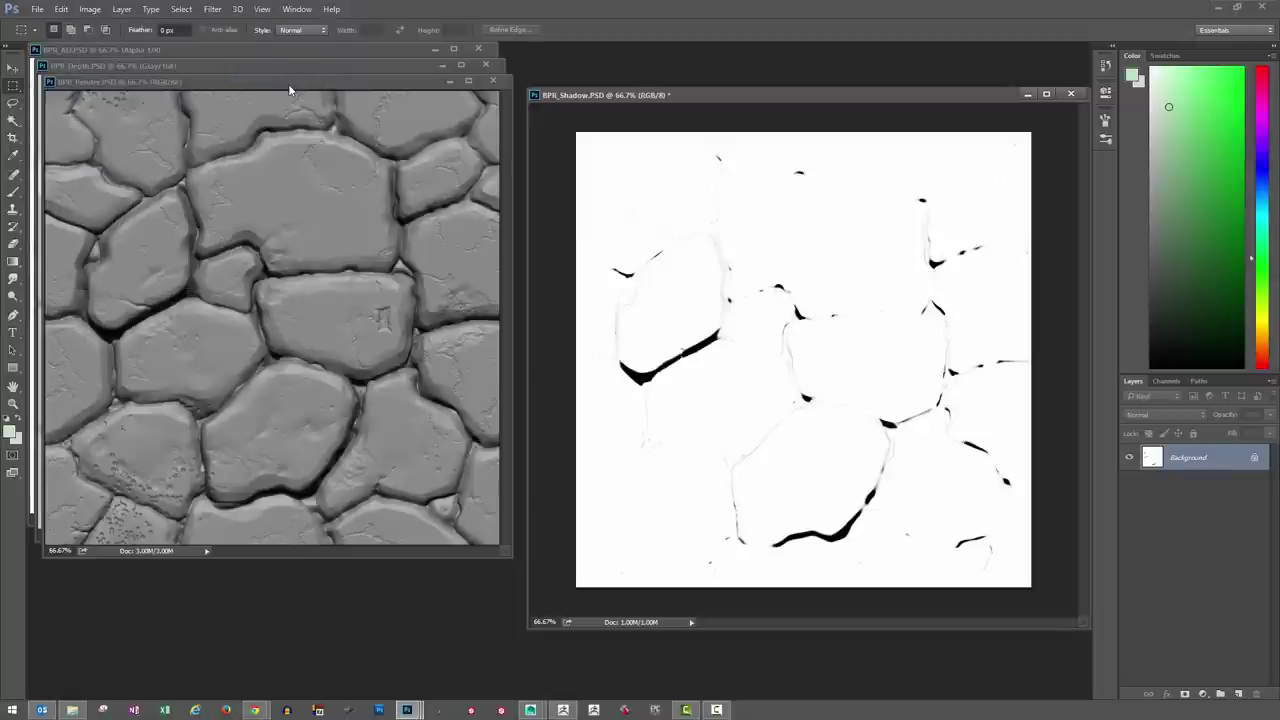
Turn the locked background into an editable layer named SHADOW
{"action": "double_click", "coordinate": [1202, 460]}
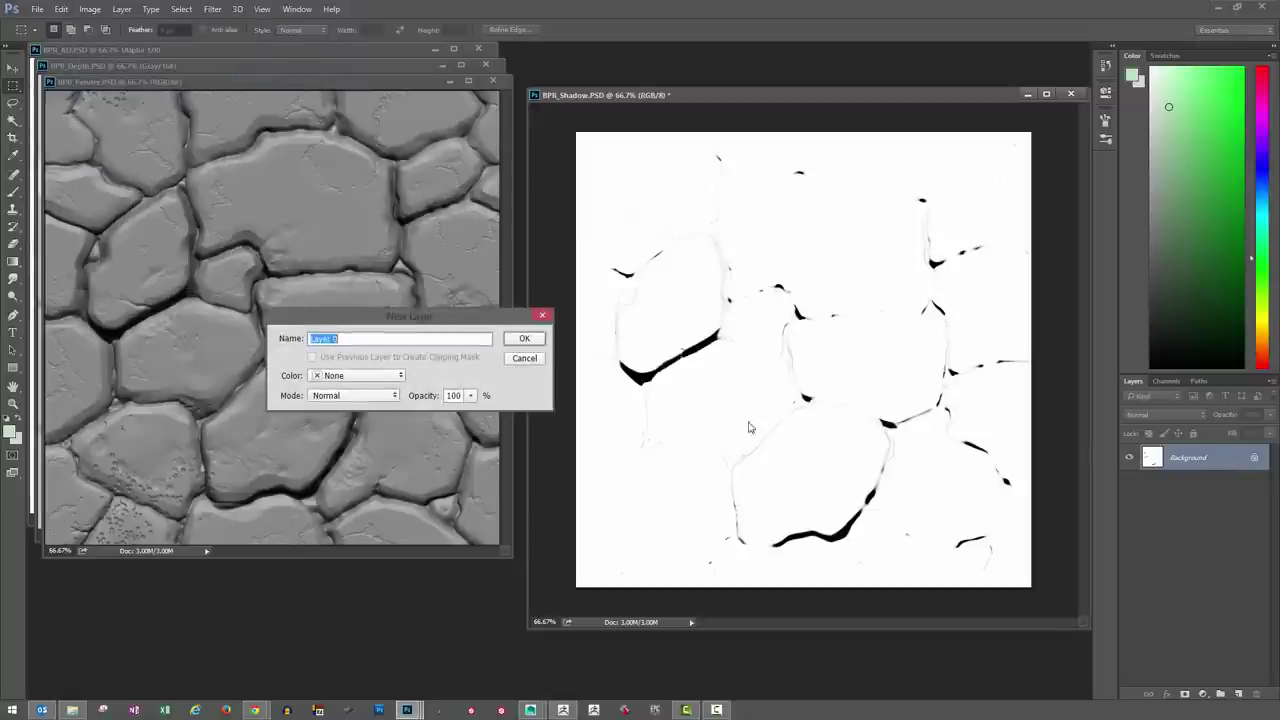
{"action": "left_click_drag", "start_coordinate": [353, 326], "coordinate": [364, 342]}
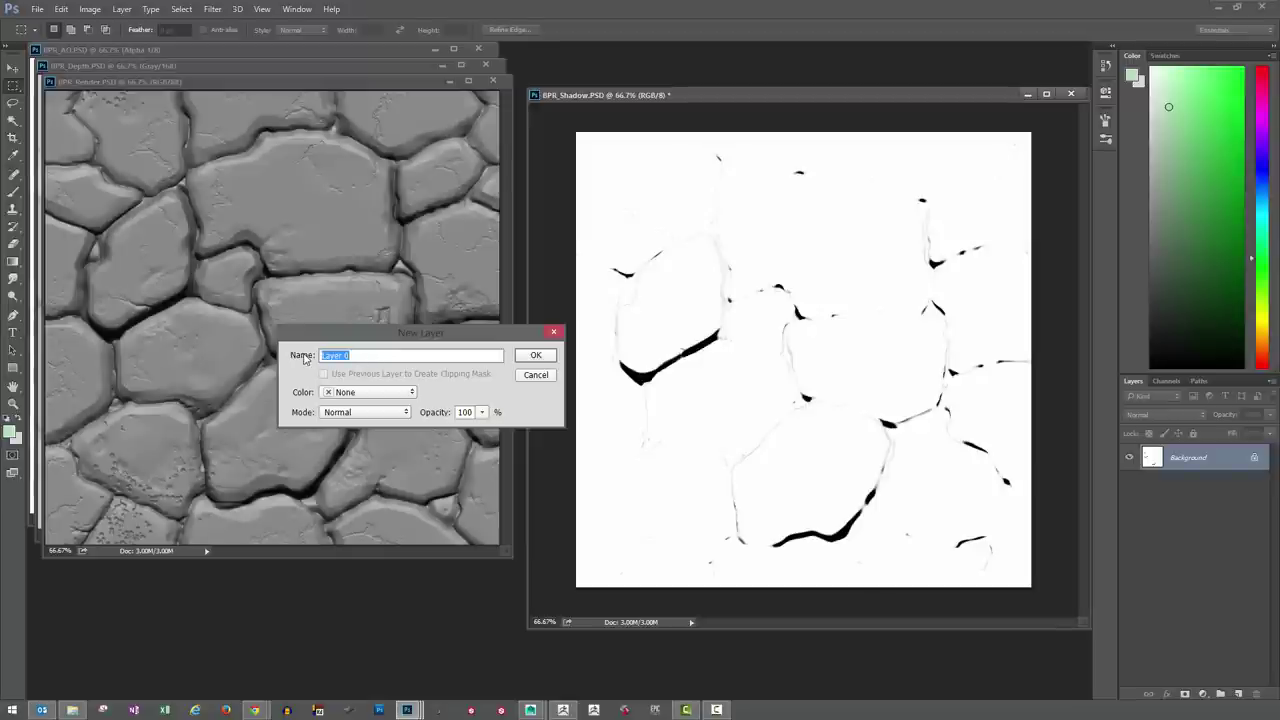
{"action": "type", "text": "SHADOW"}
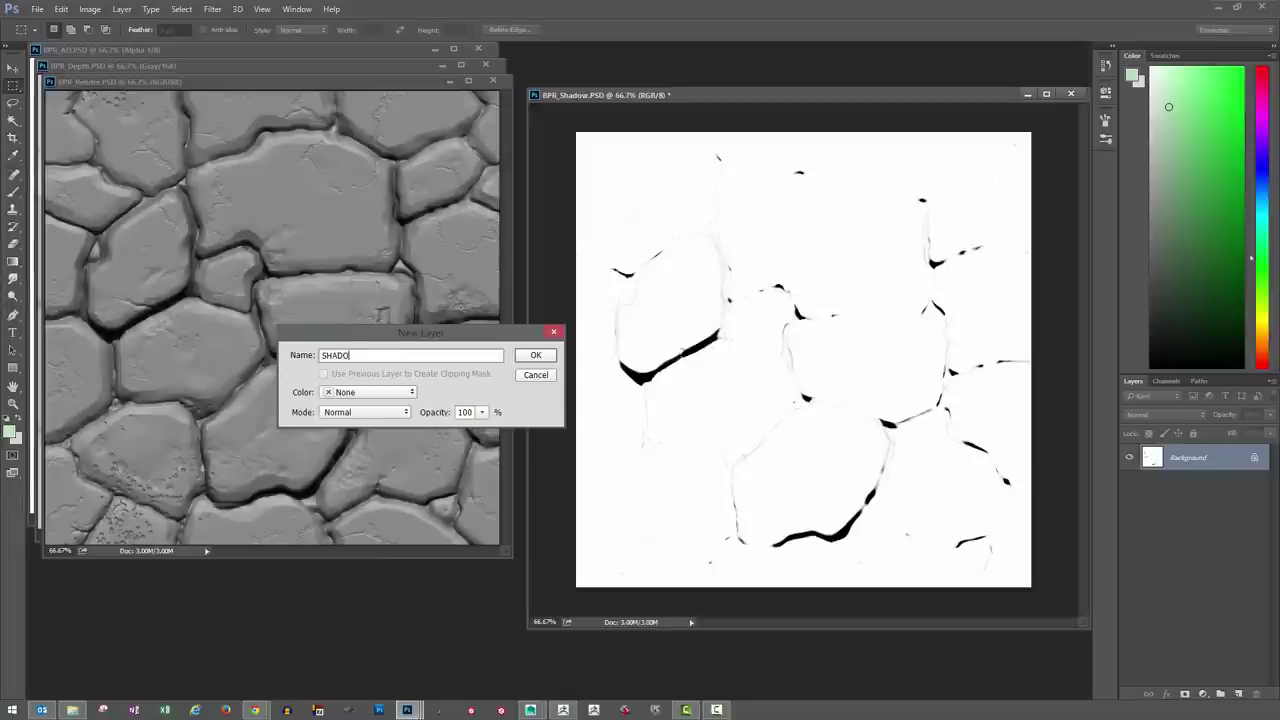
{"action": "key", "text": "Return"}
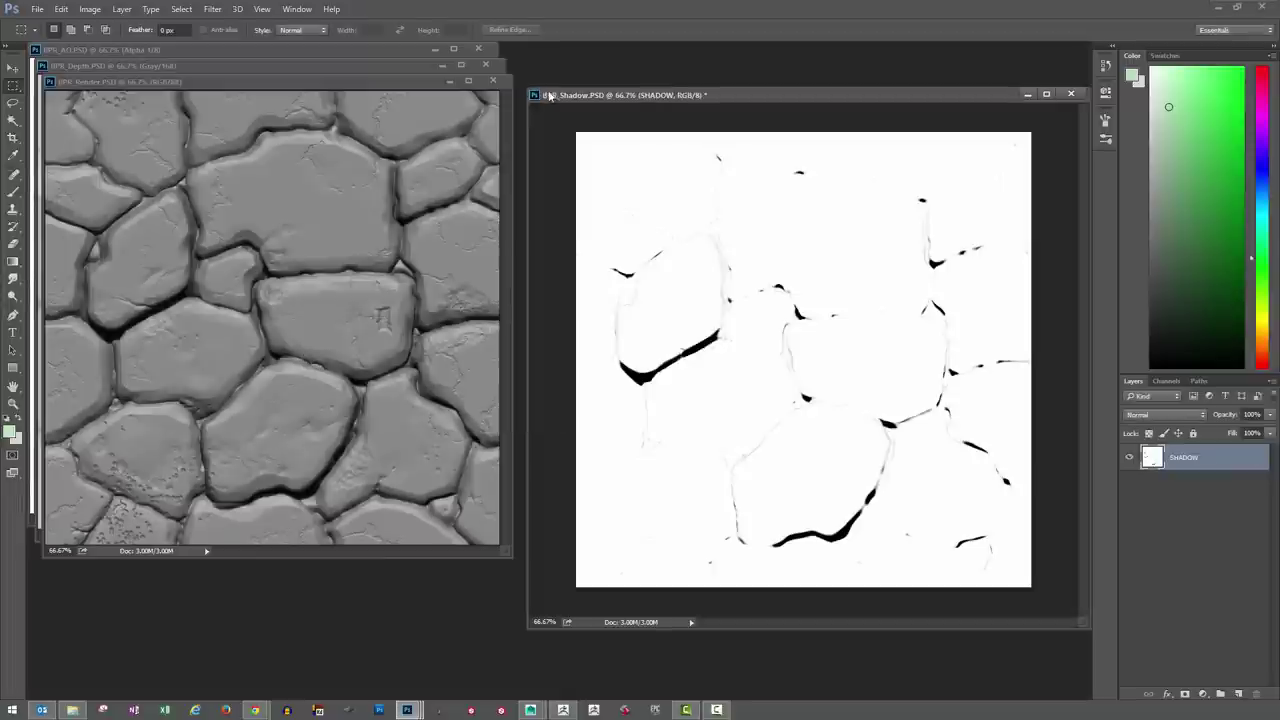
{"action": "left_click_drag", "start_coordinate": [533, 93], "coordinate": [582, 93]}
Bring BPR_Render forward, enlarge its window, and check its colour mode
{"action": "left_click_drag", "start_coordinate": [165, 81], "coordinate": [200, 93]}
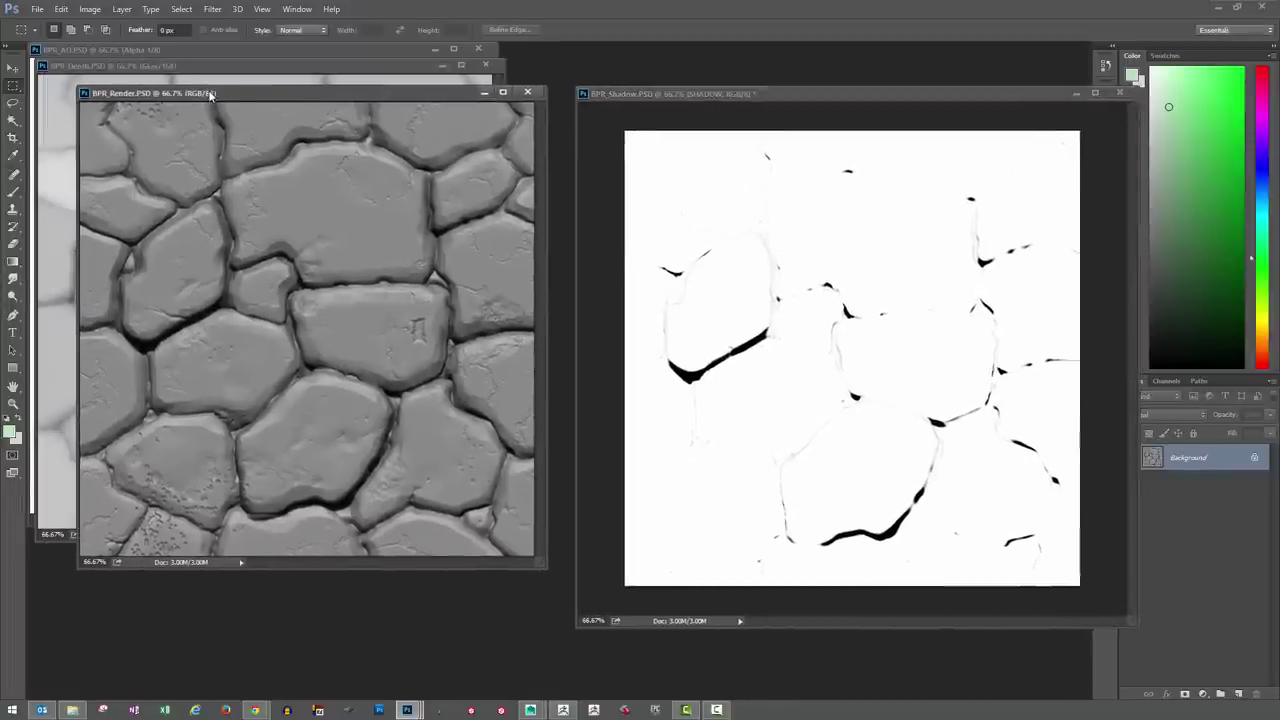
{"action": "left_click_drag", "start_coordinate": [545, 567], "coordinate": [556, 580]}
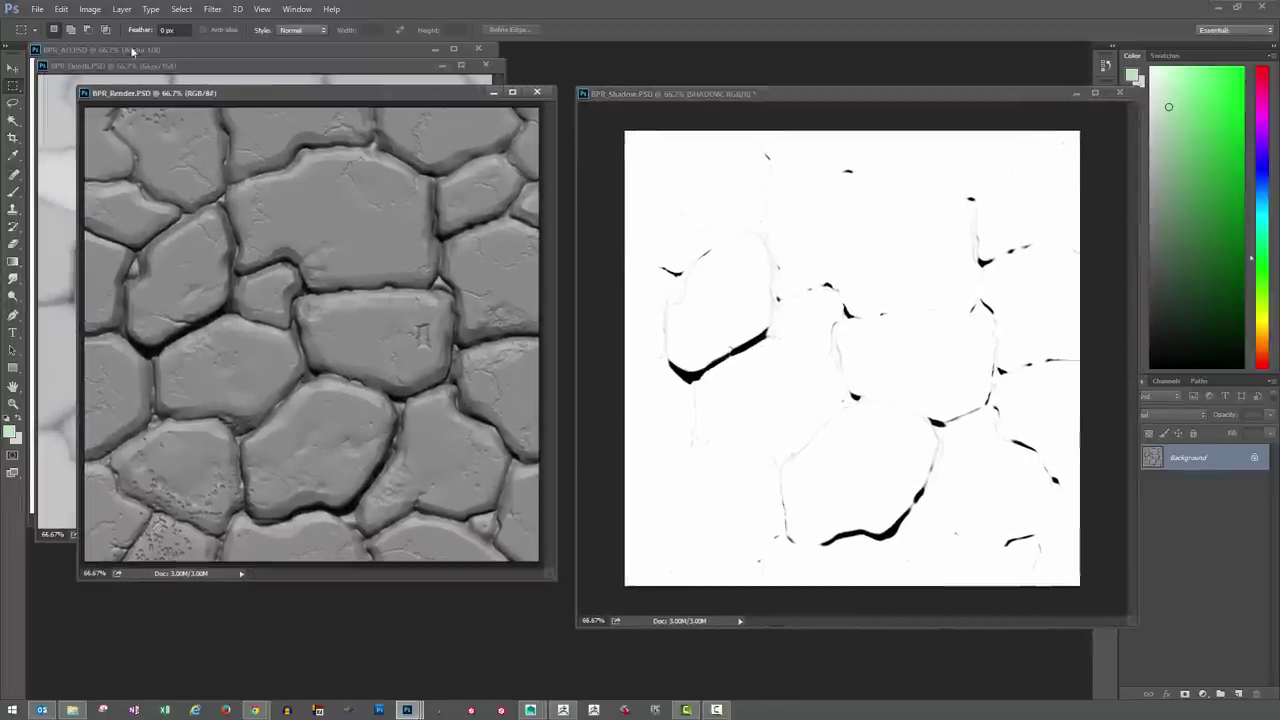
{"action": "left_click", "coordinate": [90, 9]}
{"action": "mouse_move", "coordinate": [108, 28]}
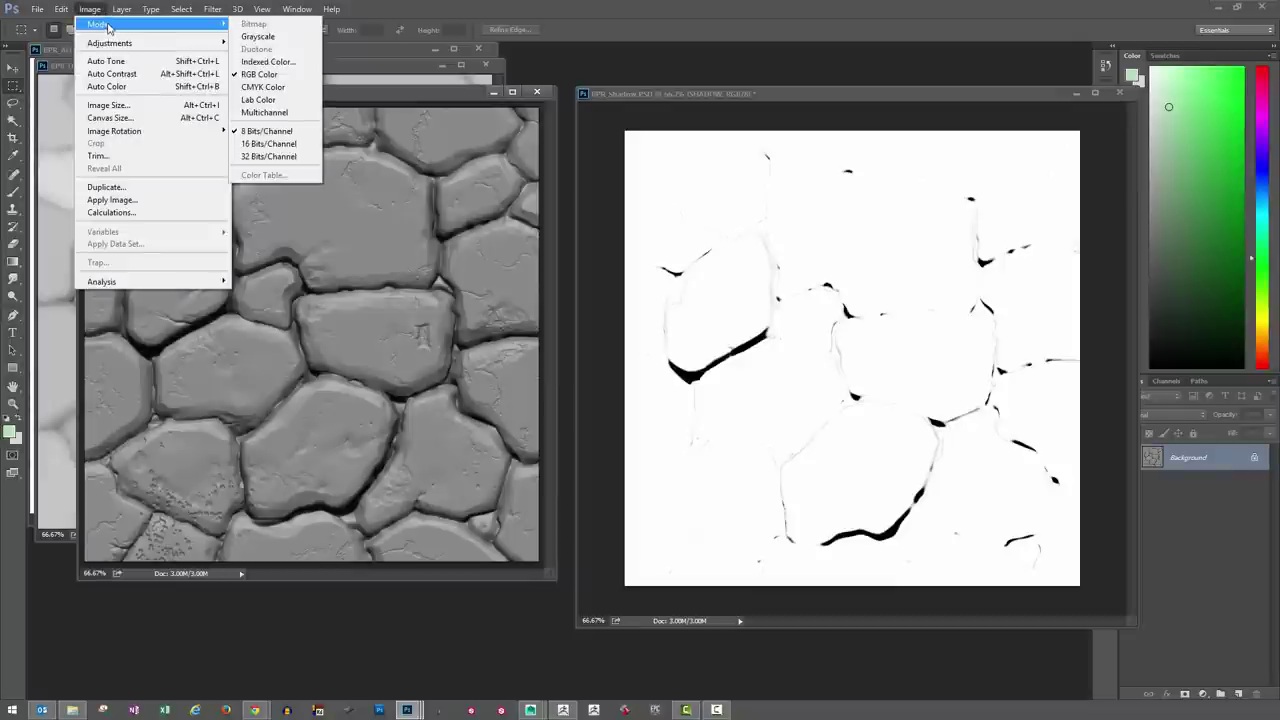
{"action": "left_click", "coordinate": [423, 110]}
Rename the render's background layer RENDER and drag it into BPR_Shadow
{"action": "double_click", "coordinate": [1200, 462]}
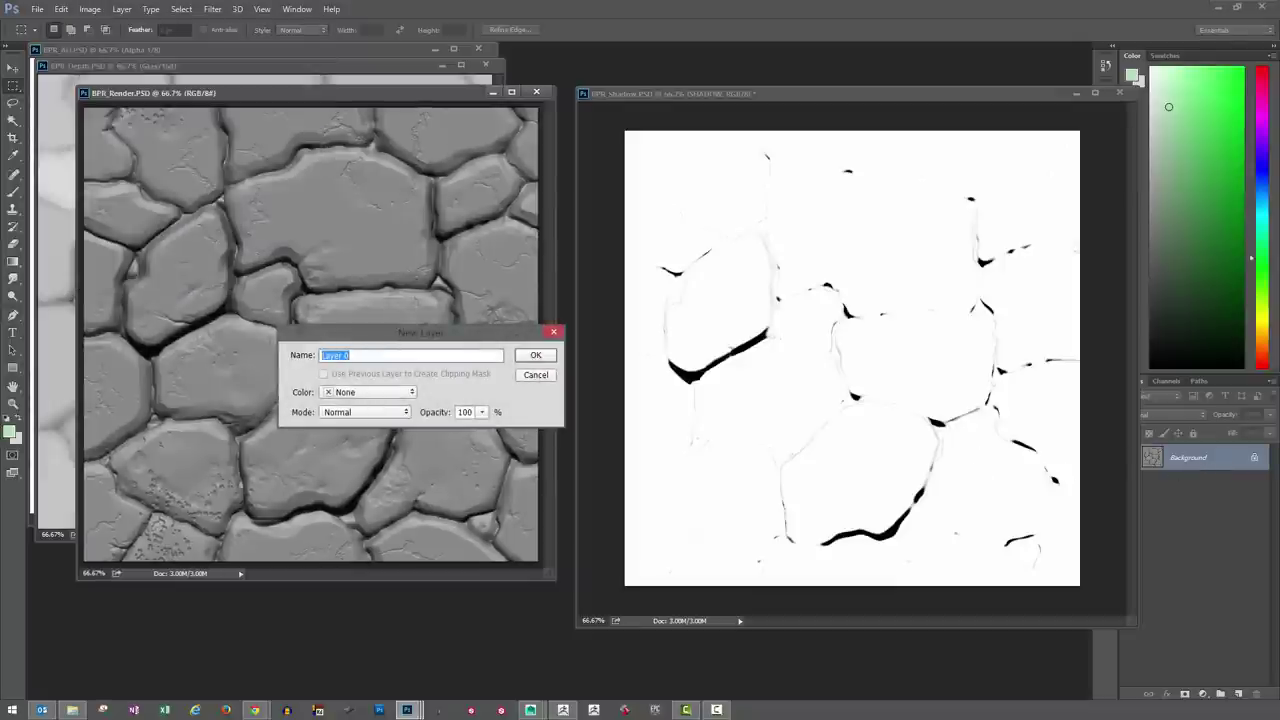
{"action": "type", "text": "RENDER"}
{"action": "key", "text": "Return"}
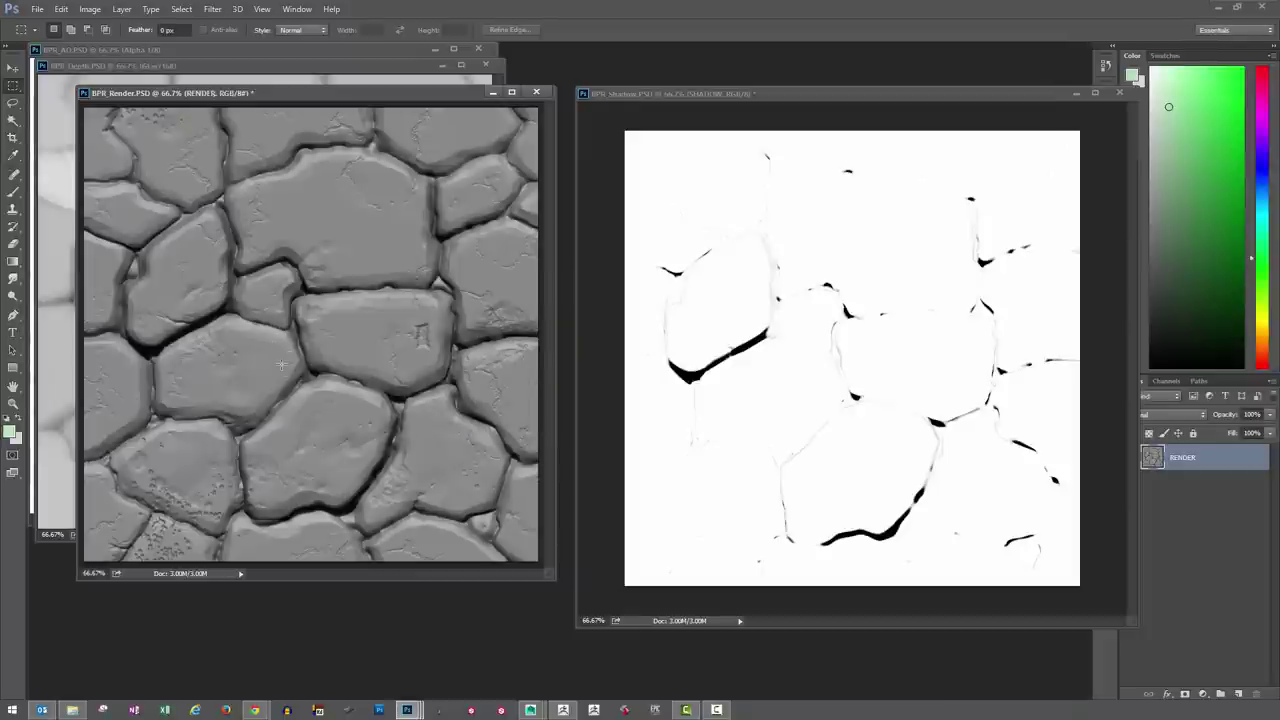
{"action": "key", "text": "v"}
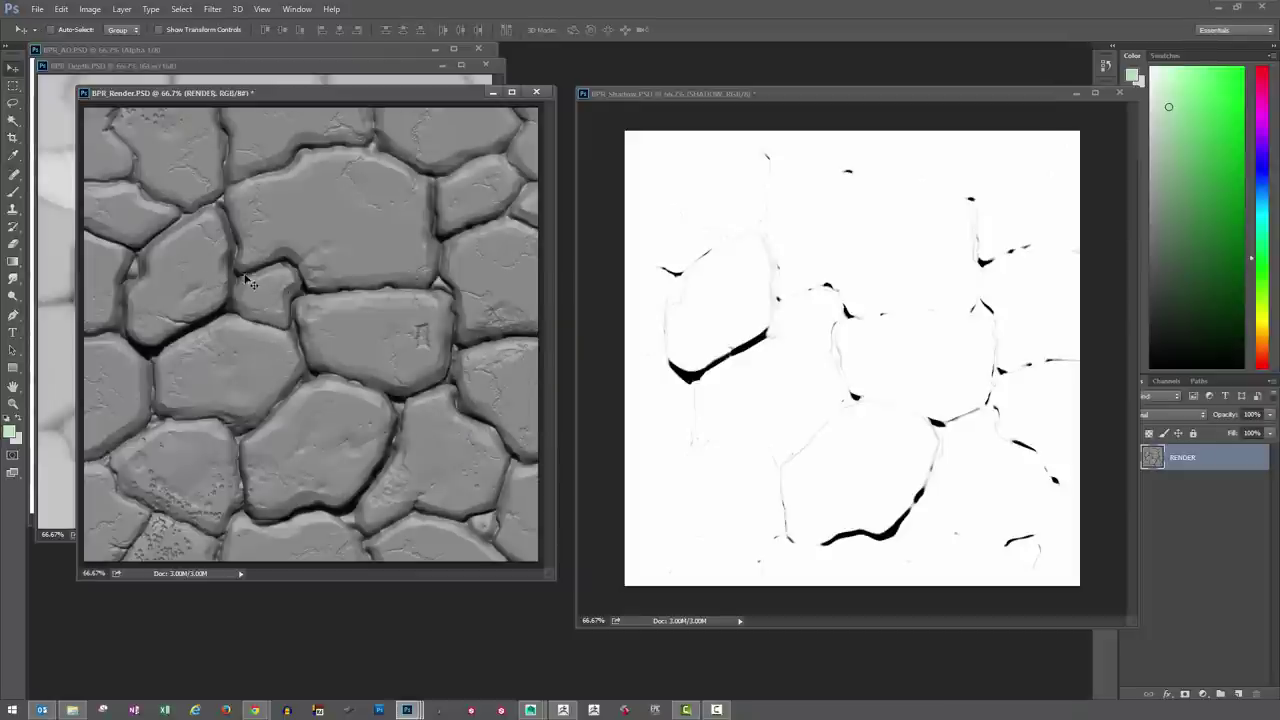
{"action": "left_click_drag", "start_coordinate": [249, 284], "coordinate": [705, 336]}
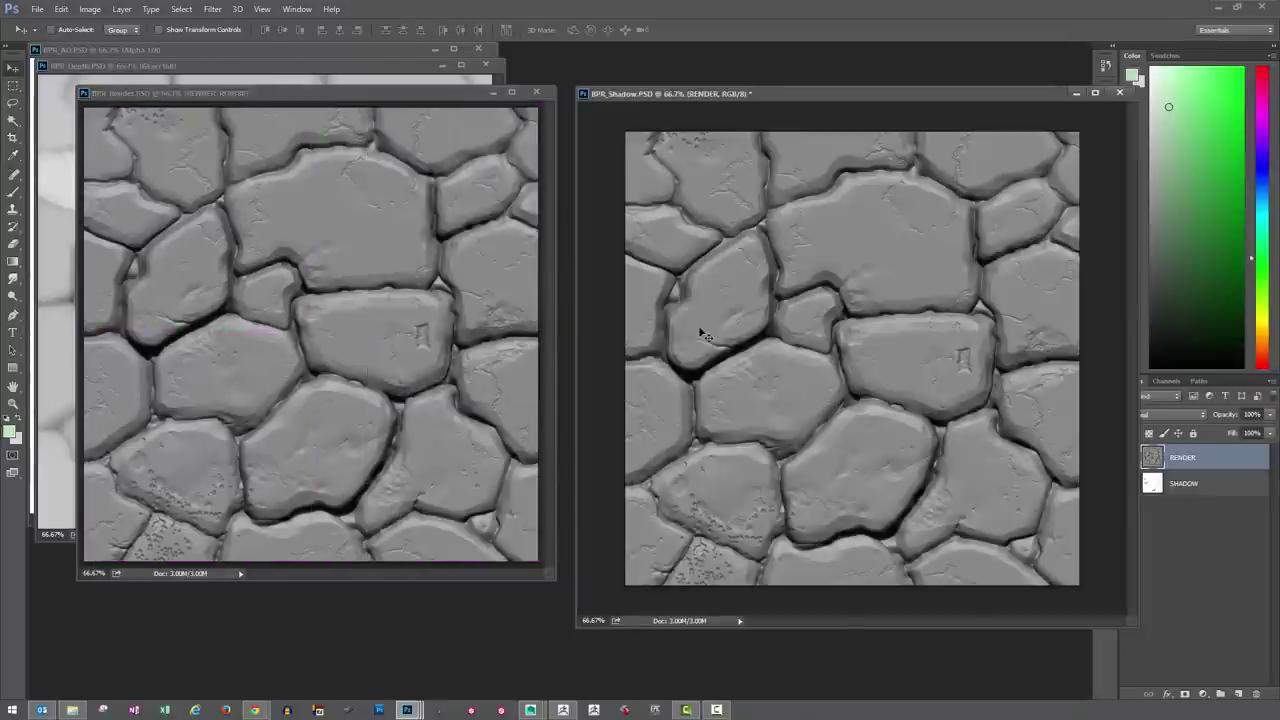
Close BPR_Render saving changes, then bring BPR_Depth forward and enlarge it
{"action": "left_click_drag", "start_coordinate": [476, 96], "coordinate": [460, 118]}
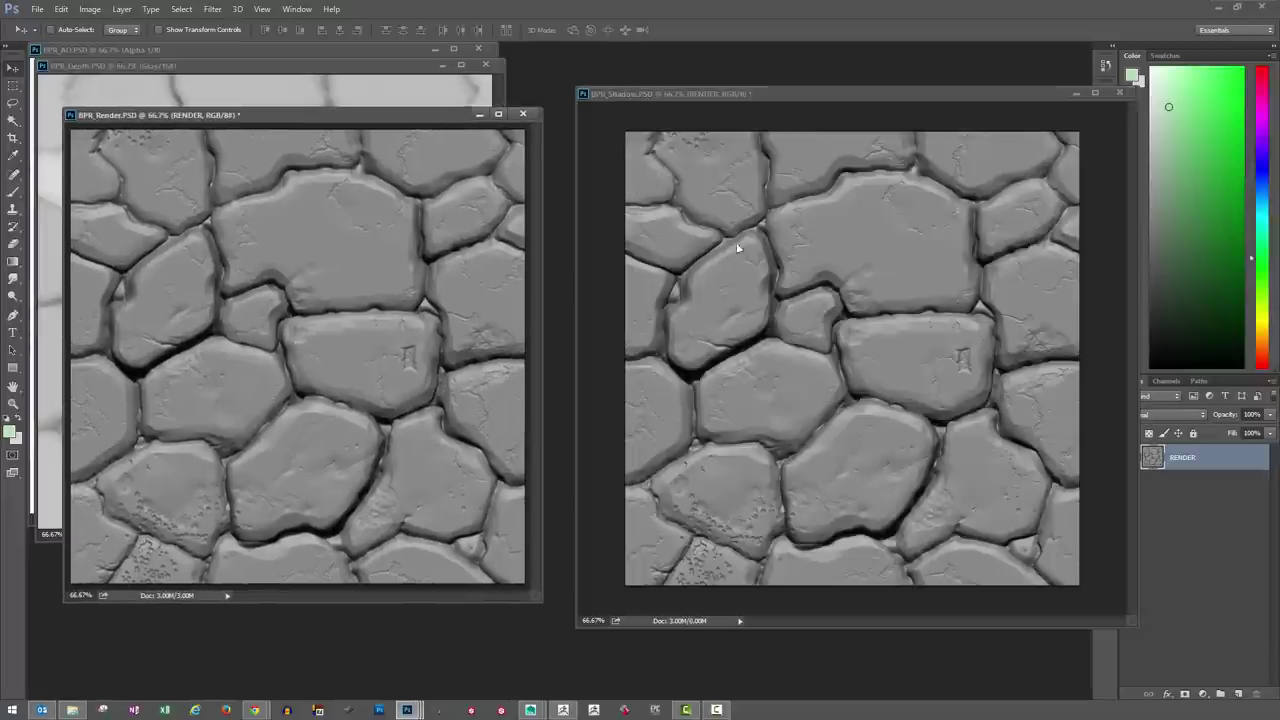
{"action": "left_click", "coordinate": [522, 113]}
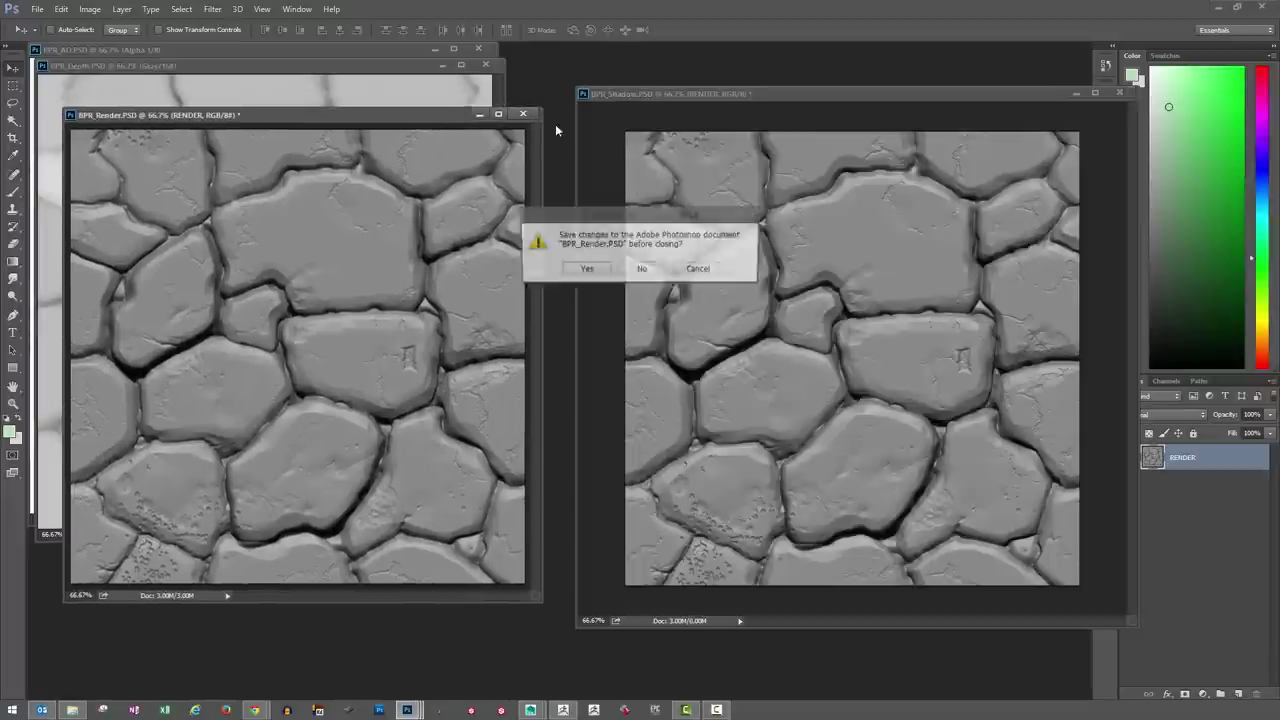
{"action": "left_click", "coordinate": [586, 270]}
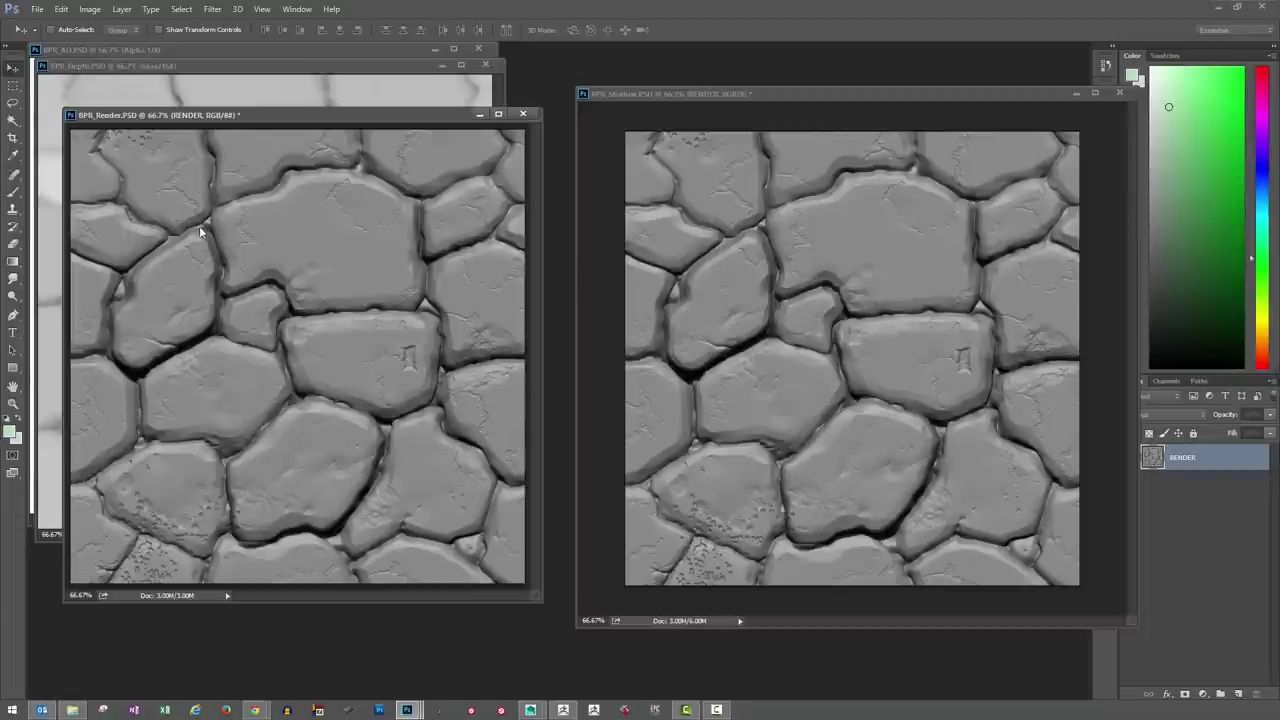
{"action": "left_click_drag", "start_coordinate": [336, 68], "coordinate": [378, 110]}
{"action": "left_click_drag", "start_coordinate": [546, 582], "coordinate": [556, 620]}
Convert the depth map to 8 Bits/Channel and RGB Color
{"action": "left_click", "coordinate": [90, 9]}
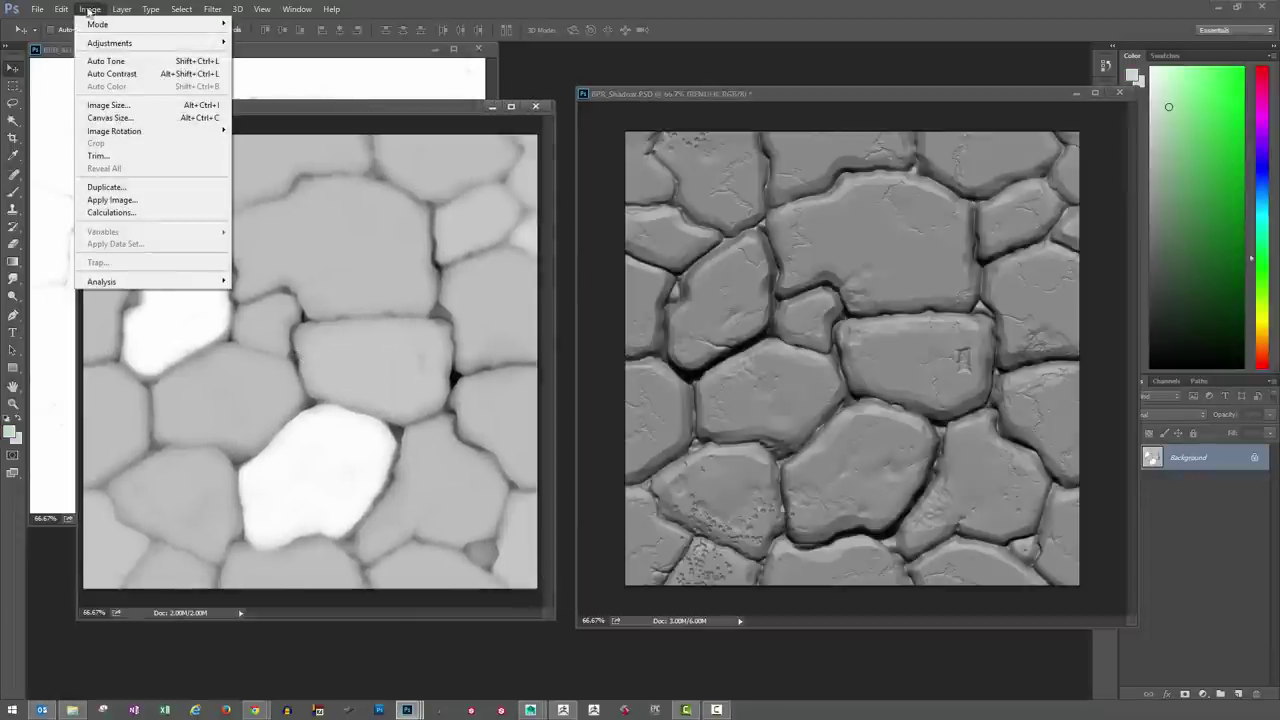
{"action": "mouse_move", "coordinate": [108, 28]}
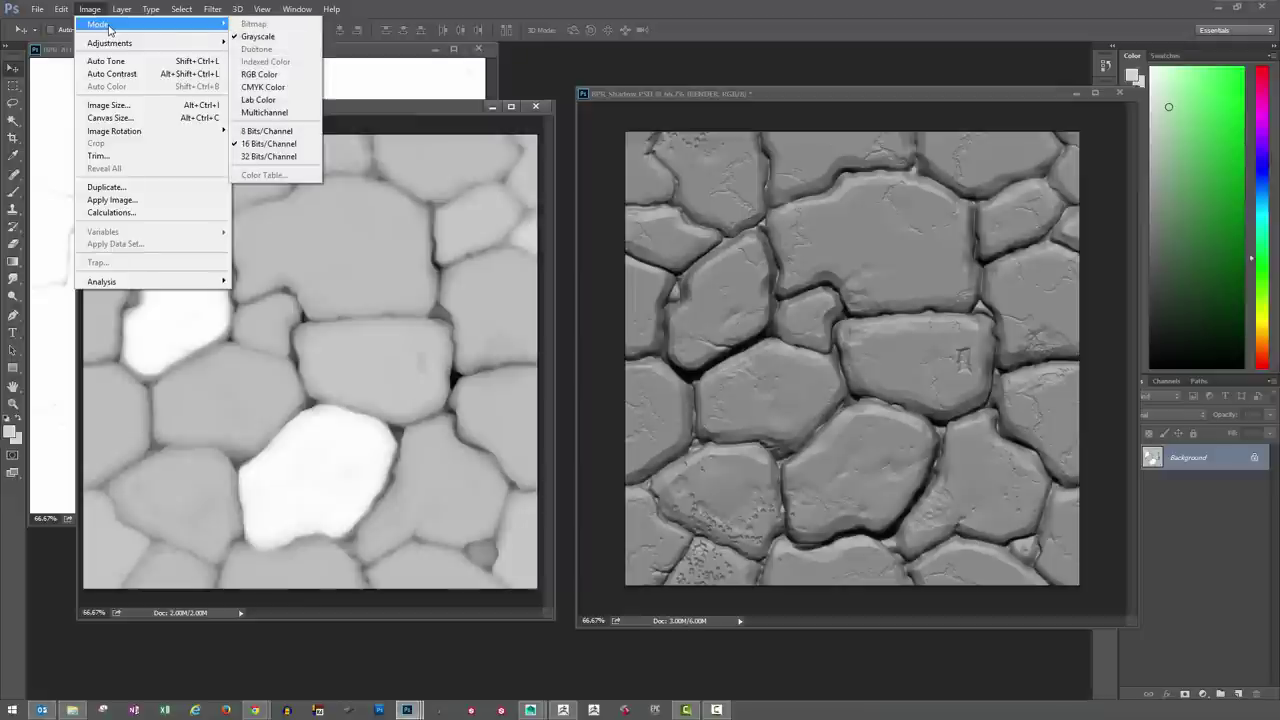
{"action": "left_click", "coordinate": [293, 131]}
{"action": "left_click", "coordinate": [90, 9]}
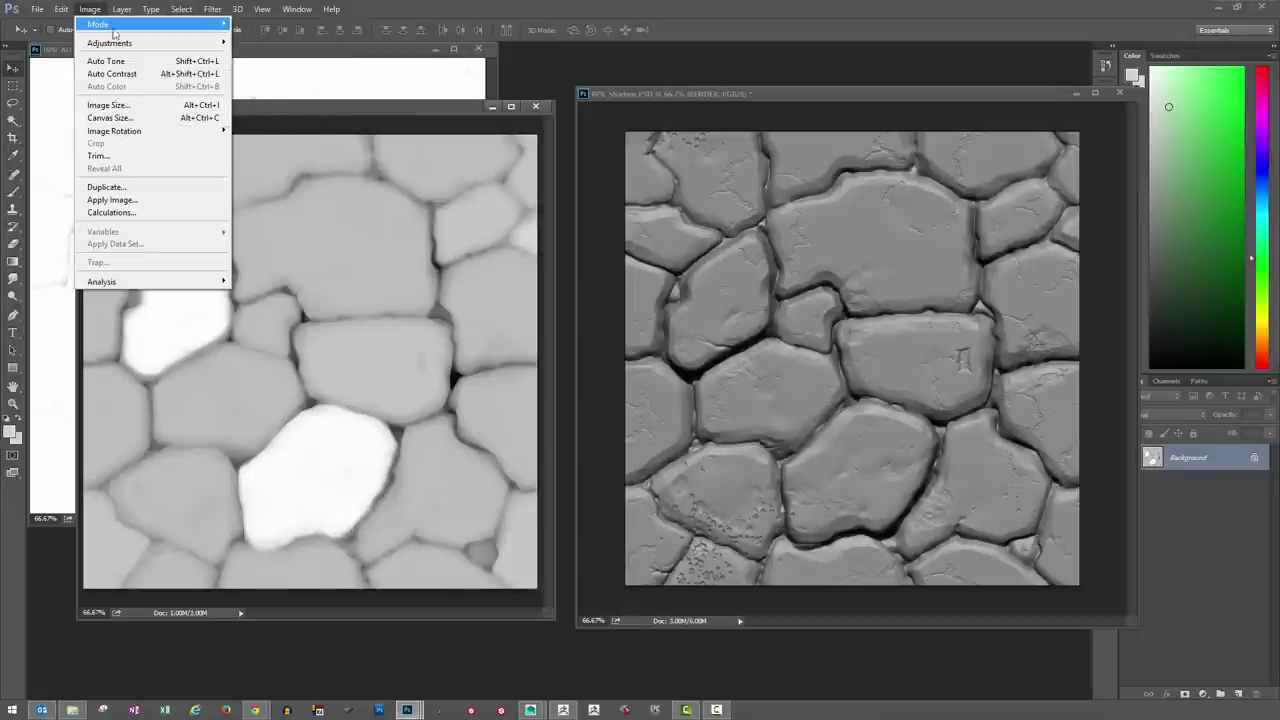
{"action": "mouse_move", "coordinate": [197, 31]}
{"action": "left_click", "coordinate": [296, 104]}
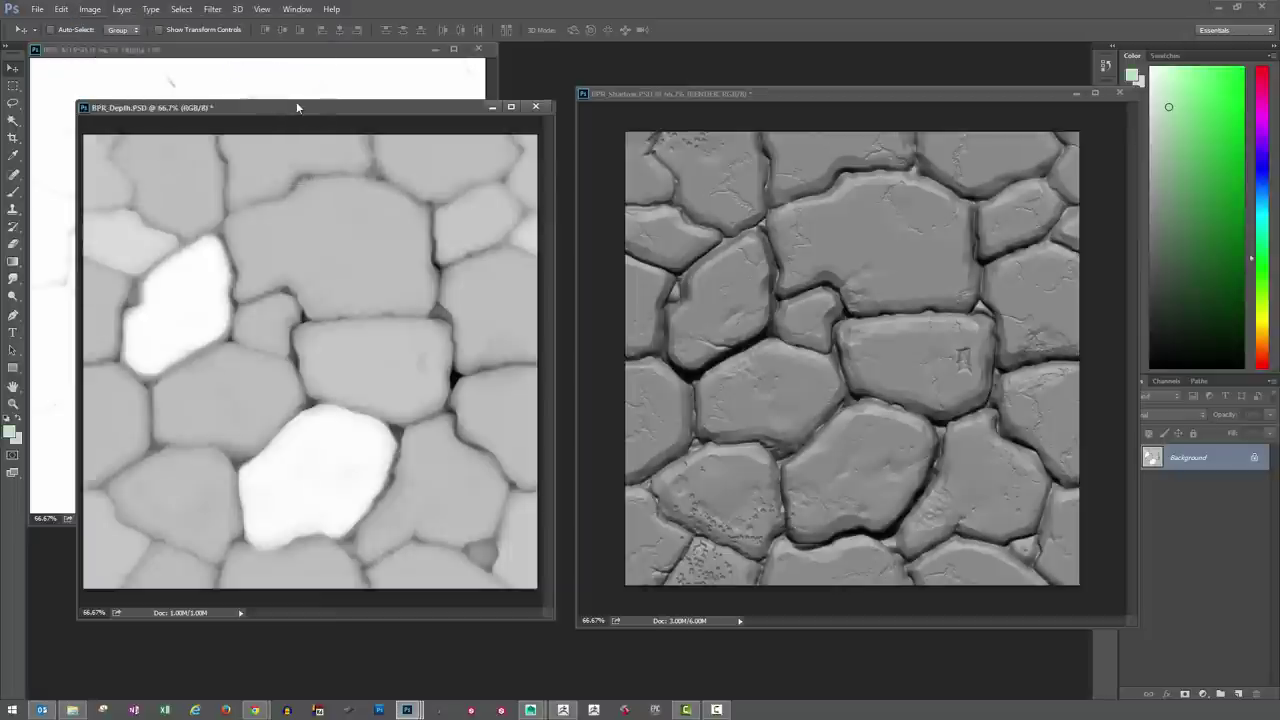
Name the depth layer DEPTH, drag it into BPR_Shadow, and close BPR_Depth saving changes
{"action": "double_click", "coordinate": [1161, 460]}
{"action": "type", "text": "DEPTH"}
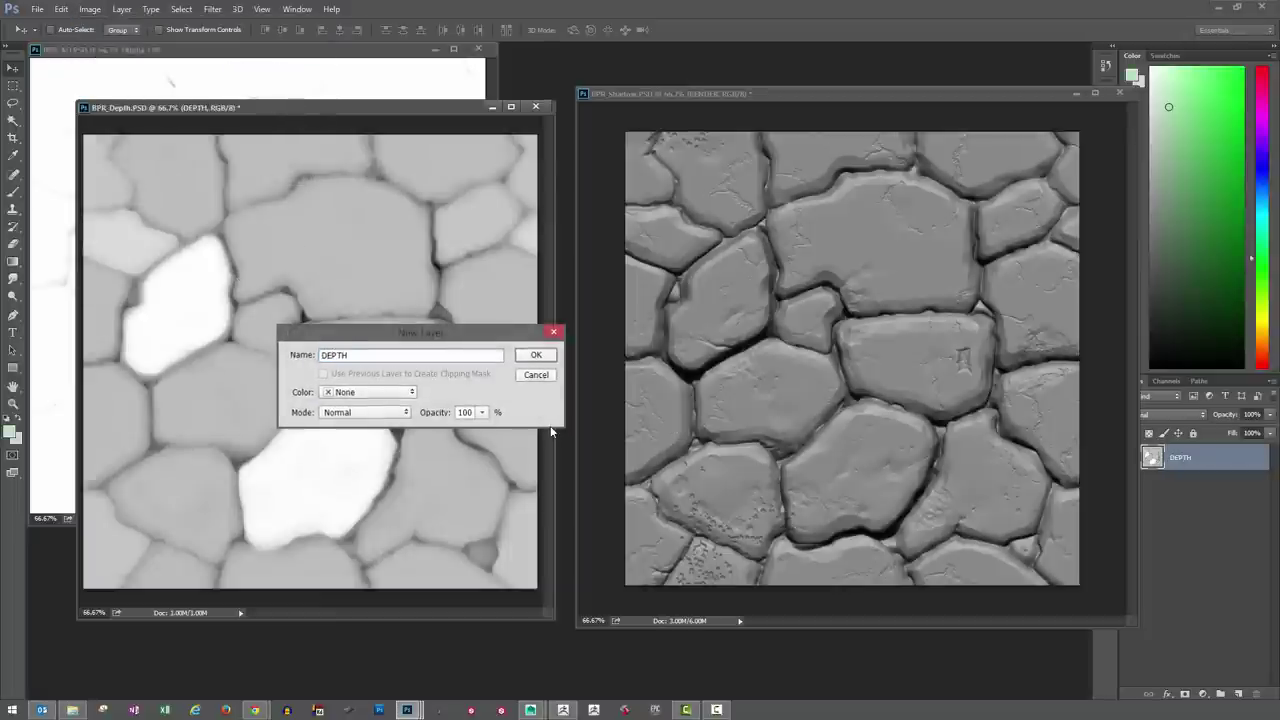
{"action": "key", "text": "Return"}
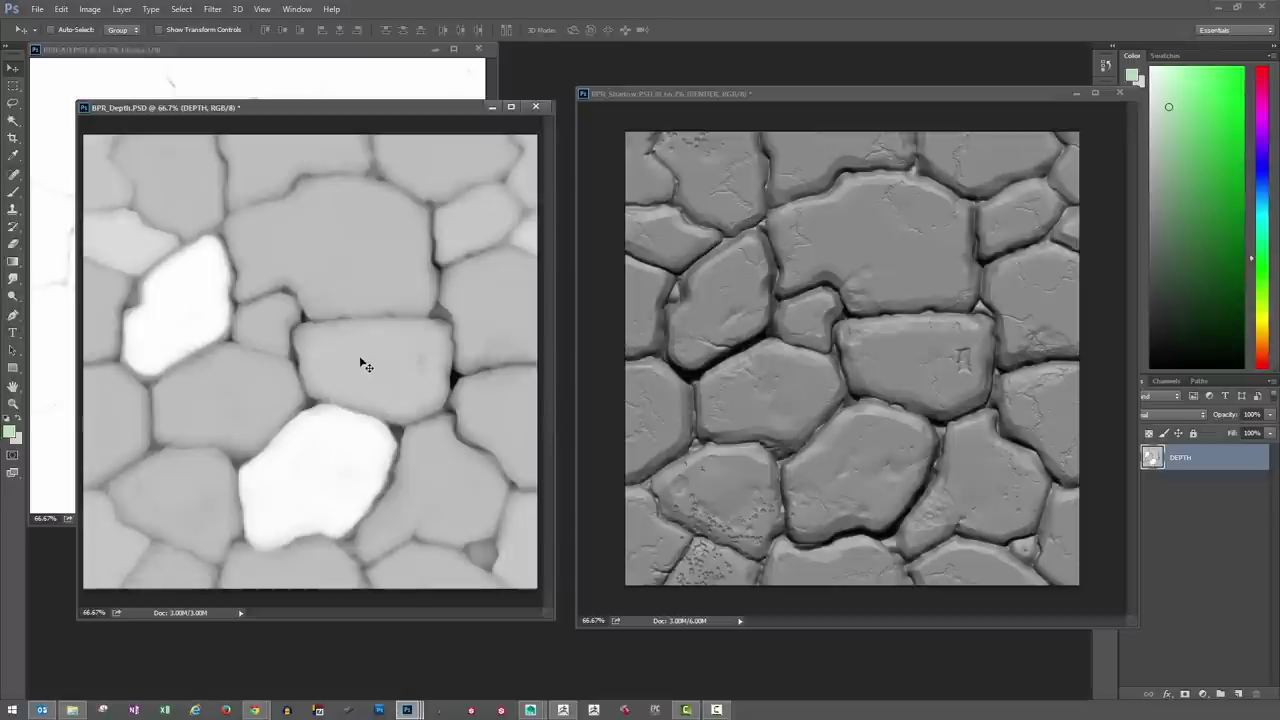
{"action": "left_click_drag", "start_coordinate": [360, 366], "coordinate": [780, 381], "text": "shift"}
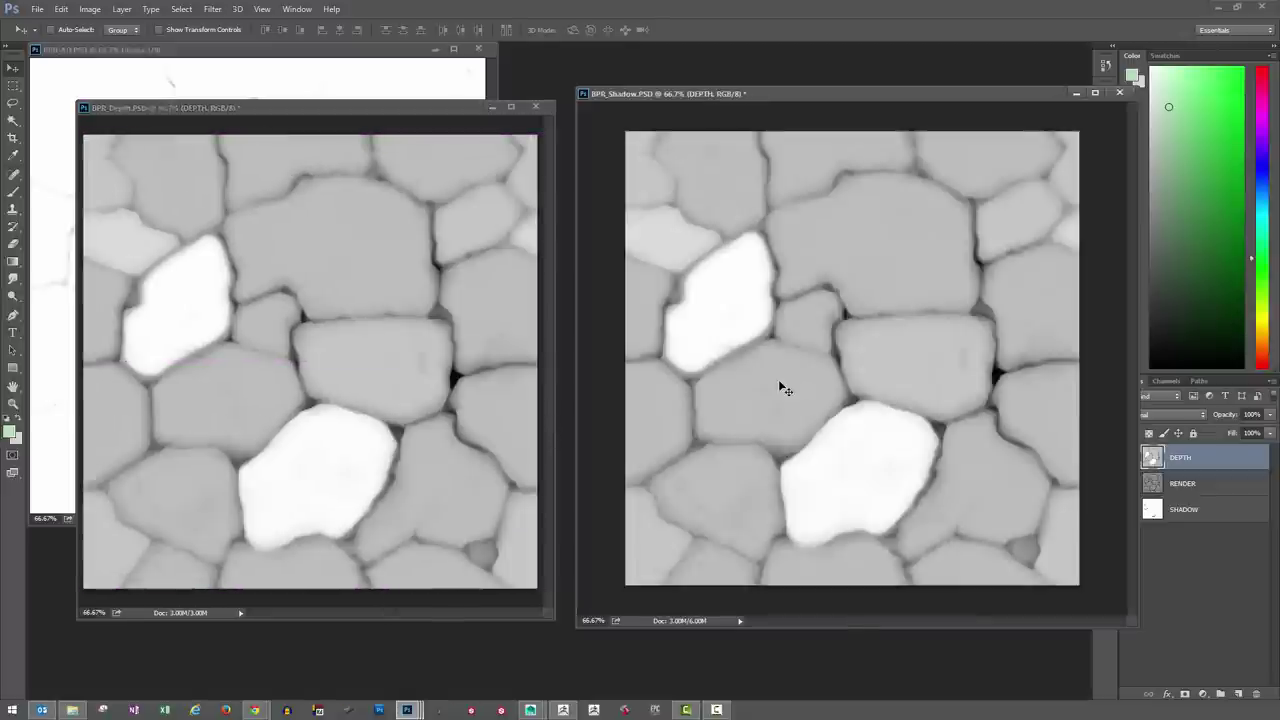
{"action": "left_click", "coordinate": [536, 107]}
{"action": "left_click", "coordinate": [551, 266]}
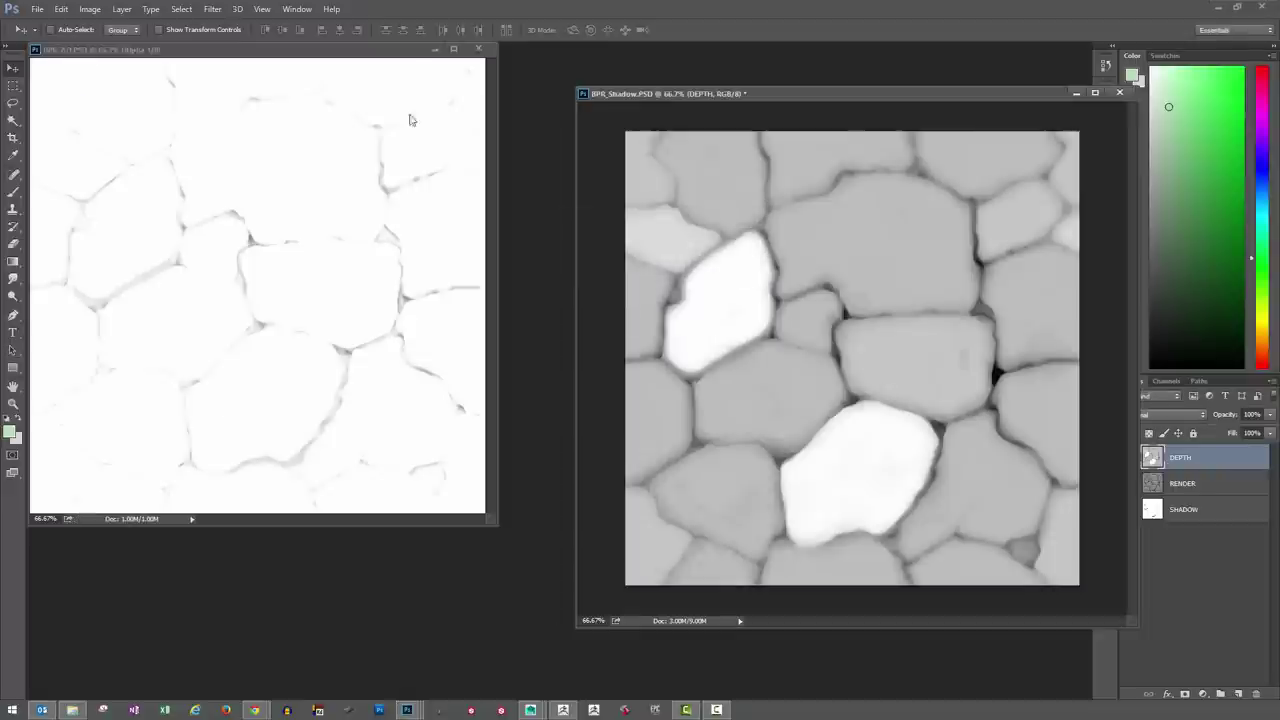
Convert the AO map to Grayscale, then to RGB Color
{"action": "left_click_drag", "start_coordinate": [294, 60], "coordinate": [328, 90]}
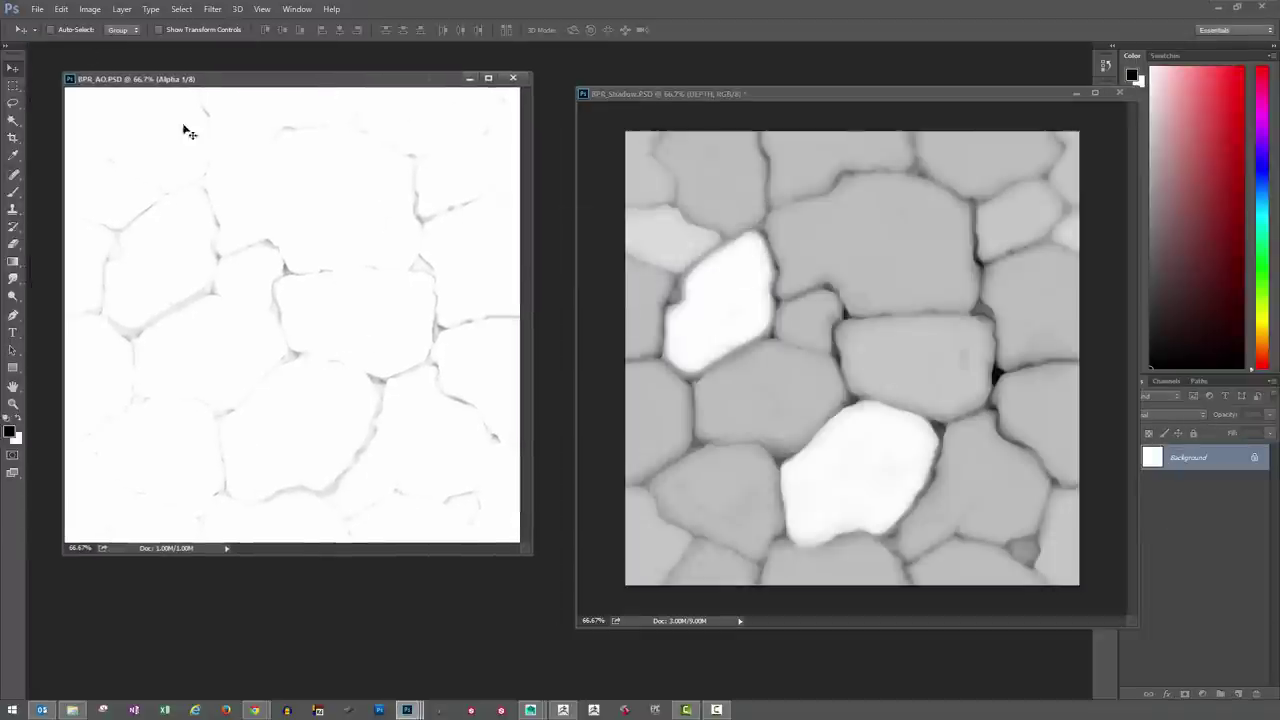
{"action": "left_click", "coordinate": [90, 10]}
{"action": "mouse_move", "coordinate": [104, 26]}
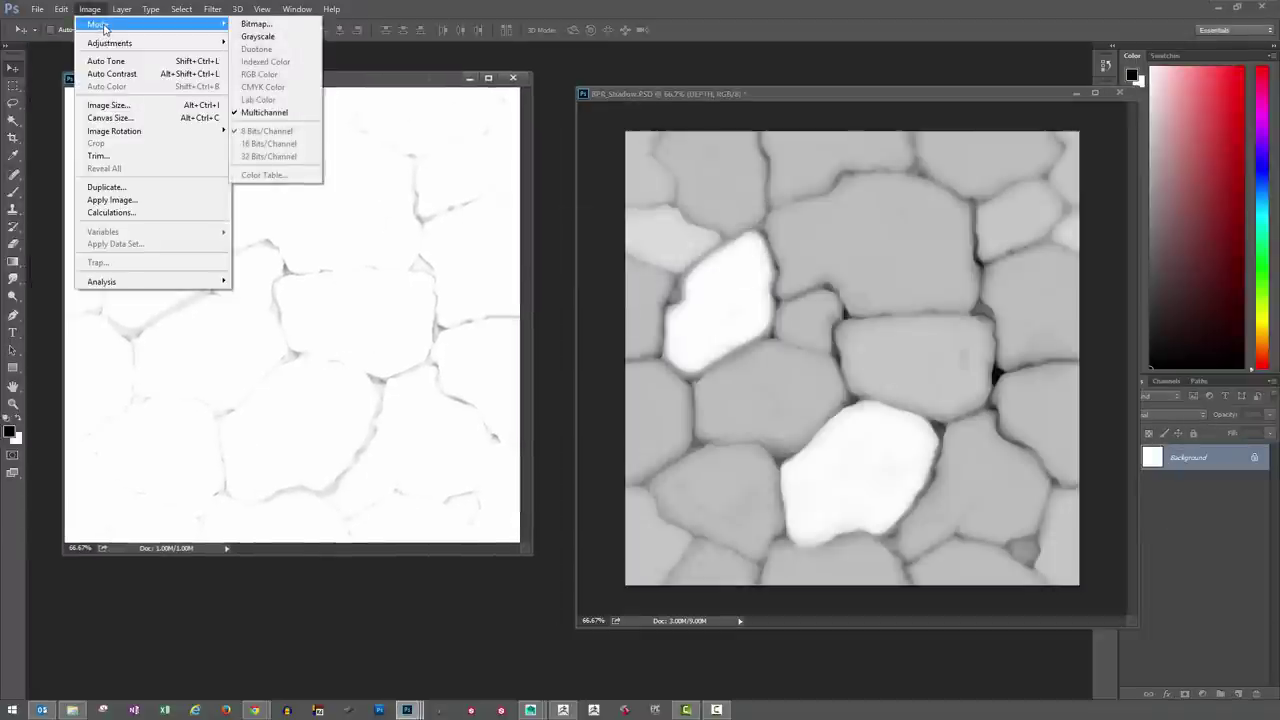
{"action": "left_click", "coordinate": [258, 37]}
{"action": "left_click", "coordinate": [90, 9]}
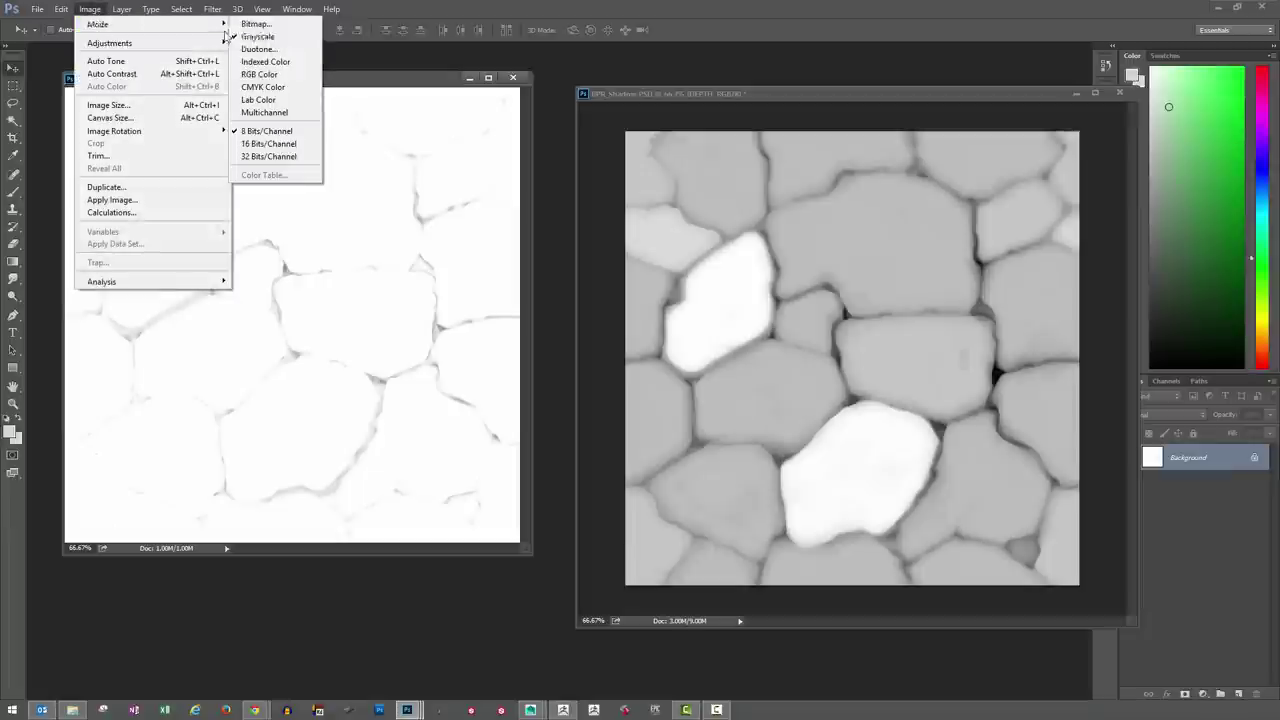
{"action": "left_click", "coordinate": [262, 74]}
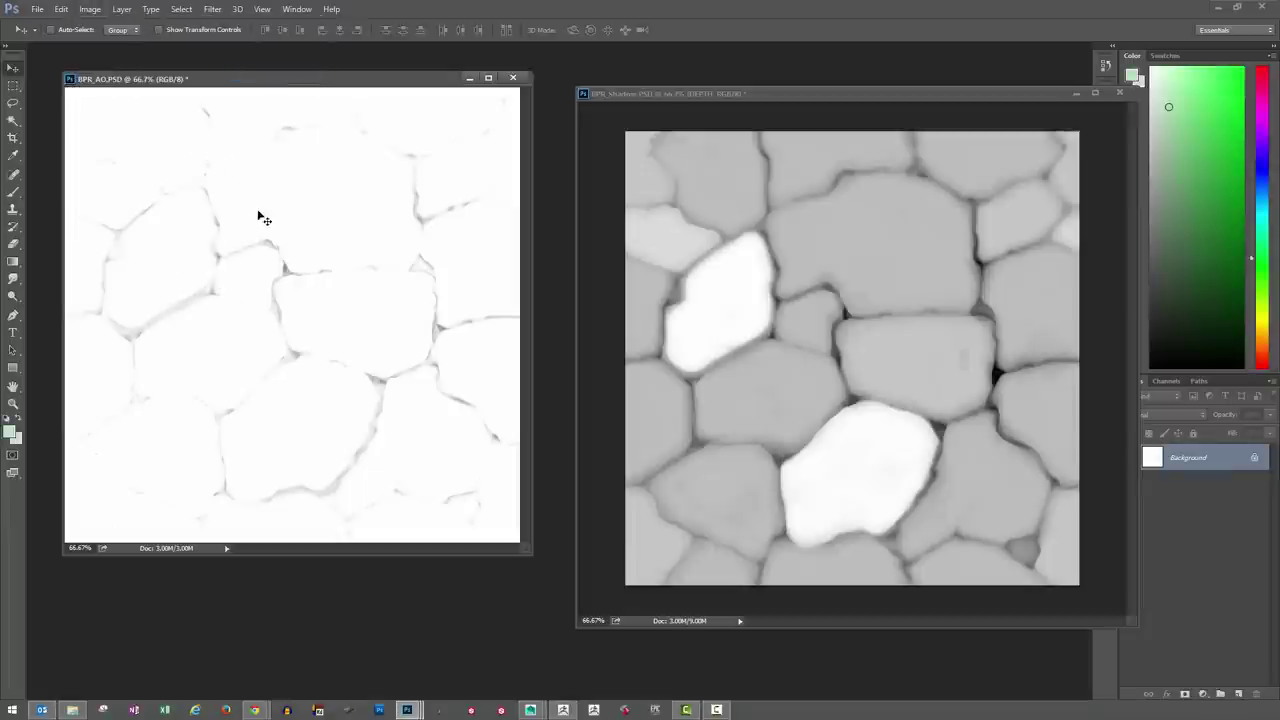
Rename the AO background layer AO and drag it into BPR_Shadow
{"action": "double_click", "coordinate": [1186, 458]}
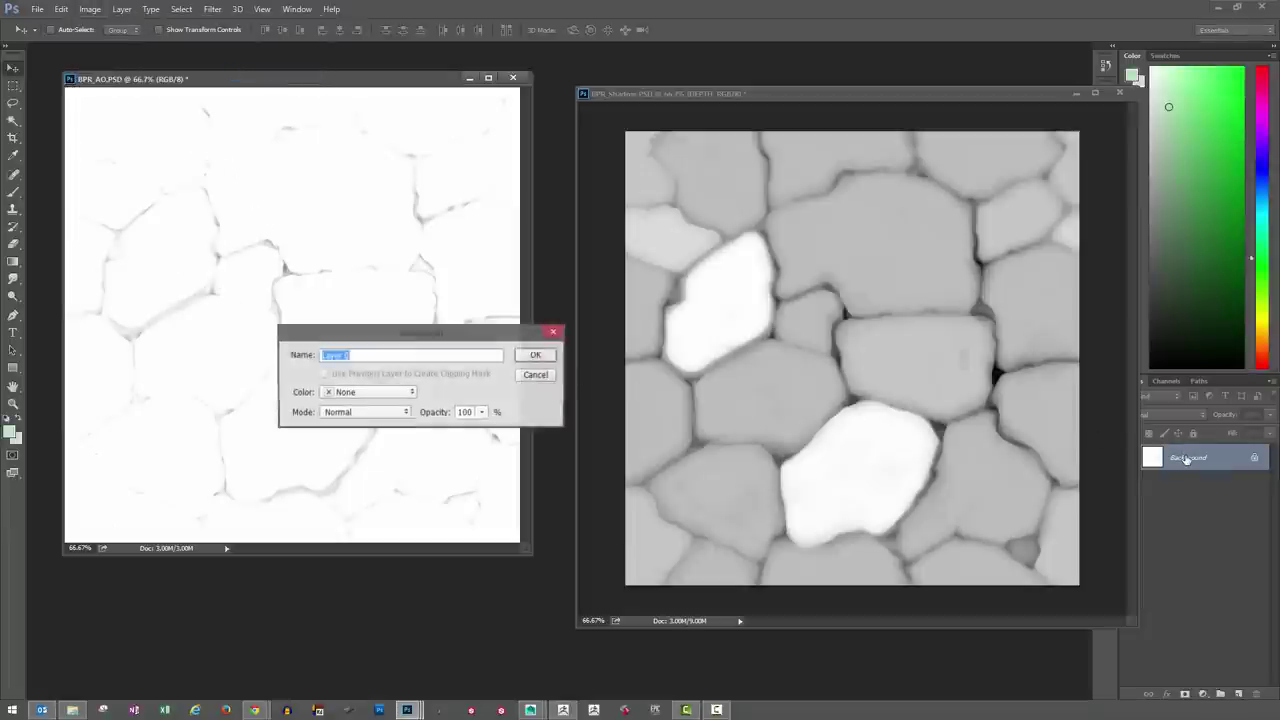
{"action": "type", "text": "AO"}
{"action": "key", "text": "Return"}
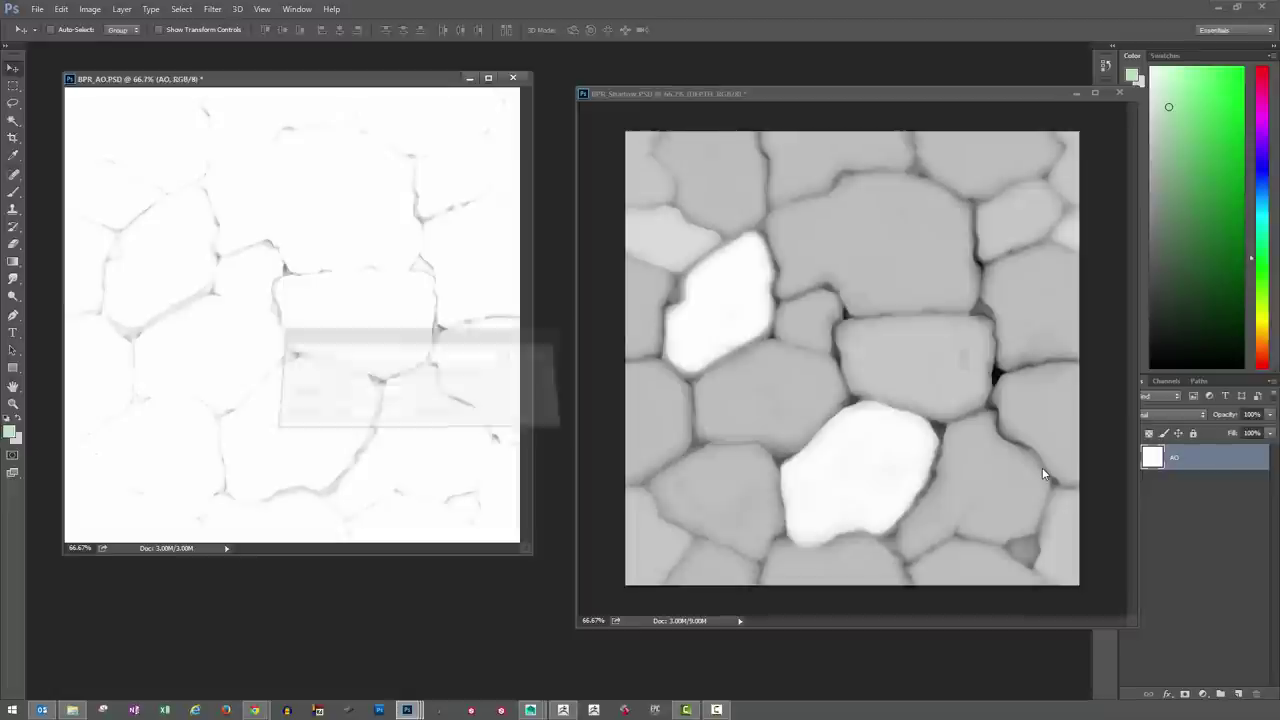
{"action": "left_click_drag", "start_coordinate": [426, 80], "coordinate": [411, 80]}
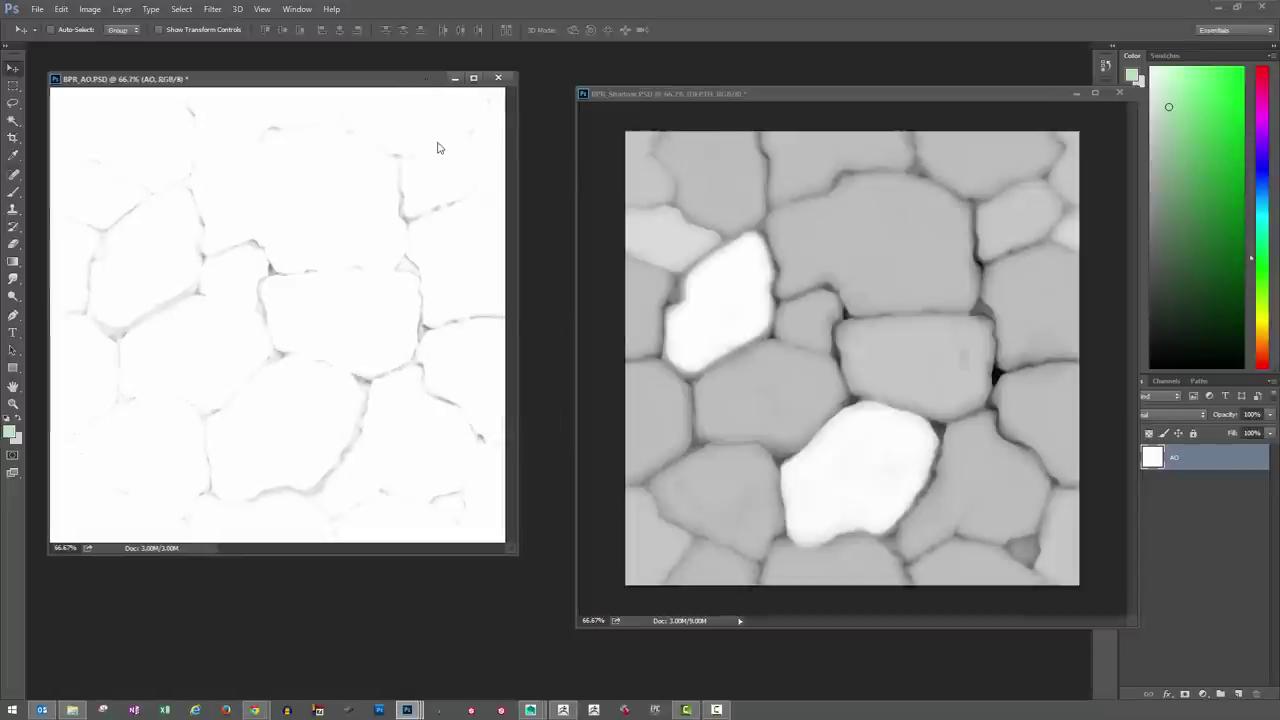
{"action": "left_click_drag", "start_coordinate": [336, 228], "coordinate": [766, 309], "text": "shift"}
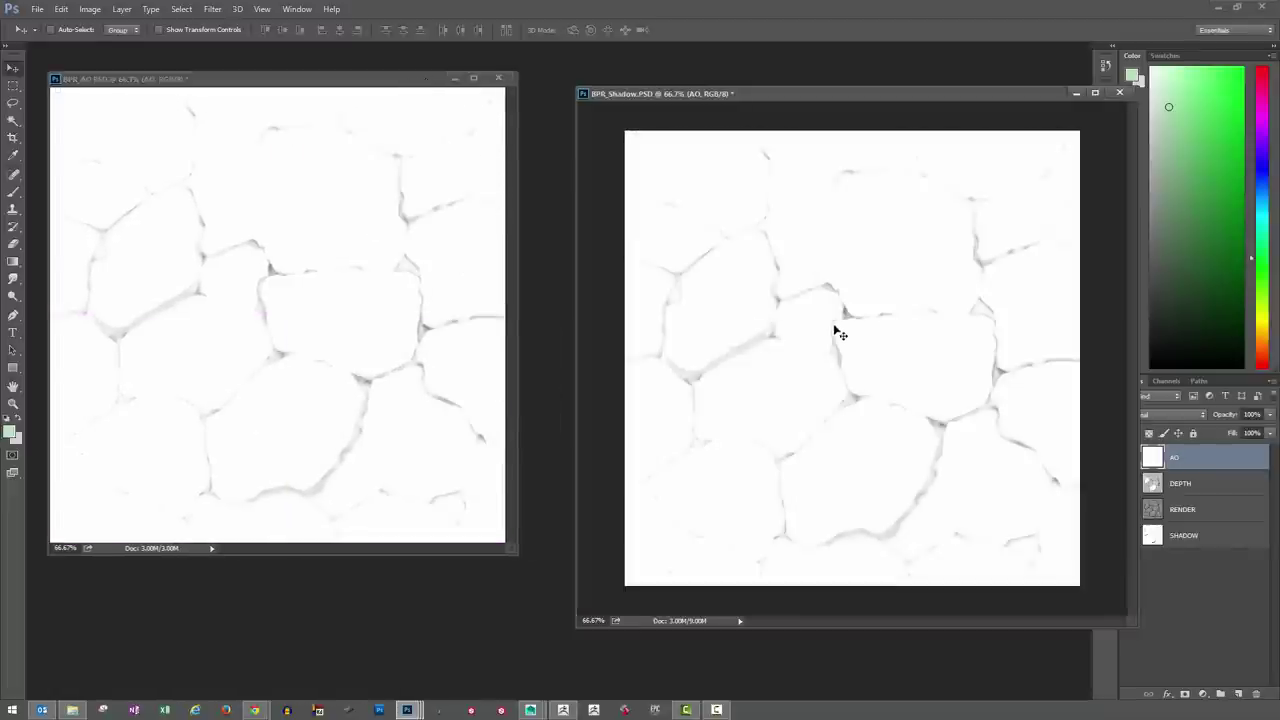
Close BPR_AO saving changes, then start saving BPR_Shadow under a new name
{"action": "left_click", "coordinate": [499, 79]}
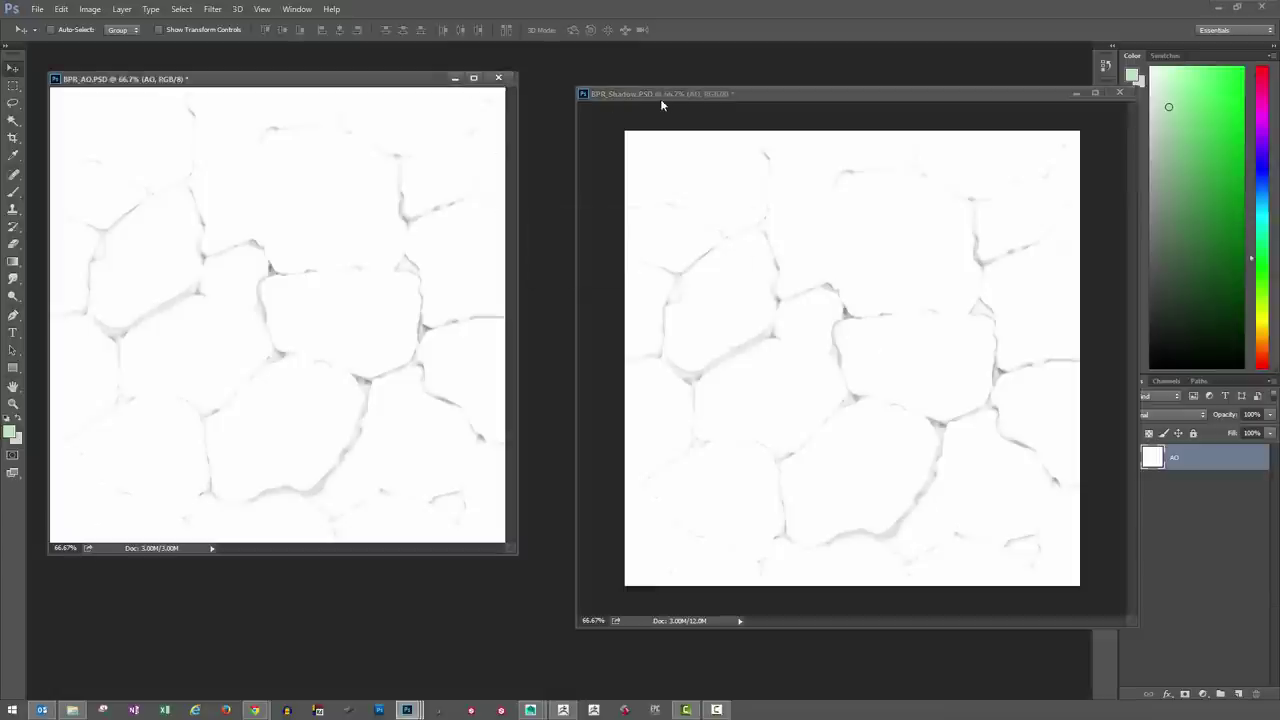
{"action": "left_click", "coordinate": [599, 270]}
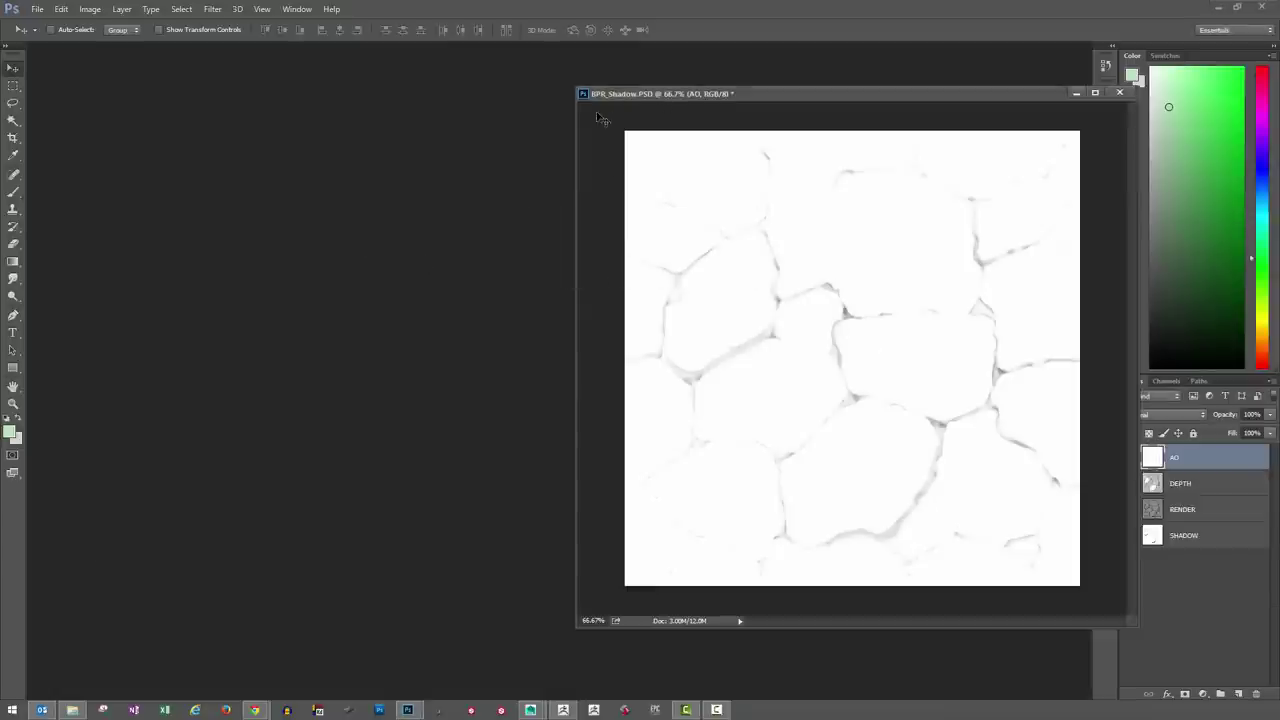
{"action": "left_click_drag", "start_coordinate": [620, 101], "coordinate": [227, 90]}
{"action": "key", "text": "ctrl+shift+s"}
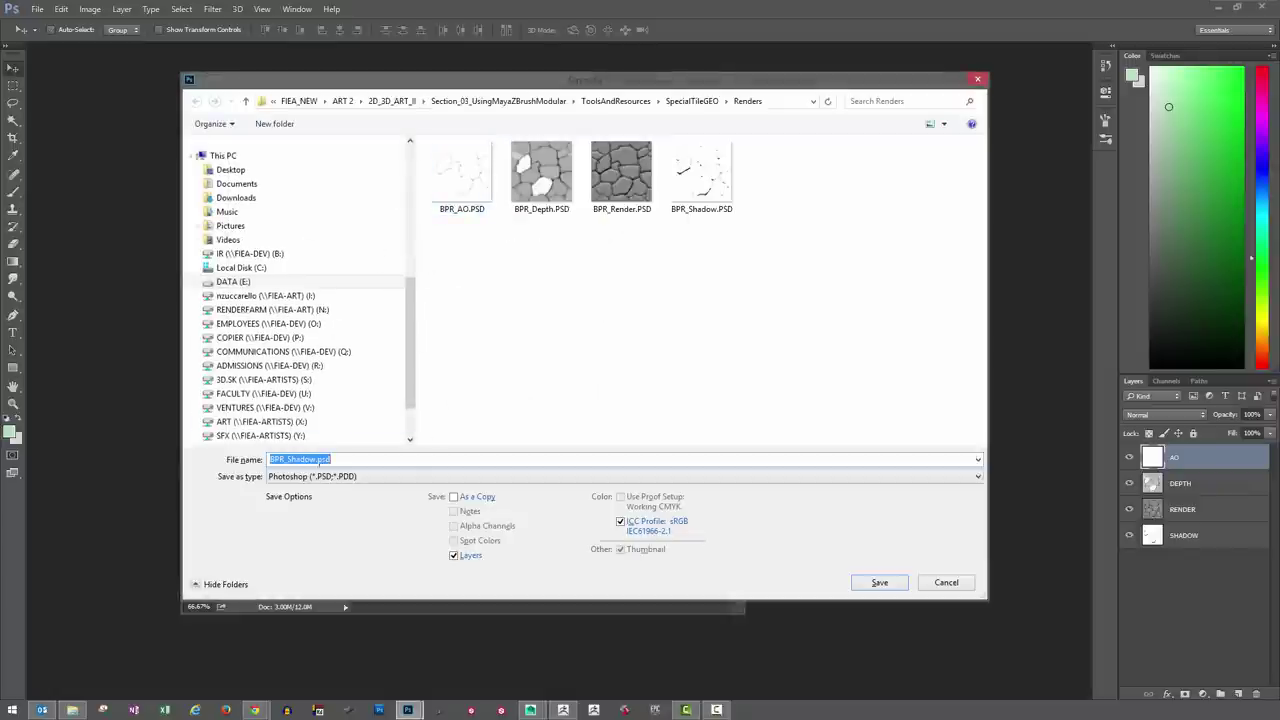
Save the layered document as Renders_ALL.psd in the Renders folder
{"action": "type", "text": "Renders_ALL"}
{"action": "left_click", "coordinate": [873, 583]}
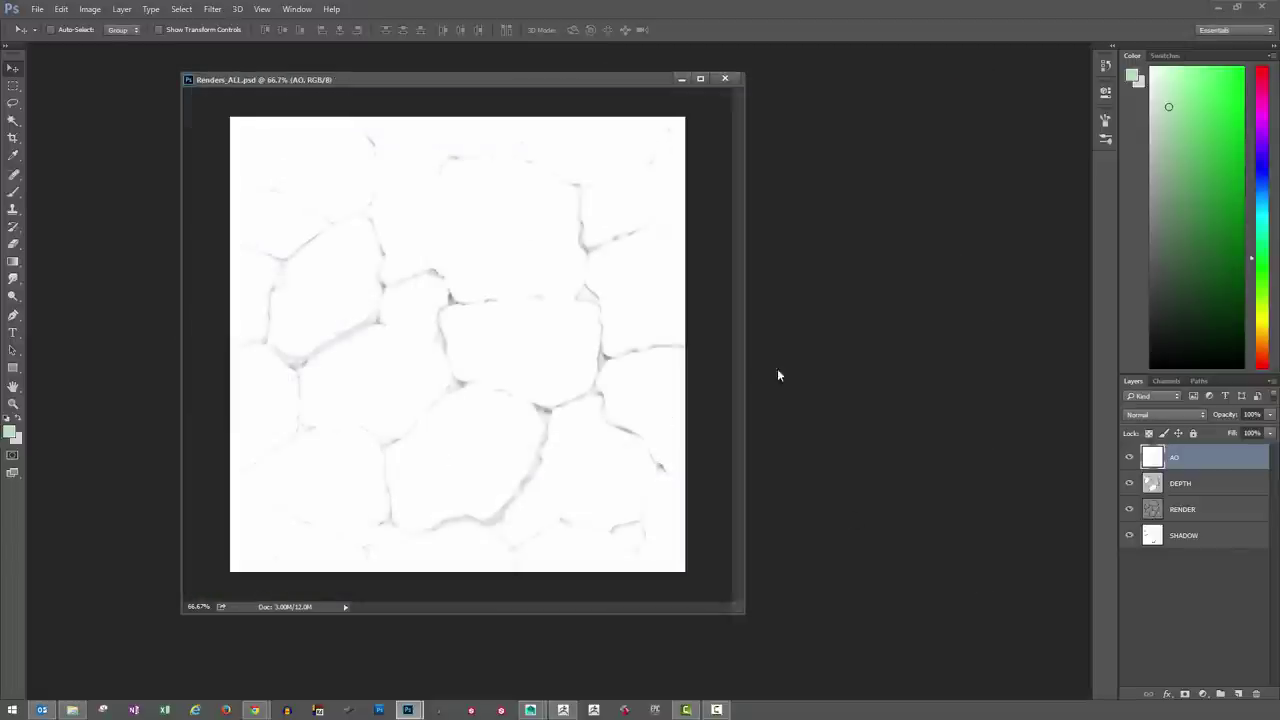
Offset the AO layer 512/512 with Wrap Around, then repeat the filter to restore it
{"action": "left_click", "coordinate": [211, 9]}
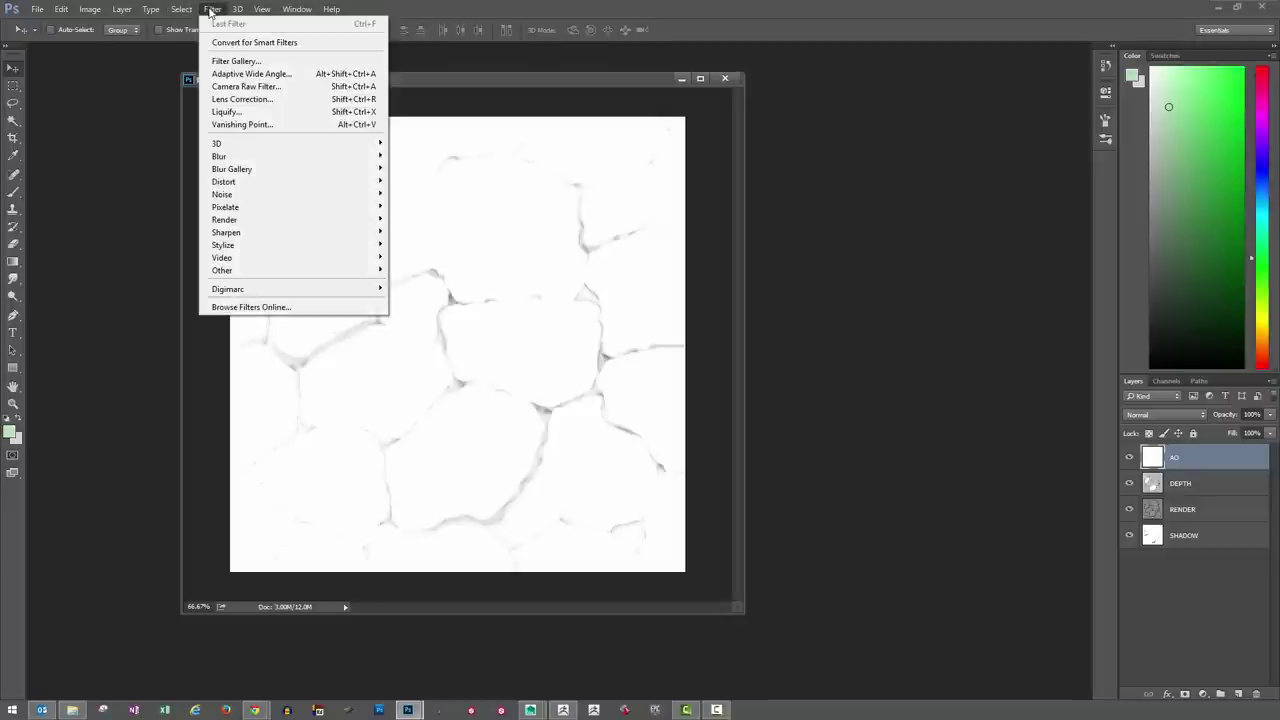
{"action": "mouse_move", "coordinate": [251, 271]}
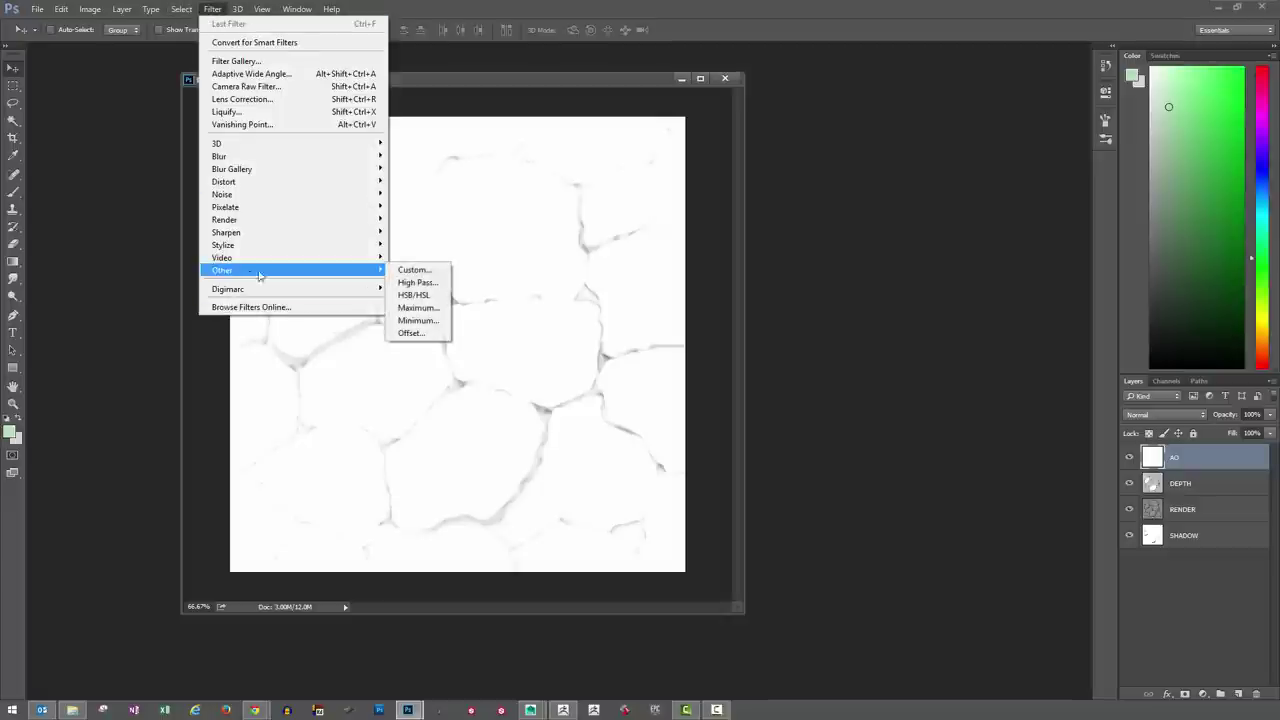
{"action": "left_click", "coordinate": [428, 334]}
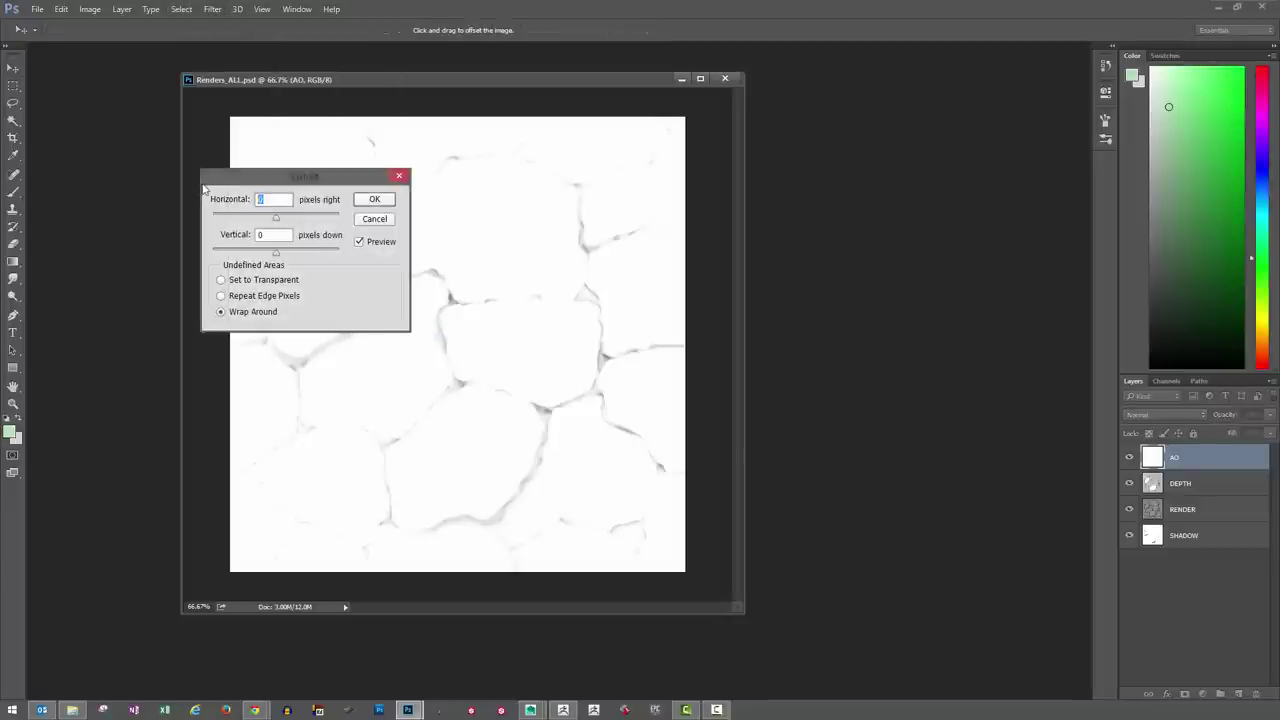
{"action": "type", "text": "512"}
{"action": "key", "text": "Tab"}
{"action": "type", "text": "512"}
{"action": "left_click_drag", "start_coordinate": [322, 187], "coordinate": [124, 259]}
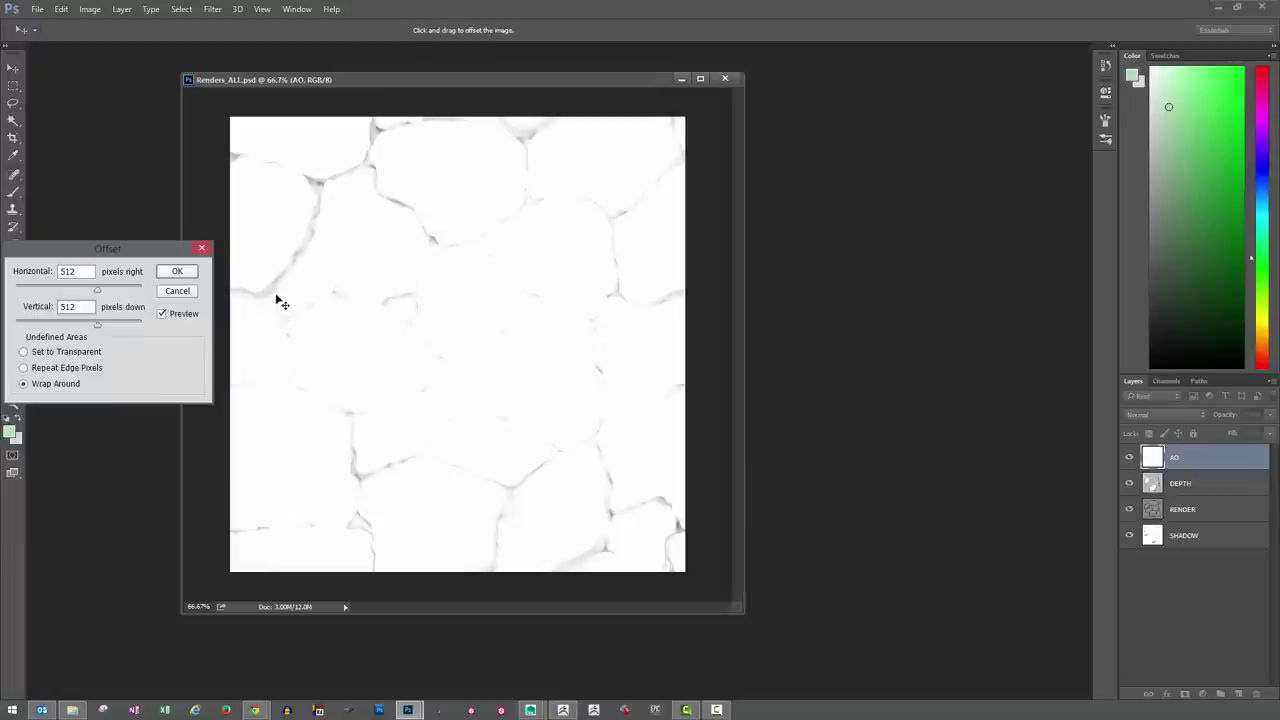
{"action": "left_click", "coordinate": [177, 272]}
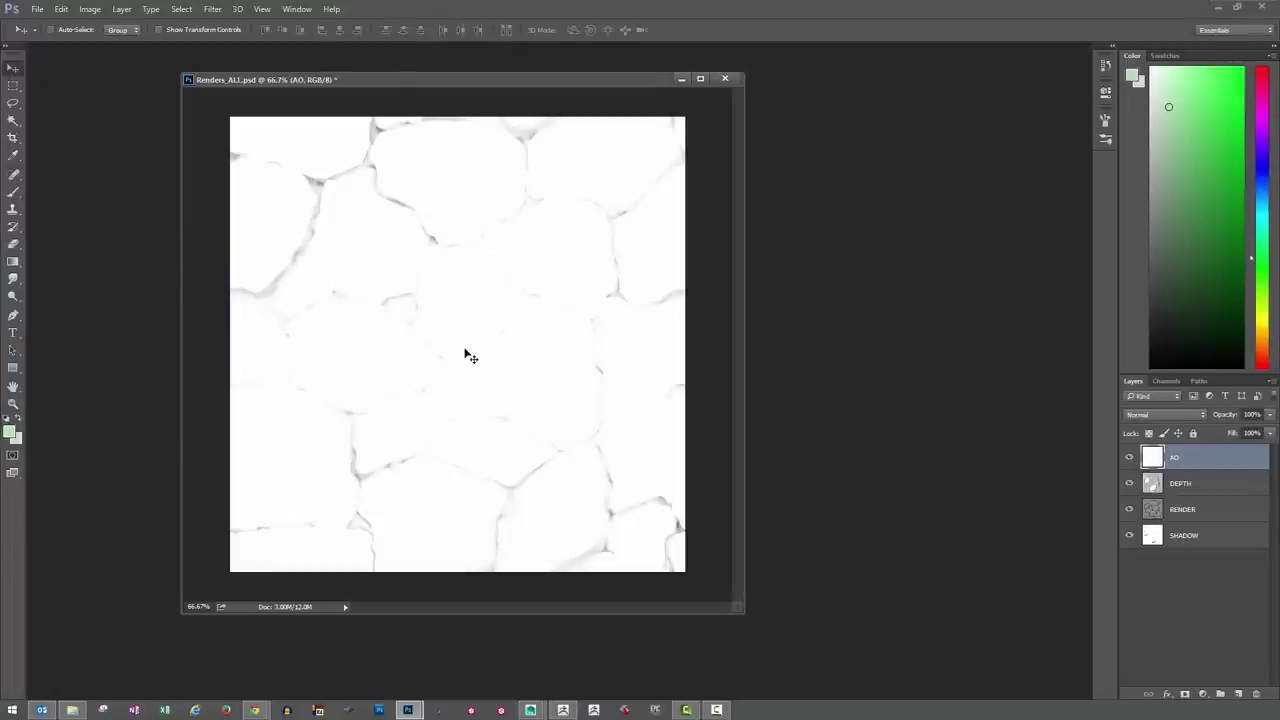
{"action": "left_click", "coordinate": [213, 10]}
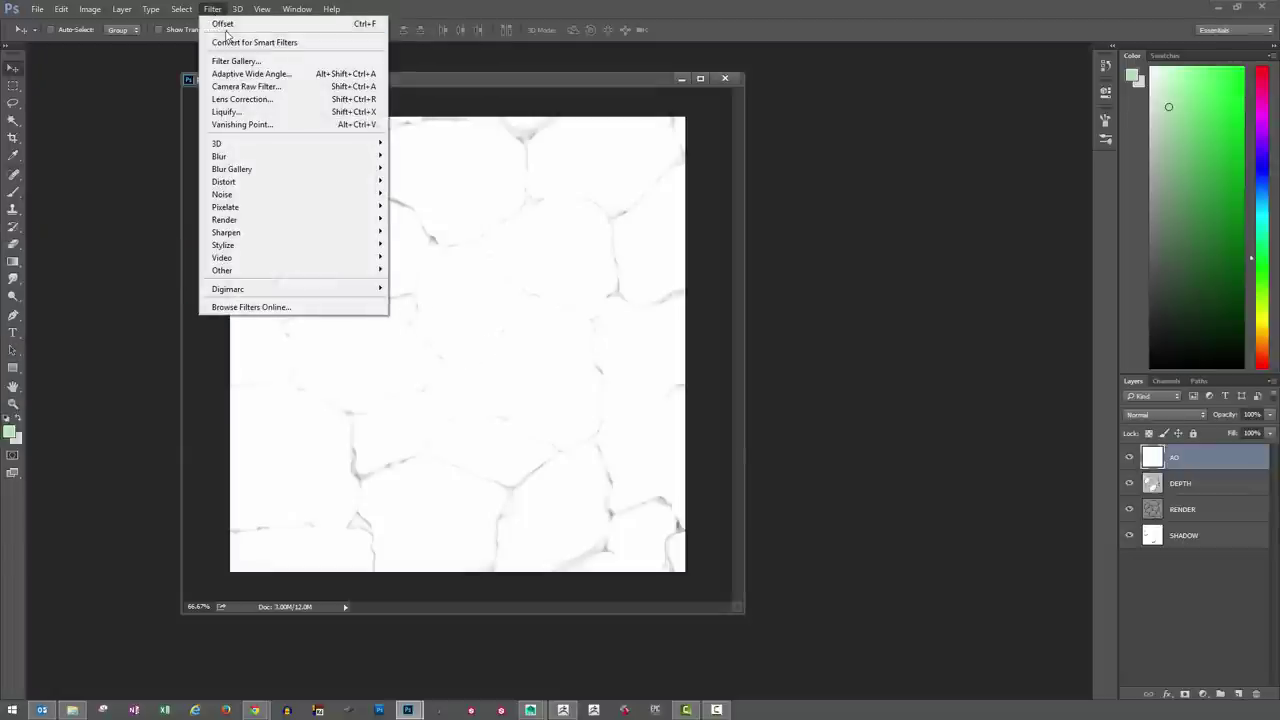
{"action": "left_click", "coordinate": [230, 22]}
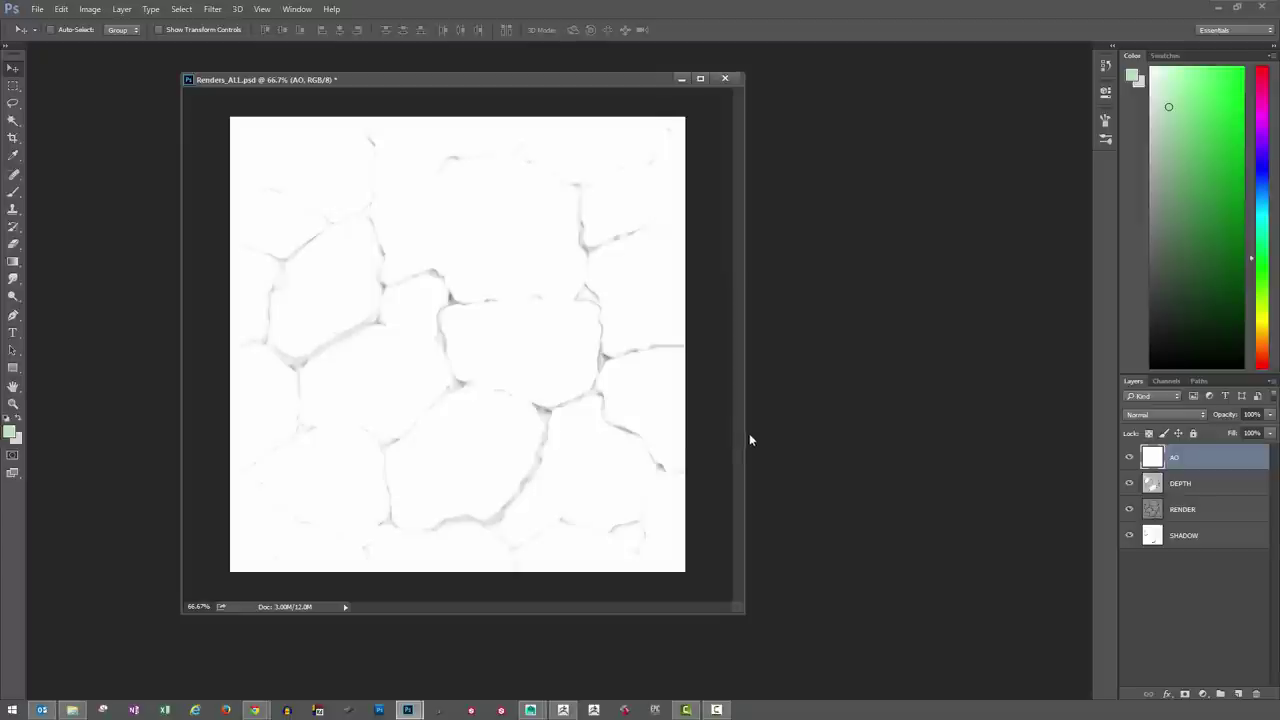
Hide AO, reapply the 512-pixel offset to DEPTH, and zoom in on its vertical seam
{"action": "left_click", "coordinate": [1128, 457]}
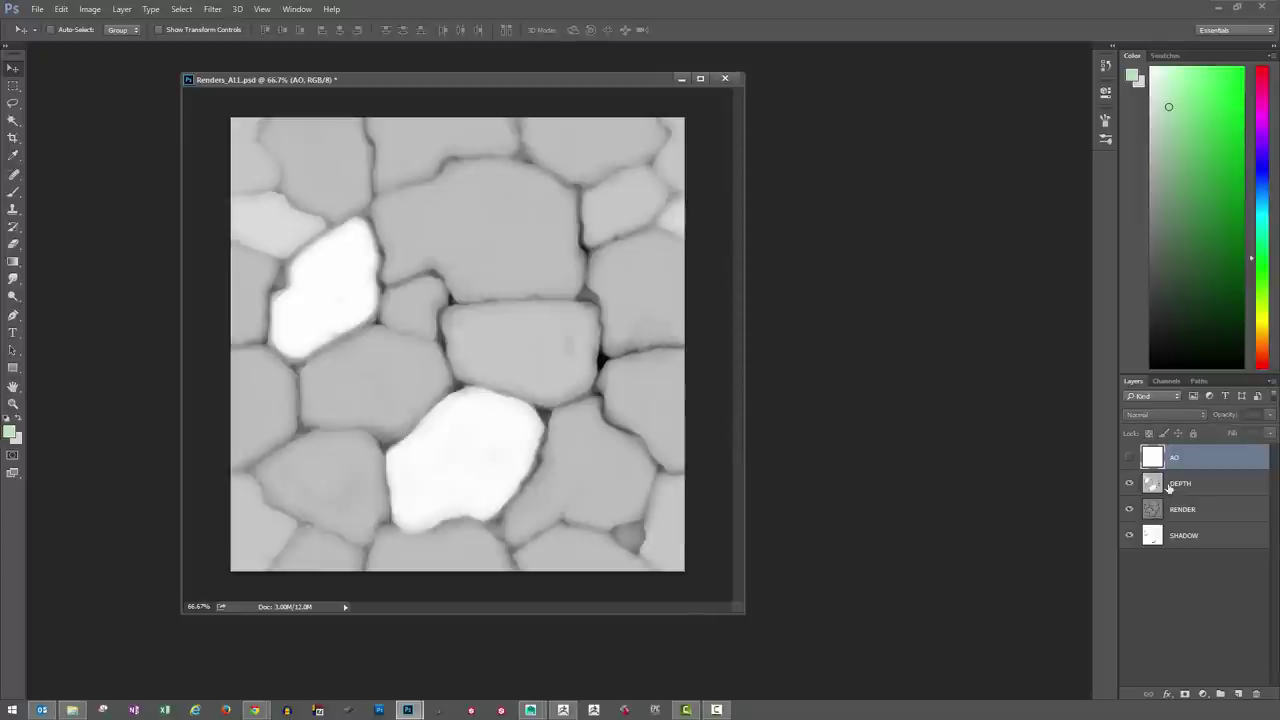
{"action": "left_click", "coordinate": [1168, 488]}
{"action": "left_click", "coordinate": [214, 8]}
{"action": "left_click", "coordinate": [227, 22]}
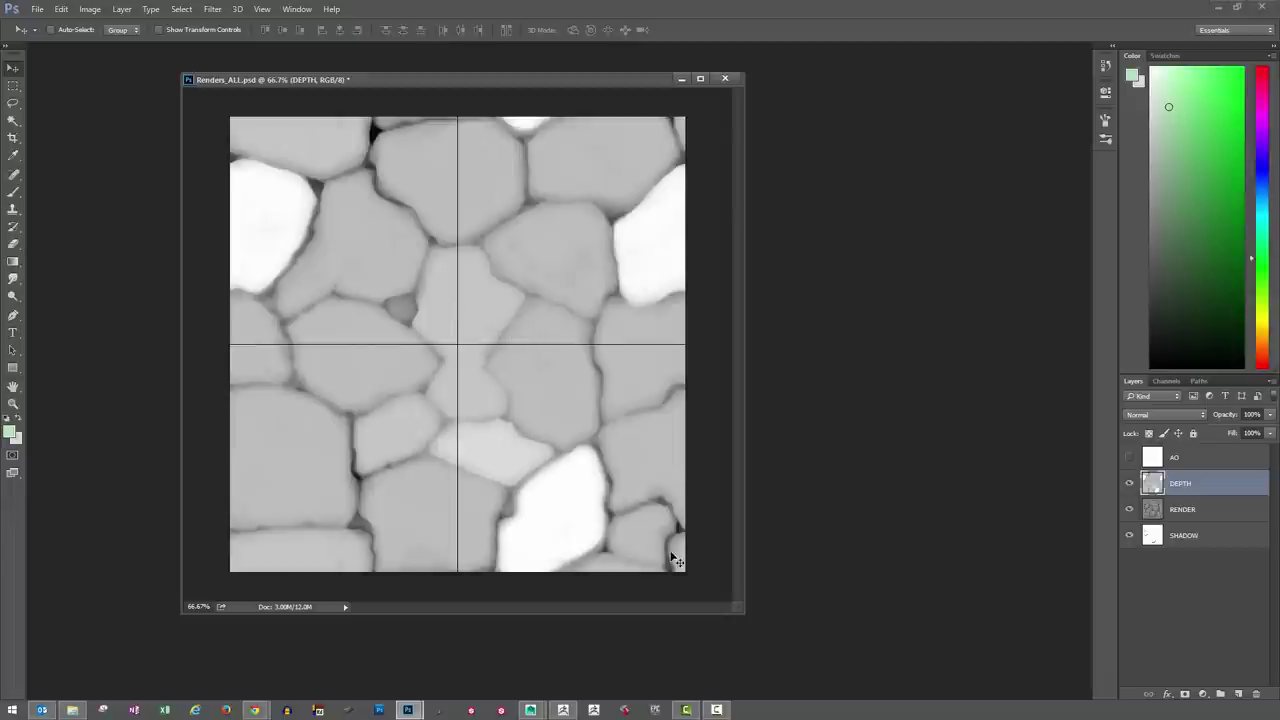
{"action": "left_click_drag", "start_coordinate": [740, 612], "coordinate": [815, 645]}
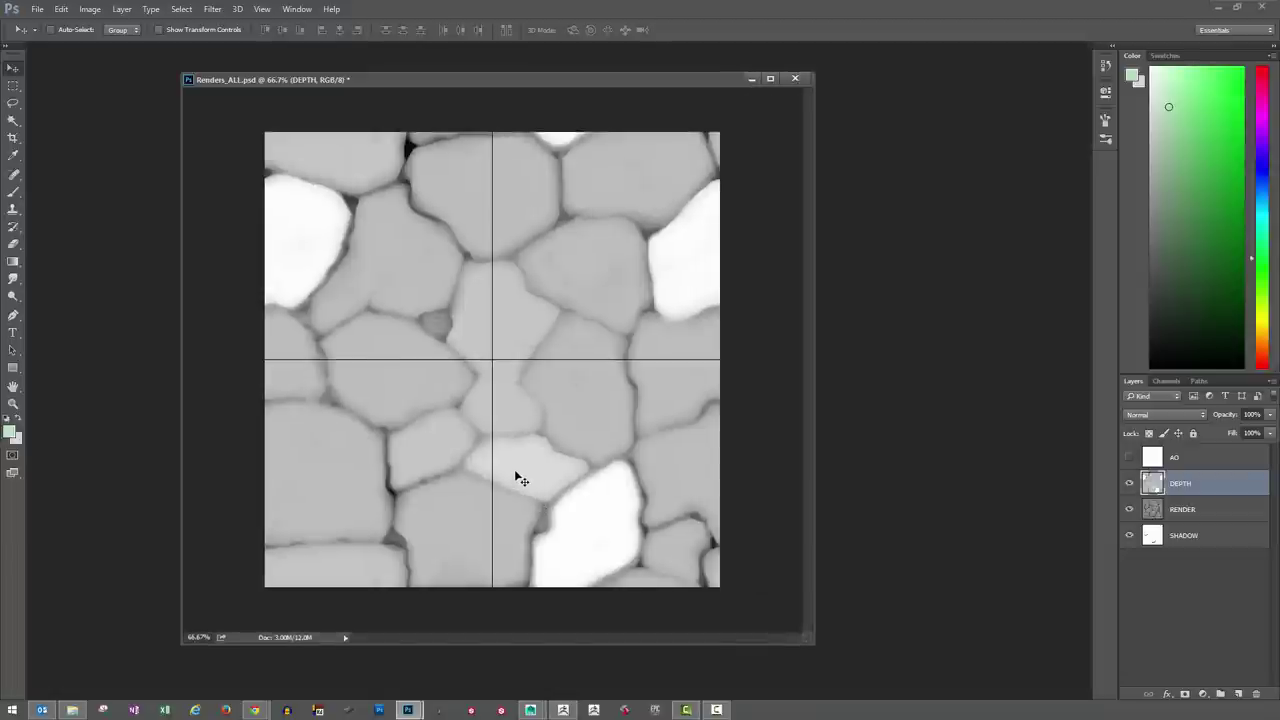
{"action": "key", "text": "m"}
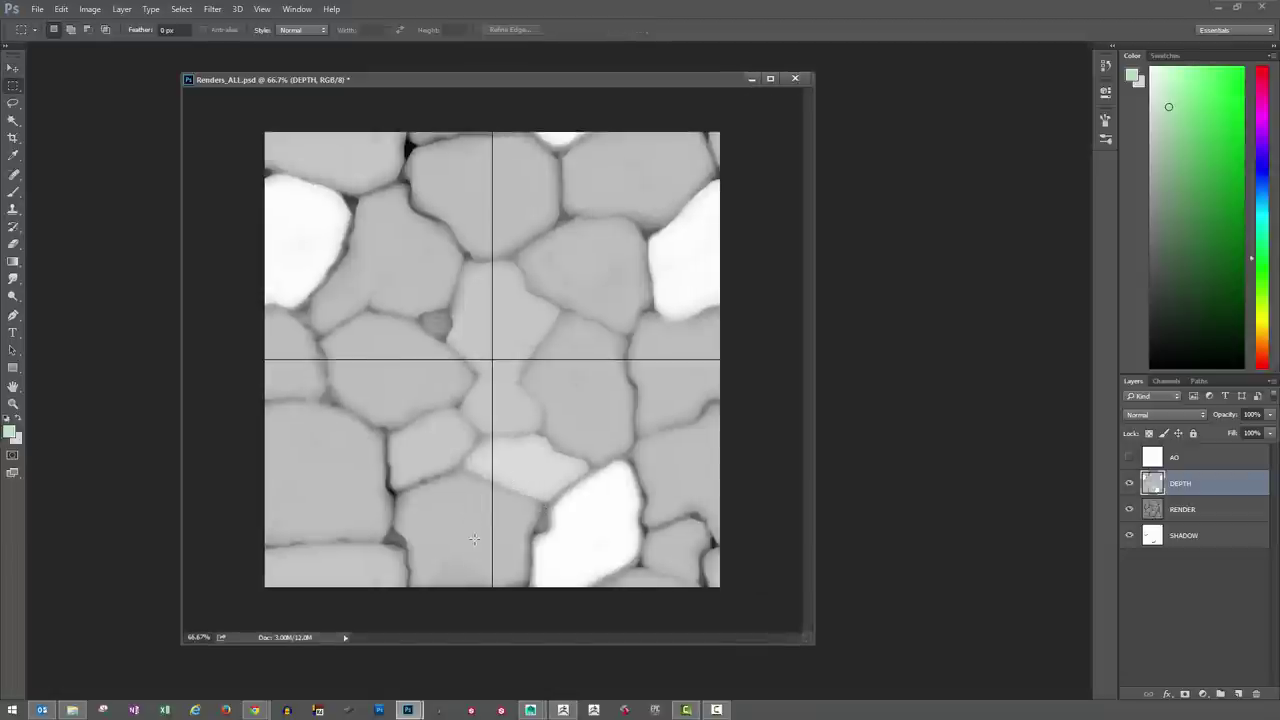
{"action": "key", "text": "z"}
{"action": "left_click_drag", "start_coordinate": [457, 591], "coordinate": [500, 456]}
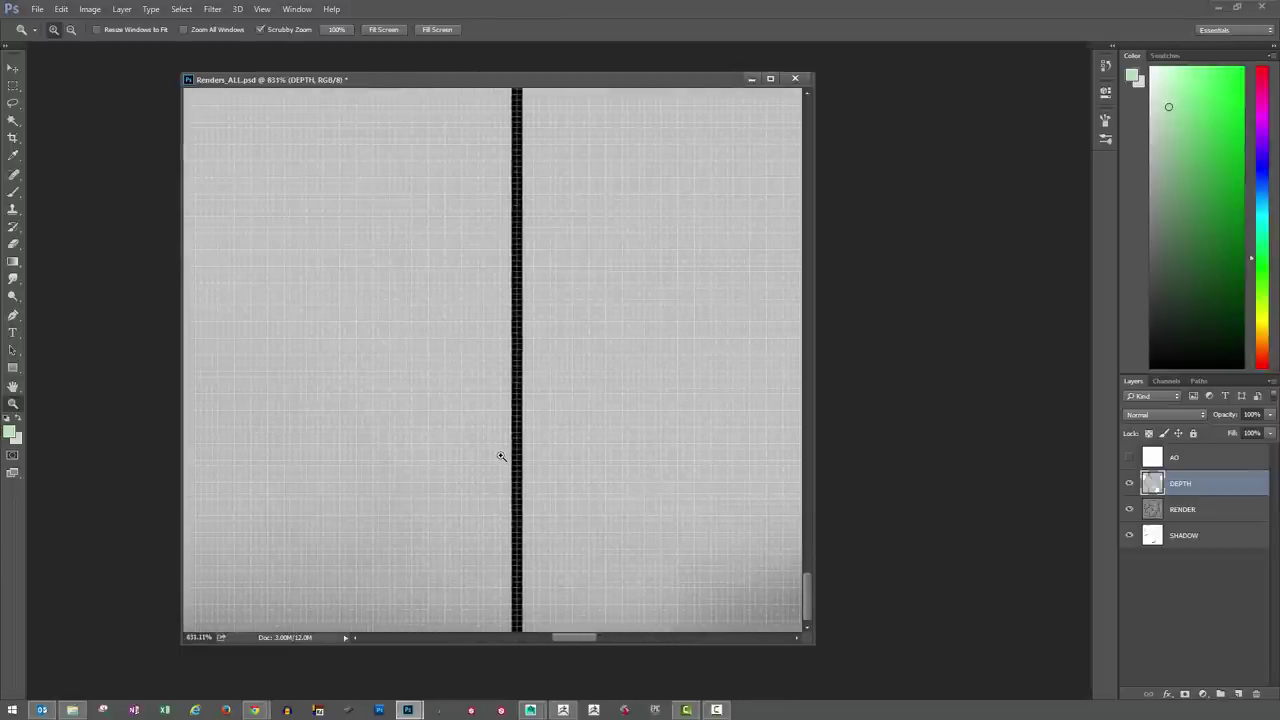
Marquee a narrow column beside the seam and nudge it two pixels right to cover the line
{"action": "key", "text": "m"}
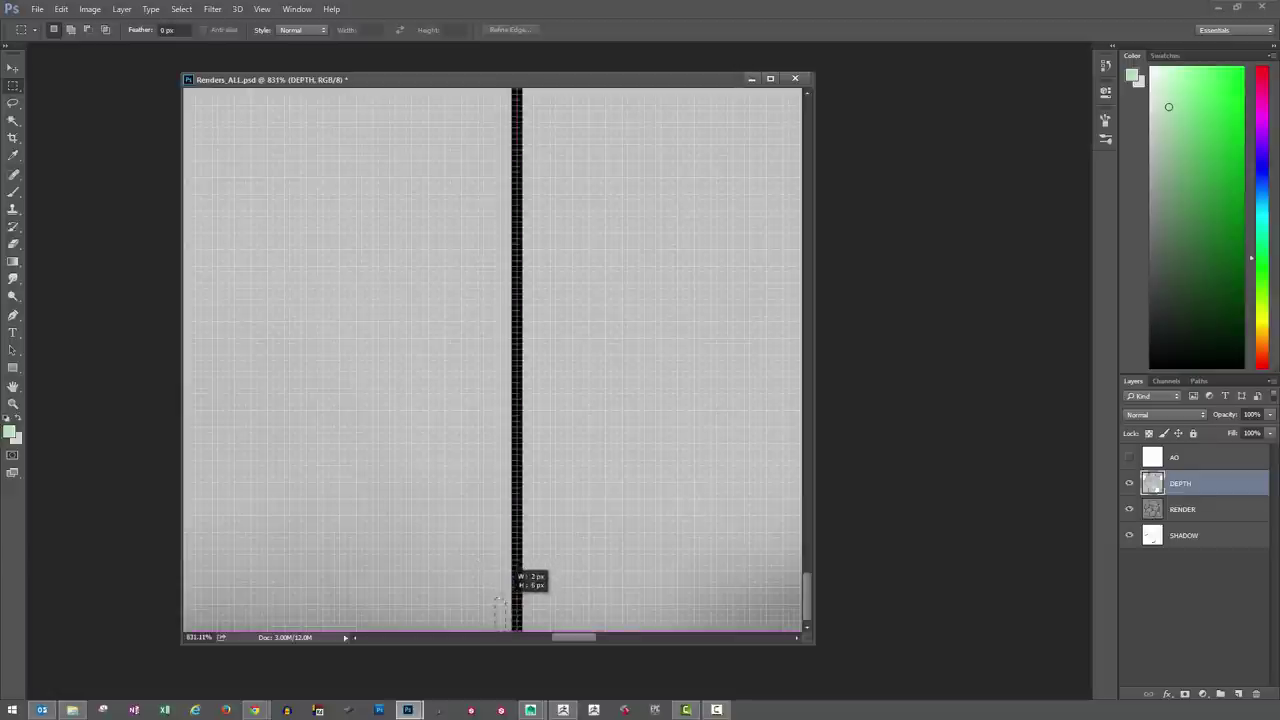
{"action": "left_click_drag", "start_coordinate": [508, 558], "coordinate": [506, 2]}
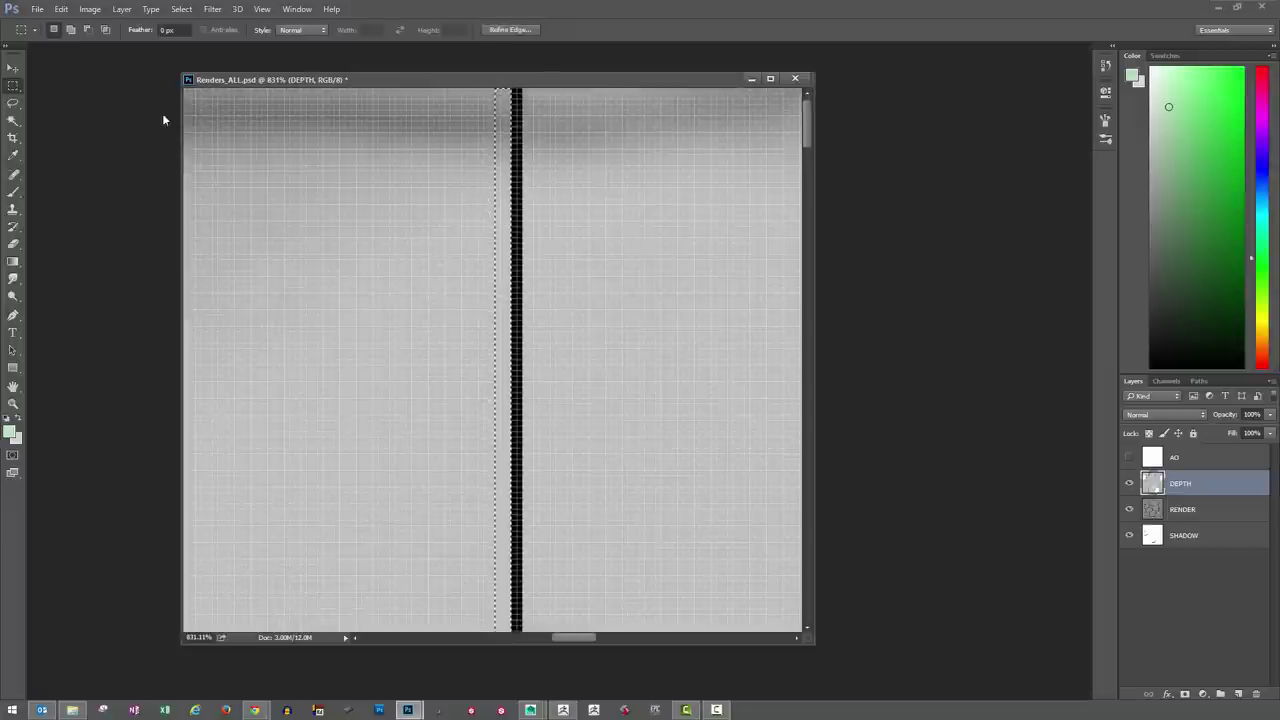
{"action": "key", "text": "v"}
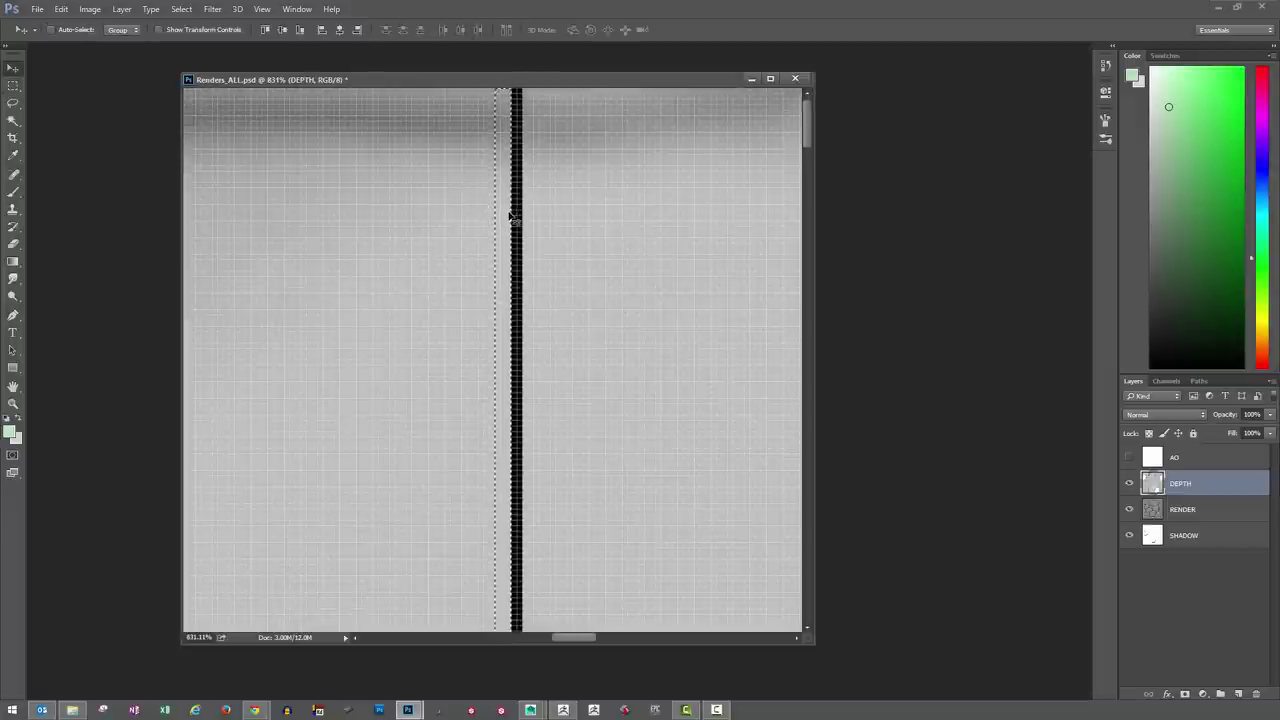
{"action": "key", "text": "Right"}
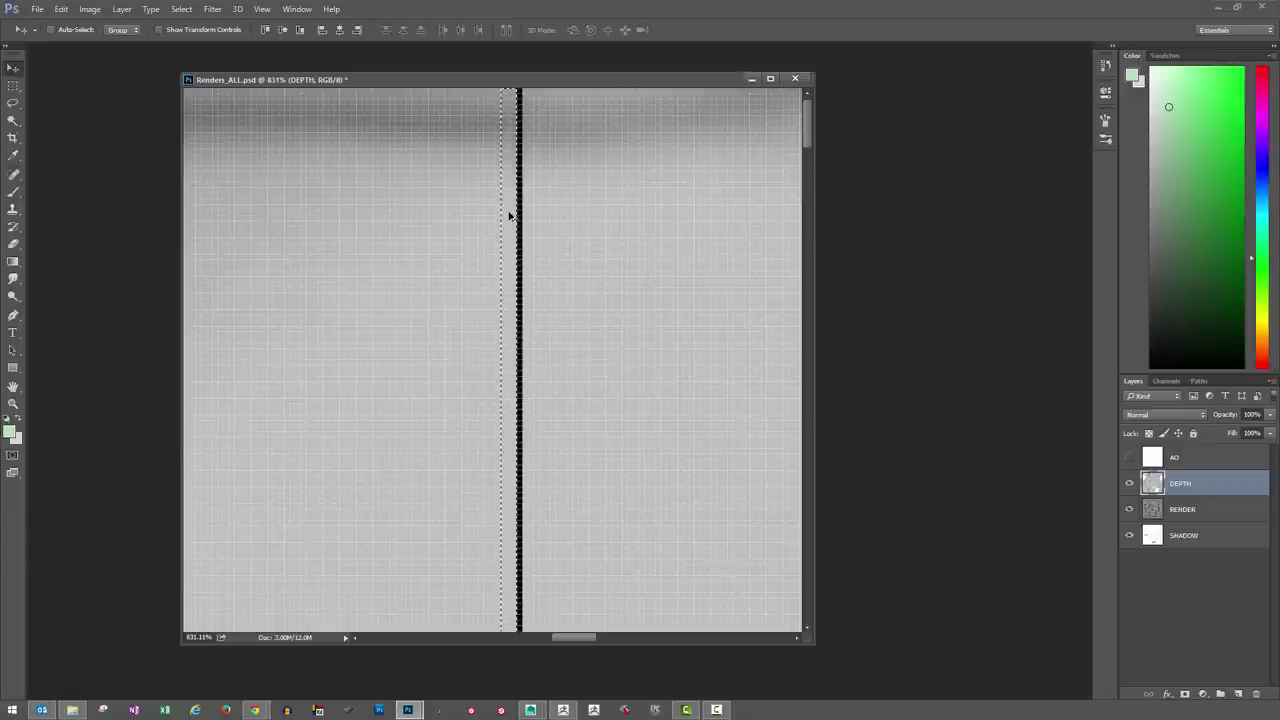
{"action": "key", "text": "Right"}
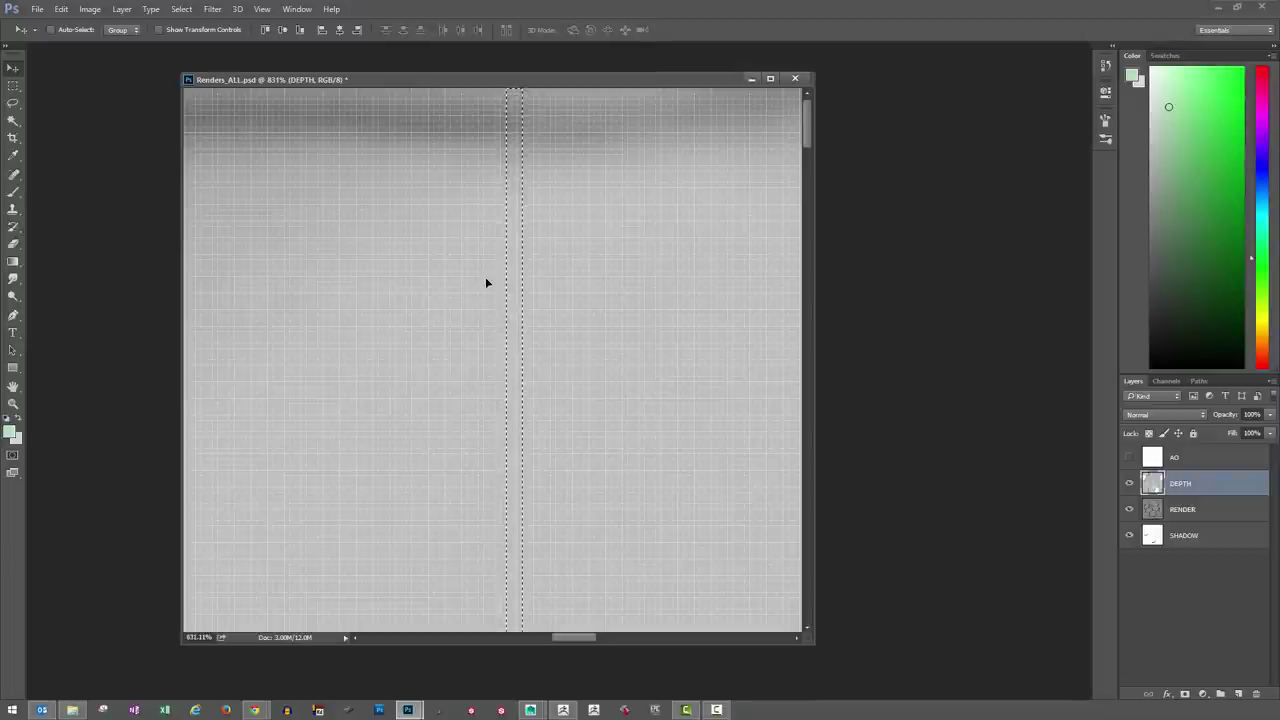
{"action": "key", "text": "ctrl+d"}
{"action": "key", "text": "ctrl+minus"}
{"action": "key", "text": "ctrl+minus"}
{"action": "key", "text": "ctrl+minus"}
{"action": "key", "text": "ctrl+minus"}
{"action": "key", "text": "ctrl+minus"}
{"action": "key", "text": "ctrl+minus"}
{"action": "key", "text": "ctrl+minus"}
{"action": "key", "text": "ctrl+minus"}
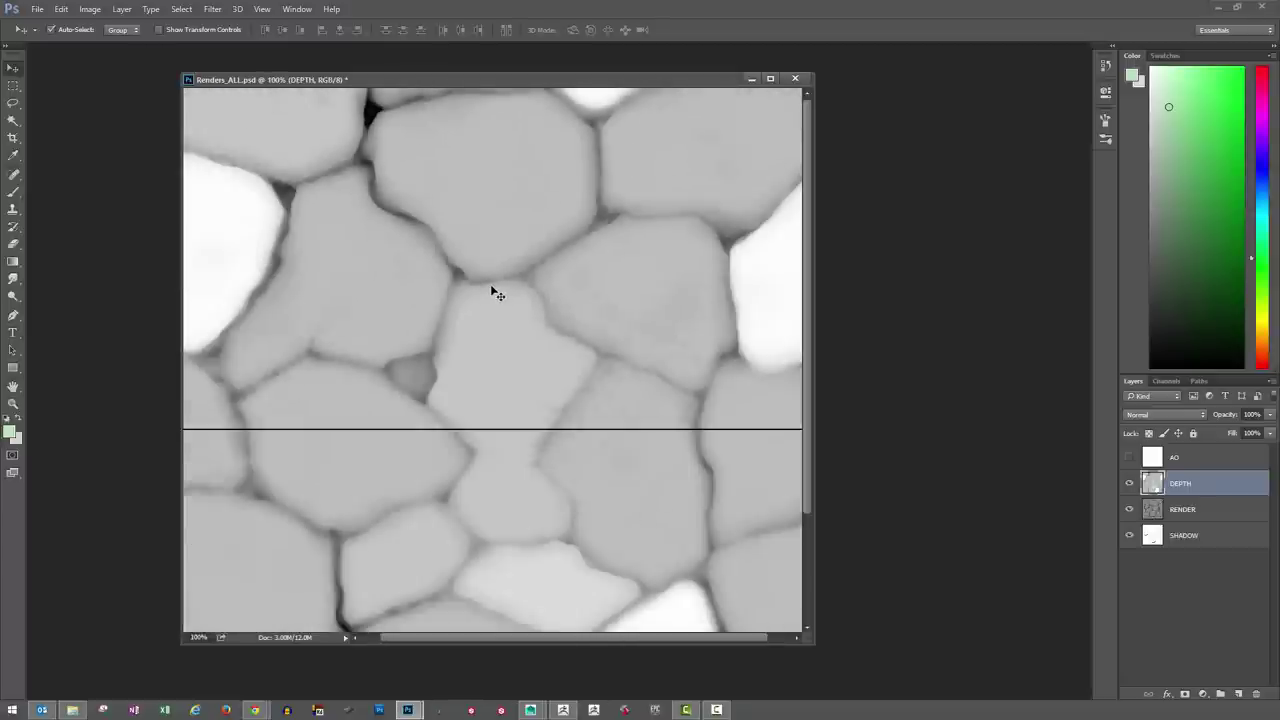
Set the Rectangular Marquee to a Fixed Size selection of 1024×3 px
{"action": "key", "text": "ctrl+minus"}
{"action": "key", "text": "ctrl+minus"}
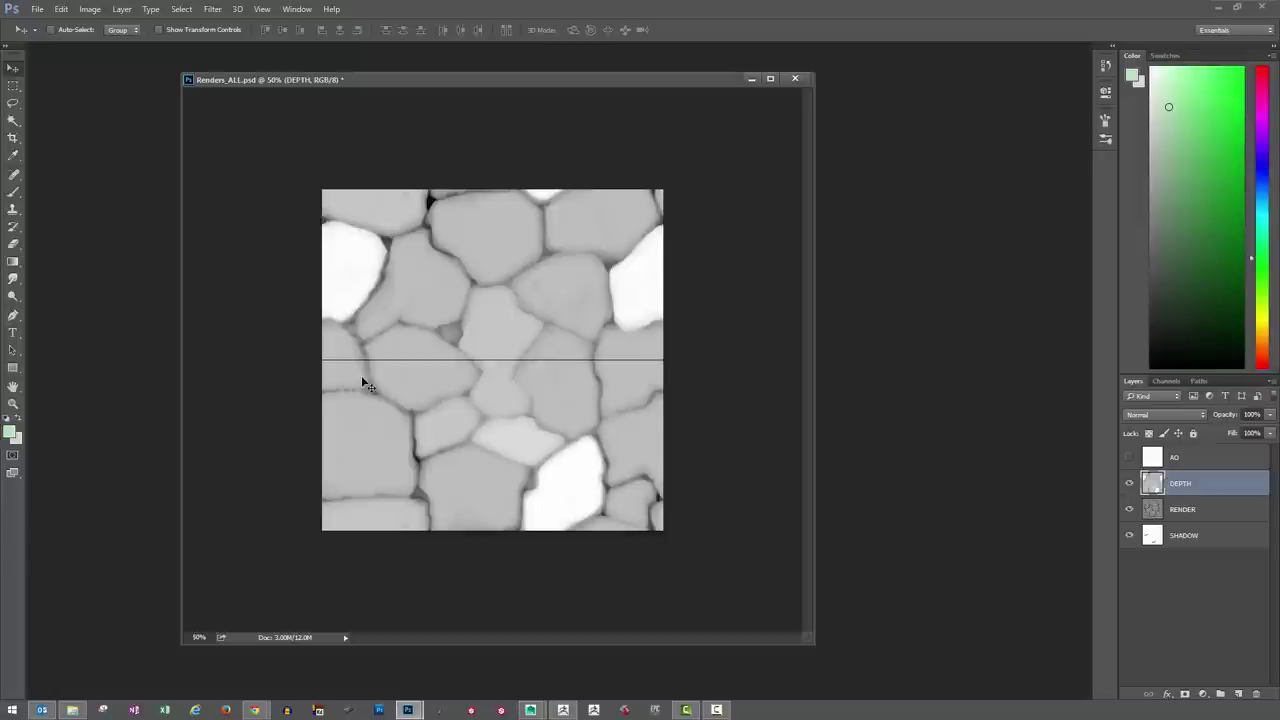
{"action": "key", "text": "m"}
{"action": "left_click", "coordinate": [322, 31]}
{"action": "left_click", "coordinate": [314, 58]}
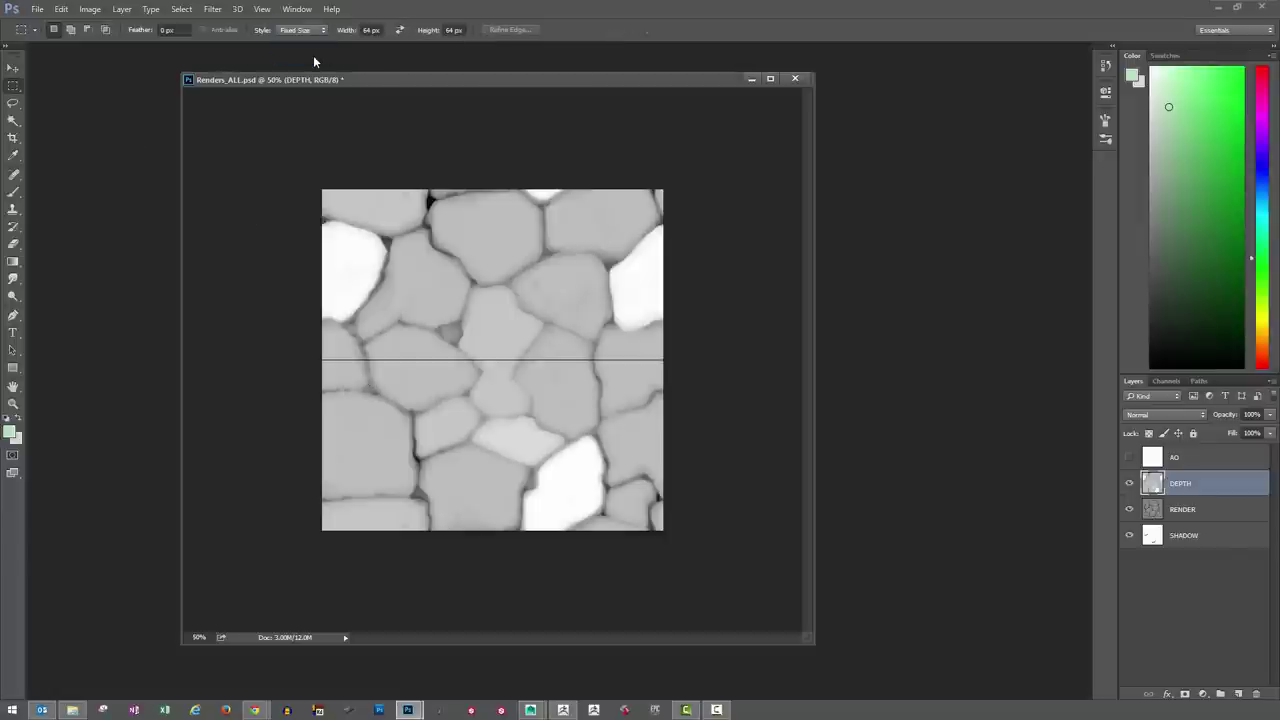
{"action": "left_click", "coordinate": [380, 30]}
{"action": "type", "text": "1024"}
{"action": "left_click", "coordinate": [453, 30]}
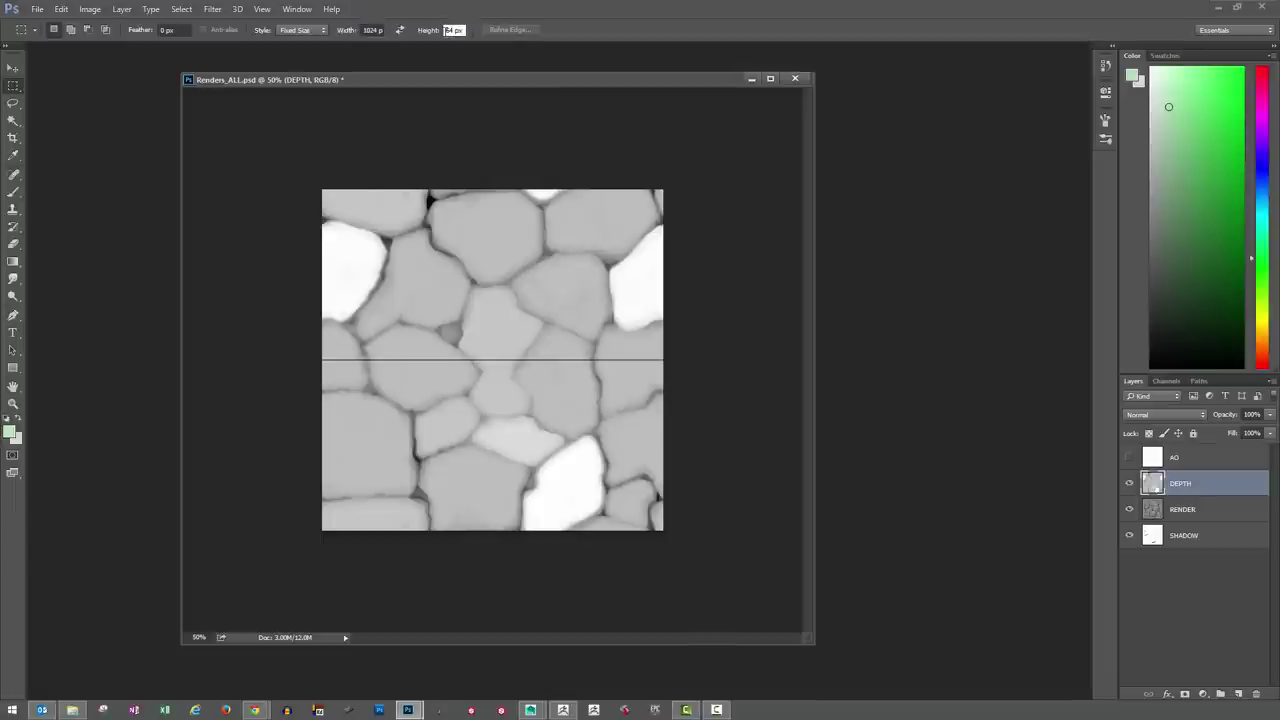
{"action": "type", "text": "1"}
Position the 1024×3 px selection just below the horizontal black seam on DEPTH
{"action": "left_click_drag", "start_coordinate": [345, 358], "coordinate": [345, 359]}
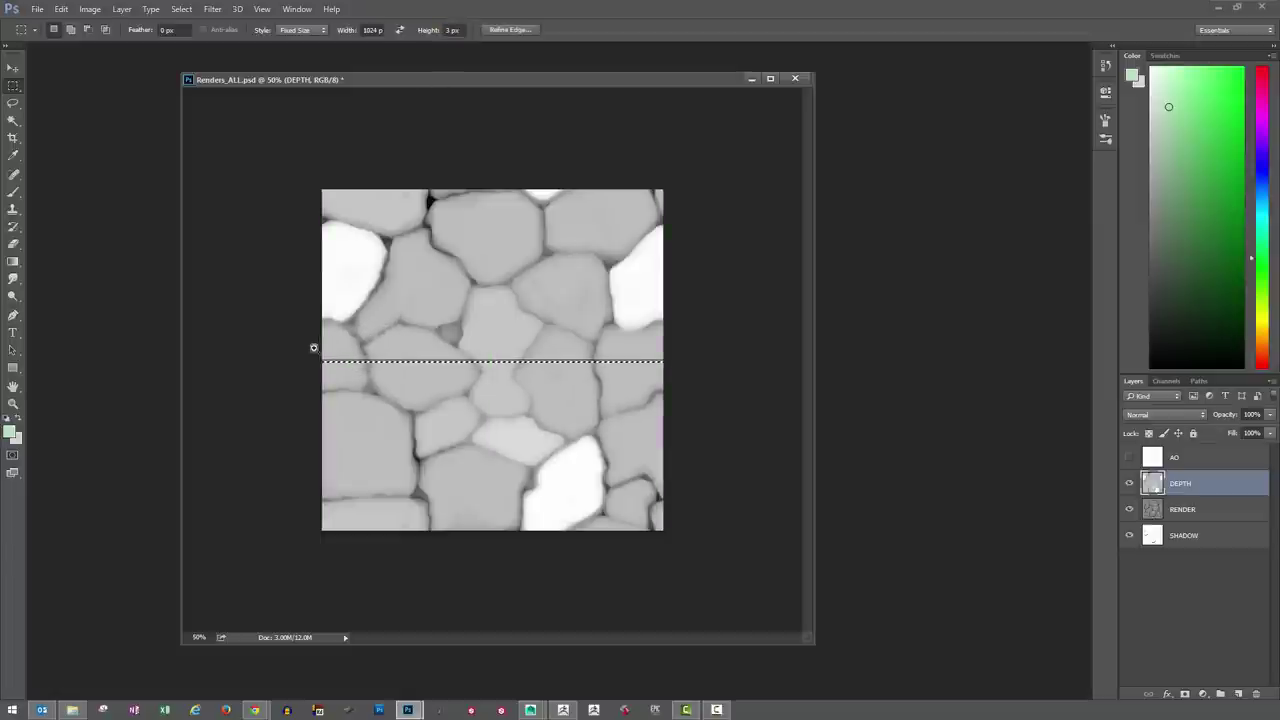
{"action": "scroll", "coordinate": [351, 390], "scroll_direction": "up", "scroll_amount": 5, "text": "alt"}
{"action": "scroll", "coordinate": [452, 382], "scroll_direction": "up", "scroll_amount": 2}
{"action": "scroll", "coordinate": [280, 417], "scroll_direction": "down", "scroll_amount": 2}
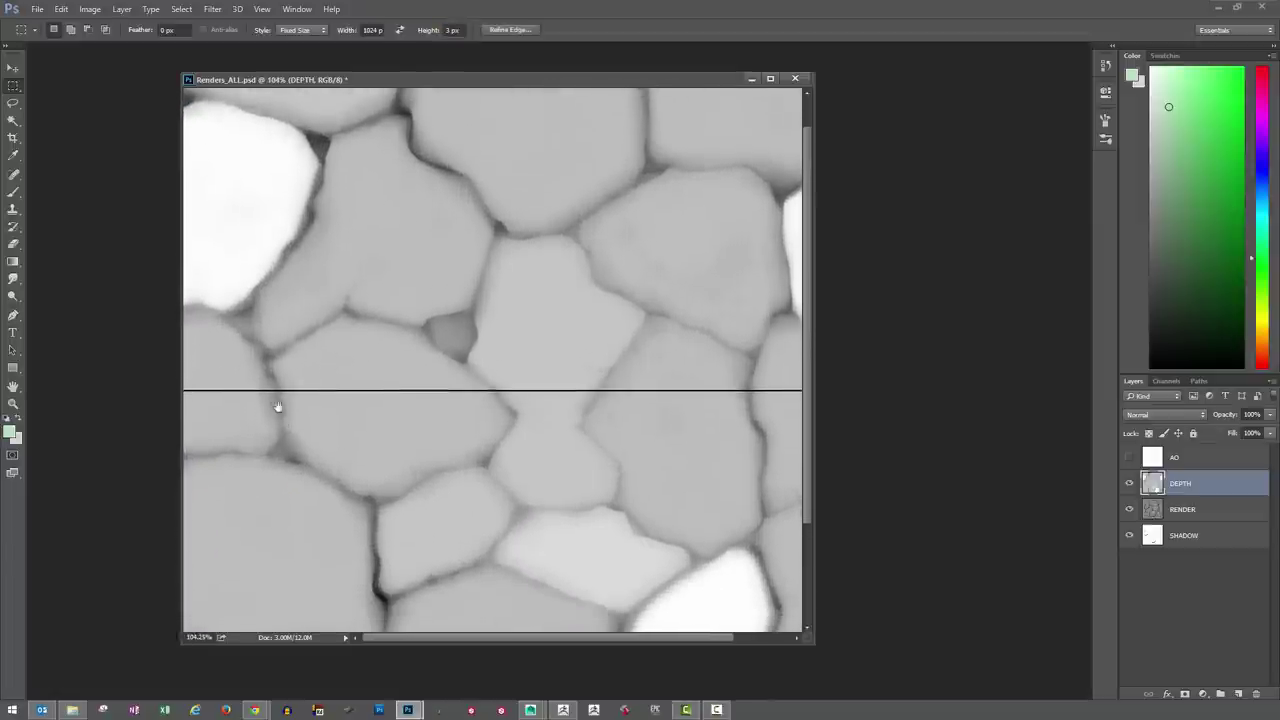
{"action": "scroll", "coordinate": [314, 417], "scroll_direction": "up", "scroll_amount": 3, "text": "alt"}
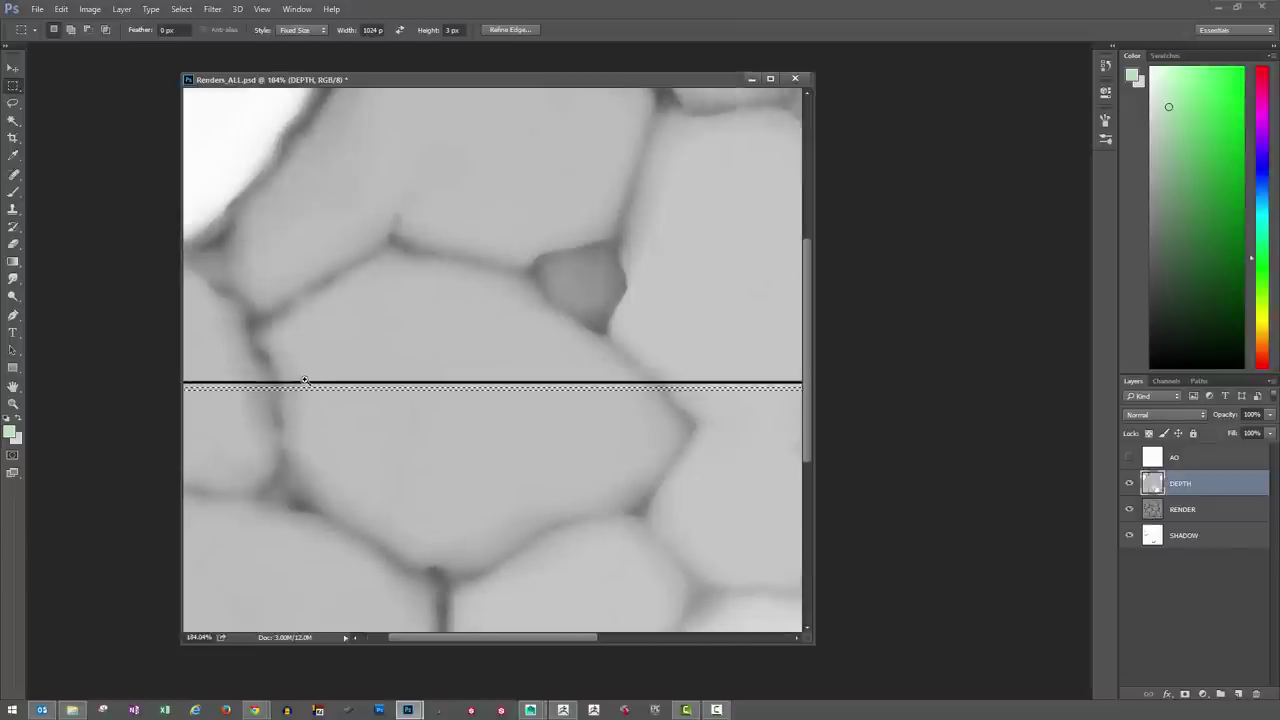
{"action": "scroll", "coordinate": [306, 381], "scroll_direction": "up", "scroll_amount": 8, "text": "alt"}
{"action": "scroll", "coordinate": [377, 449], "scroll_direction": "down", "scroll_amount": 3, "text": "alt"}
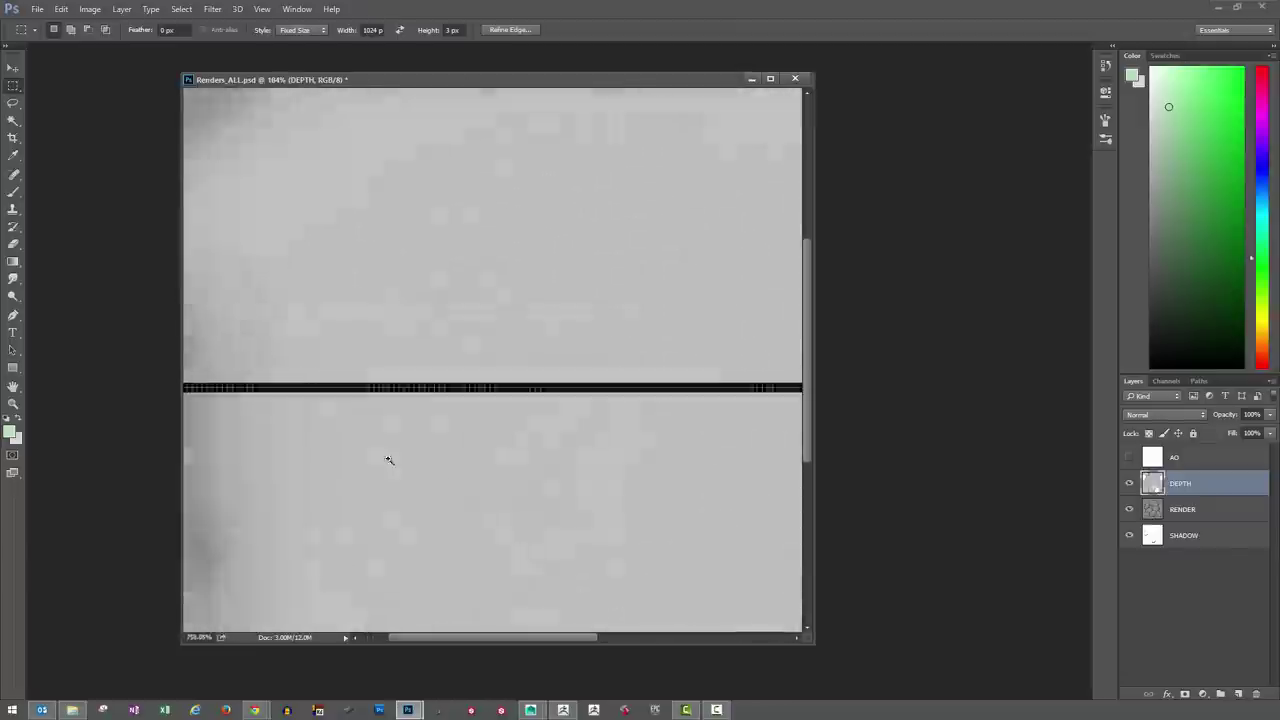
{"action": "left_click", "coordinate": [372, 438]}
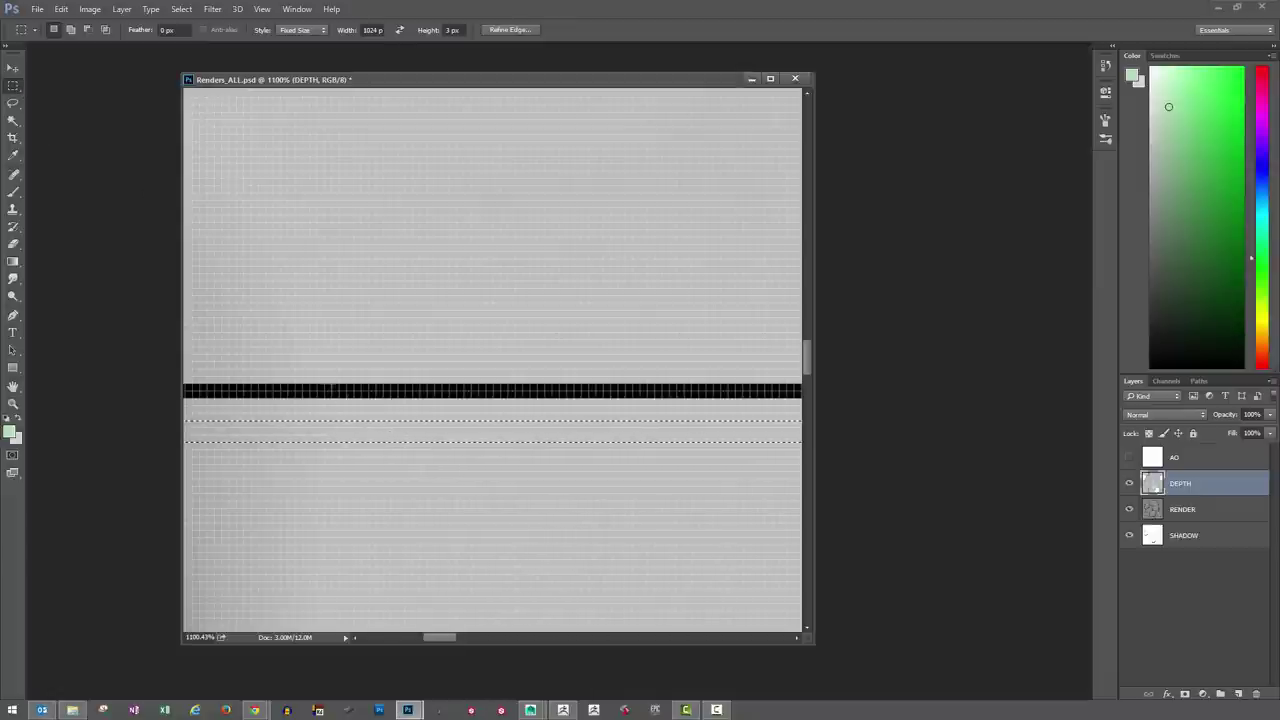
{"action": "left_click_drag", "start_coordinate": [367, 437], "coordinate": [366, 422]}
{"action": "left_click_drag", "start_coordinate": [371, 424], "coordinate": [370, 418]}
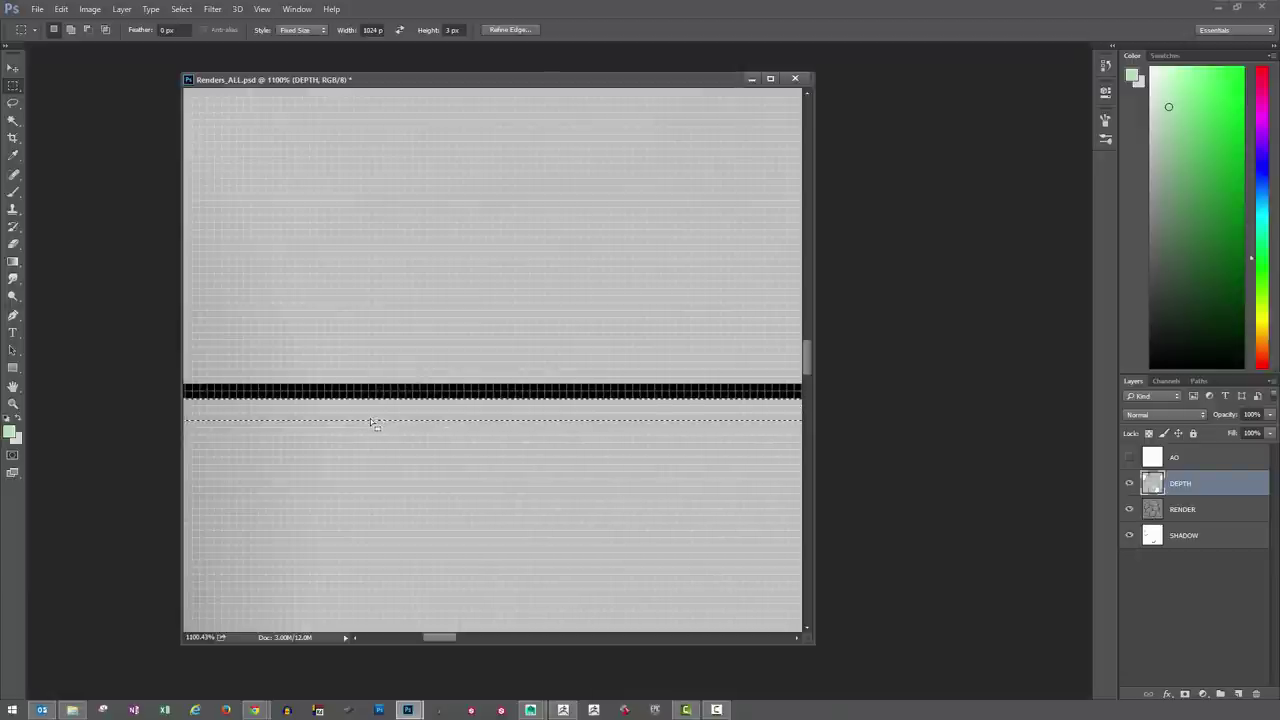
Shift the selected strip up over the seam to hide it, then deselect
{"action": "left_click", "coordinate": [13, 67]}
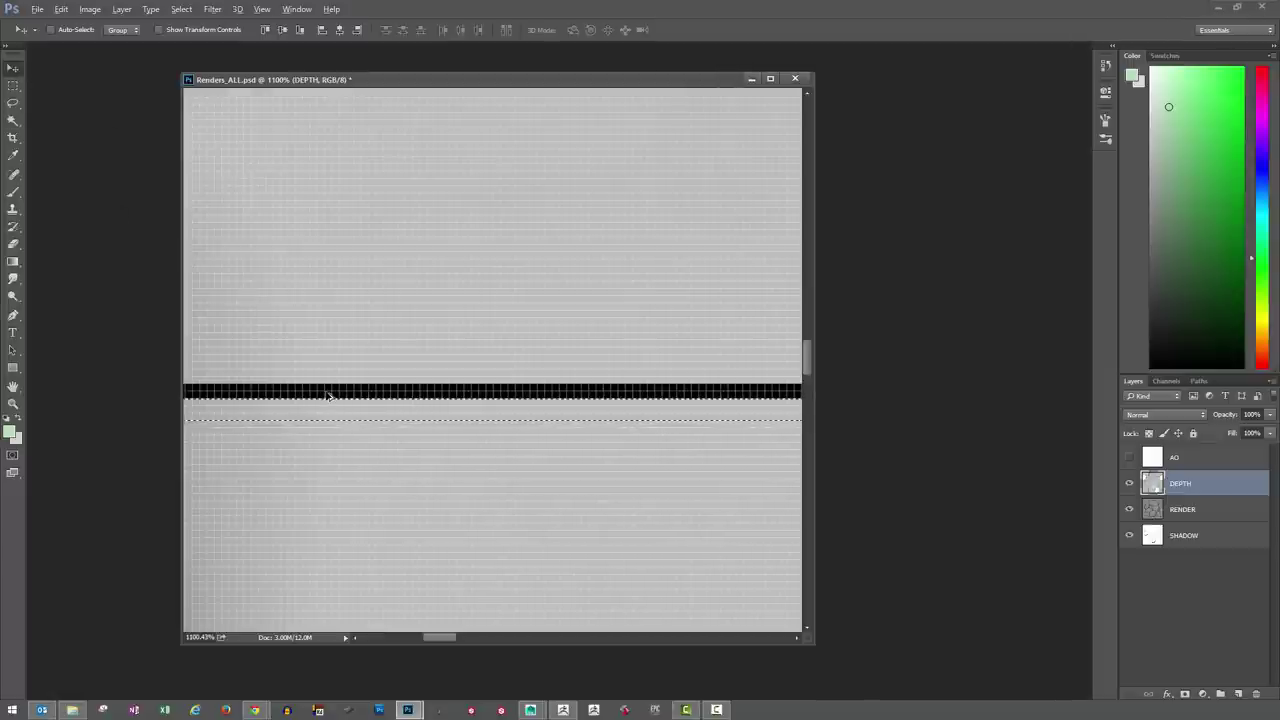
{"action": "key", "text": "ctrl+z"}
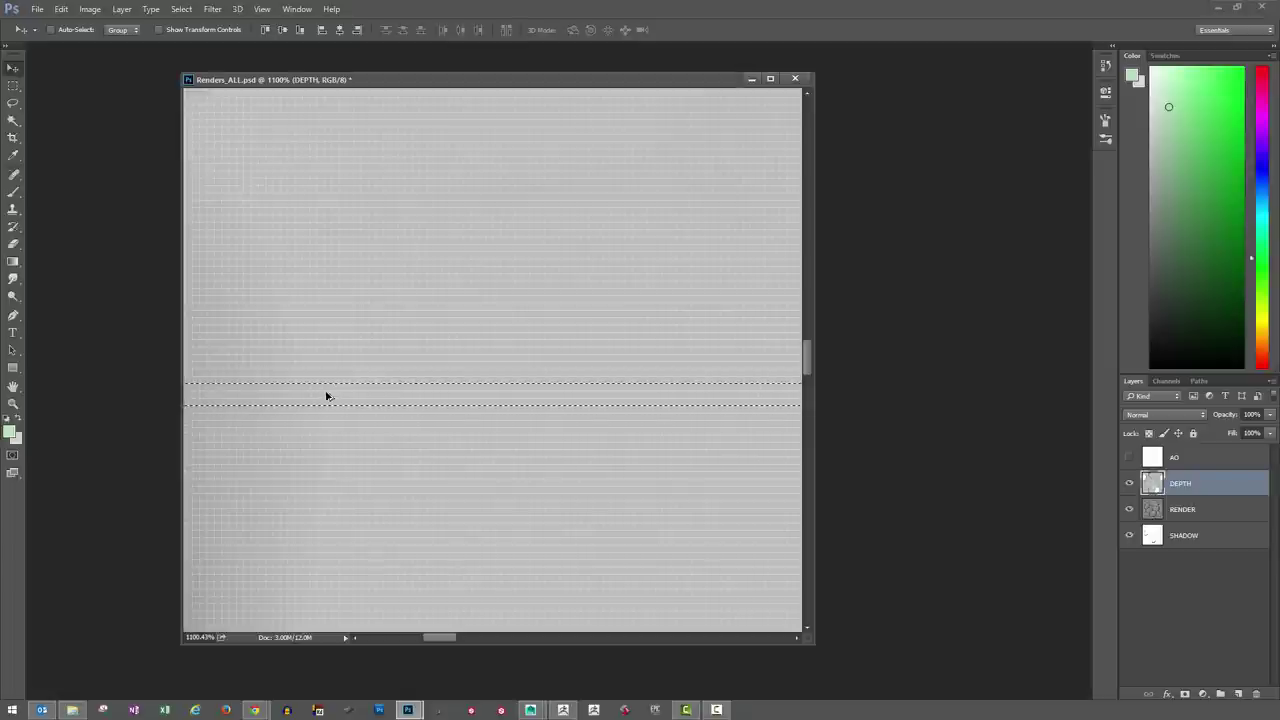
{"action": "key", "text": "ctrl+d"}
{"action": "scroll", "coordinate": [325, 392], "scroll_direction": "down", "scroll_amount": 10, "text": "alt"}
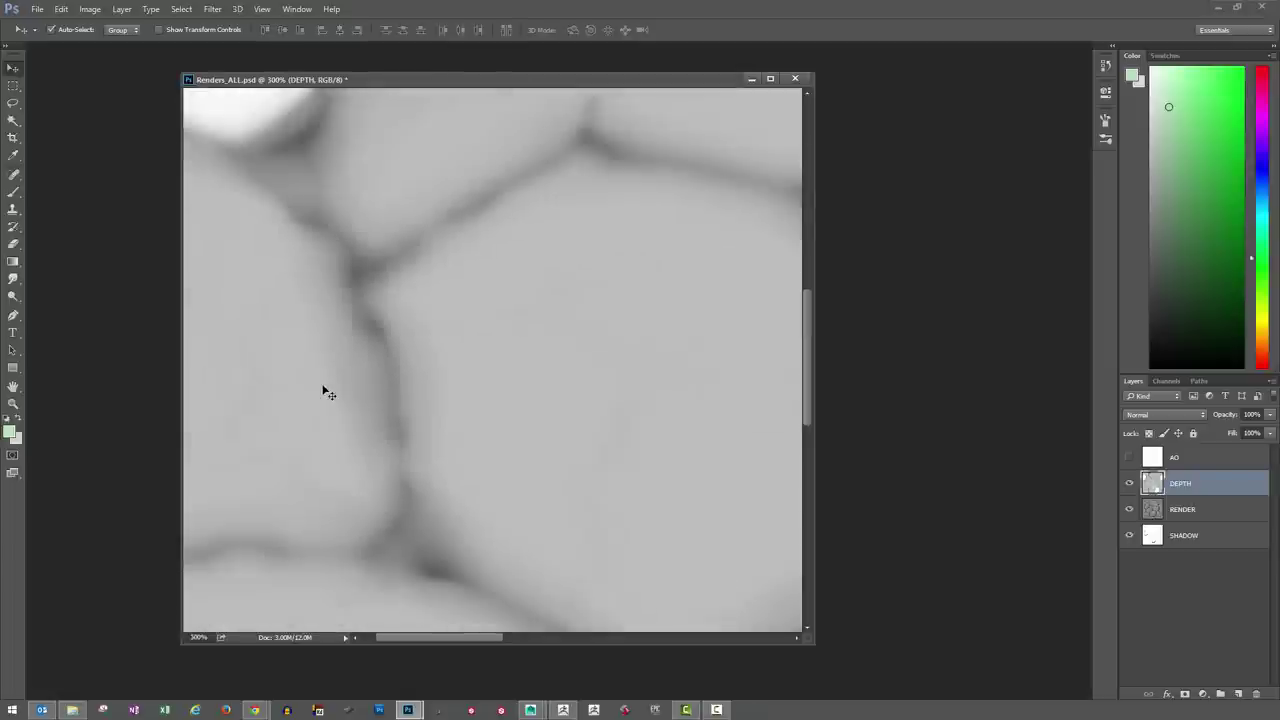
{"action": "scroll", "coordinate": [325, 392], "scroll_direction": "down", "scroll_amount": 3, "text": "alt"}
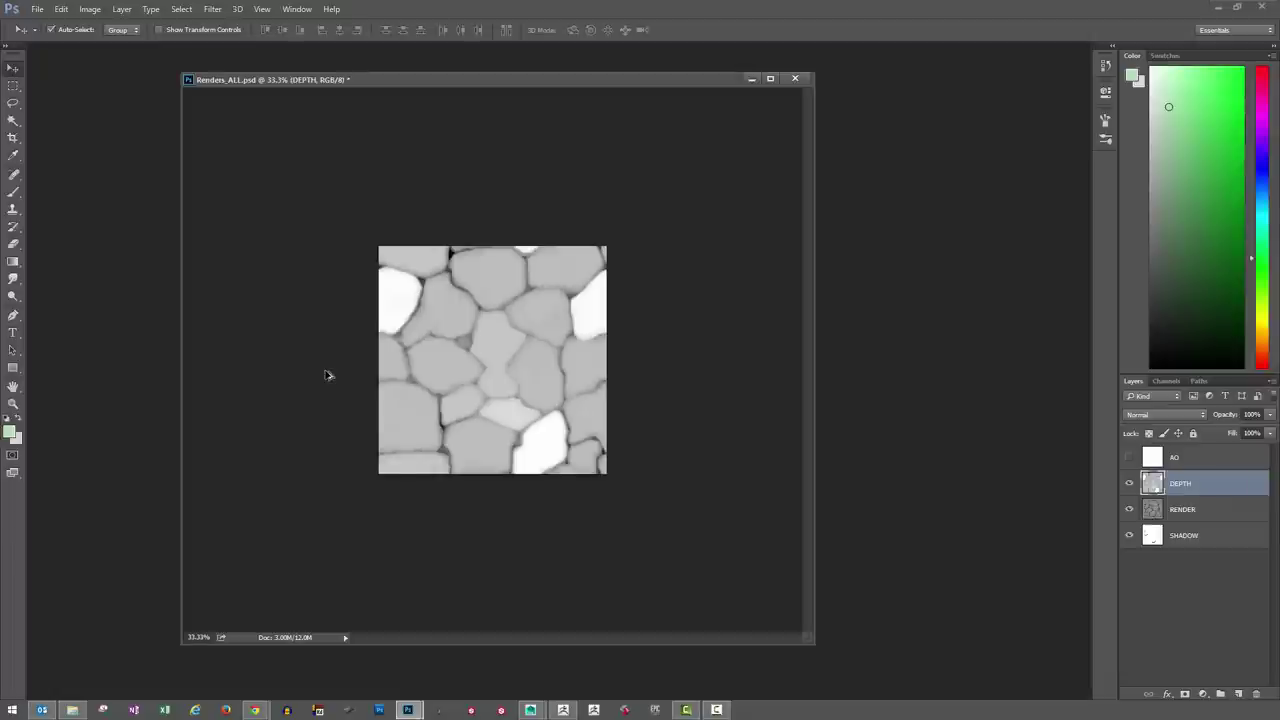
Enlarge the document window and reapply the Offset filter to the DEPTH layer
{"action": "key", "text": "ctrl+plus"}
{"action": "key", "text": "ctrl+plus"}
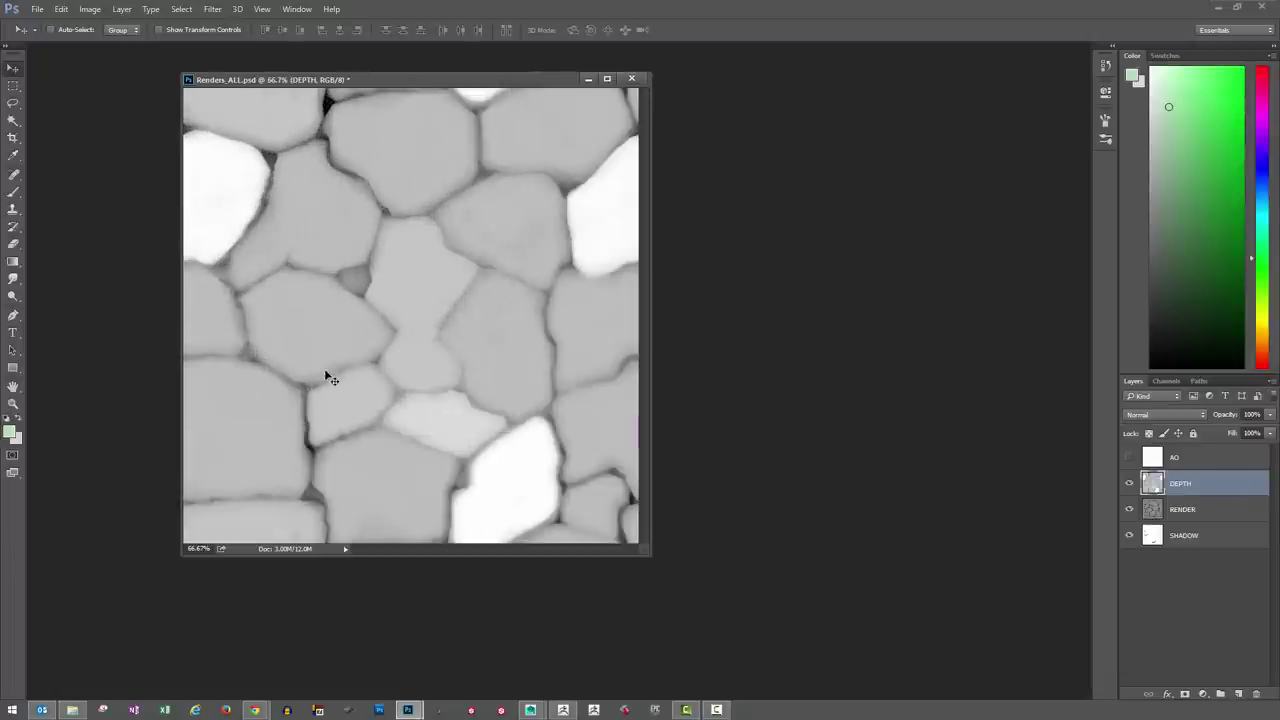
{"action": "left_click_drag", "start_coordinate": [649, 553], "coordinate": [712, 616]}
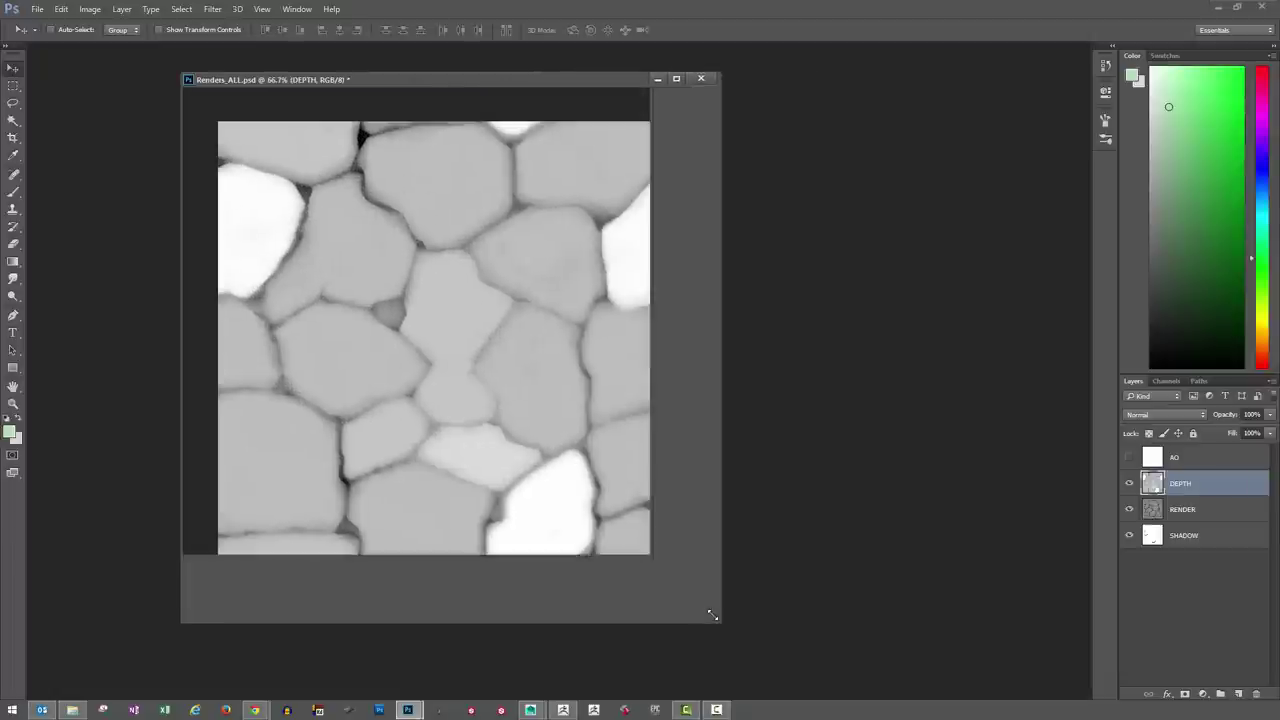
{"action": "left_click", "coordinate": [212, 9]}
{"action": "left_click", "coordinate": [228, 24]}
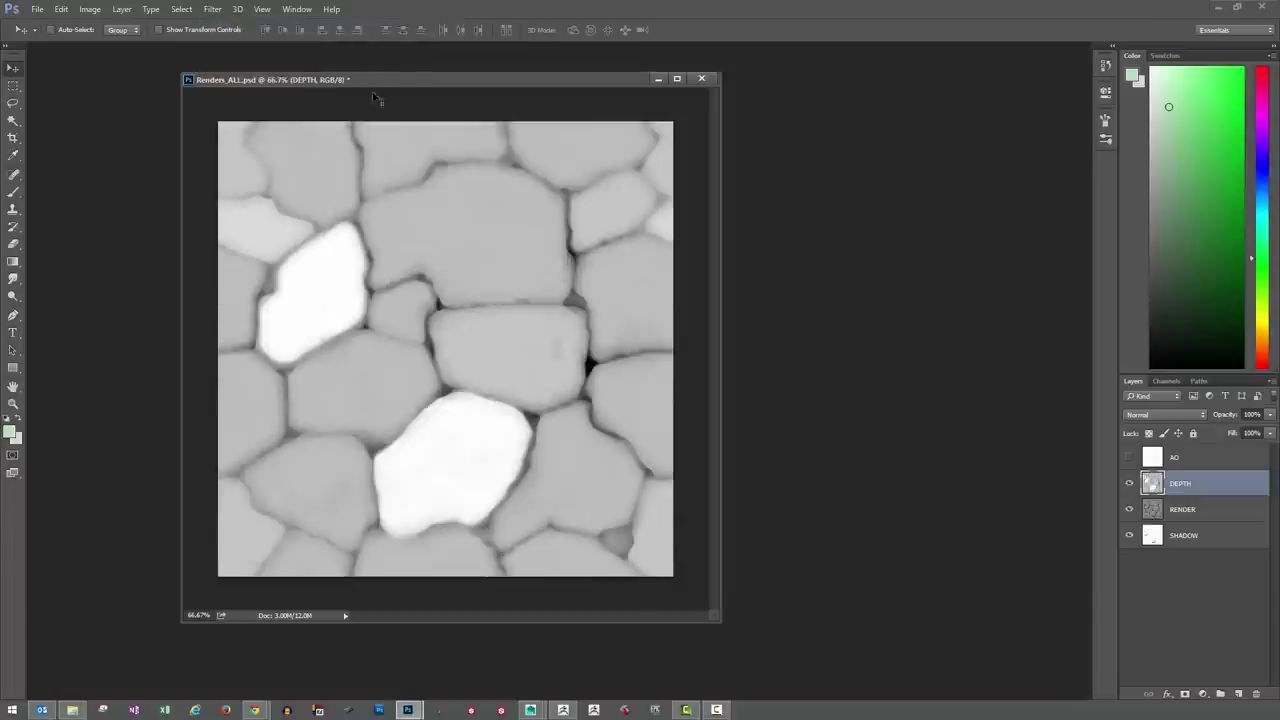
Toggle DEPTH visibility to compare it with the render, leaving DEPTH hidden
{"action": "left_click", "coordinate": [1130, 484]}
{"action": "left_click", "coordinate": [1130, 484]}
{"action": "left_click", "coordinate": [1130, 484]}
{"action": "left_click", "coordinate": [1130, 484]}
{"action": "left_click", "coordinate": [1130, 484]}
{"action": "left_click", "coordinate": [1130, 484]}
{"action": "left_click", "coordinate": [1130, 484]}
{"action": "left_click", "coordinate": [1130, 484]}
{"action": "left_click", "coordinate": [1130, 484]}
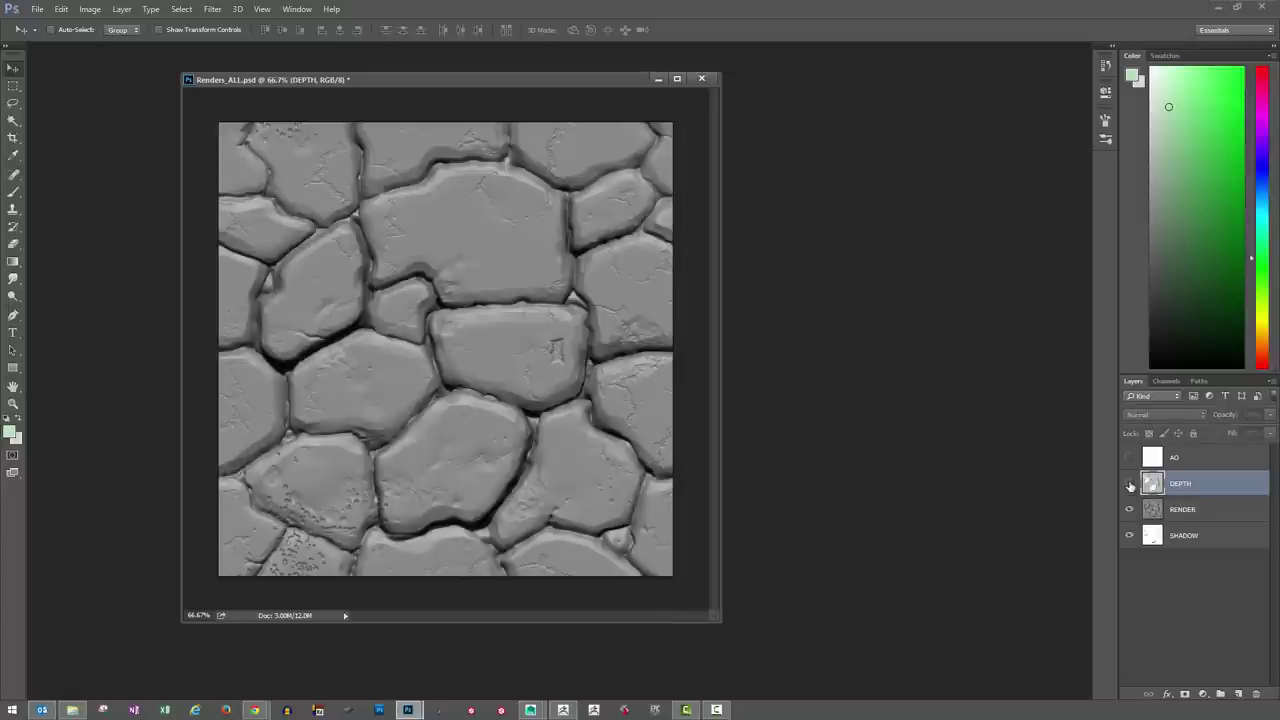
{"action": "left_click", "coordinate": [1130, 484]}
{"action": "left_click", "coordinate": [1130, 484]}
{"action": "left_click", "coordinate": [1130, 484]}
{"action": "left_click", "coordinate": [1130, 484]}
Apply the same Offset filter to the RENDER layer to expose its seams
{"action": "left_click", "coordinate": [1185, 511]}
{"action": "left_click", "coordinate": [212, 9]}
{"action": "left_click", "coordinate": [230, 21]}
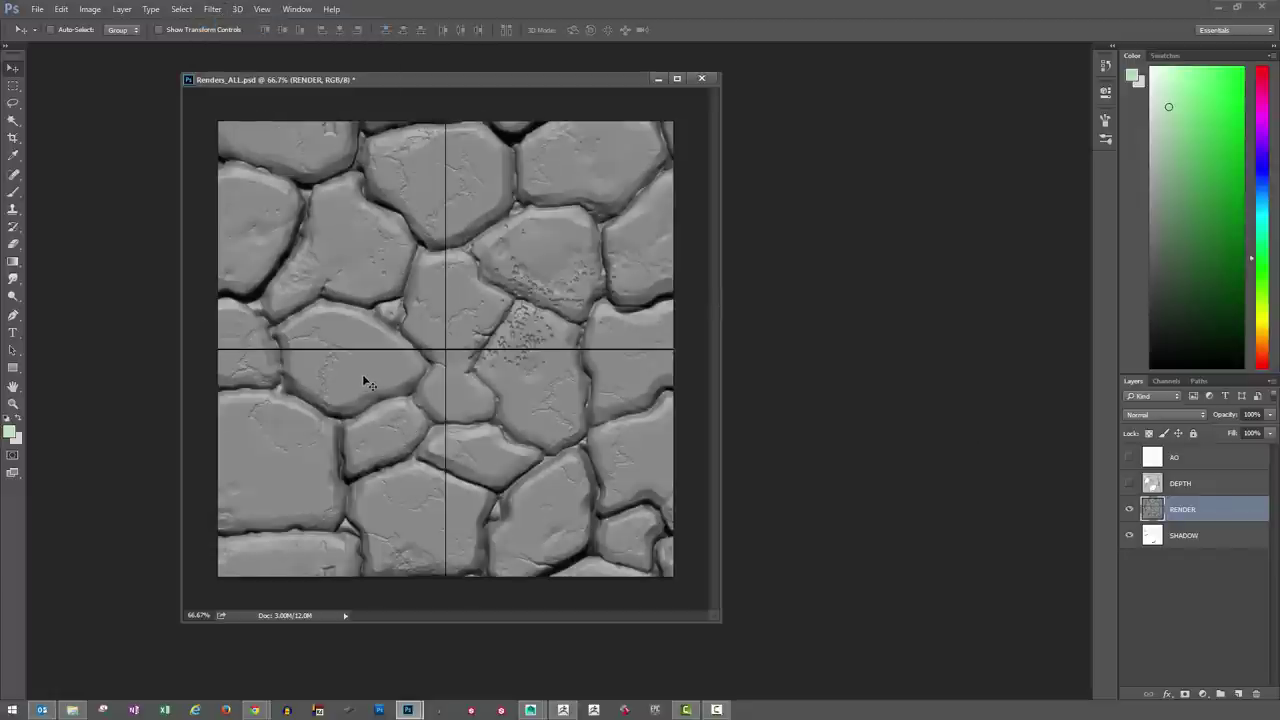
Cover the horizontal seam by nudging a 3 px strip up one pixel, then deselect
{"action": "key", "text": "m"}
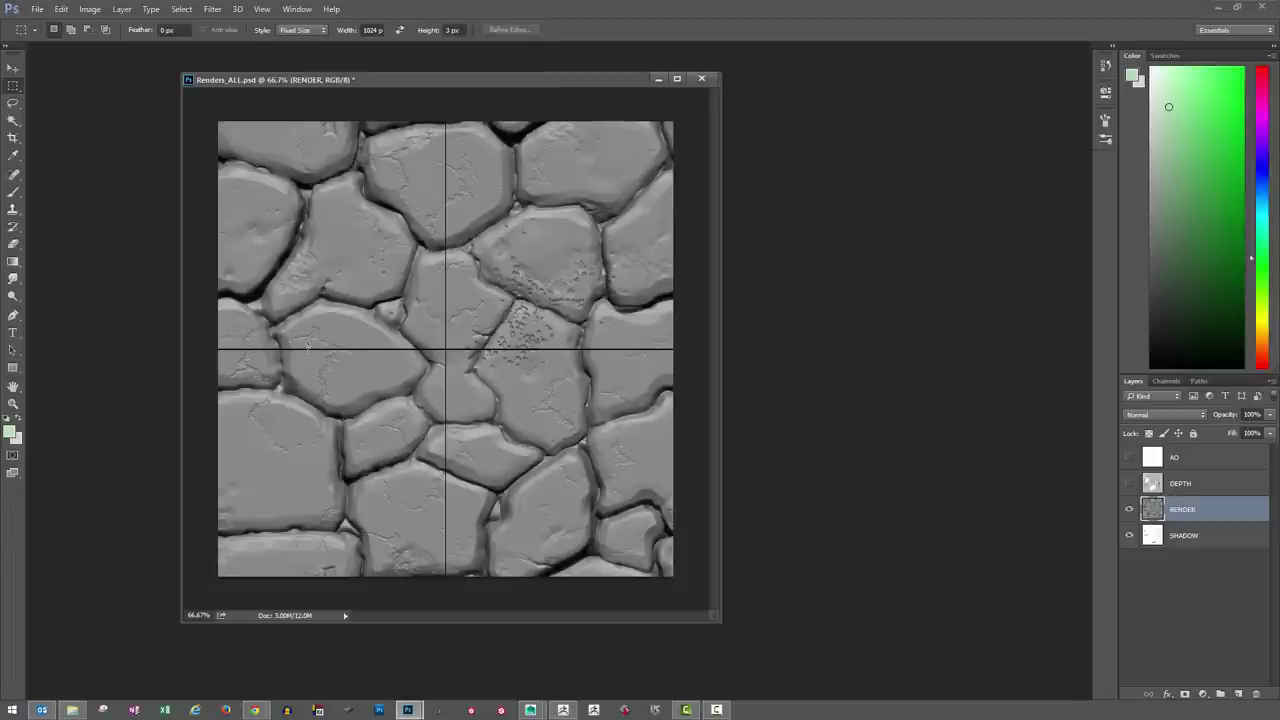
{"action": "left_click_drag", "start_coordinate": [258, 352], "coordinate": [238, 355]}
{"action": "scroll", "coordinate": [238, 355], "scroll_direction": "up", "scroll_amount": 10, "text": "alt"}
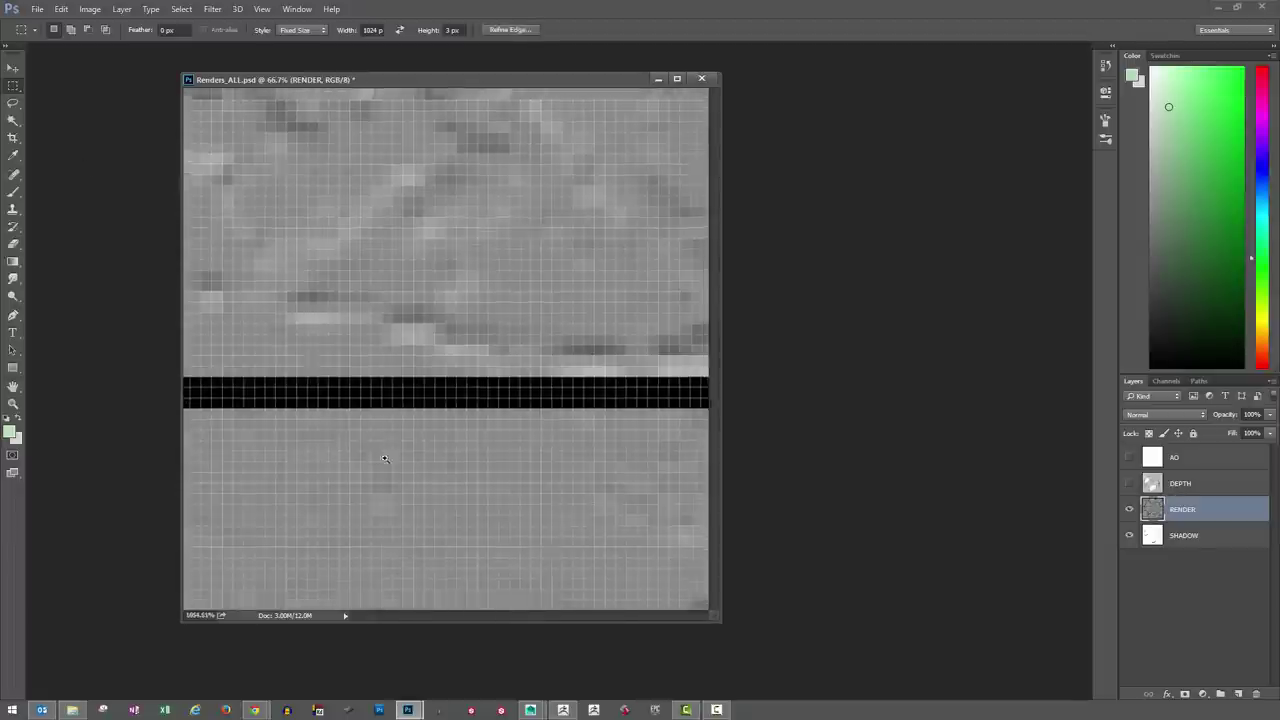
{"action": "key", "text": "v"}
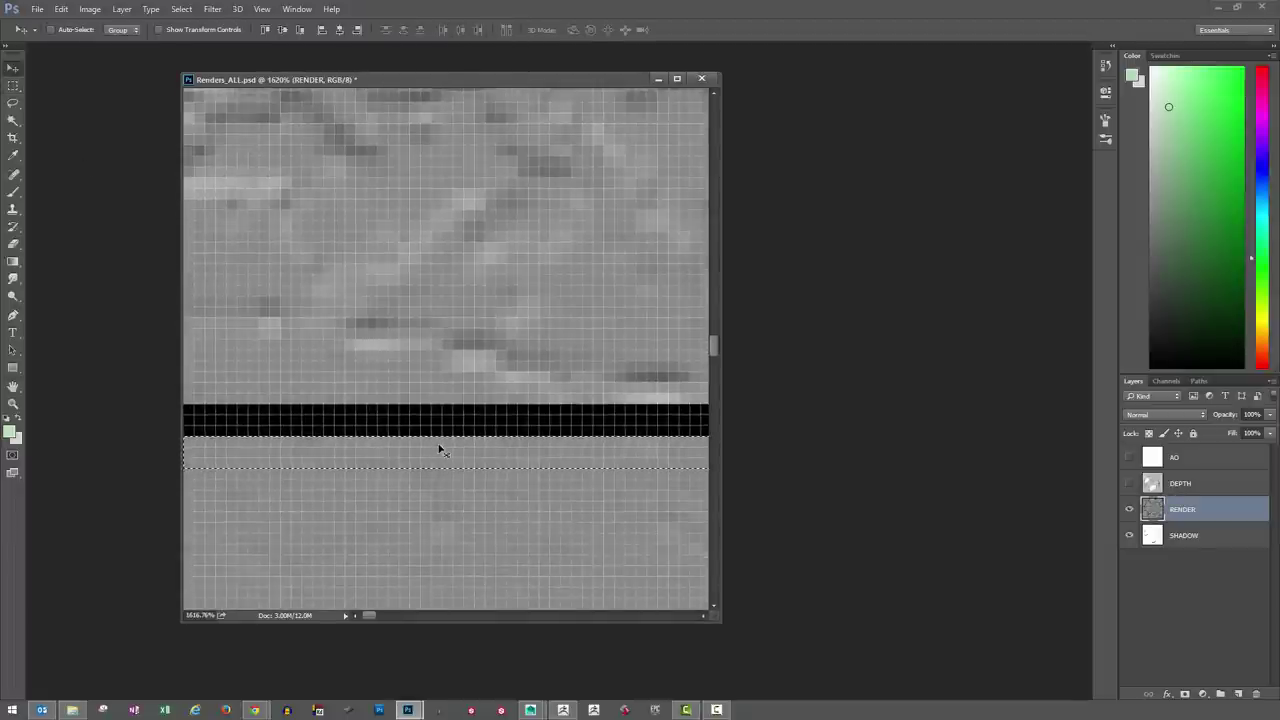
{"action": "key", "text": "Up"}
{"action": "key", "text": "Up"}
{"action": "key", "text": "ctrl+0"}
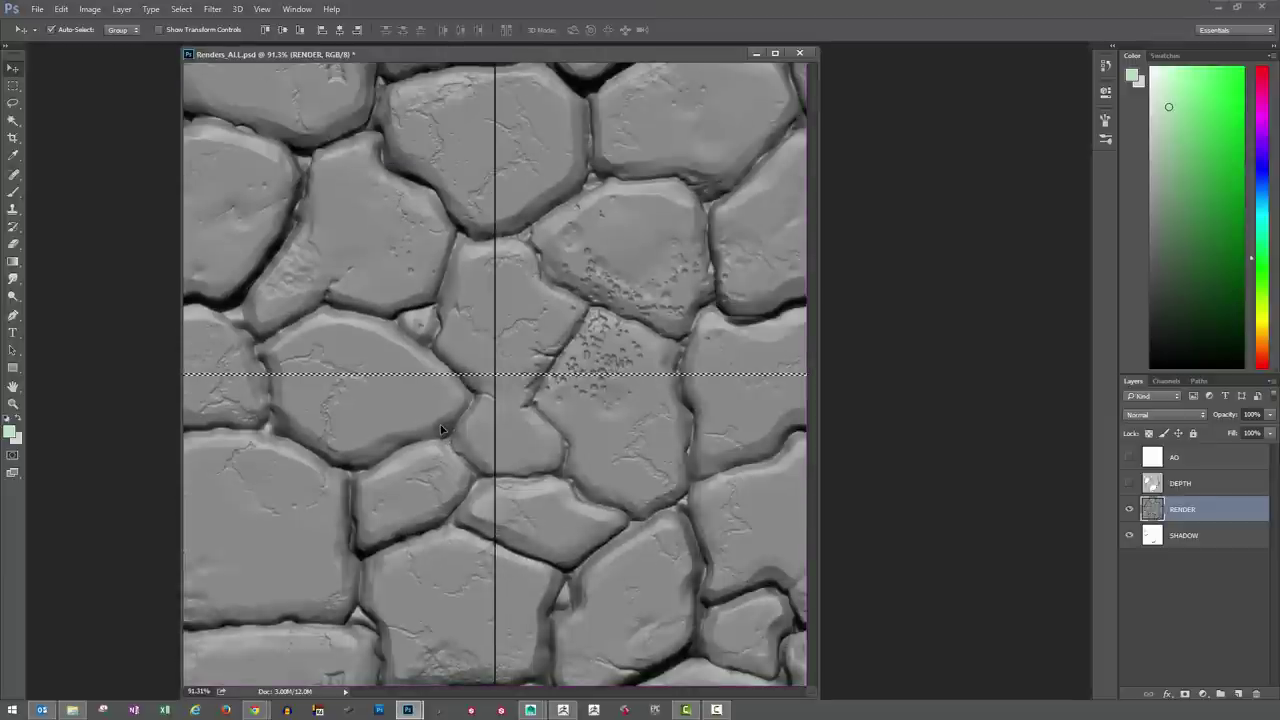
{"action": "key", "text": "ctrl+d"}
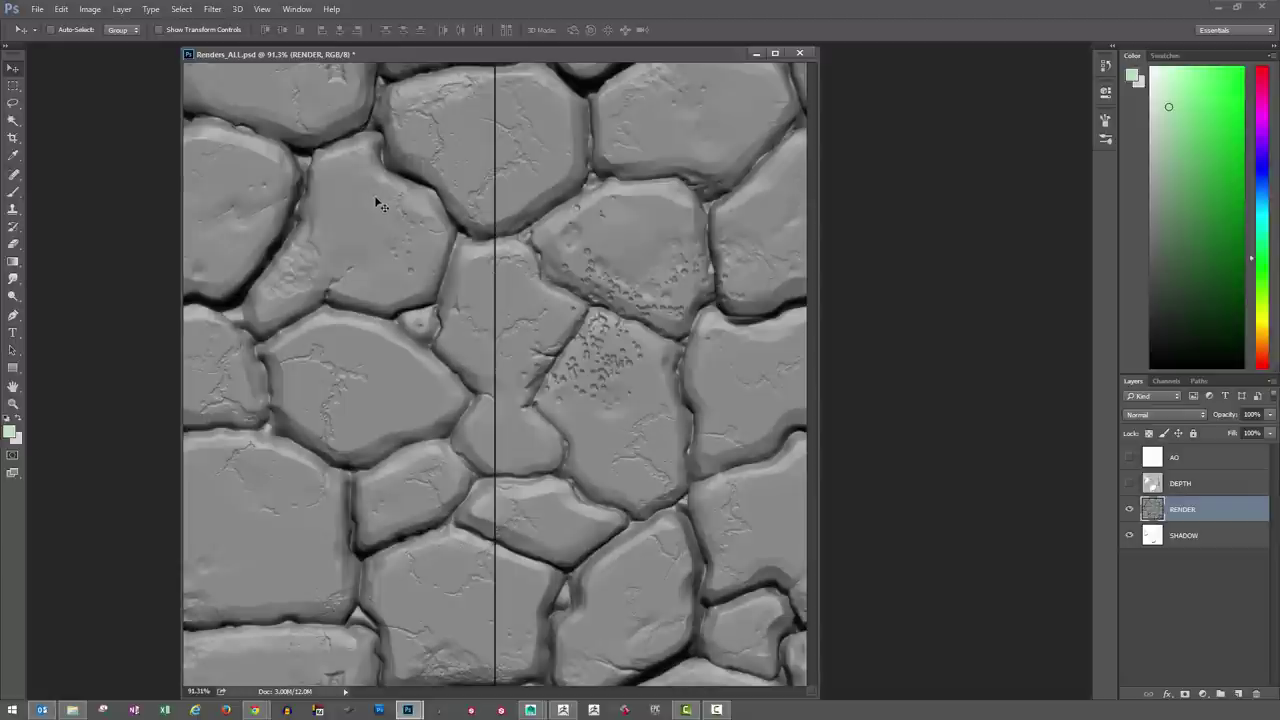
Cover the vertical seam by nudging a 3 px column right, then deselect
{"action": "key", "text": "m"}
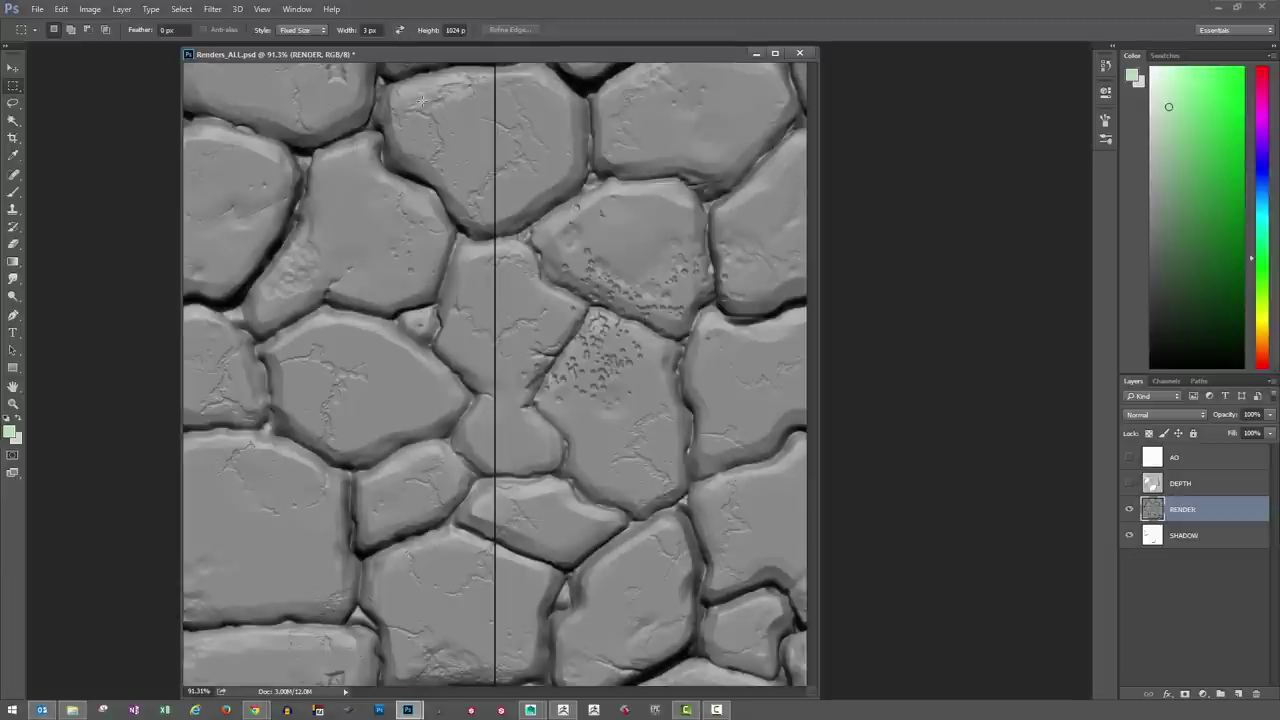
{"action": "left_click_drag", "start_coordinate": [476, 170], "coordinate": [494, 170]}
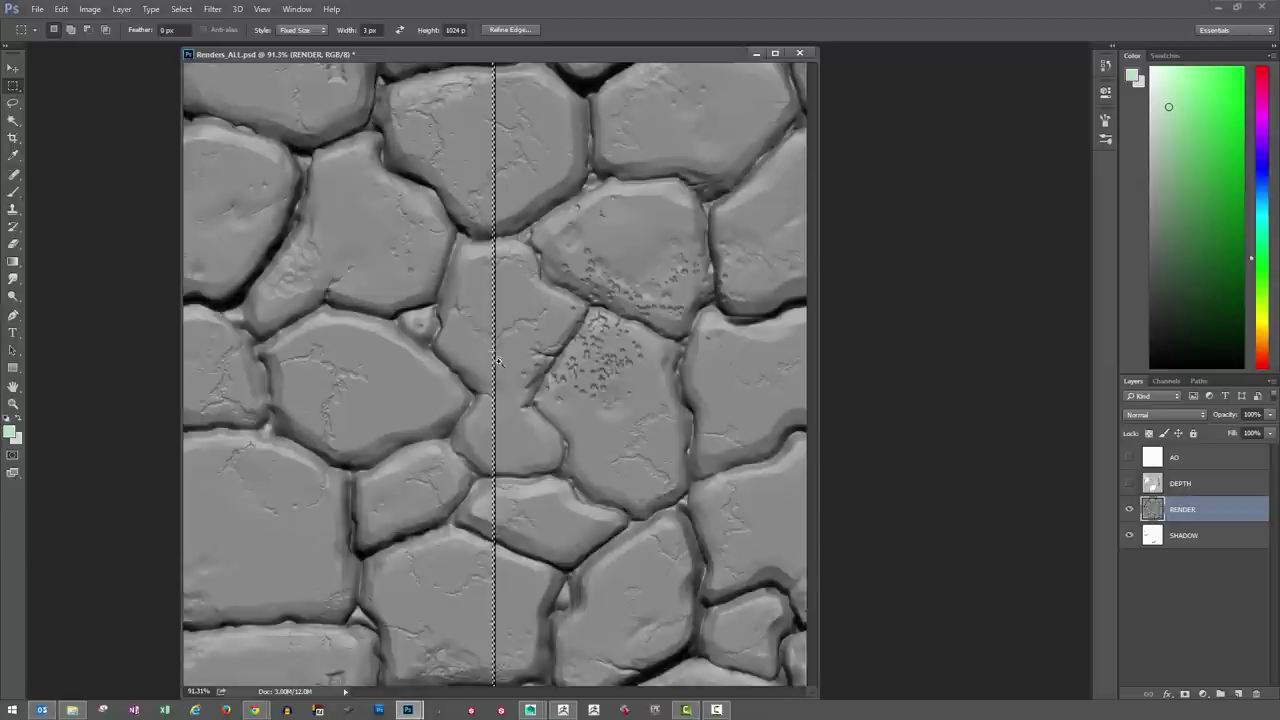
{"action": "scroll", "coordinate": [496, 352], "scroll_direction": "up", "scroll_amount": 10, "text": "alt"}
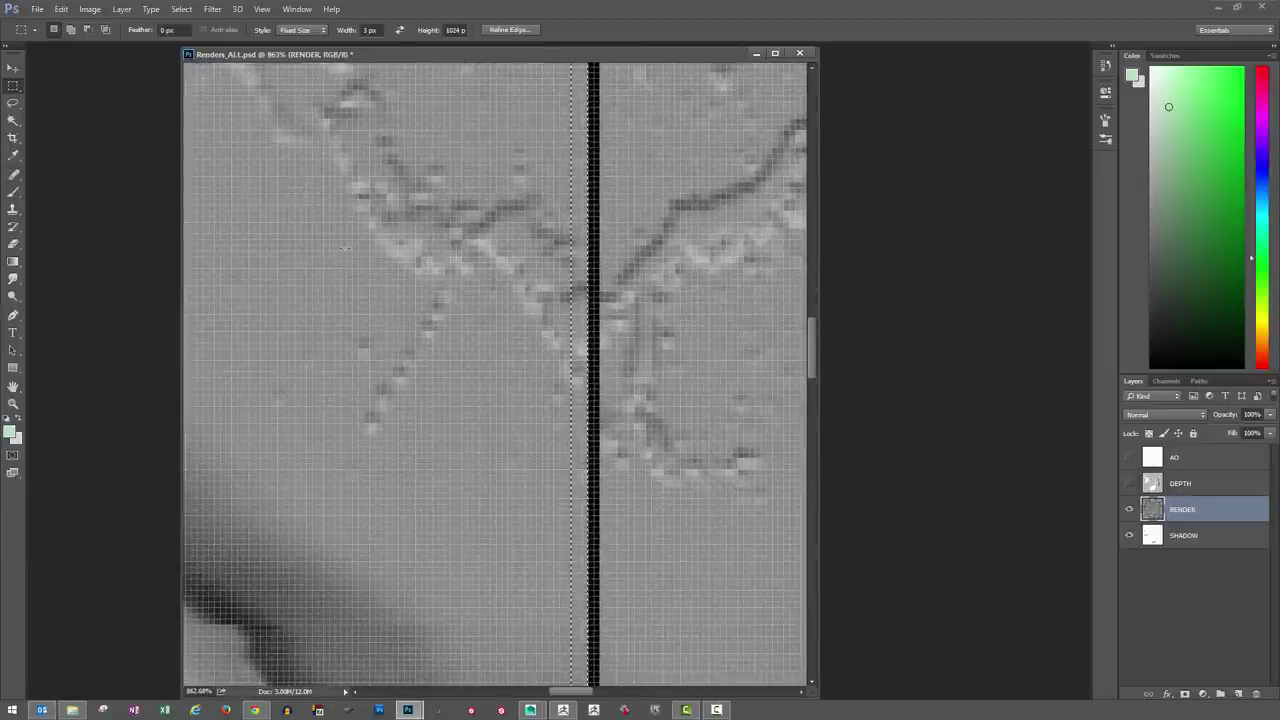
{"action": "left_click", "coordinate": [14, 70]}
{"action": "key", "text": "Right"}
{"action": "key", "text": "Right"}
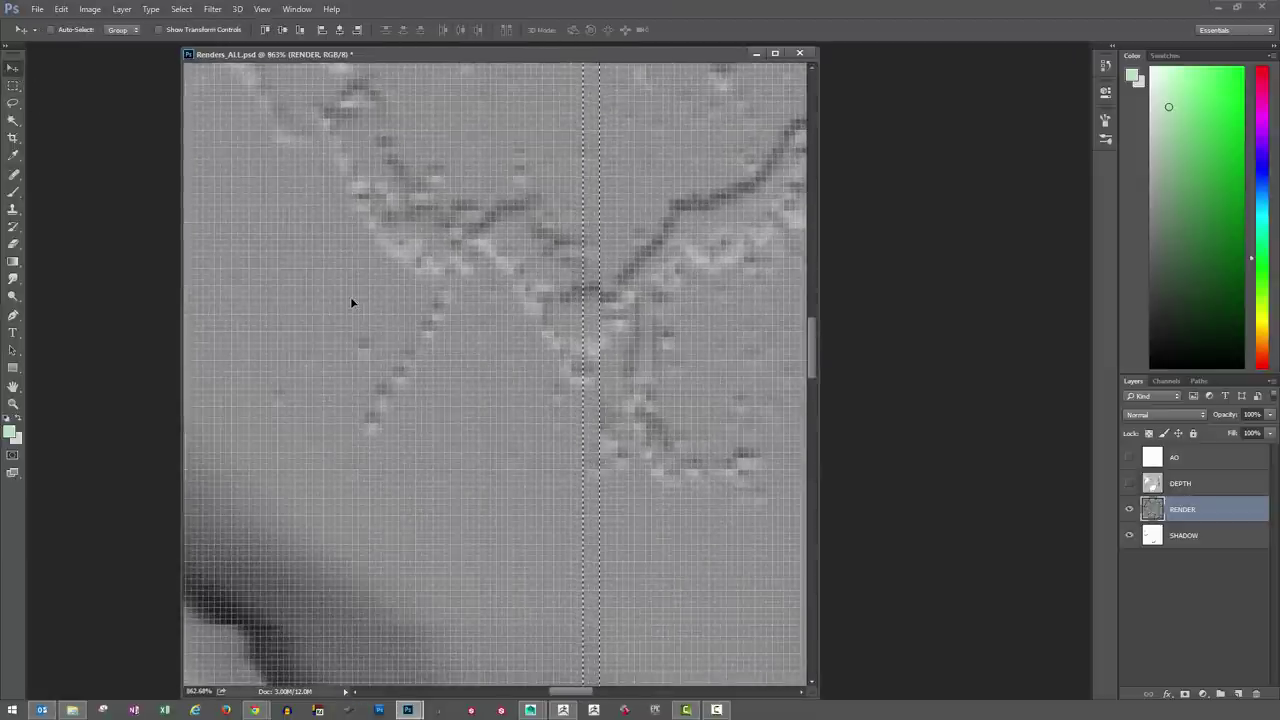
{"action": "key", "text": "ctrl+0"}
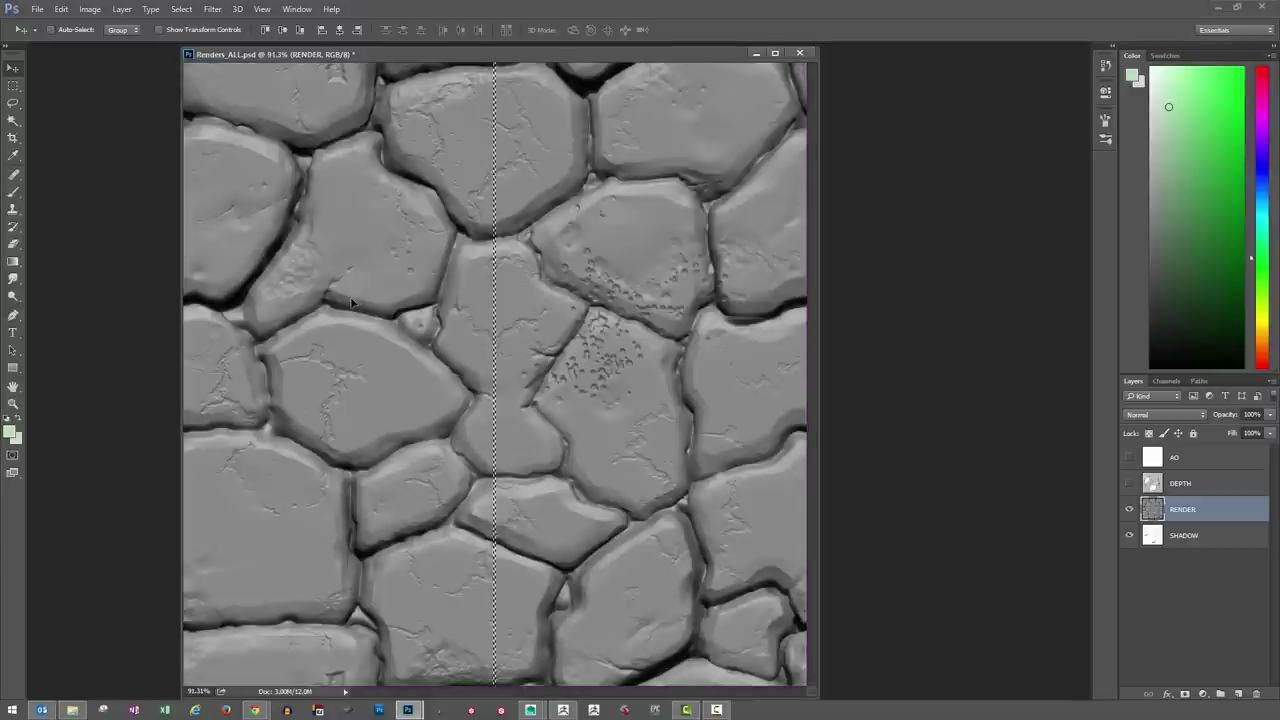
{"action": "key", "text": "ctrl+d"}
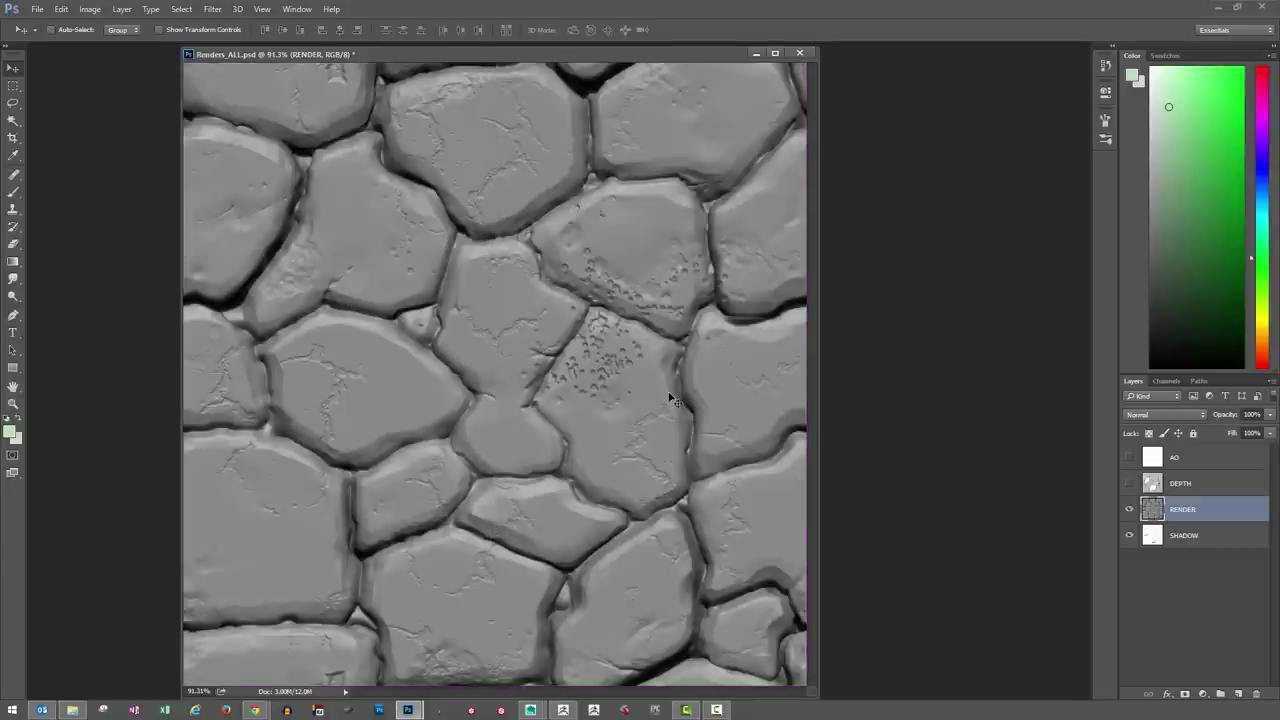
Offset RENDER back to its original position and compare it against DEPTH
{"action": "left_click", "coordinate": [213, 9]}
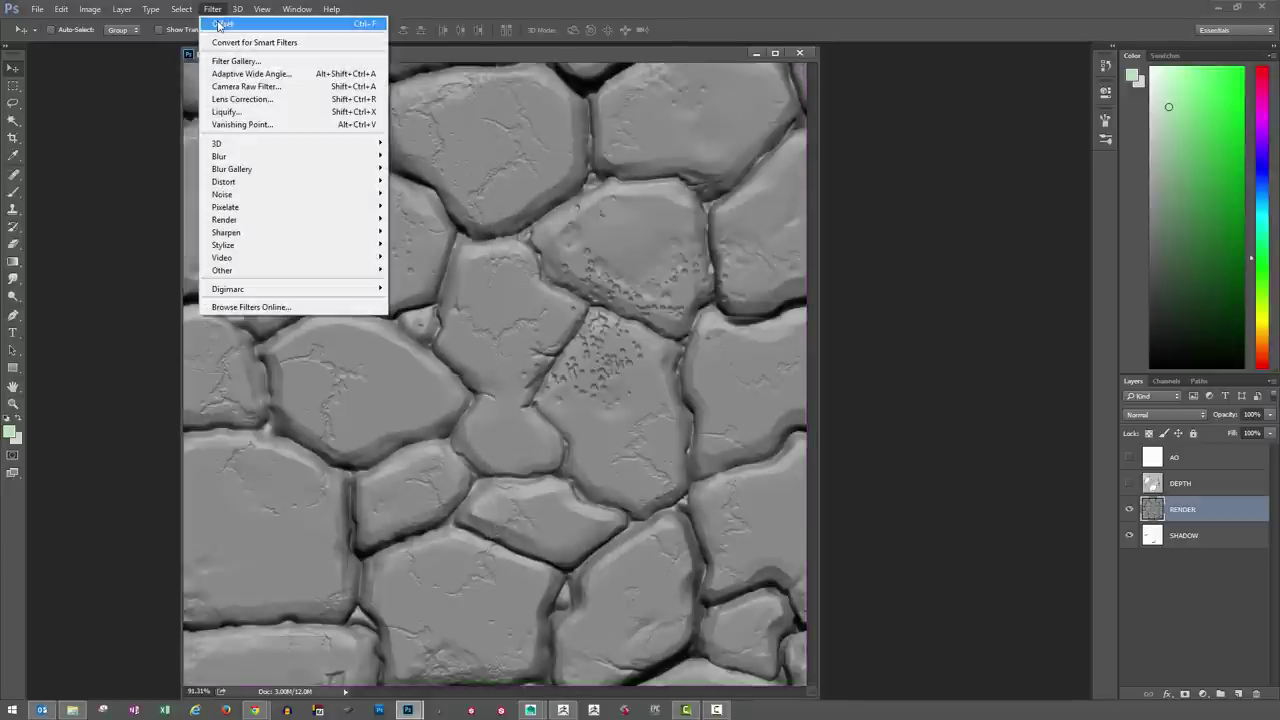
{"action": "left_click", "coordinate": [218, 23]}
{"action": "key", "text": "ctrl+minus"}
{"action": "left_click", "coordinate": [1129, 485]}
{"action": "left_click", "coordinate": [1129, 485]}
{"action": "left_click", "coordinate": [1129, 485]}
{"action": "left_click", "coordinate": [1129, 485]}
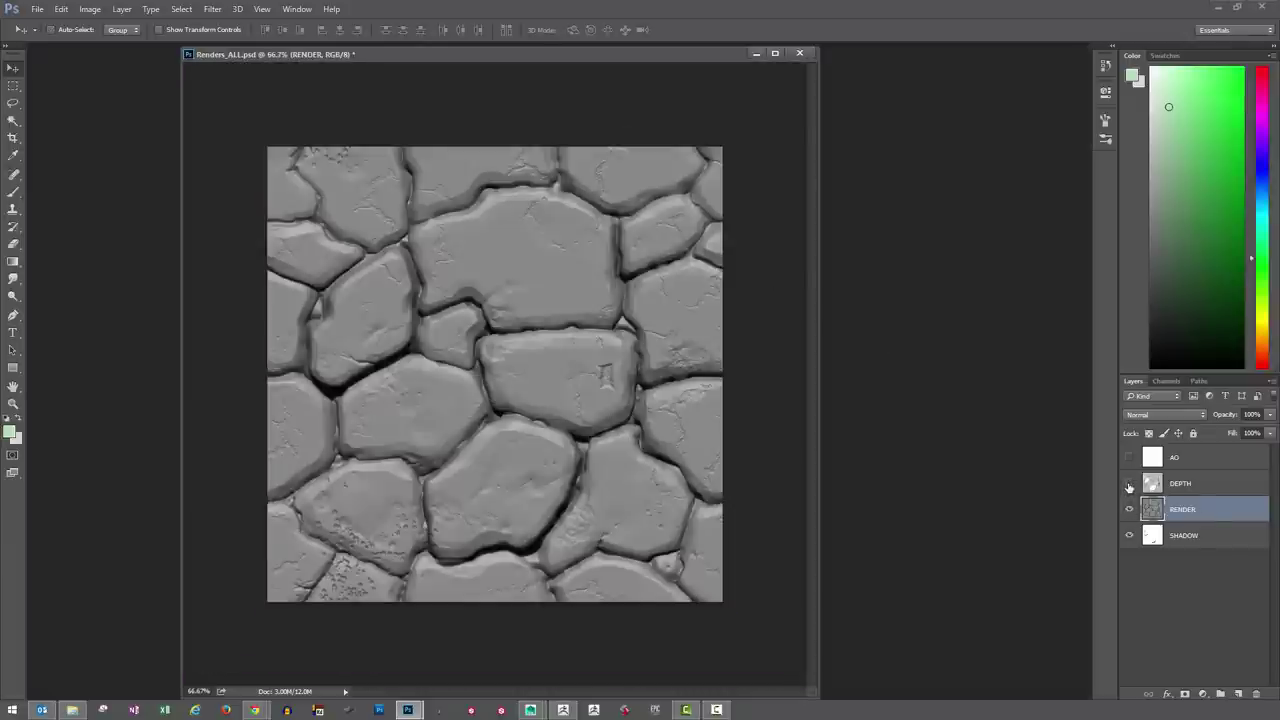
Hide RENDER and apply the Offset filter to SHADOW twice, returning it to place
{"action": "left_click", "coordinate": [1129, 511]}
{"action": "left_click", "coordinate": [1129, 511]}
{"action": "left_click", "coordinate": [1129, 511]}
{"action": "left_click", "coordinate": [1190, 536]}
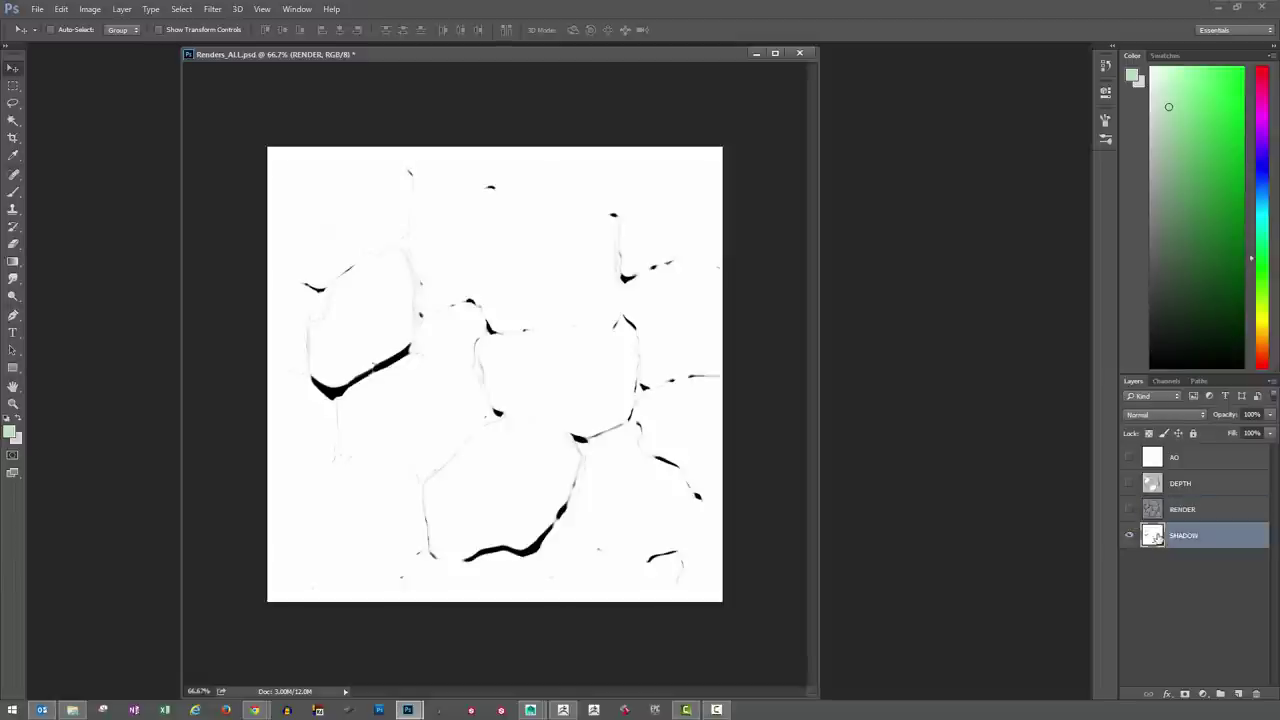
{"action": "left_click", "coordinate": [212, 9]}
{"action": "left_click", "coordinate": [225, 23]}
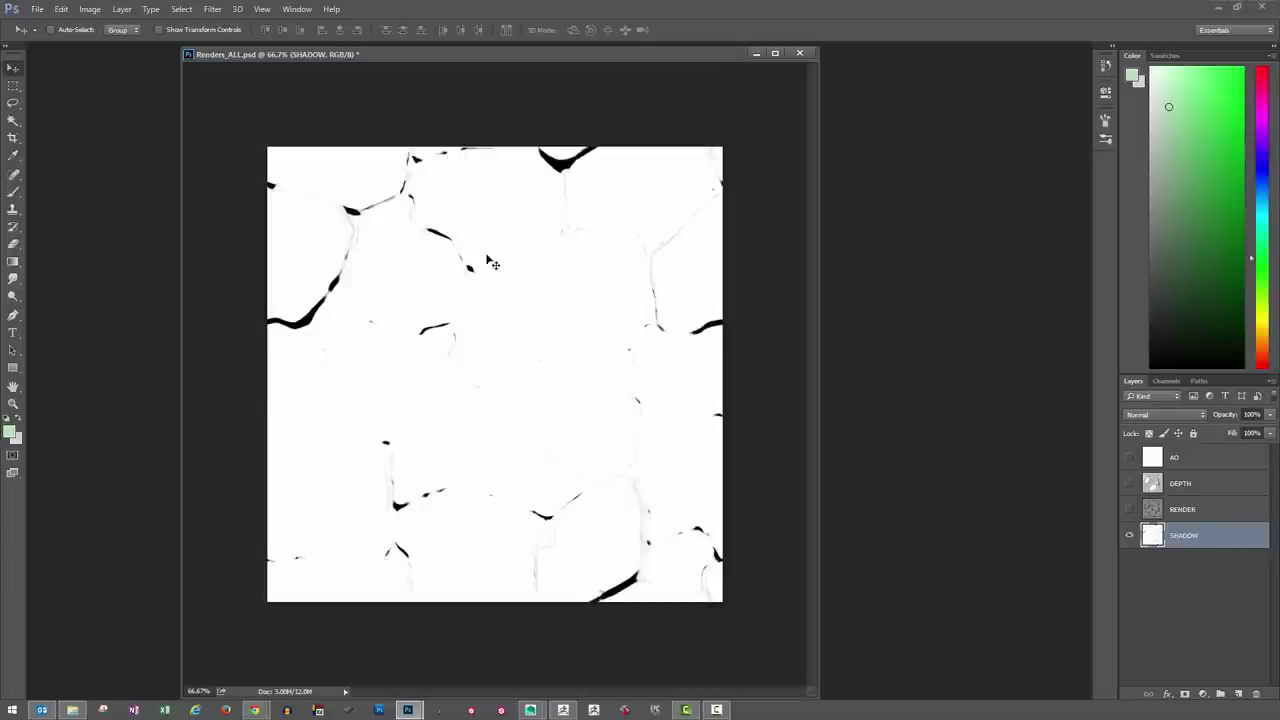
{"action": "left_click", "coordinate": [212, 9]}
{"action": "left_click", "coordinate": [228, 24]}
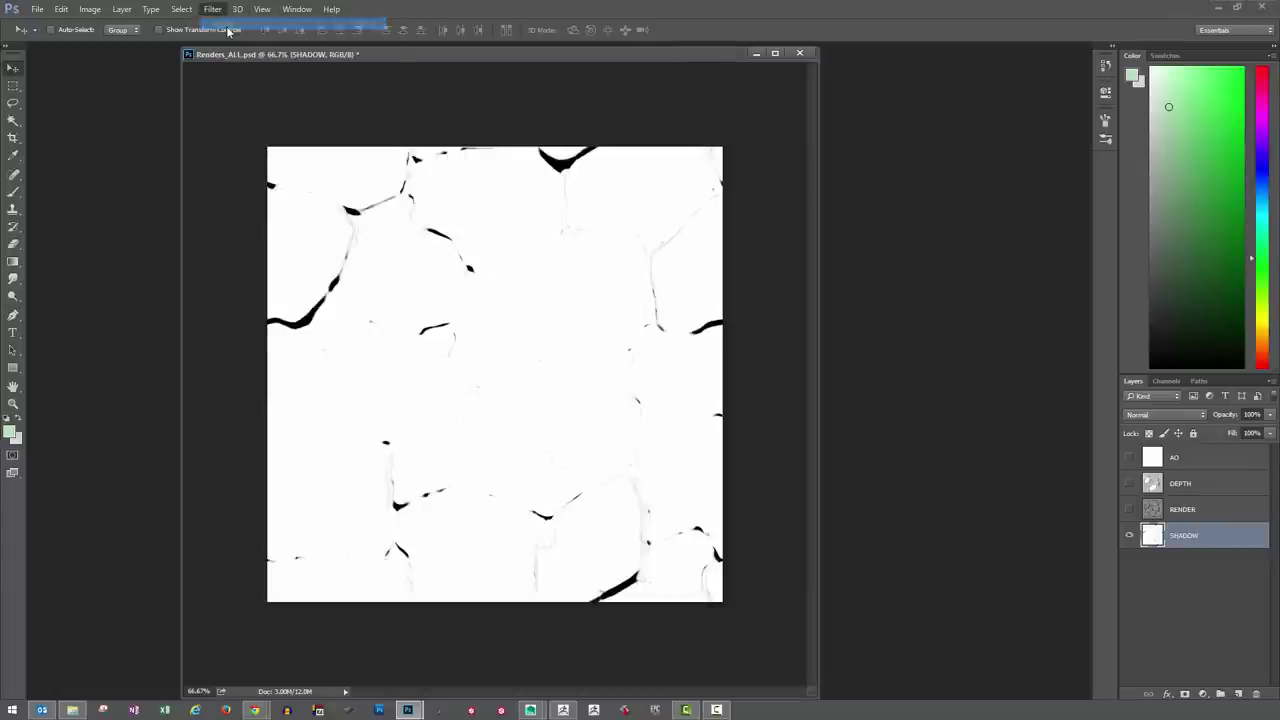
Show the RENDER, DEPTH and AO layers and save Renders_ALL.psd
{"action": "left_click", "coordinate": [1130, 510]}
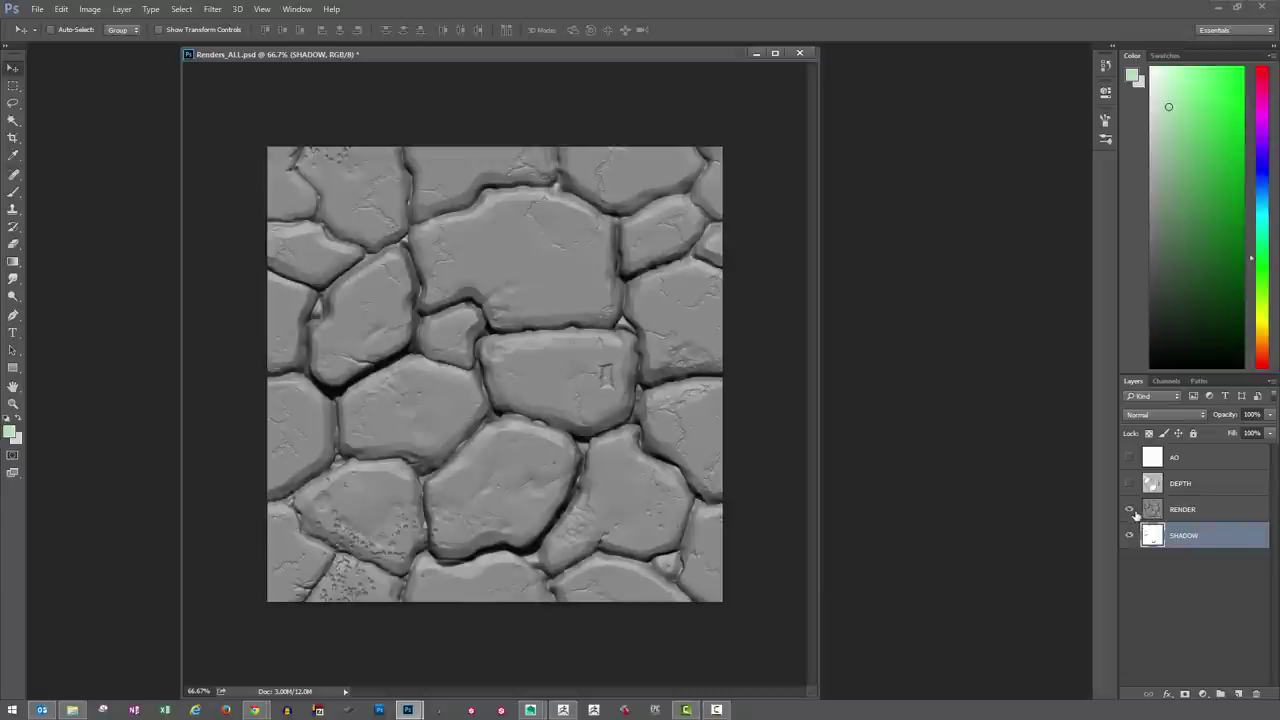
{"action": "left_click", "coordinate": [1129, 484]}
{"action": "left_click", "coordinate": [1129, 457]}
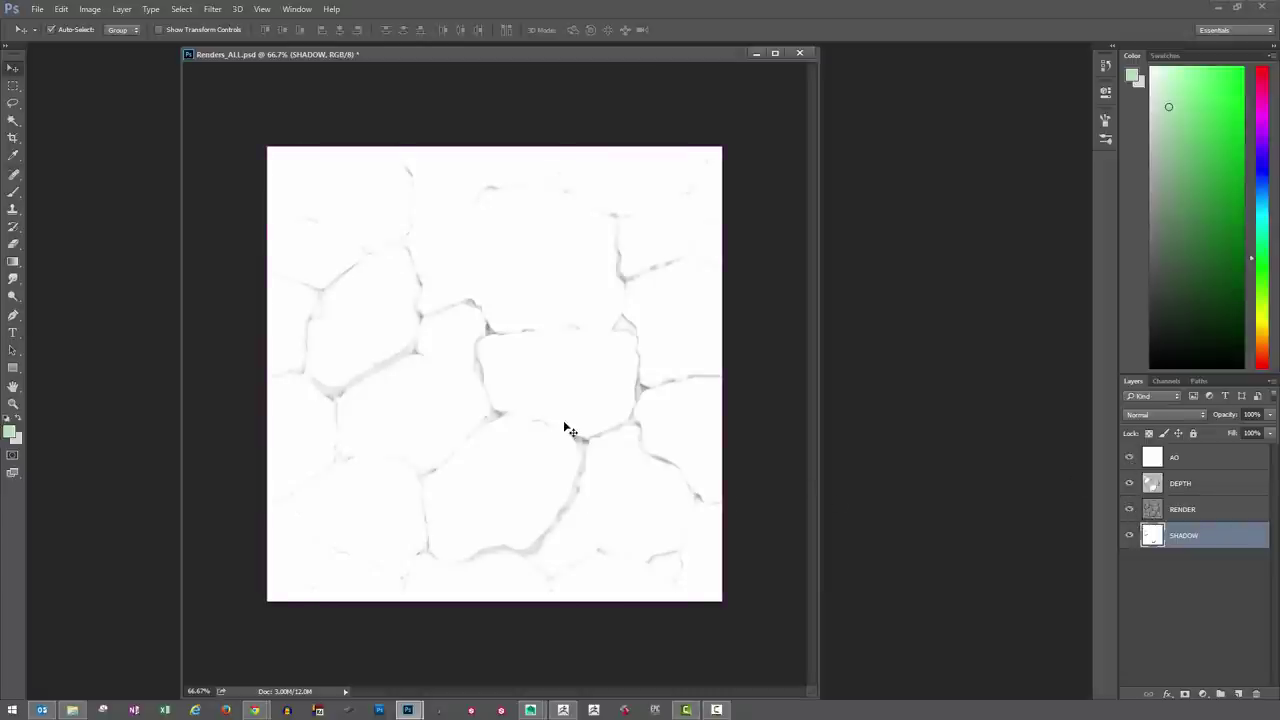
{"action": "key", "text": "ctrl+s"}
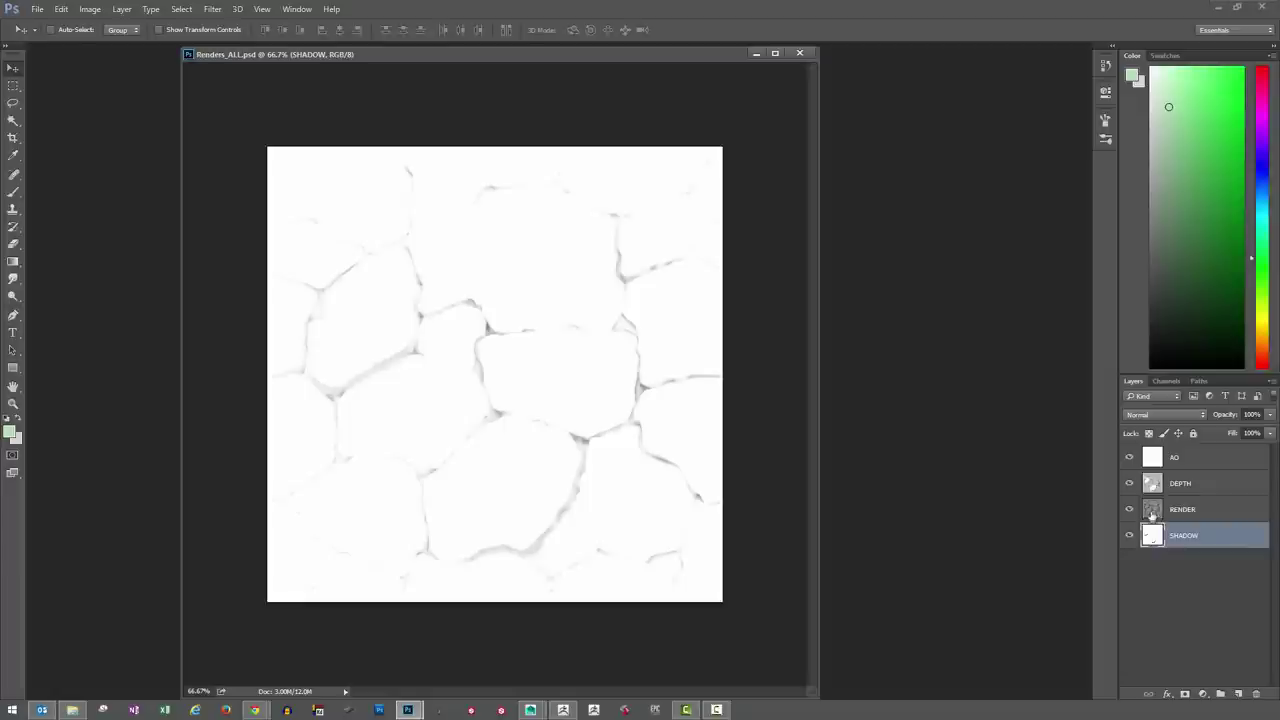
Hide the AO and DEPTH layers and select RENDER
{"action": "left_click", "coordinate": [1154, 511]}
{"action": "left_click", "coordinate": [1157, 457]}
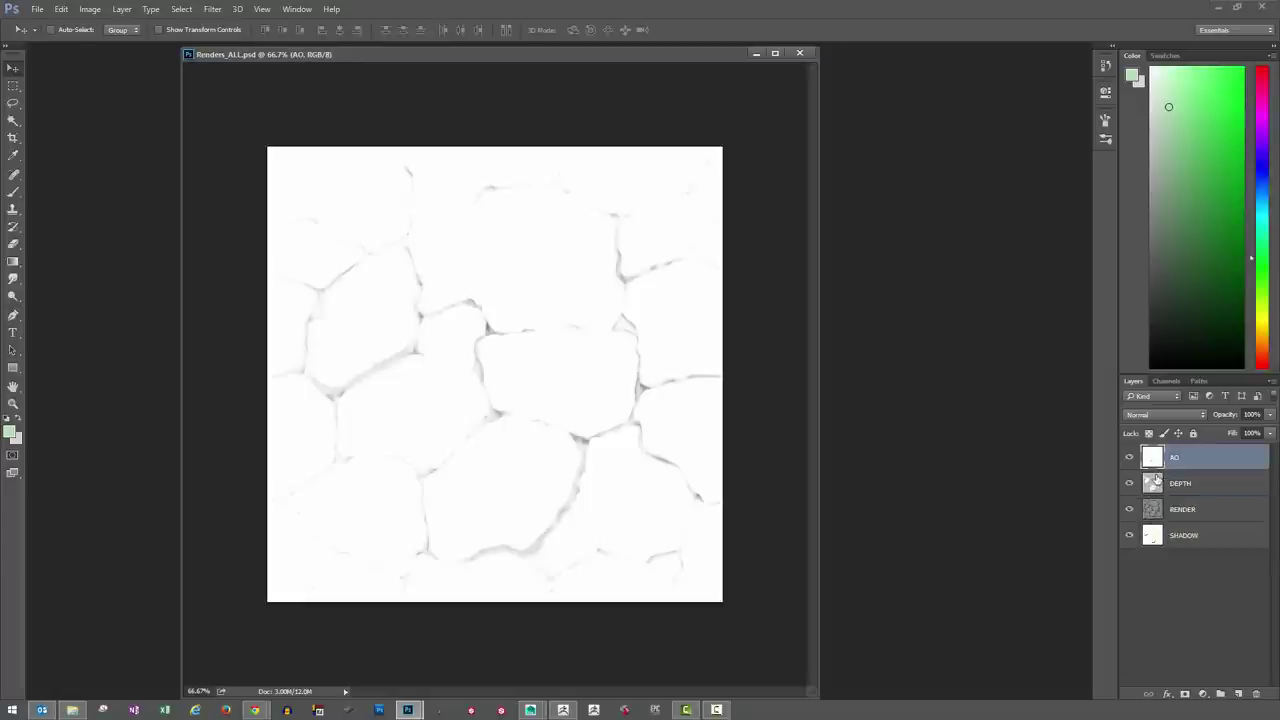
{"action": "left_click", "coordinate": [1129, 457]}
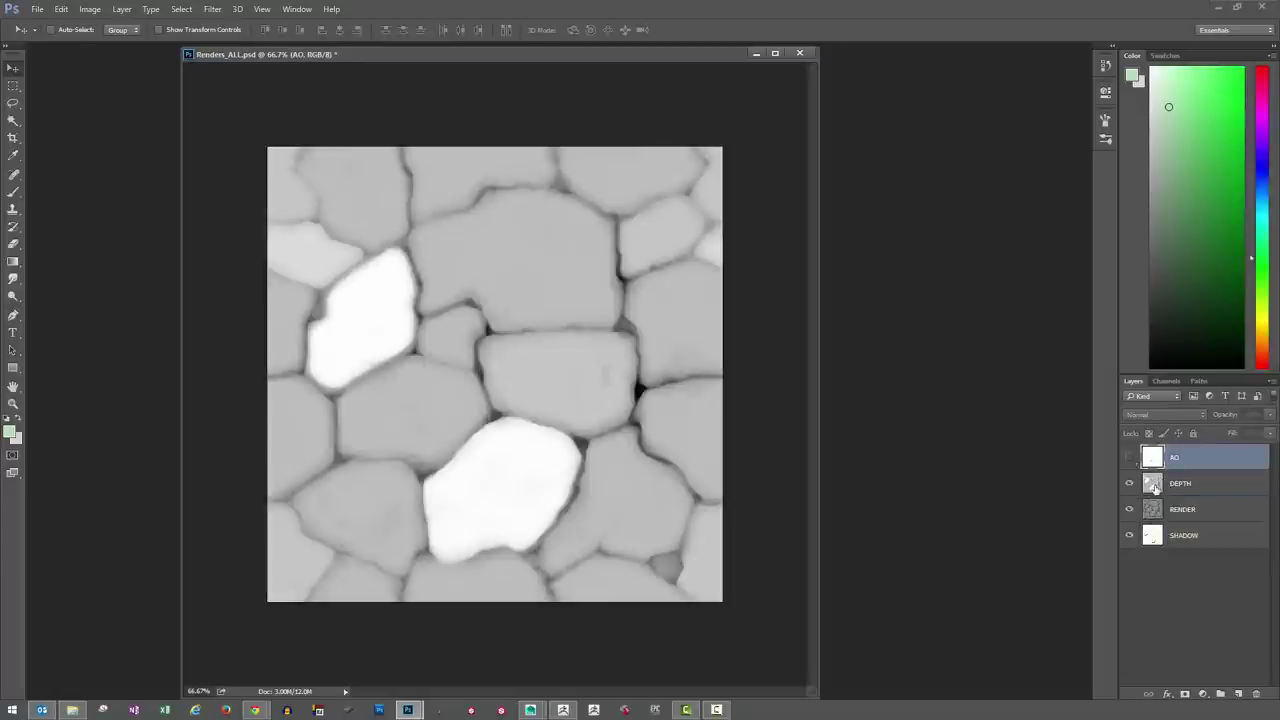
{"action": "left_click", "coordinate": [1157, 484]}
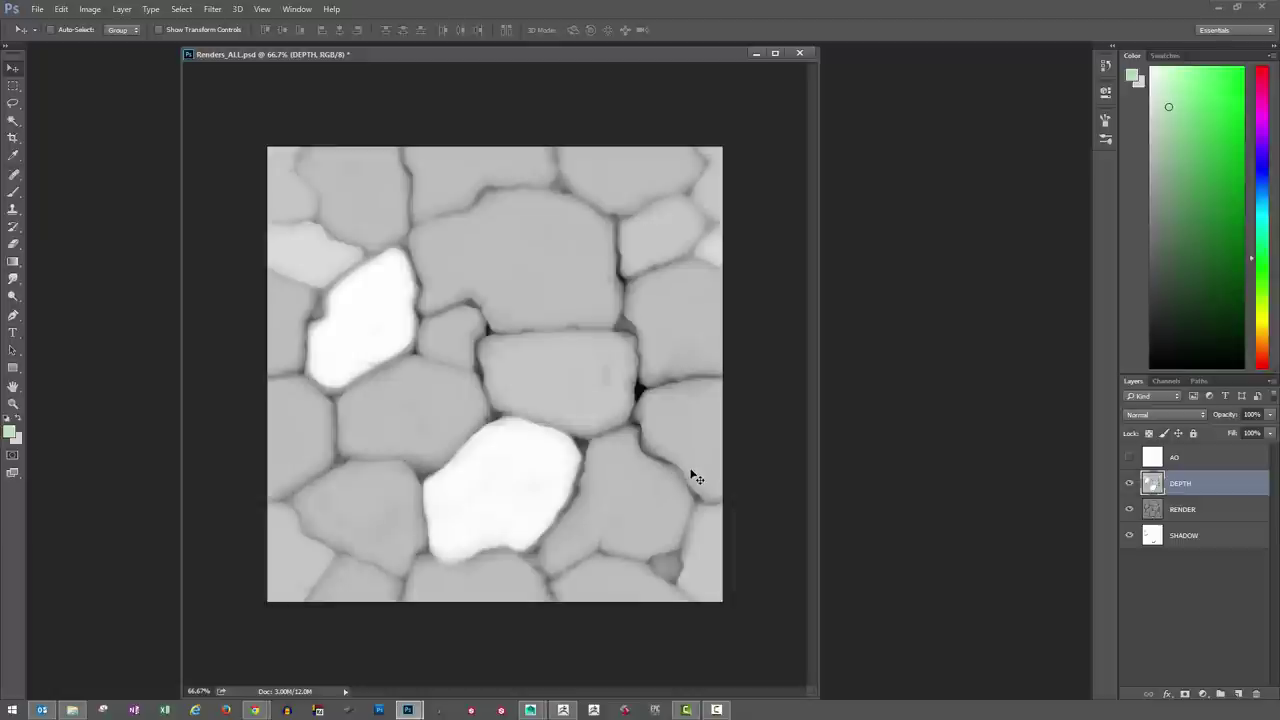
{"action": "left_click", "coordinate": [1130, 484]}
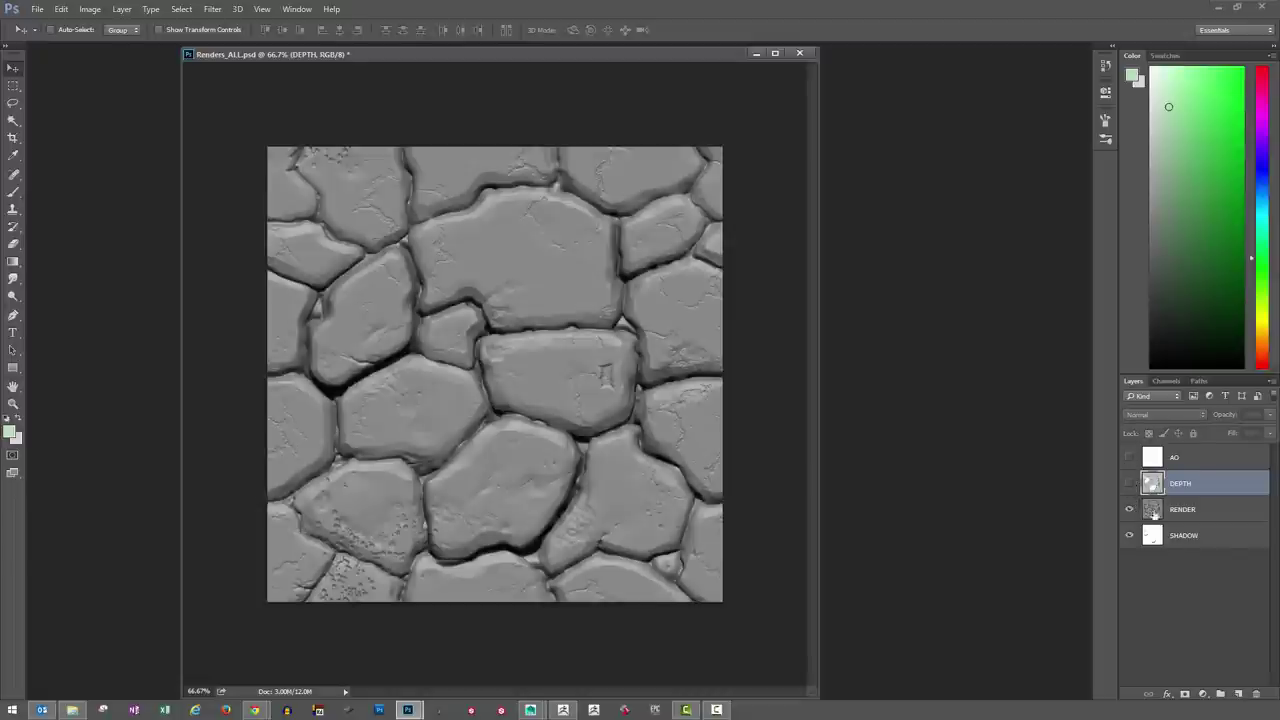
{"action": "left_click", "coordinate": [1150, 510]}
Hide RENDER and SHADOW and add a Solid Color fill layer
{"action": "left_click", "coordinate": [1130, 510]}
{"action": "left_click", "coordinate": [1130, 536]}
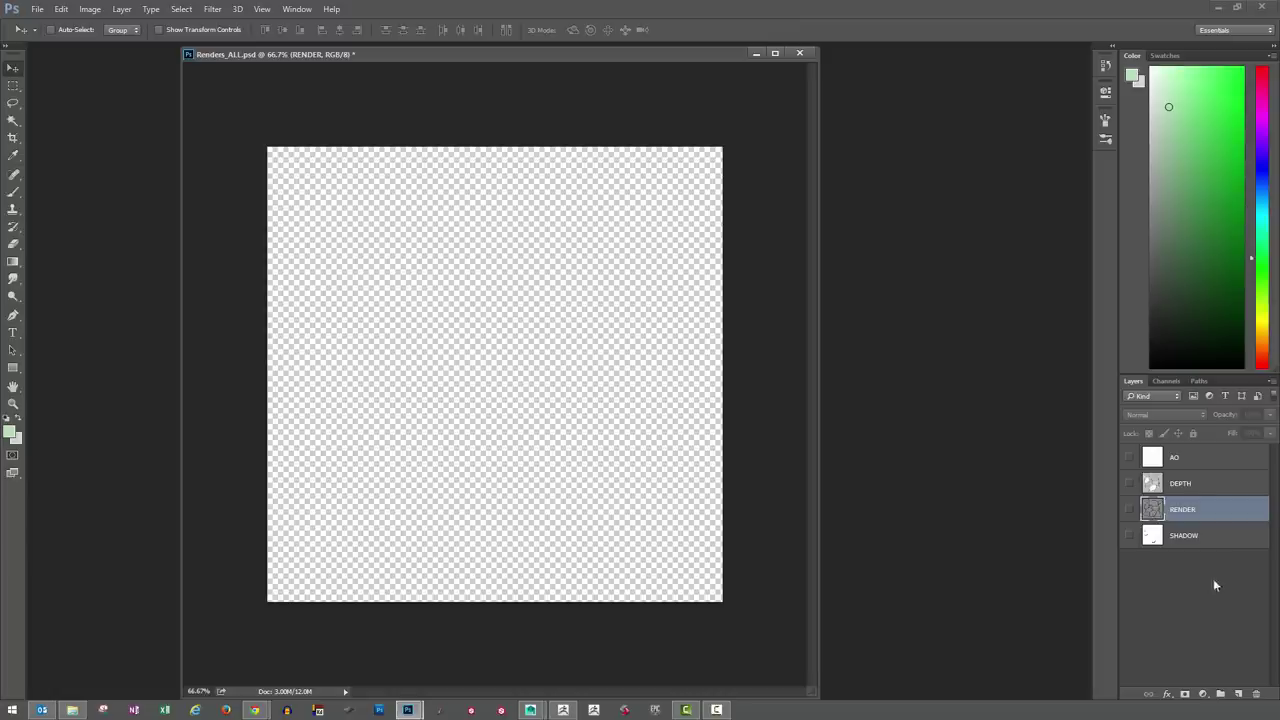
{"action": "left_click", "coordinate": [1203, 694]}
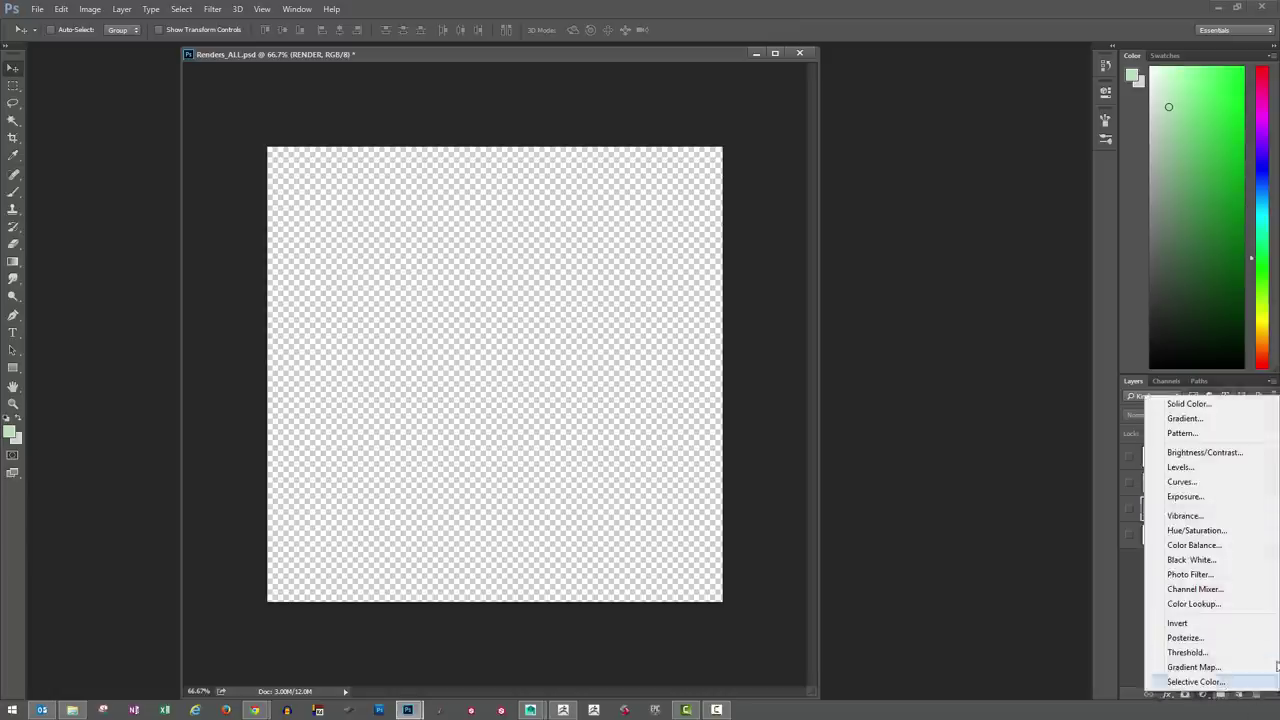
{"action": "left_click", "coordinate": [1190, 404]}
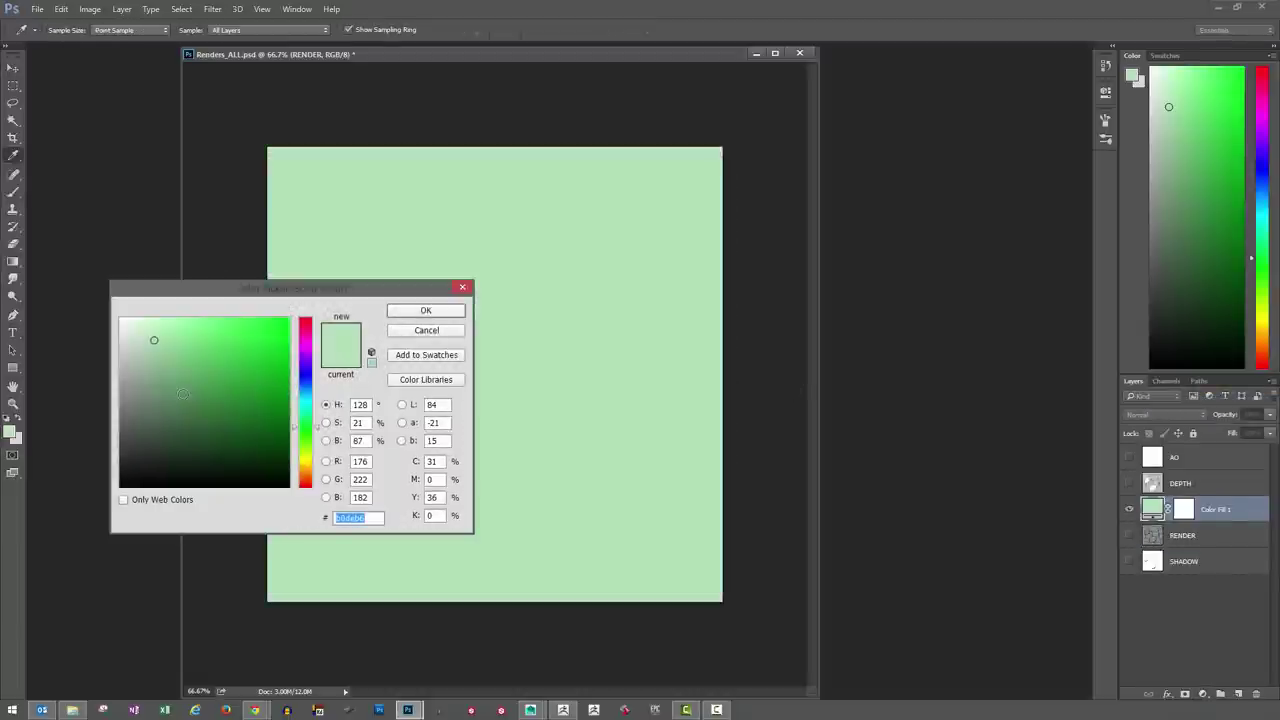
Set the fill colour to grey-brown #7d7368 and drag Color Fill 1 below SHADOW
{"action": "left_click_drag", "start_coordinate": [297, 461], "coordinate": [297, 473]}
{"action": "left_click", "coordinate": [120, 394]}
{"action": "left_click", "coordinate": [147, 403]}
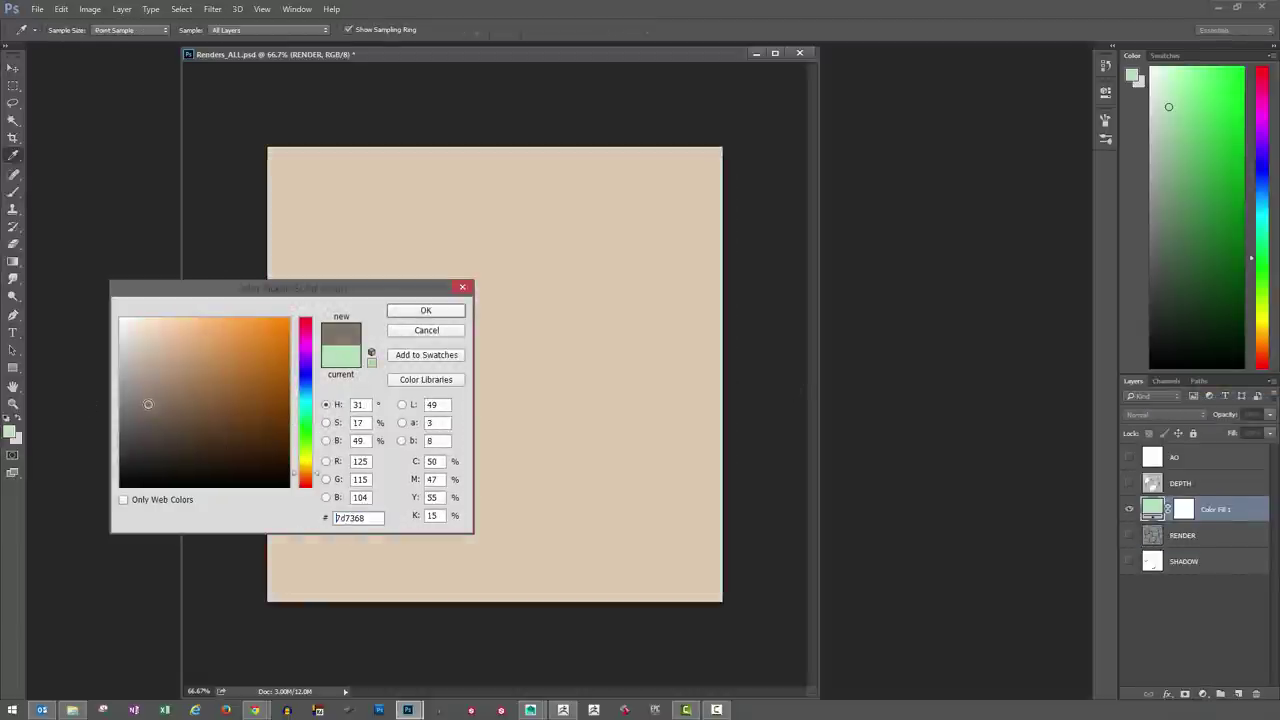
{"action": "left_click_drag", "start_coordinate": [147, 403], "coordinate": [140, 402]}
{"action": "left_click", "coordinate": [415, 313]}
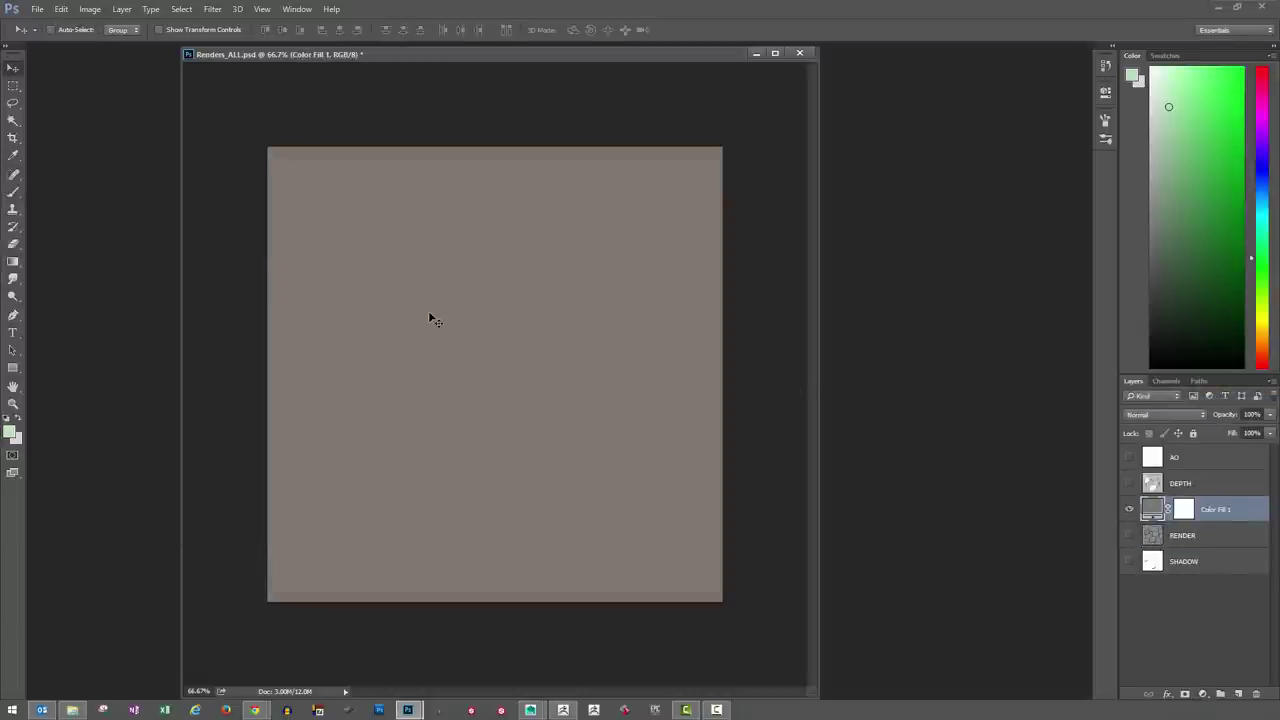
{"action": "left_click_drag", "start_coordinate": [1158, 512], "coordinate": [1156, 576]}
Show and select SHADOW and set its blend mode to Multiply at 100% opacity
{"action": "left_click", "coordinate": [1130, 536]}
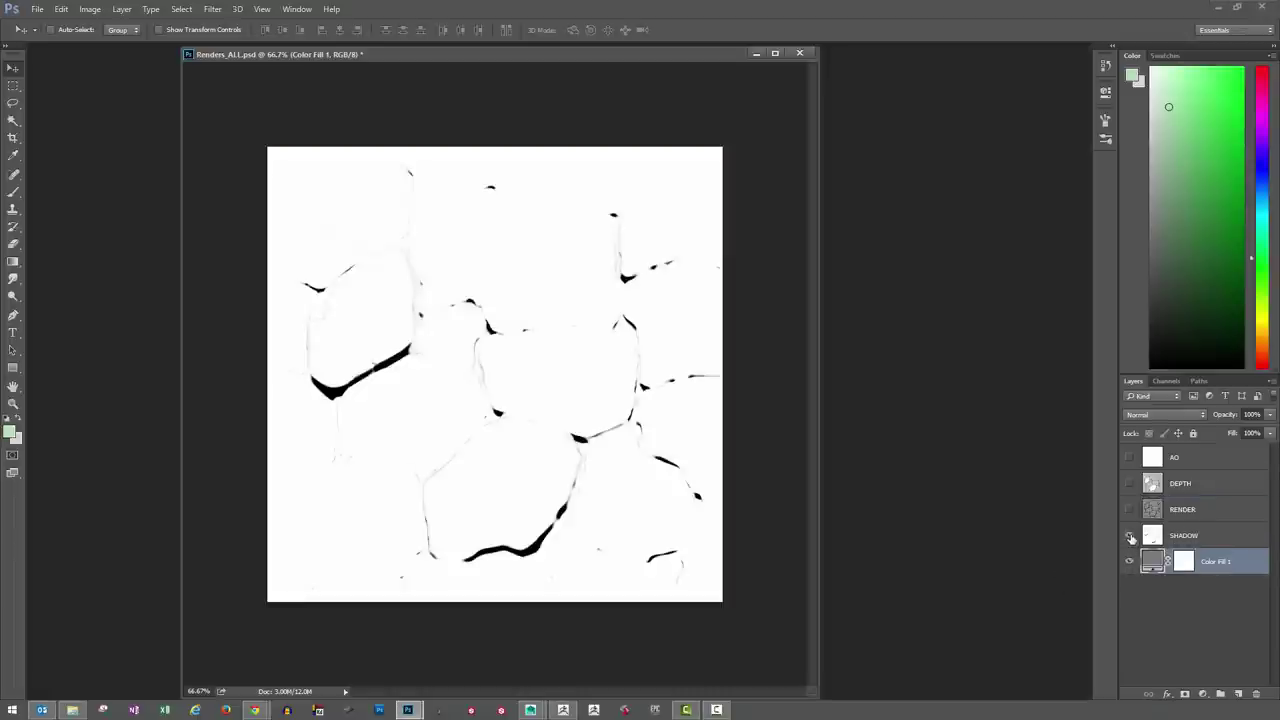
{"action": "left_click", "coordinate": [1156, 538]}
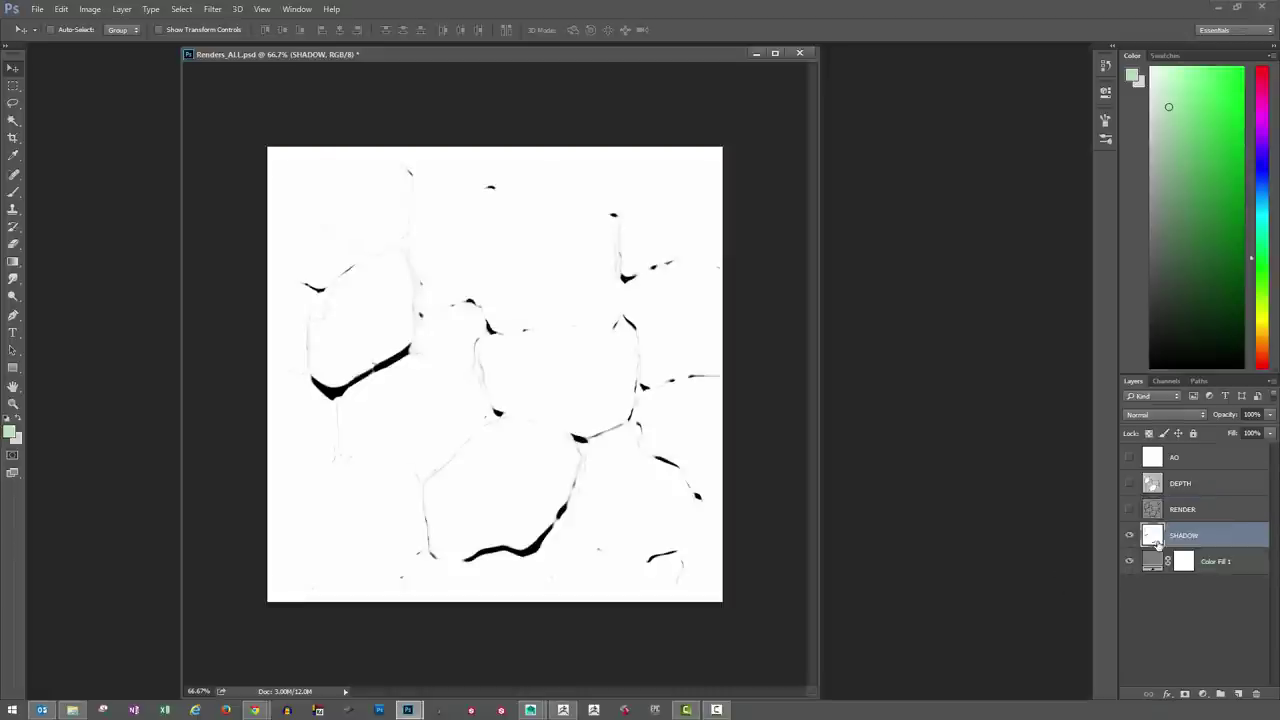
{"action": "left_click", "coordinate": [1199, 416]}
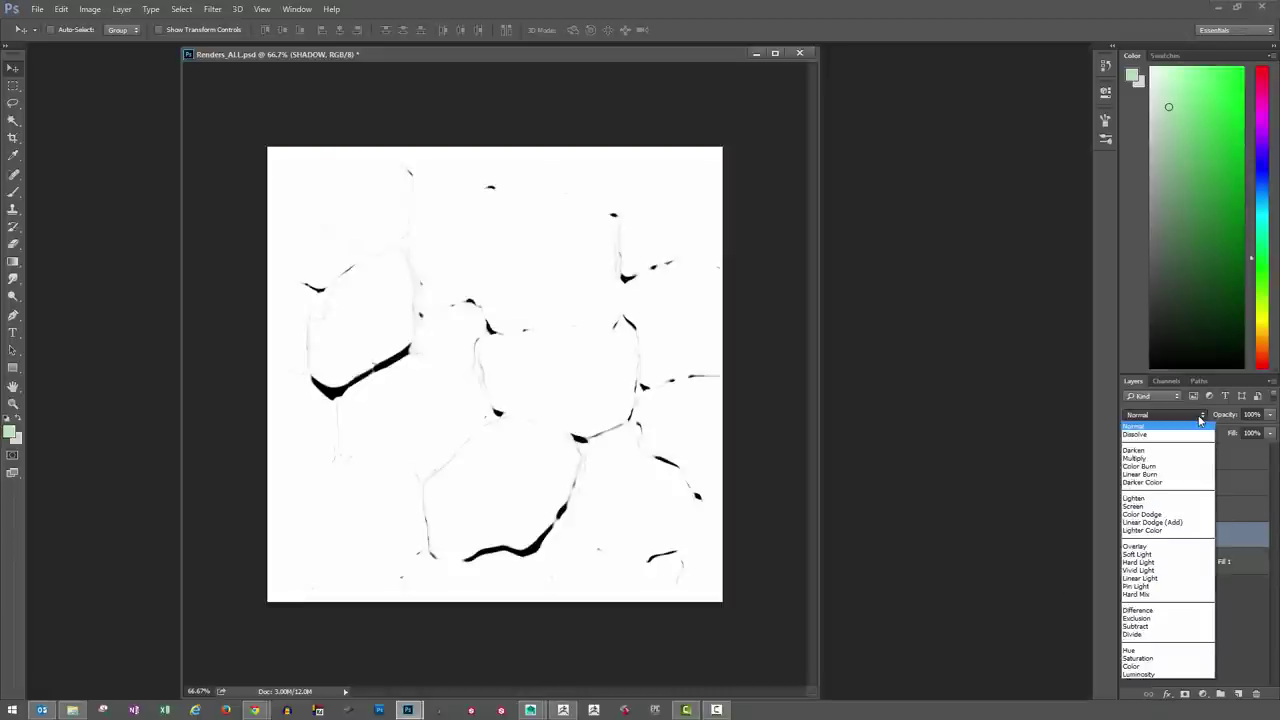
{"action": "left_click", "coordinate": [1164, 460]}
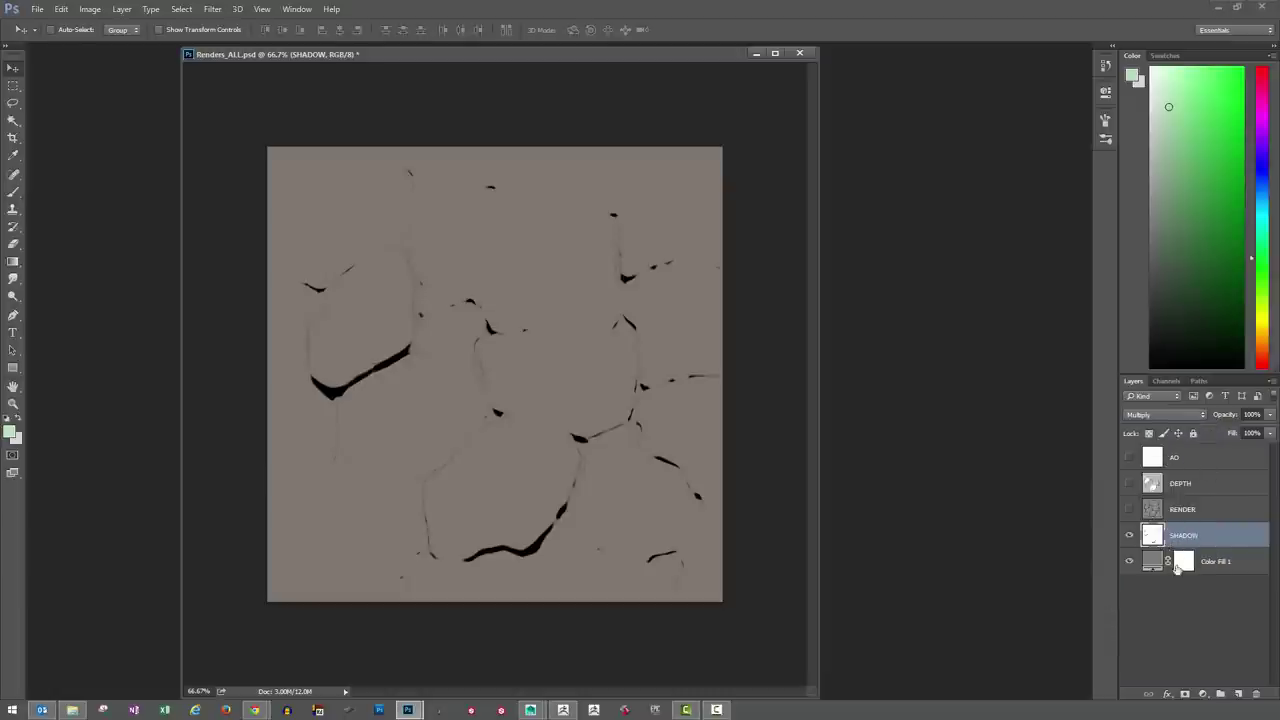
{"action": "left_click", "coordinate": [1268, 416]}
{"action": "mouse_move", "coordinate": [1266, 430]}
{"action": "left_mouse_down"}
{"action": "mouse_move", "coordinate": [1225, 428]}
{"action": "mouse_move", "coordinate": [1266, 430]}
{"action": "left_mouse_up"}
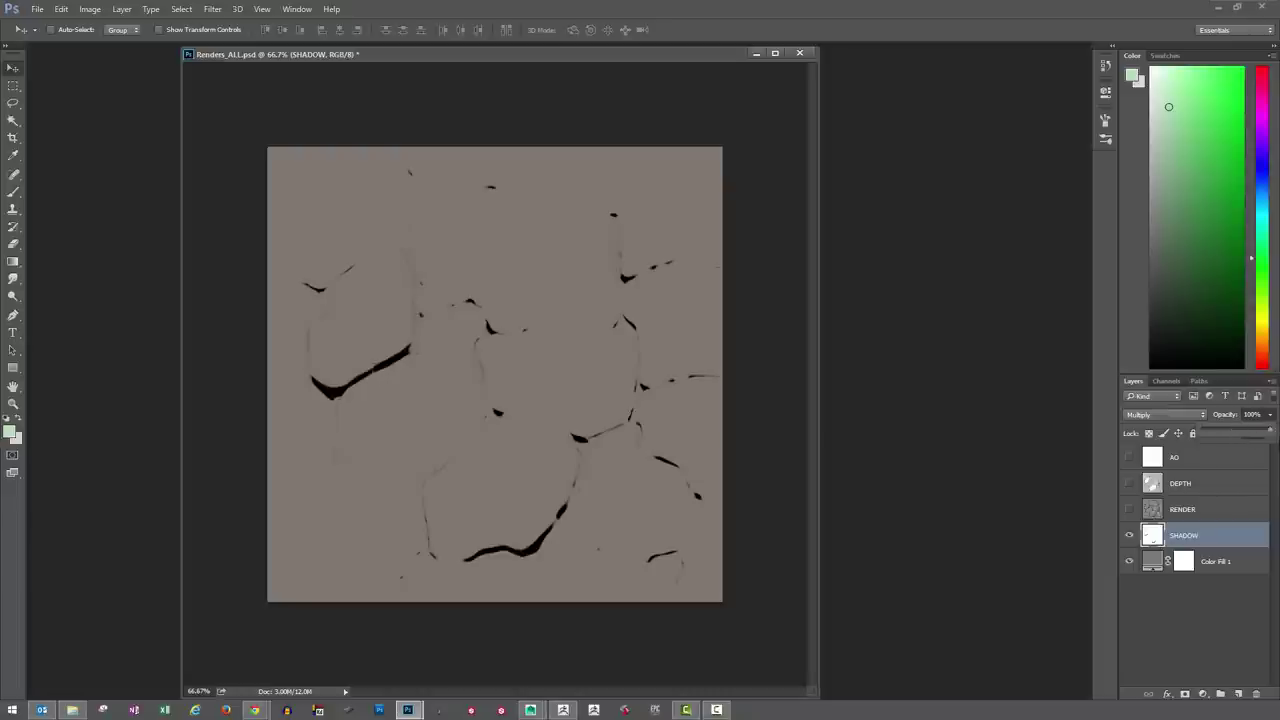
Add a Hue/Saturation adjustment layer clipped to the SHADOW layer
{"action": "left_click", "coordinate": [1202, 694]}
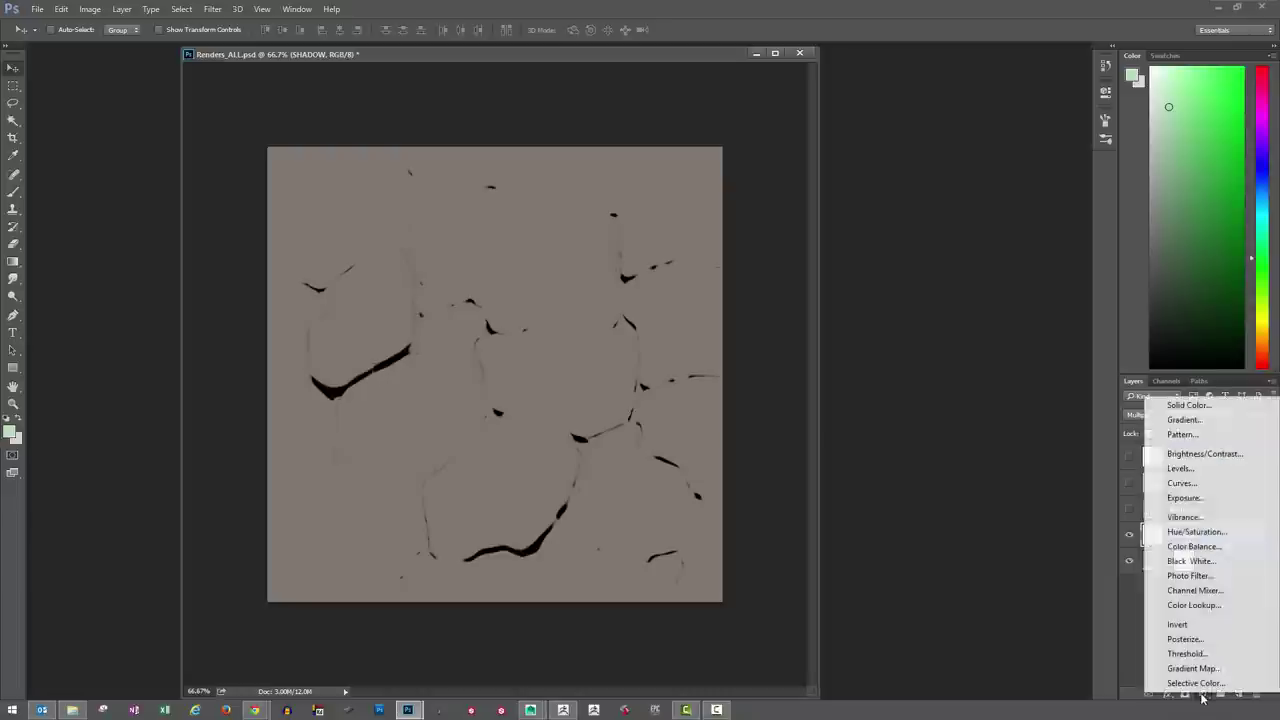
{"action": "left_click", "coordinate": [1210, 540]}
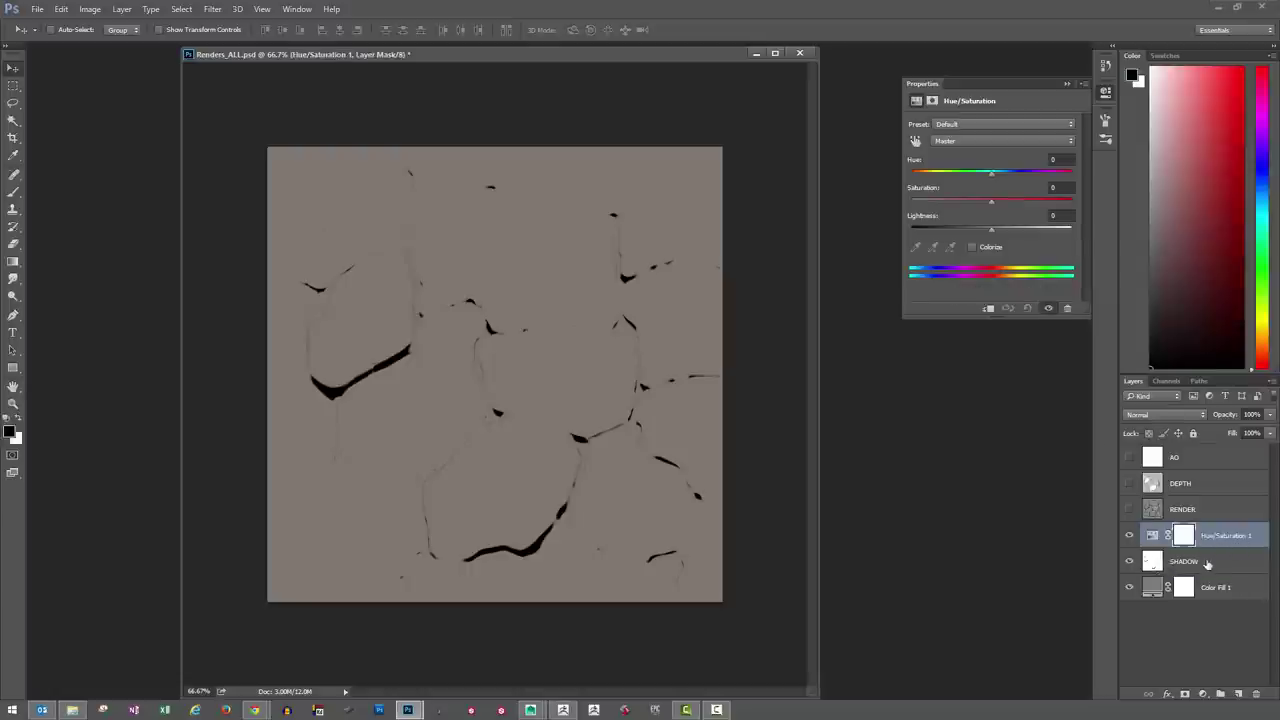
{"action": "key", "text": "alt"}
{"action": "key", "text": "ctrl+alt+g"}
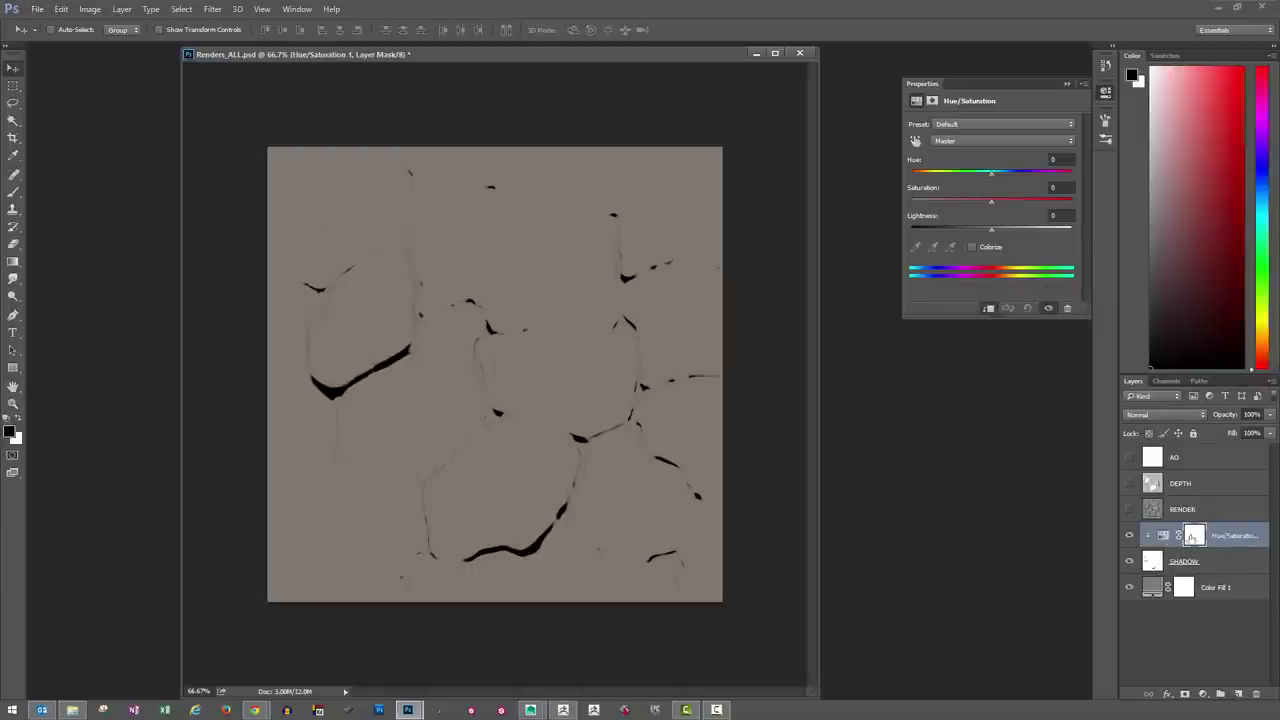
Enable Colorize with Hue 235, Saturation 24 and Lightness +54
{"action": "left_click", "coordinate": [1152, 563]}
{"action": "left_click", "coordinate": [1188, 538]}
{"action": "left_click", "coordinate": [973, 247]}
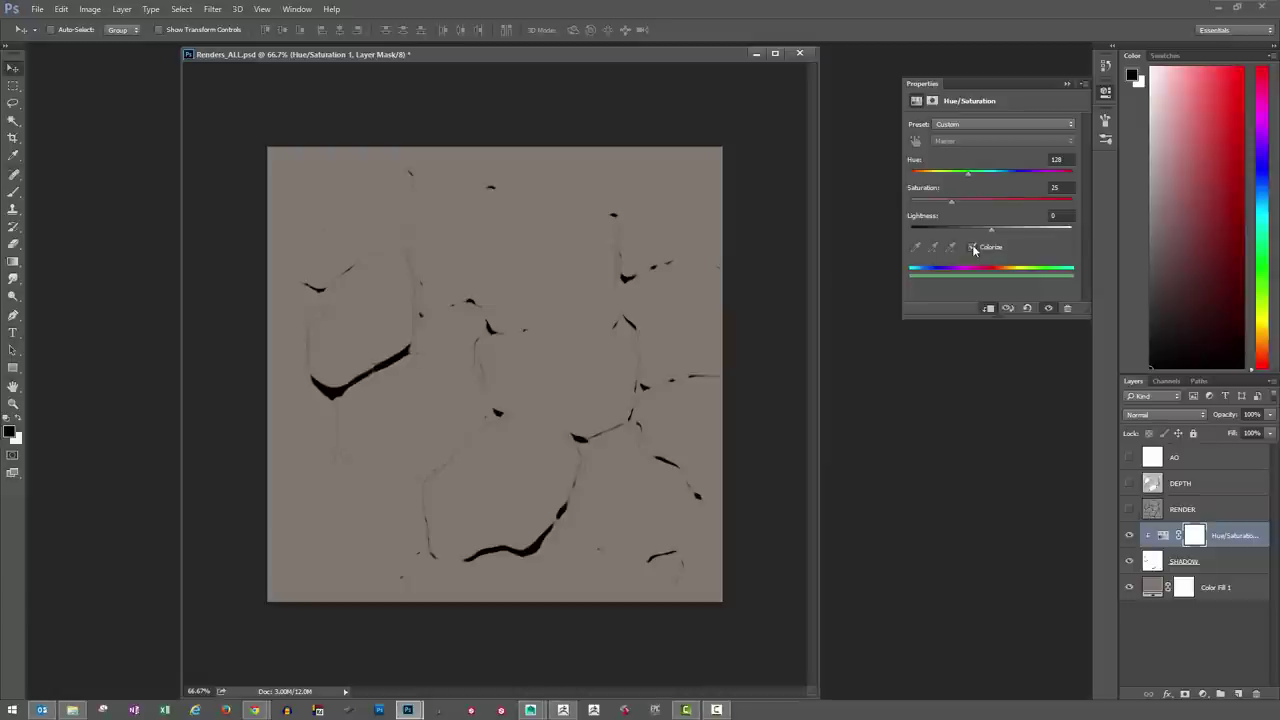
{"action": "left_click_drag", "start_coordinate": [968, 173], "coordinate": [953, 208]}
{"action": "left_click", "coordinate": [1020, 200]}
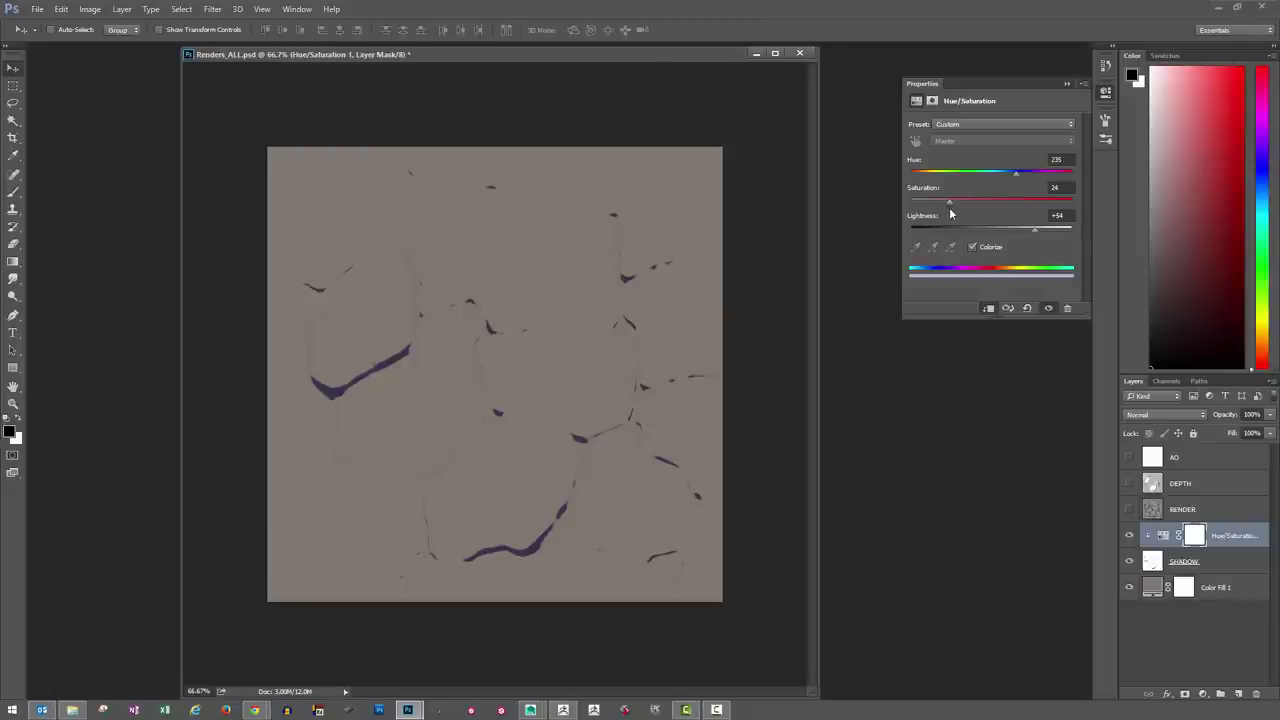
Check SHADOW's opacity, then show RENDER and set it to Overlay blending
{"action": "left_click", "coordinate": [1161, 563]}
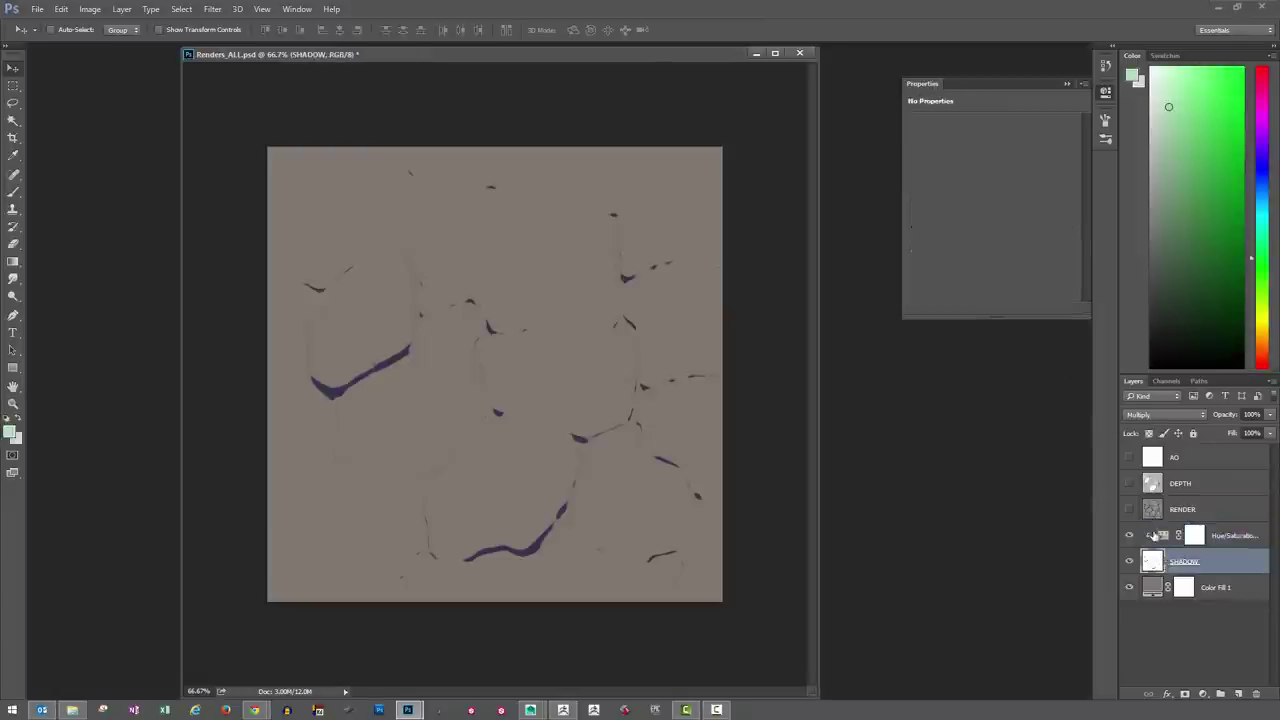
{"action": "left_click", "coordinate": [1270, 414]}
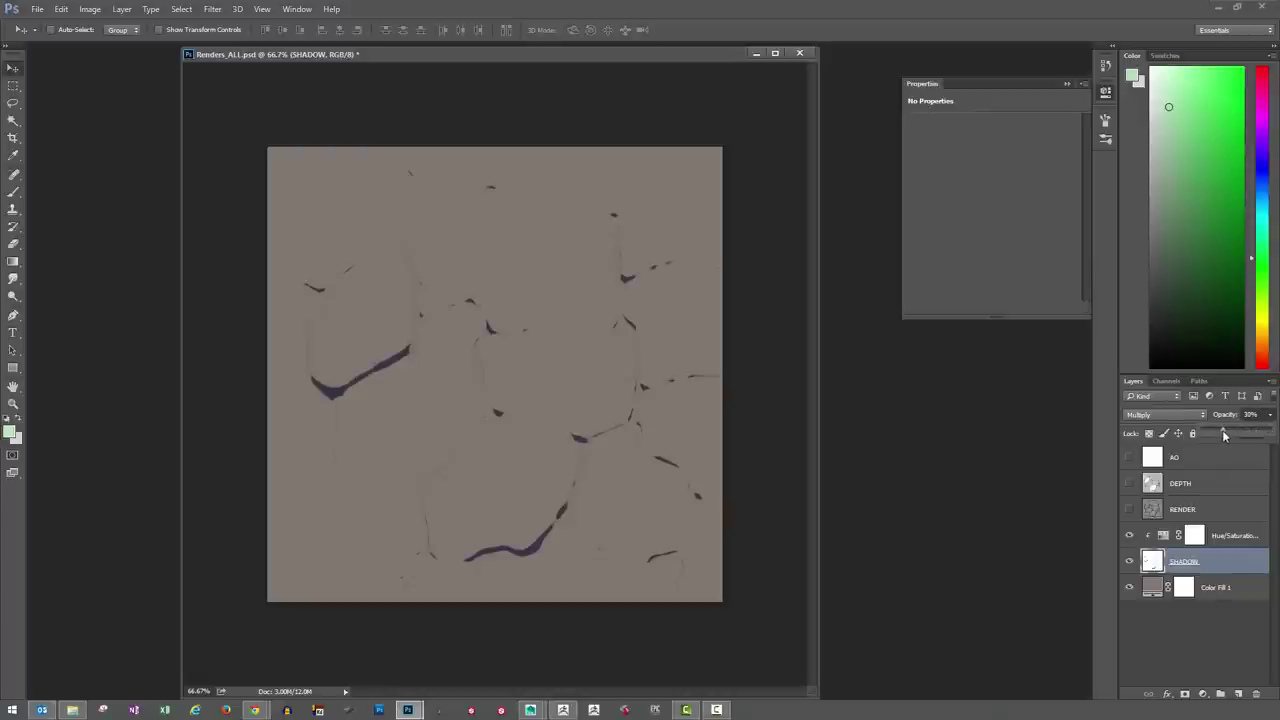
{"action": "left_click", "coordinate": [1130, 512]}
{"action": "left_click", "coordinate": [1129, 509]}
{"action": "left_click", "coordinate": [1154, 510]}
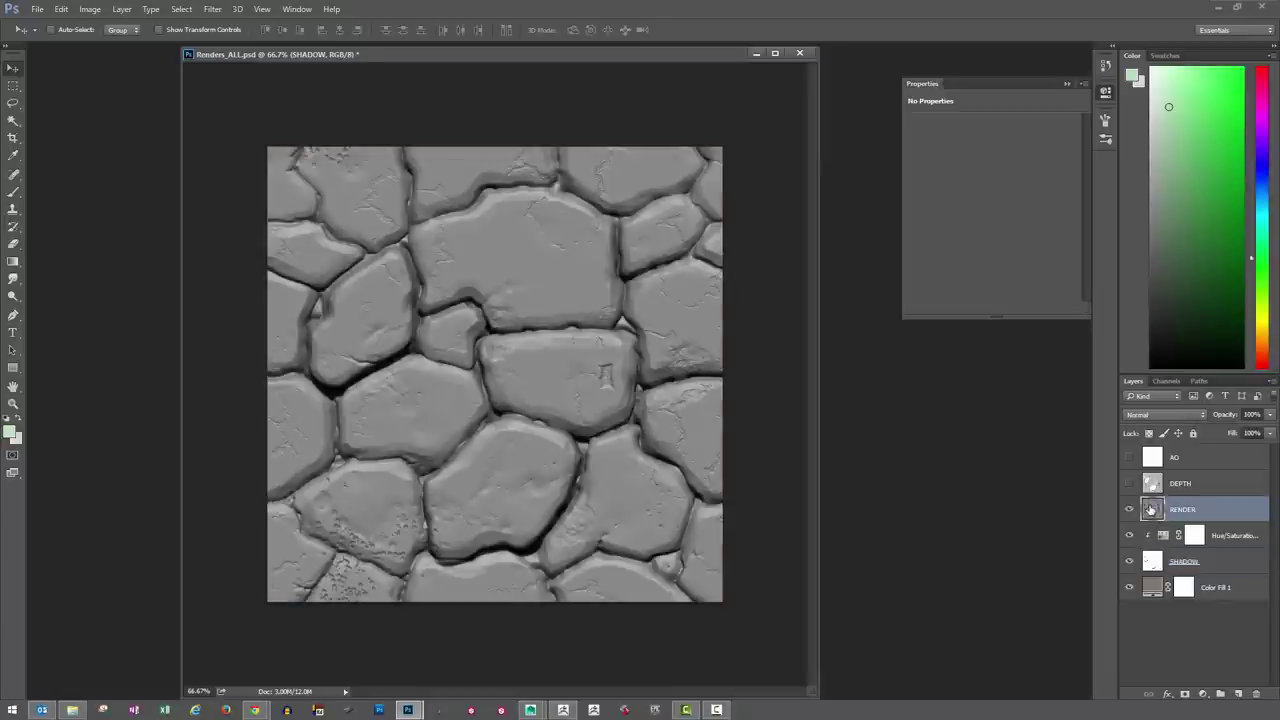
{"action": "left_click", "coordinate": [1190, 415]}
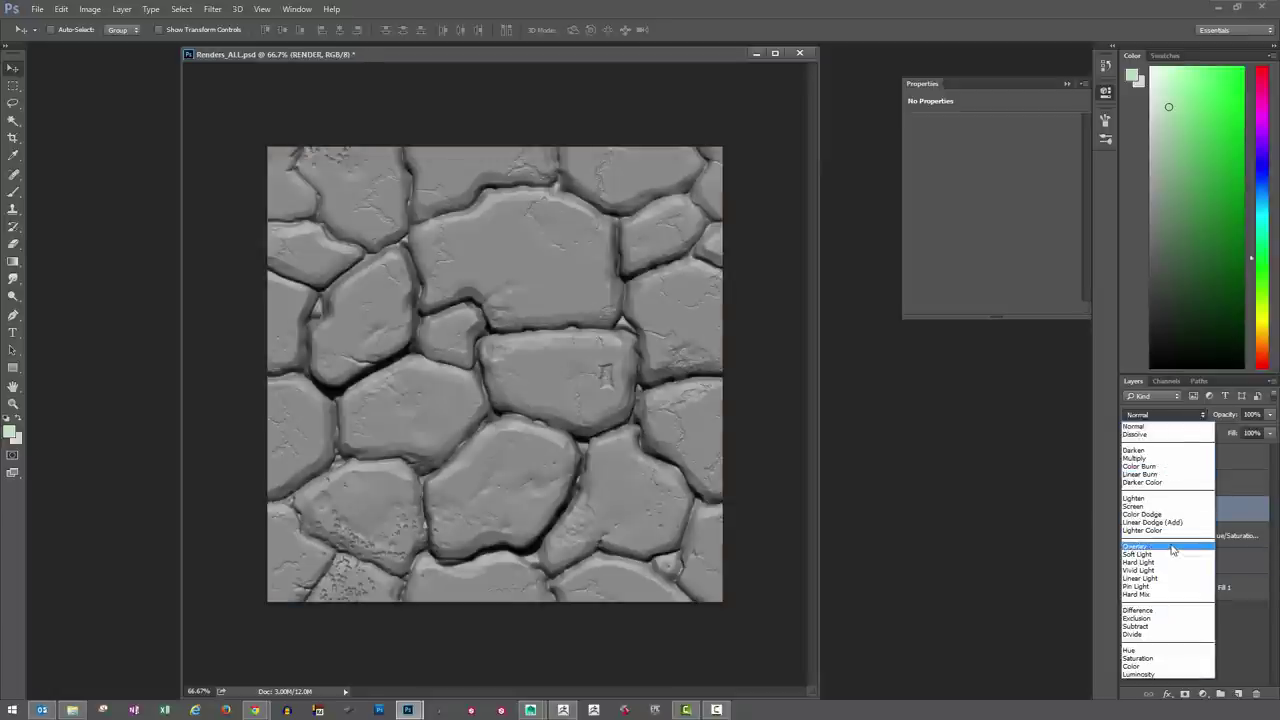
{"action": "left_click", "coordinate": [1172, 547]}
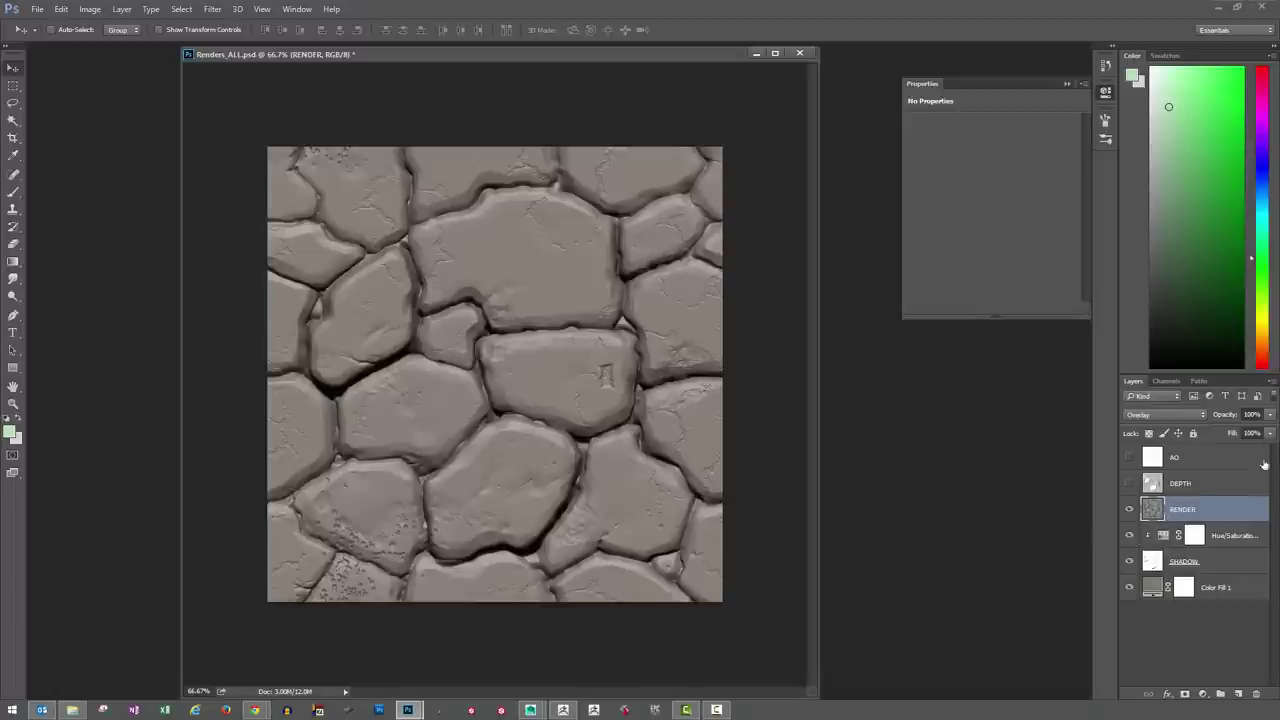
Lower RENDER opacity to 31%, then show and select the DEPTH layer
{"action": "left_click", "coordinate": [1269, 414]}
{"action": "left_click_drag", "start_coordinate": [1256, 433], "coordinate": [1240, 433]}
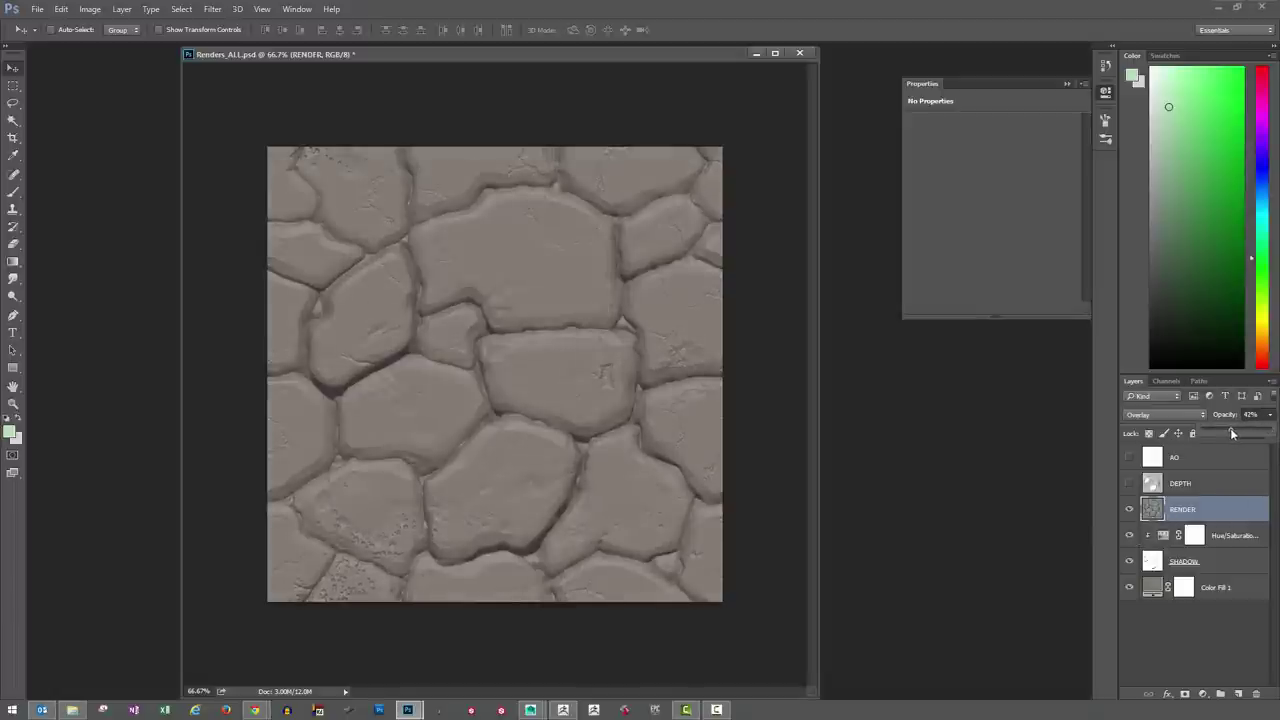
{"action": "left_click_drag", "start_coordinate": [1230, 433], "coordinate": [1228, 433]}
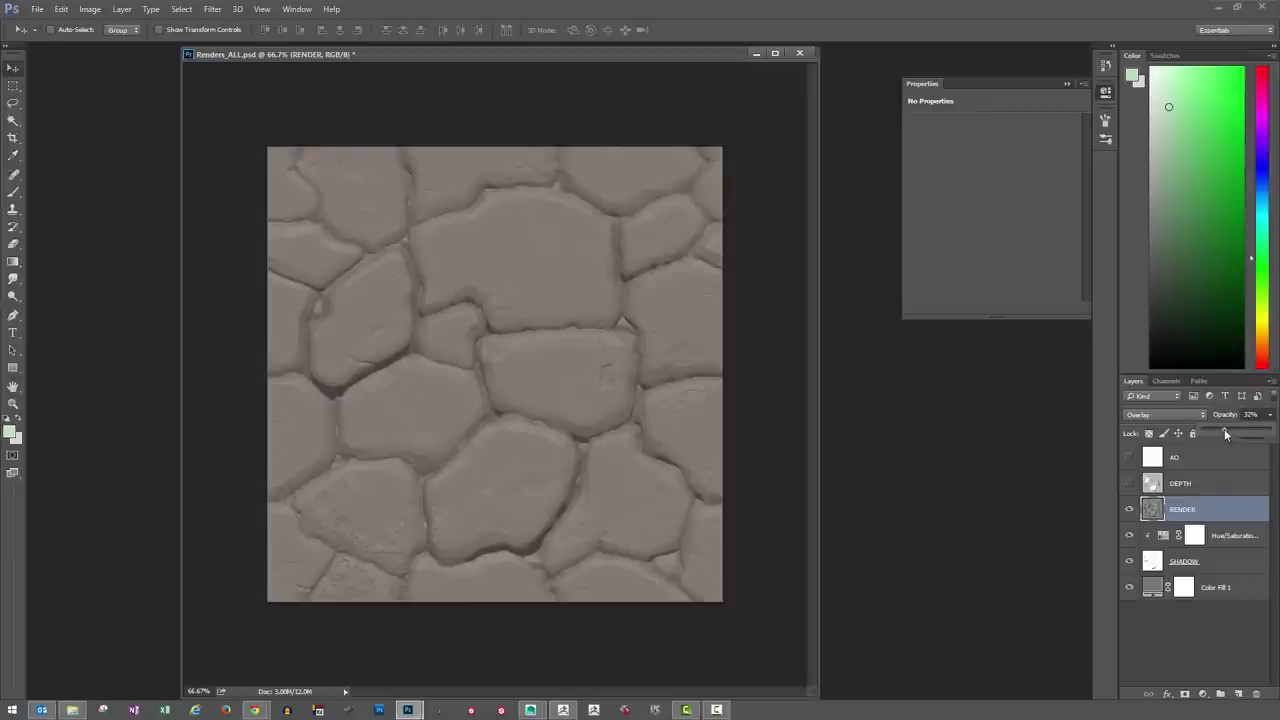
{"action": "left_click_drag", "start_coordinate": [1226, 433], "coordinate": [1224, 433]}
{"action": "left_click", "coordinate": [1129, 483]}
{"action": "left_click", "coordinate": [1165, 485]}
Set DEPTH to Multiply blending at about 44% opacity
{"action": "left_click", "coordinate": [1195, 420]}
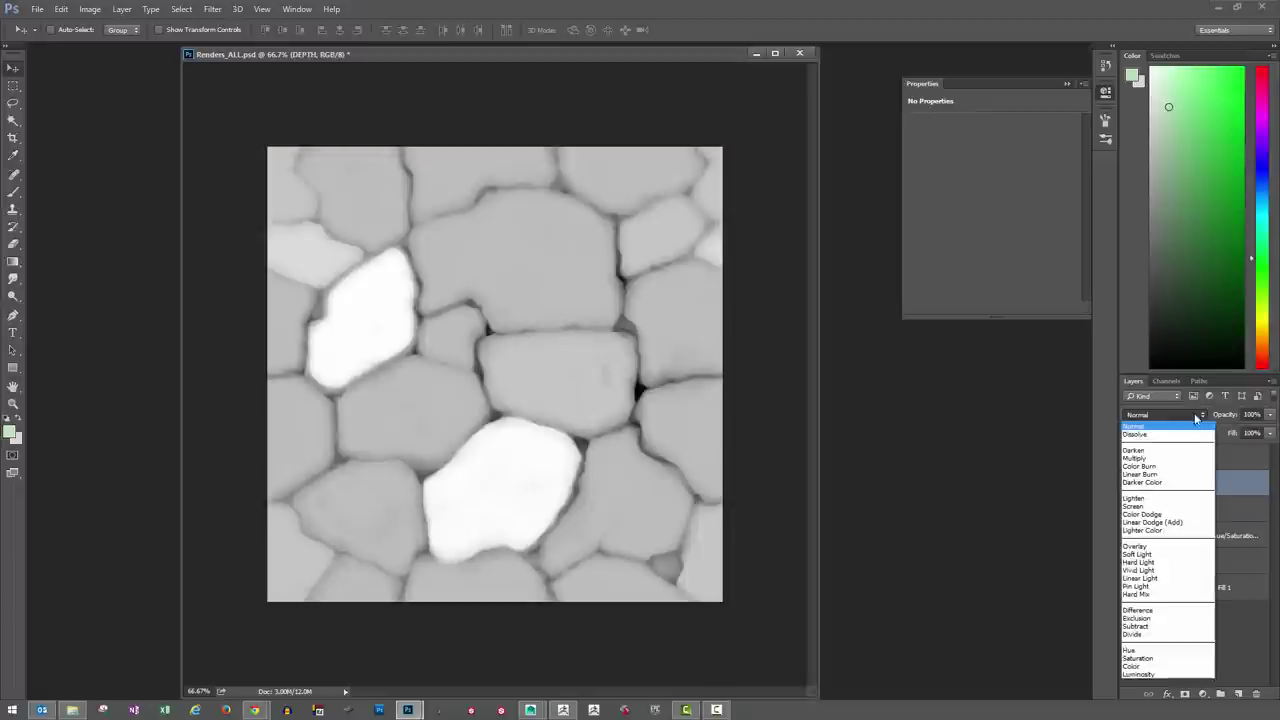
{"action": "left_click", "coordinate": [1163, 462]}
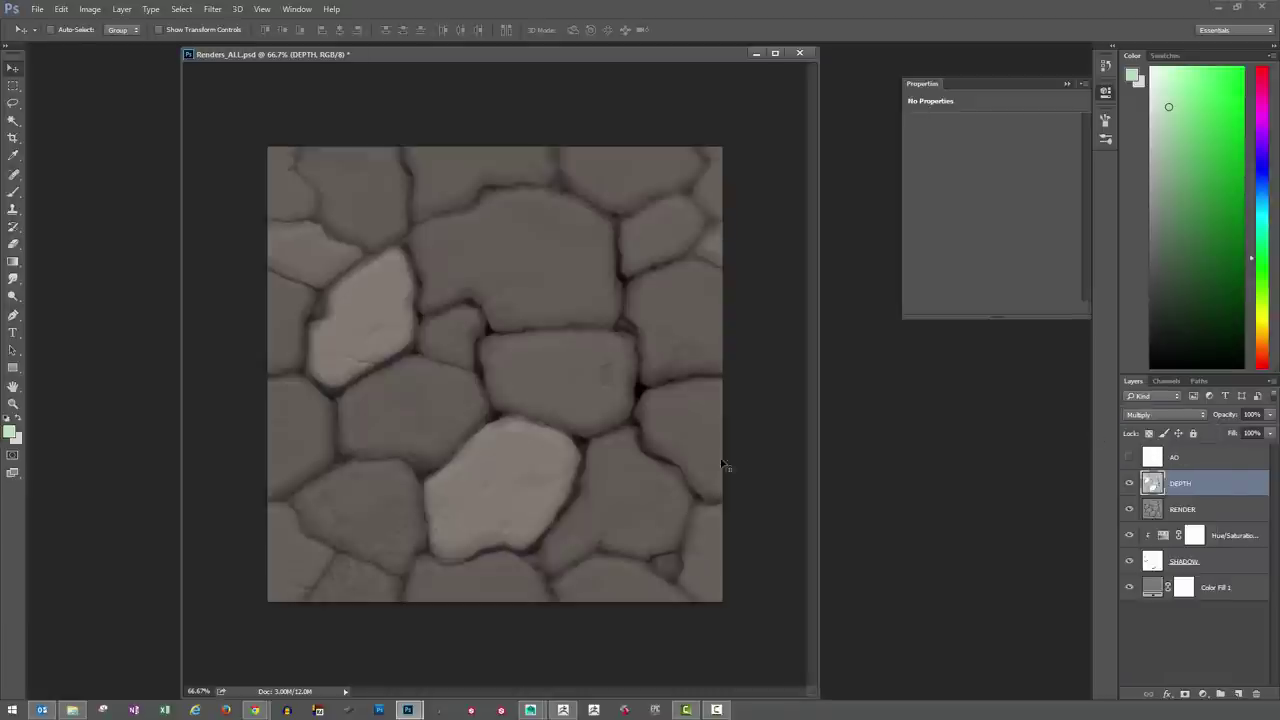
{"action": "left_click_drag", "start_coordinate": [1274, 420], "coordinate": [1234, 433]}
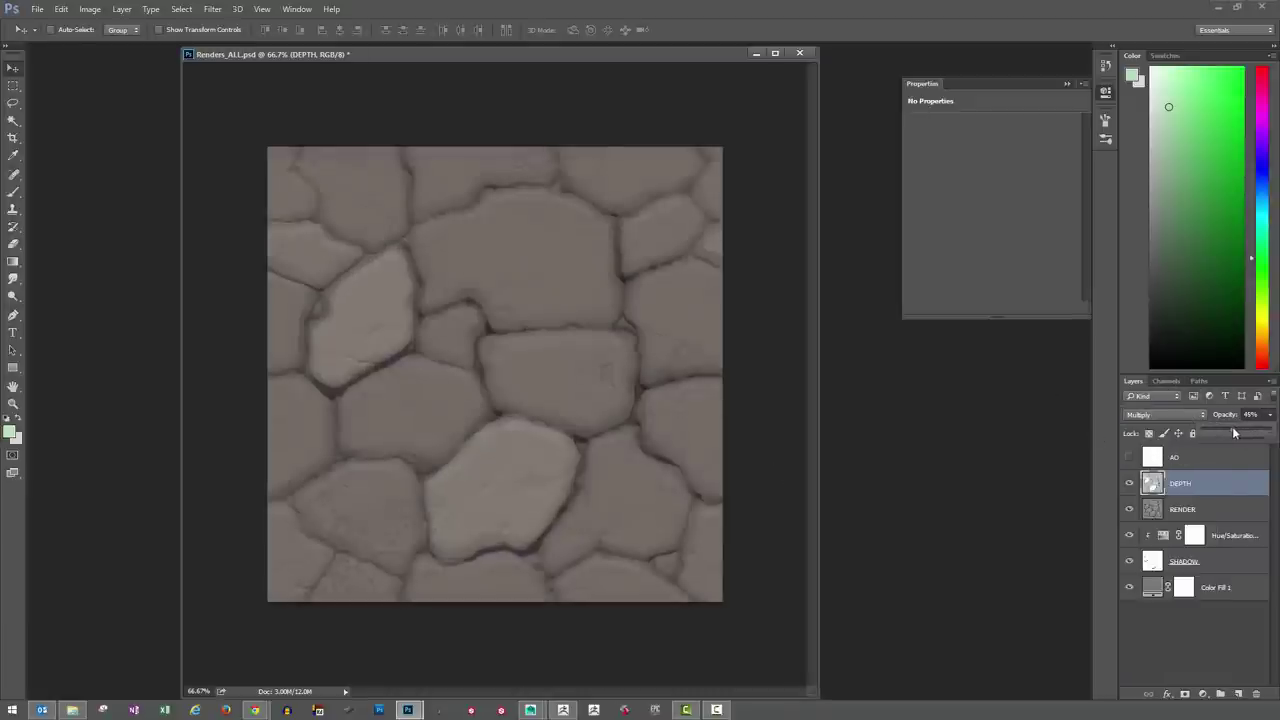
Show and select AO and set its blend mode to Multiply
{"action": "left_click", "coordinate": [1129, 457]}
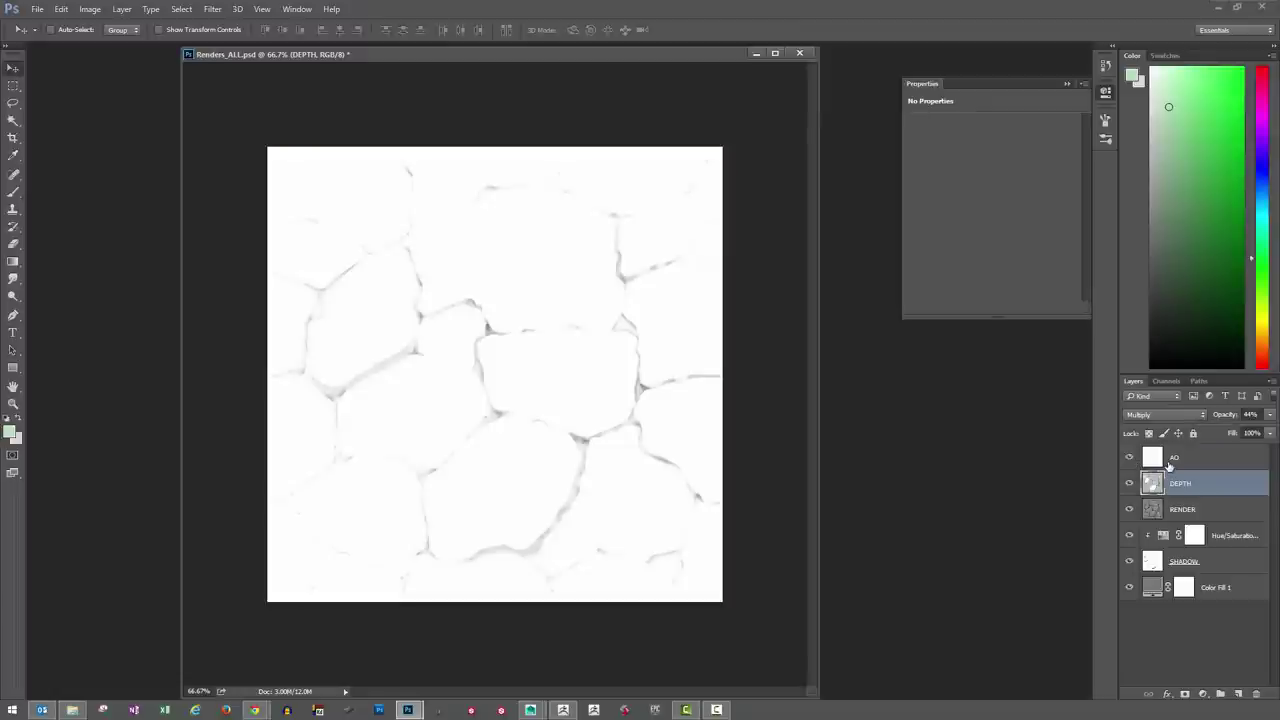
{"action": "left_click", "coordinate": [1172, 462]}
{"action": "left_click", "coordinate": [1196, 415]}
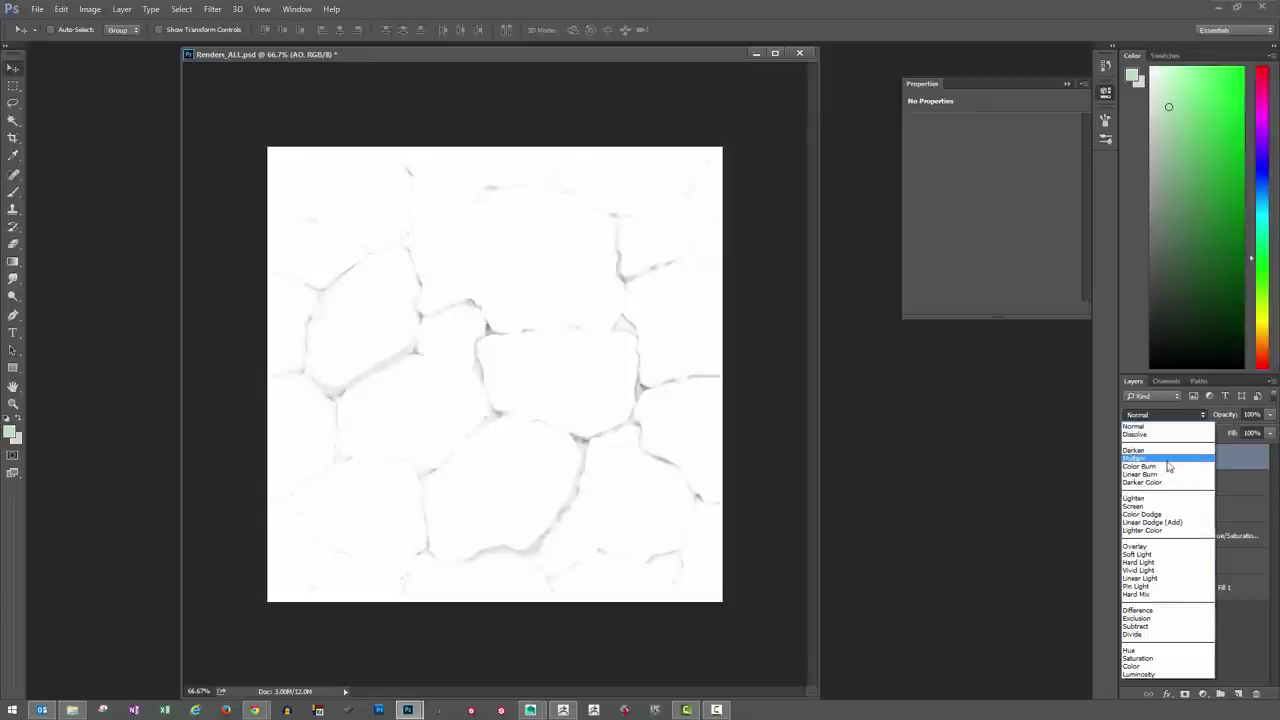
{"action": "left_click", "coordinate": [1173, 461]}
{"action": "left_click", "coordinate": [1270, 415]}
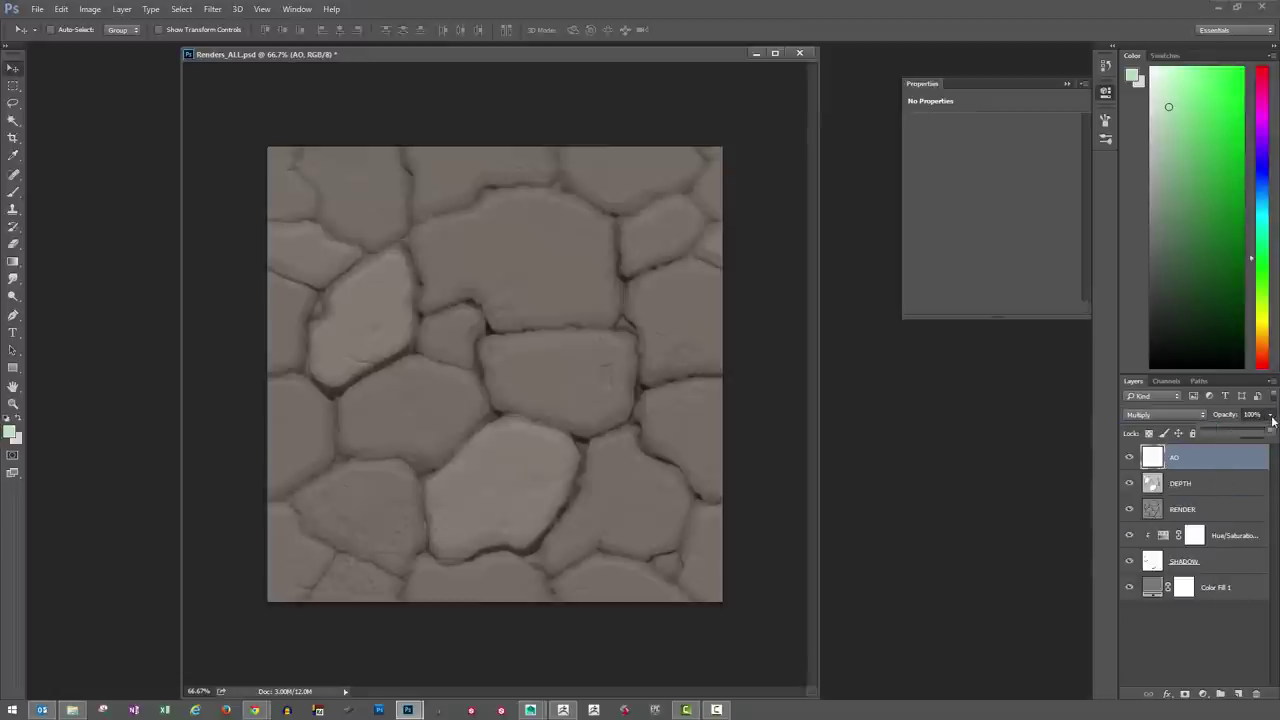
{"action": "mouse_move", "coordinate": [1273, 426]}
{"action": "left_mouse_down"}
{"action": "mouse_move", "coordinate": [1245, 433]}
{"action": "mouse_move", "coordinate": [1279, 439]}
{"action": "left_mouse_up"}
{"action": "left_click", "coordinate": [1213, 458]}
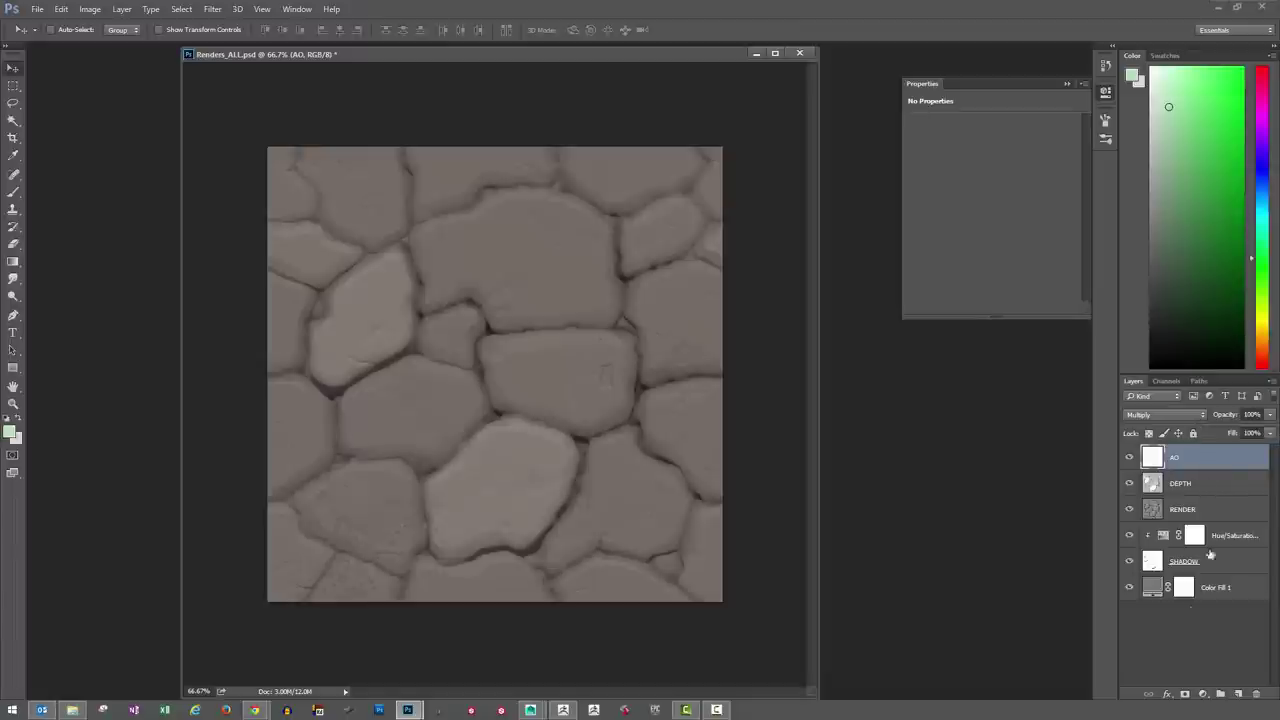
Add a new Layer 1 on top and set its blend mode to Color
{"action": "left_click", "coordinate": [1237, 697]}
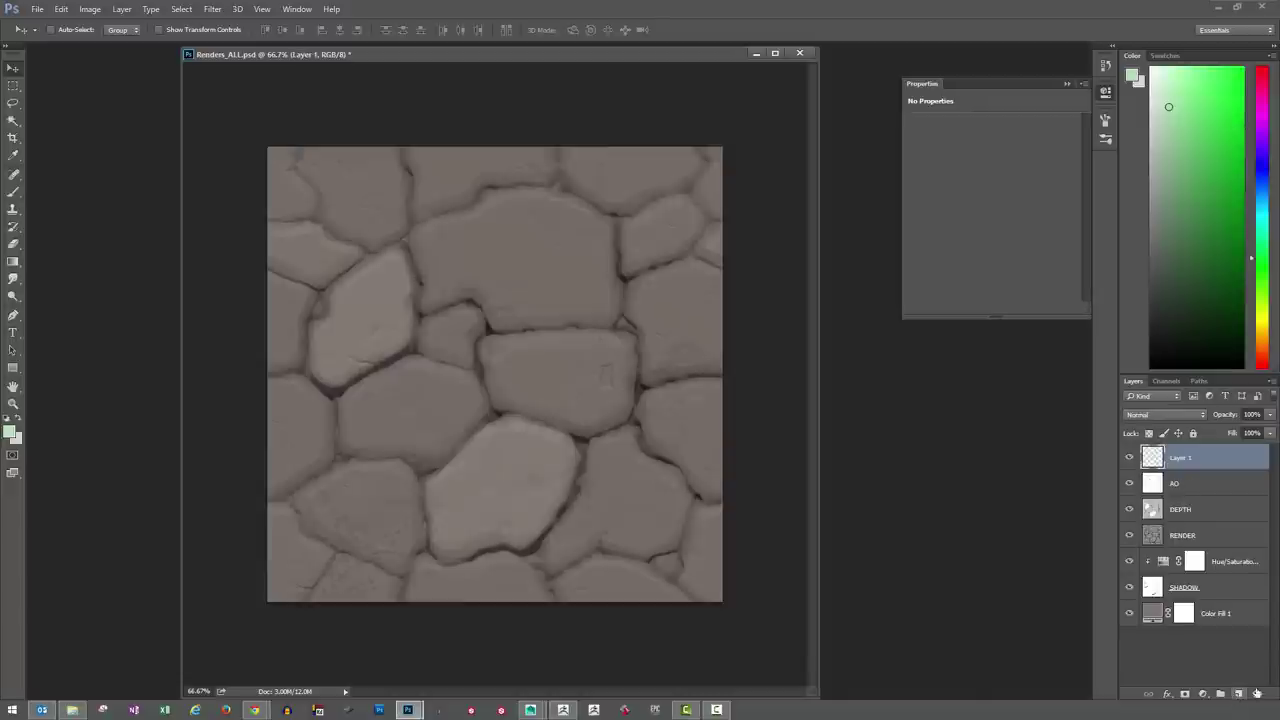
{"action": "left_click", "coordinate": [1192, 416]}
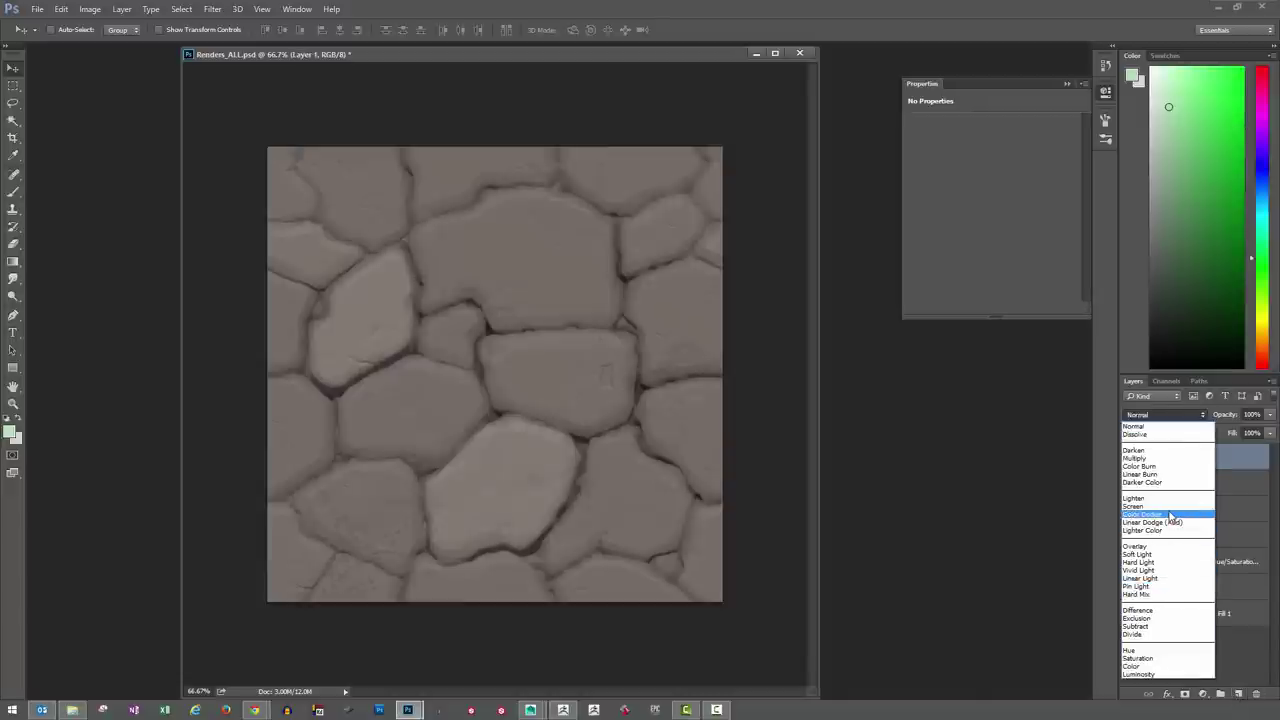
{"action": "left_click", "coordinate": [1140, 666]}
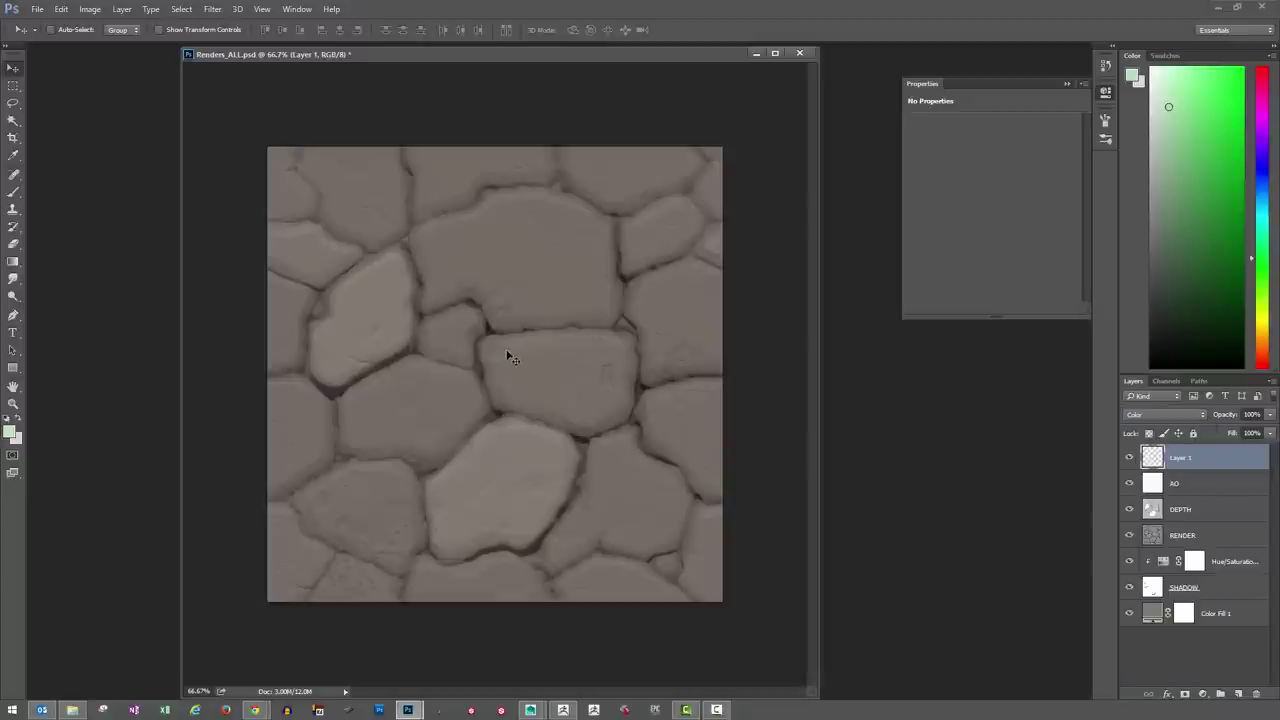
Set the foreground colour to dark rose #993f50
{"action": "left_click", "coordinate": [12, 432]}
{"action": "type", "text": "deb0bd"}
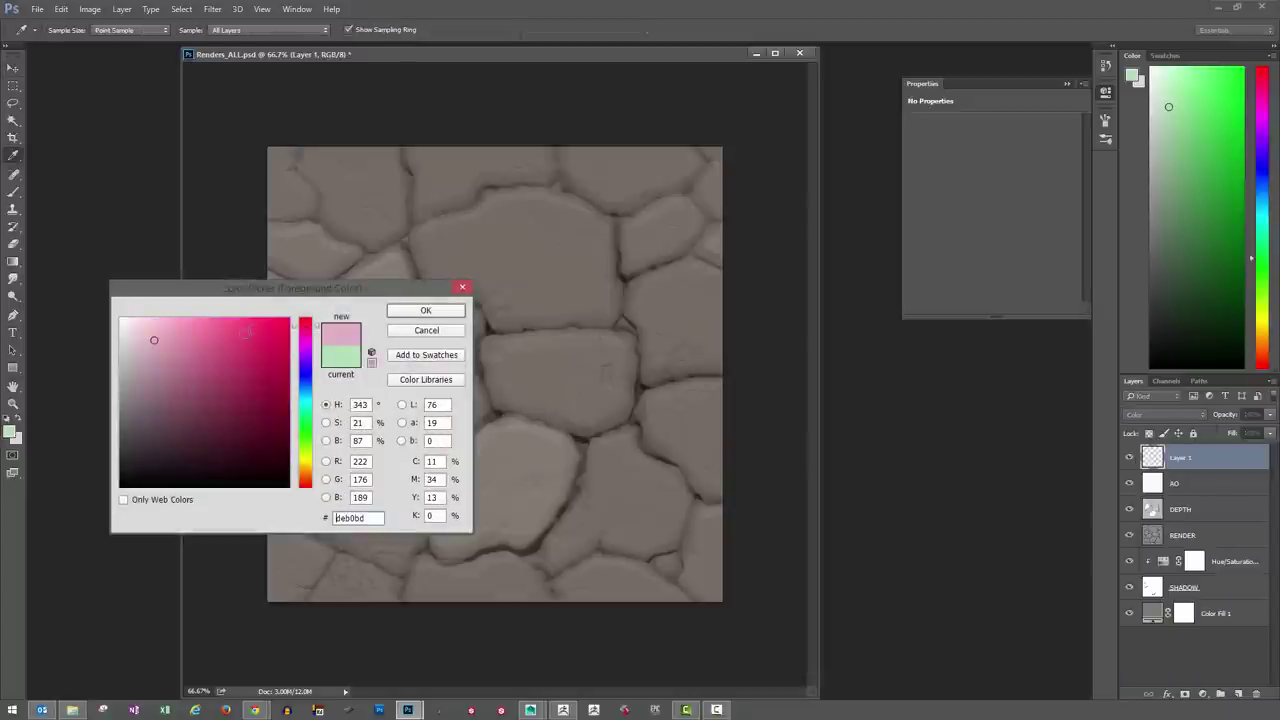
{"action": "left_click", "coordinate": [233, 338]}
{"action": "left_click", "coordinate": [305, 324]}
{"action": "left_click", "coordinate": [219, 385]}
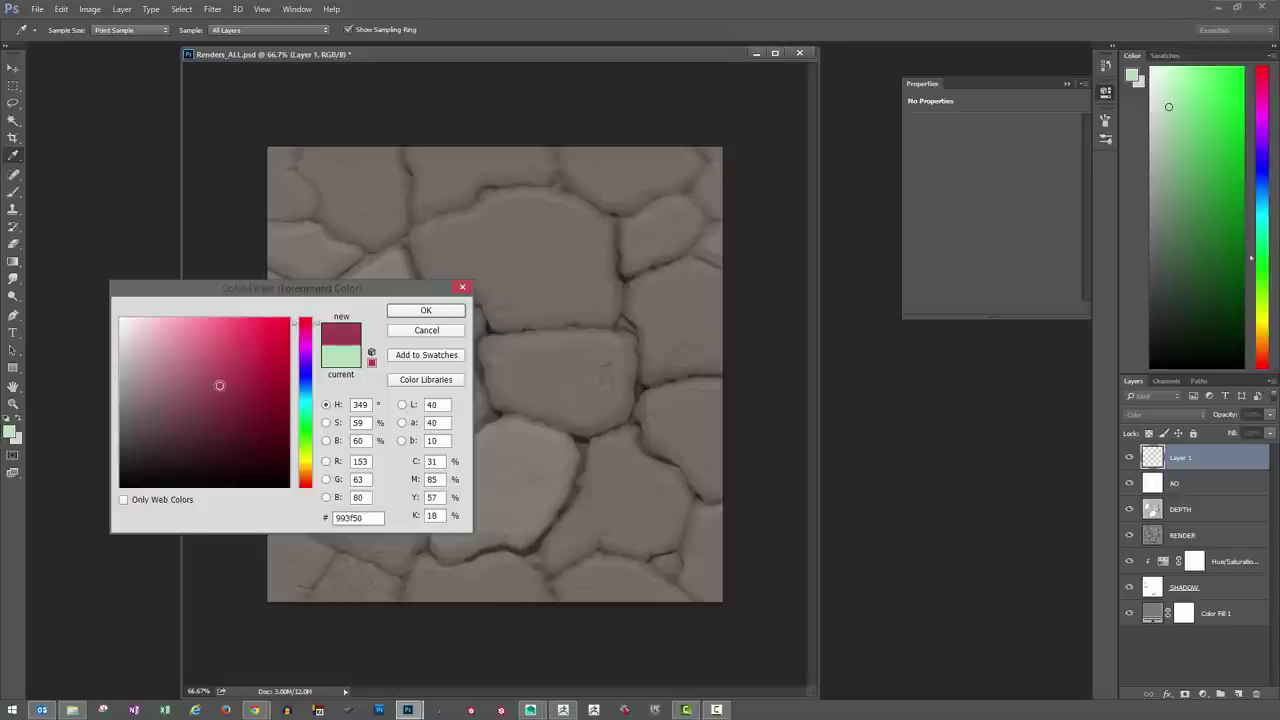
{"action": "left_click", "coordinate": [425, 310]}
Switch to the Brush tool with the ComicBook_Nib_20 preset
{"action": "key", "text": "v"}
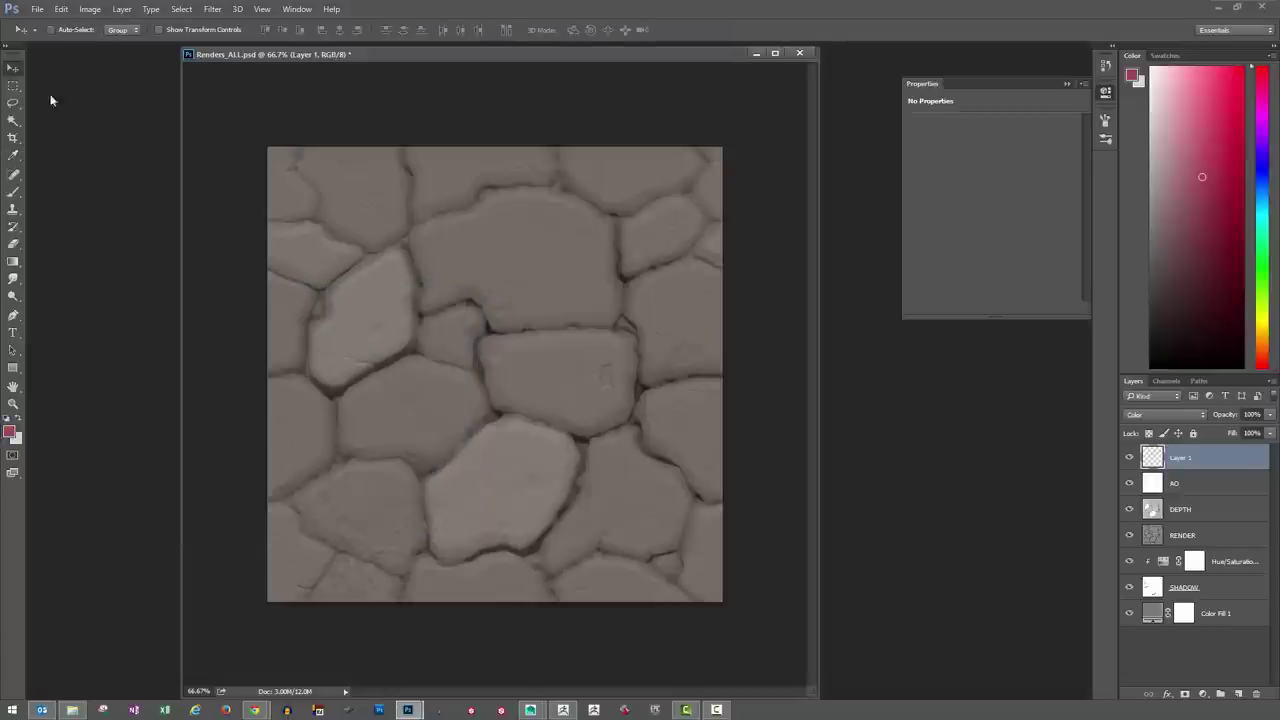
{"action": "key", "text": "b"}
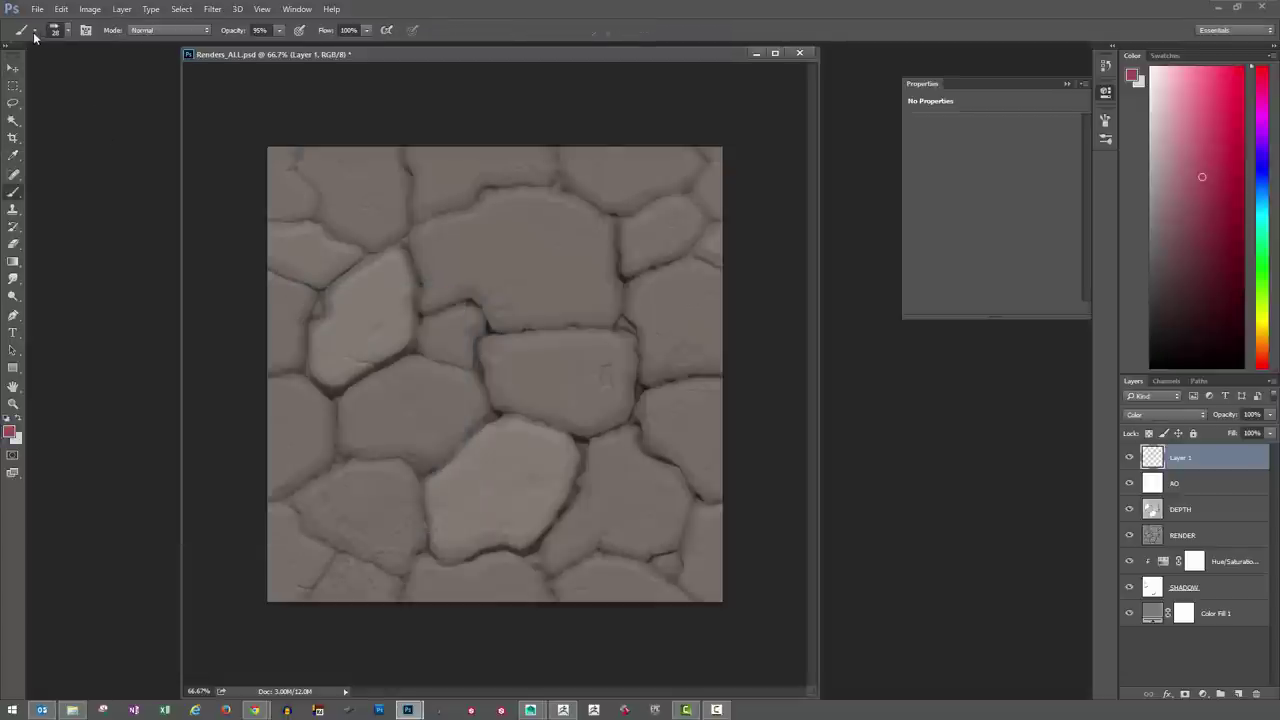
{"action": "left_click", "coordinate": [33, 33]}
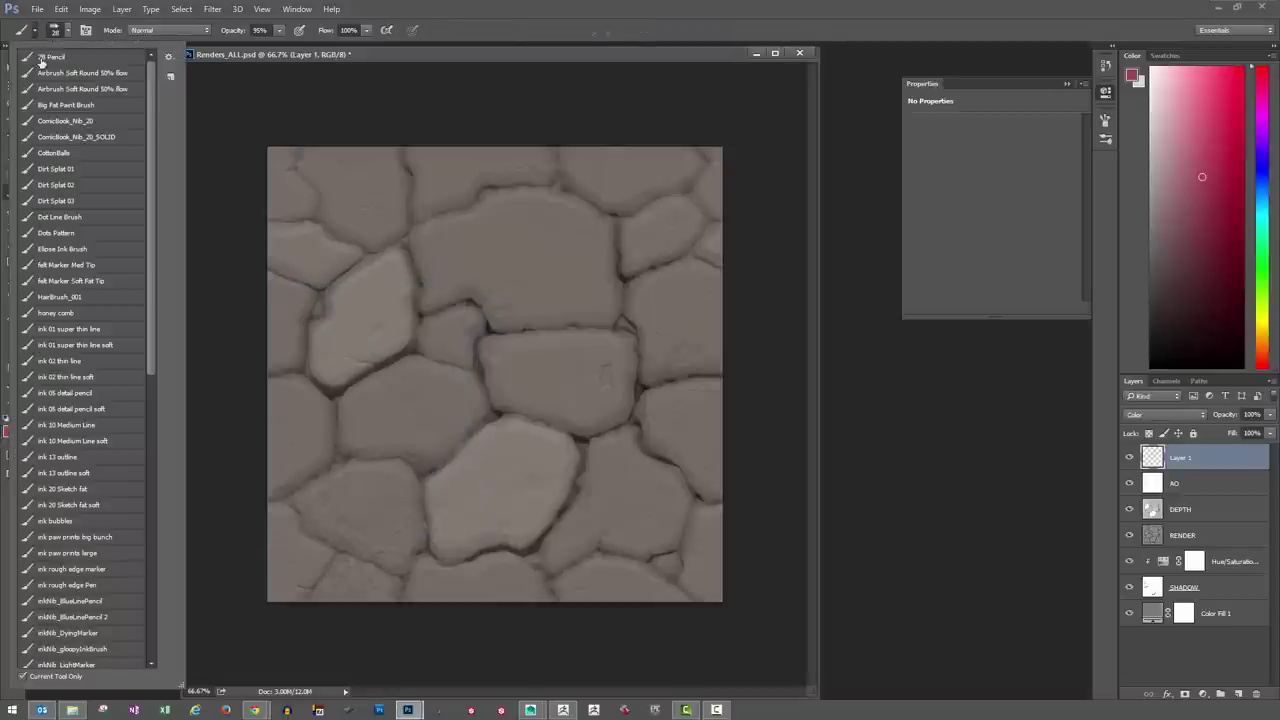
{"action": "left_click", "coordinate": [88, 122]}
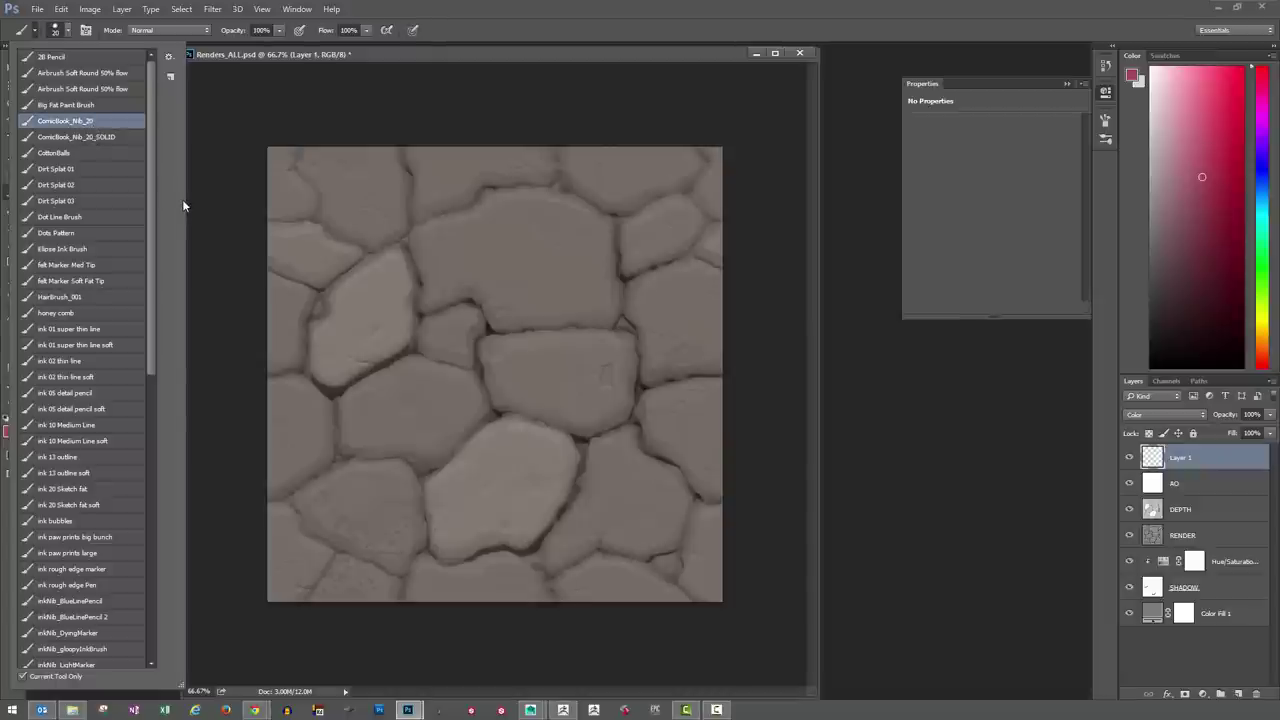
{"action": "left_click", "coordinate": [183, 205]}
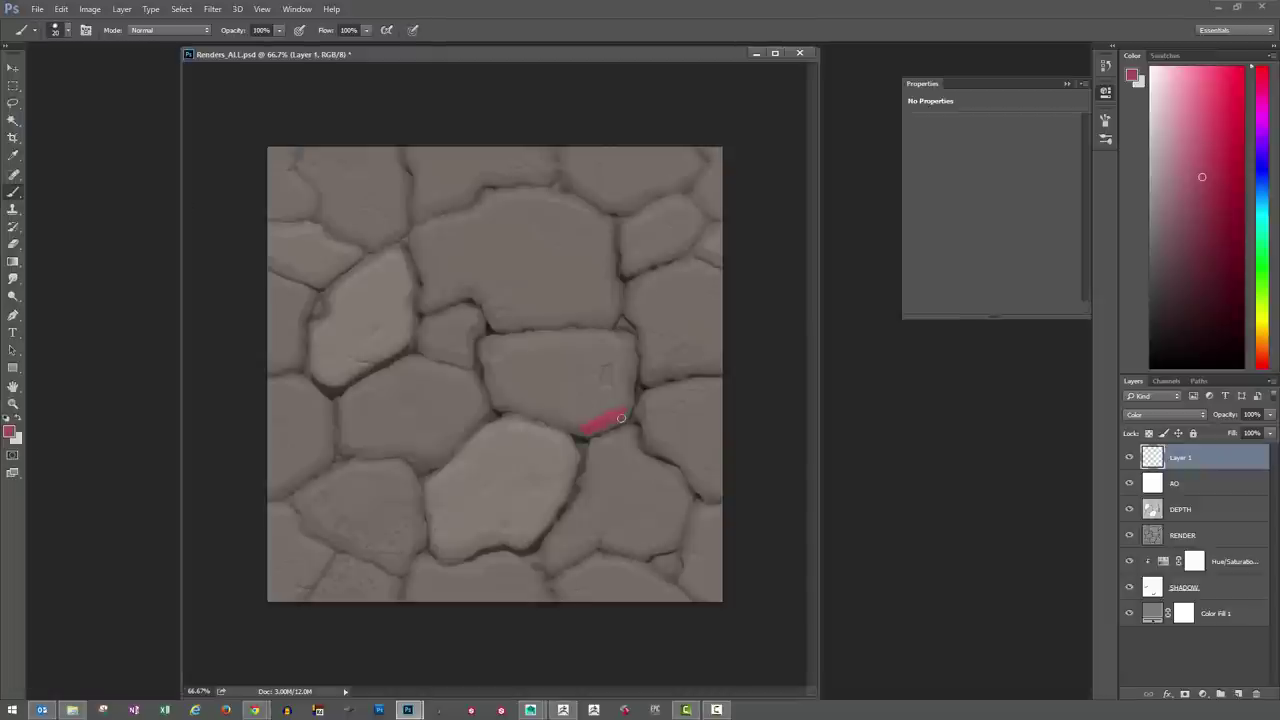
Paint the central stone dark rose on Layer 1, then load Layer 1's shape as a selection
{"action": "left_click", "coordinate": [10, 433]}
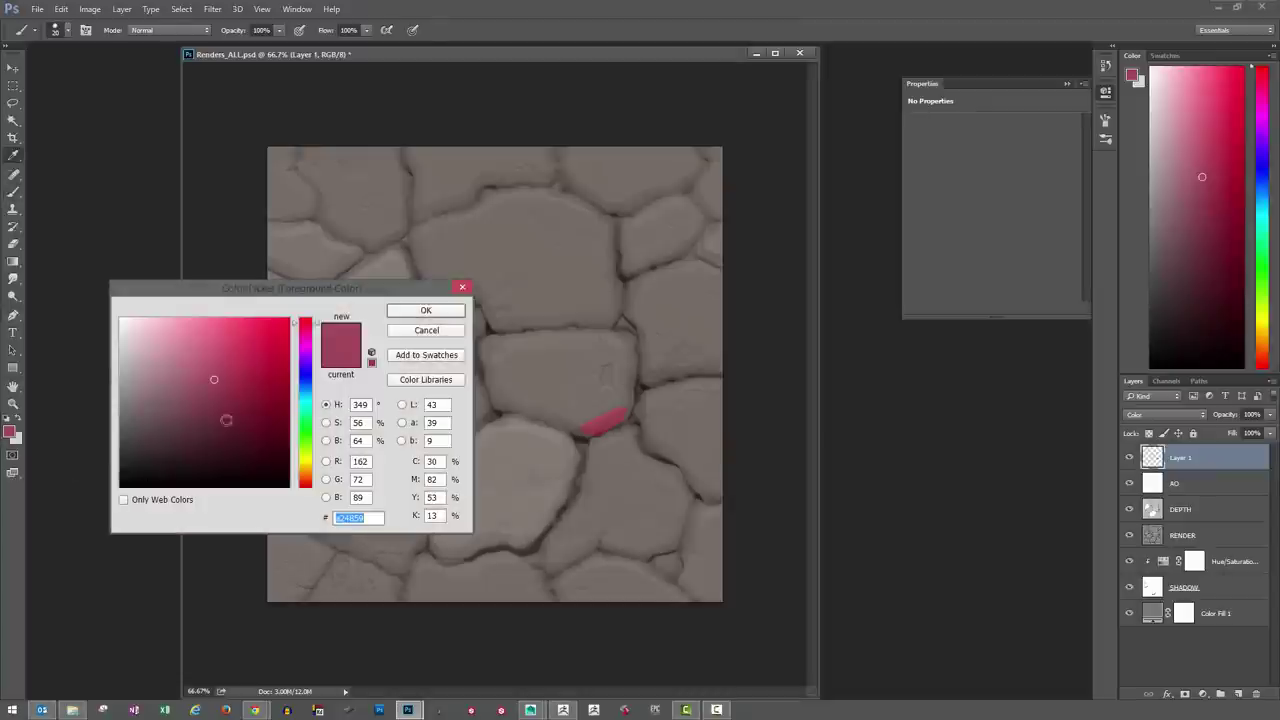
{"action": "left_click", "coordinate": [426, 310]}
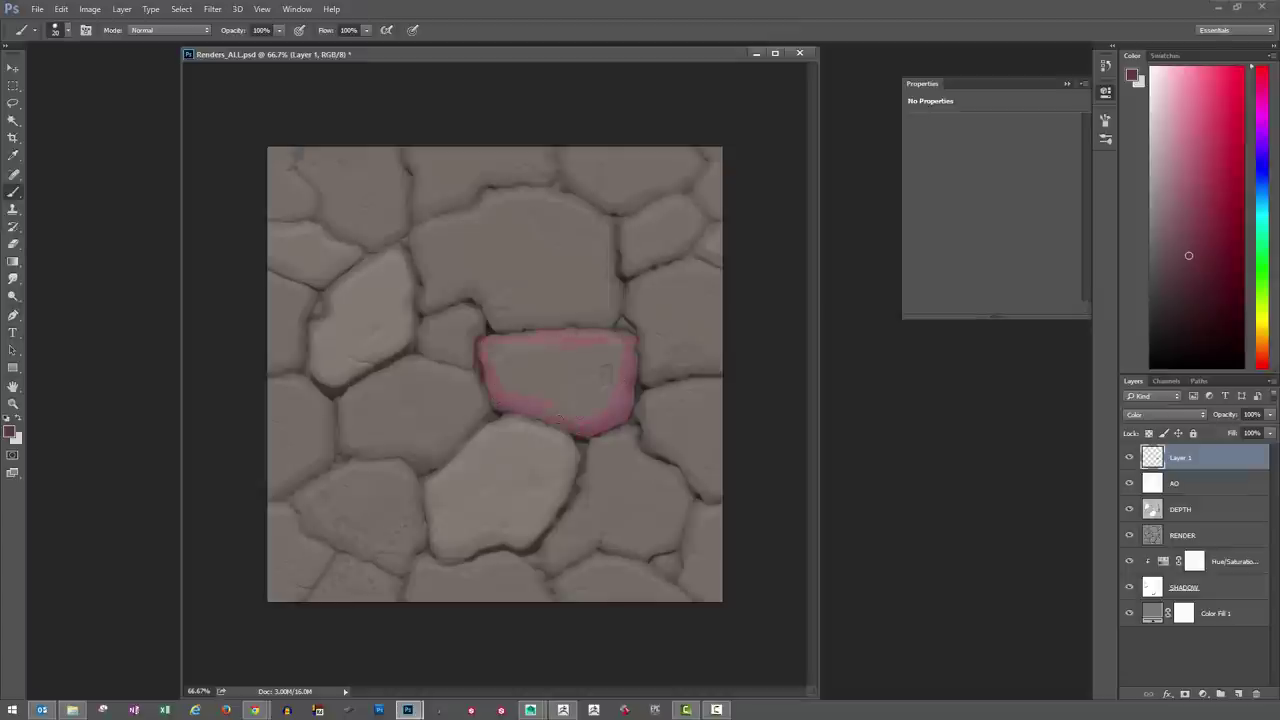
{"action": "left_click_drag", "start_coordinate": [584, 382], "coordinate": [621, 350]}
{"action": "left_click_drag", "start_coordinate": [613, 335], "coordinate": [500, 336]}
{"action": "key", "text": "e"}
{"action": "key", "text": "e"}
{"action": "left_click", "coordinate": [1152, 457], "text": "ctrl"}
Add a red Solid Color fill layer masked to the central stone
{"action": "left_click", "coordinate": [1203, 694]}
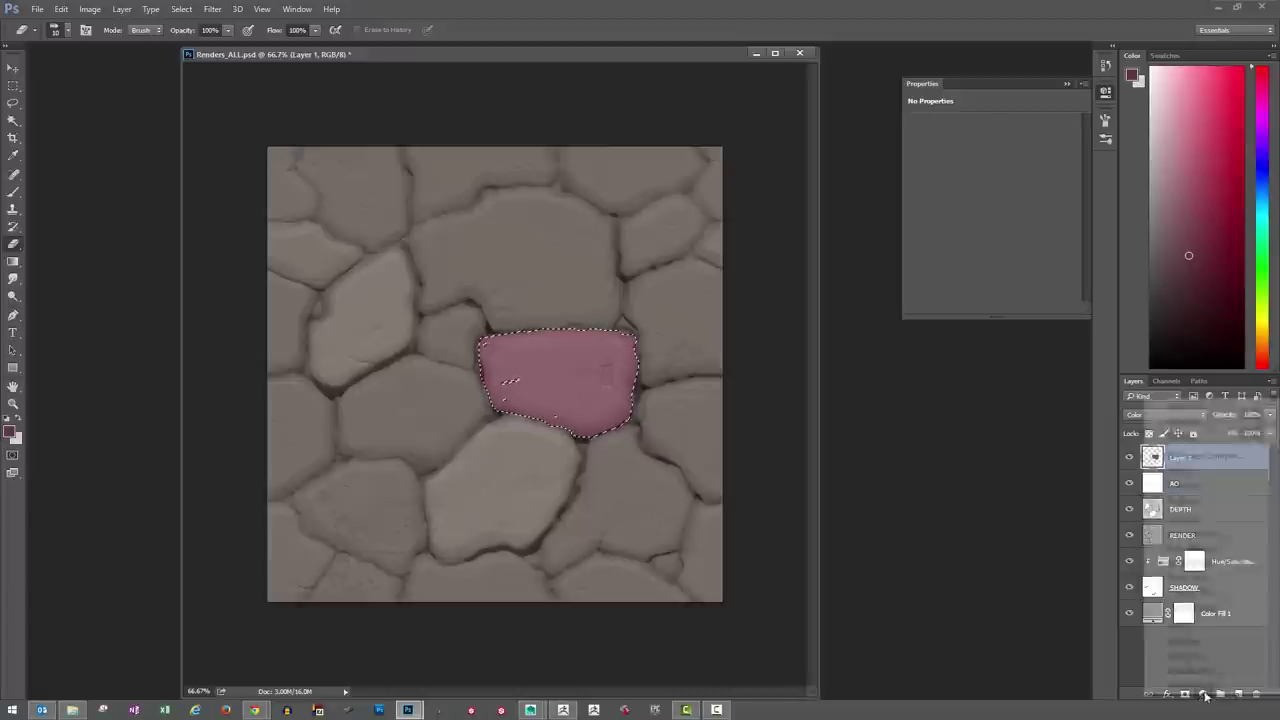
{"action": "left_click", "coordinate": [1188, 407]}
{"action": "left_click_drag", "start_coordinate": [277, 413], "coordinate": [291, 347]}
{"action": "left_click", "coordinate": [425, 310]}
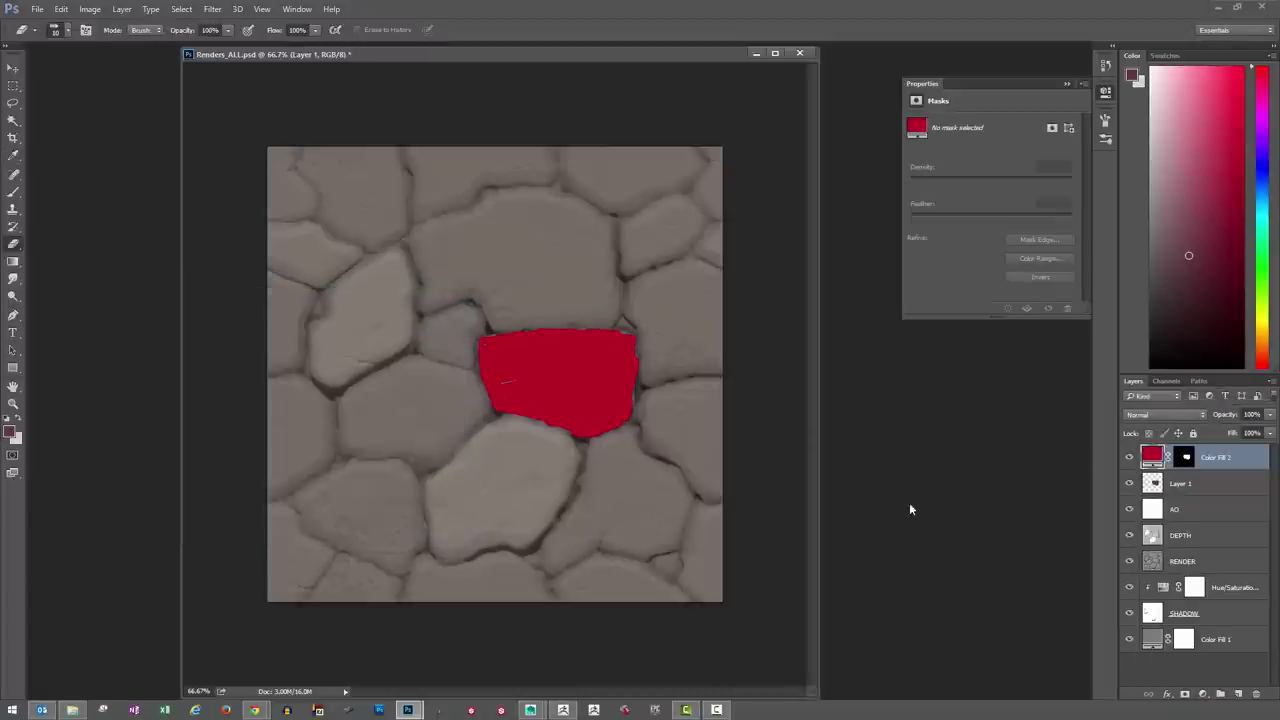
Delete Layer 1 and set Color Fill 2's blend mode to Color
{"action": "left_click", "coordinate": [1180, 483]}
{"action": "left_click_drag", "start_coordinate": [1180, 483], "coordinate": [1254, 690]}
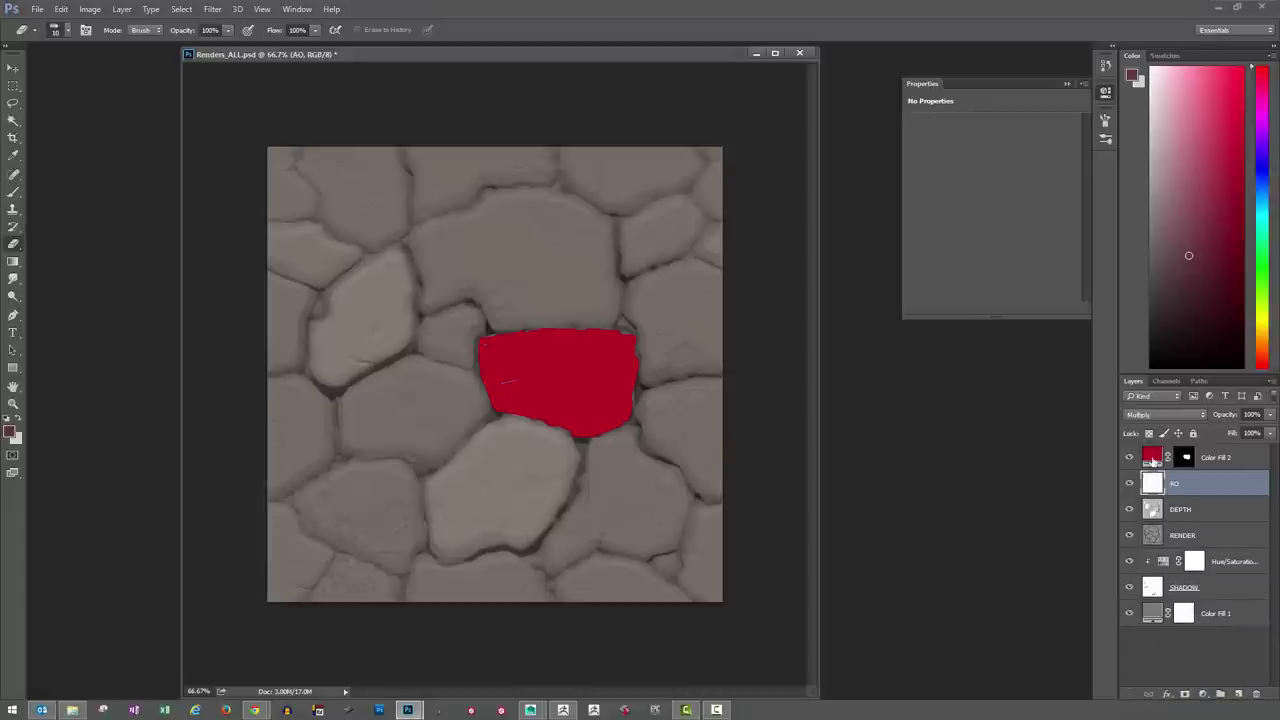
{"action": "left_click", "coordinate": [1152, 458]}
{"action": "left_click", "coordinate": [1160, 414]}
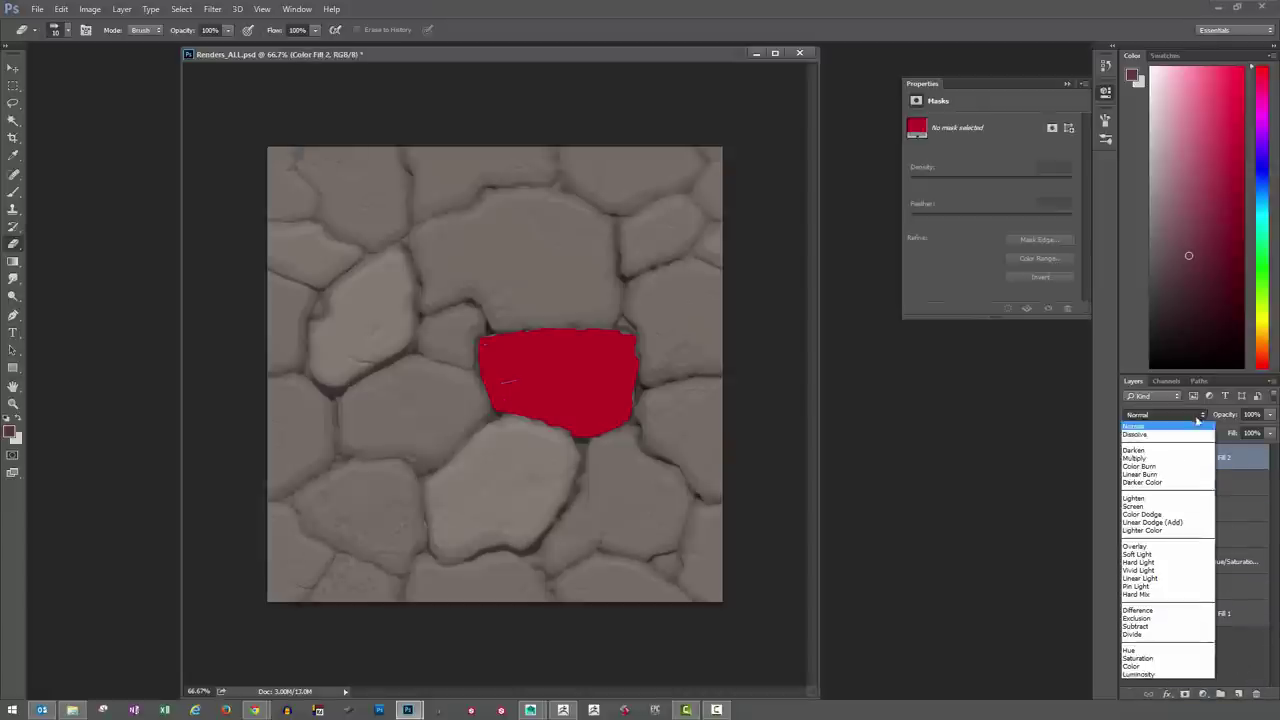
{"action": "left_click", "coordinate": [1148, 657]}
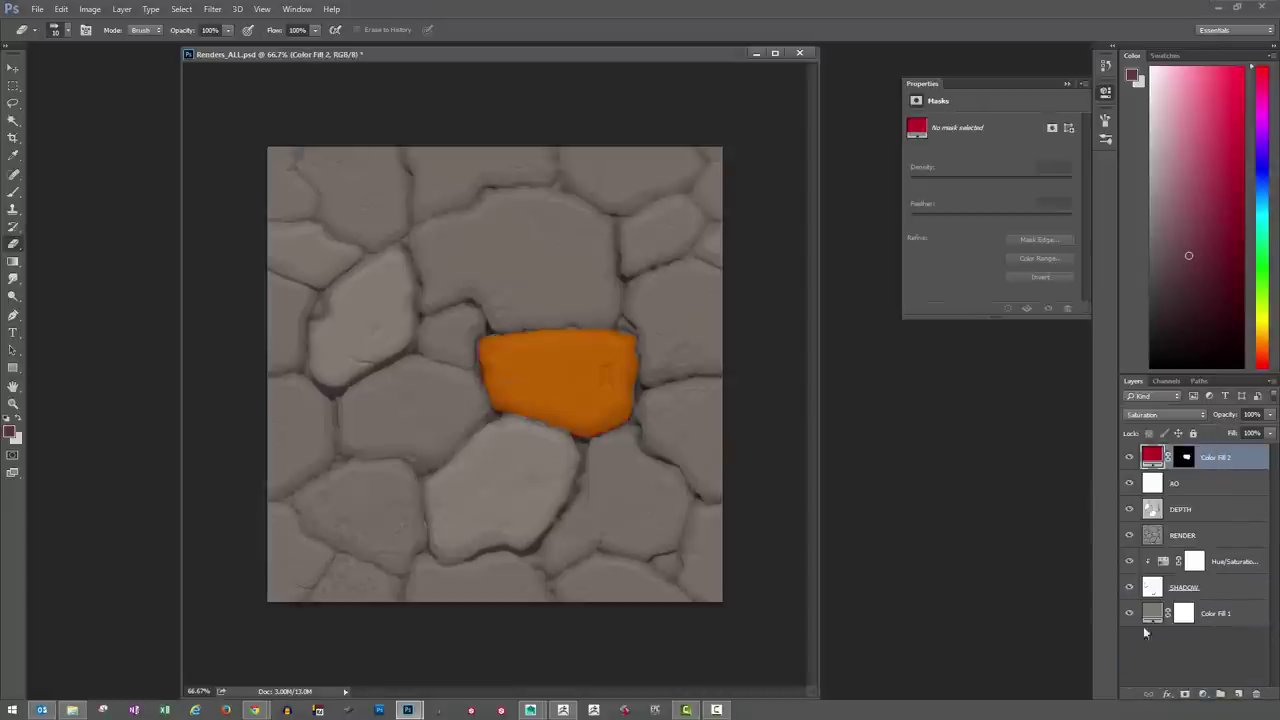
{"action": "left_click", "coordinate": [1190, 418]}
{"action": "left_click", "coordinate": [1148, 667]}
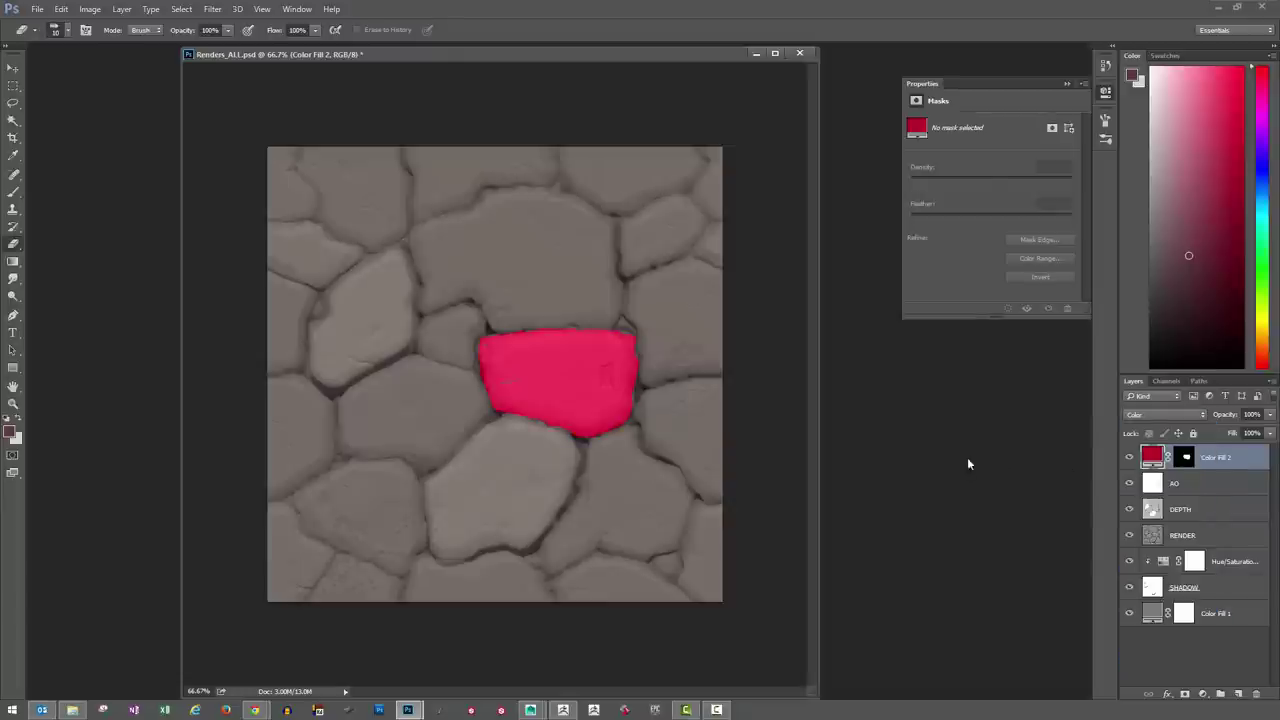
Try a muted orange-tan for Color Fill 2, then select its mask and reset colours
{"action": "double_click", "coordinate": [1152, 457]}
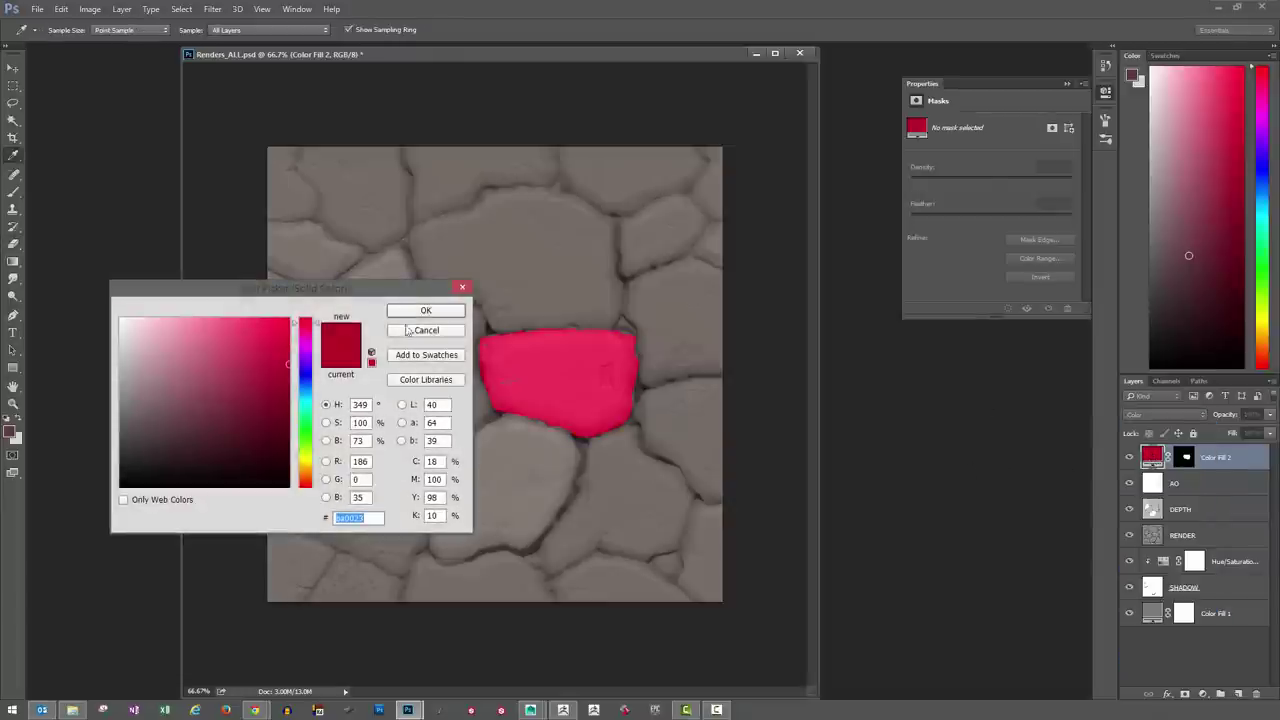
{"action": "left_click_drag", "start_coordinate": [367, 295], "coordinate": [867, 420]}
{"action": "left_click_drag", "start_coordinate": [735, 512], "coordinate": [707, 527]}
{"action": "left_click_drag", "start_coordinate": [807, 600], "coordinate": [807, 591]}
{"action": "left_click", "coordinate": [923, 433]}
{"action": "left_click", "coordinate": [1185, 462]}
{"action": "key", "text": "d"}
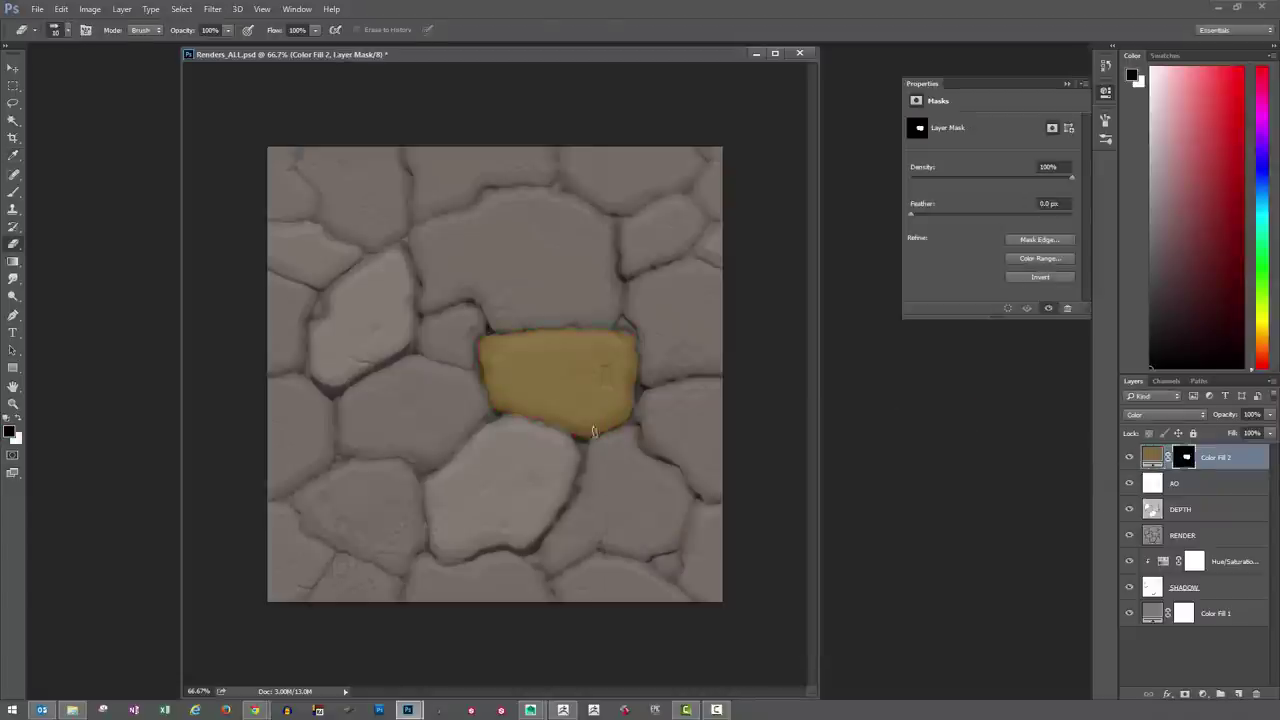
Recolour Color Fill 2 to dark blue-grey #262c32 and select its mask
{"action": "double_click", "coordinate": [1152, 458]}
{"action": "left_click_drag", "start_coordinate": [808, 517], "coordinate": [808, 510]}
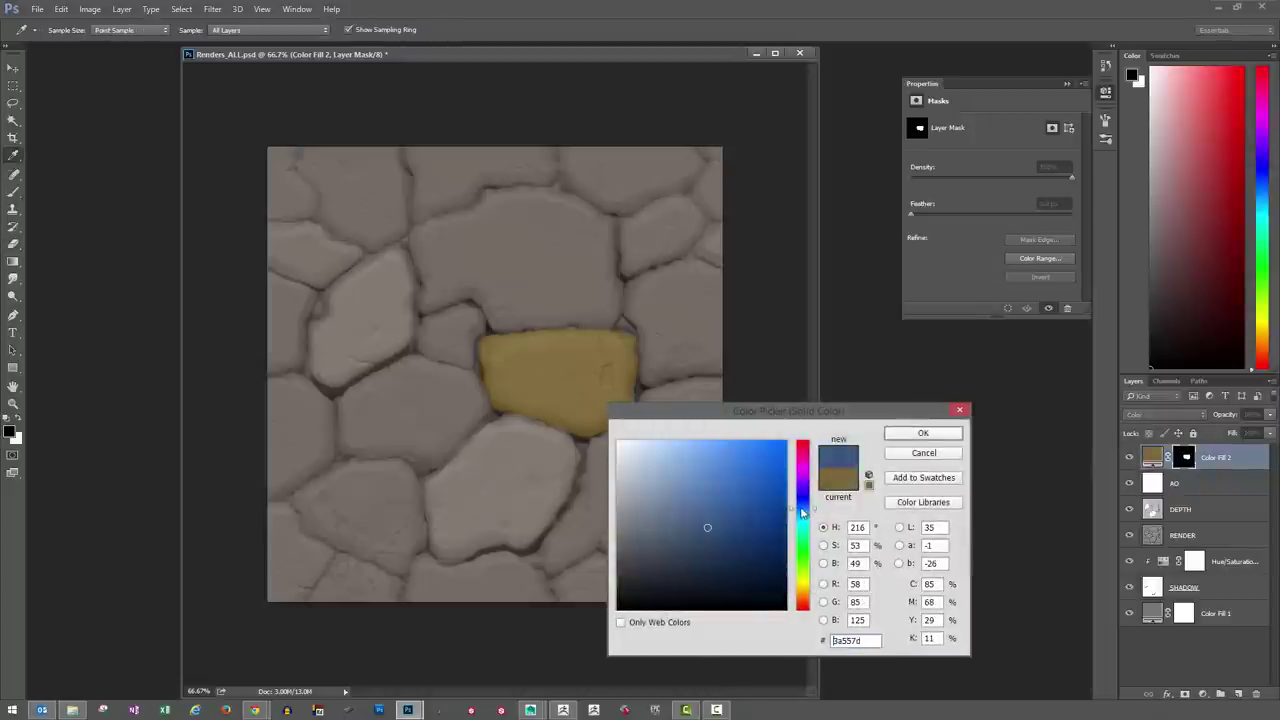
{"action": "left_click_drag", "start_coordinate": [703, 531], "coordinate": [653, 575]}
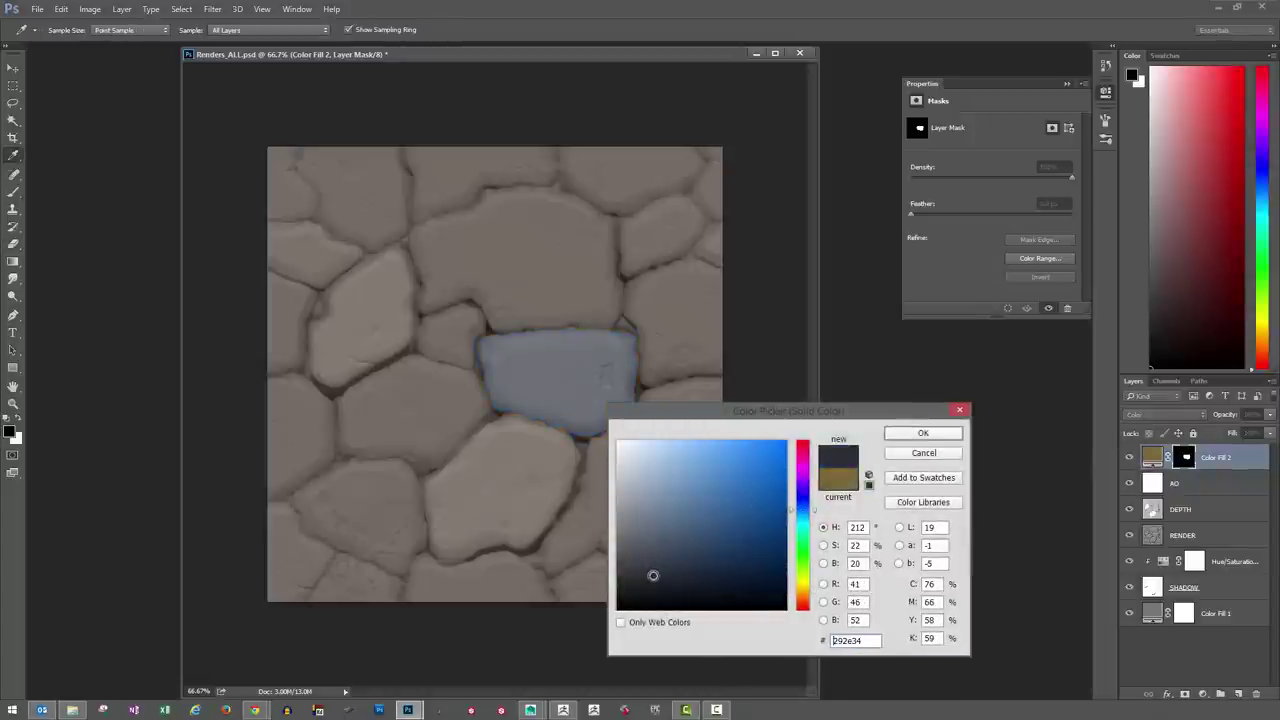
{"action": "left_click", "coordinate": [923, 433]}
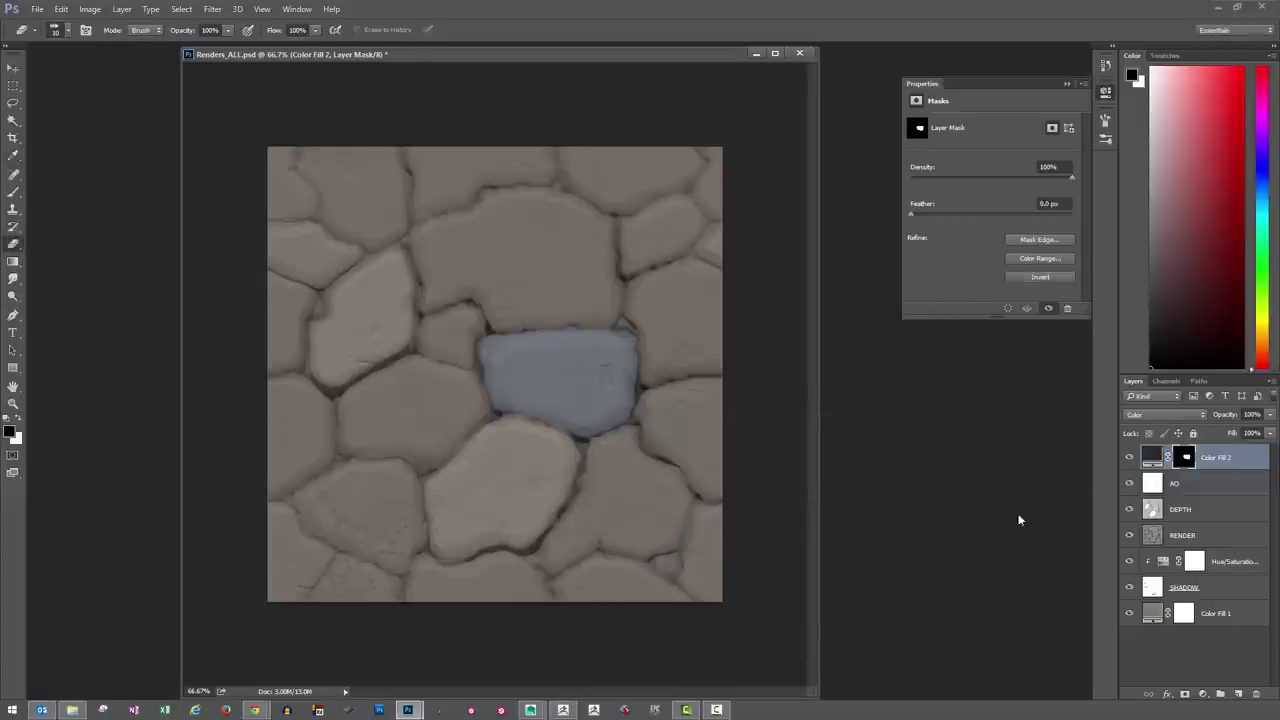
{"action": "left_click", "coordinate": [1185, 460]}
Paint white with Airbrush Soft Round 50% flow over the upper stone on the mask
{"action": "key", "text": "b"}
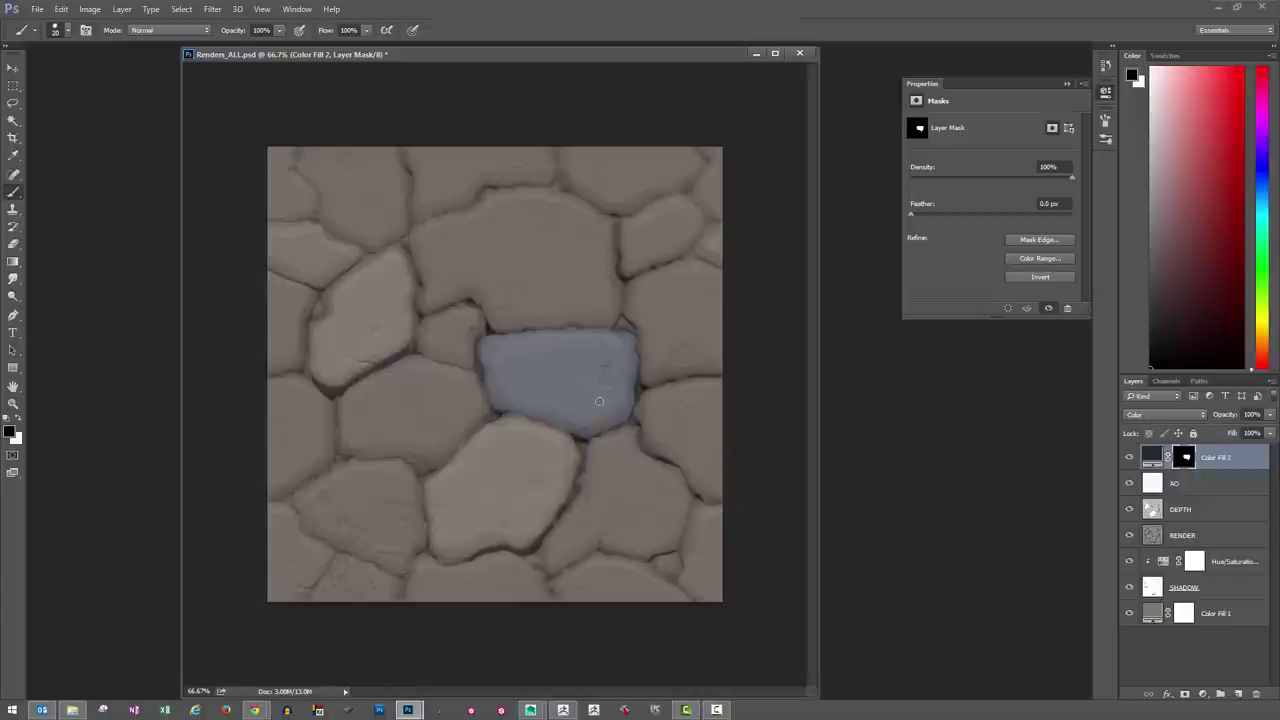
{"action": "key", "text": "x"}
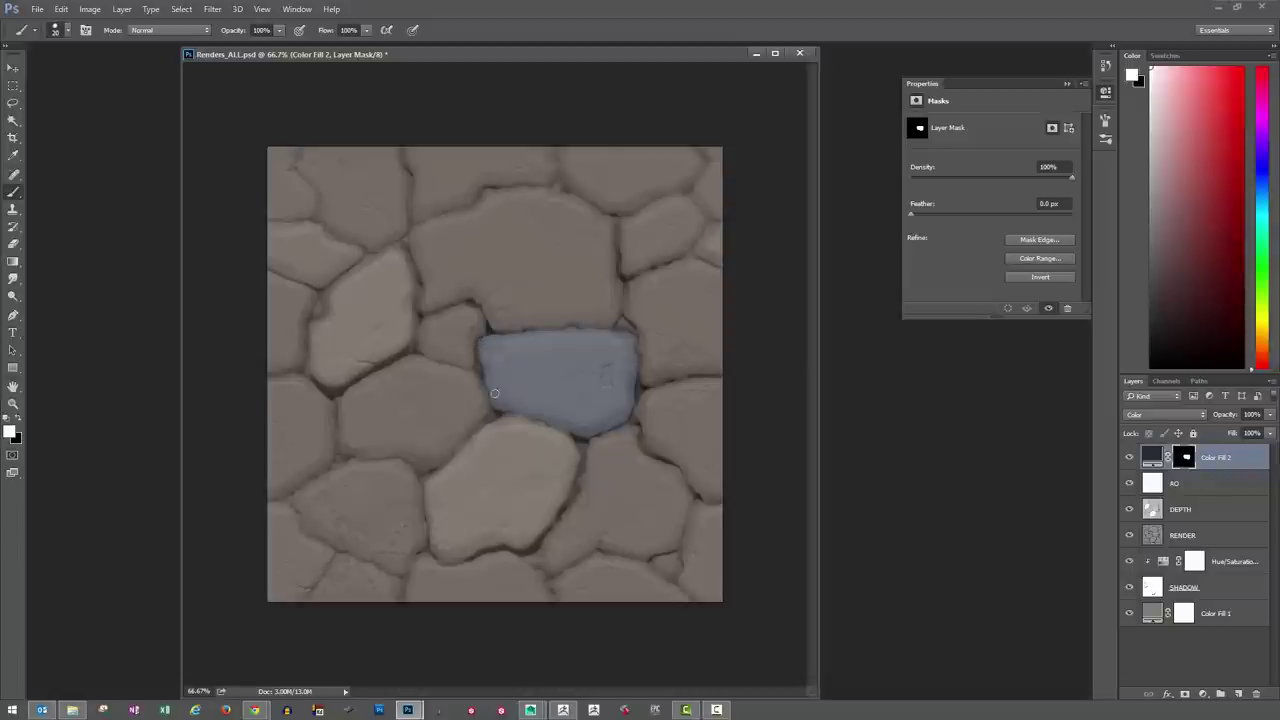
{"action": "left_click", "coordinate": [56, 31]}
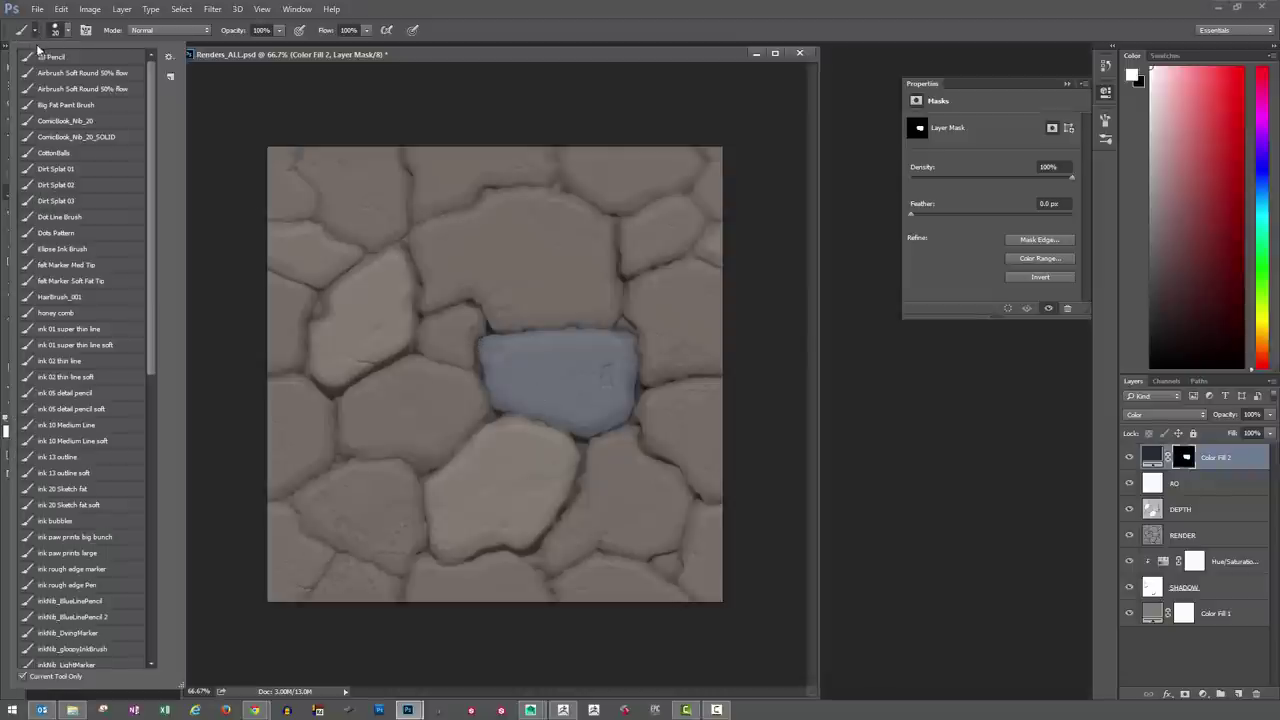
{"action": "left_click", "coordinate": [128, 80]}
{"action": "mouse_move", "coordinate": [457, 350]}
{"action": "right_mouse_down", "text": "alt"}
{"action": "mouse_move", "coordinate": [480, 347]}
{"action": "mouse_move", "coordinate": [455, 329]}
{"action": "mouse_move", "coordinate": [493, 324]}
{"action": "mouse_move", "coordinate": [480, 312]}
{"action": "right_mouse_up", "text": "alt"}
{"action": "mouse_move", "coordinate": [469, 294]}
{"action": "left_mouse_down"}
{"action": "mouse_move", "coordinate": [431, 246]}
{"action": "mouse_move", "coordinate": [515, 312]}
{"action": "mouse_move", "coordinate": [601, 298]}
{"action": "mouse_move", "coordinate": [528, 222]}
{"action": "left_mouse_up"}
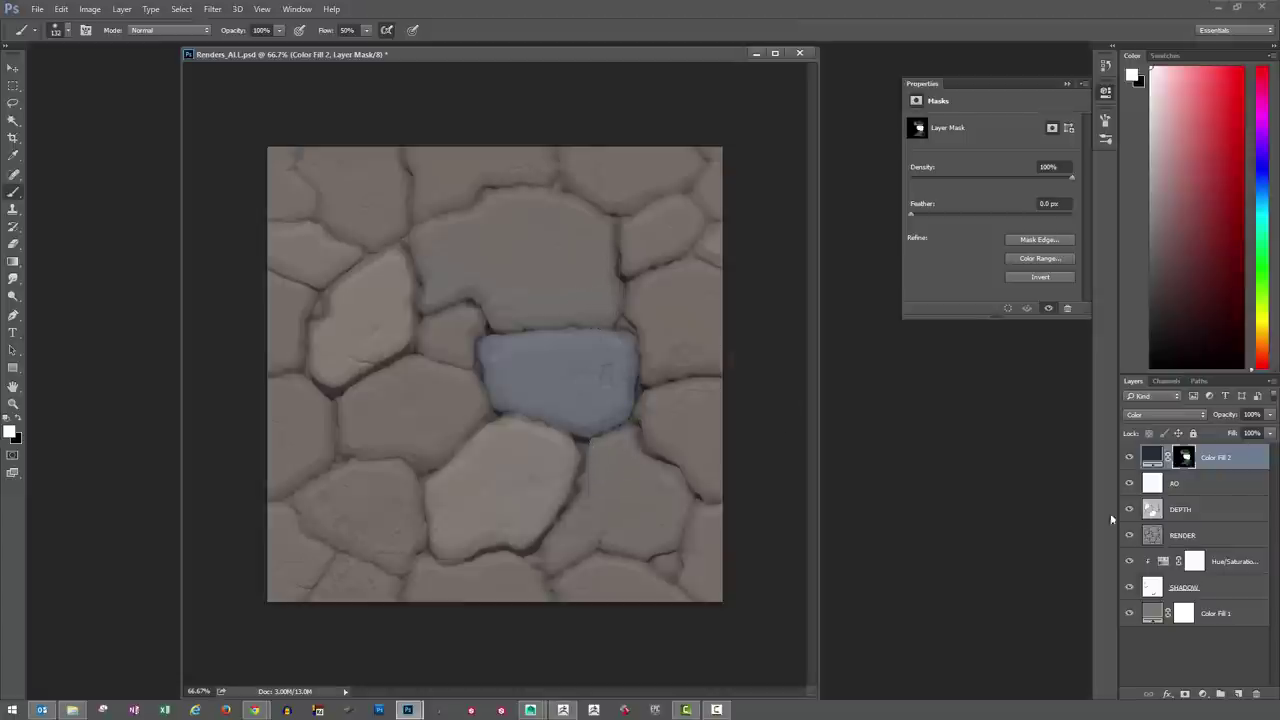
Change Color Fill 2's colour to a rusty orange
{"action": "double_click", "coordinate": [1152, 457]}
{"action": "left_click", "coordinate": [803, 600]}
{"action": "left_click_drag", "start_coordinate": [724, 557], "coordinate": [736, 556]}
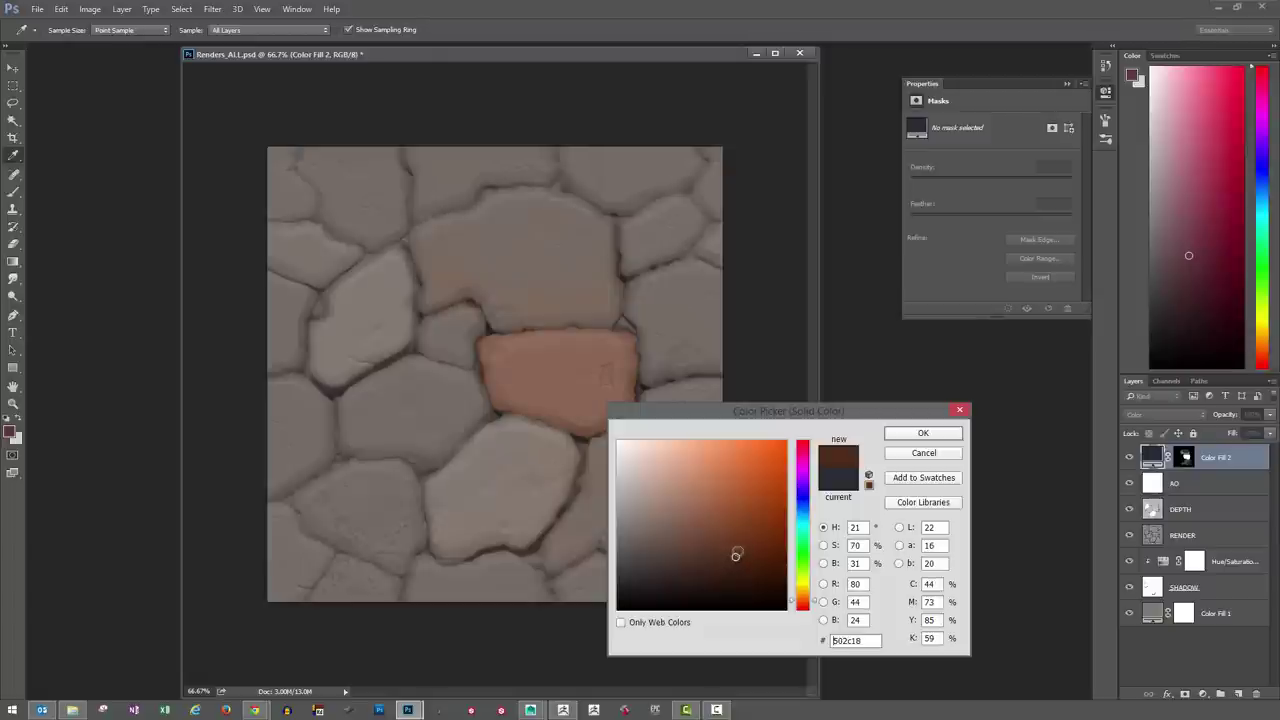
{"action": "left_click", "coordinate": [920, 434]}
Decline rasterizing, select Color Fill 2's mask with a size 70 black brush, then switch to ZBrush
{"action": "key", "text": "b"}
{"action": "left_click", "coordinate": [530, 380]}
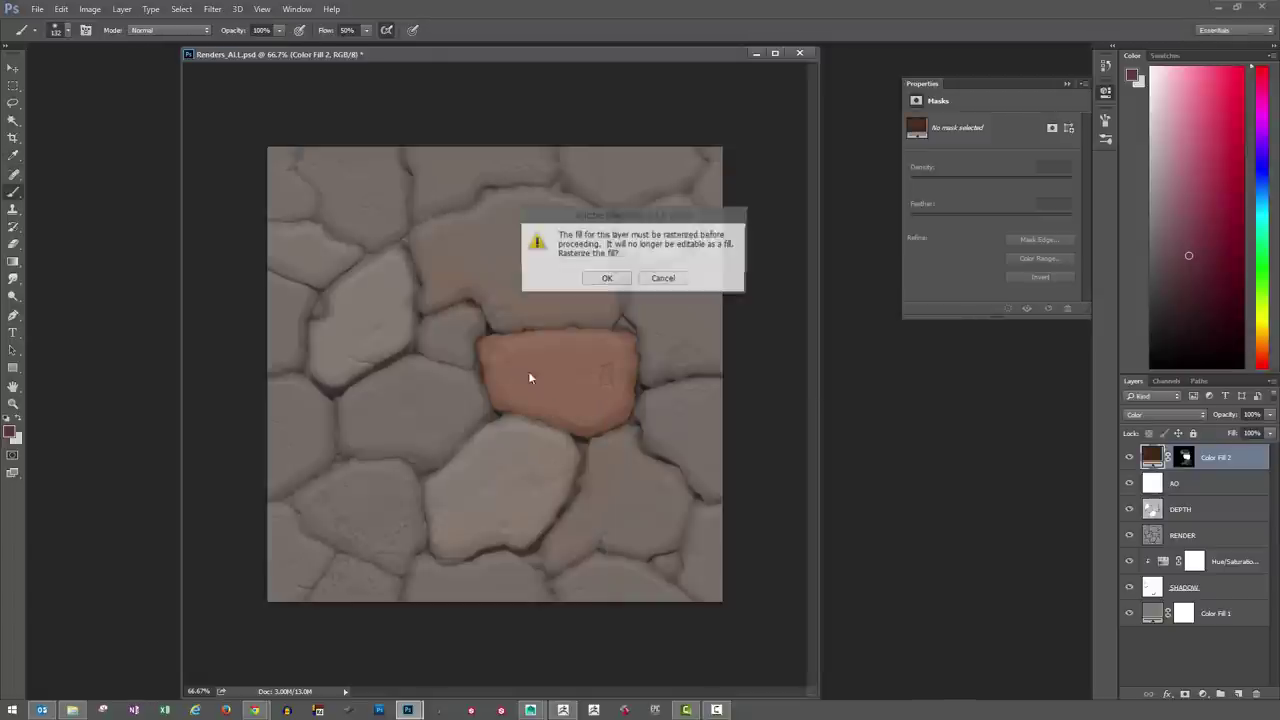
{"action": "left_click", "coordinate": [663, 278]}
{"action": "left_click", "coordinate": [1184, 457]}
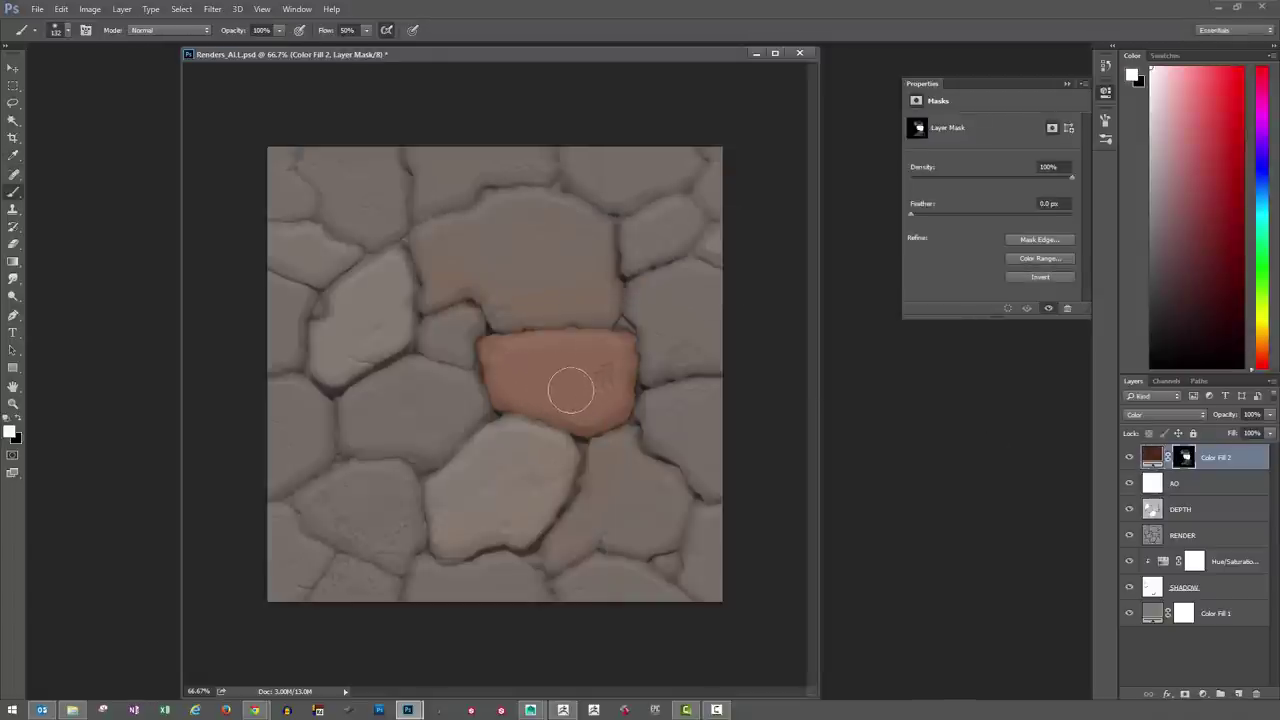
{"action": "key", "text": "bracketleft"}
{"action": "key", "text": "bracketleft"}
{"action": "key", "text": "x"}
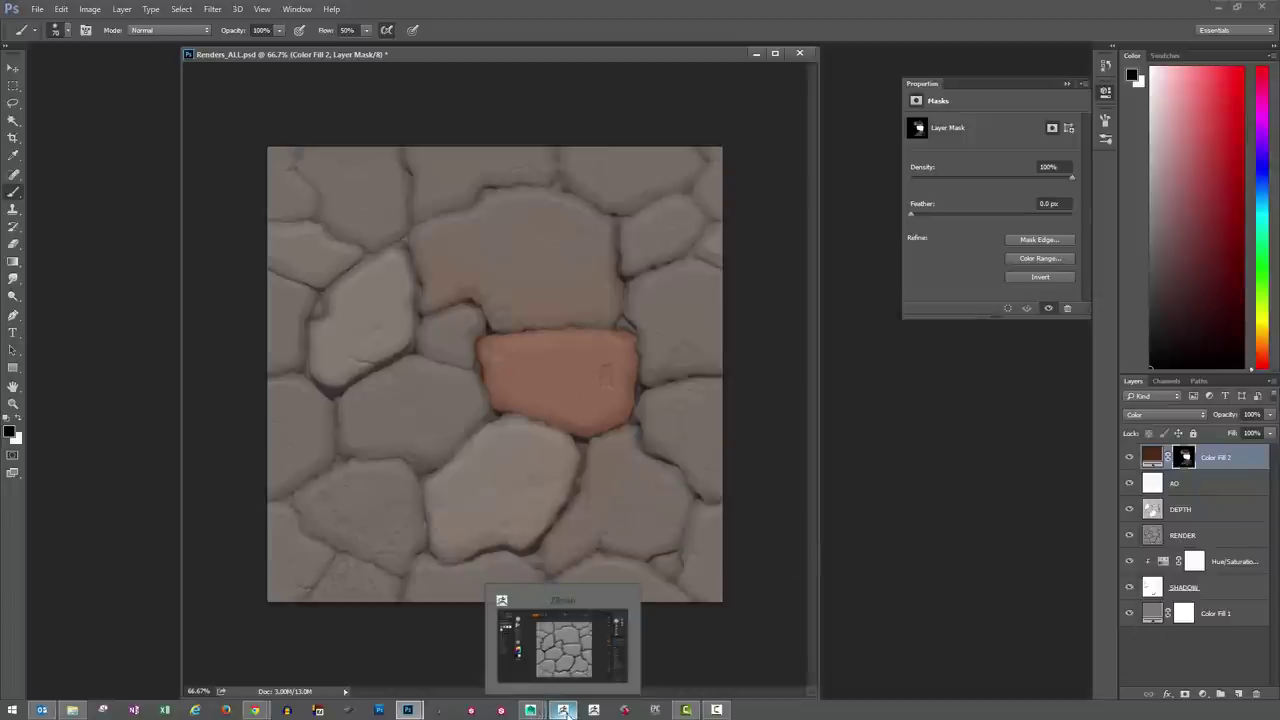
{"action": "left_click", "coordinate": [565, 713]}
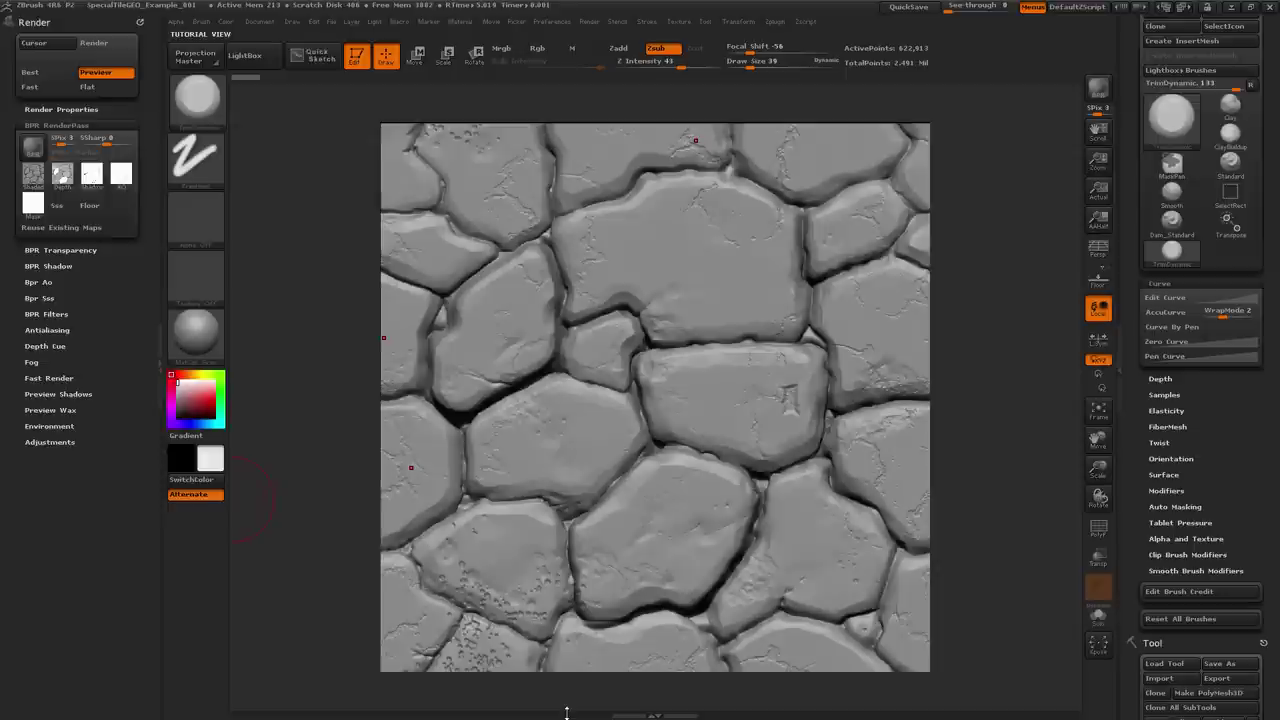
Apply the NormalRGBMat material and render the normal-map view of the tile
{"action": "left_click", "coordinate": [201, 342]}
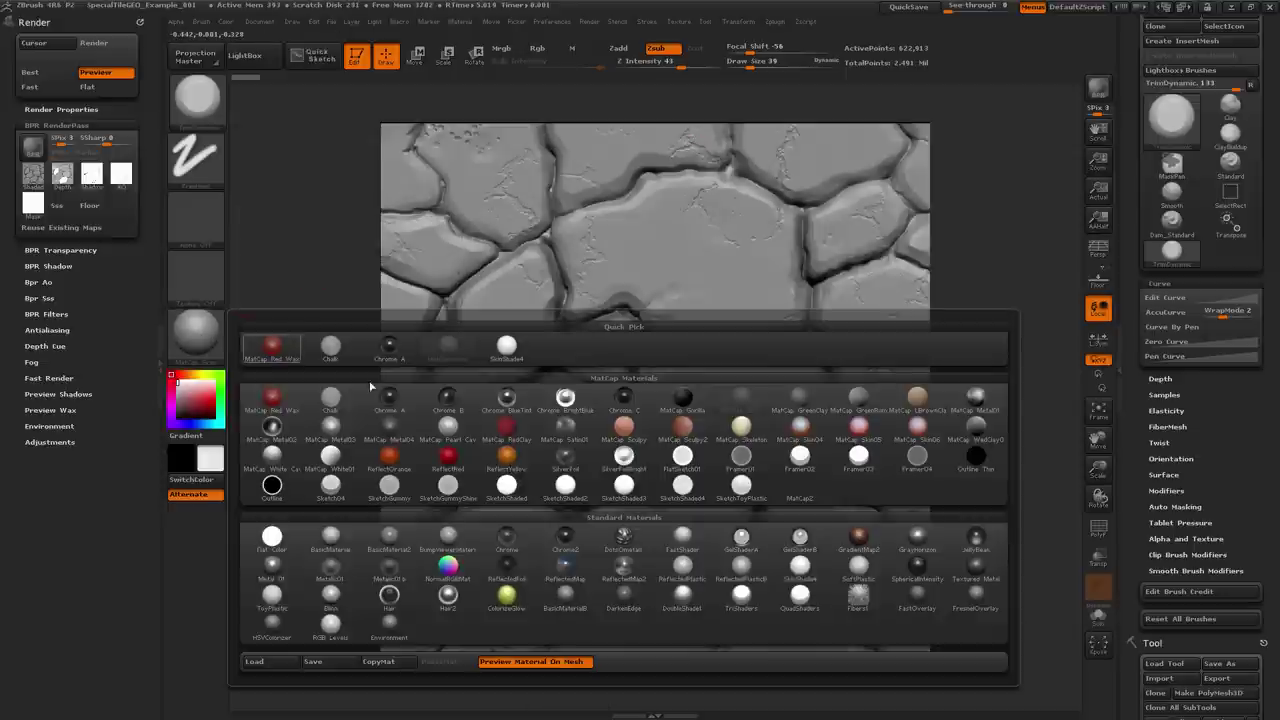
{"action": "mouse_move", "coordinate": [456, 572]}
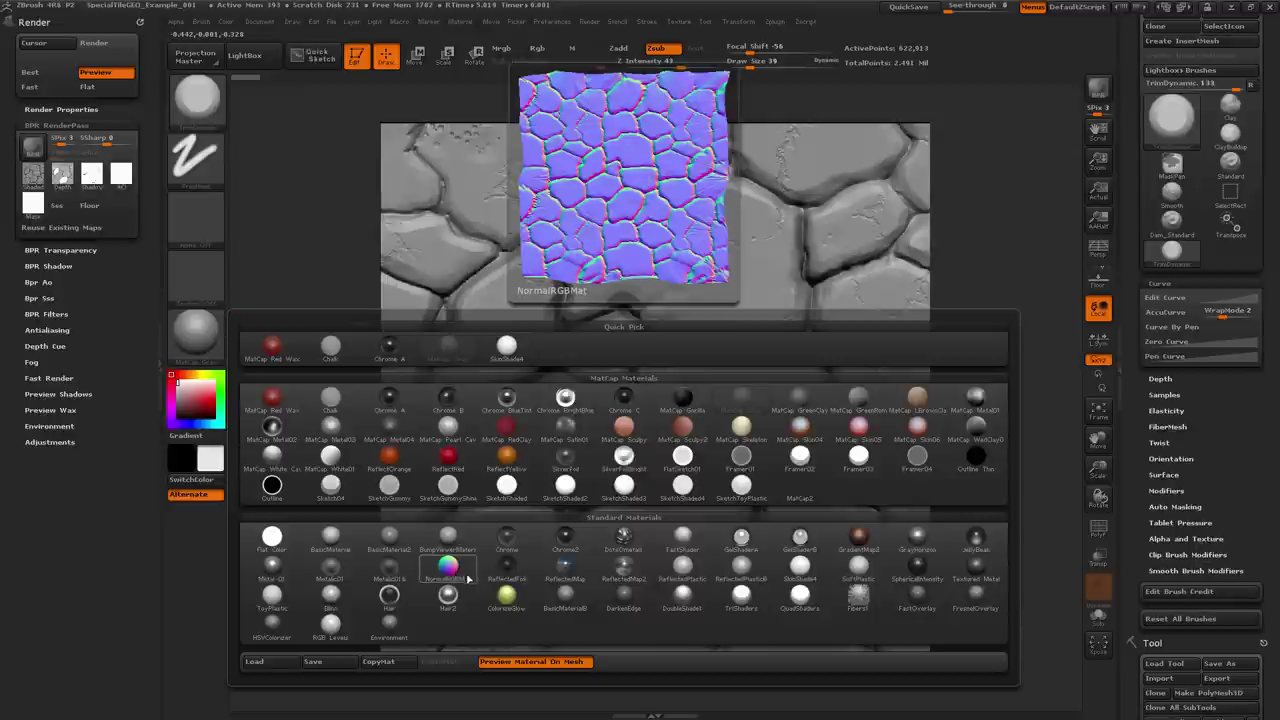
{"action": "left_click", "coordinate": [463, 571]}
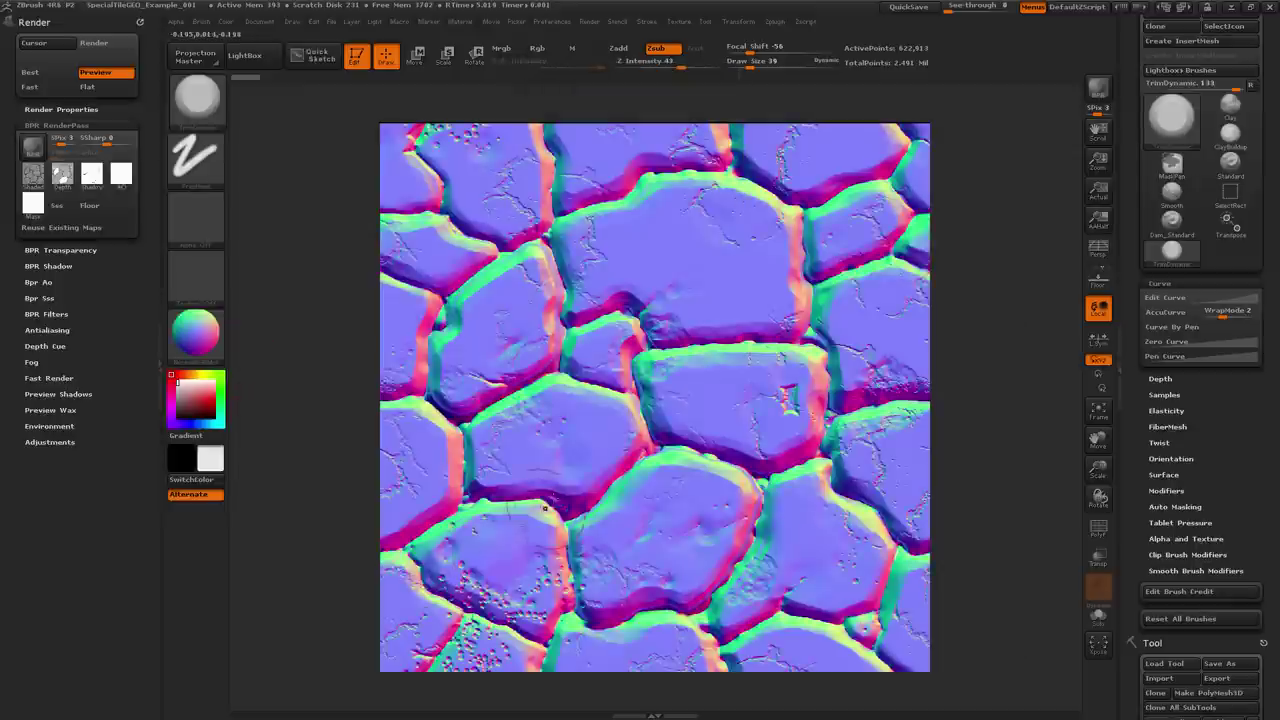
{"action": "left_click", "coordinate": [1098, 88]}
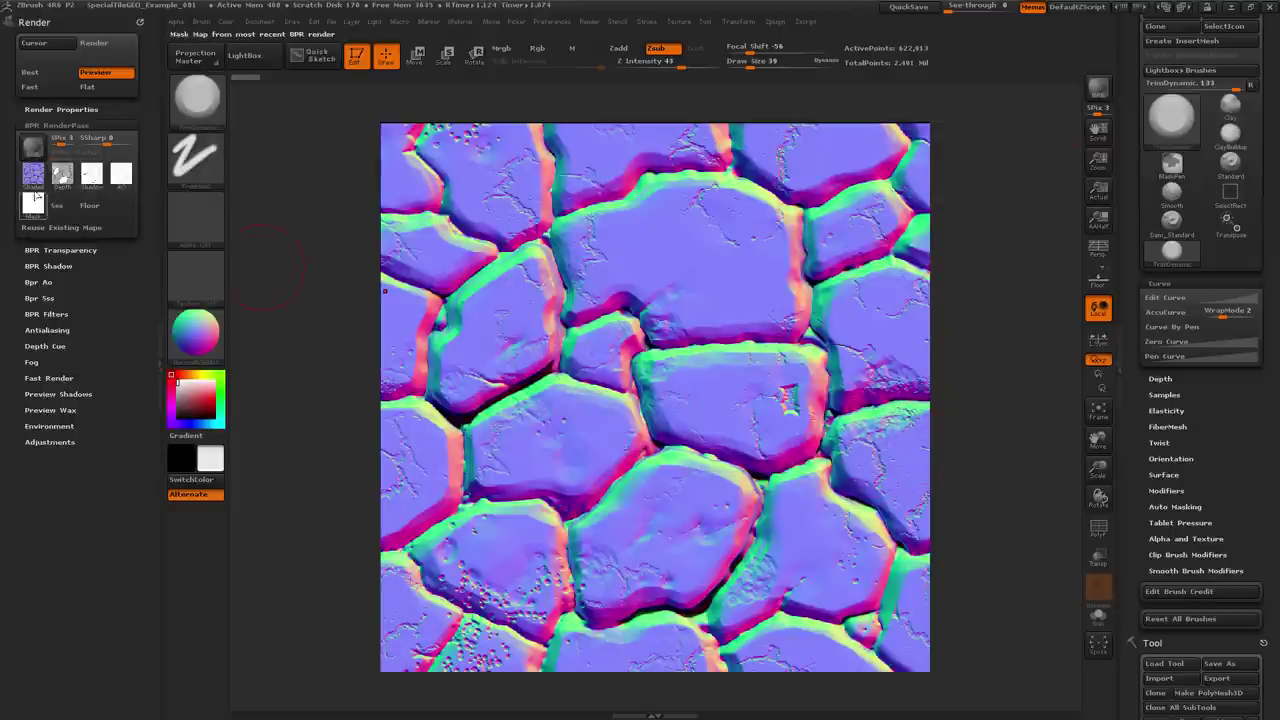
Export the render as BPR_Render_NORM.psd
{"action": "left_click", "coordinate": [33, 175]}
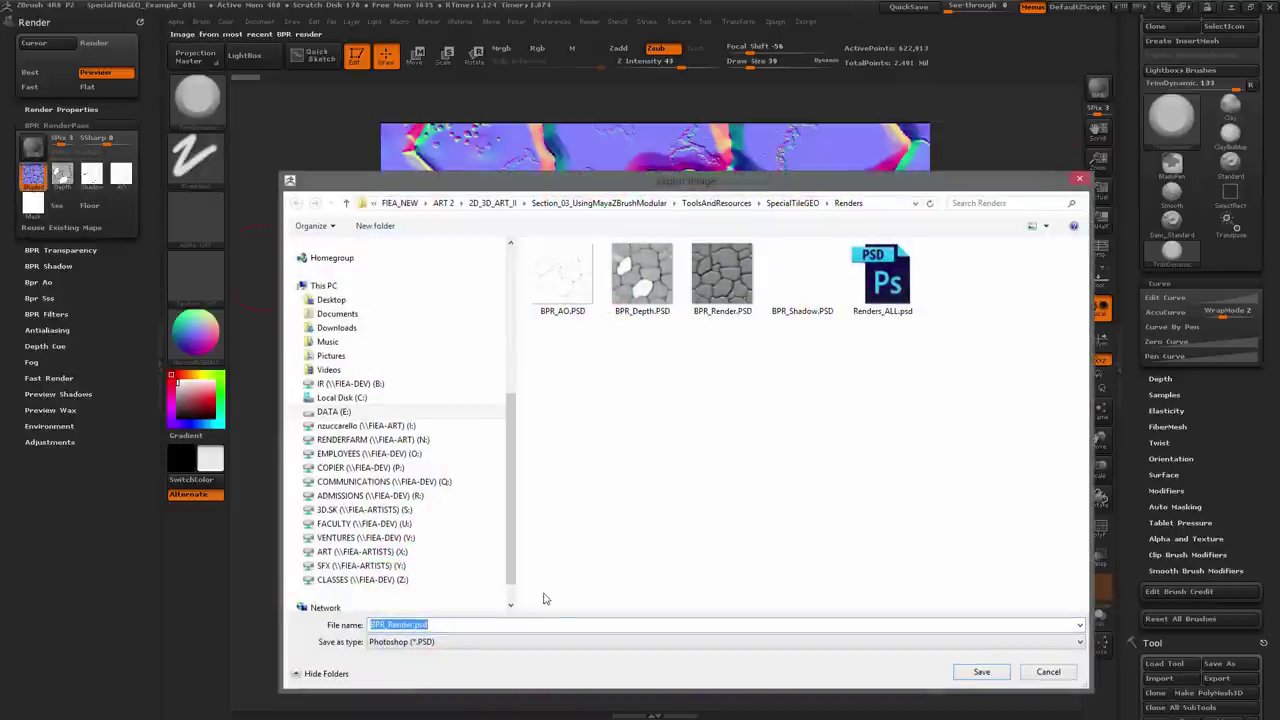
{"action": "left_click", "coordinate": [415, 624]}
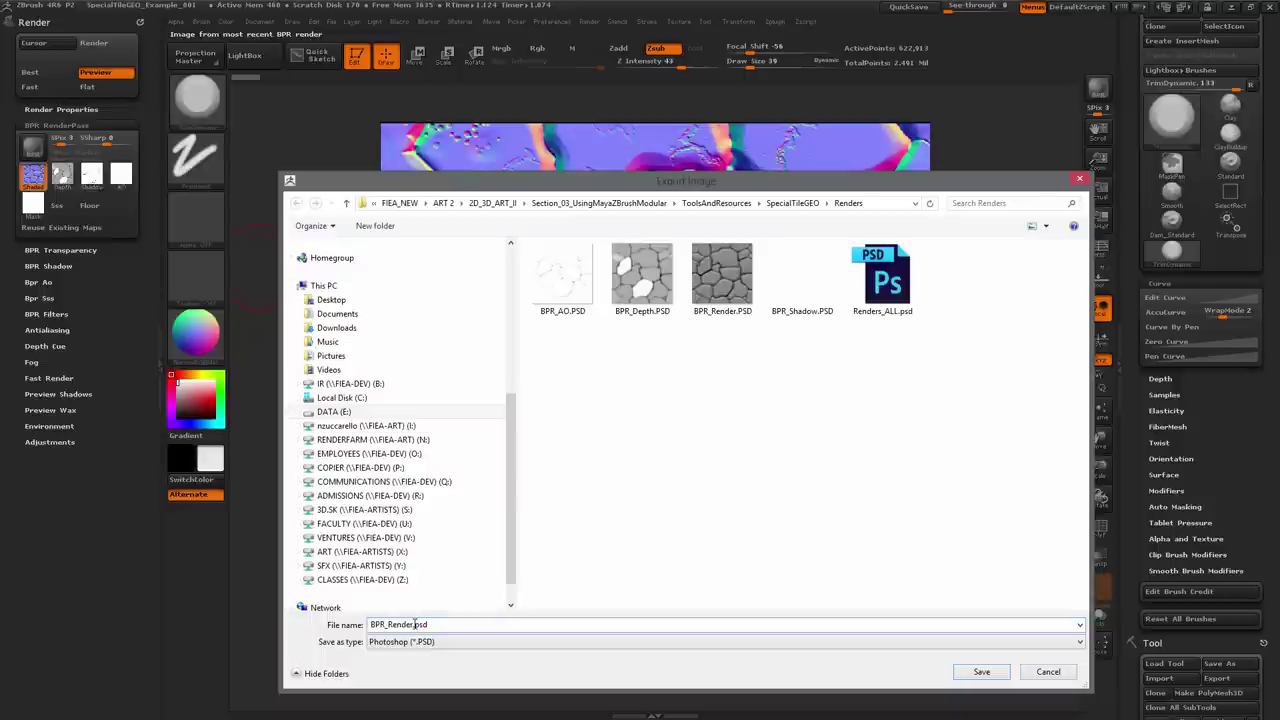
{"action": "type", "text": "_NORM"}
{"action": "left_click", "coordinate": [983, 672]}
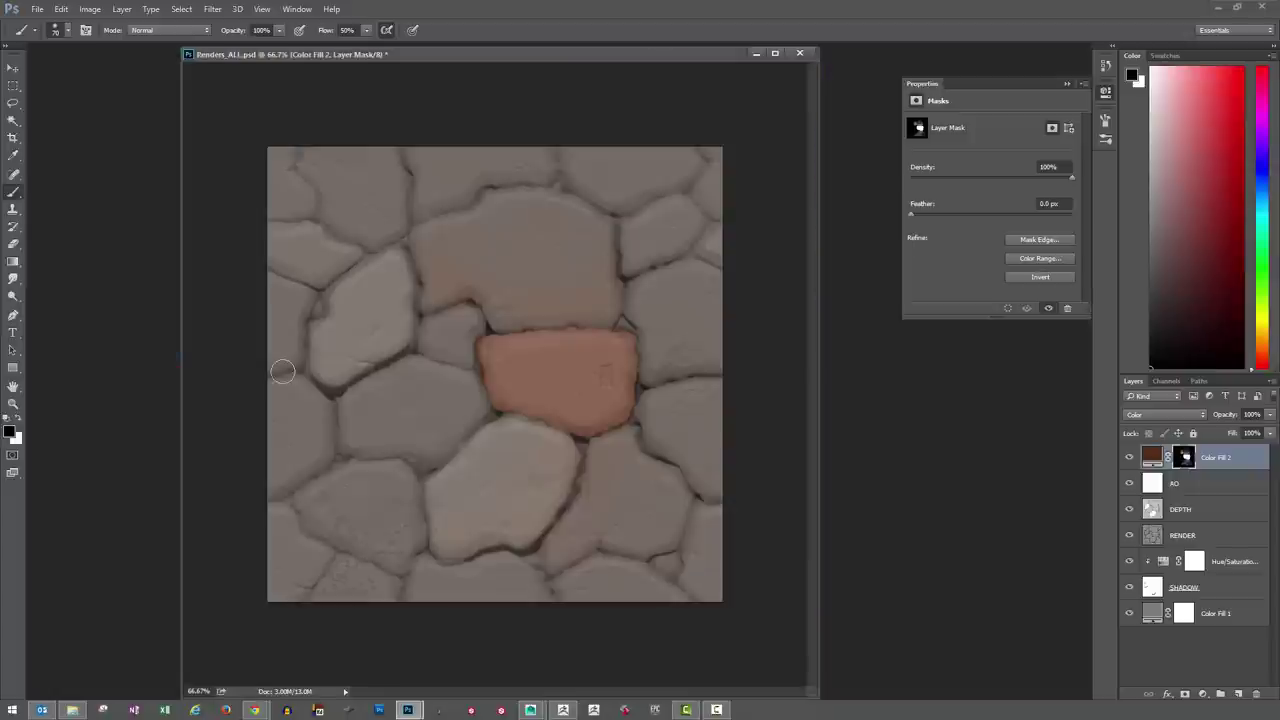
Open BPR_Render_NORM.PSD and turn its Background into a layer named NORM
{"action": "key", "text": "ctrl+o"}
{"action": "left_click", "coordinate": [521, 105]}
{"action": "left_click", "coordinate": [702, 436]}
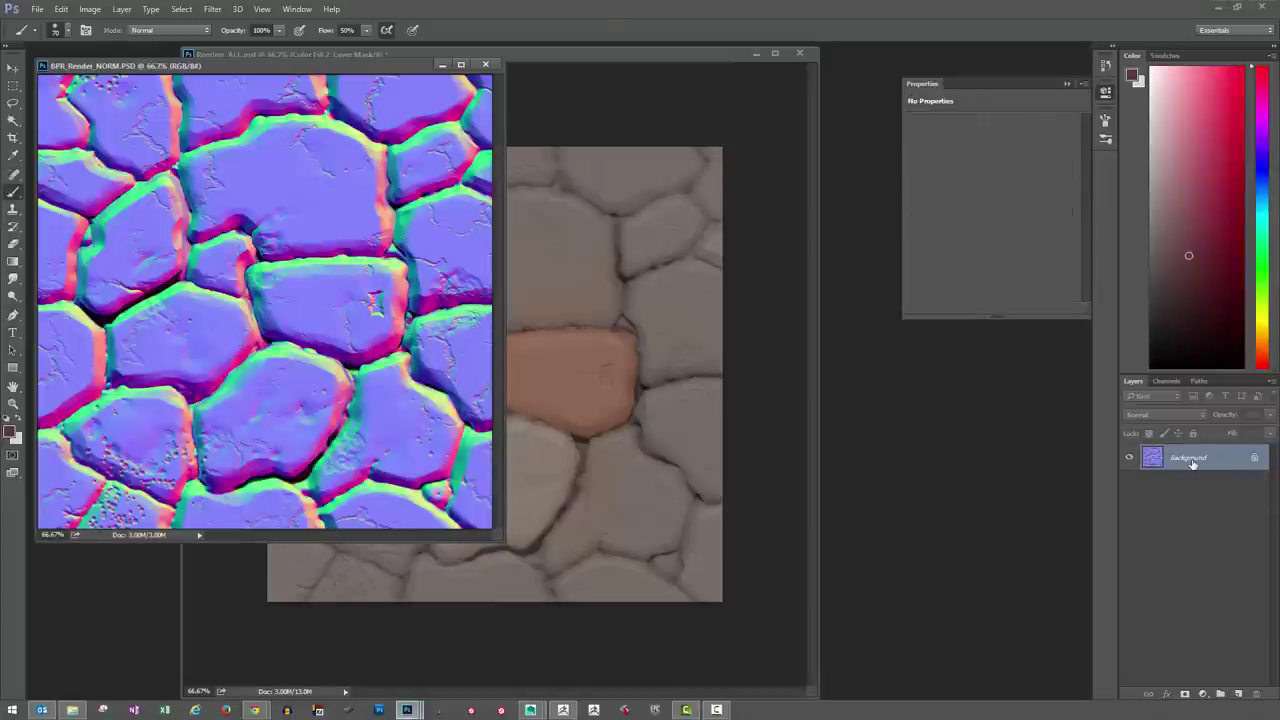
{"action": "double_click", "coordinate": [1192, 463]}
{"action": "left_click", "coordinate": [390, 357]}
{"action": "left_click_drag", "start_coordinate": [350, 355], "coordinate": [320, 355]}
{"action": "type", "text": "NORM"}
{"action": "key", "text": "Return"}
Offset the normal map and cover the vertical seam with a 3 px strip nudged right
{"action": "left_click", "coordinate": [213, 9]}
{"action": "left_click", "coordinate": [232, 22]}
{"action": "left_click_drag", "start_coordinate": [501, 538], "coordinate": [699, 632]}
{"action": "key", "text": "m"}
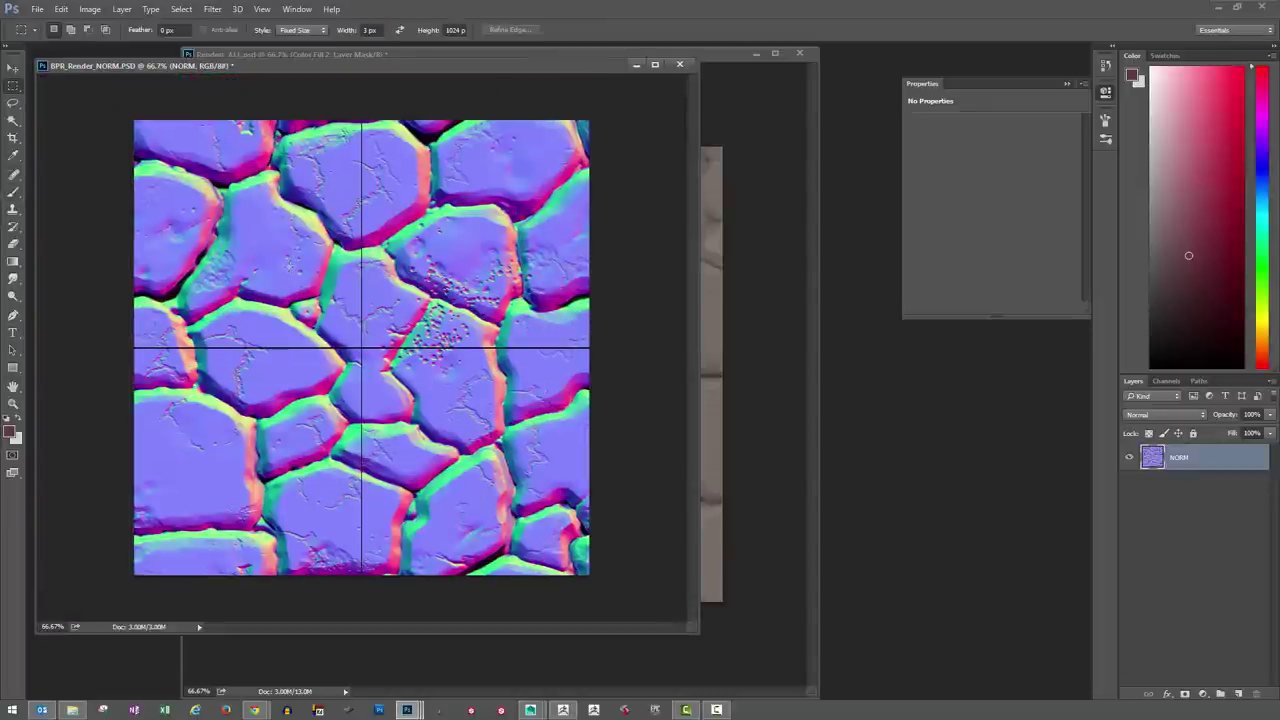
{"action": "left_click_drag", "start_coordinate": [335, 275], "coordinate": [453, 484]}
{"action": "key", "text": "v"}
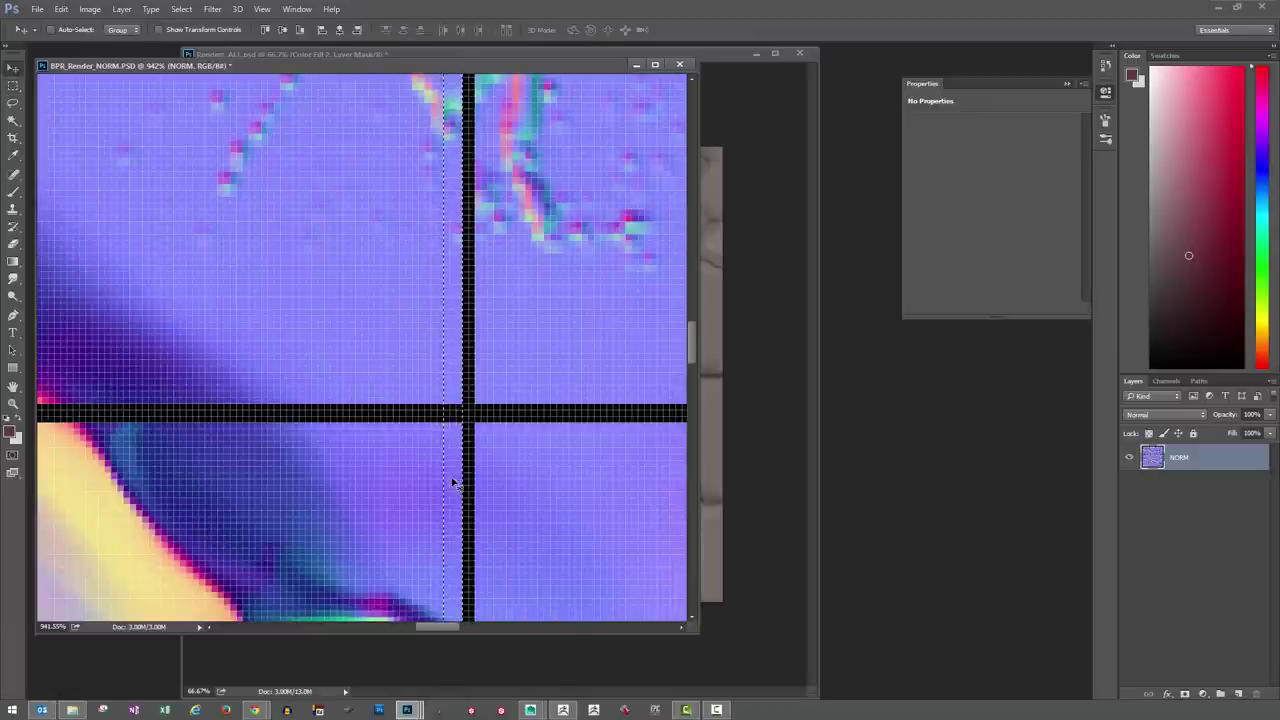
{"action": "key", "text": "Right"}
{"action": "key", "text": "Right"}
{"action": "key", "text": "ctrl+d"}
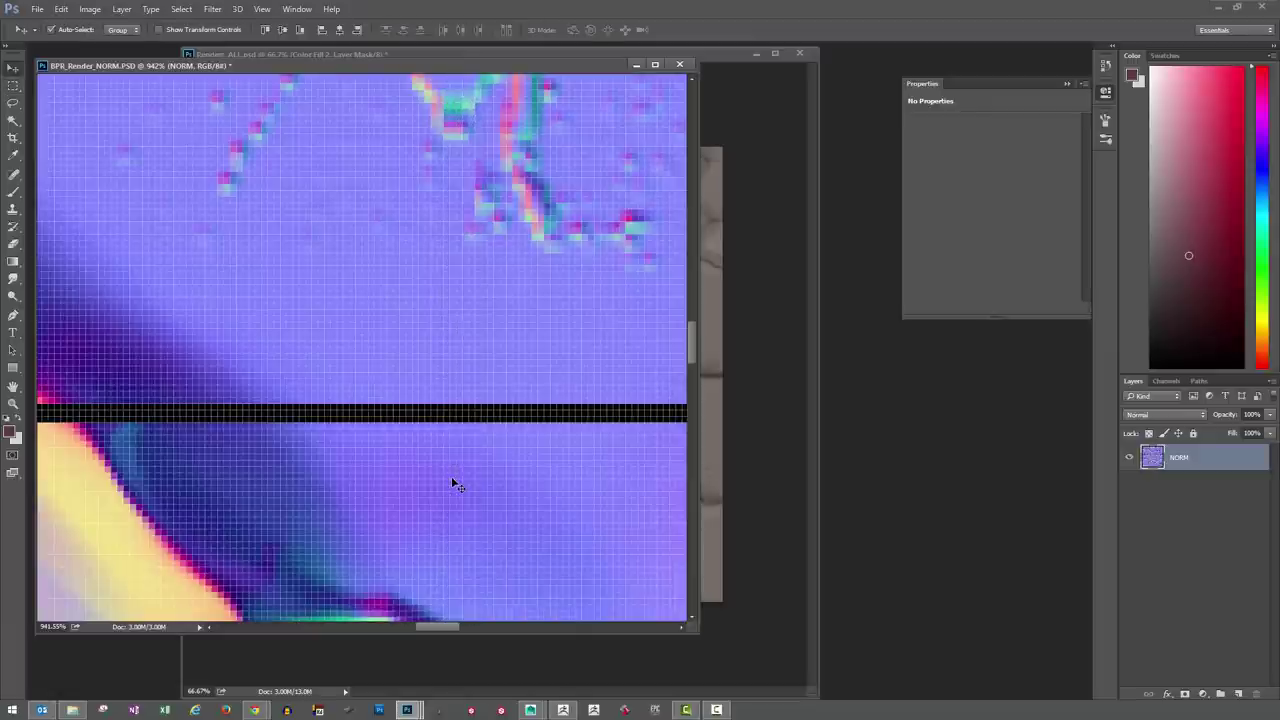
Cover the horizontal seam with a 3 px strip nudged up, then deselect
{"action": "key", "text": "m"}
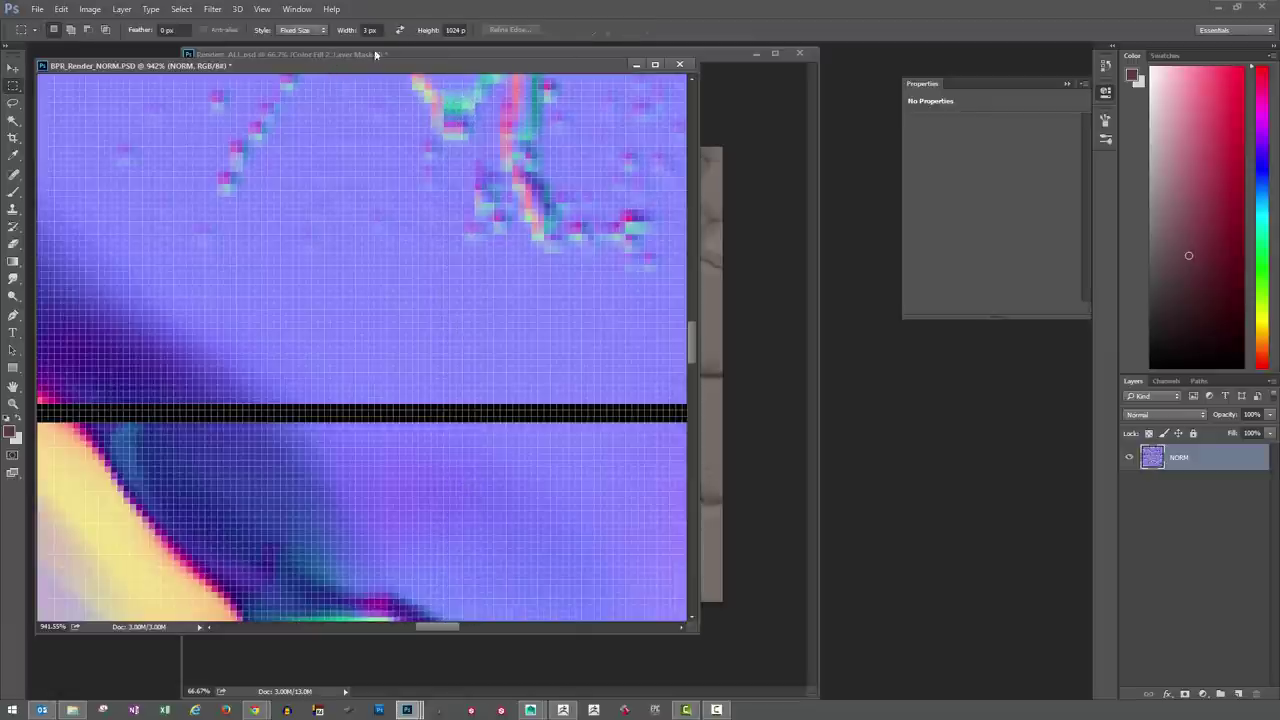
{"action": "left_click", "coordinate": [400, 31]}
{"action": "left_click_drag", "start_coordinate": [255, 428], "coordinate": [258, 442]}
{"action": "key", "text": "v"}
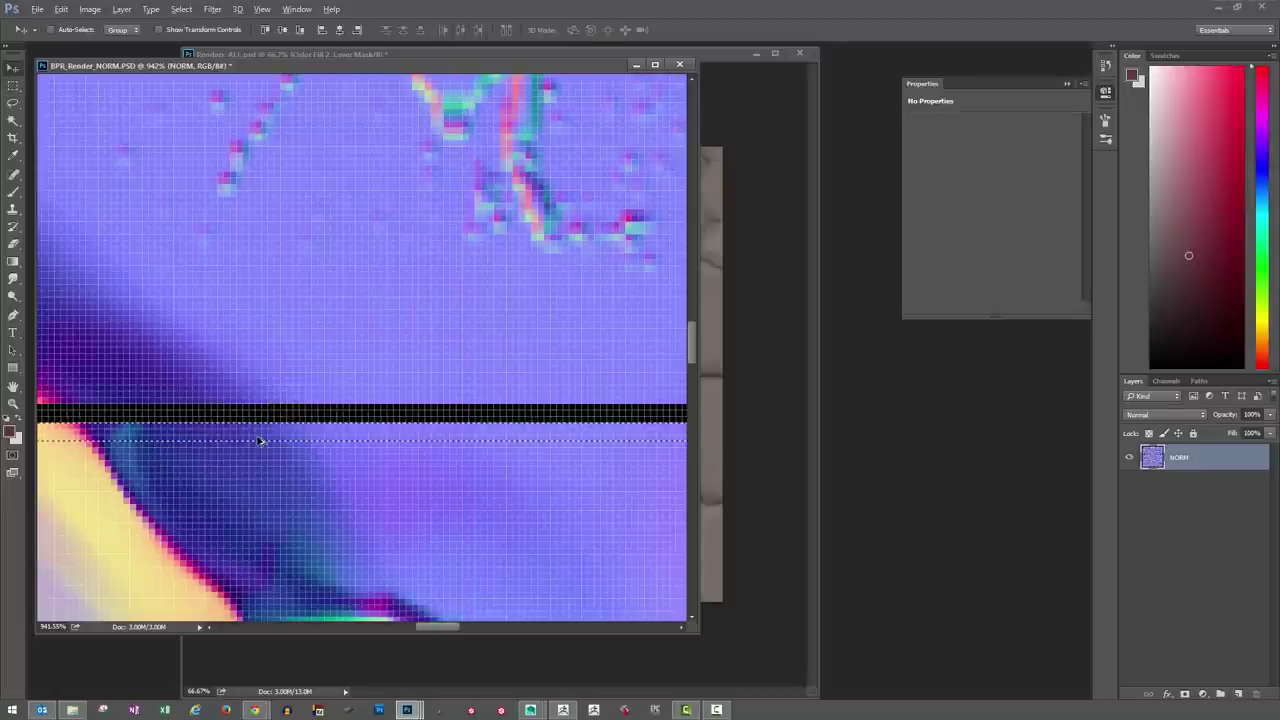
{"action": "key", "text": "Up"}
{"action": "key", "text": "Up"}
{"action": "key", "text": "Up"}
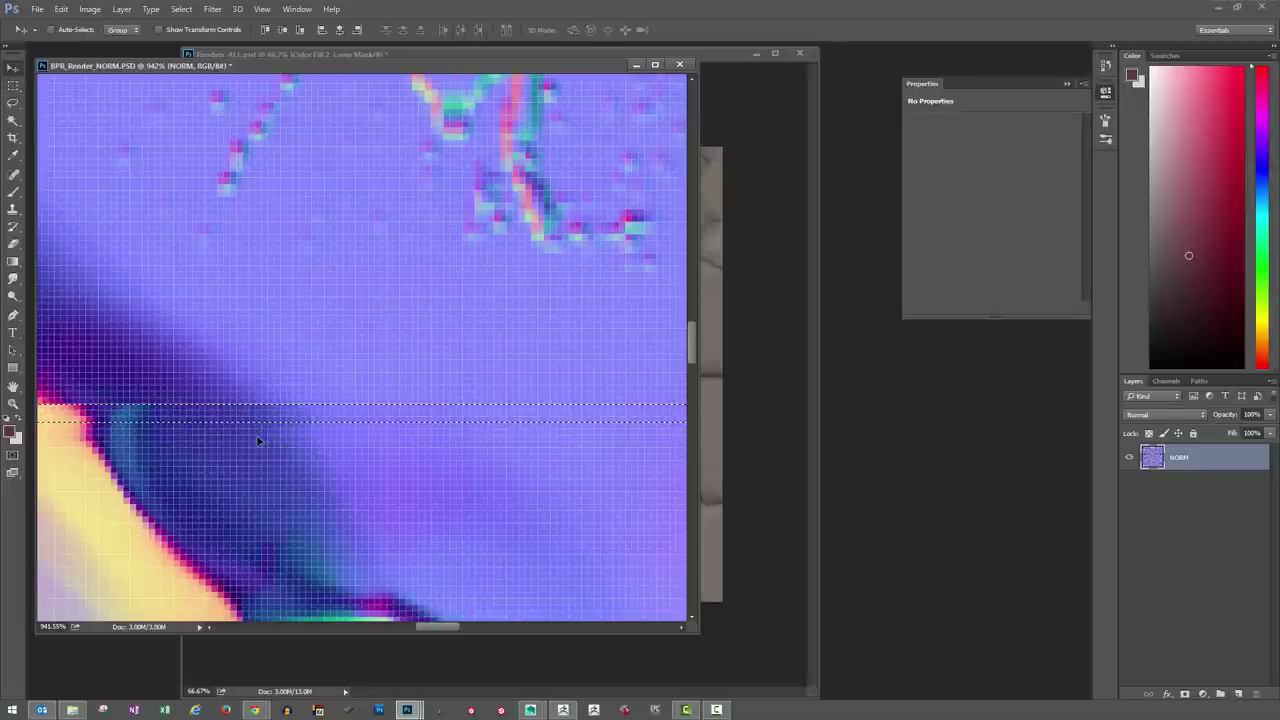
{"action": "key", "text": "ctrl+d"}
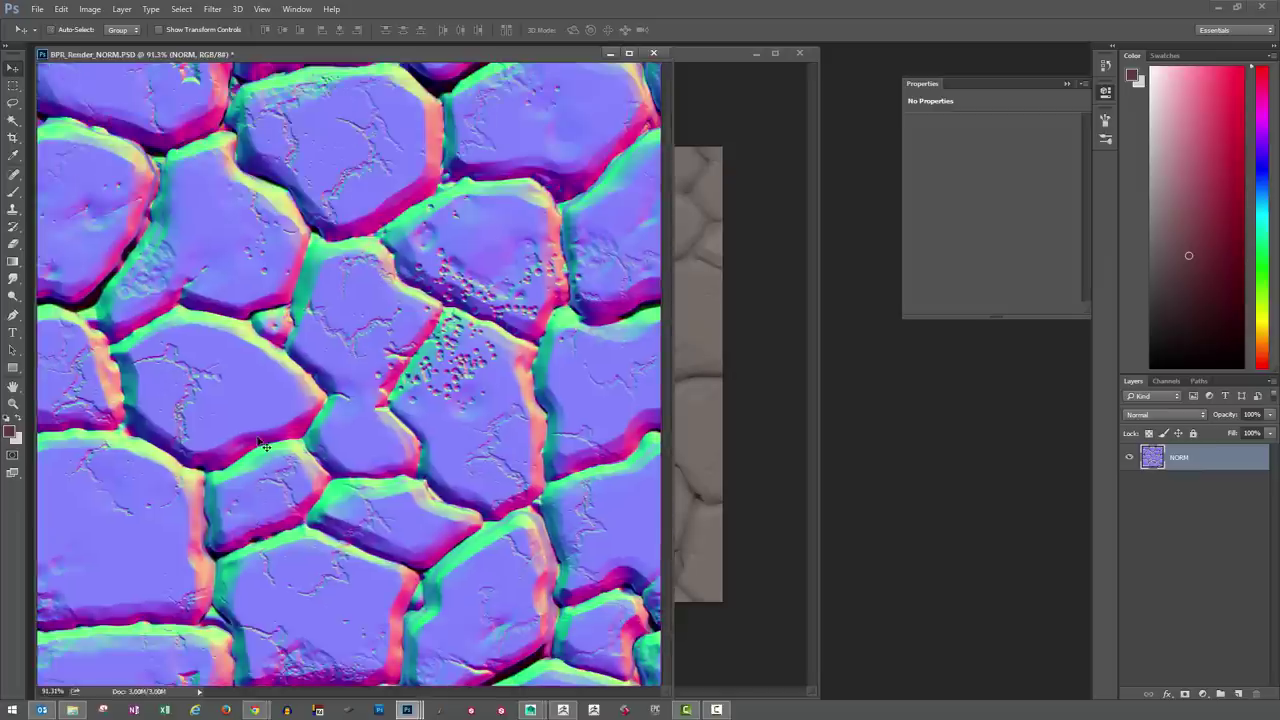
Offset the texture back to its original tiling and copy the NORM layer into Renders_ALL.psd
{"action": "left_click", "coordinate": [212, 9]}
{"action": "left_click", "coordinate": [222, 22]}
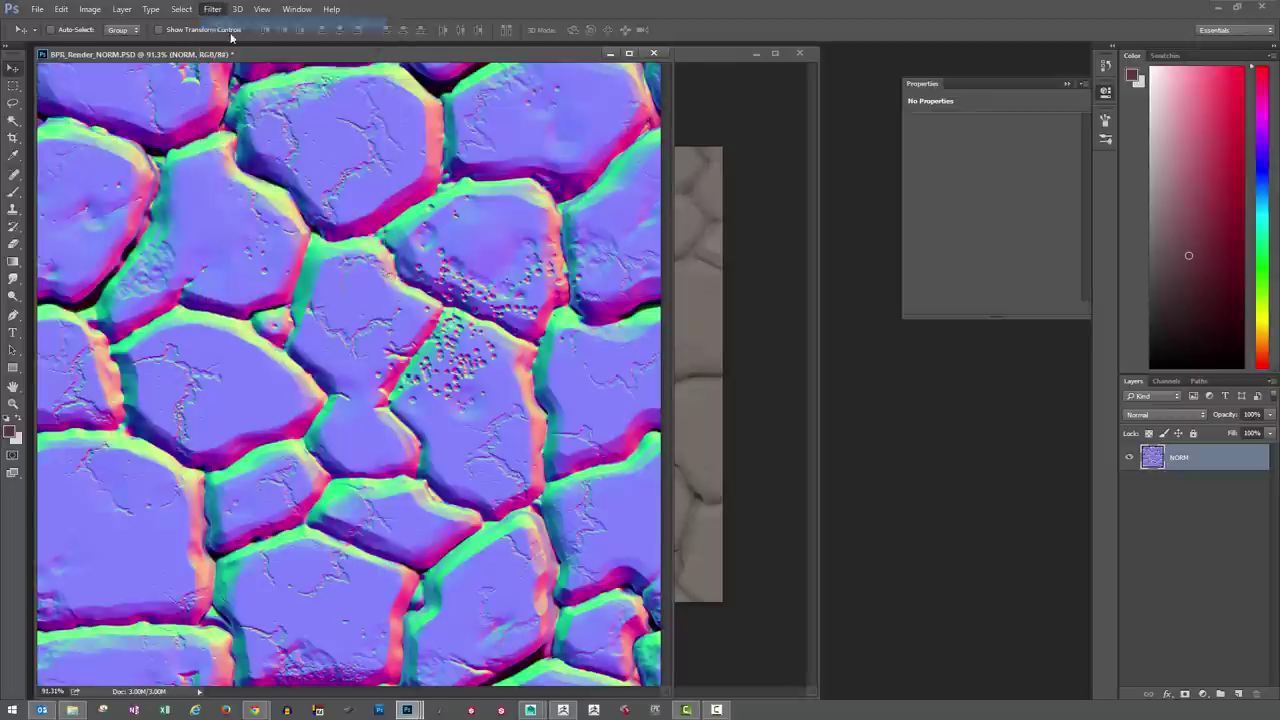
{"action": "key", "text": "ctrl+minus"}
{"action": "key", "text": "ctrl+minus"}
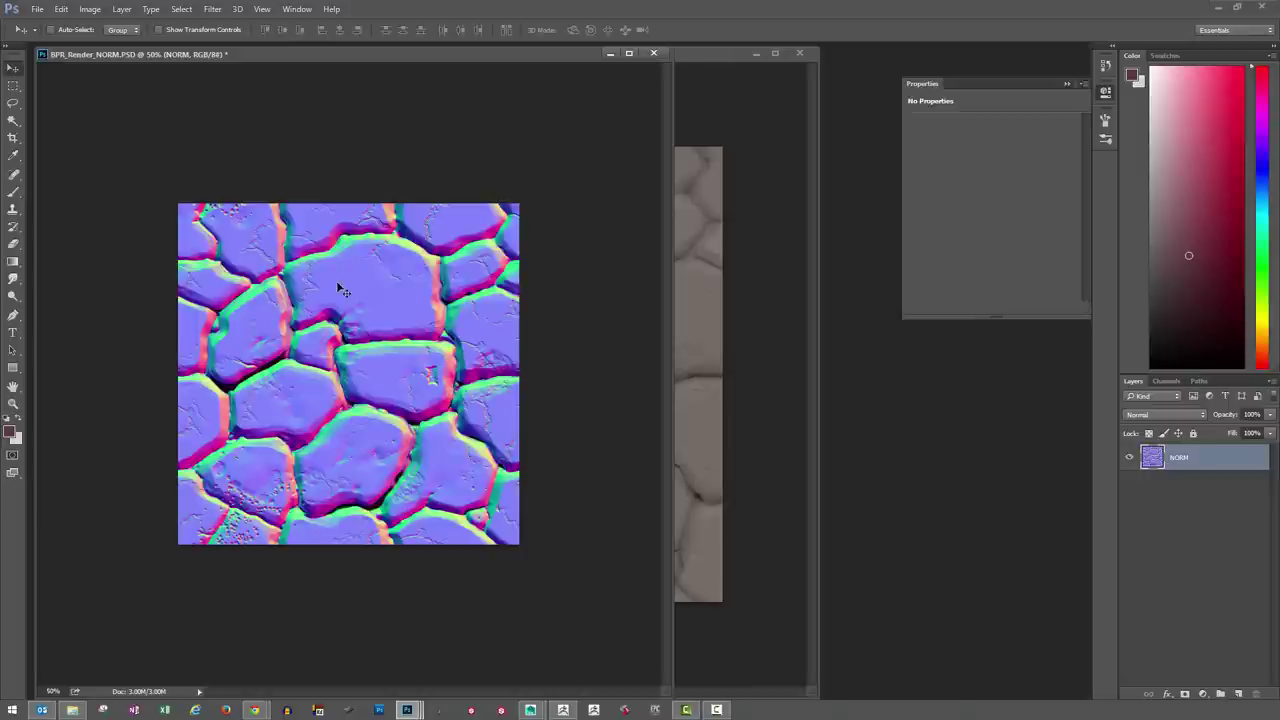
{"action": "left_click_drag", "start_coordinate": [314, 302], "coordinate": [694, 316]}
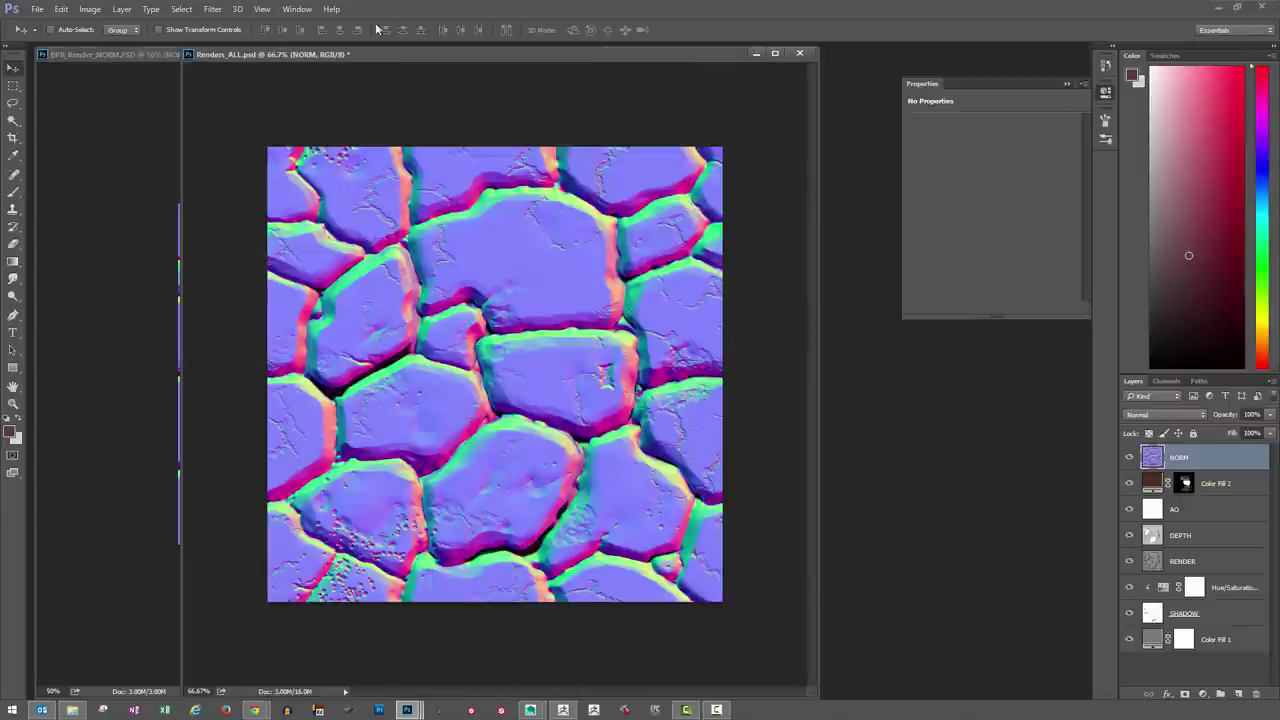
Close BPR_Render_NORM.PSD, saving its changes
{"action": "left_click", "coordinate": [100, 54]}
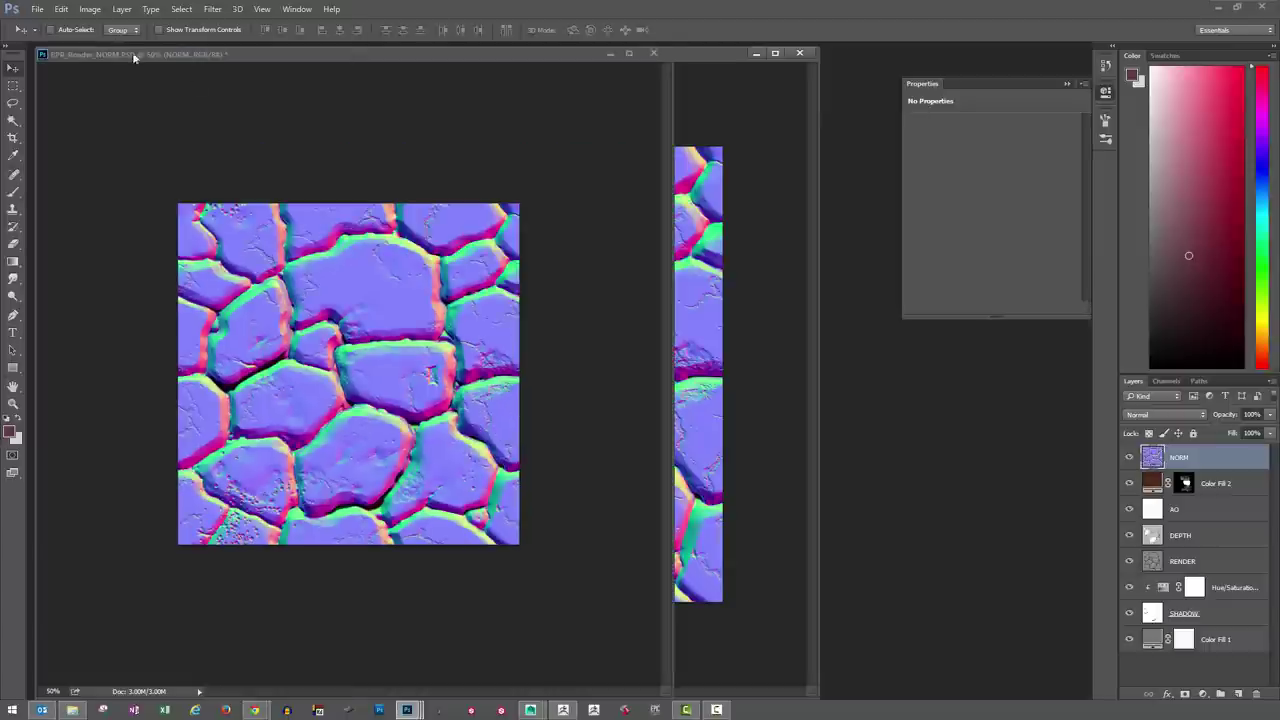
{"action": "left_click", "coordinate": [654, 53]}
{"action": "left_click", "coordinate": [602, 270]}
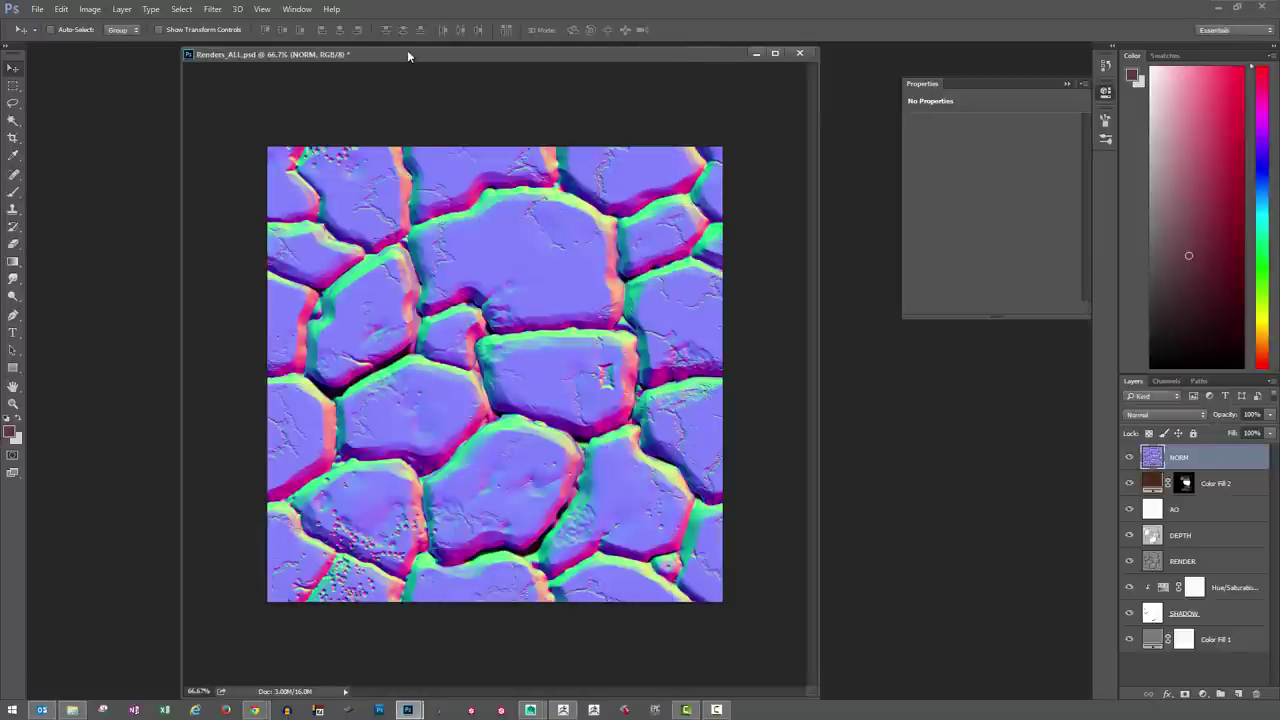
Reposition and shorten the Renders_ALL window, and hide the NORM layer
{"action": "left_click_drag", "start_coordinate": [407, 50], "coordinate": [375, 50]}
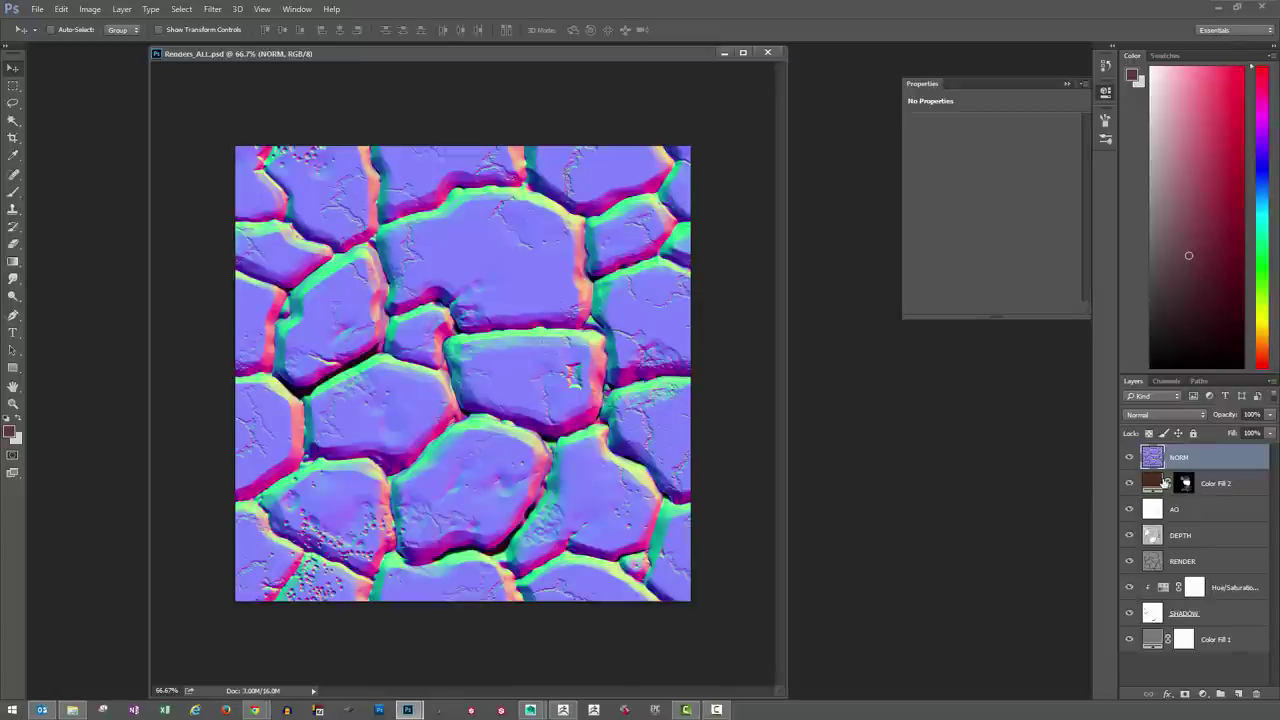
{"action": "left_click_drag", "start_coordinate": [777, 692], "coordinate": [768, 634]}
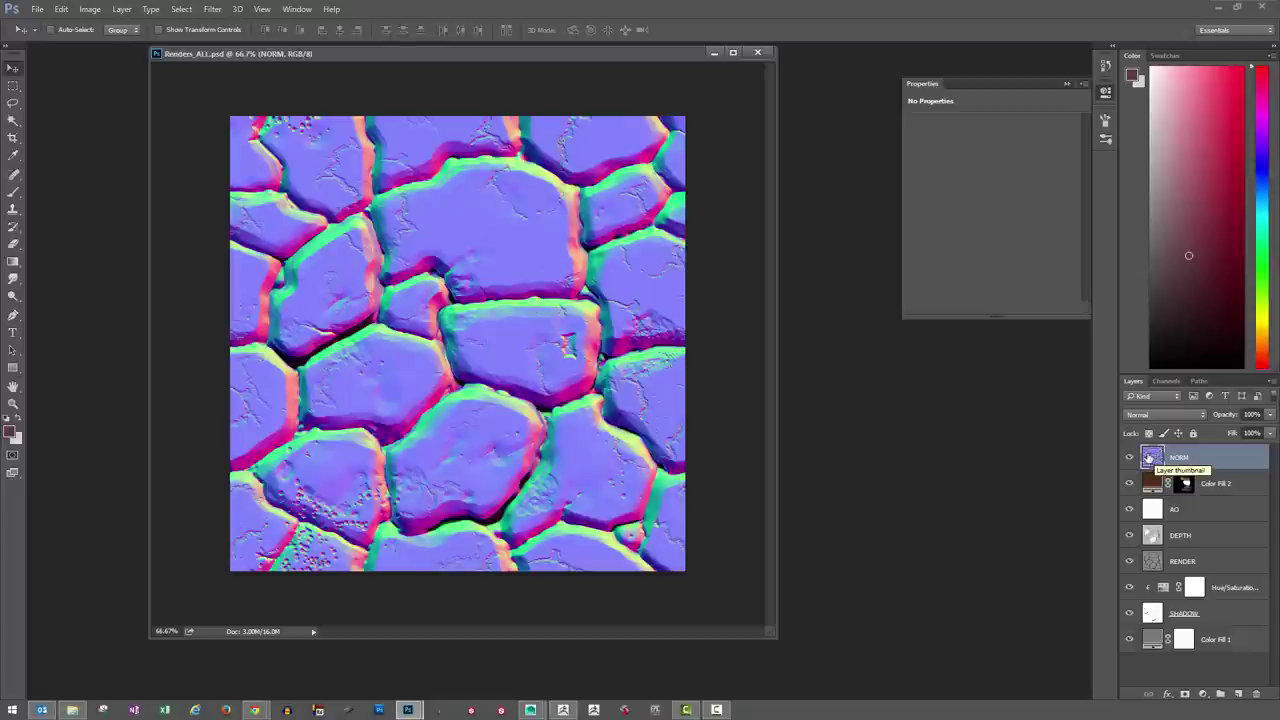
{"action": "left_click", "coordinate": [1129, 457]}
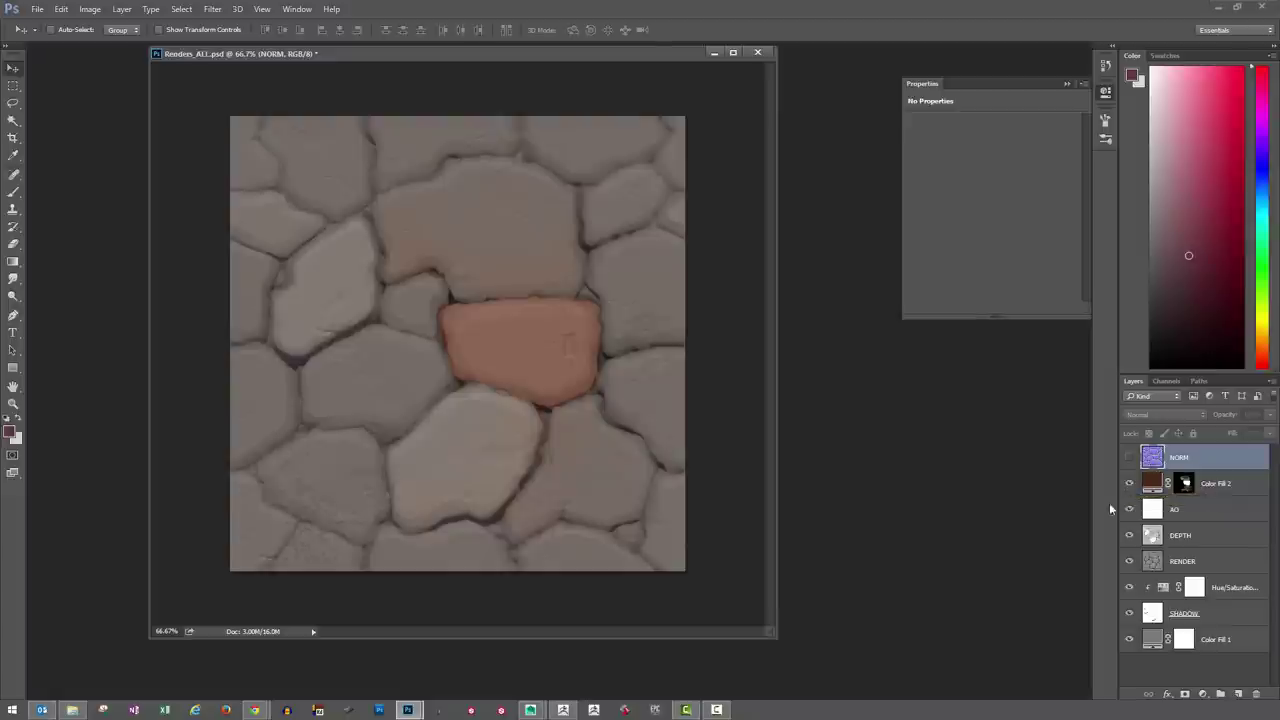
With Color Fill 2 active, paste a merged copy of the whole canvas as a new layer
{"action": "left_click", "coordinate": [1151, 486]}
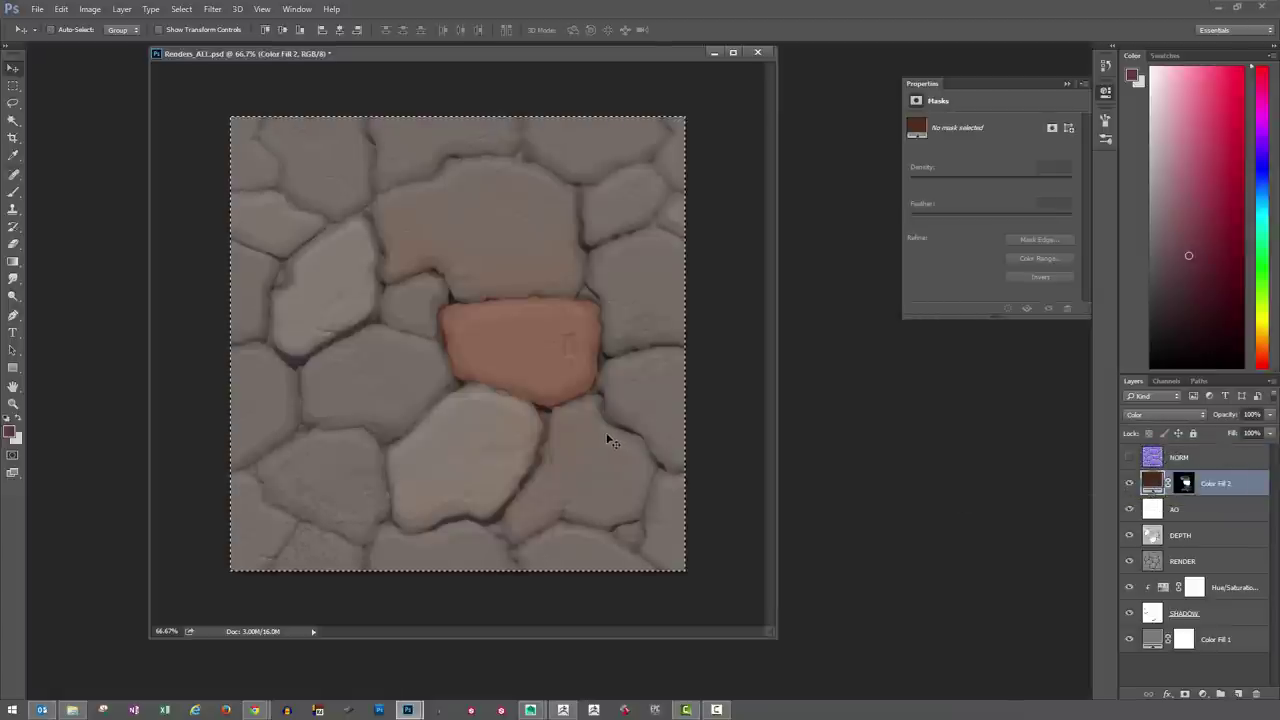
{"action": "key", "text": "ctrl+a"}
{"action": "left_click_drag", "start_coordinate": [602, 429], "coordinate": [599, 428]}
{"action": "key", "text": "ctrl+shift+c"}
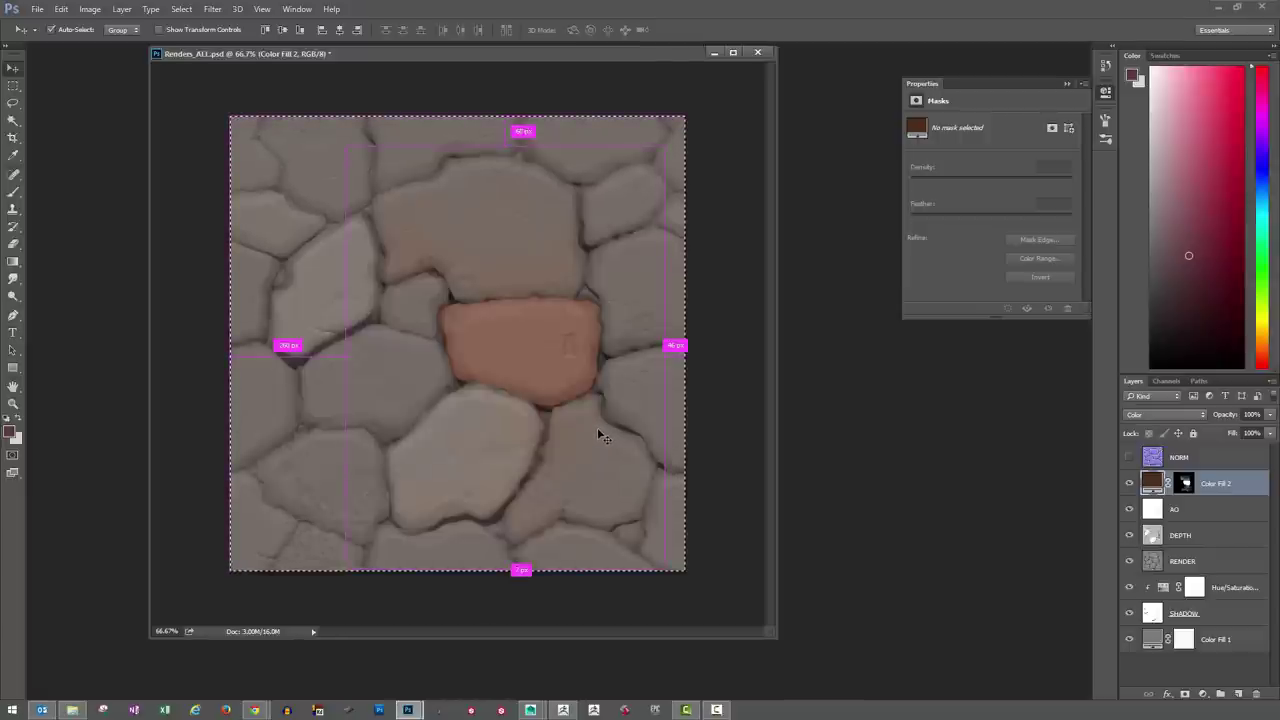
{"action": "key", "text": "ctrl+v"}
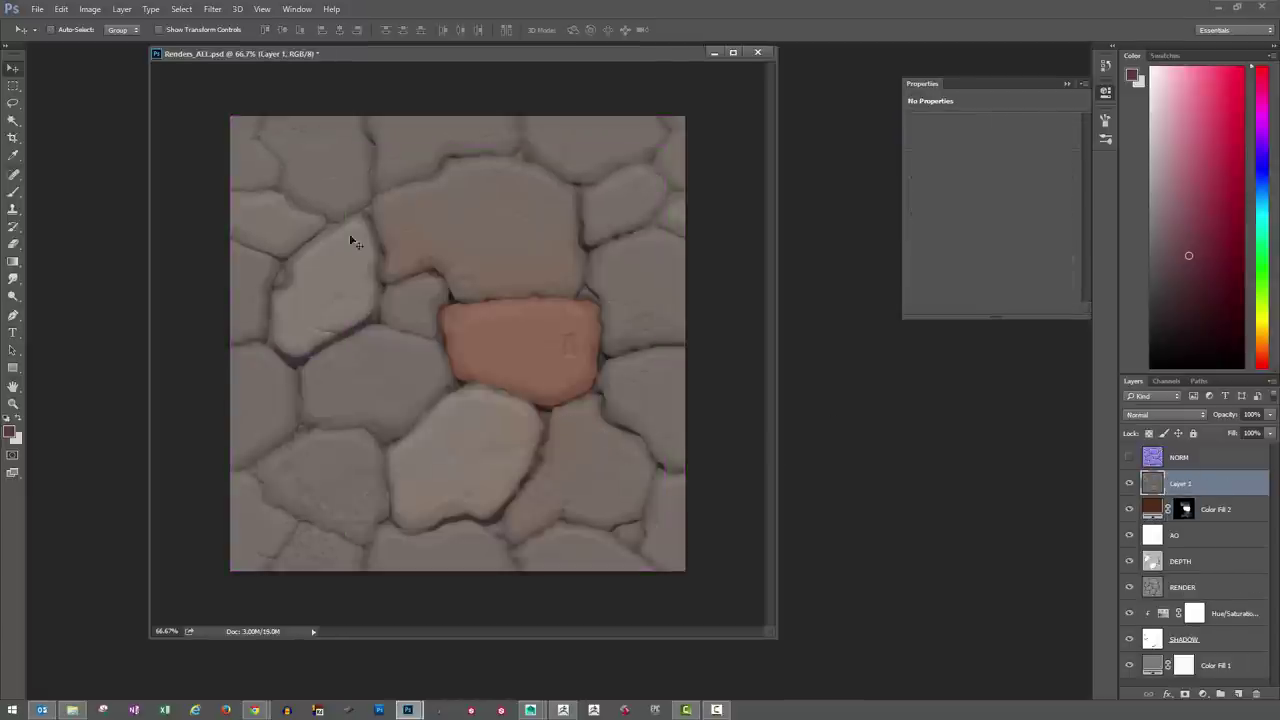
Desaturate the merged layer
{"action": "left_click", "coordinate": [90, 9]}
{"action": "mouse_move", "coordinate": [150, 43]}
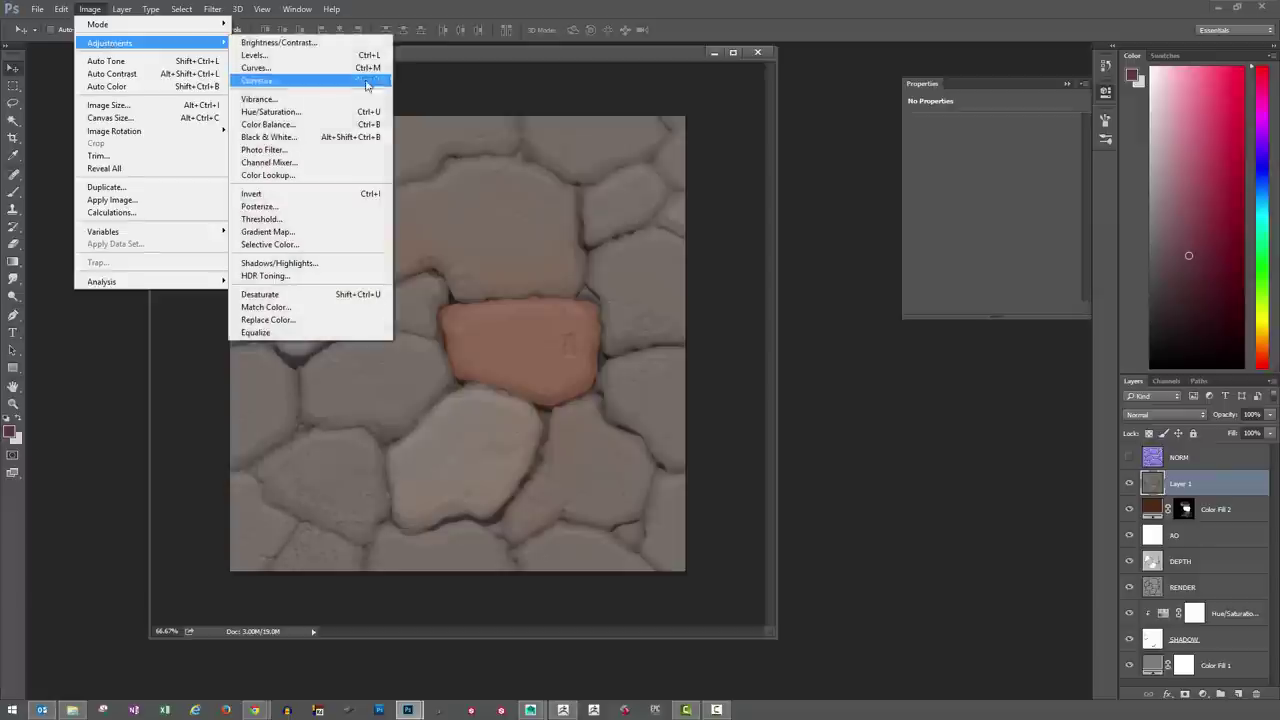
{"action": "left_click", "coordinate": [335, 294]}
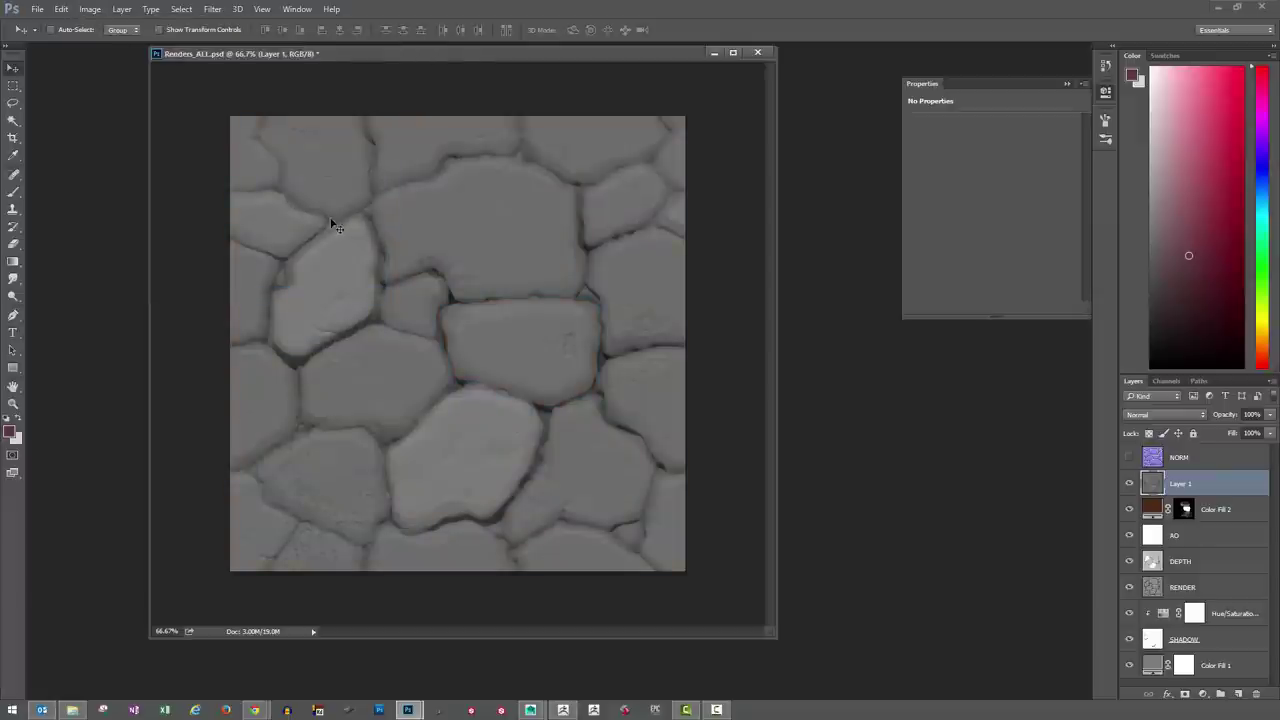
Darken the merged layer with Levels 76 / 0.83 / 236, then return to ZBrush
{"action": "key", "text": "ctrl+l"}
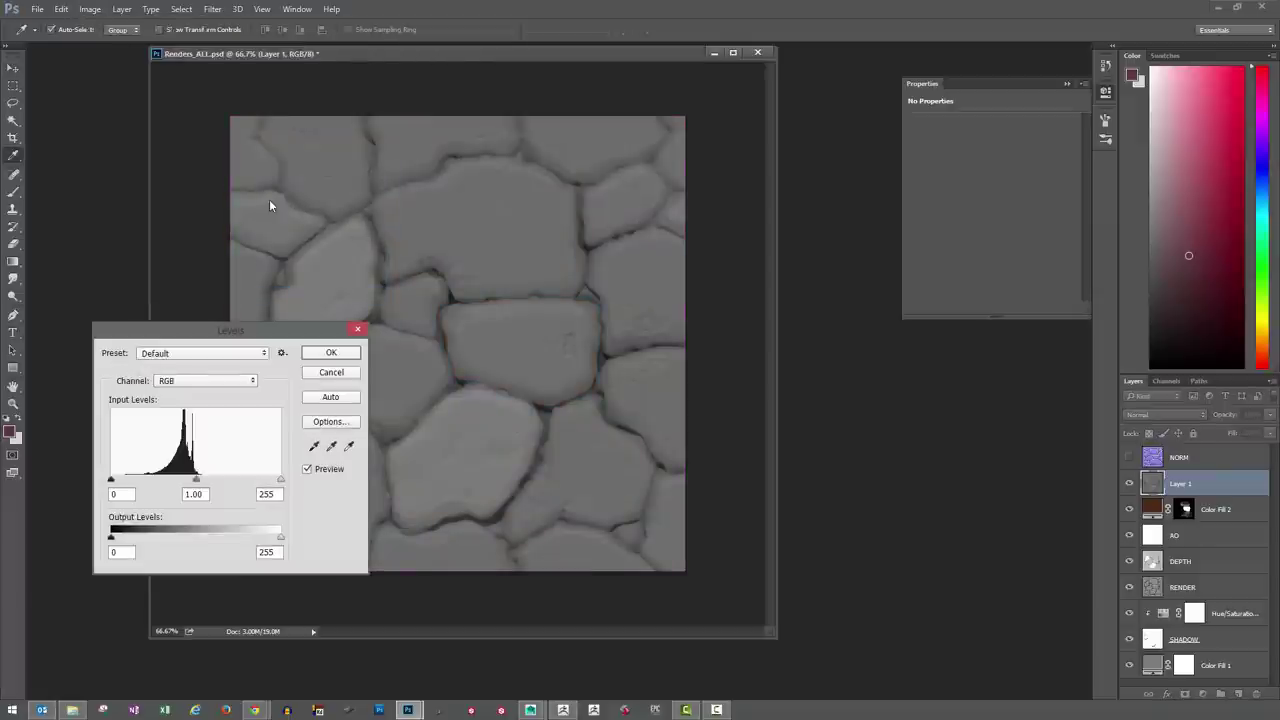
{"action": "left_click_drag", "start_coordinate": [112, 480], "coordinate": [161, 482]}
{"action": "key", "text": "Tab"}
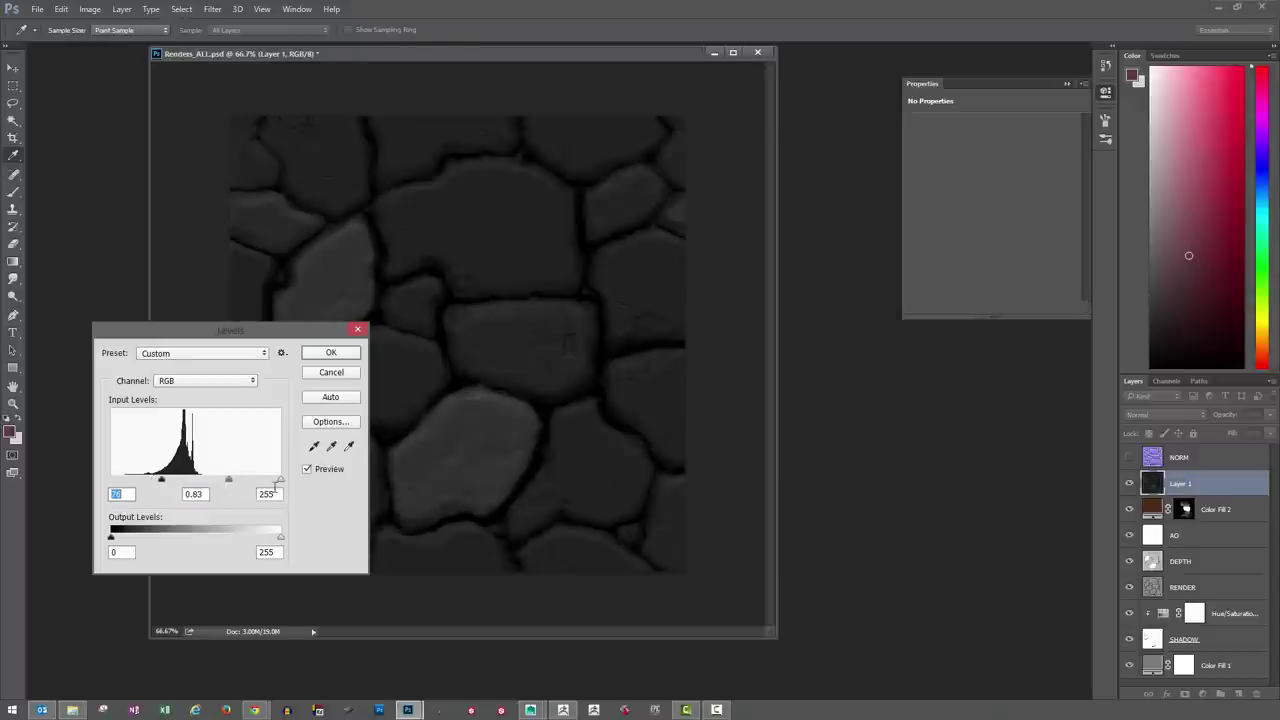
{"action": "left_click_drag", "start_coordinate": [280, 481], "coordinate": [267, 482]}
{"action": "left_click_drag", "start_coordinate": [276, 331], "coordinate": [206, 333]}
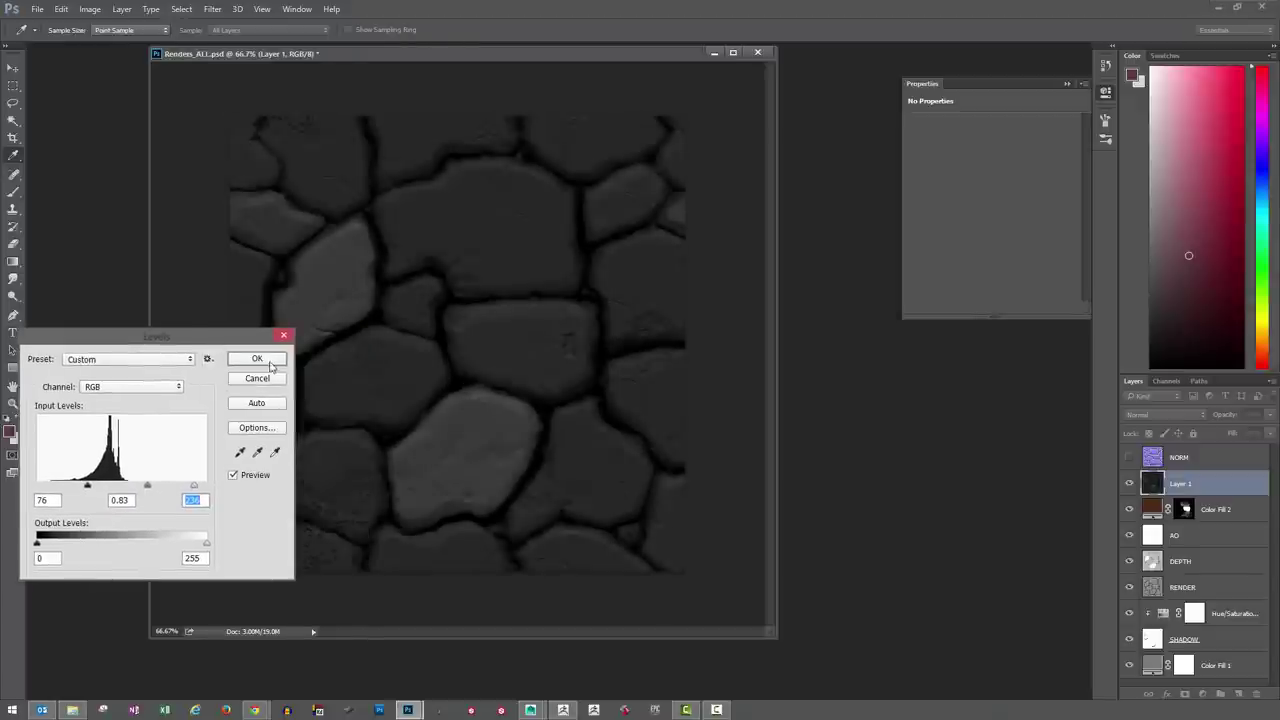
{"action": "left_click", "coordinate": [262, 354]}
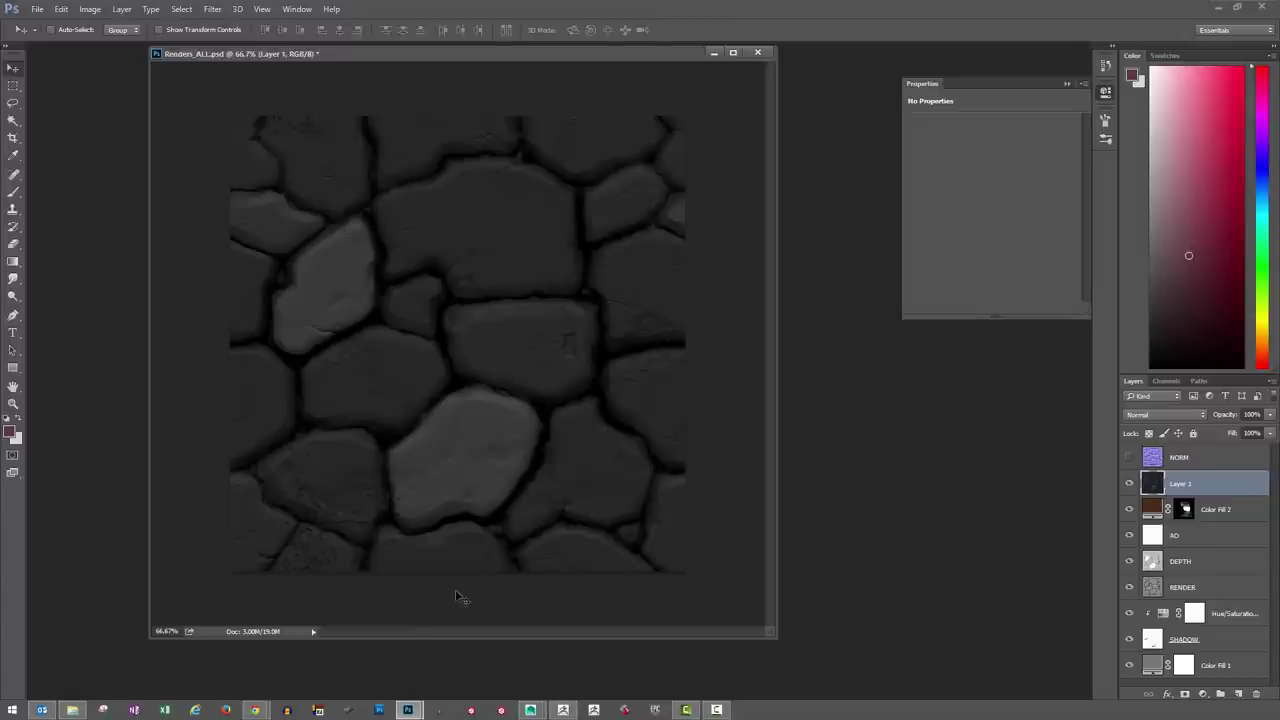
{"action": "left_click", "coordinate": [565, 709]}
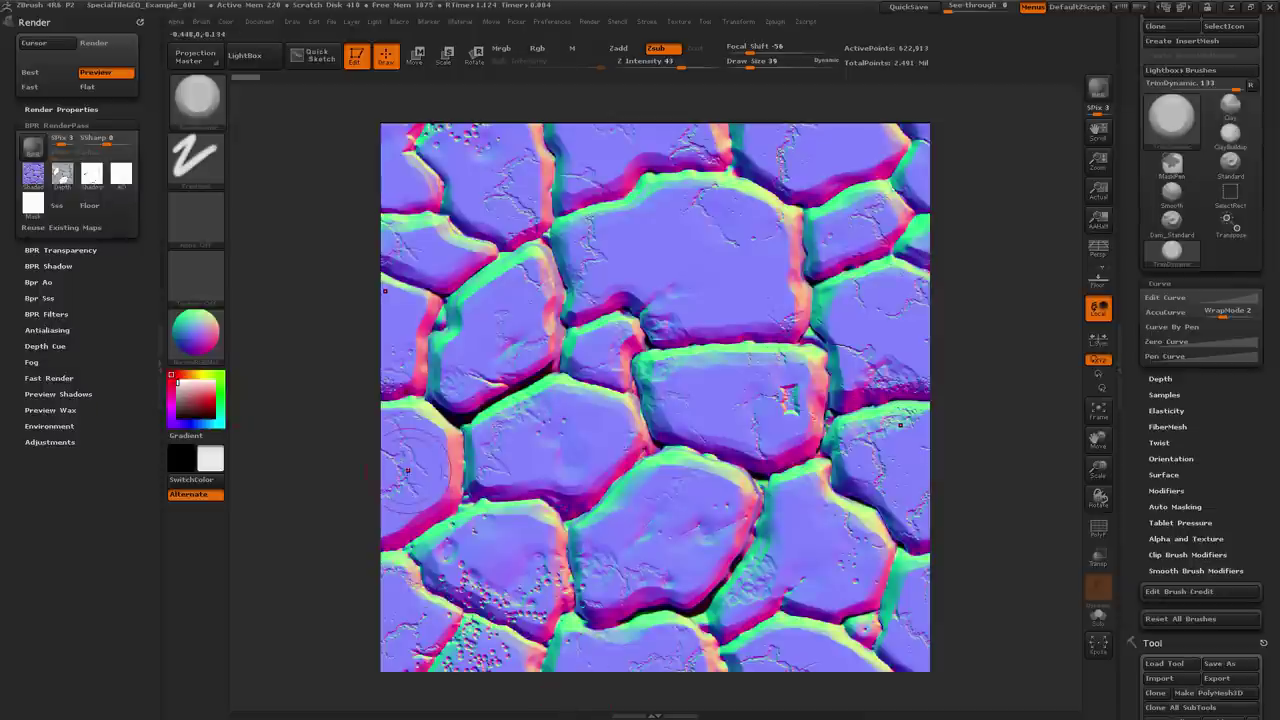